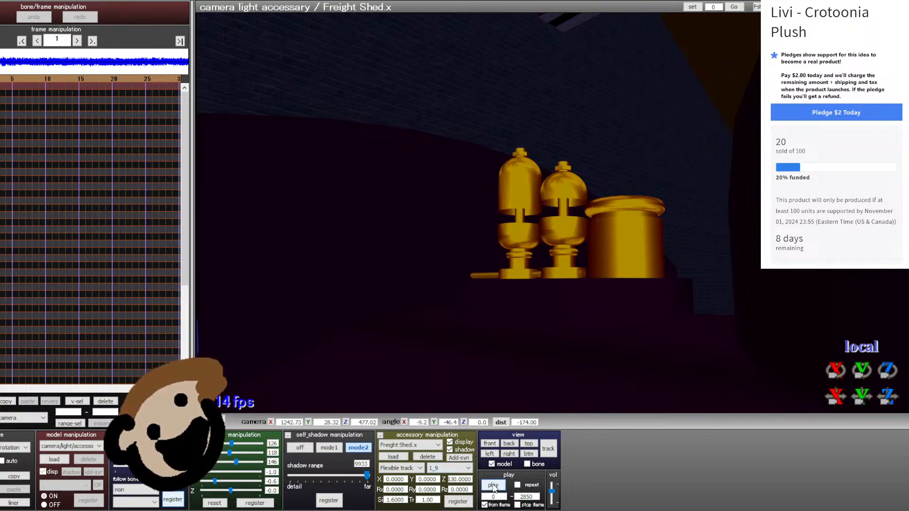
- Play the opening shot and survey the rail yard around frame 55, from the freight sheds across to the red wagon
{"action": "left_click", "coordinate": [493, 486]}
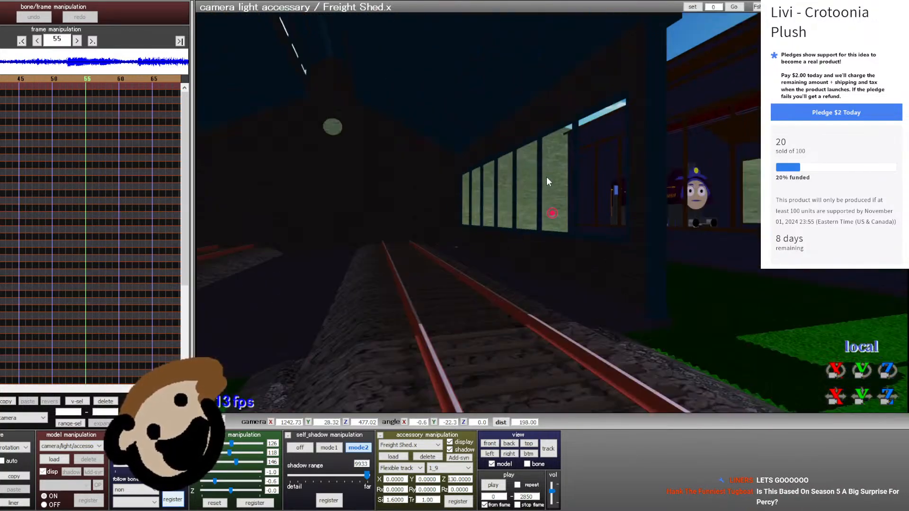
{"action": "middle_click_drag", "start_coordinate": [549, 169], "coordinate": [368, 300]}
{"action": "scroll", "coordinate": [368, 300], "scroll_direction": "down", "scroll_amount": 8}
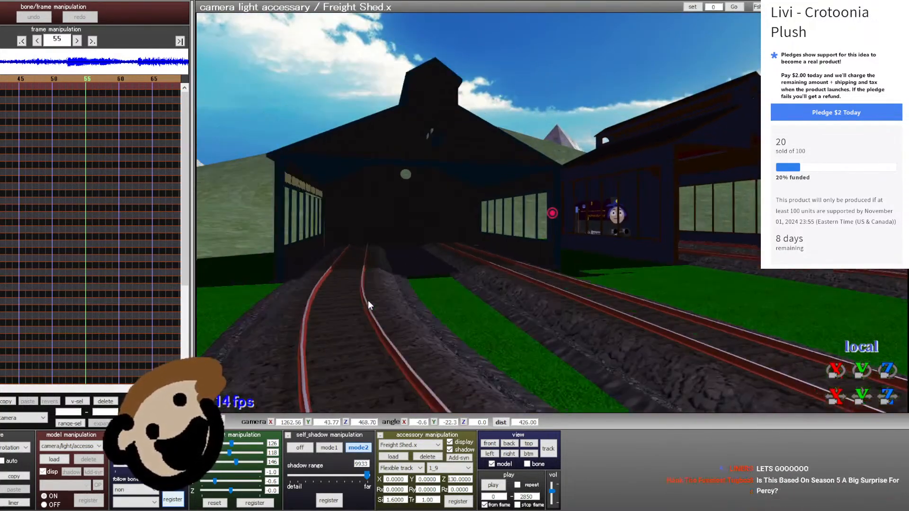
{"action": "scroll", "coordinate": [368, 300], "scroll_direction": "down", "scroll_amount": 6}
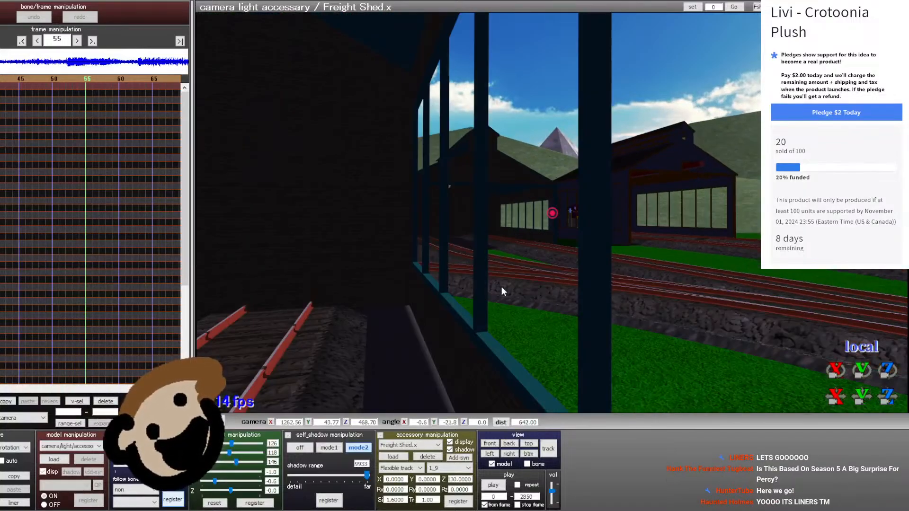
{"action": "right_click_drag", "start_coordinate": [501, 285], "coordinate": [368, 261]}
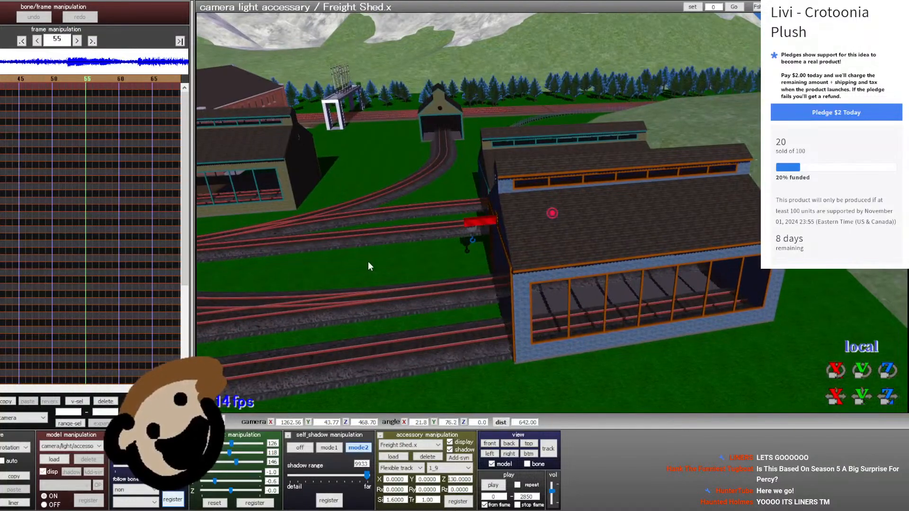
{"action": "middle_click_drag", "start_coordinate": [368, 262], "coordinate": [699, 292]}
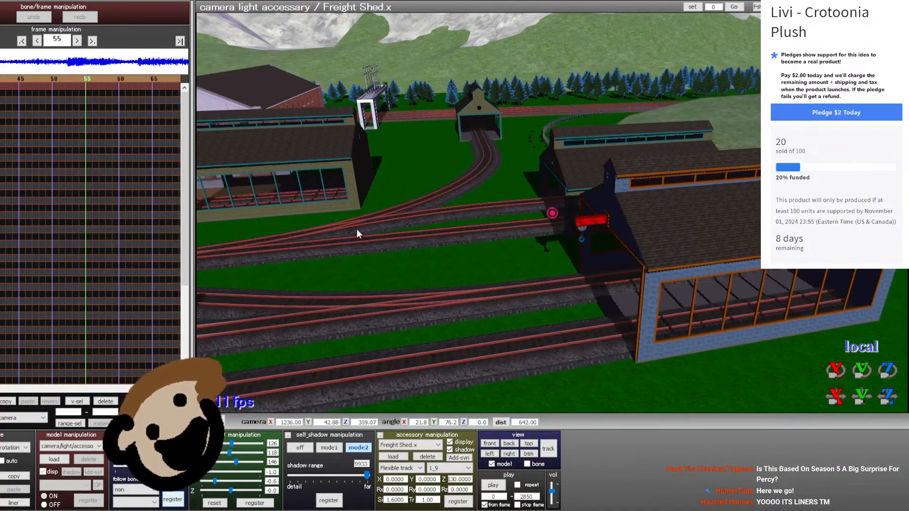
{"action": "right_click_drag", "start_coordinate": [357, 229], "coordinate": [376, 220]}
{"action": "scroll", "coordinate": [376, 219], "scroll_direction": "down", "scroll_amount": 6}
{"action": "middle_click_drag", "start_coordinate": [275, 240], "coordinate": [722, 256]}
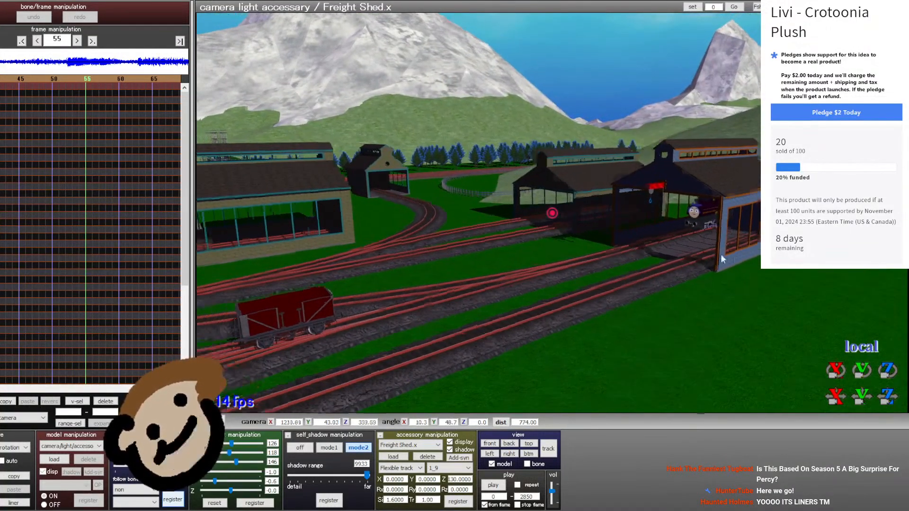
{"action": "middle_click_drag", "start_coordinate": [333, 232], "coordinate": [590, 280]}
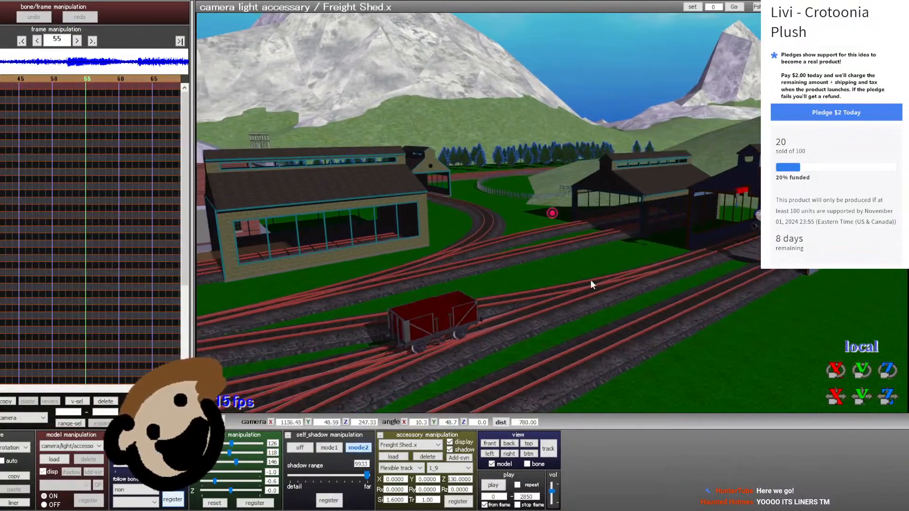
{"action": "middle_click_drag", "start_coordinate": [357, 280], "coordinate": [473, 272]}
- Examine the brick shed and the neighbouring dark sheds with their tracks at close range
{"action": "scroll", "coordinate": [473, 271], "scroll_direction": "up", "scroll_amount": 6}
{"action": "scroll", "coordinate": [473, 272], "scroll_direction": "up", "scroll_amount": 5}
{"action": "right_click_drag", "start_coordinate": [473, 272], "coordinate": [521, 269]}
{"action": "scroll", "coordinate": [748, 258], "scroll_direction": "up", "scroll_amount": 8}
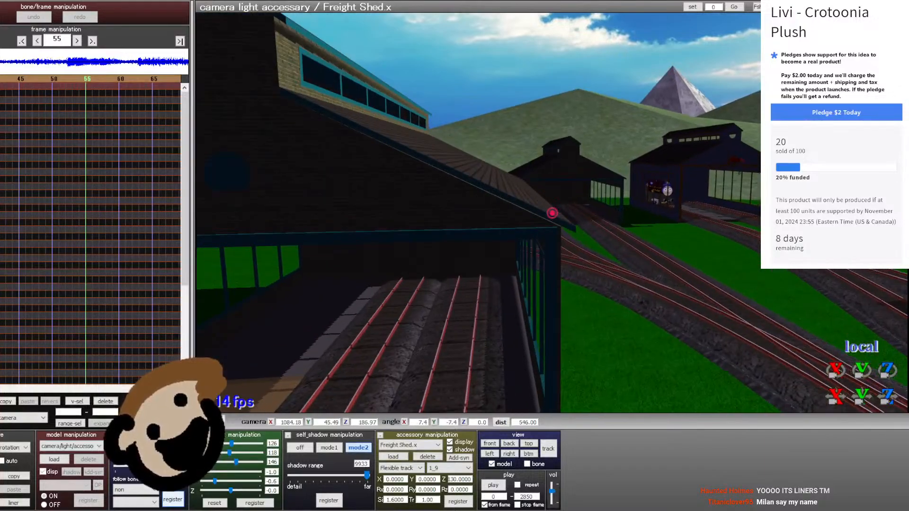
{"action": "middle_click_drag", "start_coordinate": [748, 258], "coordinate": [609, 294]}
{"action": "scroll", "coordinate": [609, 295], "scroll_direction": "up", "scroll_amount": 10}
{"action": "scroll", "coordinate": [609, 295], "scroll_direction": "up", "scroll_amount": 10}
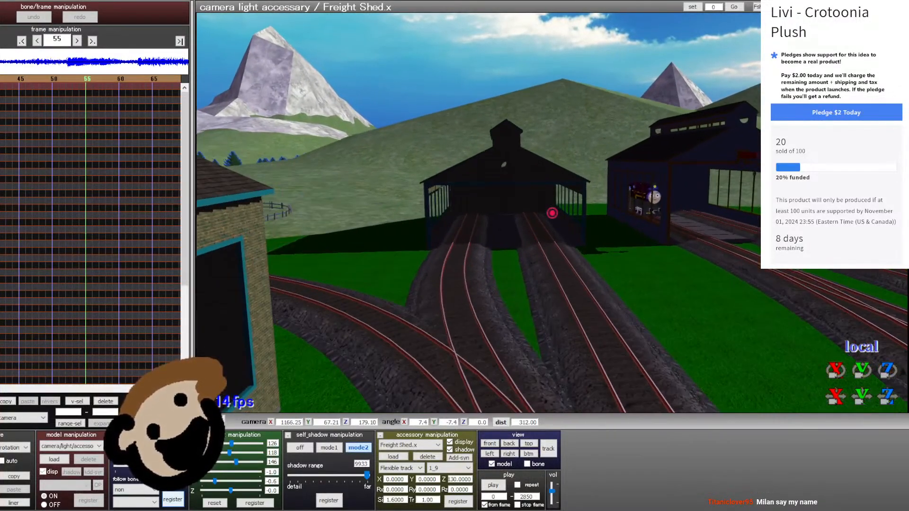
{"action": "middle_click_drag", "start_coordinate": [218, 316], "coordinate": [124, 324]}
{"action": "scroll", "coordinate": [92, 296], "scroll_direction": "up", "scroll_amount": 7}
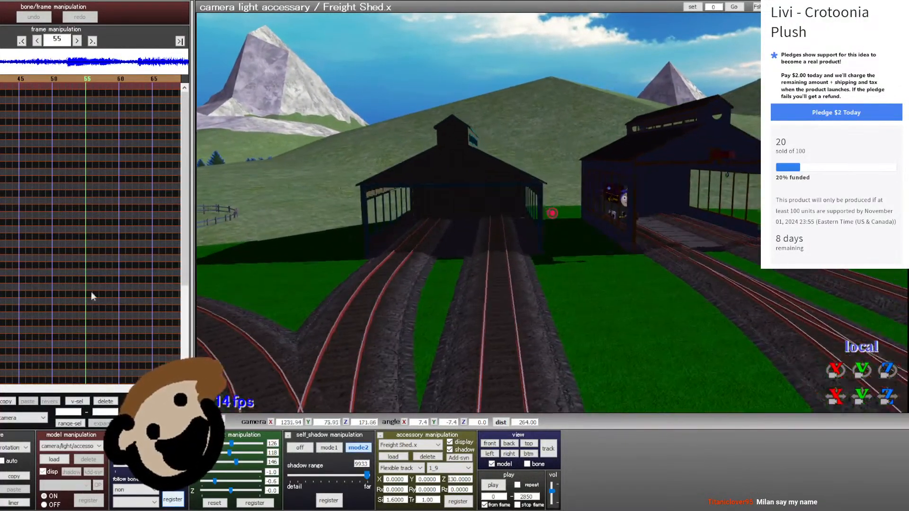
{"action": "middle_click_drag", "start_coordinate": [92, 296], "coordinate": [3, 300]}
{"action": "scroll", "coordinate": [864, 269], "scroll_direction": "up", "scroll_amount": 6}
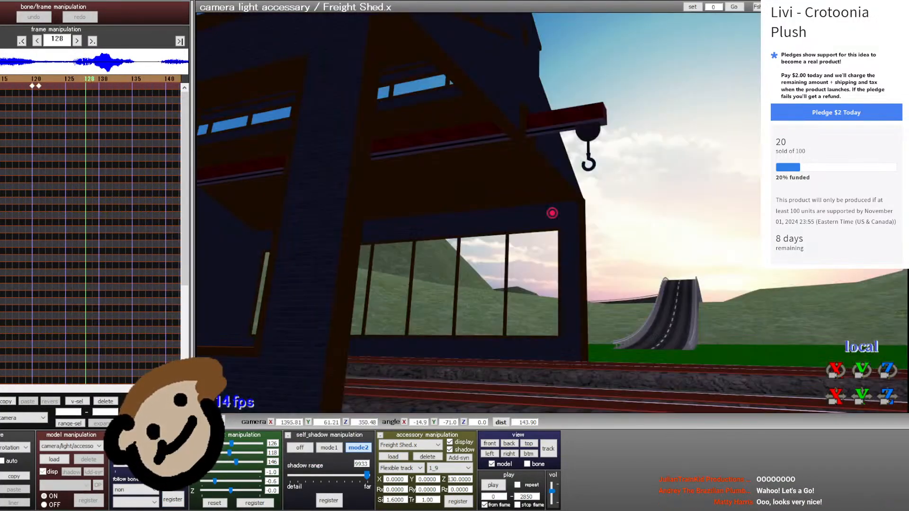
- Play the animation from frame 0, stop it, and go to the camera keyframe at frame 121
{"action": "key", "text": "Home"}
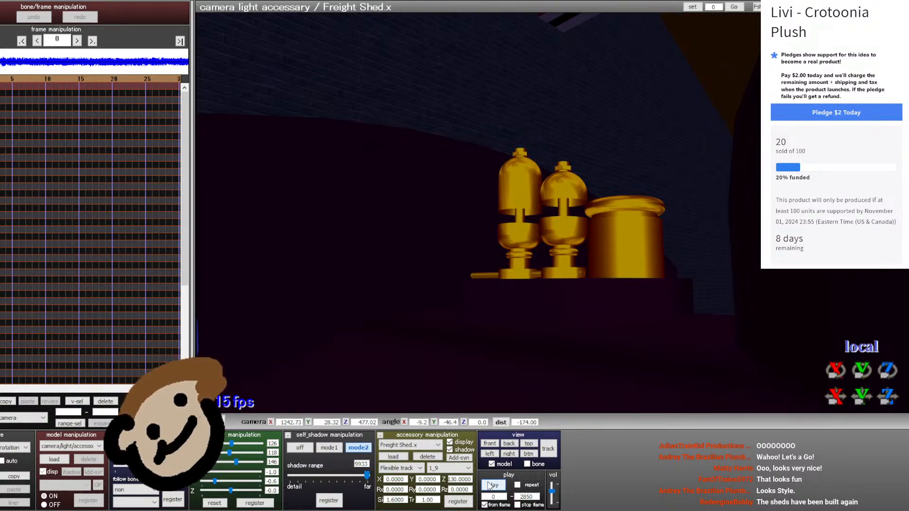
{"action": "left_click", "coordinate": [492, 485]}
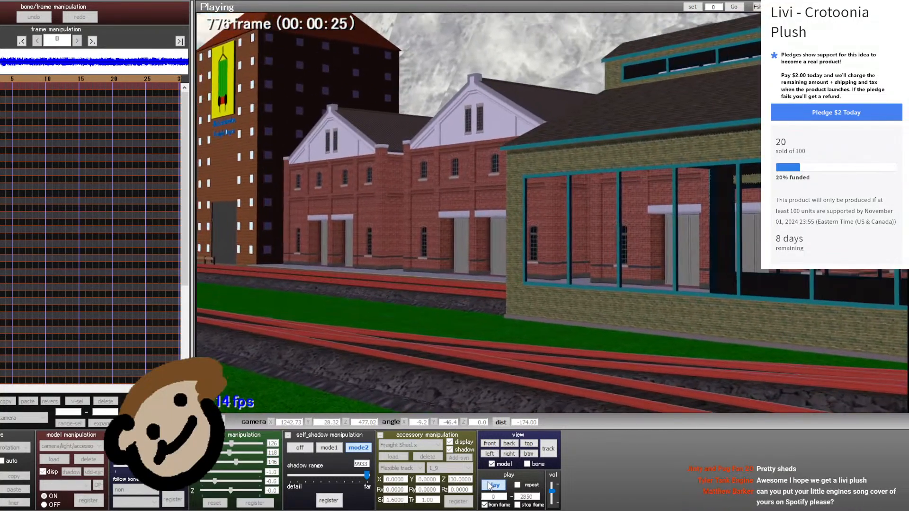
{"action": "left_click", "coordinate": [493, 485]}
{"action": "left_click", "coordinate": [93, 42]}
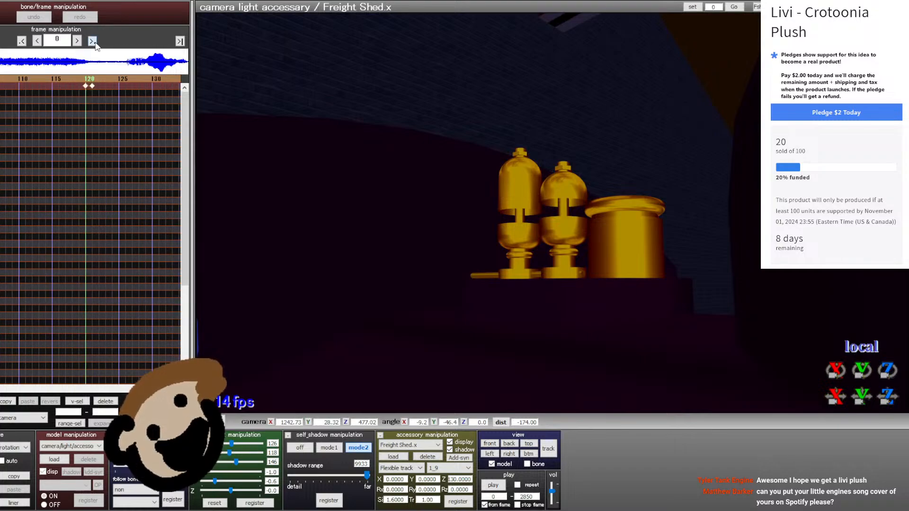
{"action": "left_click", "coordinate": [92, 41]}
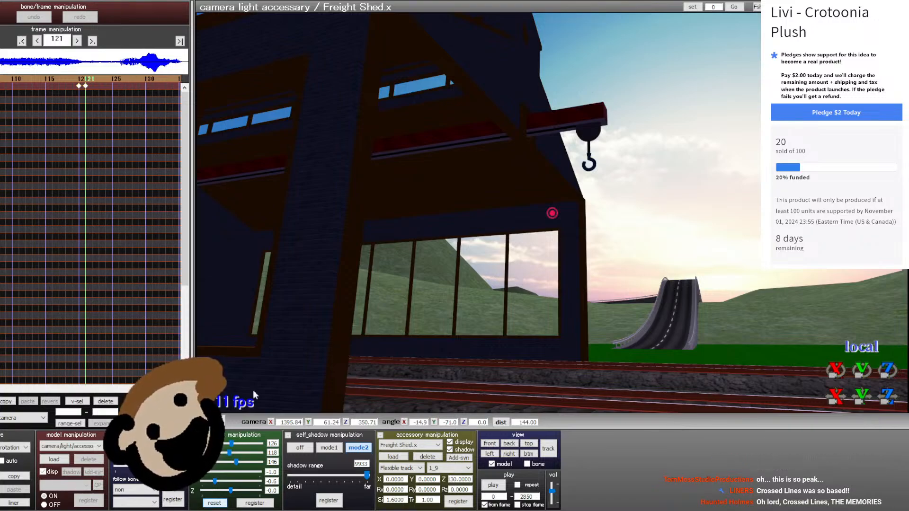
- Return to frame 0 and replay the animation up to the red brick warehouse shot
{"action": "key", "text": "Home"}
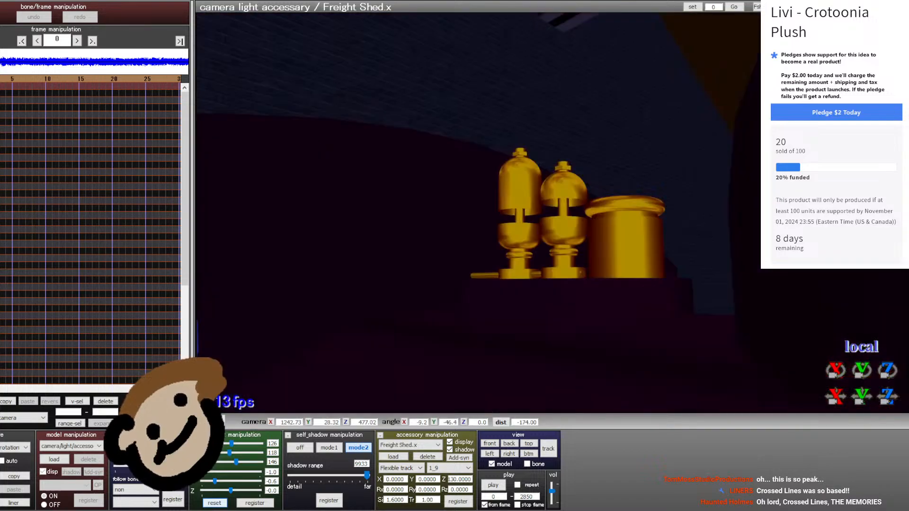
{"action": "left_click", "coordinate": [494, 489]}
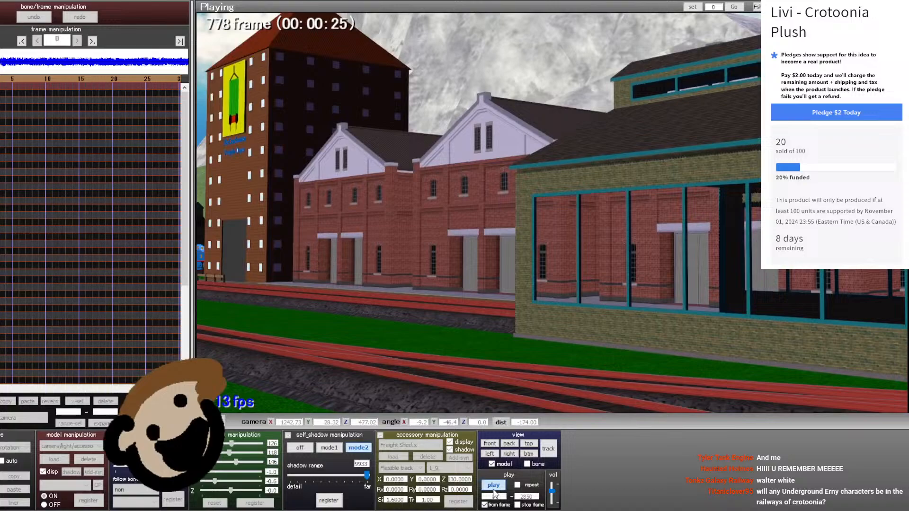
{"action": "left_click", "coordinate": [494, 489]}
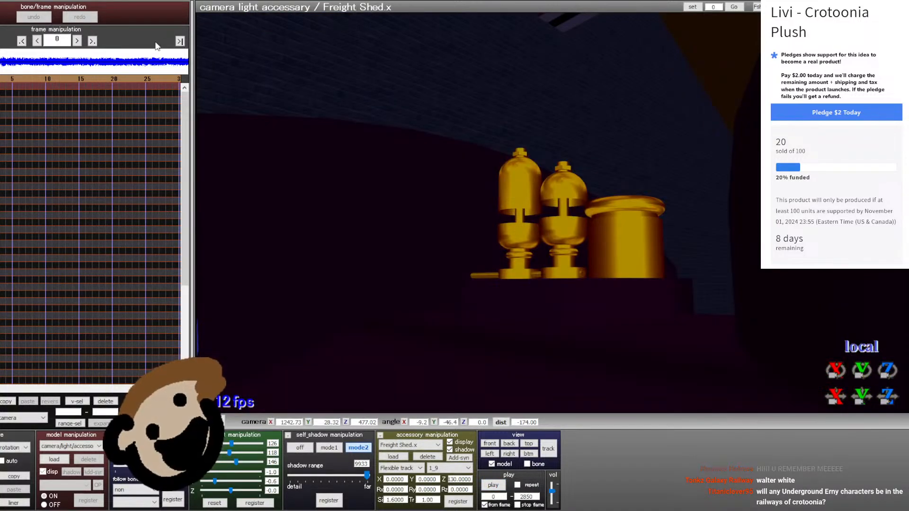
- Move the timeline to frame 225, in the shot looking into the crane shed
{"action": "left_click", "coordinate": [92, 41]}
{"action": "key", "text": "Right"}
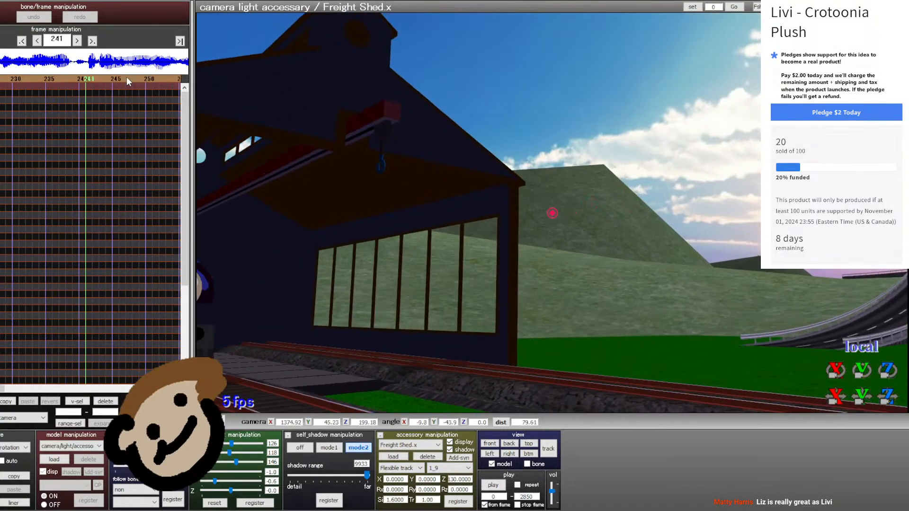
{"action": "left_click", "coordinate": [44, 79]}
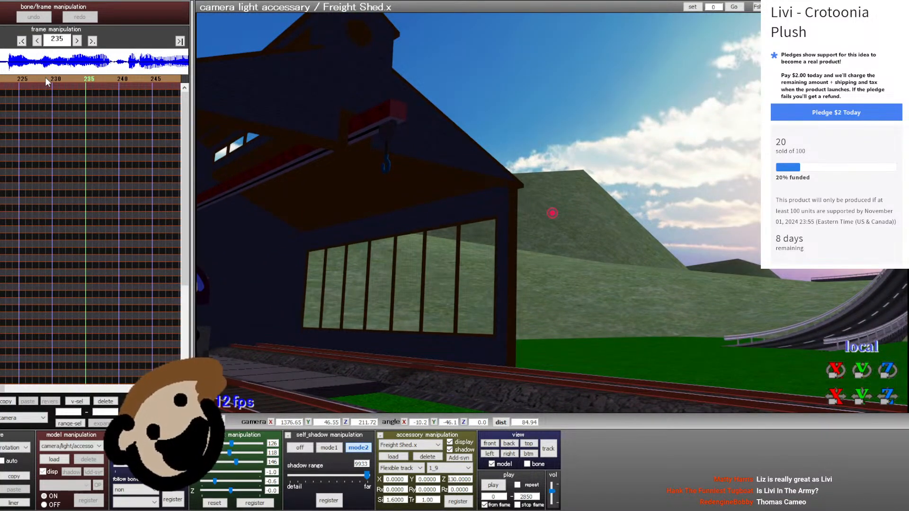
{"action": "left_click", "coordinate": [55, 83]}
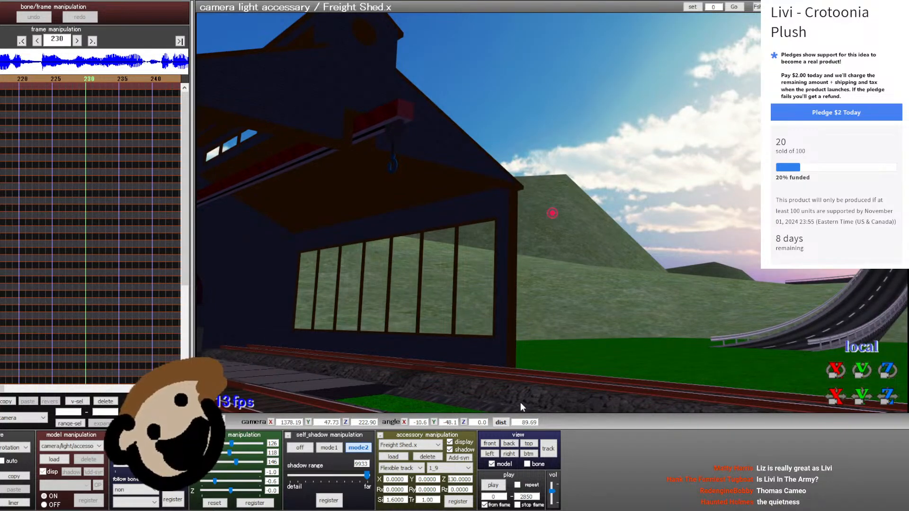
{"action": "left_click", "coordinate": [55, 79]}
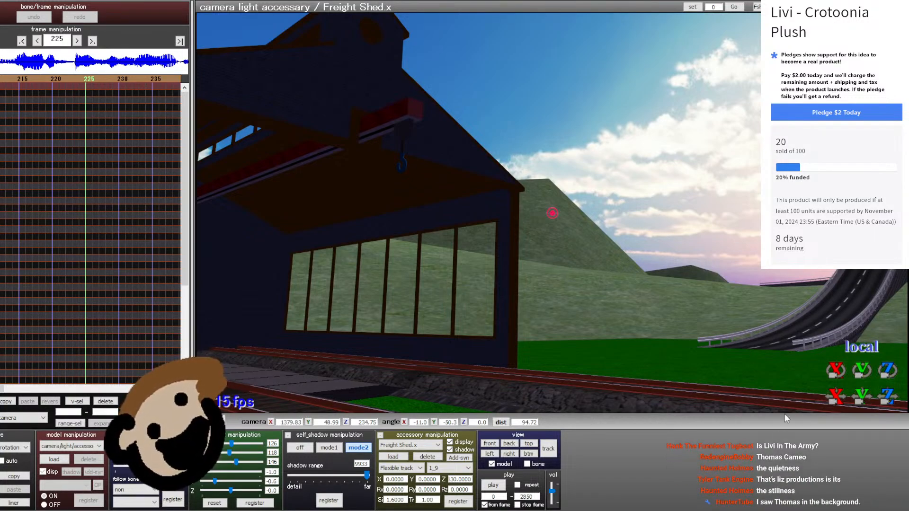
- On the Livi model, shift the eye-control bone Null_34 sideways to X 1.35 and register it at frame 225
{"action": "left_click", "coordinate": [210, 422]}
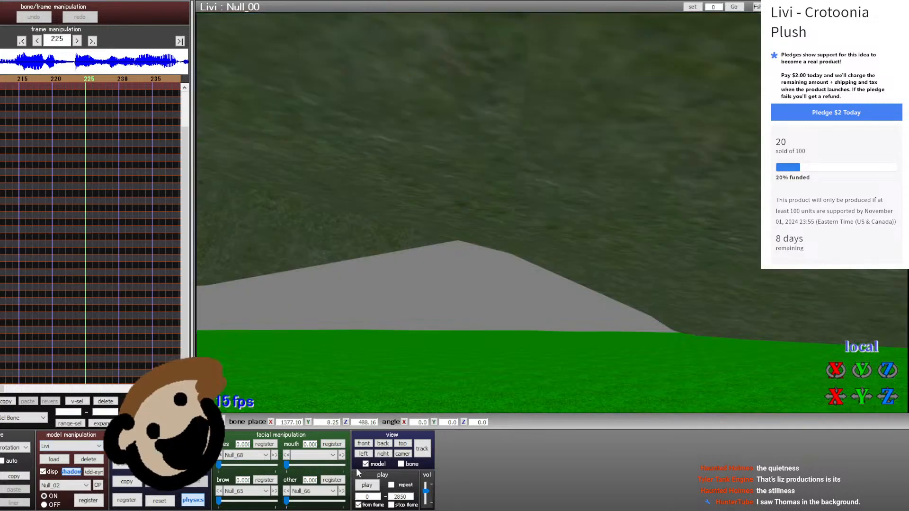
{"action": "left_click", "coordinate": [382, 456]}
{"action": "scroll", "coordinate": [490, 303], "scroll_direction": "down", "scroll_amount": 5}
{"action": "right_click_drag", "start_coordinate": [522, 302], "coordinate": [481, 280]}
{"action": "scroll", "coordinate": [482, 279], "scroll_direction": "up", "scroll_amount": 3}
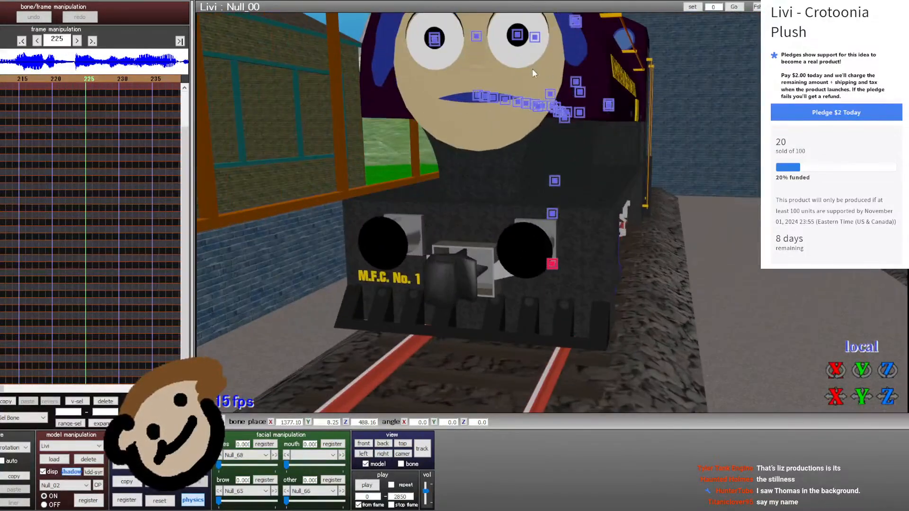
{"action": "left_click", "coordinate": [474, 39]}
{"action": "middle_click_drag", "start_coordinate": [428, 229], "coordinate": [401, 362]}
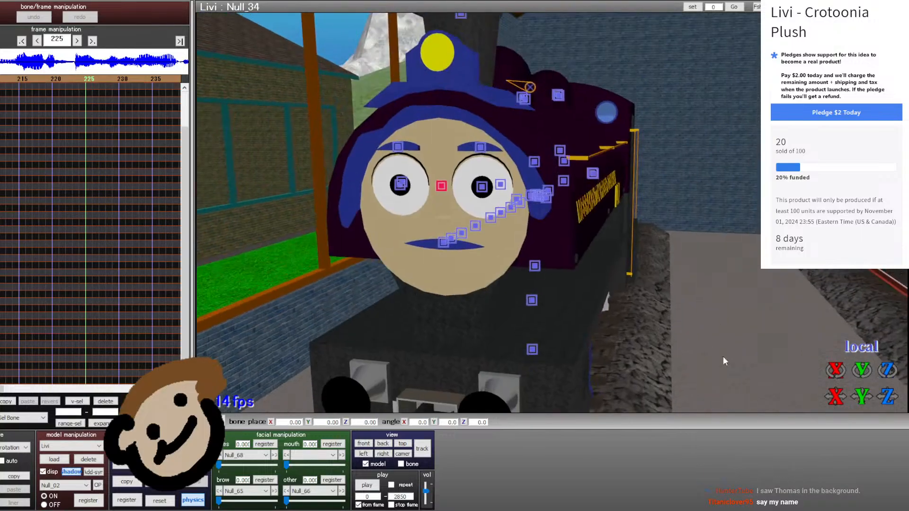
{"action": "left_click_drag", "start_coordinate": [836, 402], "coordinate": [871, 402]}
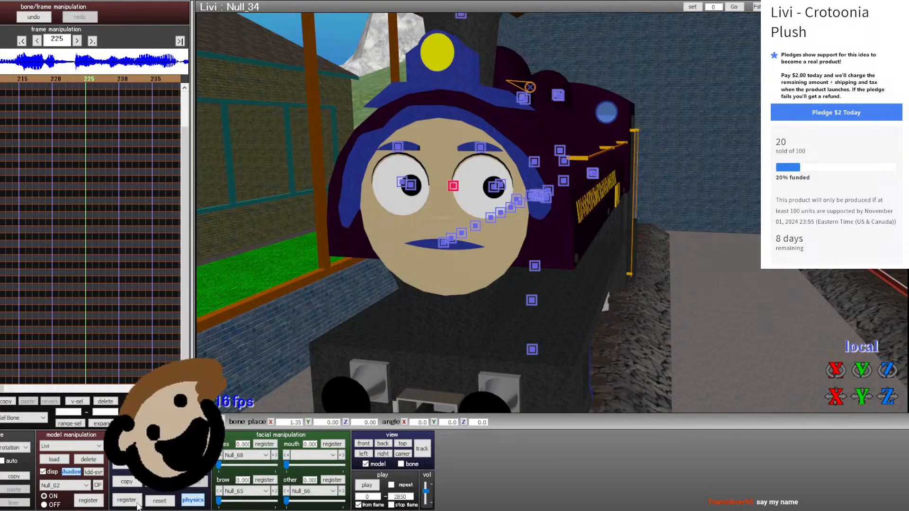
{"action": "left_click", "coordinate": [136, 503]}
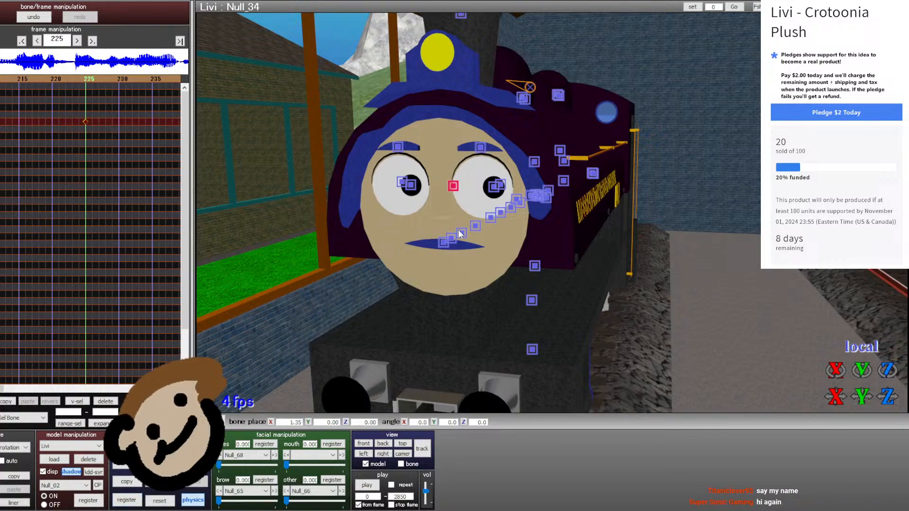
- Try to push Livi's mouth bone Null_48 back inside the engine to Z 54.70
{"action": "right_click_drag", "start_coordinate": [458, 230], "coordinate": [495, 231]}
{"action": "key", "text": "Right"}
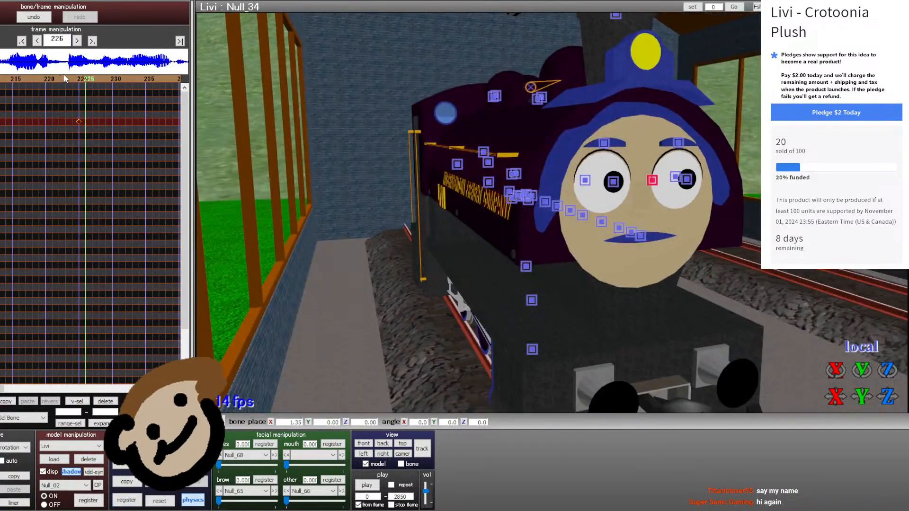
{"action": "key", "text": "Left"}
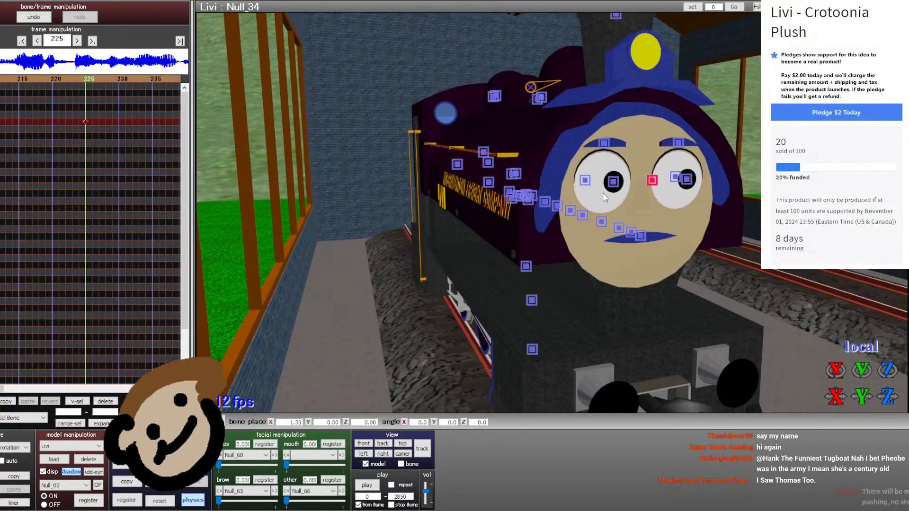
{"action": "right_click_drag", "start_coordinate": [604, 197], "coordinate": [689, 256]}
{"action": "left_click", "coordinate": [679, 248]}
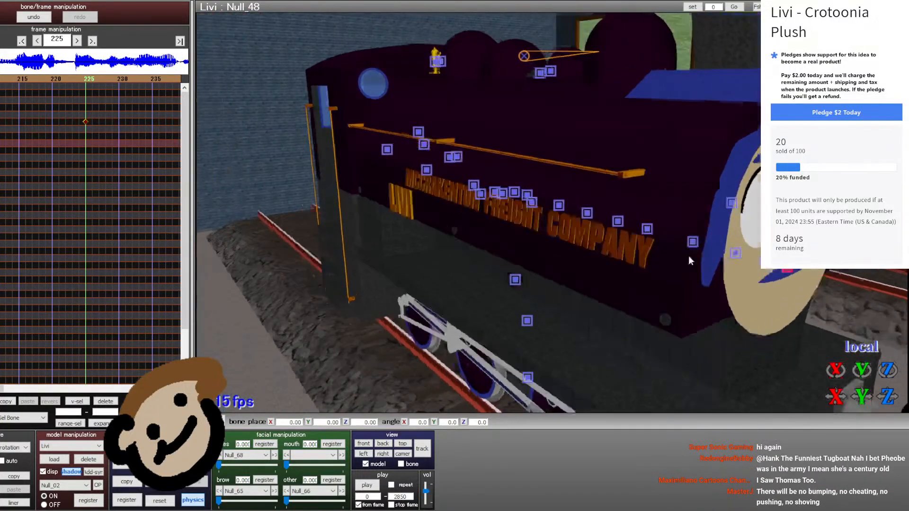
{"action": "middle_click_drag", "start_coordinate": [726, 247], "coordinate": [618, 257]}
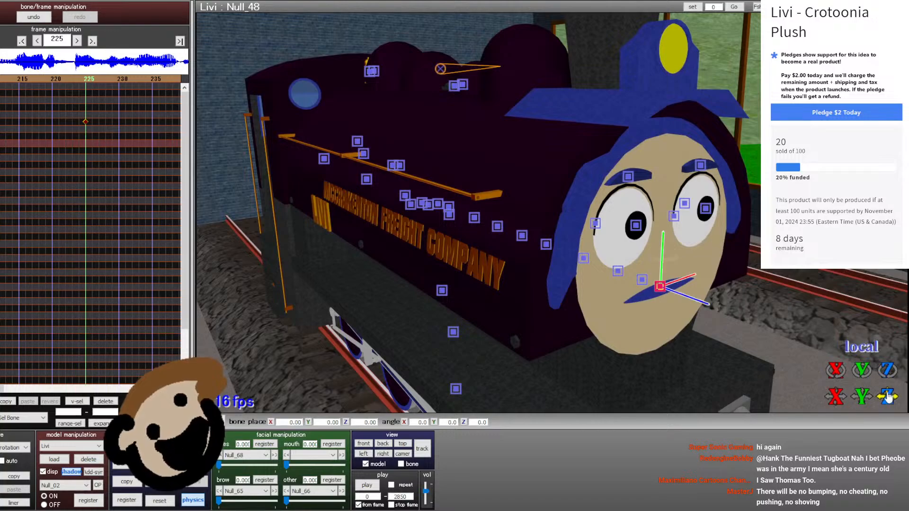
{"action": "left_click_drag", "start_coordinate": [887, 397], "coordinate": [876, 402]}
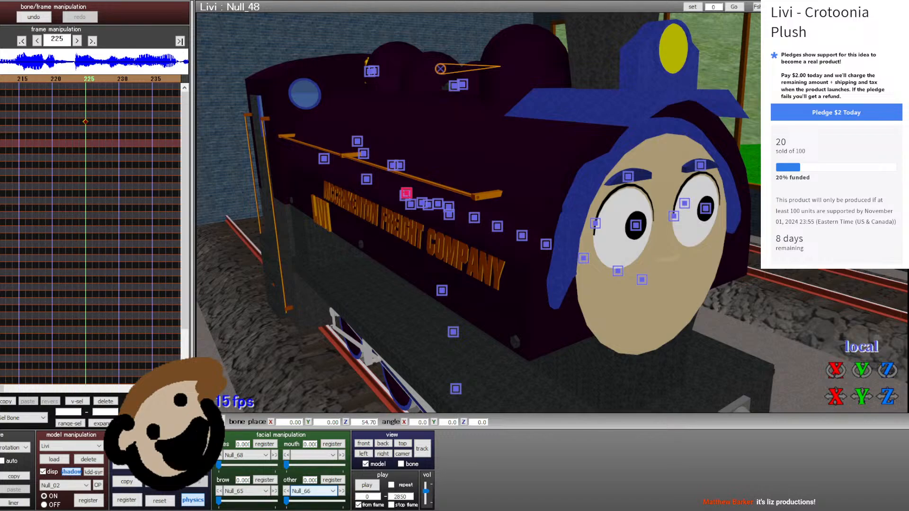
{"action": "scroll", "coordinate": [67, 78], "scroll_direction": "up", "scroll_amount": 10}
{"action": "scroll", "coordinate": [119, 78], "scroll_direction": "down", "scroll_amount": 10}
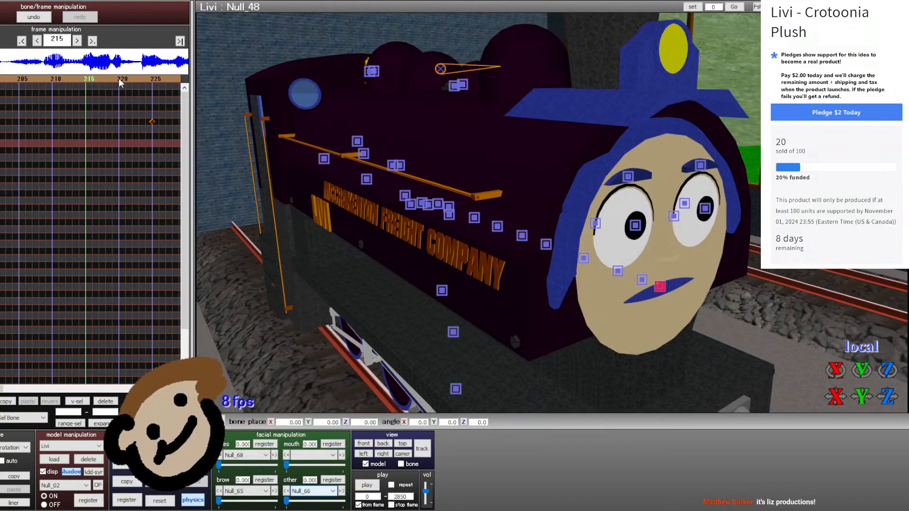
- Push Livi's mouth bone Null_48 back inside the engine to Z 64.05 and register it at frame 225
{"action": "right_click_drag", "start_coordinate": [517, 308], "coordinate": [449, 300]}
{"action": "key", "text": "Right"}
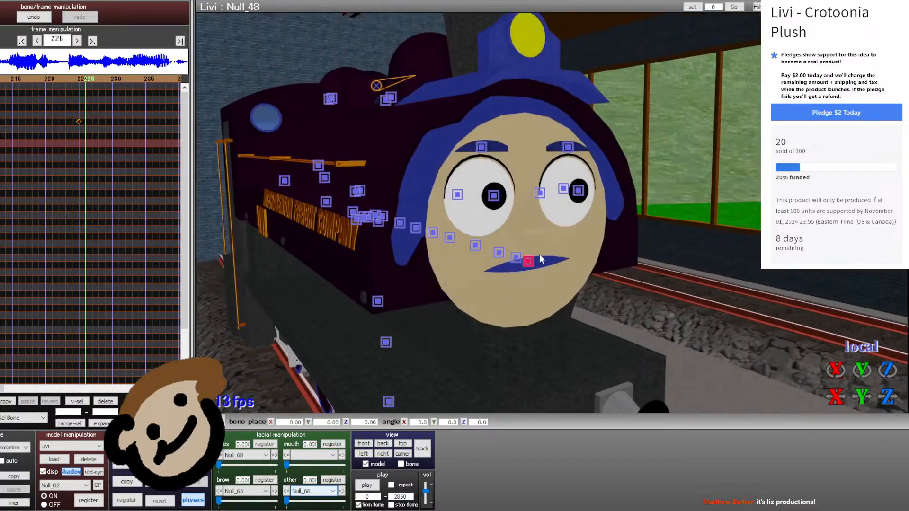
{"action": "key", "text": "Left"}
{"action": "key", "text": "Right"}
{"action": "key", "text": "Left"}
{"action": "left_click_drag", "start_coordinate": [887, 397], "coordinate": [887, 293]}
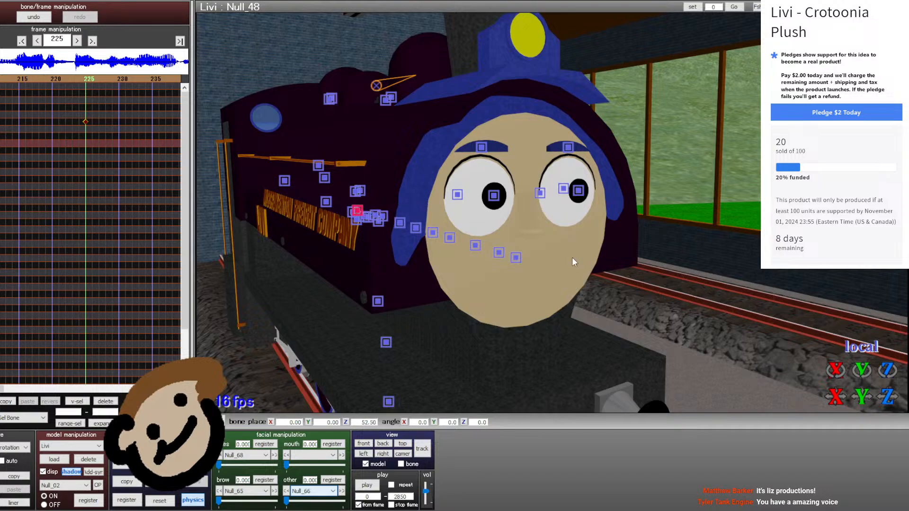
{"action": "right_click_drag", "start_coordinate": [572, 257], "coordinate": [657, 221]}
{"action": "scroll", "coordinate": [658, 220], "scroll_direction": "down", "scroll_amount": 5}
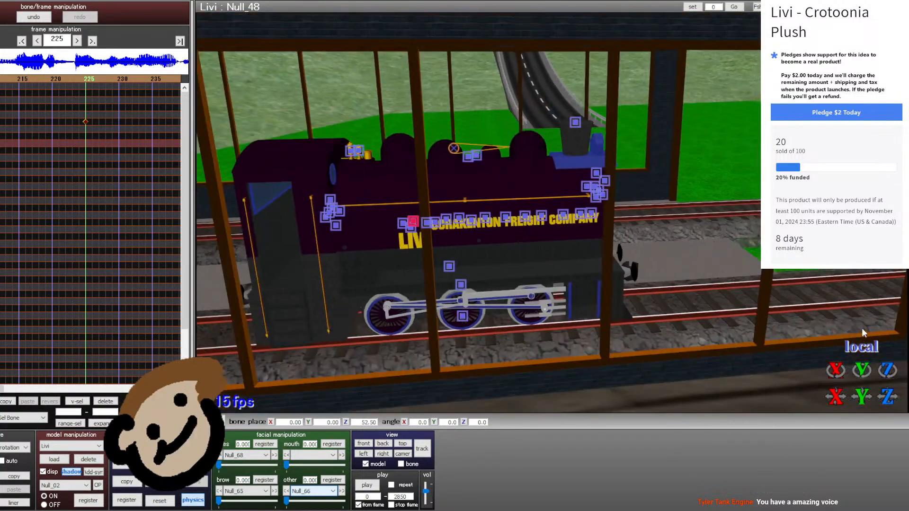
{"action": "left_click_drag", "start_coordinate": [885, 396], "coordinate": [884, 373]}
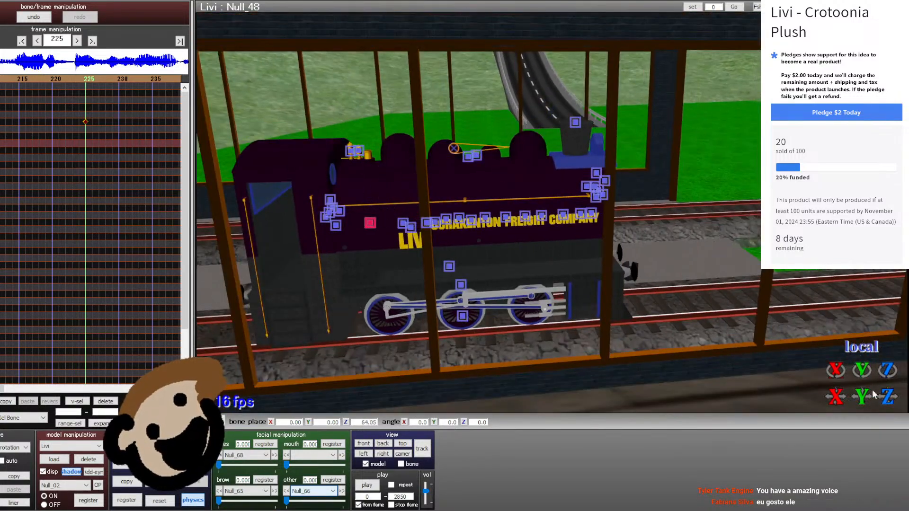
{"action": "left_click", "coordinate": [126, 500]}
- Reset mouth bone Null_48 at frame 224 and register it there
{"action": "key", "text": "Left"}
{"action": "left_click", "coordinate": [160, 501]}
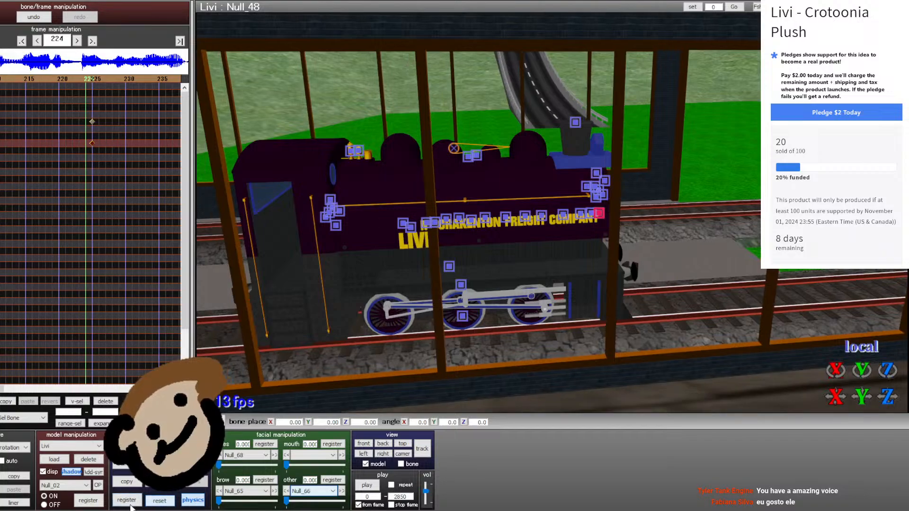
{"action": "left_click", "coordinate": [128, 501]}
- At frame 225, try alternative mouths on Livi's face by moving Null_53 to Z -21.85 and Null_54 to Z -33.25
{"action": "key", "text": "Right"}
{"action": "scroll", "coordinate": [527, 269], "scroll_direction": "up", "scroll_amount": 1}
{"action": "scroll", "coordinate": [527, 269], "scroll_direction": "up", "scroll_amount": 4}
{"action": "right_click_drag", "start_coordinate": [610, 222], "coordinate": [474, 213]}
{"action": "left_click", "coordinate": [452, 246]}
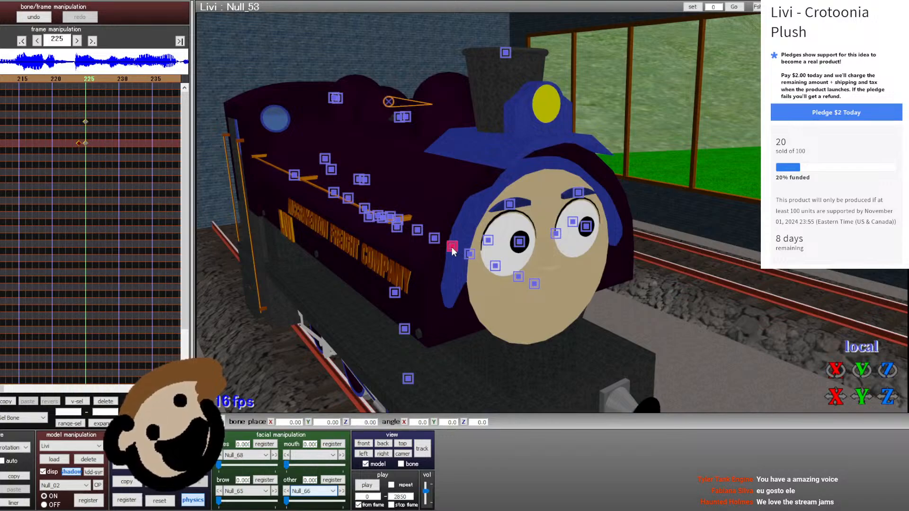
{"action": "left_click_drag", "start_coordinate": [473, 255], "coordinate": [590, 326]}
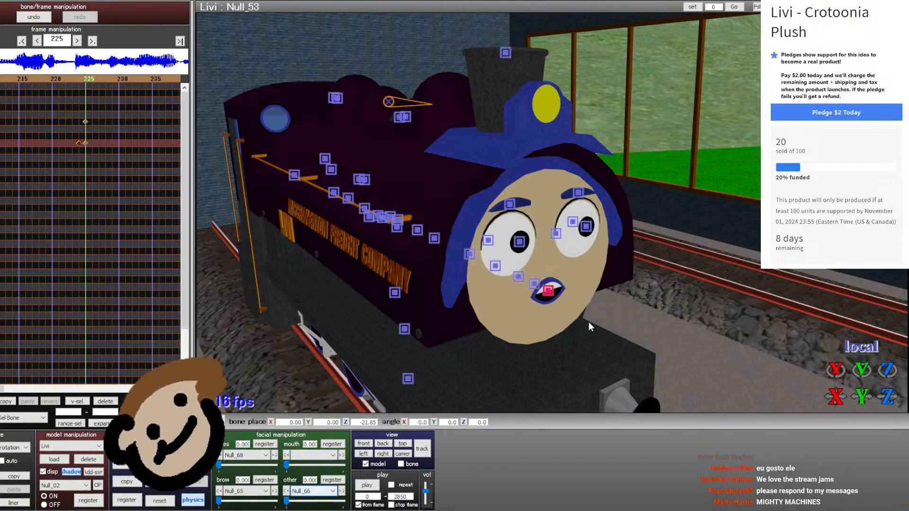
{"action": "left_click", "coordinate": [432, 239]}
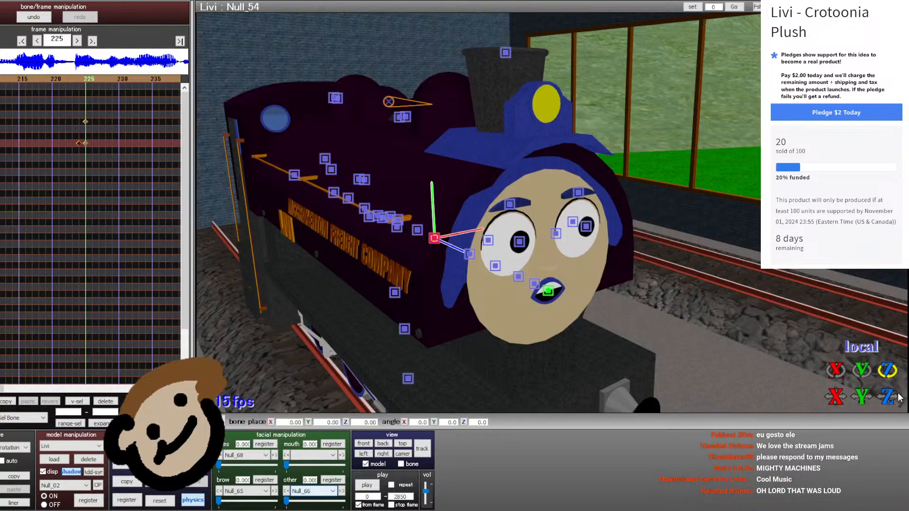
{"action": "left_click_drag", "start_coordinate": [887, 396], "coordinate": [815, 368]}
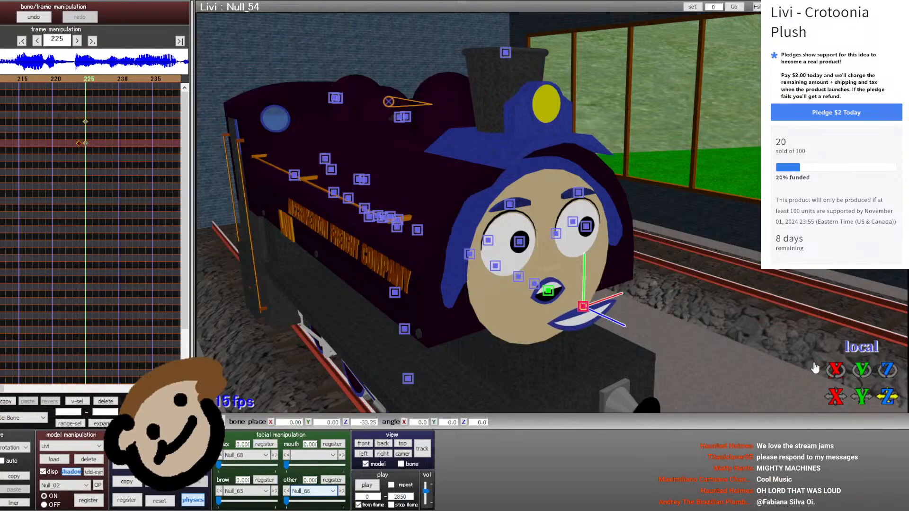
- Examine the cluster of mouth bones inside Livi's engine up close for the other available mouth shapes
{"action": "left_click", "coordinate": [385, 217]}
{"action": "scroll", "coordinate": [388, 225], "scroll_direction": "up", "scroll_amount": 10}
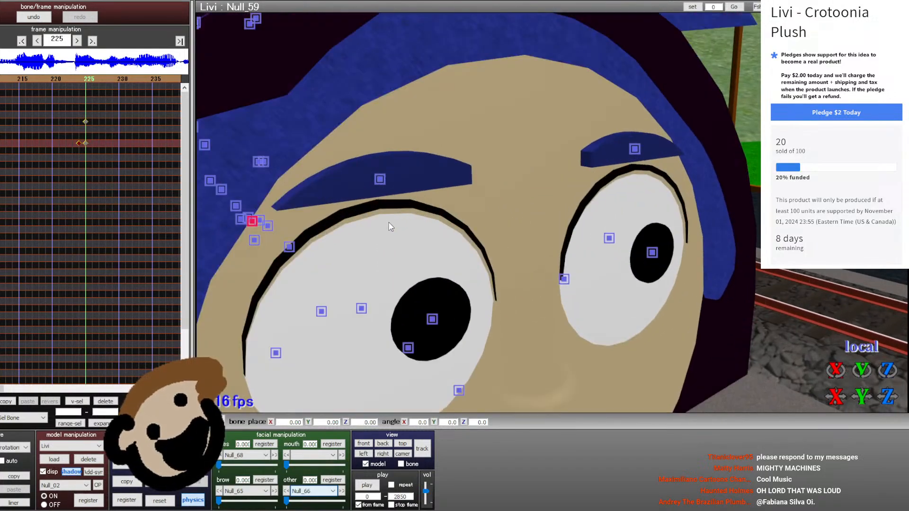
{"action": "scroll", "coordinate": [382, 214], "scroll_direction": "down", "scroll_amount": 3}
{"action": "right_click_drag", "start_coordinate": [389, 223], "coordinate": [445, 208]}
{"action": "scroll", "coordinate": [445, 209], "scroll_direction": "up", "scroll_amount": 4}
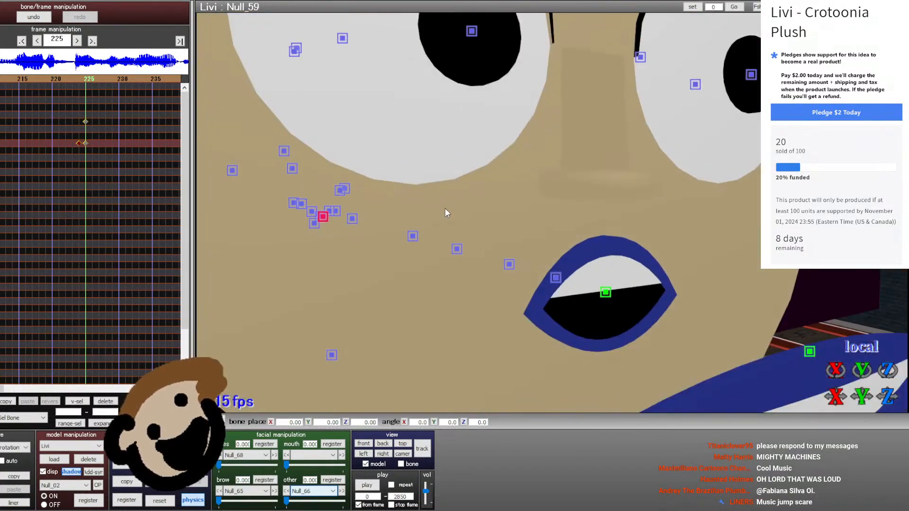
{"action": "scroll", "coordinate": [413, 254], "scroll_direction": "up", "scroll_amount": 2}
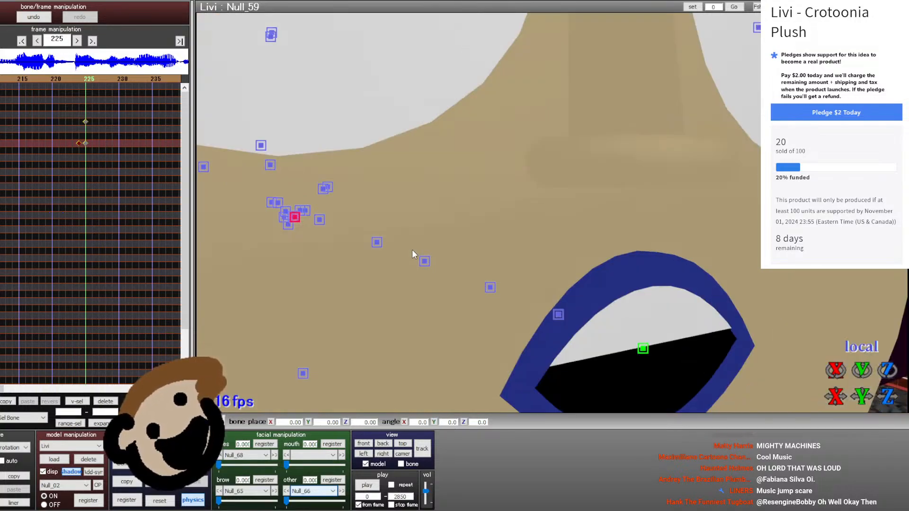
{"action": "scroll", "coordinate": [412, 250], "scroll_direction": "up", "scroll_amount": 2}
{"action": "middle_click_drag", "start_coordinate": [393, 251], "coordinate": [459, 245]}
{"action": "scroll", "coordinate": [468, 244], "scroll_direction": "down", "scroll_amount": 1}
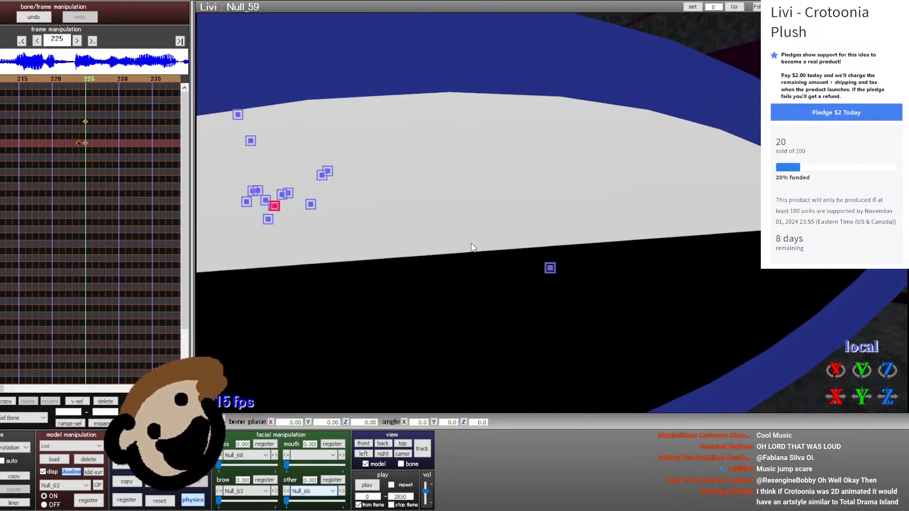
{"action": "scroll", "coordinate": [471, 247], "scroll_direction": "down", "scroll_amount": 2}
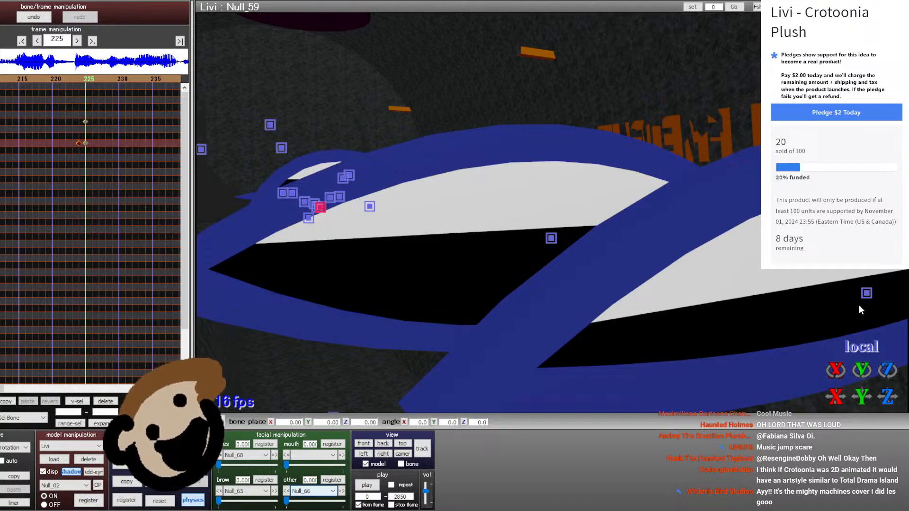
- Cycle through the overlapping Livi bones to find mouth bone Null_51
{"action": "left_click", "coordinate": [867, 294]}
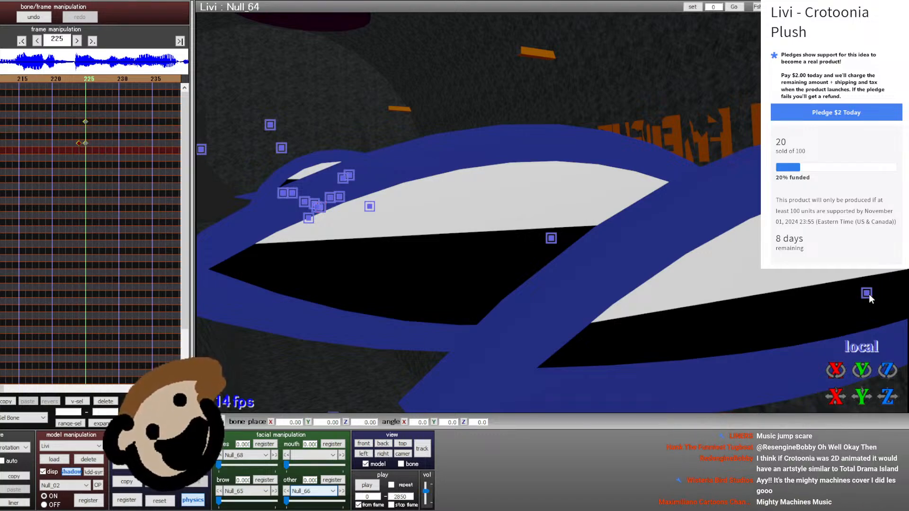
{"action": "left_click", "coordinate": [868, 294]}
{"action": "scroll", "coordinate": [868, 294], "scroll_direction": "down", "scroll_amount": 2}
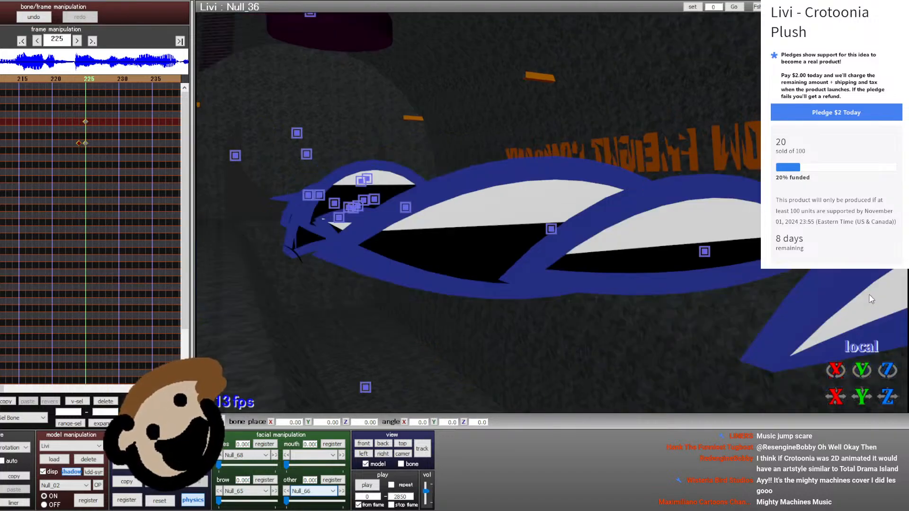
{"action": "left_click", "coordinate": [706, 252]}
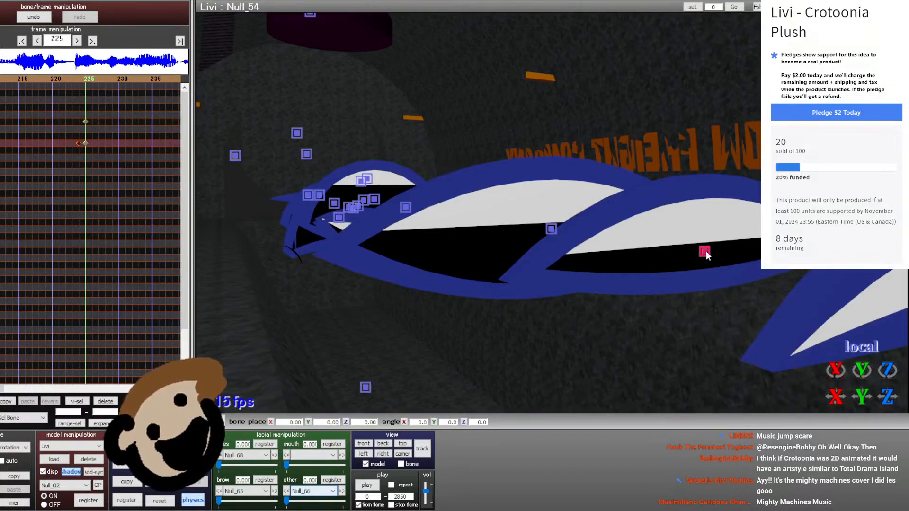
{"action": "left_click", "coordinate": [705, 251]}
{"action": "left_click", "coordinate": [706, 251]}
{"action": "left_click", "coordinate": [706, 251]}
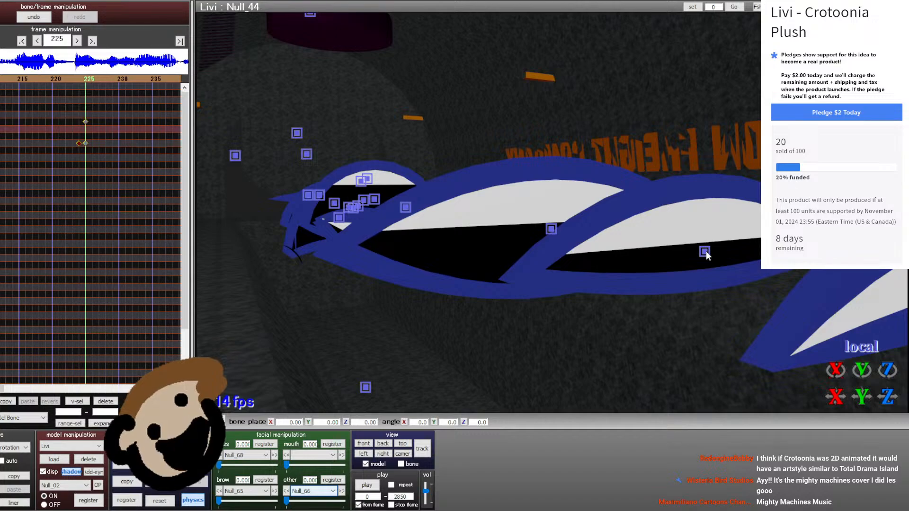
{"action": "left_click", "coordinate": [706, 251]}
{"action": "scroll", "coordinate": [706, 253], "scroll_direction": "down", "scroll_amount": 3}
{"action": "scroll", "coordinate": [723, 274], "scroll_direction": "down", "scroll_amount": 3}
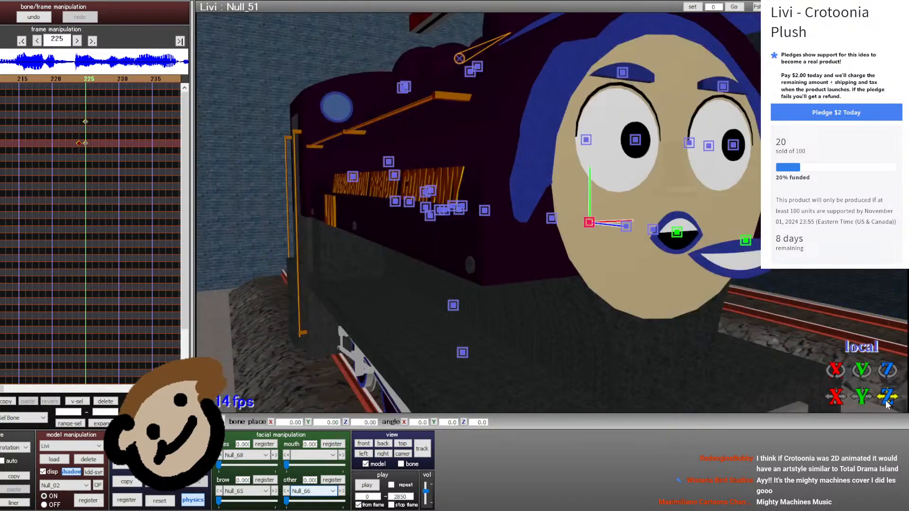
- Move mouth bone Null_51 to Z -10.75, register it at frame 225, and register its reset position at frame 224
{"action": "left_click_drag", "start_coordinate": [890, 400], "coordinate": [890, 424]}
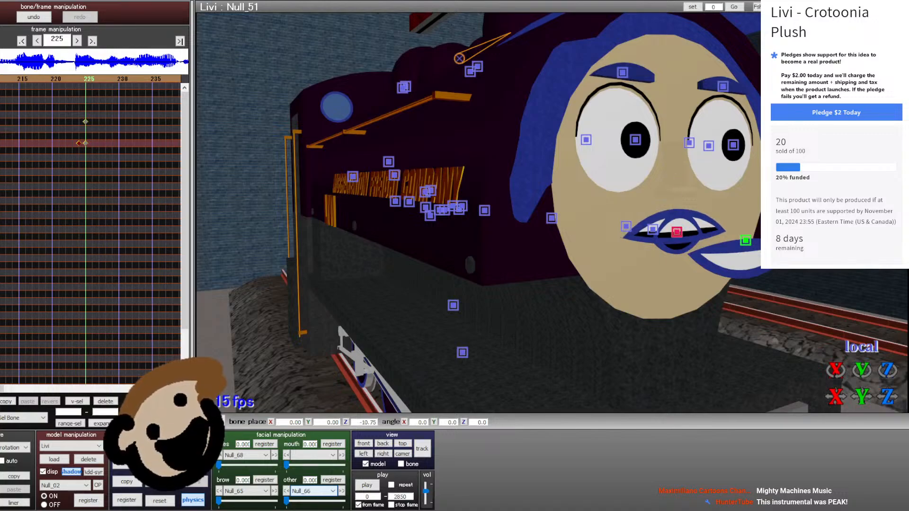
{"action": "left_click", "coordinate": [138, 502]}
{"action": "key", "text": "Left"}
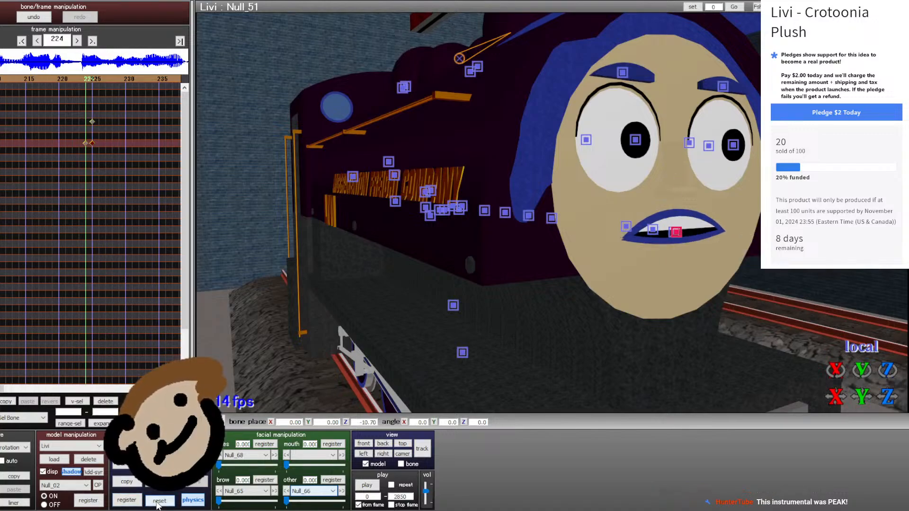
{"action": "key", "text": "Right"}
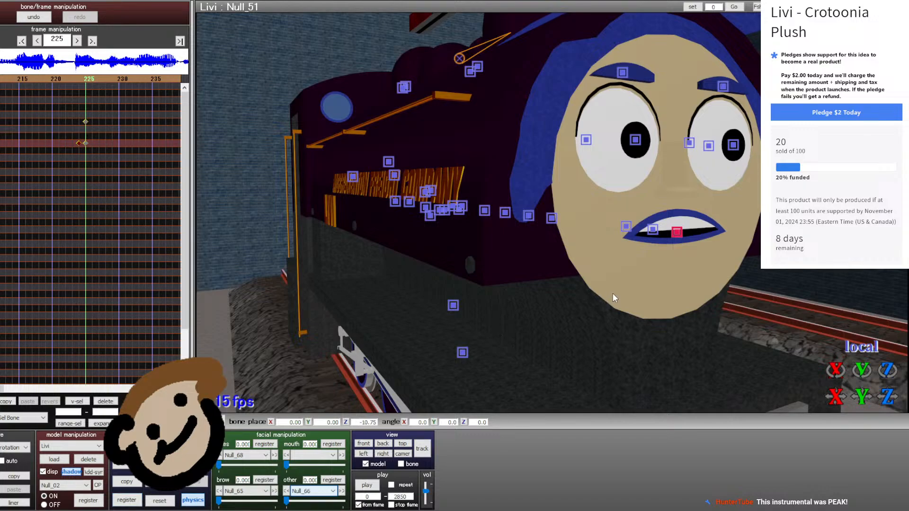
- Try the mouth on bone Null_52 by moving it forward along Z at frame 225, and undo the move
{"action": "left_click", "coordinate": [0, 143]}
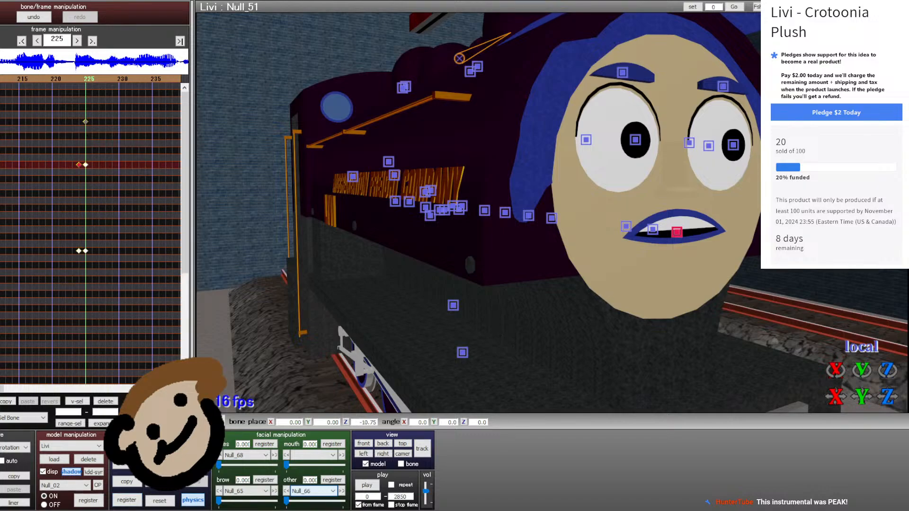
{"action": "left_click", "coordinate": [0, 172]}
{"action": "left_click_drag", "start_coordinate": [551, 218], "coordinate": [691, 234]}
{"action": "key", "text": "ctrl+z"}
{"action": "key", "text": "ctrl+z"}
{"action": "key", "text": "ctrl+z"}
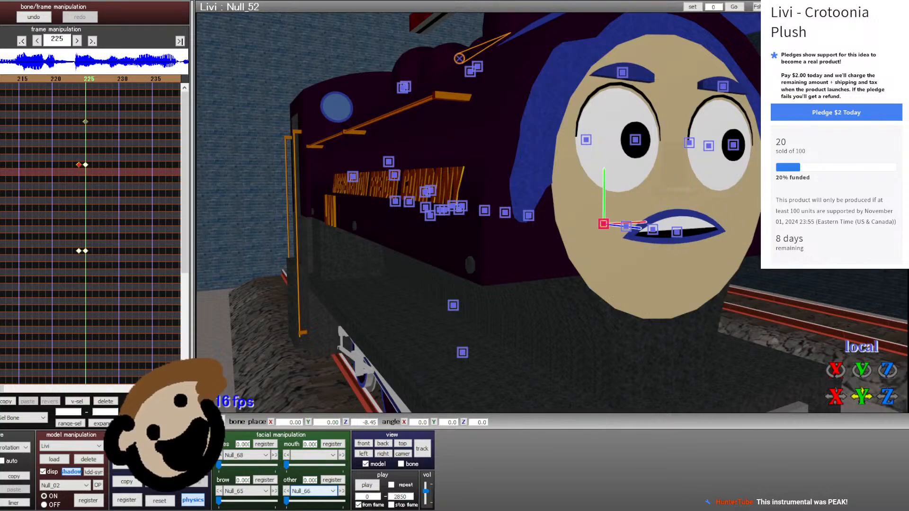
- Try the mouths on Null_53 and Null_54 by moving both forward, with Null_54 at Z -28.90
{"action": "left_click", "coordinate": [0, 179]}
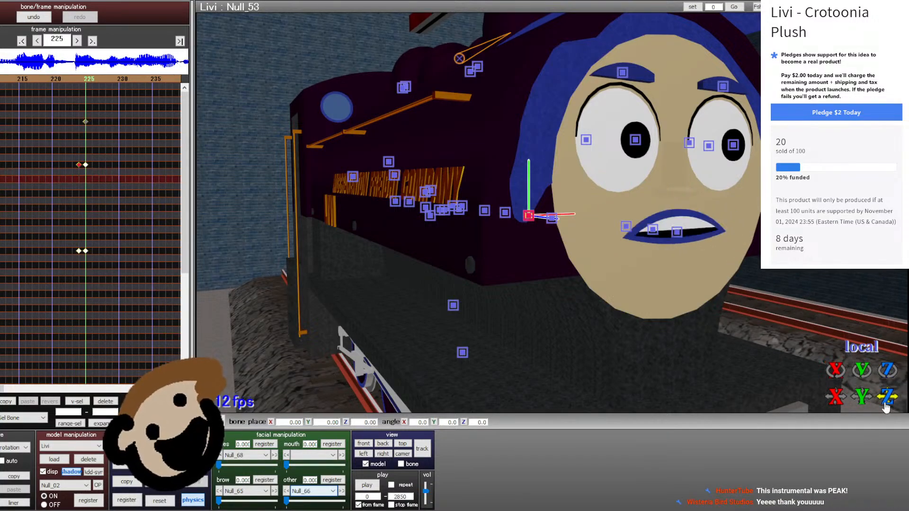
{"action": "left_click_drag", "start_coordinate": [650, 230], "coordinate": [600, 224]}
{"action": "left_click", "coordinate": [0, 186]}
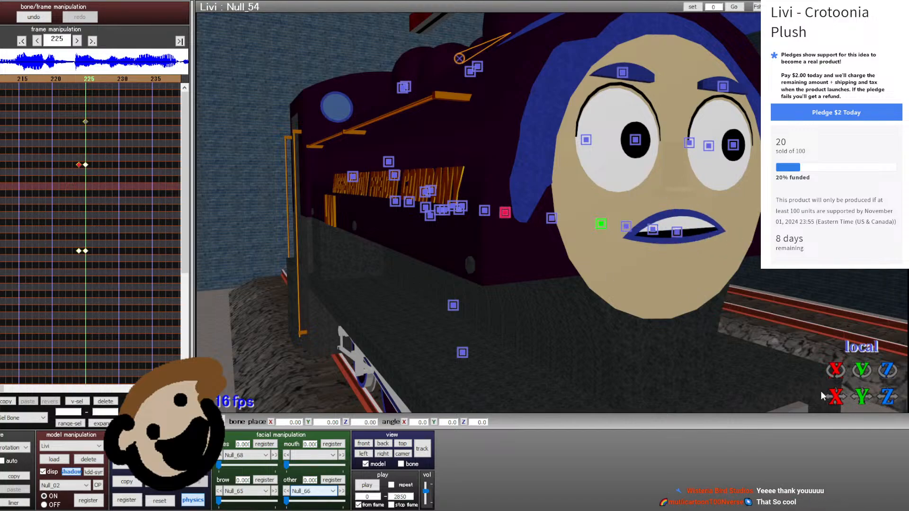
{"action": "left_click_drag", "start_coordinate": [887, 405], "coordinate": [867, 405]}
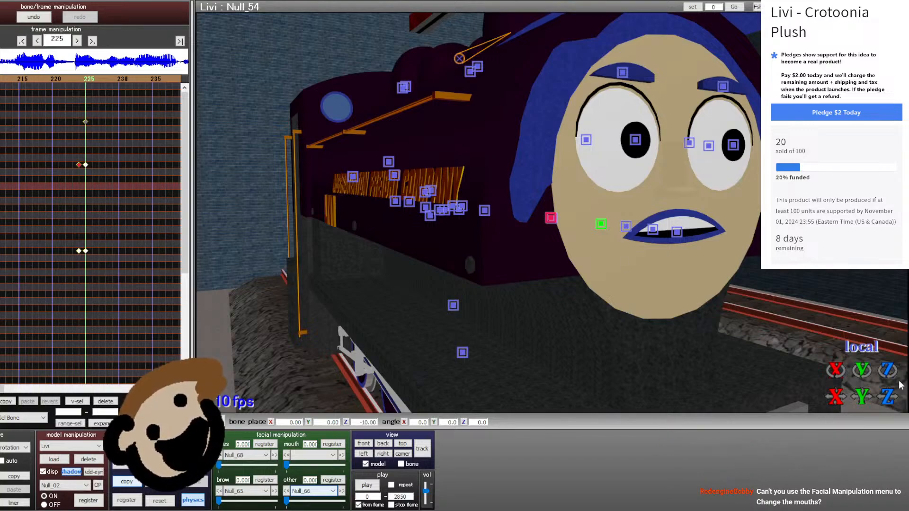
{"action": "left_click_drag", "start_coordinate": [886, 396], "coordinate": [887, 485]}
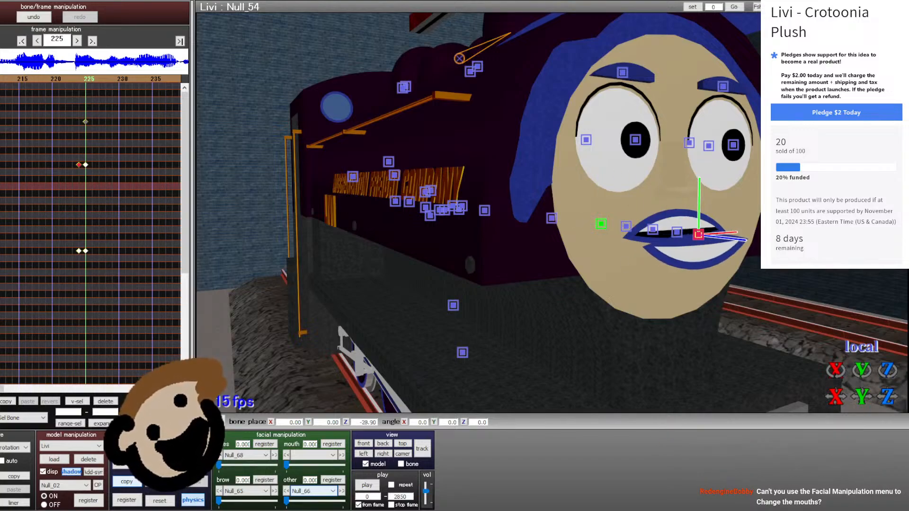
- Try the mouth on bone Null_55 by moving it along Z, and discard the unregistered bone moves
{"action": "left_click", "coordinate": [484, 210]}
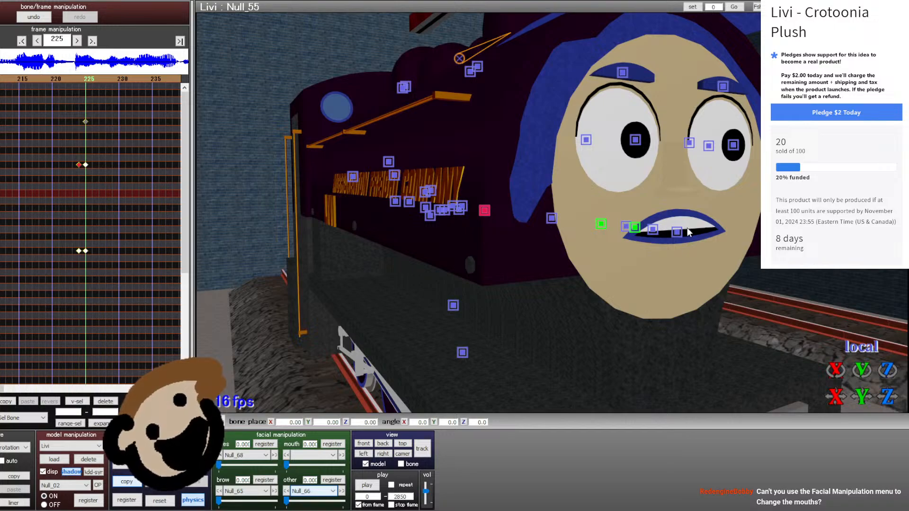
{"action": "left_click_drag", "start_coordinate": [886, 397], "coordinate": [887, 510]}
{"action": "key", "text": "Left"}
{"action": "key", "text": "Right"}
- Try placing mouth bone Null_51 at X -4.89, Y -0.45 with a Z angle of 7.4, and discard the change
{"action": "left_click", "coordinate": [674, 231]}
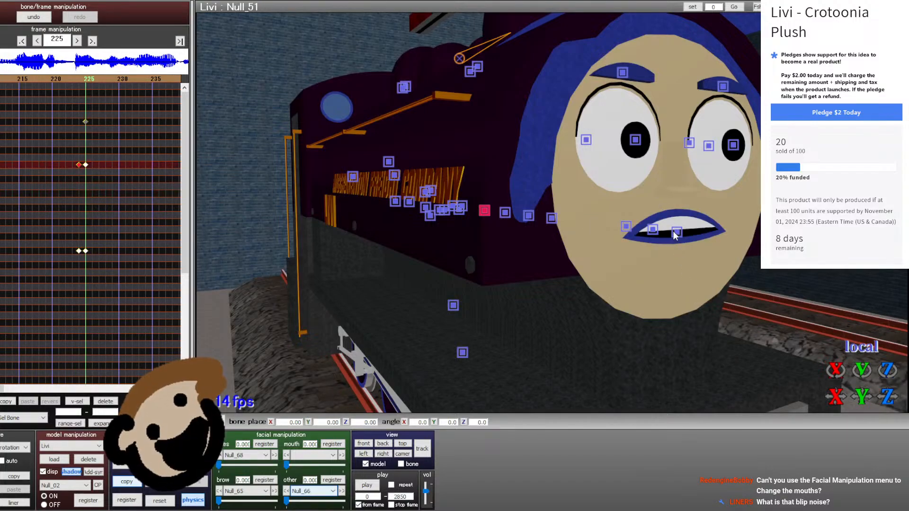
{"action": "left_click_drag", "start_coordinate": [887, 370], "coordinate": [866, 398]}
{"action": "left_click_drag", "start_coordinate": [861, 396], "coordinate": [835, 400]}
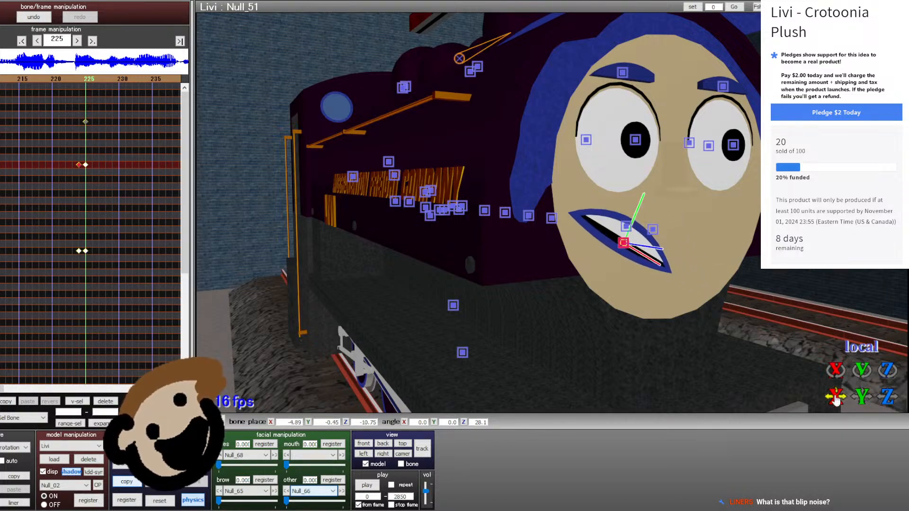
{"action": "left_click_drag", "start_coordinate": [884, 376], "coordinate": [883, 391]}
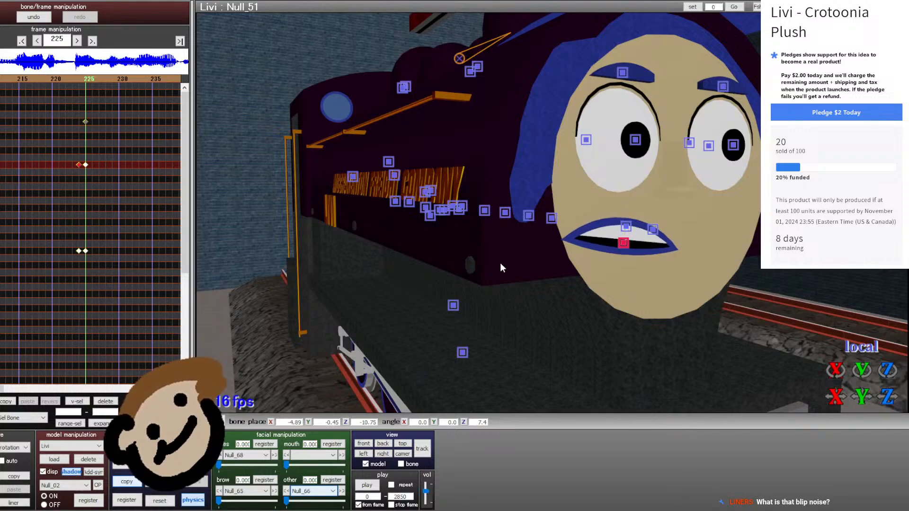
{"action": "left_click", "coordinate": [82, 194]}
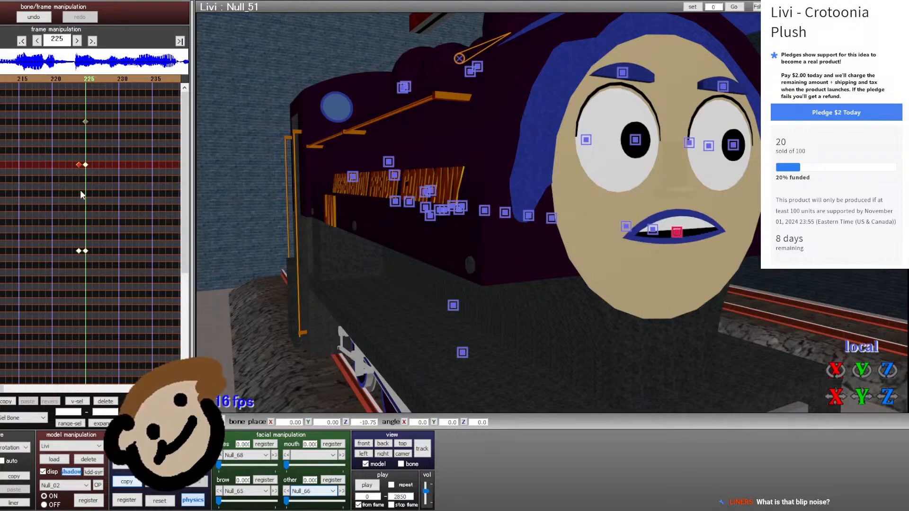
- Move mouth bone Null_57 to Y -0.90 and Z -39.85 at frame 225 and register it, with its rest position keyed at 224
{"action": "left_click", "coordinate": [458, 209]}
{"action": "left_click_drag", "start_coordinate": [887, 396], "coordinate": [806, 397]}
{"action": "left_click", "coordinate": [463, 207]}
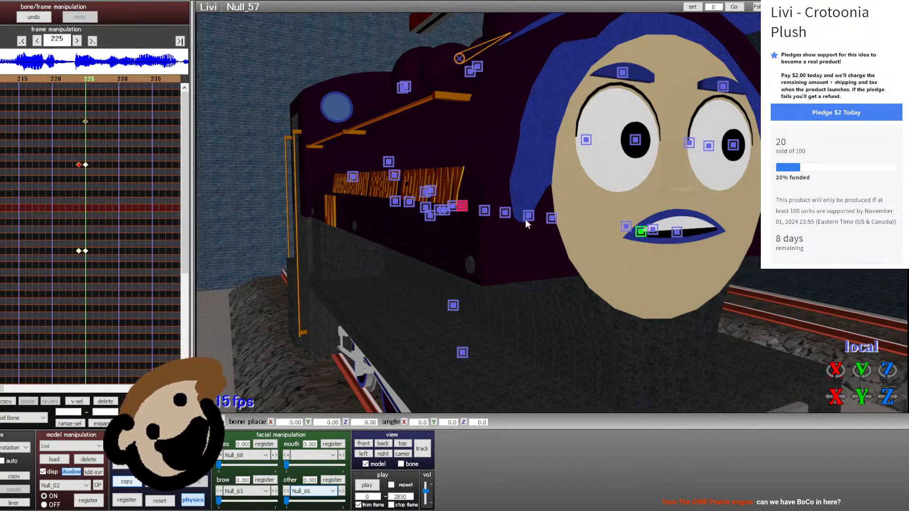
{"action": "left_click_drag", "start_coordinate": [887, 398], "coordinate": [790, 398]}
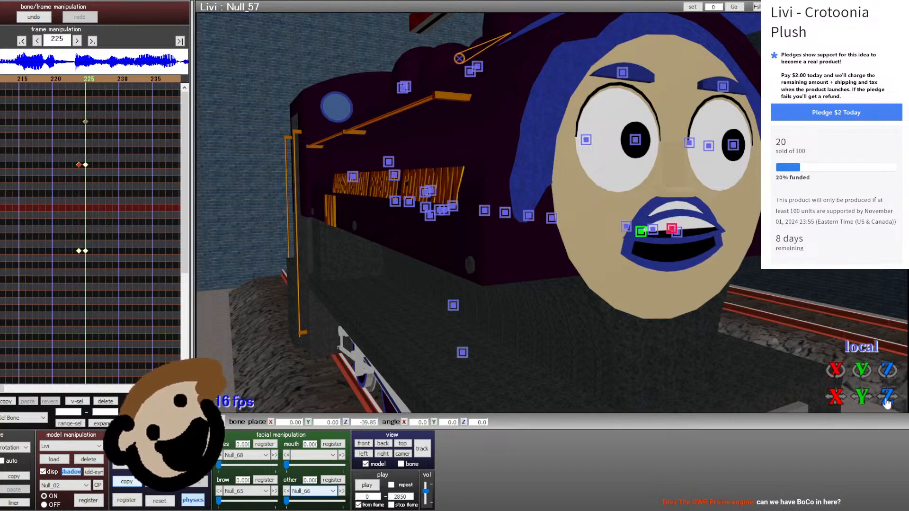
{"action": "left_click_drag", "start_coordinate": [863, 397], "coordinate": [862, 406]}
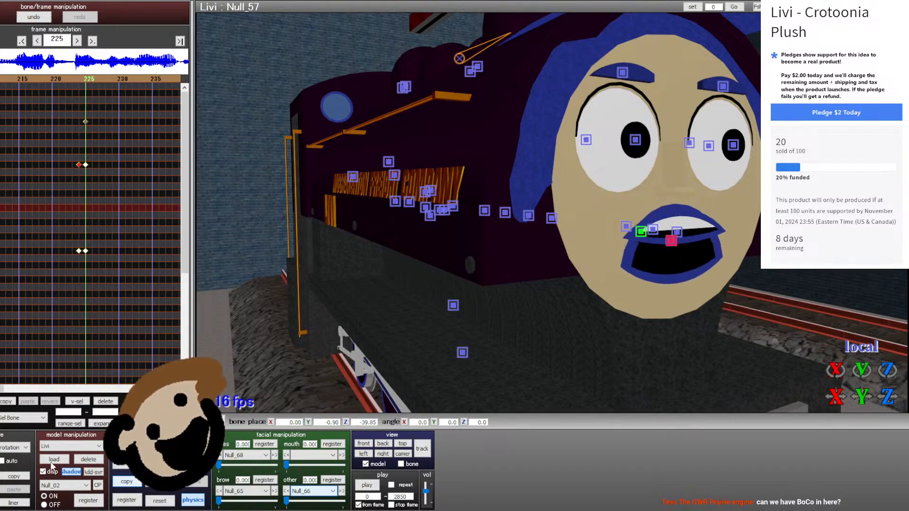
{"action": "left_click", "coordinate": [137, 503]}
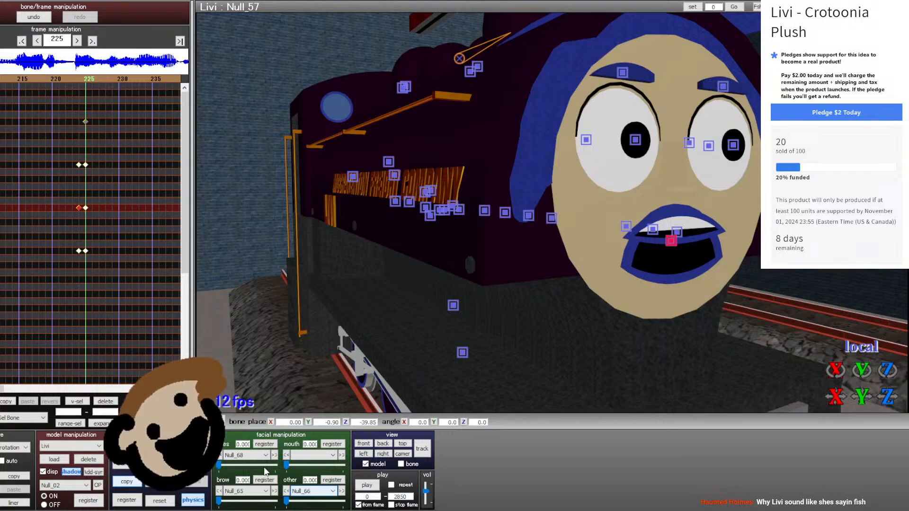
- Compare the mouth shapes across frames 224 to 226 by stepping back and forth
{"action": "key", "text": "Left"}
{"action": "key", "text": "Left"}
{"action": "key", "text": "Right"}
{"action": "key", "text": "Right"}
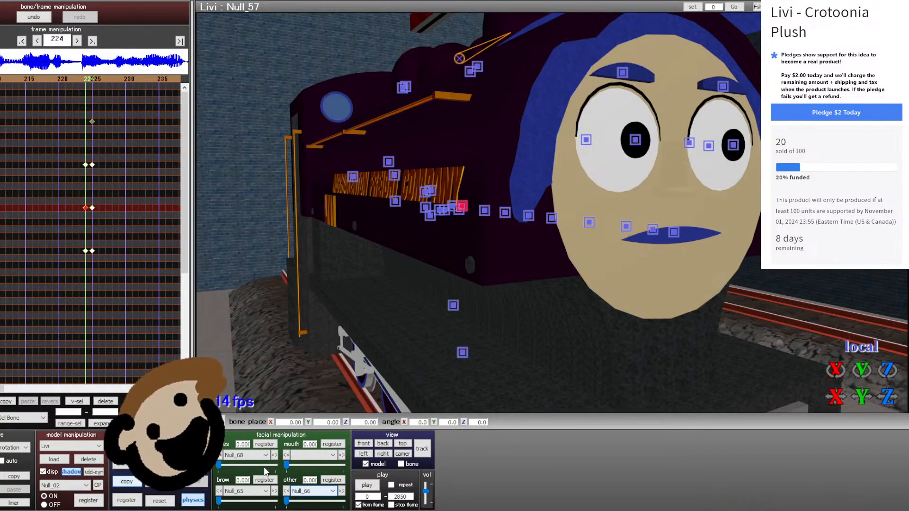
{"action": "key", "text": "Left"}
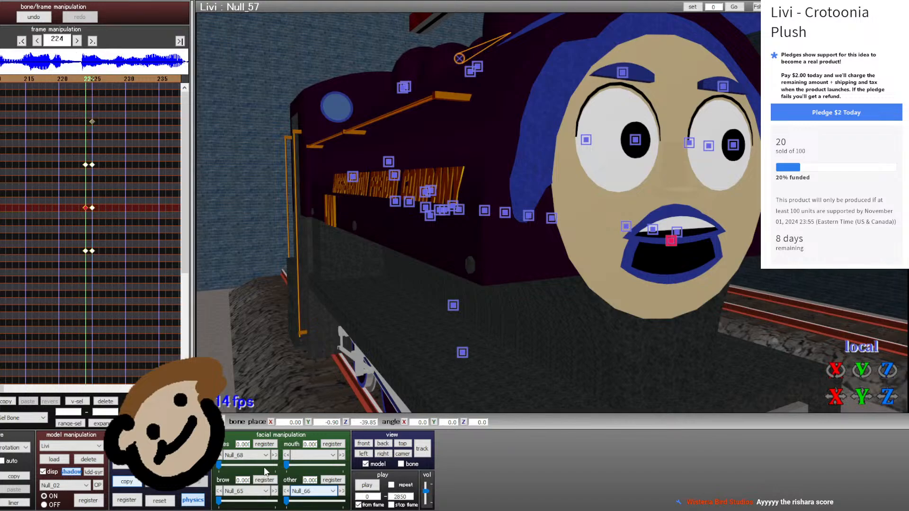
{"action": "key", "text": "Right"}
{"action": "key", "text": "Right"}
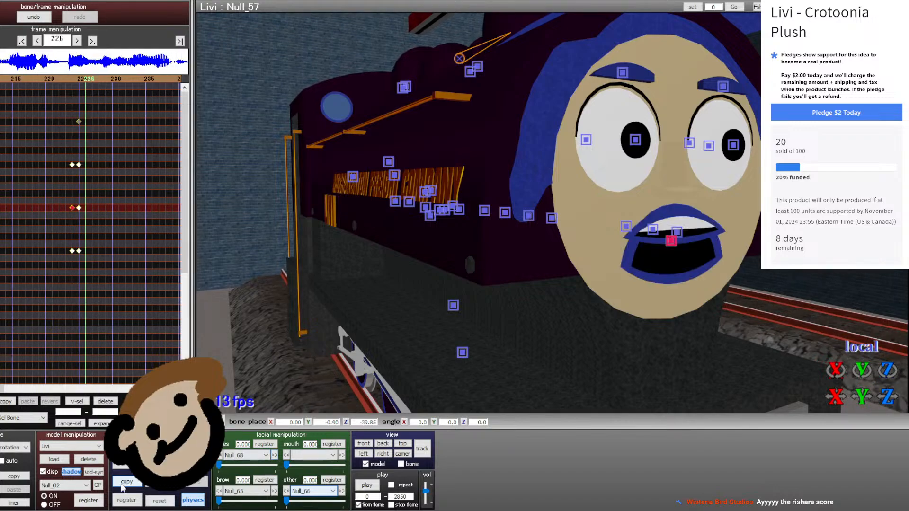
- Try shifting Null_48's two keyframes one frame later, and return them to frames 224 and 225
{"action": "left_click_drag", "start_coordinate": [91, 275], "coordinate": [84, 251]}
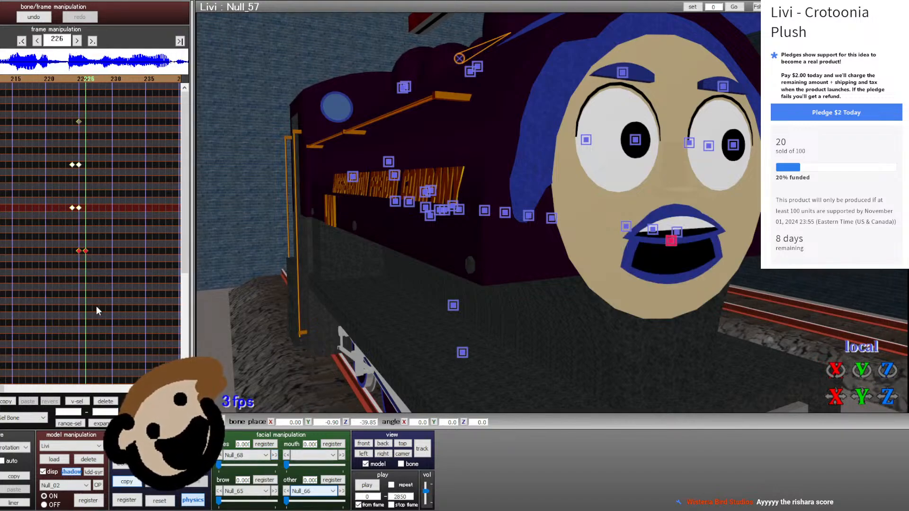
{"action": "left_click", "coordinate": [162, 502]}
{"action": "left_click", "coordinate": [123, 497]}
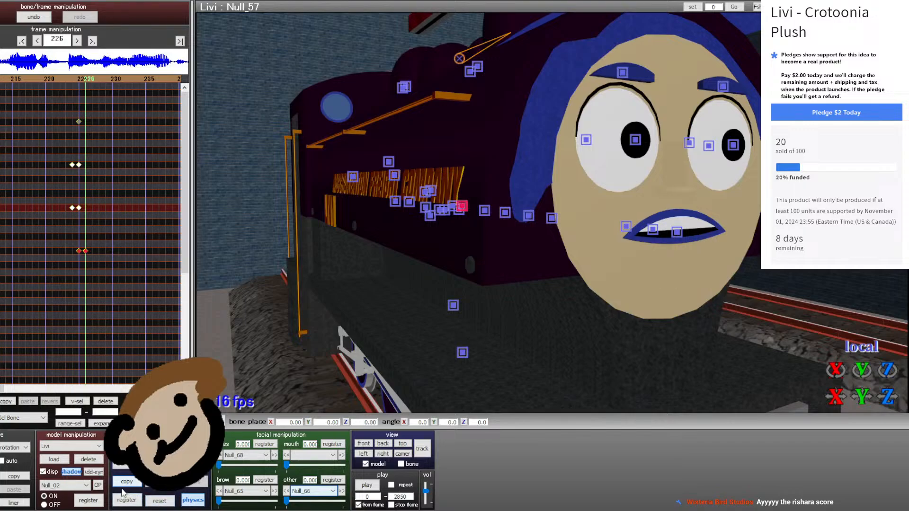
{"action": "key", "text": "Left"}
{"action": "left_click", "coordinate": [59, 252]}
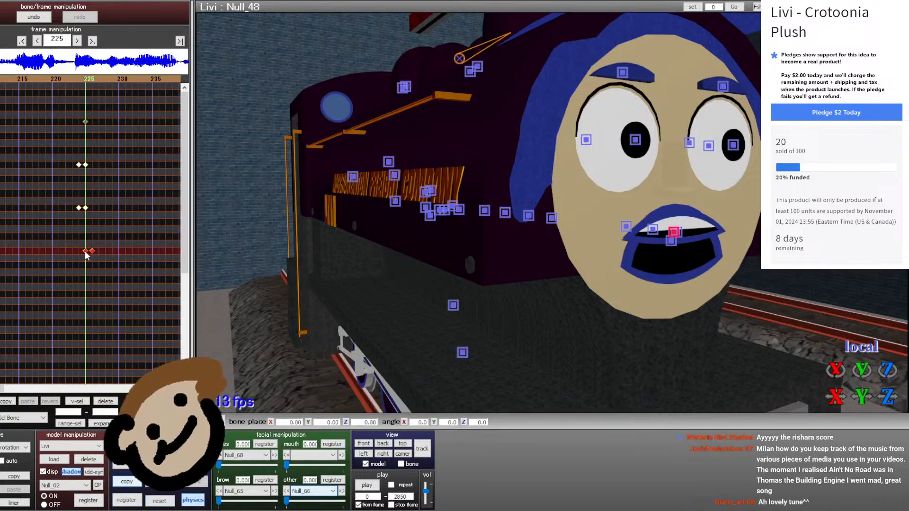
{"action": "left_click_drag", "start_coordinate": [86, 251], "coordinate": [79, 252]}
- Shift Null_57's two keyframes one frame later to frames 225 and 226, and compare both frames
{"action": "mouse_move", "coordinate": [94, 210]}
{"action": "left_mouse_down"}
{"action": "mouse_move", "coordinate": [79, 204]}
{"action": "mouse_move", "coordinate": [93, 214]}
{"action": "left_mouse_up"}
{"action": "key", "text": "Right"}
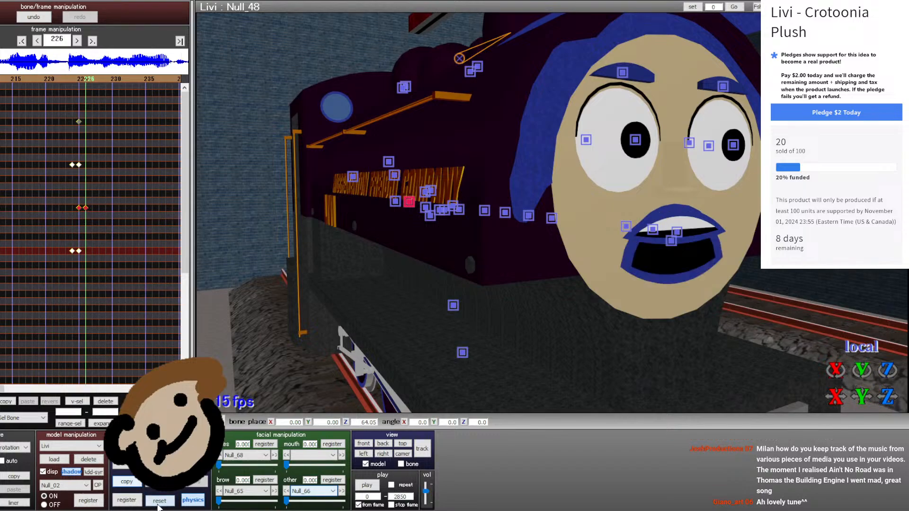
{"action": "key", "text": "Left"}
{"action": "key", "text": "Right"}
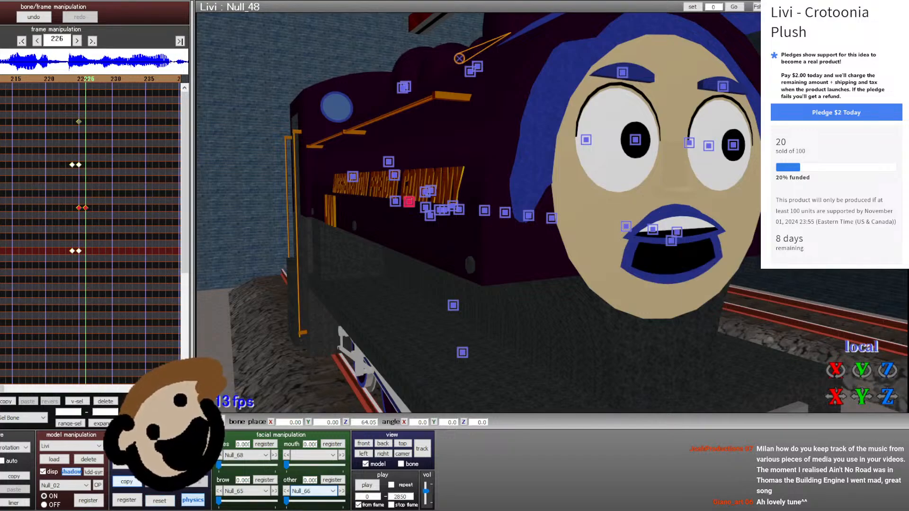
- Reset mouth bone Null_51 to its rest position, register it at frame 226, and check the neighbouring frames
{"action": "left_click", "coordinate": [14, 166]}
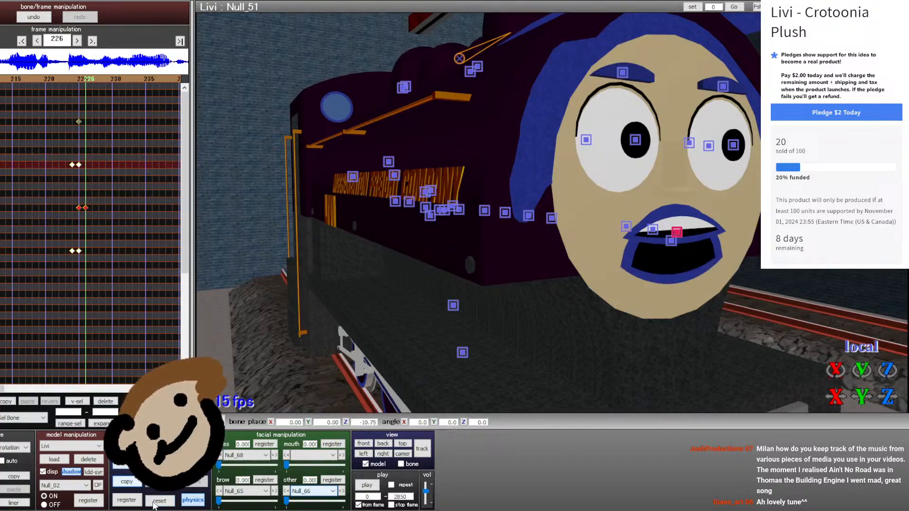
{"action": "left_click", "coordinate": [159, 501]}
{"action": "left_click", "coordinate": [126, 500]}
{"action": "key", "text": "Left"}
{"action": "key", "text": "Left"}
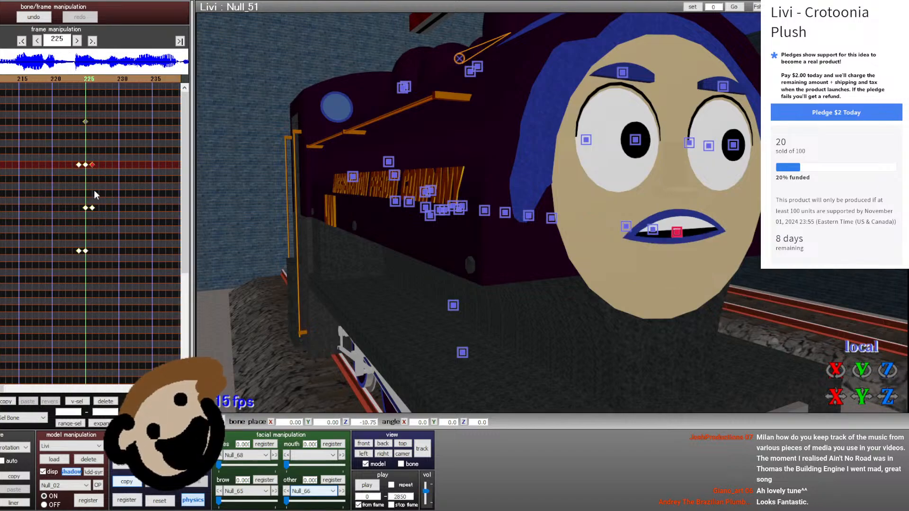
{"action": "key", "text": "Right"}
{"action": "key", "text": "Right"}
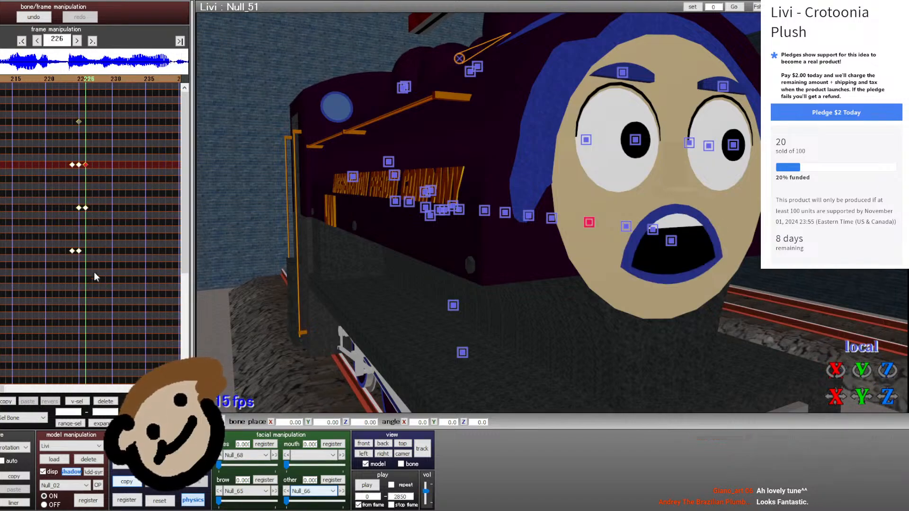
- Shift the mouth keyframes one frame earlier, and paste a copy of the frame 224 keys of Null_51 and Null_57 at frame 226
{"action": "left_click_drag", "start_coordinate": [94, 273], "coordinate": [66, 167]}
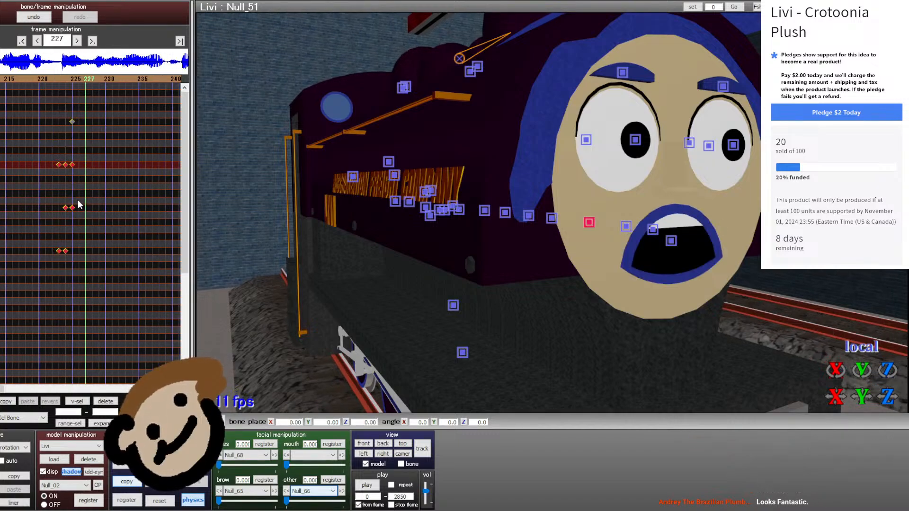
{"action": "left_click_drag", "start_coordinate": [89, 217], "coordinate": [74, 169]}
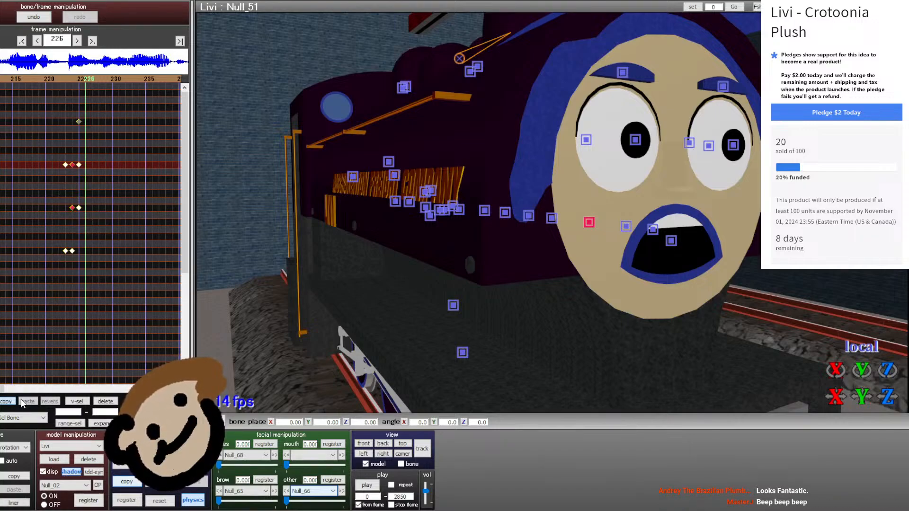
{"action": "left_click", "coordinate": [16, 399]}
{"action": "key", "text": "Right"}
{"action": "left_click", "coordinate": [27, 402]}
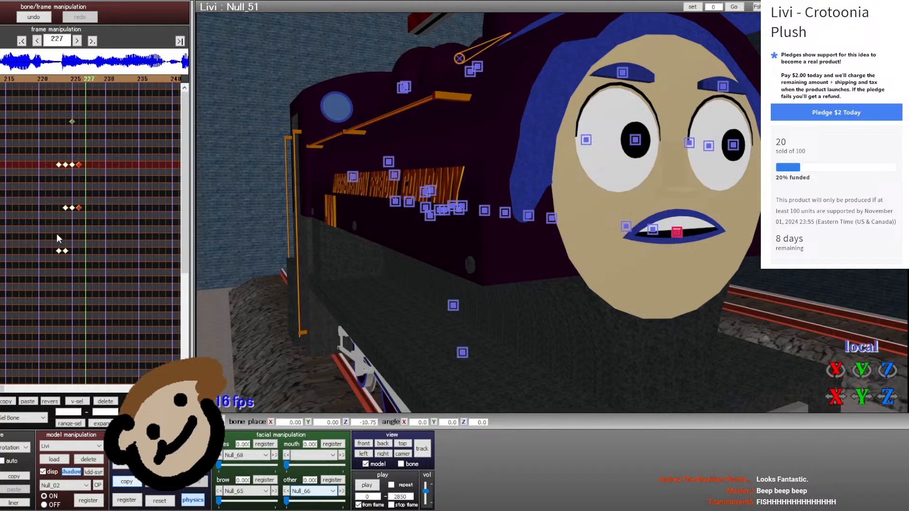
- Bring mouth bone Null_50 to Z -5.55 and register it at frame 227, with its rest position keyed at frame 226
{"action": "left_click", "coordinate": [551, 218]}
{"action": "mouse_move", "coordinate": [887, 401]}
{"action": "left_mouse_down"}
{"action": "mouse_move", "coordinate": [887, 466]}
{"action": "mouse_move", "coordinate": [894, 400]}
{"action": "mouse_move", "coordinate": [894, 433]}
{"action": "left_mouse_up"}
{"action": "left_click", "coordinate": [653, 229]}
{"action": "left_click", "coordinate": [626, 226]}
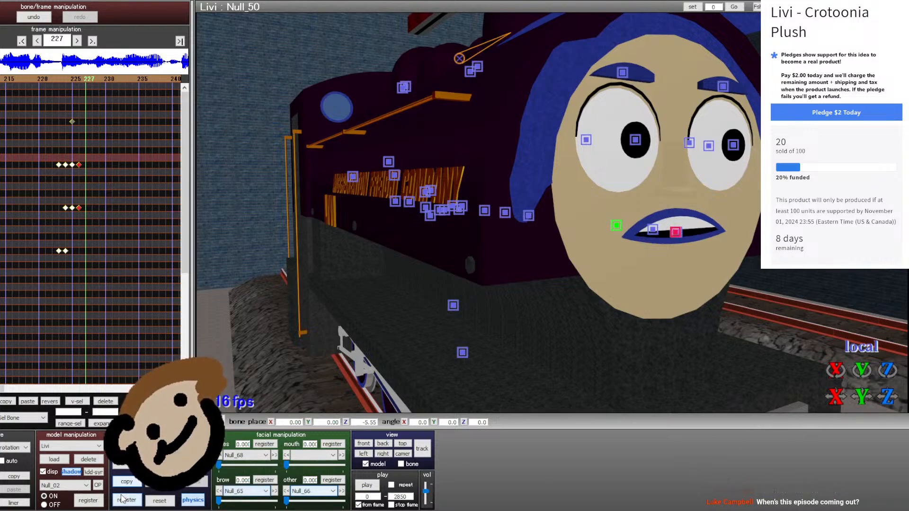
{"action": "key", "text": "Left"}
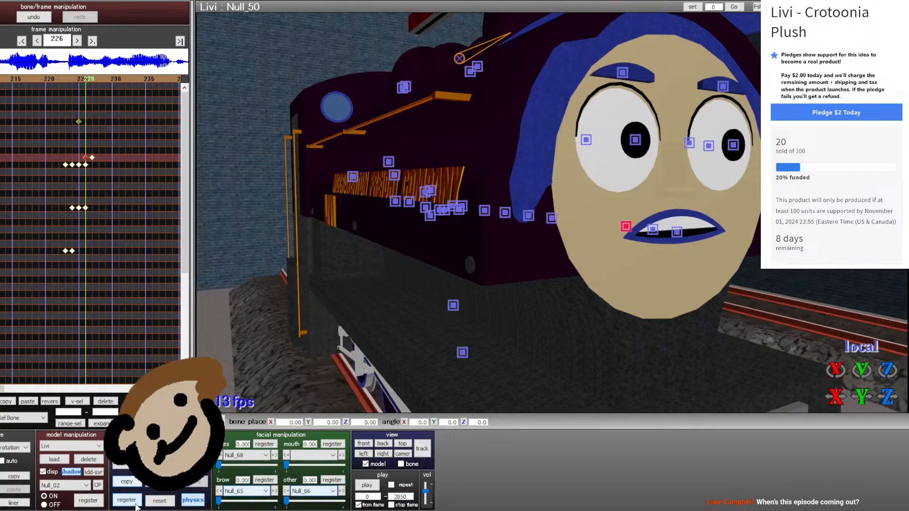
{"action": "key", "text": "Right"}
- At frame 227, reset and register Null_51, and lower mouth bone Null_50 to Y -0.65 and register it
{"action": "left_click", "coordinate": [2, 165]}
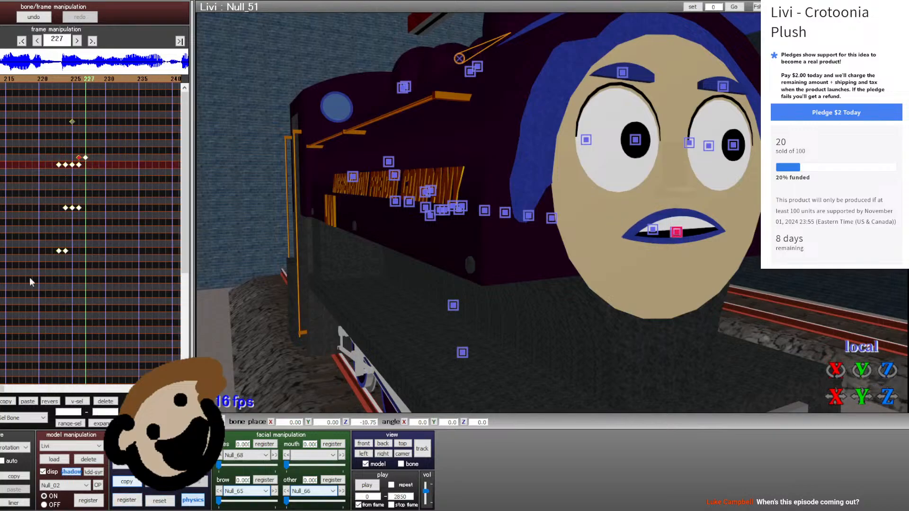
{"action": "left_click", "coordinate": [159, 501]}
{"action": "key", "text": "Left"}
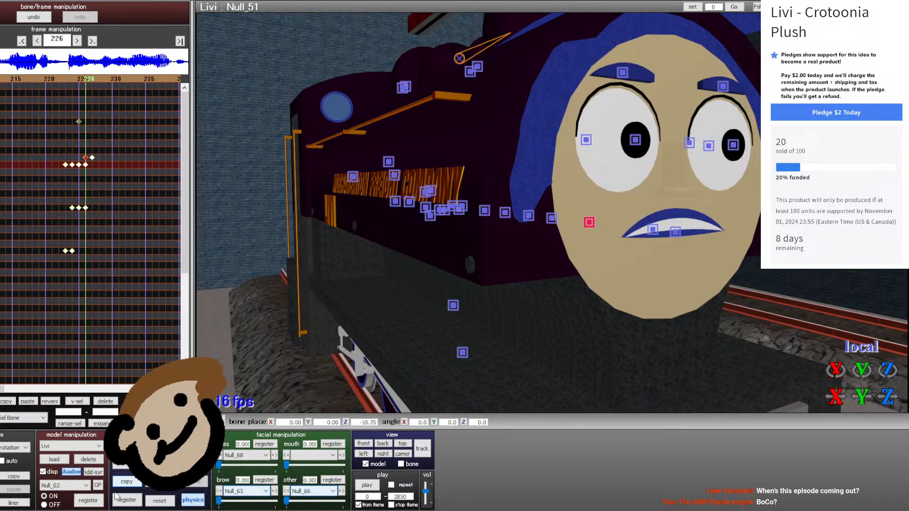
{"action": "key", "text": "Right"}
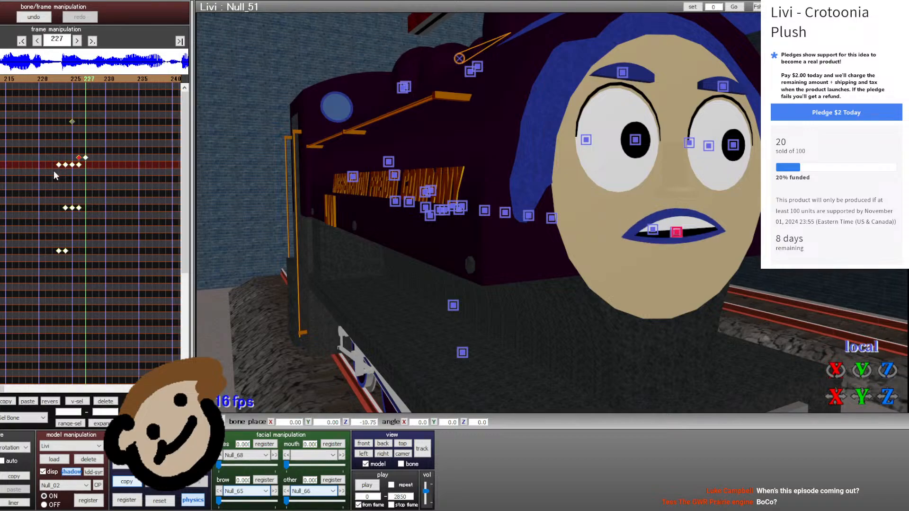
{"action": "left_click", "coordinate": [159, 501]}
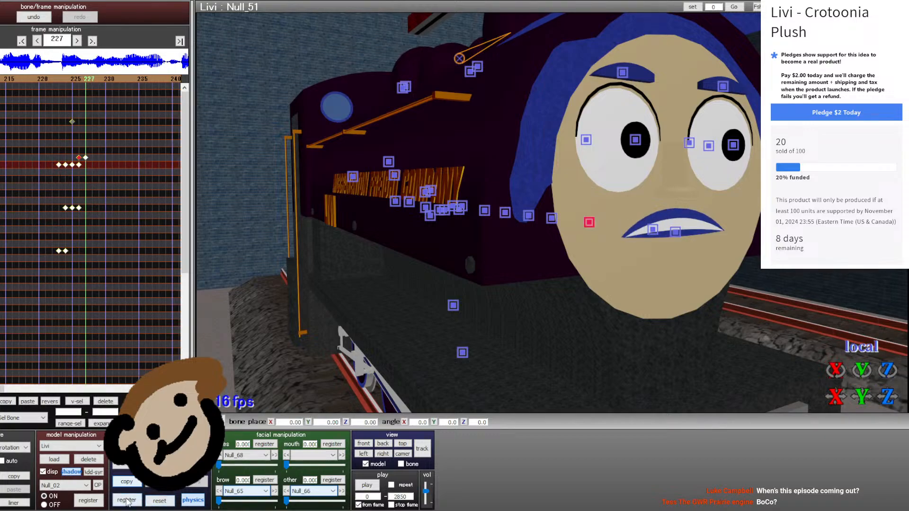
{"action": "left_click", "coordinate": [126, 500]}
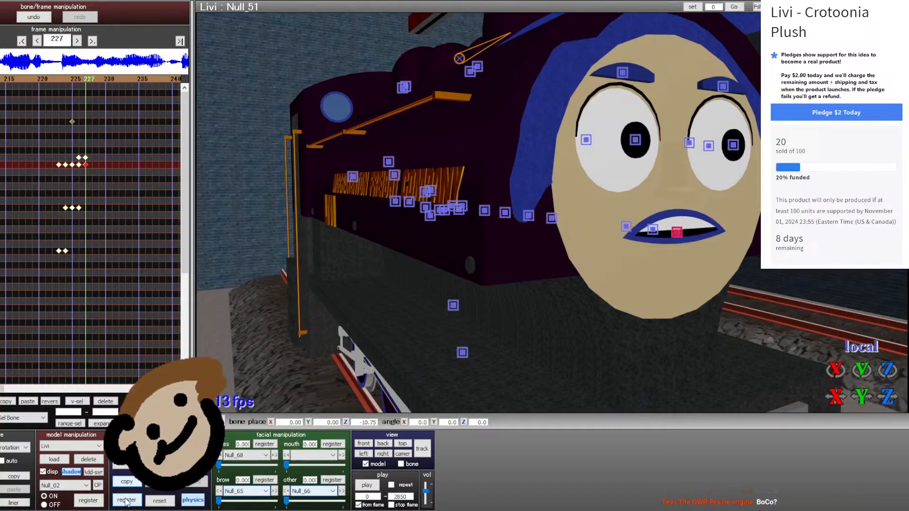
{"action": "left_click", "coordinate": [675, 232]}
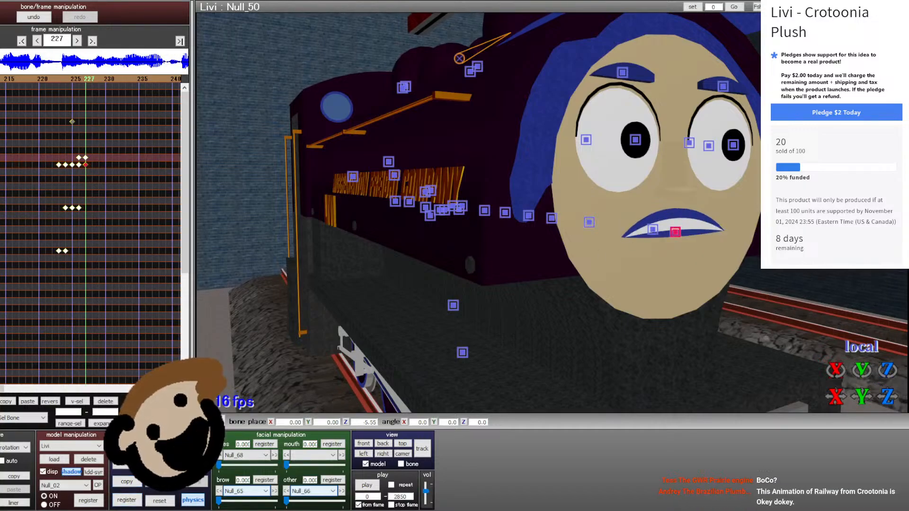
{"action": "left_click_drag", "start_coordinate": [862, 397], "coordinate": [862, 400]}
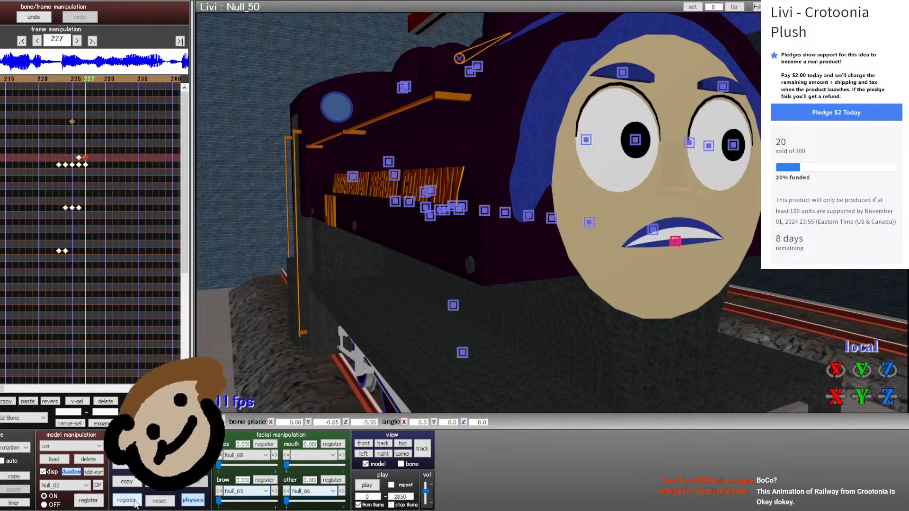
- Step back and forth through the frames before 227 to examine how the mouth shapes change
{"action": "key", "text": "Left"}
{"action": "key", "text": "Left"}
{"action": "key", "text": "Left"}
{"action": "key", "text": "Left"}
{"action": "key", "text": "Left"}
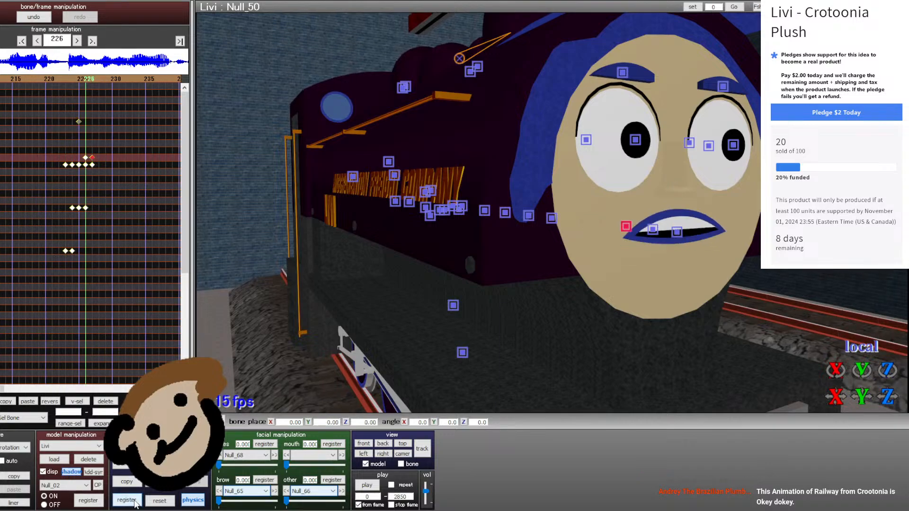
{"action": "key", "text": "Right"}
{"action": "key", "text": "Right"}
{"action": "key", "text": "Right"}
{"action": "key", "text": "Right"}
{"action": "key", "text": "Right"}
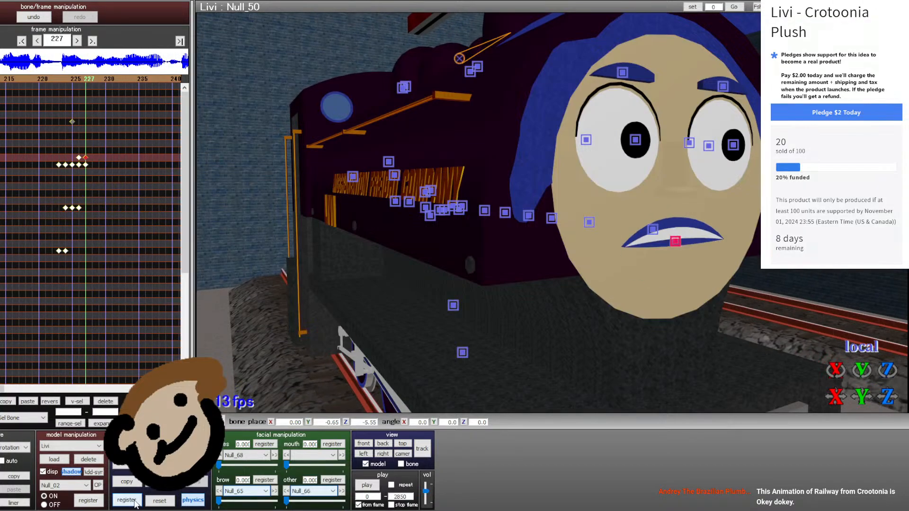
- Advance to frame 228 with Livi's face seen from the front
{"action": "right_click_drag", "start_coordinate": [439, 357], "coordinate": [404, 359]}
{"action": "scroll", "coordinate": [403, 359], "scroll_direction": "down", "scroll_amount": 4}
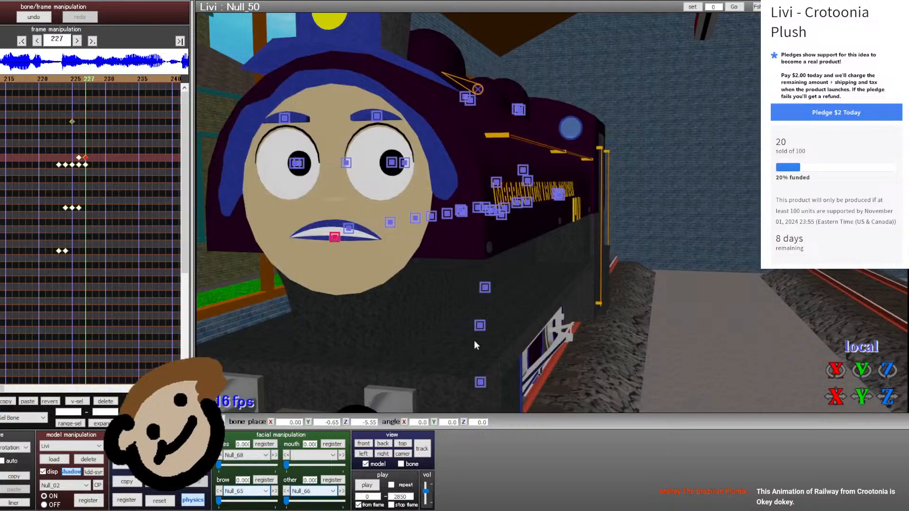
{"action": "right_click_drag", "start_coordinate": [473, 339], "coordinate": [501, 335]}
{"action": "key", "text": "Right"}
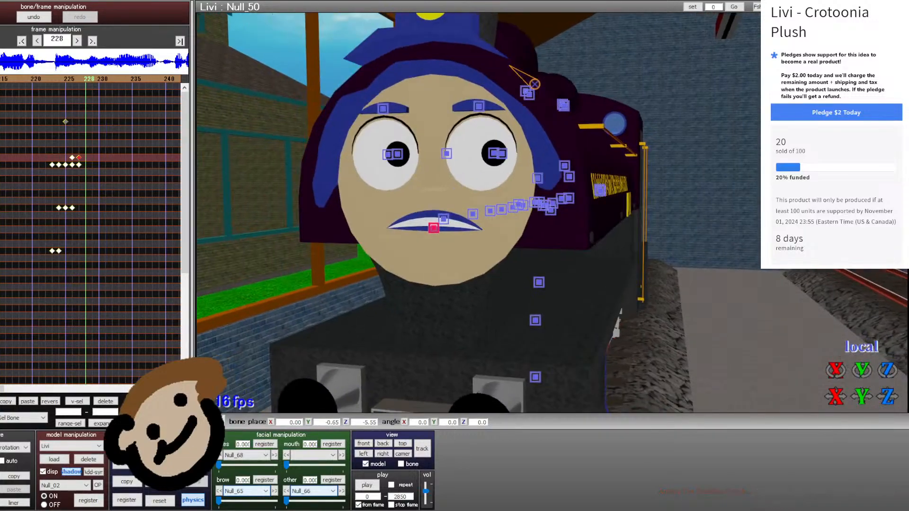
- Try mouth bone Null_58 at Z -24.10 and the bone listed below it by moving both along Z
{"action": "left_click", "coordinate": [1, 214]}
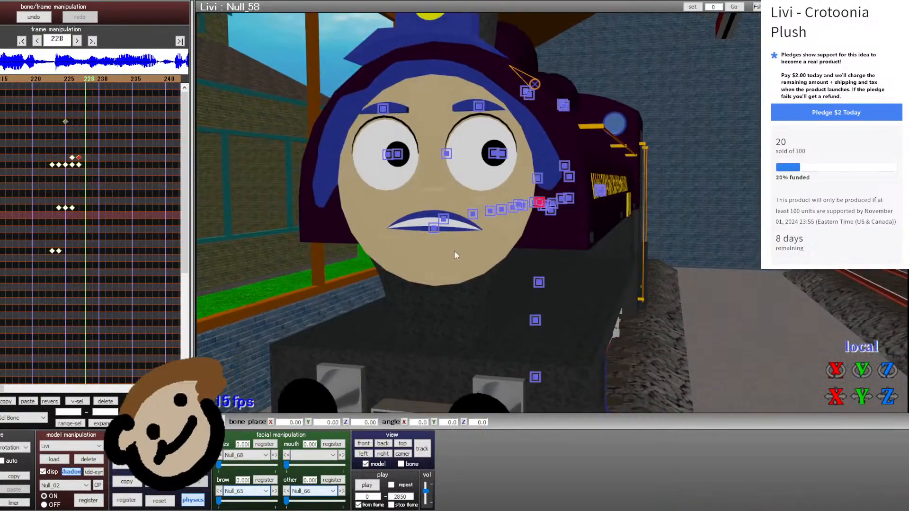
{"action": "left_click_drag", "start_coordinate": [539, 203], "coordinate": [497, 210]}
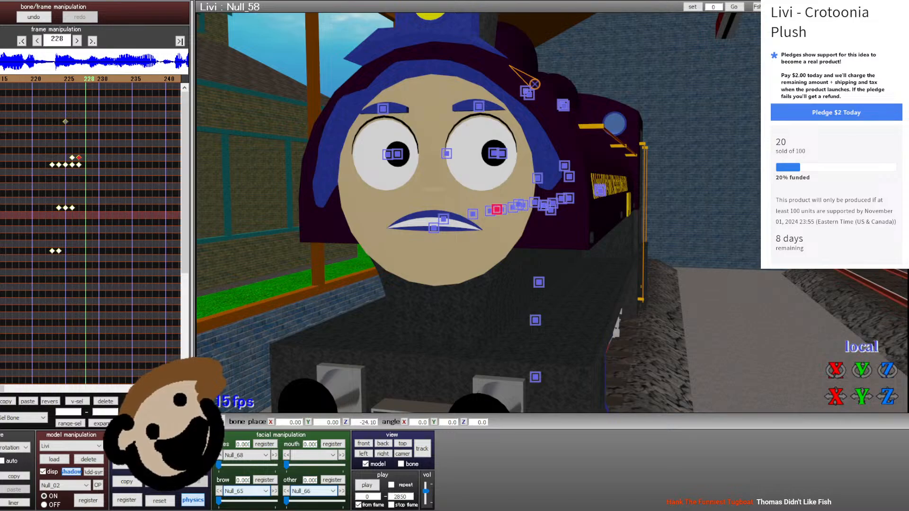
{"action": "left_click", "coordinate": [1, 222]}
{"action": "left_click_drag", "start_coordinate": [887, 397], "coordinate": [884, 405]}
- Place mouth bone Null_62 at Z -55.60 and register it at frame 228, key its rest position at 227, and review earlier frames
{"action": "left_click", "coordinate": [0, 229]}
{"action": "key", "text": "Down"}
{"action": "key", "text": "Down"}
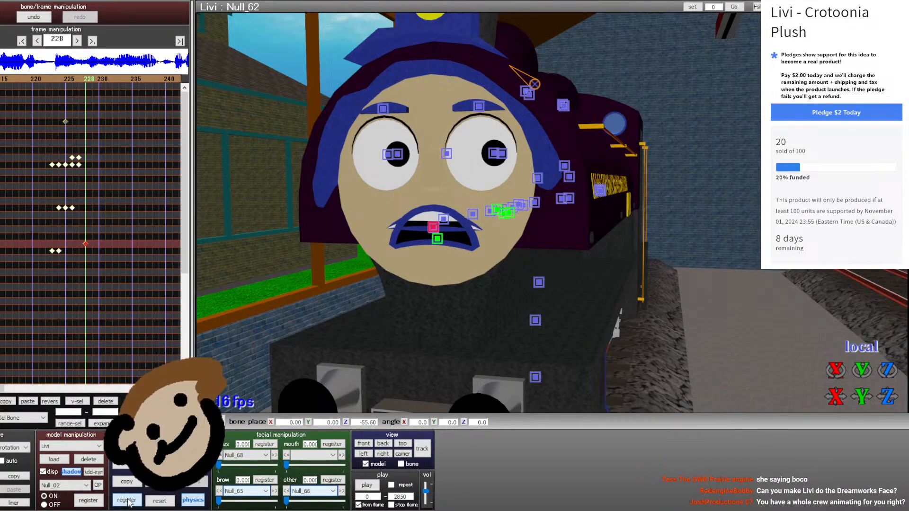
{"action": "key", "text": "Left"}
{"action": "key", "text": "Left"}
{"action": "key", "text": "Left"}
{"action": "key", "text": "Left"}
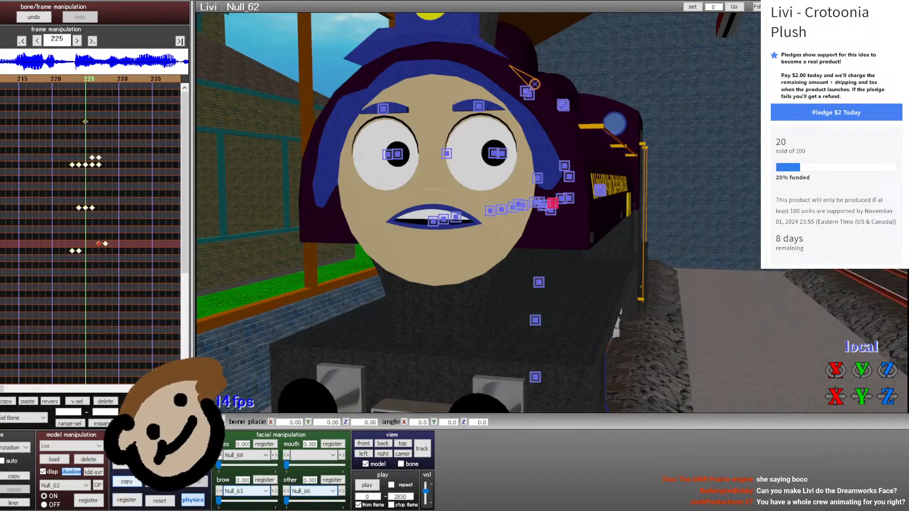
- Advance to frame 228 and register mouth bone Null_50 there
{"action": "key", "text": "Right"}
{"action": "key", "text": "Right"}
{"action": "key", "text": "Right"}
{"action": "key", "text": "Right"}
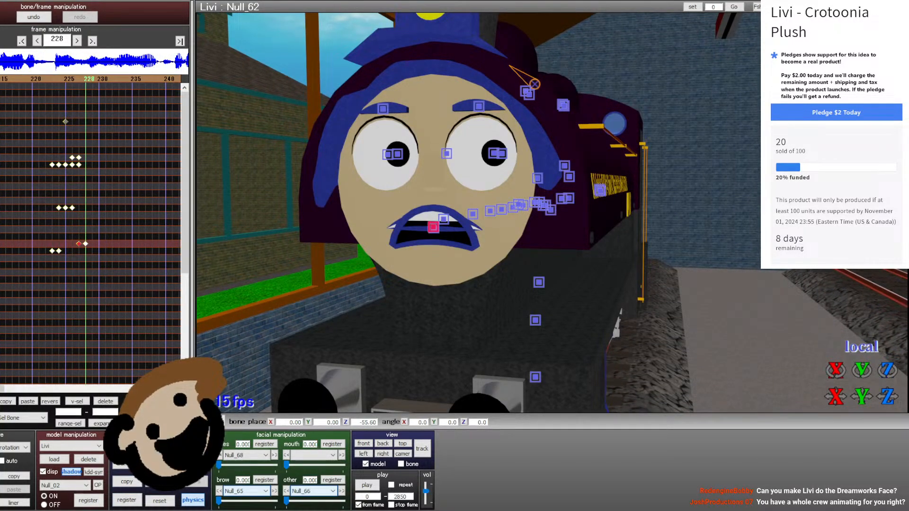
{"action": "left_click", "coordinate": [2, 158]}
{"action": "left_click", "coordinate": [156, 502]}
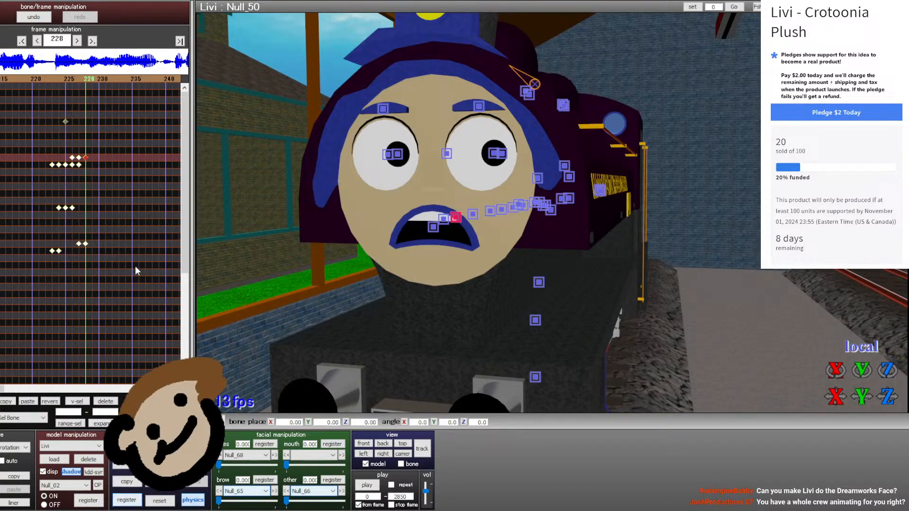
- Shift the frame 228 keys of Null_50 and Null_62 to 229, and copy their frame 227 keys to frame 228
{"action": "left_click_drag", "start_coordinate": [90, 149], "coordinate": [92, 151]}
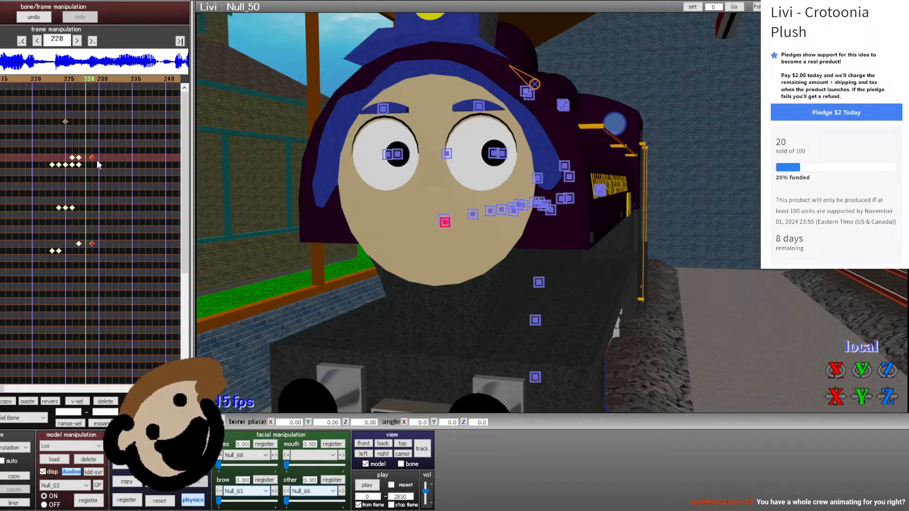
{"action": "left_click", "coordinate": [79, 244]}
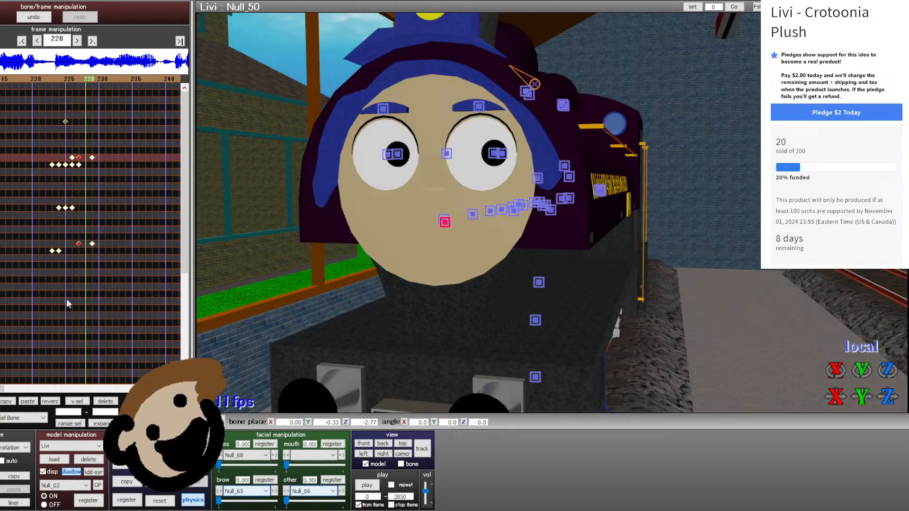
{"action": "left_click", "coordinate": [28, 401]}
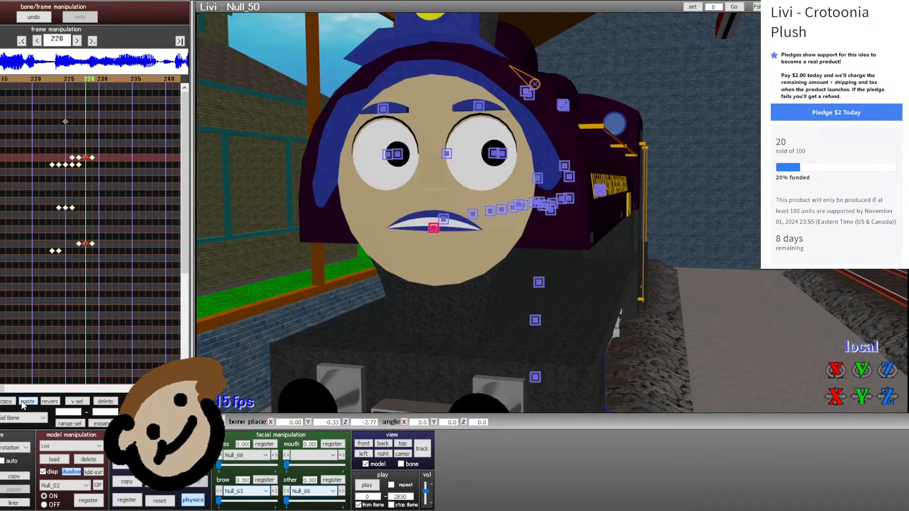
{"action": "key", "text": "Right"}
{"action": "key", "text": "Left"}
{"action": "key", "text": "Left"}
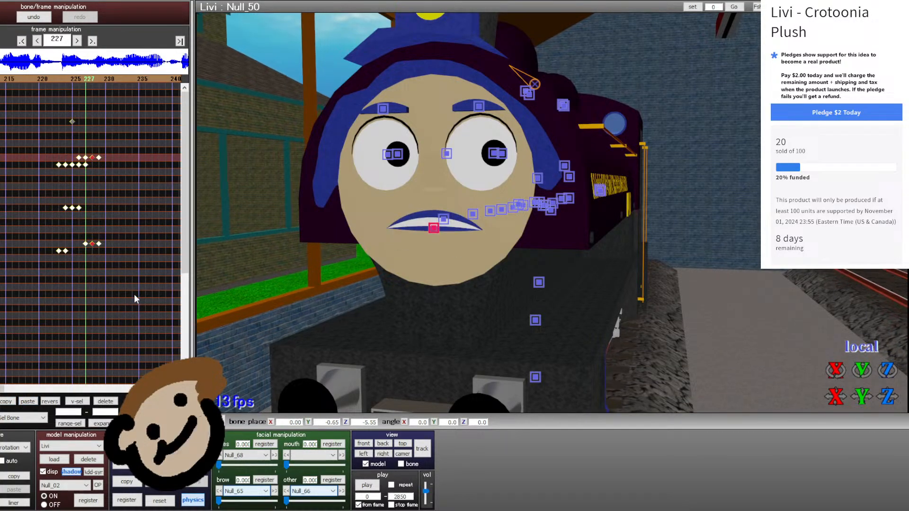
- Move Null_62's three keys from frames 227–229 to 232–234 and delete the one at 232
{"action": "key", "text": "Right"}
{"action": "key", "text": "Right"}
{"action": "key", "text": "Right"}
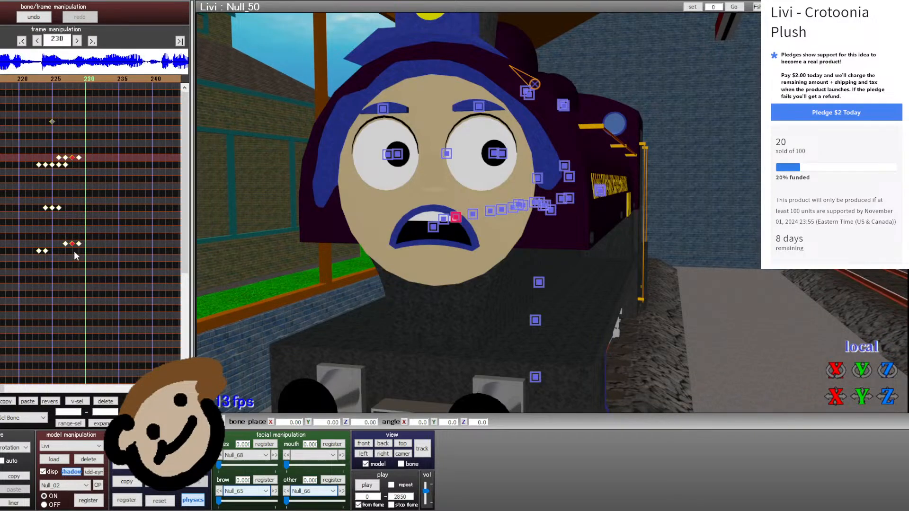
{"action": "mouse_move", "coordinate": [86, 254]}
{"action": "left_mouse_down"}
{"action": "mouse_move", "coordinate": [62, 240]}
{"action": "mouse_move", "coordinate": [97, 247]}
{"action": "left_mouse_up"}
{"action": "key", "text": "Right"}
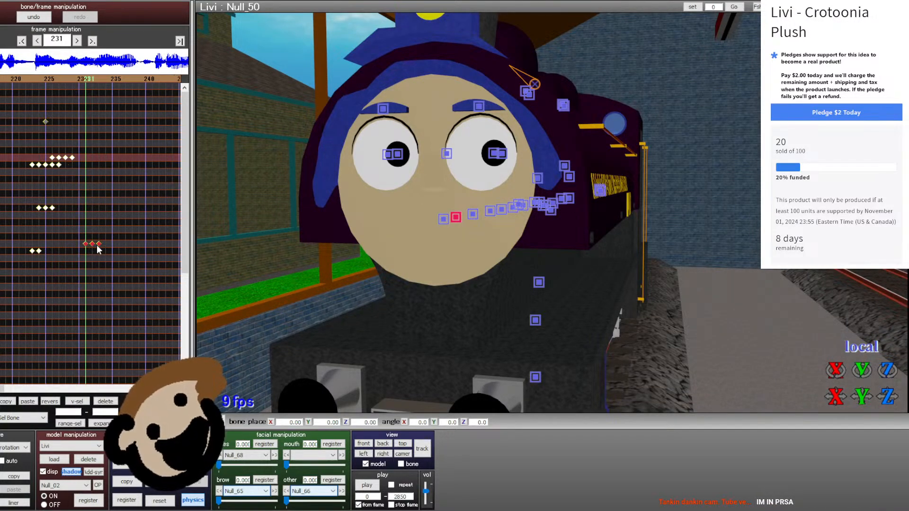
{"action": "key", "text": "Right"}
{"action": "key", "text": "Right"}
{"action": "left_click_drag", "start_coordinate": [83, 244], "coordinate": [89, 243]}
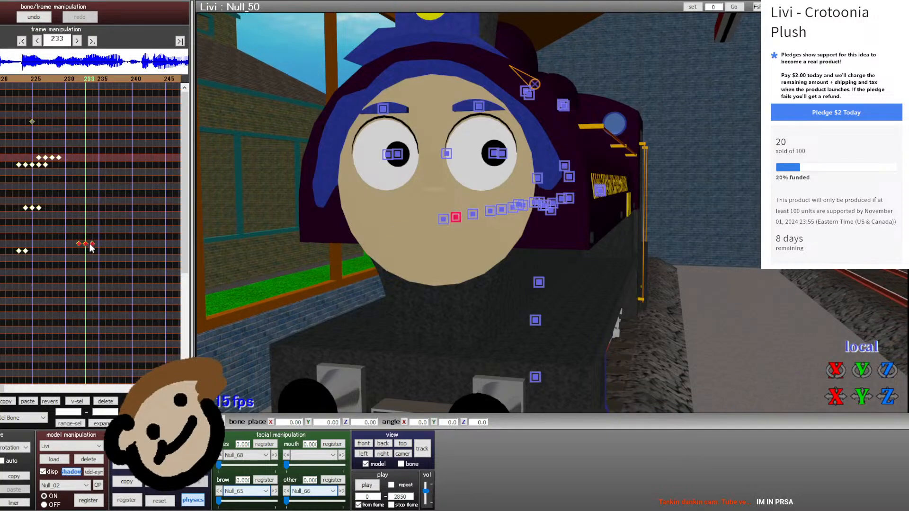
{"action": "key", "text": "Right"}
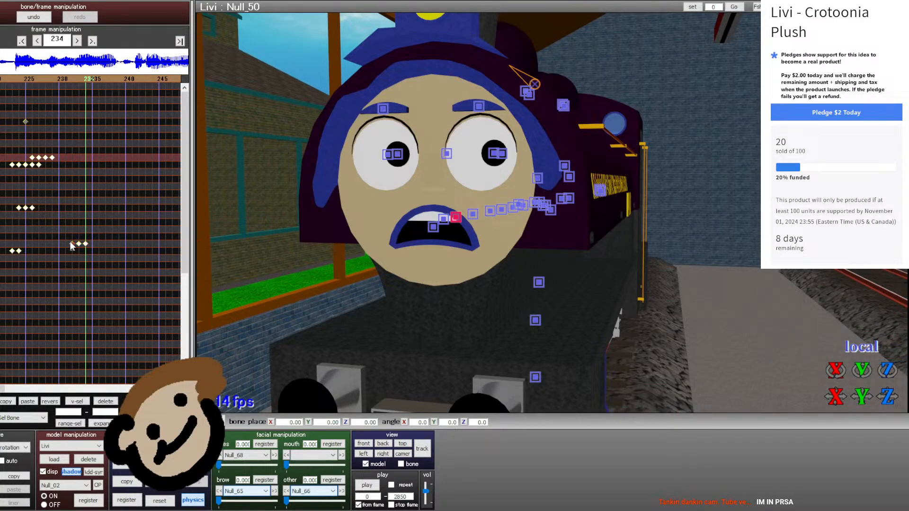
{"action": "key", "text": "Right"}
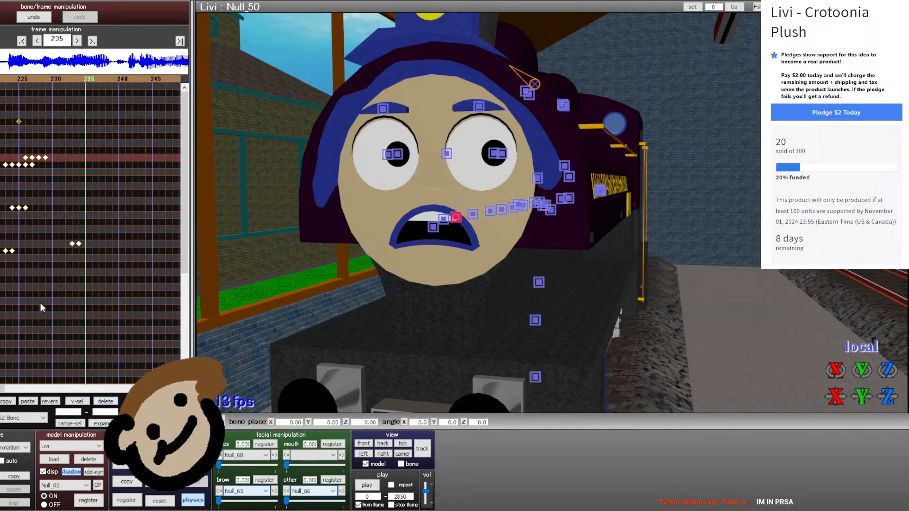
- Register Null_62's Z -55.60 pose at frame 237 and its reset position at frame 238
{"action": "left_click", "coordinate": [433, 227]}
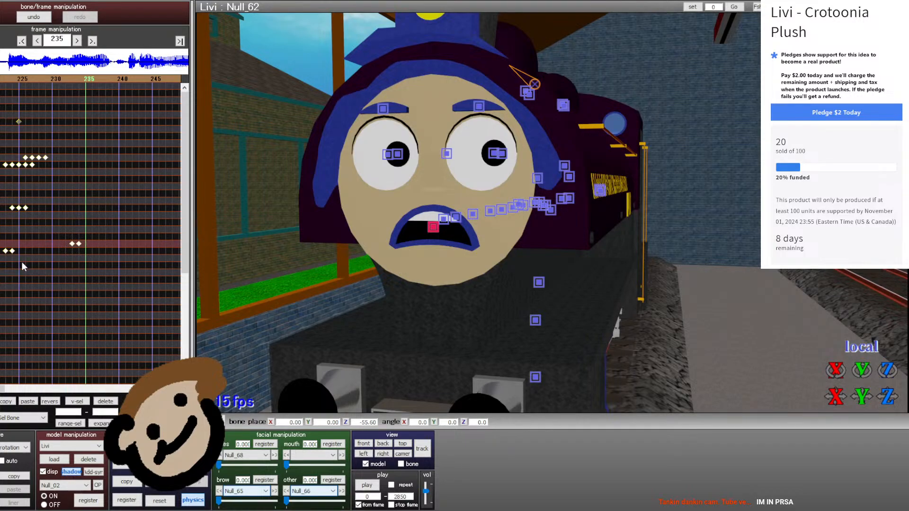
{"action": "key", "text": "Right"}
{"action": "key", "text": "Right"}
{"action": "left_click", "coordinate": [128, 500]}
{"action": "key", "text": "Right"}
{"action": "left_click", "coordinate": [158, 500]}
{"action": "left_click", "coordinate": [141, 498]}
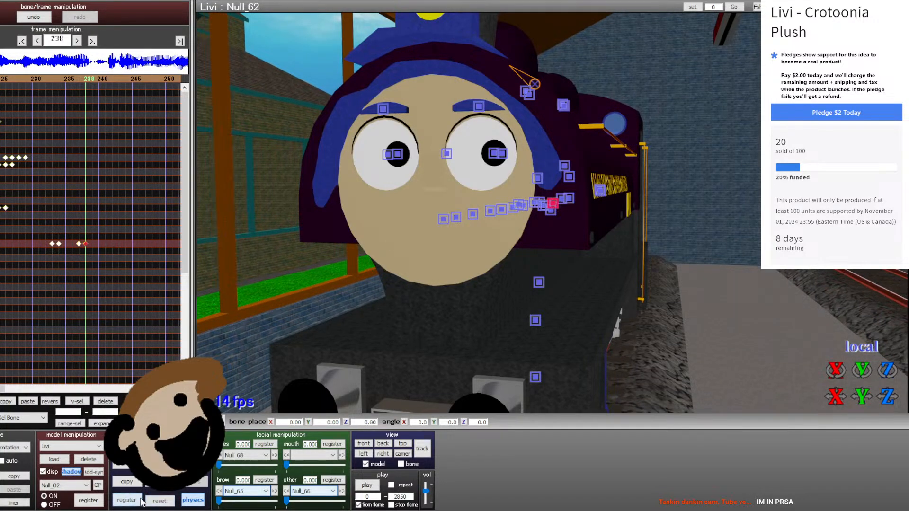
- Copy Null_50's keys from frames 226–229 and paste them starting at frame 237
{"action": "left_click_drag", "start_coordinate": [31, 160], "coordinate": [3, 156]}
{"action": "key", "text": "Left"}
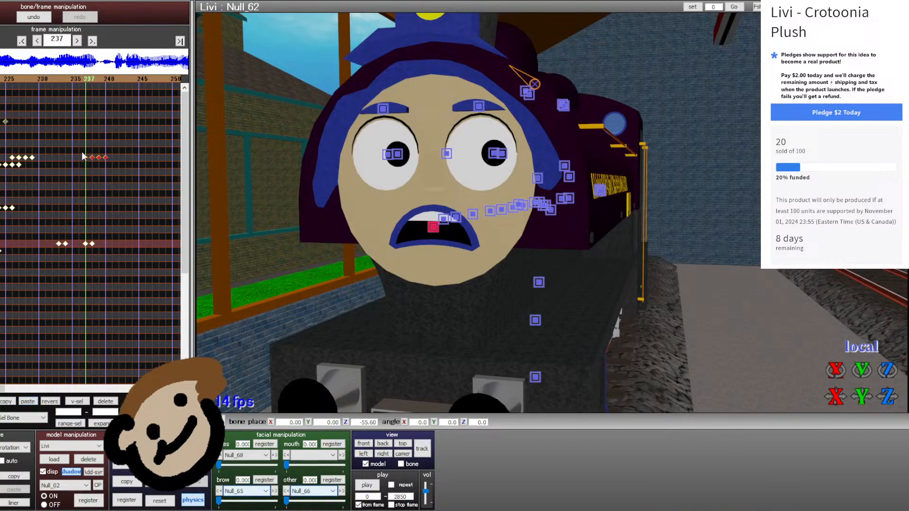
{"action": "key", "text": "Right"}
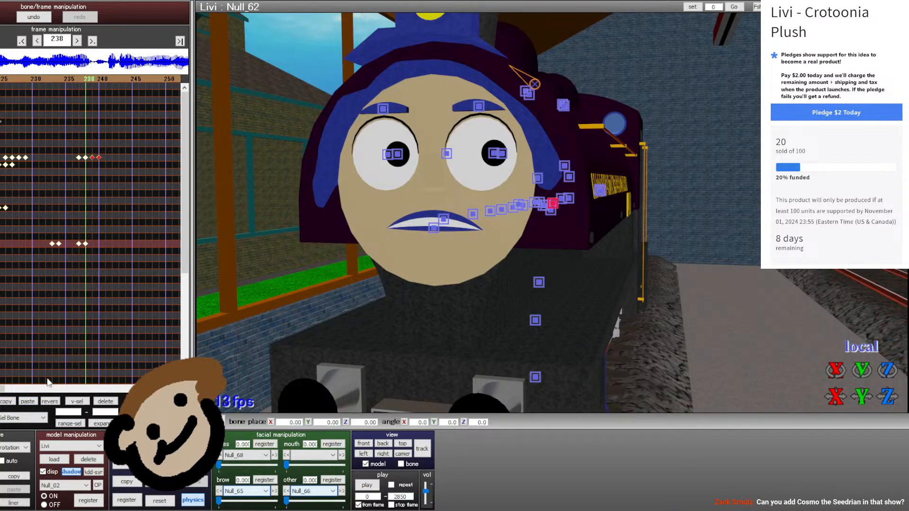
- Delete Null_50's surplus keys at frames 239 and 240, and copy its 237–238 key pair to frames 233–234
{"action": "key", "text": "Right"}
{"action": "key", "text": "Left"}
{"action": "key", "text": "Left"}
{"action": "key", "text": "Left"}
{"action": "key", "text": "Left"}
{"action": "key", "text": "Left"}
{"action": "key", "text": "Left"}
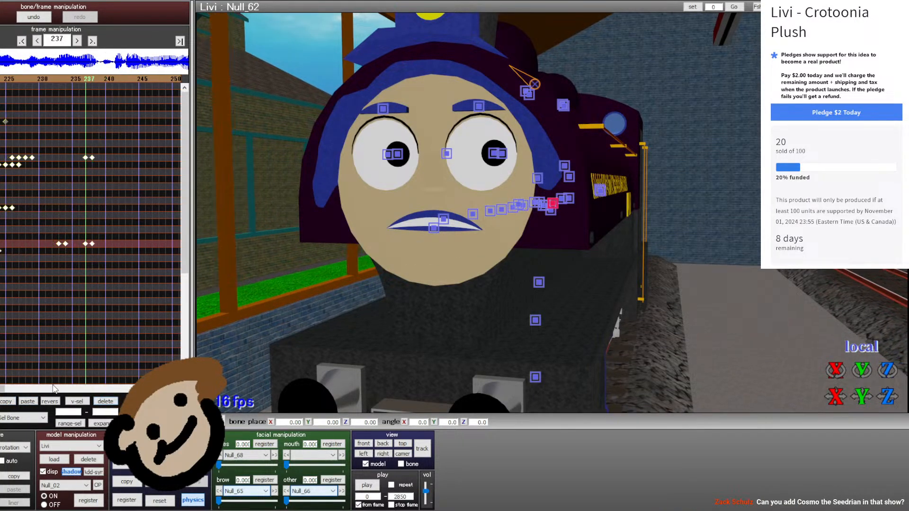
{"action": "left_click", "coordinate": [28, 401]}
- Step forward and back through the frames around 234 to examine how Livi's mouth changes
{"action": "key", "text": "Right"}
{"action": "key", "text": "Right"}
{"action": "key", "text": "Right"}
{"action": "key", "text": "Right"}
{"action": "key", "text": "Right"}
{"action": "key", "text": "Right"}
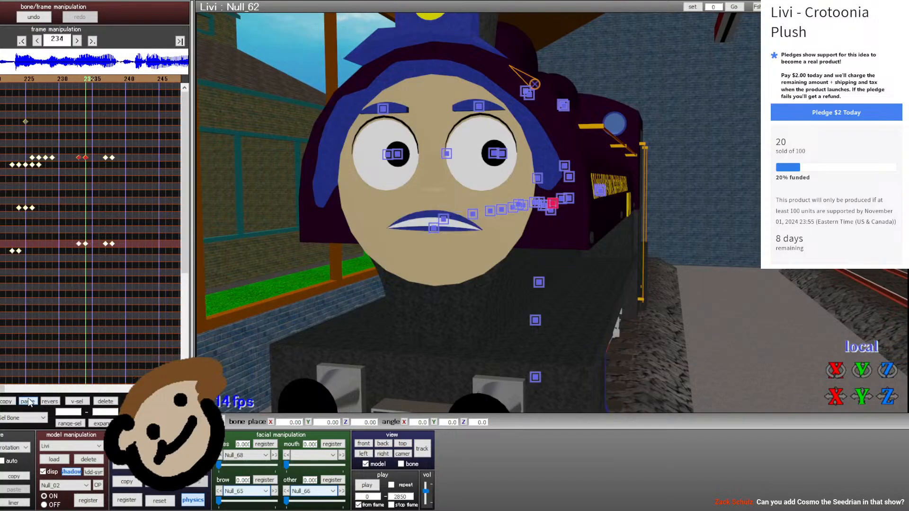
{"action": "key", "text": "Left"}
{"action": "key", "text": "Left"}
{"action": "key", "text": "Left"}
{"action": "key", "text": "Left"}
{"action": "key", "text": "Left"}
{"action": "key", "text": "Left"}
{"action": "key", "text": "Left"}
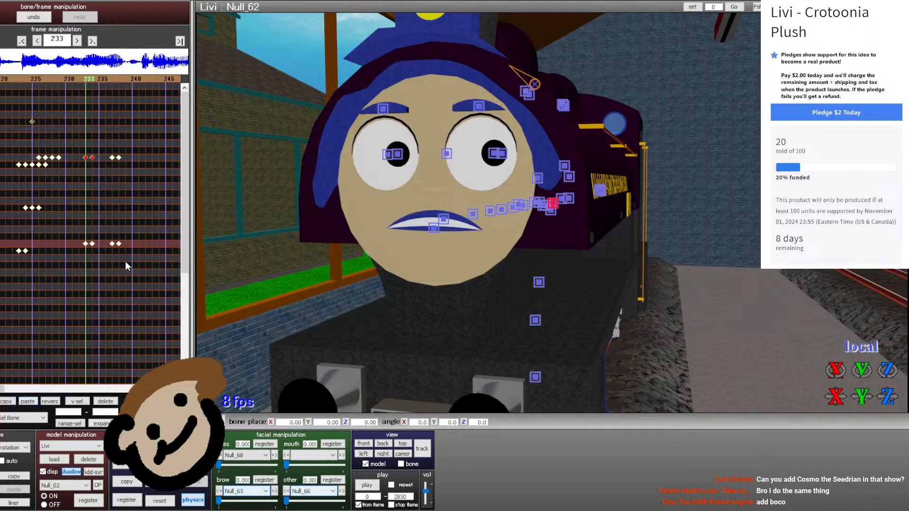
- Shift the Null_50 and Null_62 keys at frames 233–234 and 237–238 one frame earlier
{"action": "left_click_drag", "start_coordinate": [135, 264], "coordinate": [82, 163]}
{"action": "key", "text": "Right"}
{"action": "key", "text": "Right"}
{"action": "key", "text": "Right"}
{"action": "key", "text": "Right"}
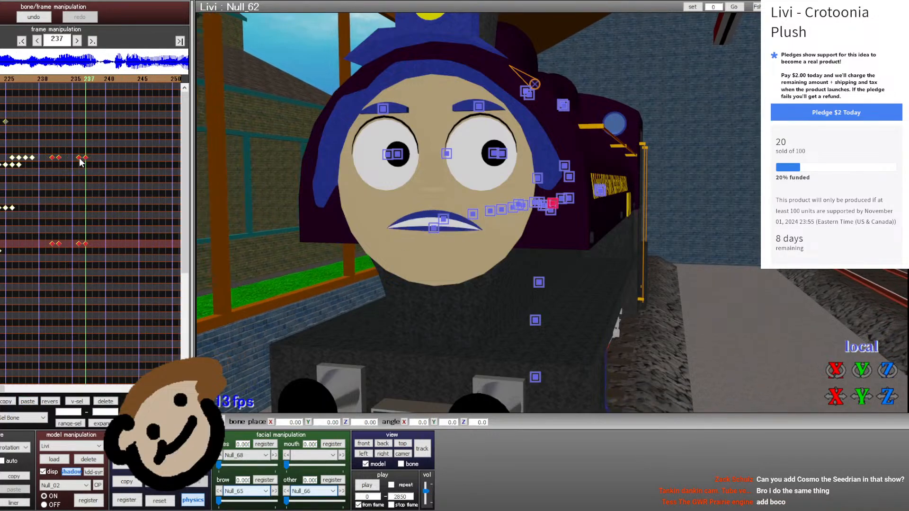
- Step back to frame 226 to examine the mouth shapes in the earlier frames
{"action": "key", "text": "Left"}
{"action": "key", "text": "Left"}
{"action": "key", "text": "Left"}
{"action": "key", "text": "Left"}
{"action": "key", "text": "Left"}
{"action": "key", "text": "Left"}
{"action": "key", "text": "Left"}
{"action": "key", "text": "Left"}
{"action": "key", "text": "Left"}
{"action": "key", "text": "Left"}
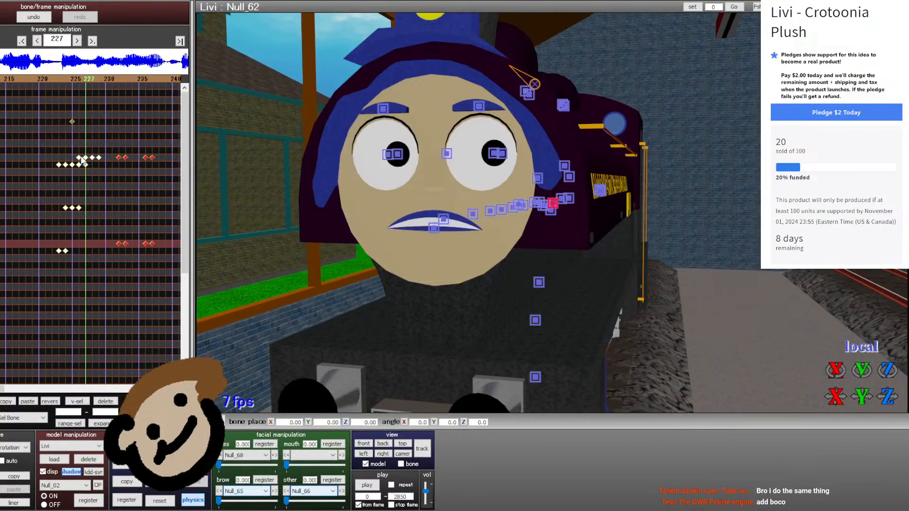
{"action": "key", "text": "Right"}
{"action": "key", "text": "Left"}
{"action": "key", "text": "Left"}
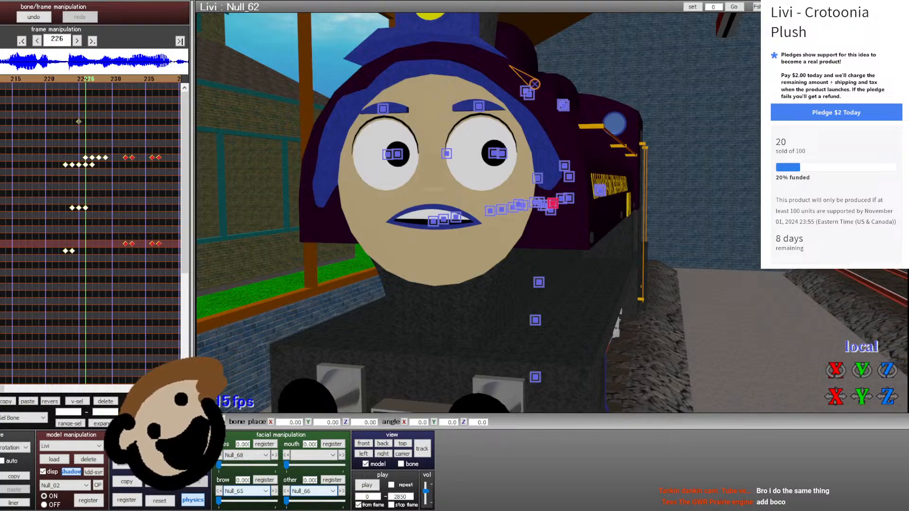
- Copy Null_51's keys from frames 225–227 and paste them starting at frame 228
{"action": "left_click", "coordinate": [1, 208]}
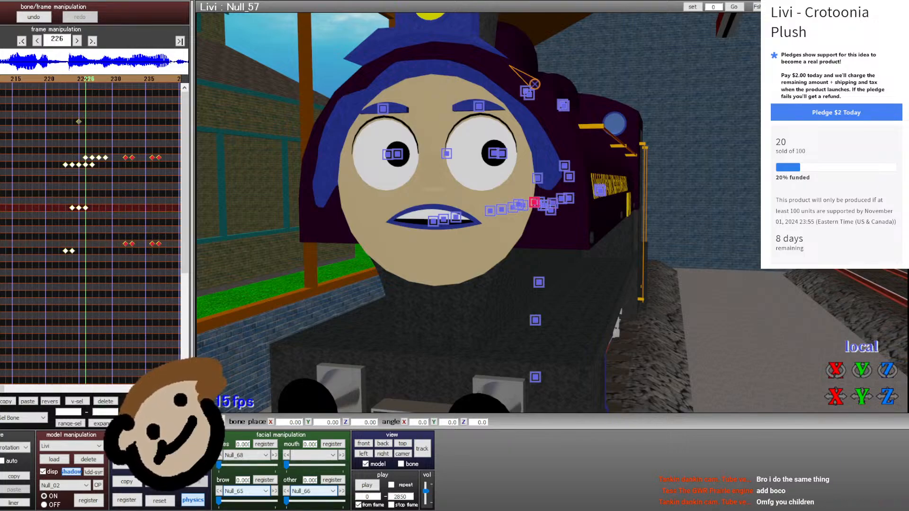
{"action": "left_click", "coordinate": [81, 165]}
{"action": "left_click_drag", "start_coordinate": [95, 172], "coordinate": [76, 162]}
{"action": "key", "text": "Right"}
{"action": "key", "text": "Right"}
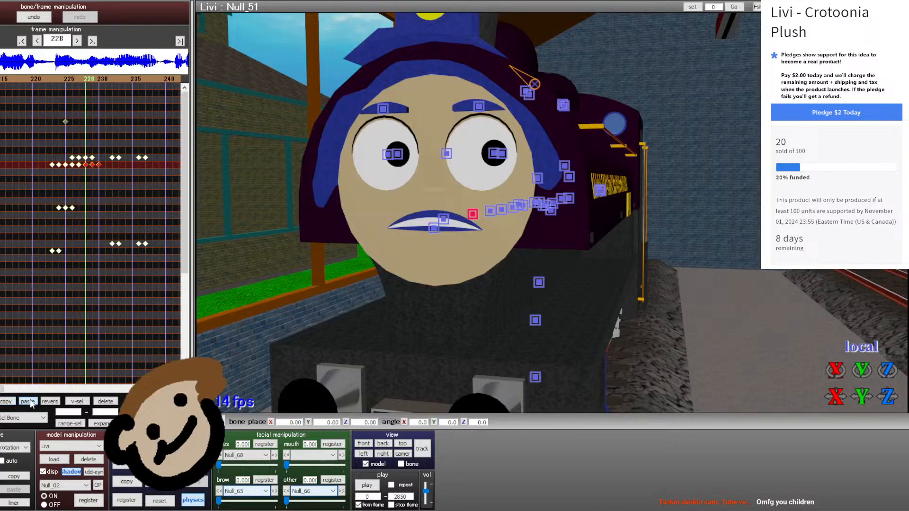
- Move Null_51's frame 230 key to 231, and copy the frame 229 keys of Null_50 and Null_51 to frame 230
{"action": "key", "text": "Right"}
{"action": "key", "text": "Right"}
{"action": "key", "text": "Right"}
{"action": "left_click", "coordinate": [86, 169]}
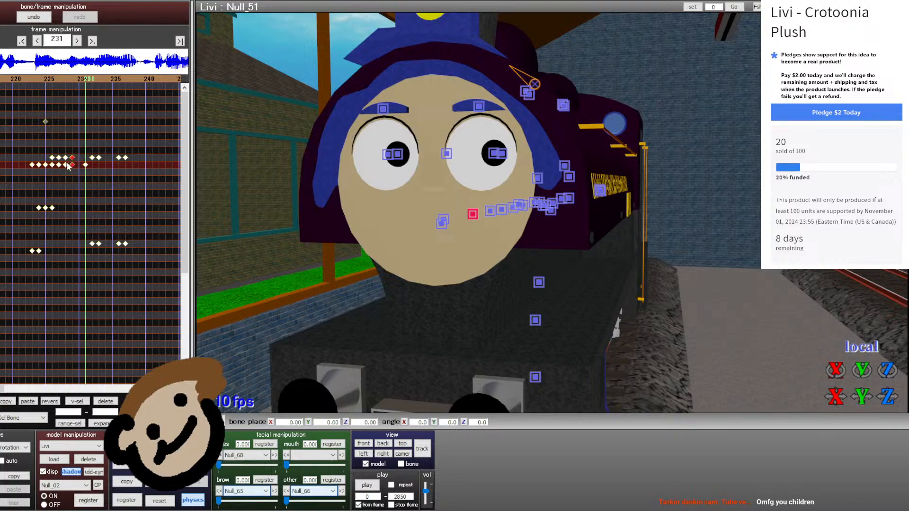
{"action": "key", "text": "Left"}
{"action": "left_click", "coordinate": [22, 402]}
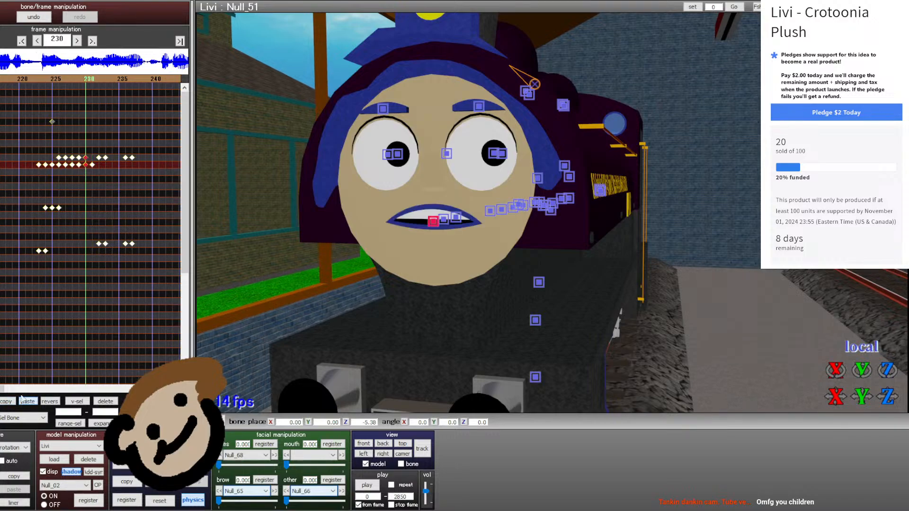
- Copy Null_50's frame 227 key to frame 231
{"action": "key", "text": "Right"}
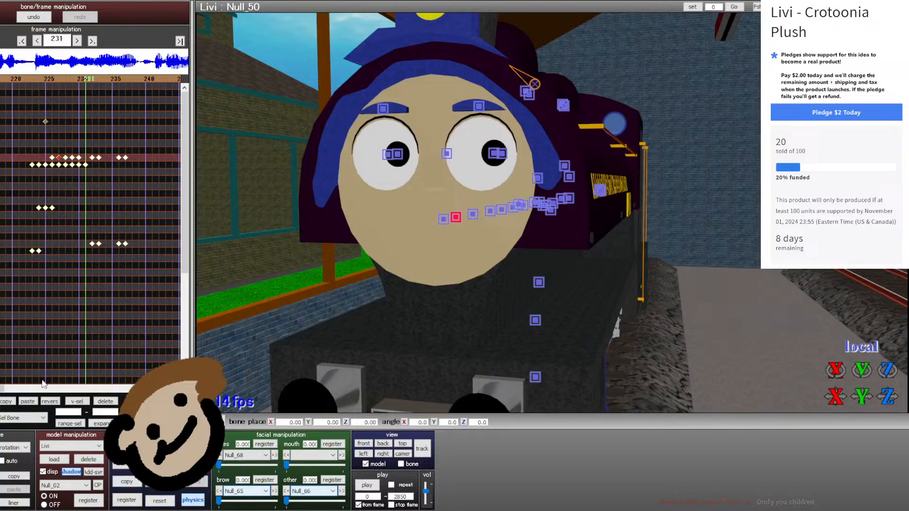
{"action": "left_click", "coordinate": [37, 402]}
- Go back to frame 223 and play the animation from there to check the lip-sync
{"action": "key", "text": "Left"}
{"action": "key", "text": "Left"}
{"action": "key", "text": "Left"}
{"action": "key", "text": "Left"}
{"action": "key", "text": "Left"}
{"action": "key", "text": "Left"}
{"action": "key", "text": "Left"}
{"action": "key", "text": "Left"}
{"action": "key", "text": "Left"}
{"action": "key", "text": "Left"}
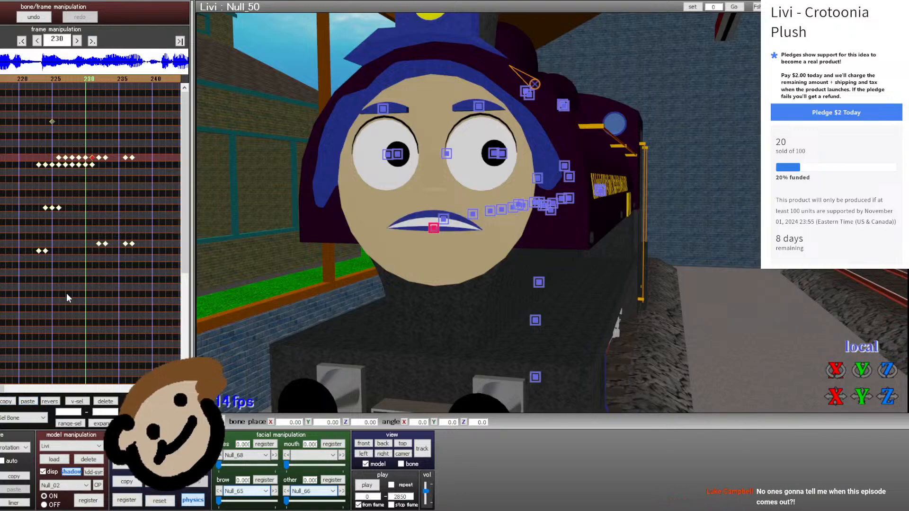
{"action": "key", "text": "Right"}
{"action": "key", "text": "Right"}
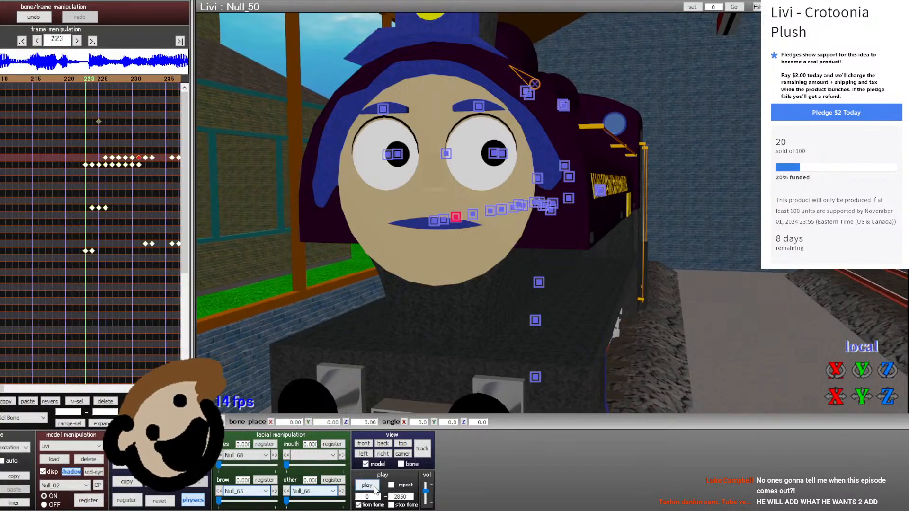
{"action": "left_click", "coordinate": [375, 488]}
{"action": "left_click", "coordinate": [375, 488]}
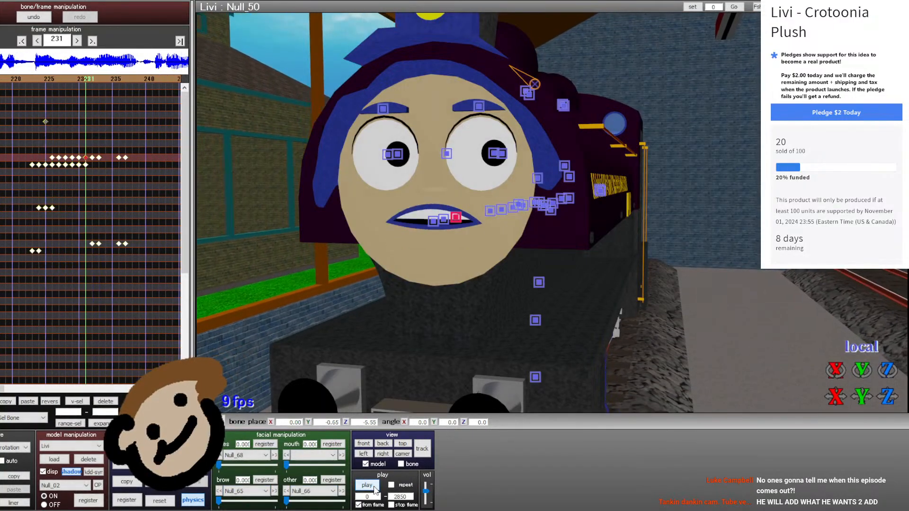
- Step back and forth through frames 225 to 239 to examine the sequence of mouth shapes
{"action": "key", "text": "Left"}
{"action": "key", "text": "Left"}
{"action": "key", "text": "Left"}
{"action": "key", "text": "Left"}
{"action": "key", "text": "Left"}
{"action": "key", "text": "Left"}
{"action": "key", "text": "Left"}
{"action": "key", "text": "Left"}
{"action": "key", "text": "Left"}
{"action": "key", "text": "Left"}
{"action": "key", "text": "Left"}
{"action": "key", "text": "Left"}
{"action": "key", "text": "Left"}
{"action": "key", "text": "Left"}
{"action": "key", "text": "Left"}
{"action": "key", "text": "Left"}
{"action": "key", "text": "Left"}
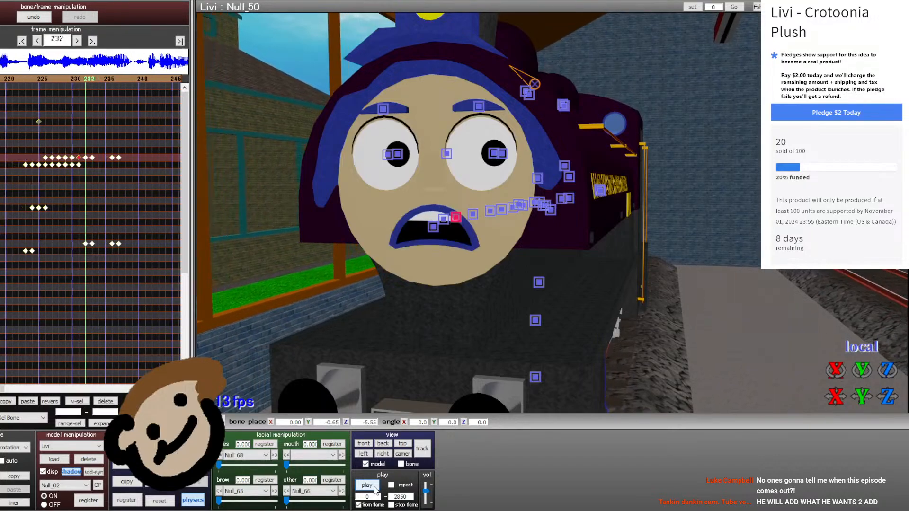
{"action": "key", "text": "Right"}
{"action": "key", "text": "Right"}
{"action": "key", "text": "Right"}
{"action": "key", "text": "Right"}
{"action": "key", "text": "Right"}
{"action": "key", "text": "Right"}
{"action": "key", "text": "Right"}
{"action": "key", "text": "Right"}
{"action": "key", "text": "Right"}
{"action": "key", "text": "Right"}
{"action": "key", "text": "Right"}
{"action": "key", "text": "Right"}
{"action": "key", "text": "Right"}
{"action": "key", "text": "Right"}
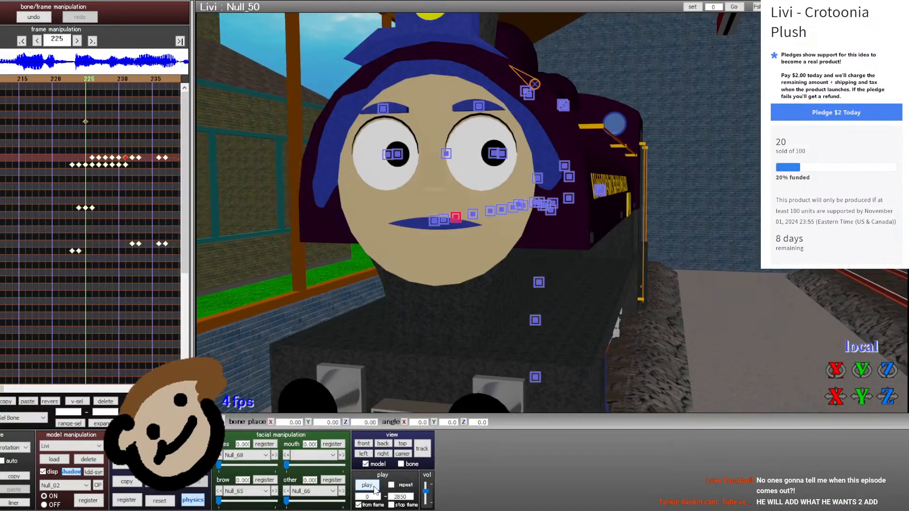
{"action": "key", "text": "Right"}
{"action": "key", "text": "Right"}
{"action": "key", "text": "Right"}
{"action": "key", "text": "Right"}
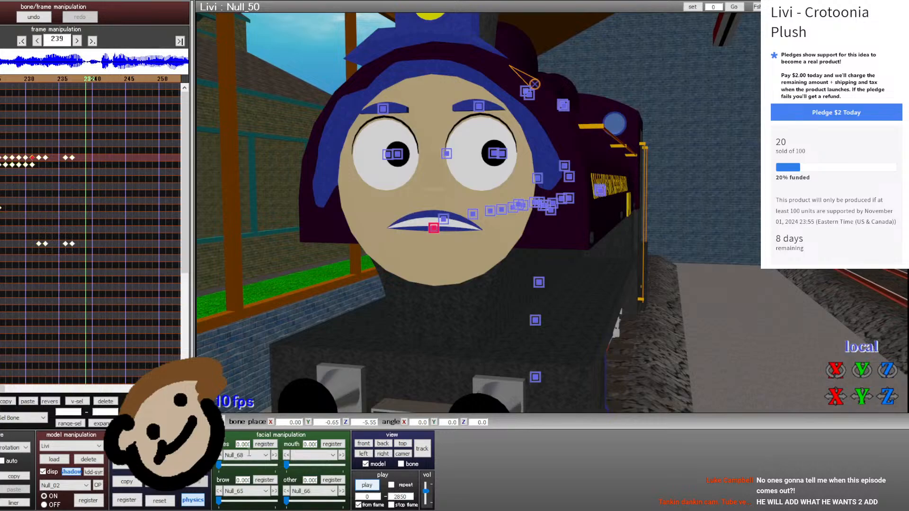
- Copy the Null_50 and Null_62 keys from frames 232–233 and 236–237 and paste them starting at frame 240
{"action": "key", "text": "Right"}
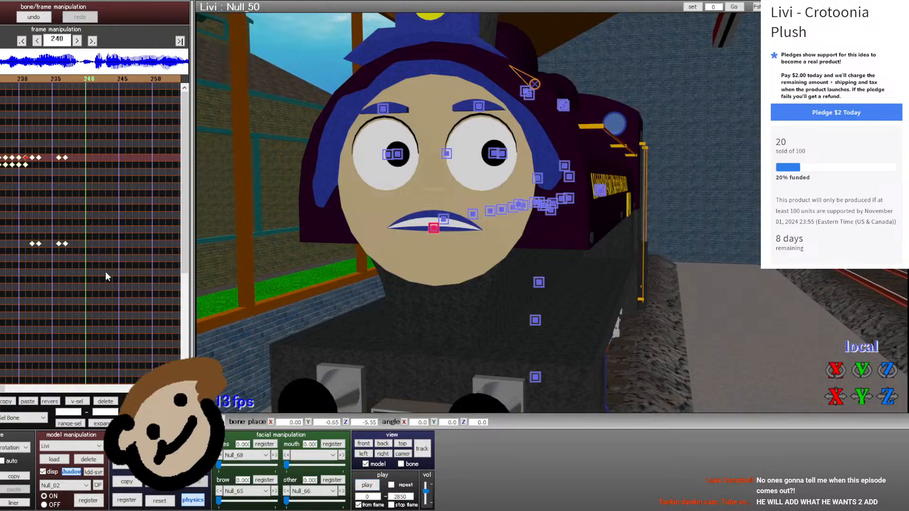
{"action": "left_click_drag", "start_coordinate": [91, 272], "coordinate": [37, 157]}
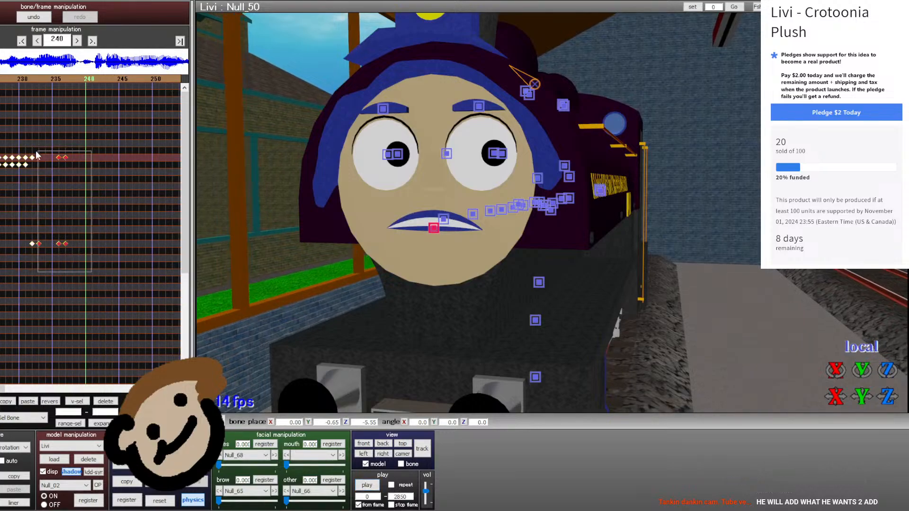
{"action": "left_click", "coordinate": [6, 401]}
{"action": "left_click", "coordinate": [28, 401]}
{"action": "key", "text": "Right"}
{"action": "key", "text": "Right"}
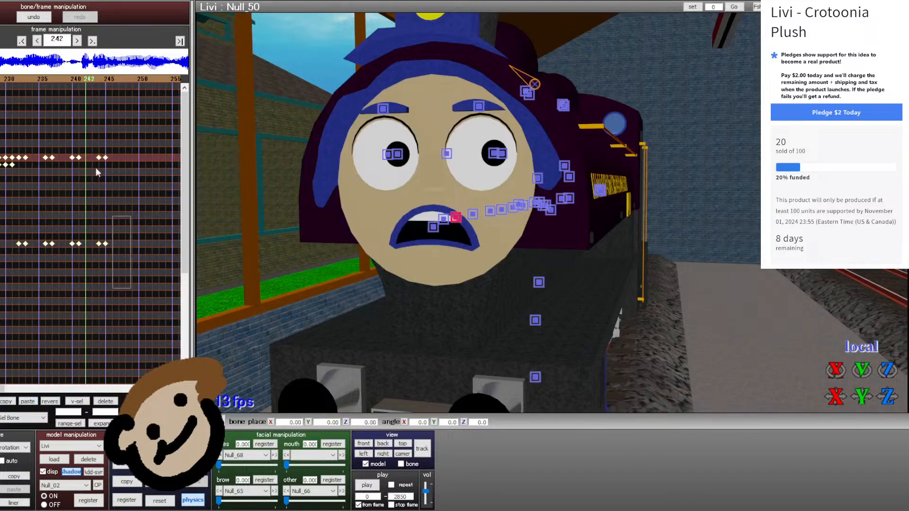
- Move the Null_50 and Null_62 keys from frames 244–245 to 242–243, and paste a copy of the frame 240–243 keys starting at 243
{"action": "left_click_drag", "start_coordinate": [96, 168], "coordinate": [97, 155]}
{"action": "key", "text": "Right"}
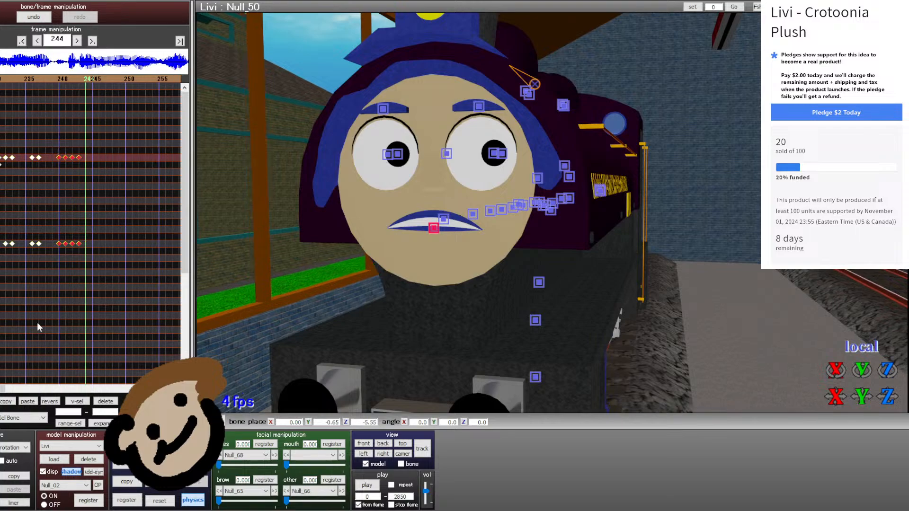
{"action": "key", "text": "Left"}
{"action": "key", "text": "Right"}
{"action": "key", "text": "Right"}
{"action": "key", "text": "Right"}
{"action": "key", "text": "Right"}
{"action": "key", "text": "Right"}
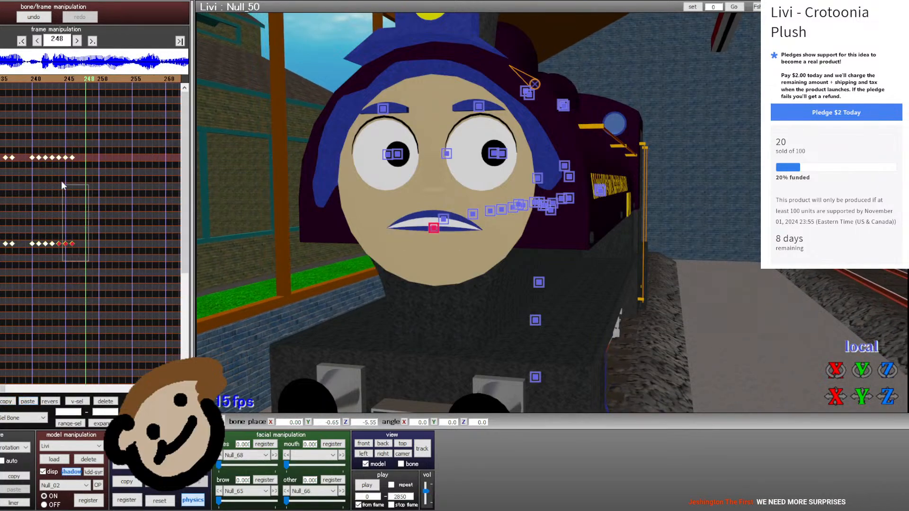
- Shift the Null_50 and Null_62 keys at frames 243–246 one frame later and paste a copy of frame 242's keys at 243
{"action": "left_click_drag", "start_coordinate": [44, 197], "coordinate": [44, 274]}
{"action": "key", "text": "Left"}
{"action": "key", "text": "Left"}
{"action": "key", "text": "Left"}
{"action": "key", "text": "Left"}
{"action": "key", "text": "Left"}
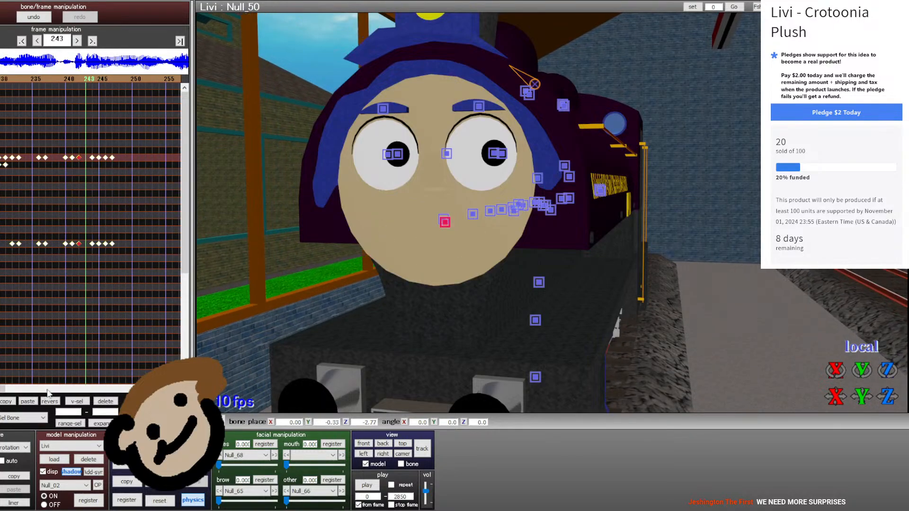
{"action": "left_click", "coordinate": [25, 400]}
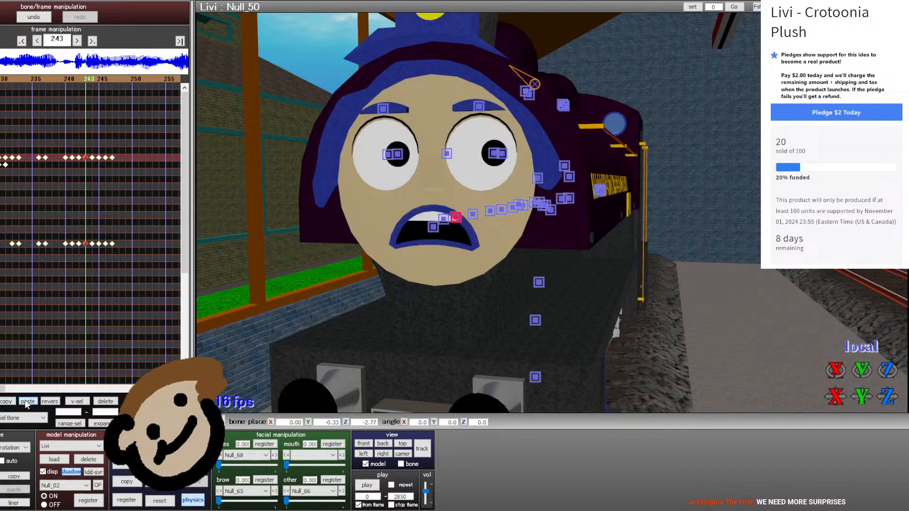
- Replace the Null_50 and Null_62 keys at frame 243 with a copy of their frame 240 keys
{"action": "key", "text": "Right"}
{"action": "key", "text": "Left"}
{"action": "left_click_drag", "start_coordinate": [69, 258], "coordinate": [61, 147]}
{"action": "left_click", "coordinate": [13, 403]}
{"action": "left_click", "coordinate": [27, 401]}
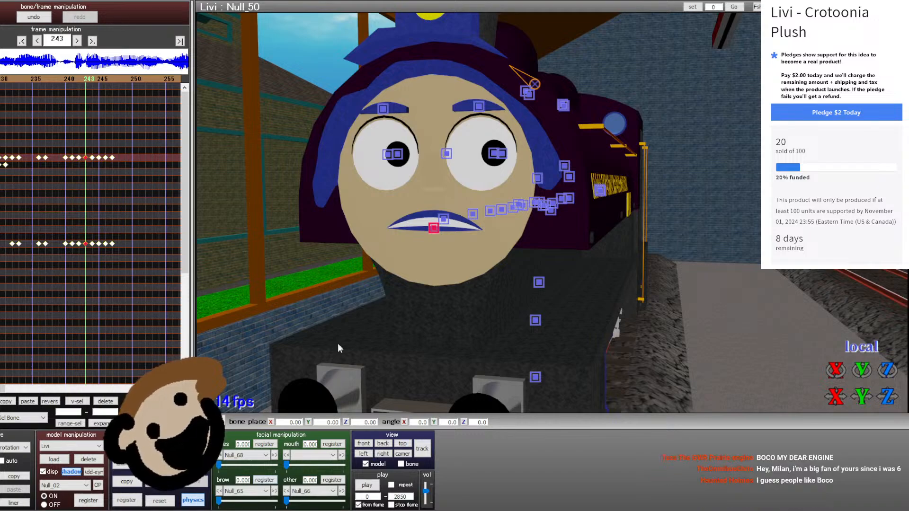
- Move the Null_50 and Null_62 keys from frames 246–247 to frames 249–250
{"action": "key", "text": "Right"}
{"action": "key", "text": "Right"}
{"action": "key", "text": "Right"}
{"action": "key", "text": "Right"}
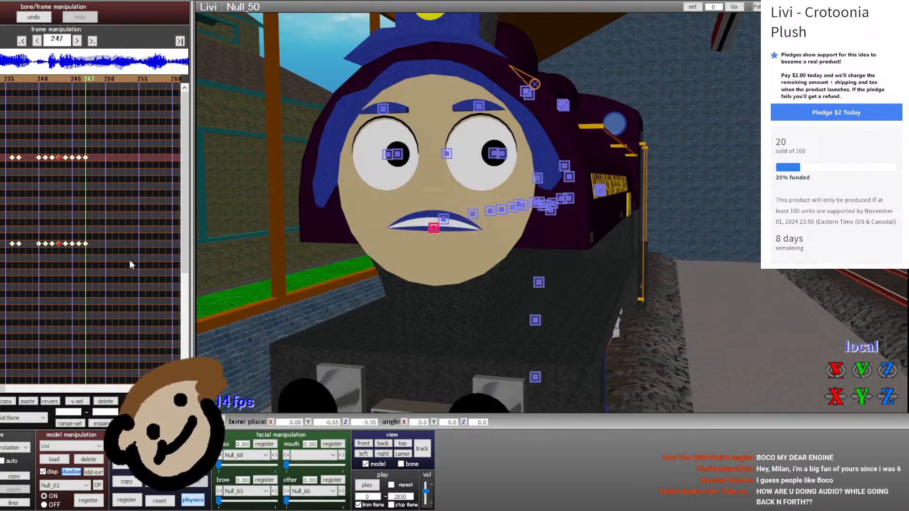
{"action": "left_click_drag", "start_coordinate": [103, 259], "coordinate": [77, 156]}
{"action": "left_click_drag", "start_coordinate": [86, 157], "coordinate": [103, 160]}
- Step through the frames from 248 onward to check the mouth timing against the audio
{"action": "key", "text": "Right"}
{"action": "key", "text": "Right"}
{"action": "key", "text": "Right"}
{"action": "key", "text": "Right"}
{"action": "key", "text": "Right"}
{"action": "key", "text": "Left"}
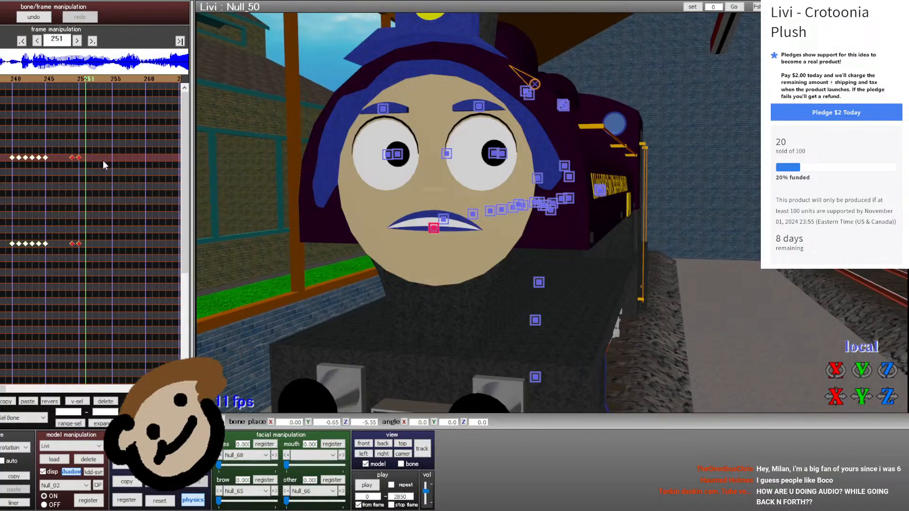
{"action": "key", "text": "Right"}
{"action": "key", "text": "Right"}
{"action": "key", "text": "Right"}
{"action": "key", "text": "Right"}
{"action": "key", "text": "Right"}
{"action": "key", "text": "Right"}
{"action": "key", "text": "Right"}
{"action": "left_click", "coordinate": [35, 78]}
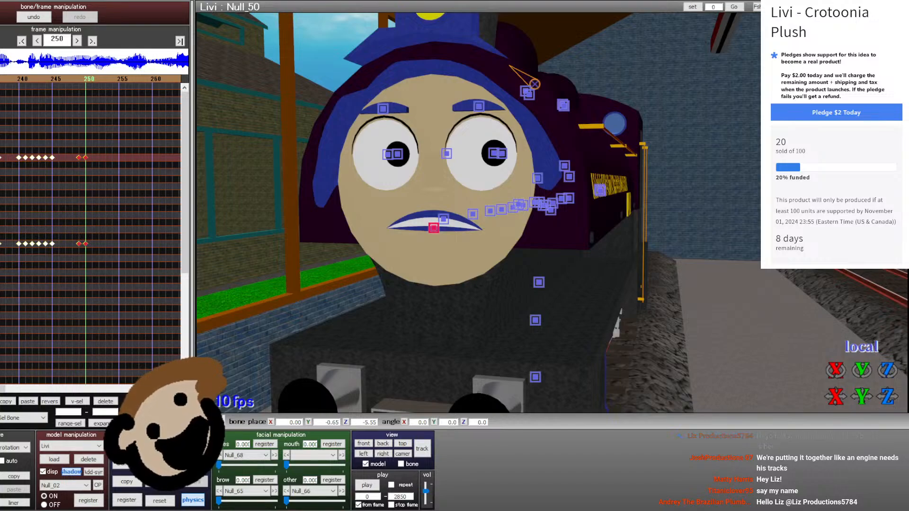
- Go back to about frame 223 and play the animation from there to review the lip-sync
{"action": "left_click", "coordinate": [4, 81]}
{"action": "left_click", "coordinate": [4, 81]}
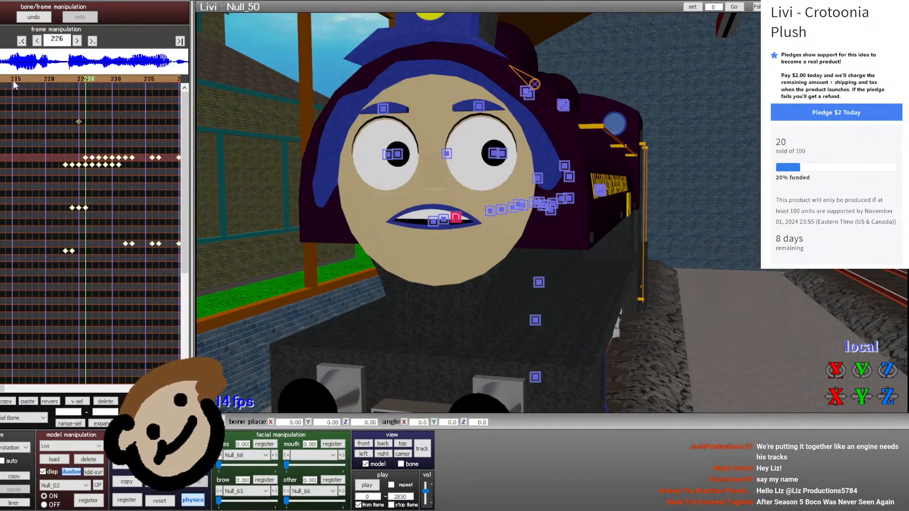
{"action": "left_click", "coordinate": [64, 80]}
{"action": "left_click", "coordinate": [367, 485]}
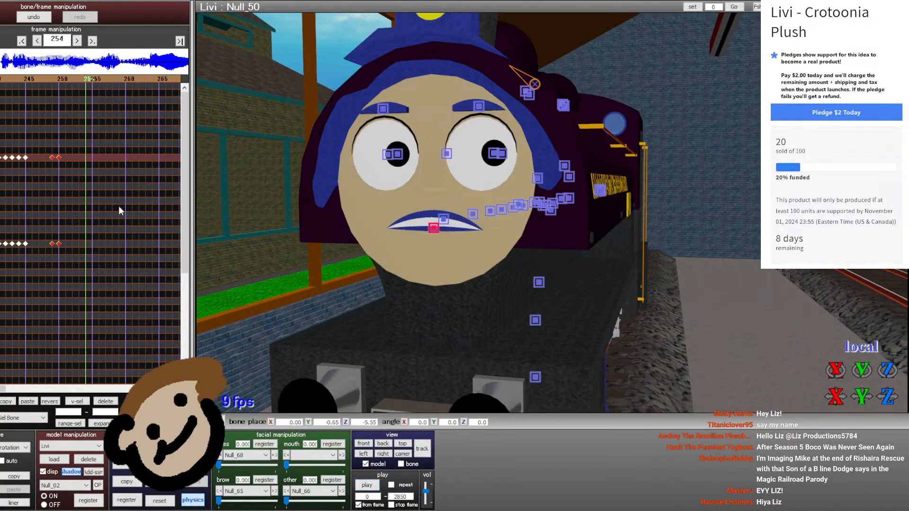
- Copy the keys of Null_50 and the bone row directly below it at frames 228–231
{"action": "left_click", "coordinate": [66, 77]}
{"action": "left_click", "coordinate": [54, 76]}
{"action": "left_click", "coordinate": [55, 77]}
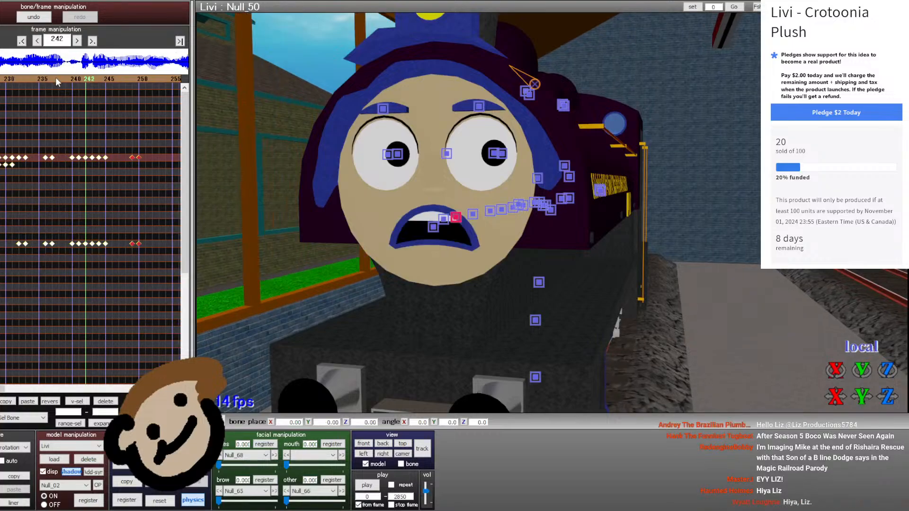
{"action": "left_click", "coordinate": [55, 78]}
{"action": "left_click", "coordinate": [55, 78]}
{"action": "left_click", "coordinate": [56, 78]}
{"action": "key", "text": "Left"}
{"action": "key", "text": "Left"}
{"action": "key", "text": "Left"}
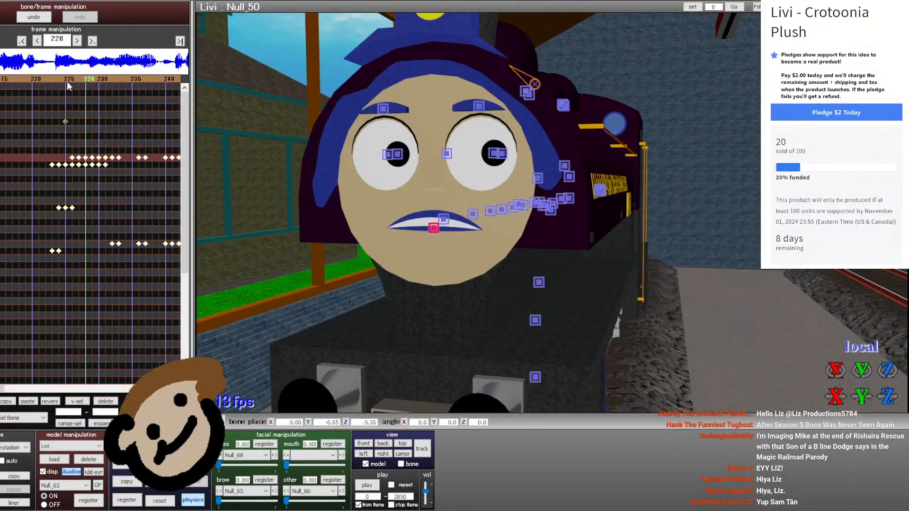
{"action": "key", "text": "Right"}
{"action": "key", "text": "Right"}
{"action": "key", "text": "Right"}
{"action": "key", "text": "Right"}
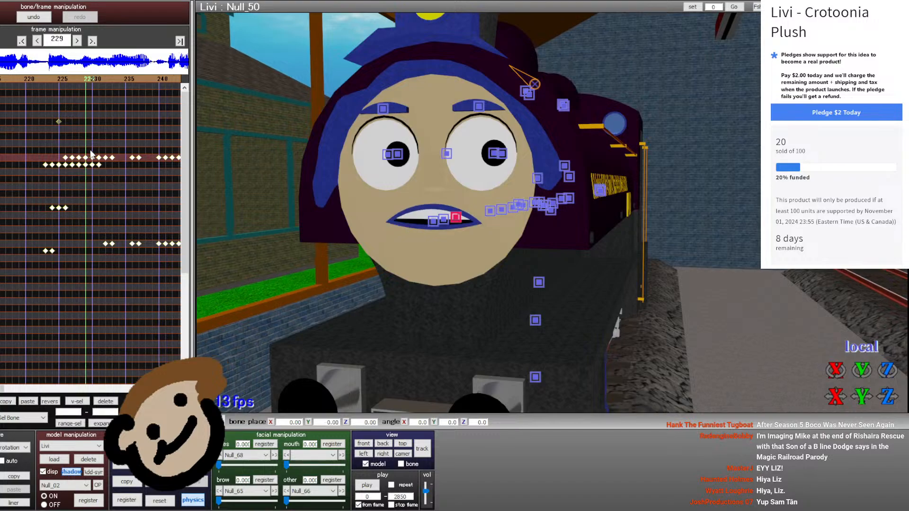
{"action": "left_click_drag", "start_coordinate": [69, 169], "coordinate": [66, 169]}
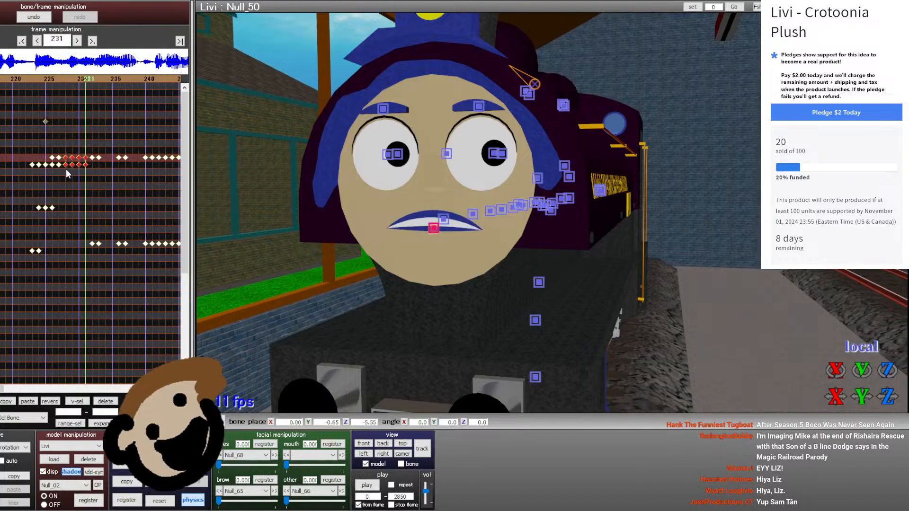
- Return to Livi's timeline and paste the copied keys starting at frame 251
{"action": "left_click", "coordinate": [221, 419]}
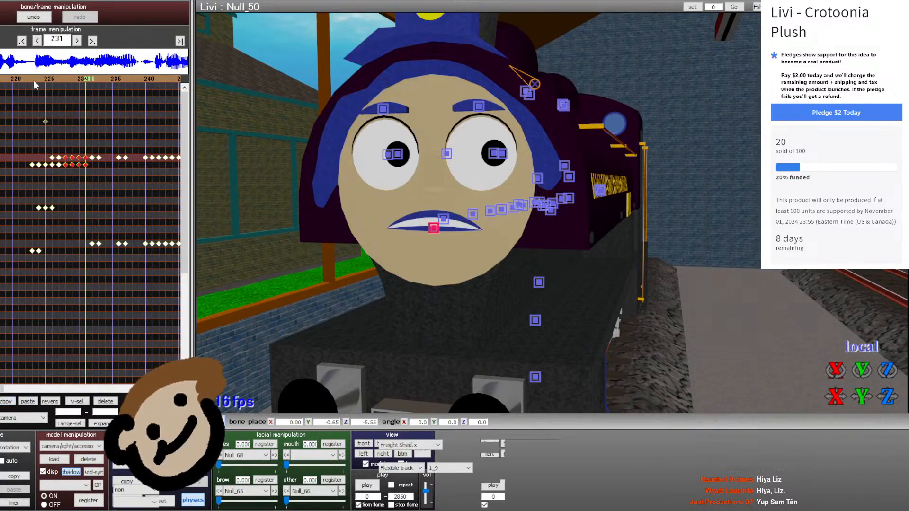
{"action": "left_click", "coordinate": [31, 79]}
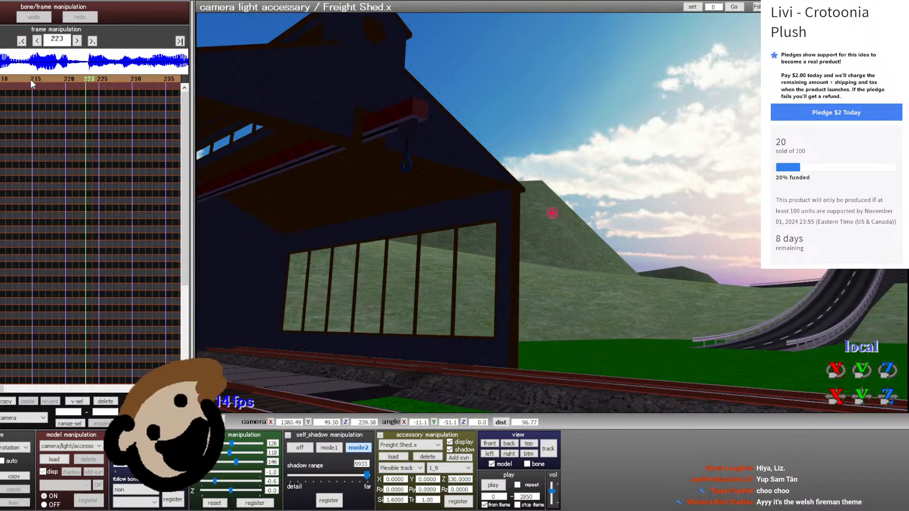
{"action": "left_click", "coordinate": [116, 76]}
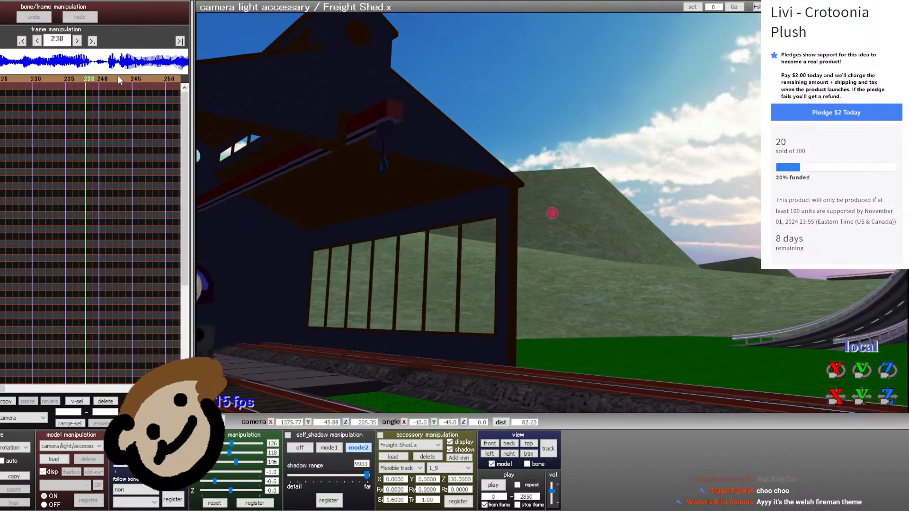
{"action": "left_click", "coordinate": [118, 76]}
{"action": "left_click", "coordinate": [118, 77]}
{"action": "key", "text": "Tab"}
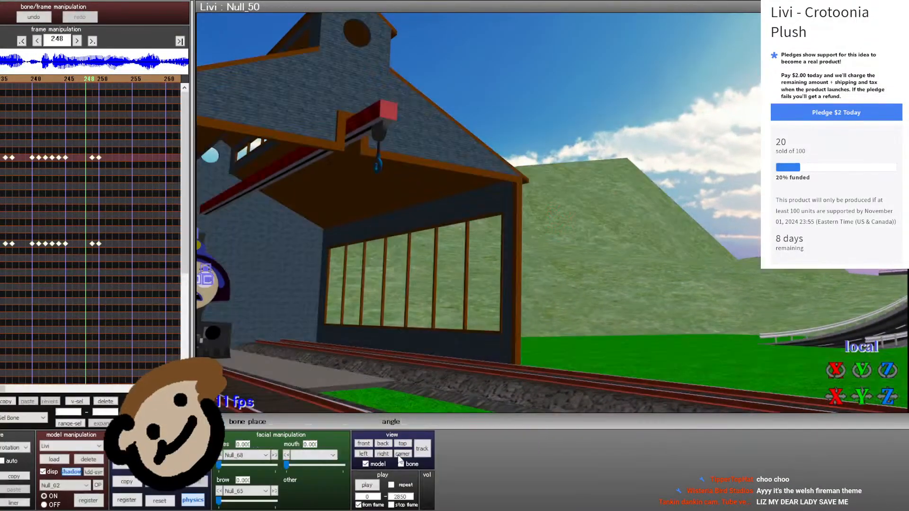
{"action": "left_click", "coordinate": [384, 455]}
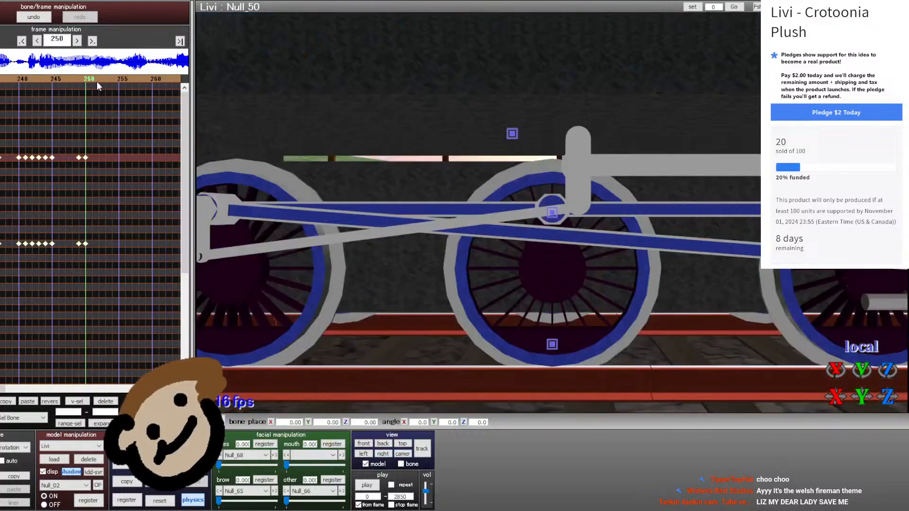
{"action": "left_click", "coordinate": [94, 79]}
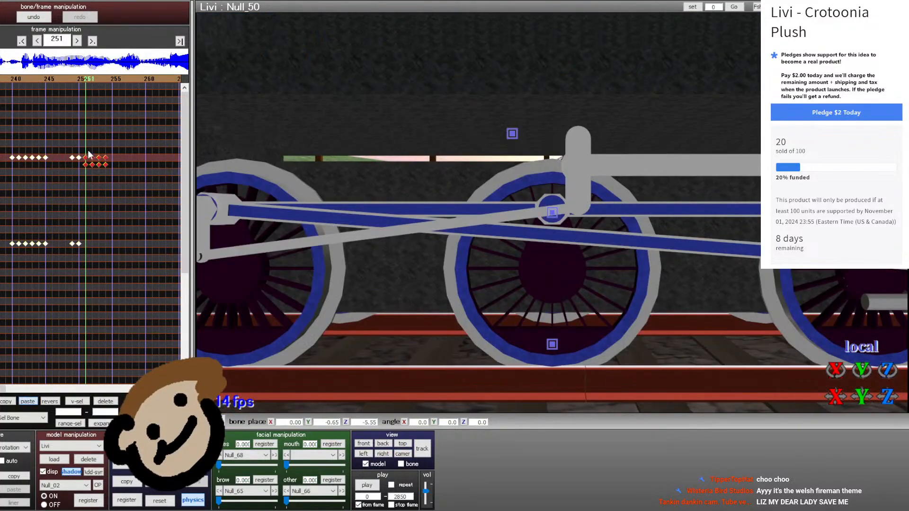
- Bring Livi's face close into view and step through frames 251–254 to examine the pasted mouth shapes
{"action": "left_click", "coordinate": [93, 77]}
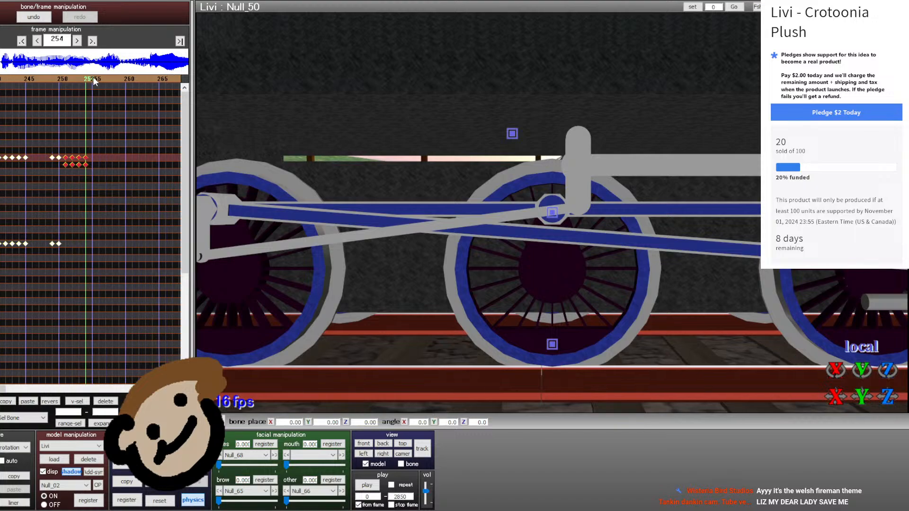
{"action": "right_click_drag", "start_coordinate": [478, 260], "coordinate": [511, 225]}
{"action": "scroll", "coordinate": [506, 227], "scroll_direction": "up", "scroll_amount": 5}
{"action": "key", "text": "Left"}
{"action": "key", "text": "Left"}
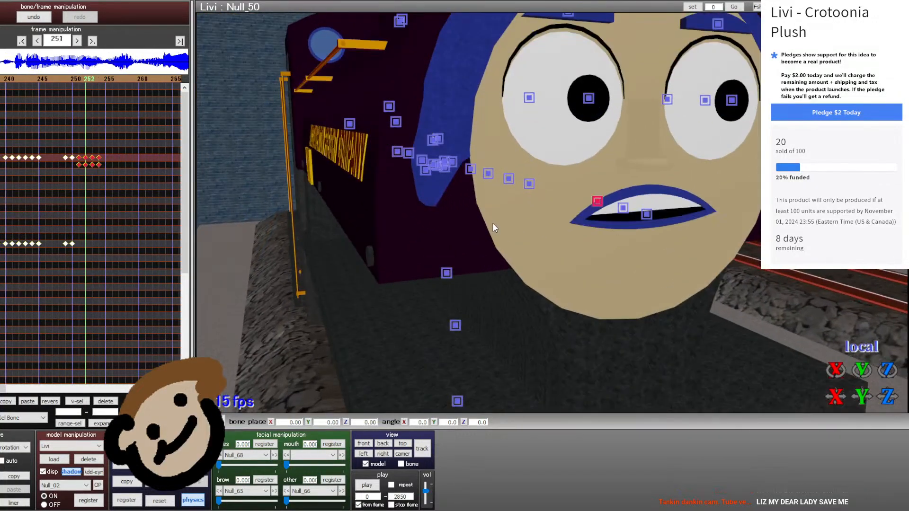
{"action": "key", "text": "Right"}
{"action": "key", "text": "Right"}
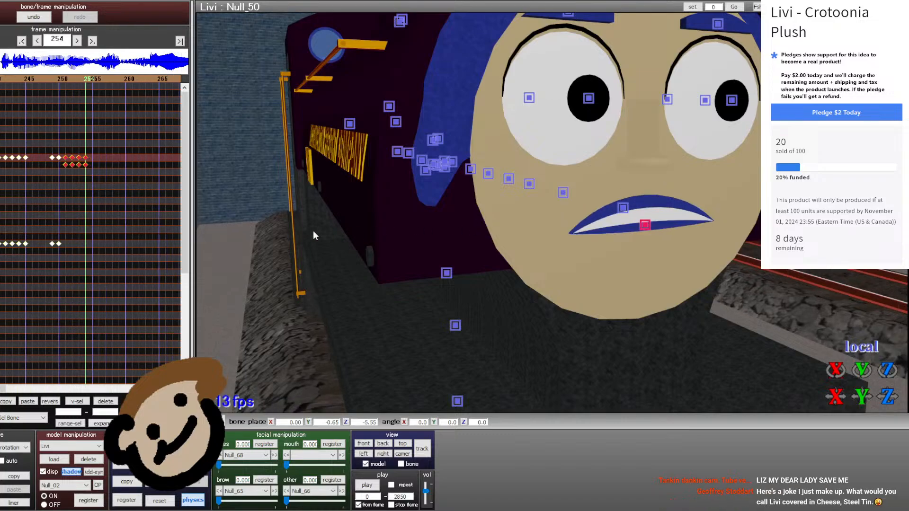
{"action": "key", "text": "Left"}
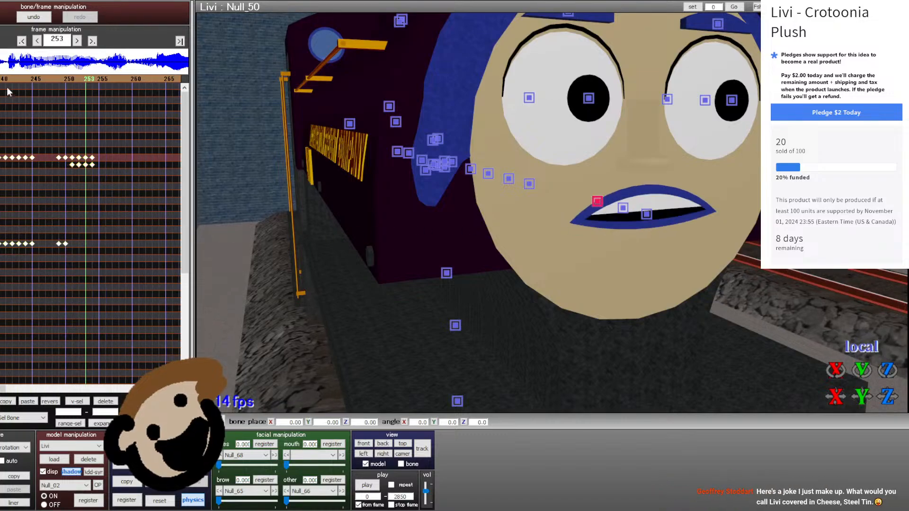
- Copy the mouth-bone keys at frames 223–227 from Null_50 and the three keyed rows below it, leaving out the single key above
{"action": "left_click", "coordinate": [1, 81]}
{"action": "left_click", "coordinate": [0, 81]}
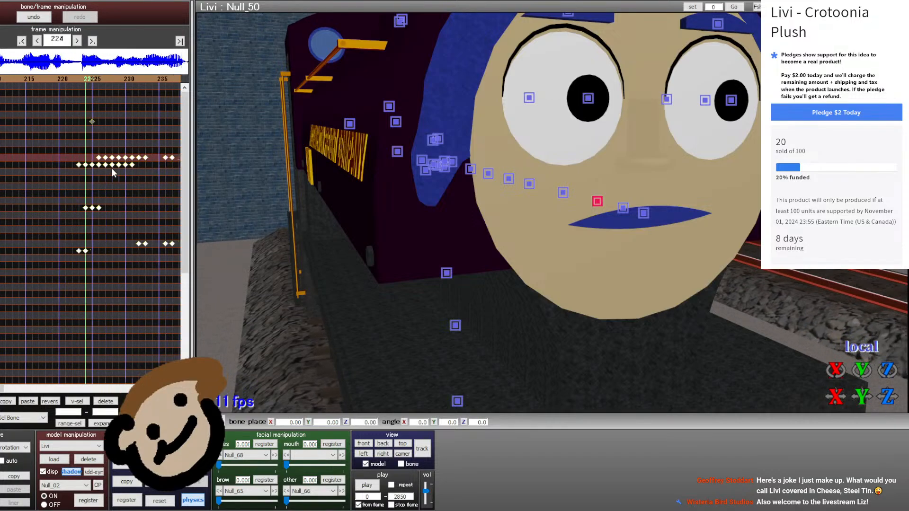
{"action": "key", "text": "Left"}
{"action": "key", "text": "Left"}
{"action": "key", "text": "Right"}
{"action": "key", "text": "Right"}
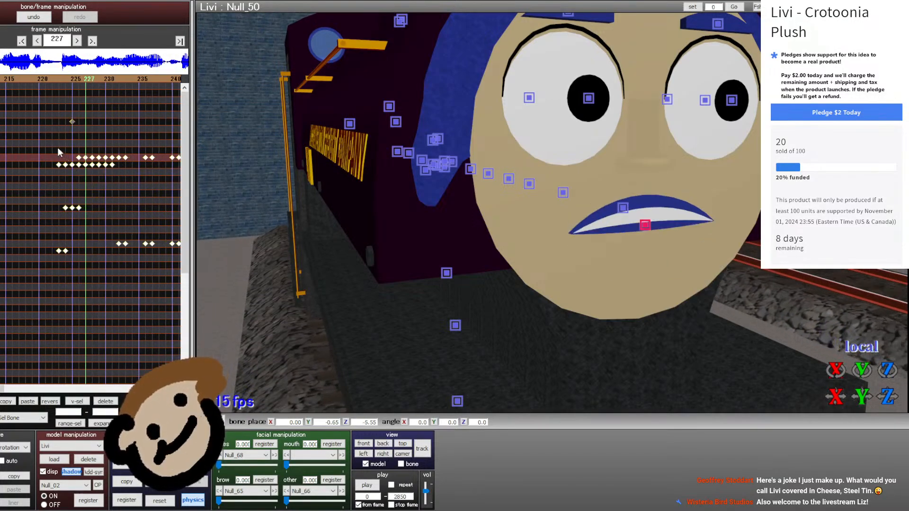
{"action": "left_click_drag", "start_coordinate": [57, 147], "coordinate": [84, 287]}
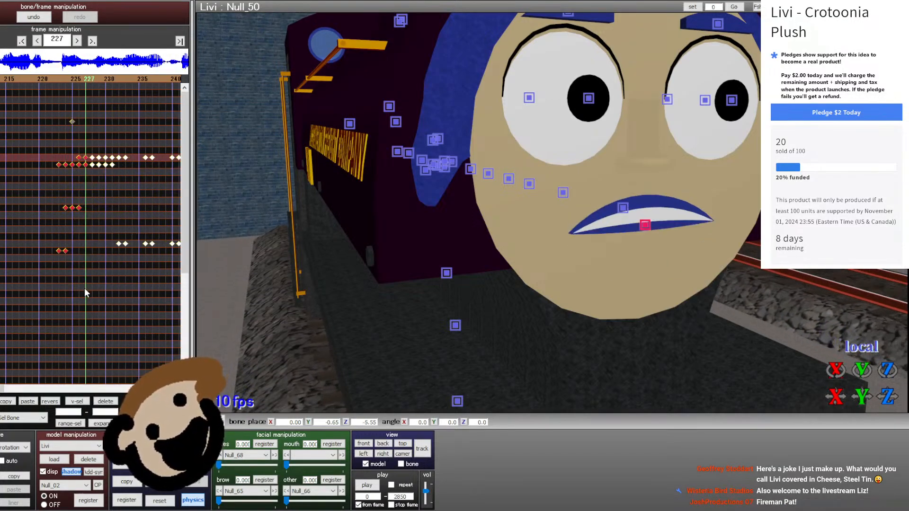
- Paste the copied mouth-bone keys starting at frame 256
{"action": "left_click", "coordinate": [137, 76]}
{"action": "left_click", "coordinate": [137, 76]}
{"action": "left_click", "coordinate": [137, 76]}
{"action": "left_click", "coordinate": [137, 76]}
{"action": "key", "text": "Left"}
{"action": "key", "text": "Left"}
{"action": "key", "text": "Left"}
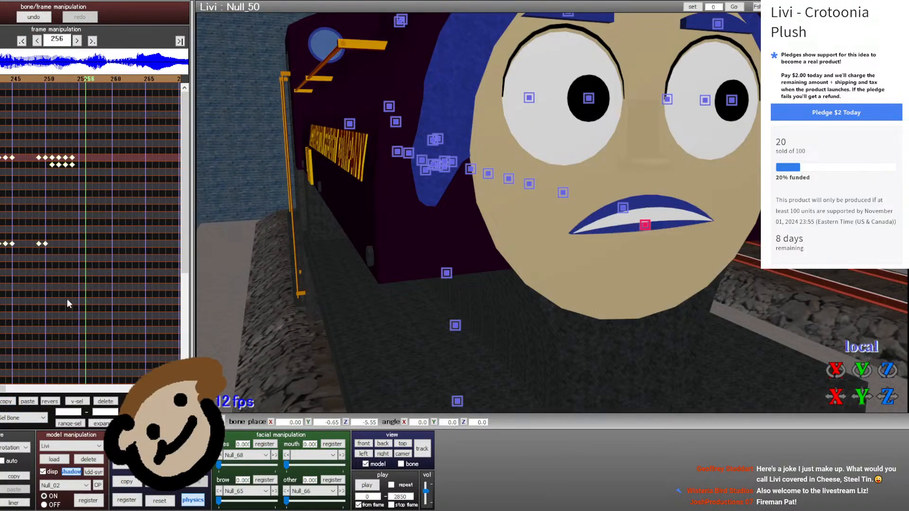
{"action": "left_click", "coordinate": [28, 402]}
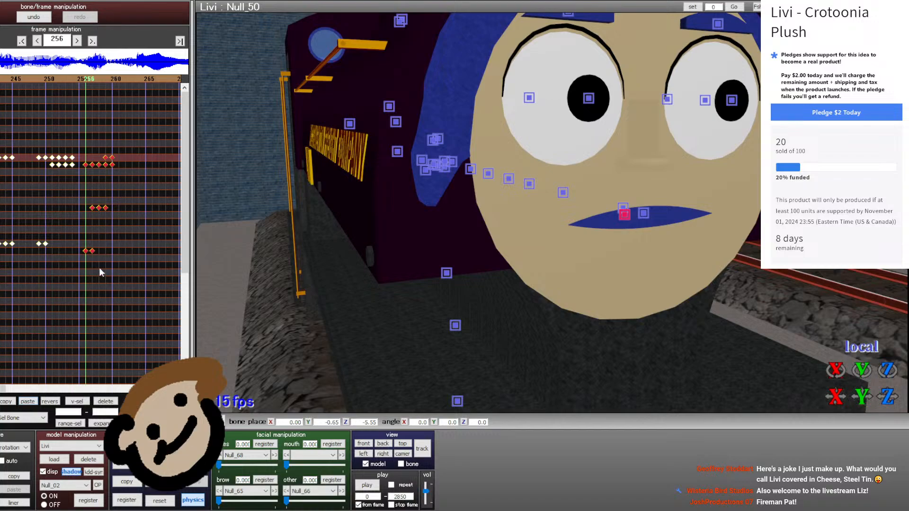
- Delete the lowest bone row's keys at frames 256–257 and paste a copy of Null_50's frame 251–252 keys at frame 256
{"action": "left_click", "coordinate": [105, 402]}
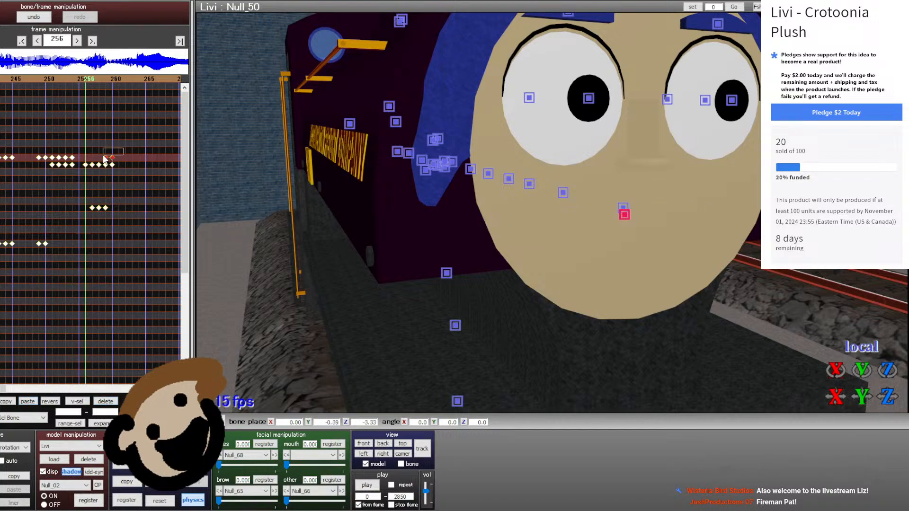
{"action": "left_click", "coordinate": [68, 158]}
{"action": "left_click_drag", "start_coordinate": [69, 158], "coordinate": [52, 159]}
{"action": "key", "text": "Left"}
{"action": "key", "text": "Left"}
{"action": "key", "text": "Right"}
{"action": "key", "text": "Right"}
{"action": "left_click", "coordinate": [5, 401]}
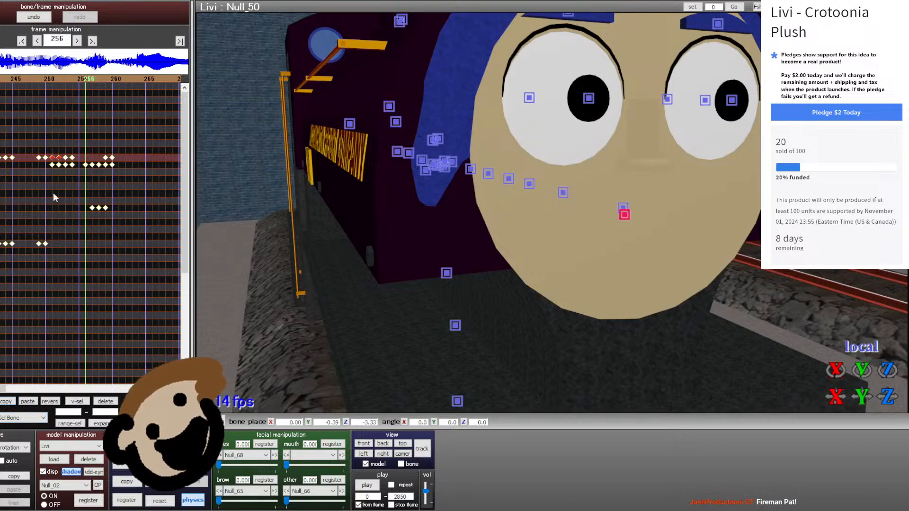
{"action": "left_click", "coordinate": [27, 401]}
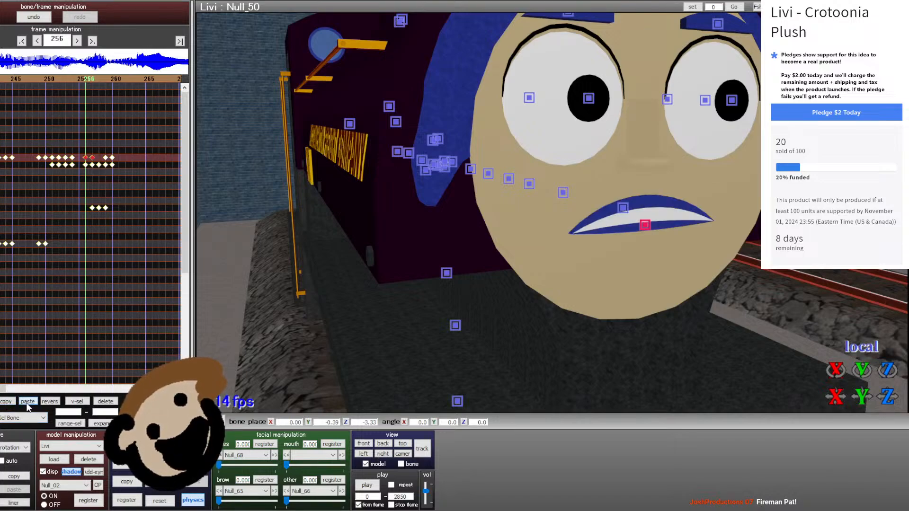
- Check the mouth shapes at frames 256–259 and shift all mouth-bone keys at frames 256–260 one frame earlier
{"action": "key", "text": "Right"}
{"action": "key", "text": "Right"}
{"action": "key", "text": "Right"}
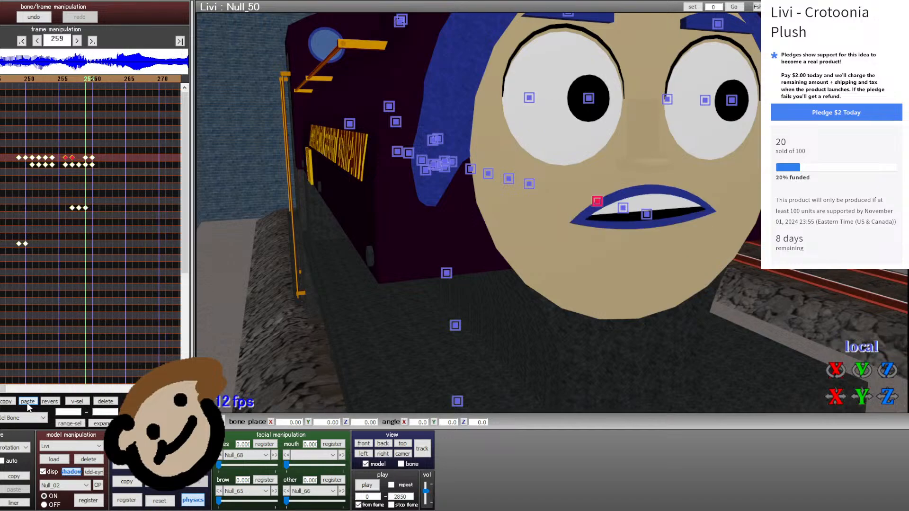
{"action": "key", "text": "Left"}
{"action": "key", "text": "Left"}
{"action": "key", "text": "Left"}
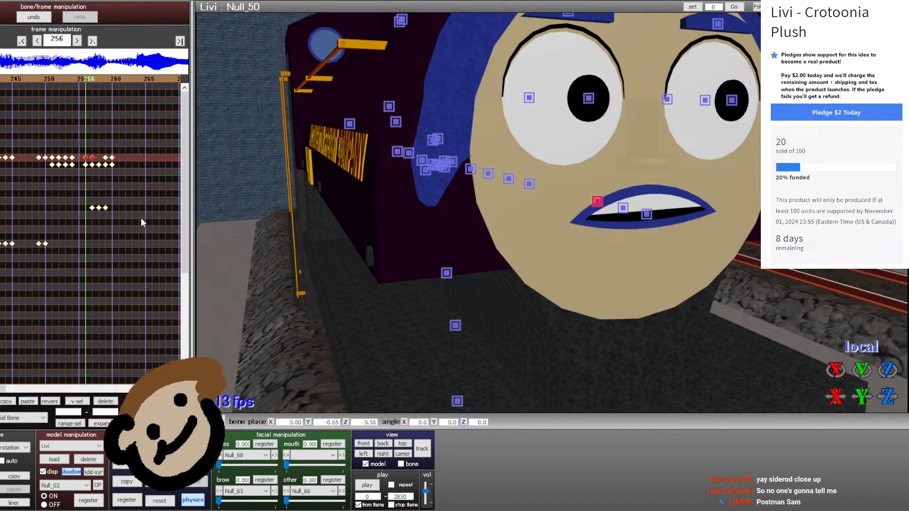
{"action": "key", "text": "Right"}
{"action": "key", "text": "Right"}
{"action": "key", "text": "Right"}
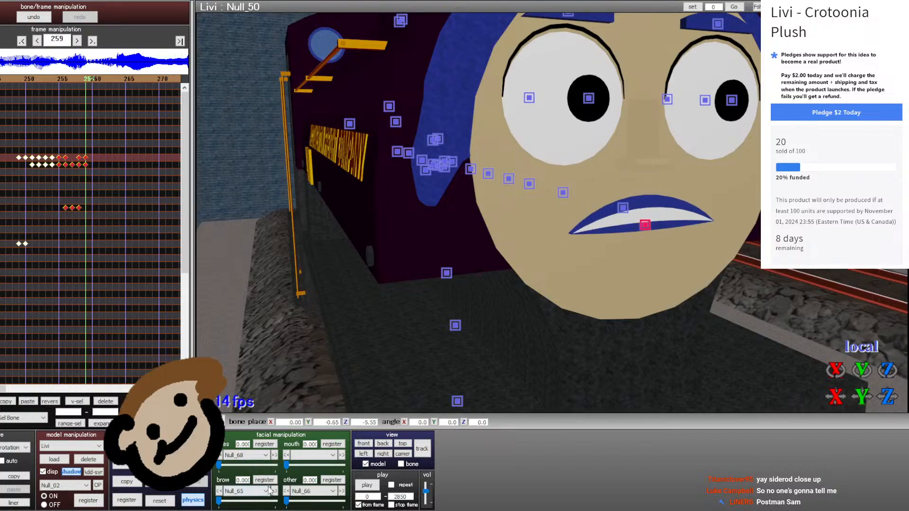
- Try local Z moves on bones Null_52, Null_49 and Null_61 at frame 255 to find a mouth-shape control
{"action": "key", "text": "Left"}
{"action": "key", "text": "Left"}
{"action": "key", "text": "Left"}
{"action": "key", "text": "Left"}
{"action": "left_click", "coordinate": [4, 172]}
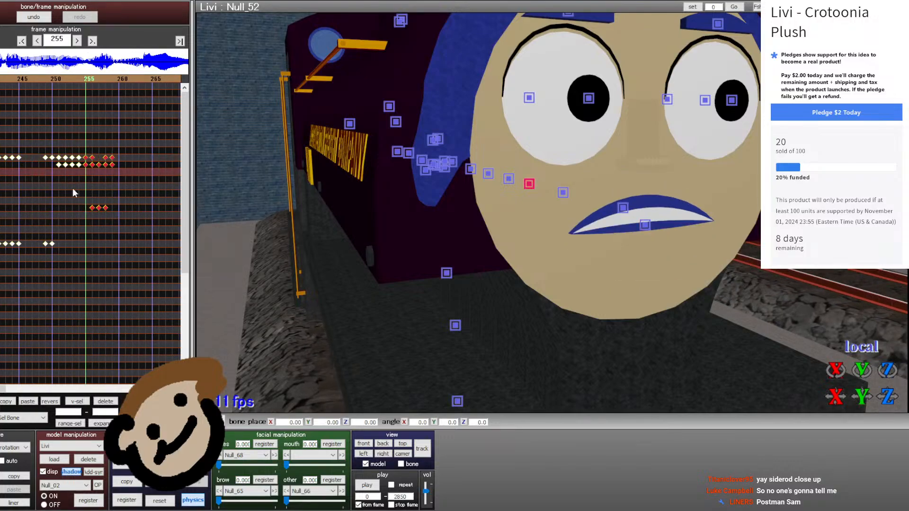
{"action": "mouse_move", "coordinate": [886, 397]}
{"action": "left_mouse_down"}
{"action": "mouse_move", "coordinate": [887, 426]}
{"action": "mouse_move", "coordinate": [887, 392]}
{"action": "mouse_move", "coordinate": [880, 400]}
{"action": "left_mouse_up"}
{"action": "left_click", "coordinate": [622, 208]}
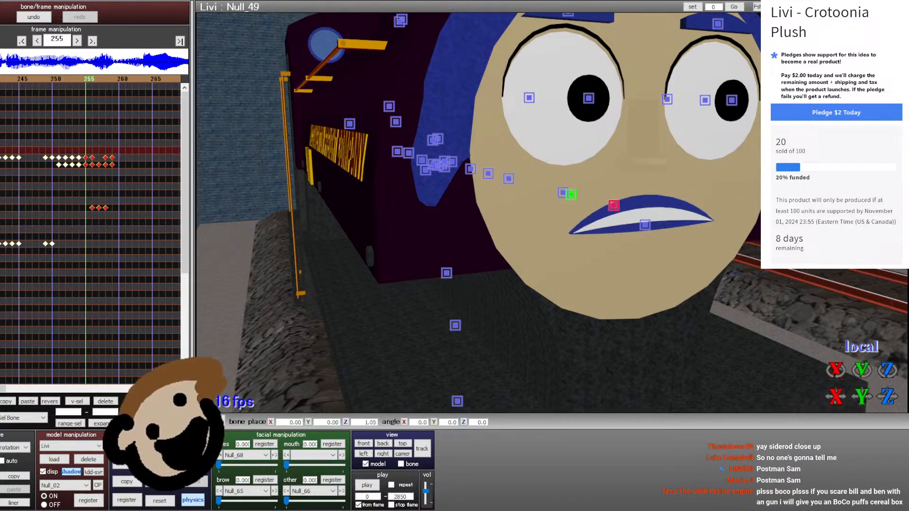
{"action": "left_click", "coordinate": [425, 169]}
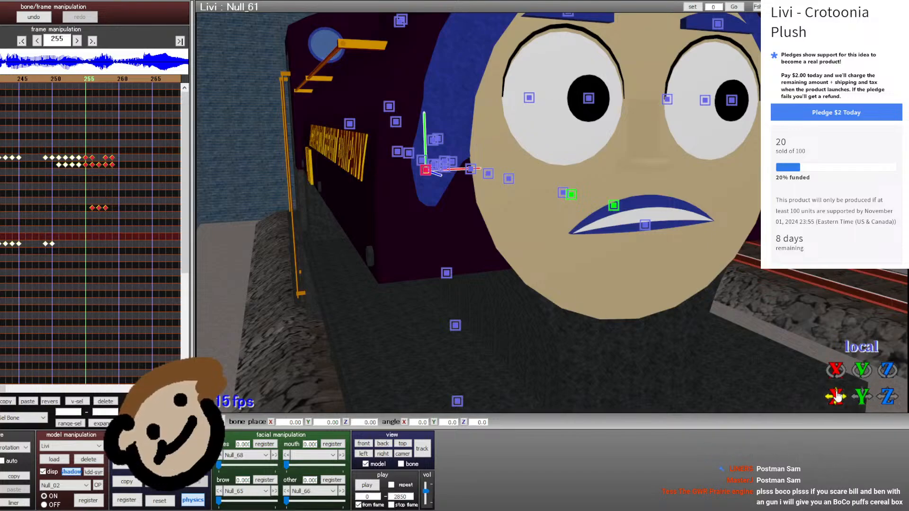
{"action": "left_click_drag", "start_coordinate": [883, 397], "coordinate": [884, 275]}
- Try local Z moves on bones Null_48, Null_55 and Null_51 at frame 255 to find the right mouth control
{"action": "left_click", "coordinate": [408, 153]}
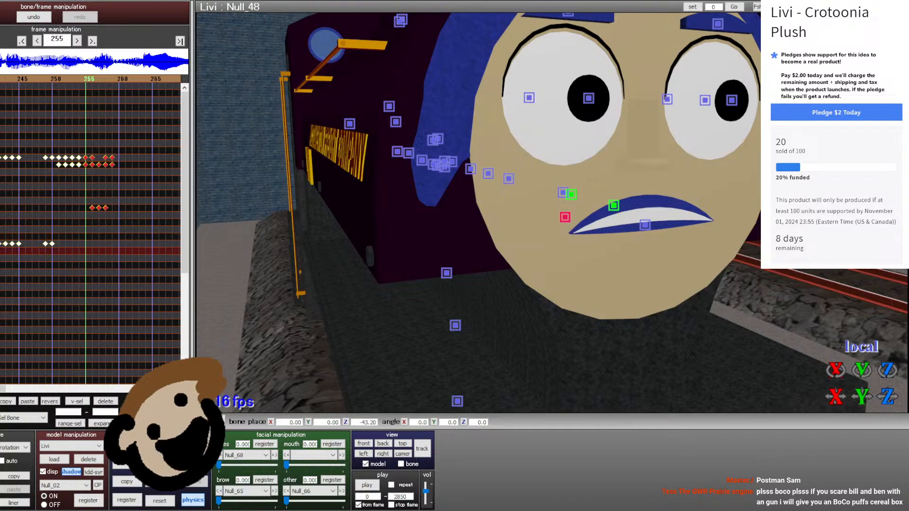
{"action": "left_click_drag", "start_coordinate": [883, 397], "coordinate": [883, 341]}
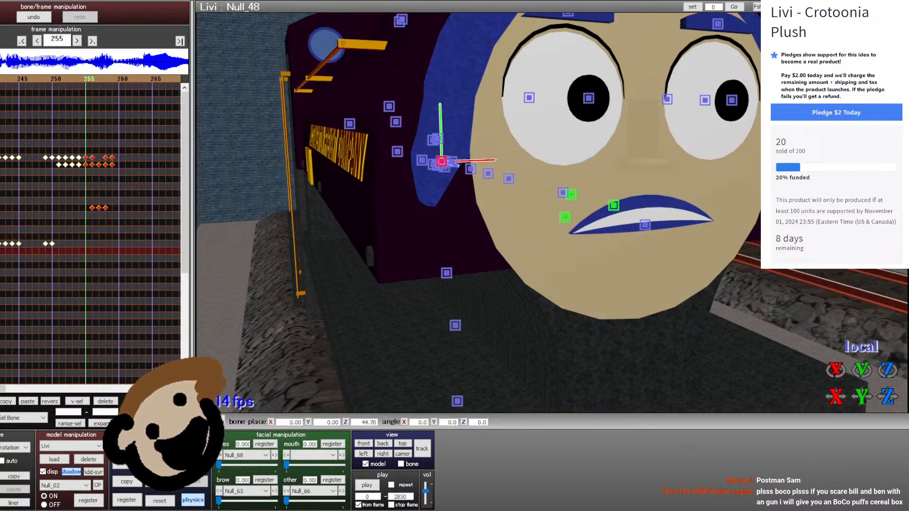
{"action": "left_click_drag", "start_coordinate": [888, 400], "coordinate": [889, 327]}
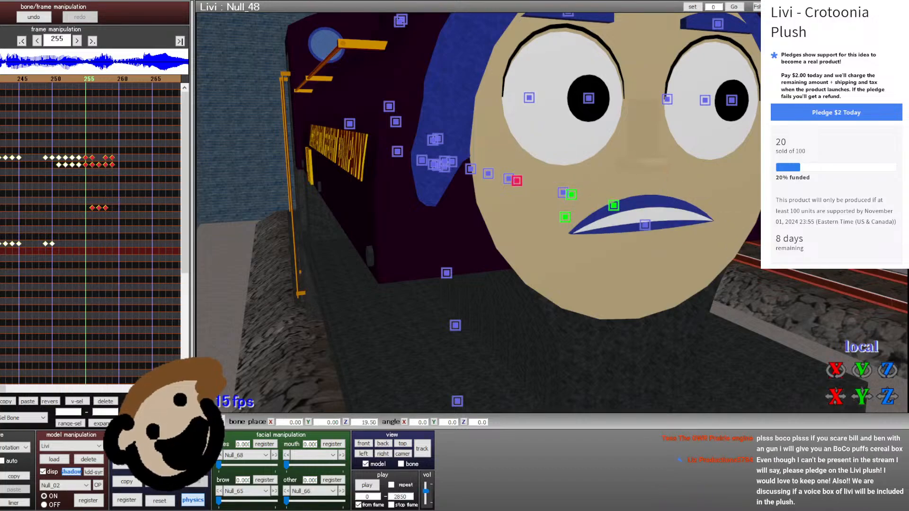
{"action": "left_click", "coordinate": [705, 100]}
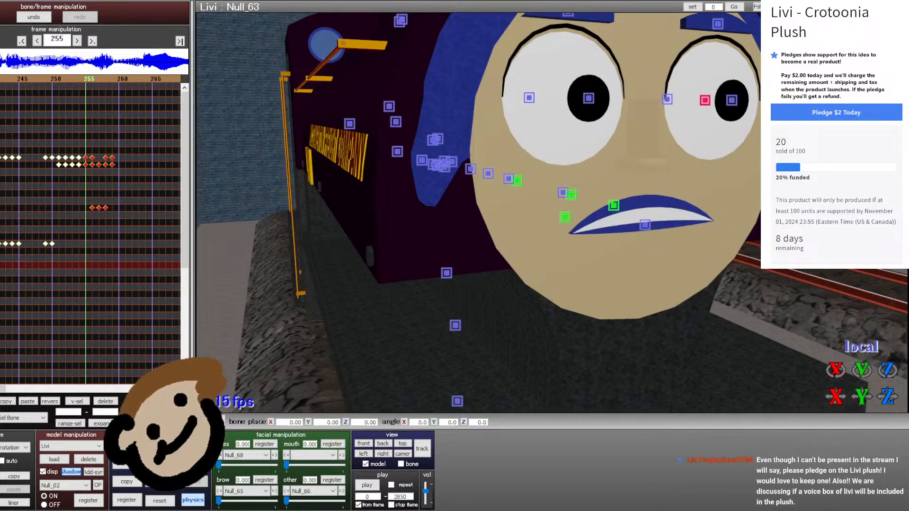
{"action": "left_click", "coordinate": [444, 165]}
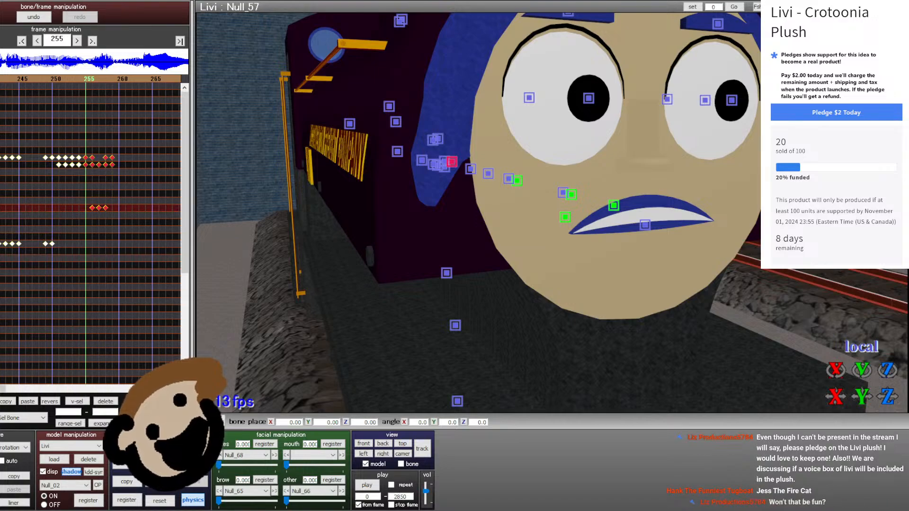
{"action": "left_click", "coordinate": [469, 169]}
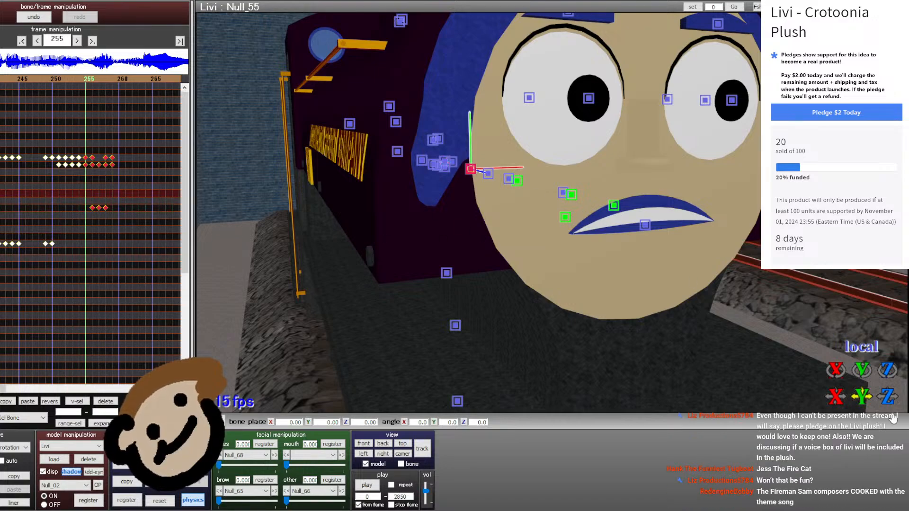
{"action": "left_click_drag", "start_coordinate": [887, 396], "coordinate": [887, 260]}
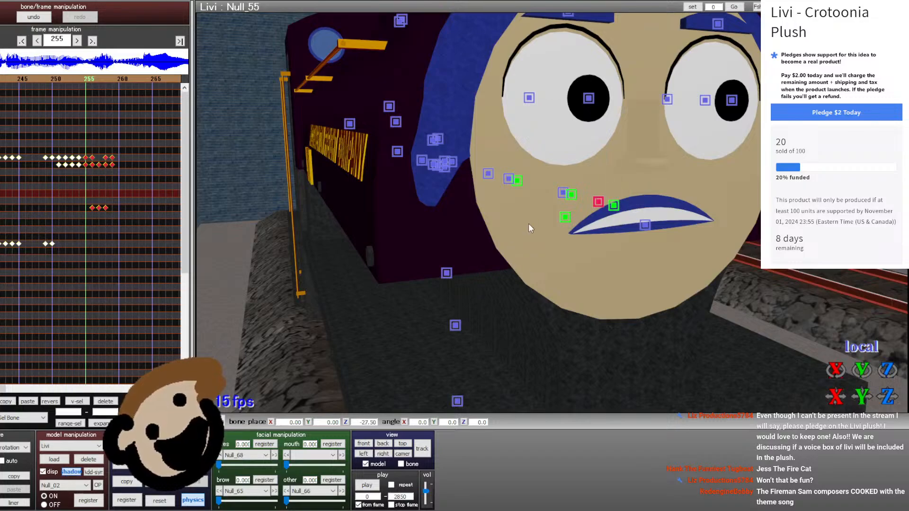
{"action": "left_click", "coordinate": [563, 193]}
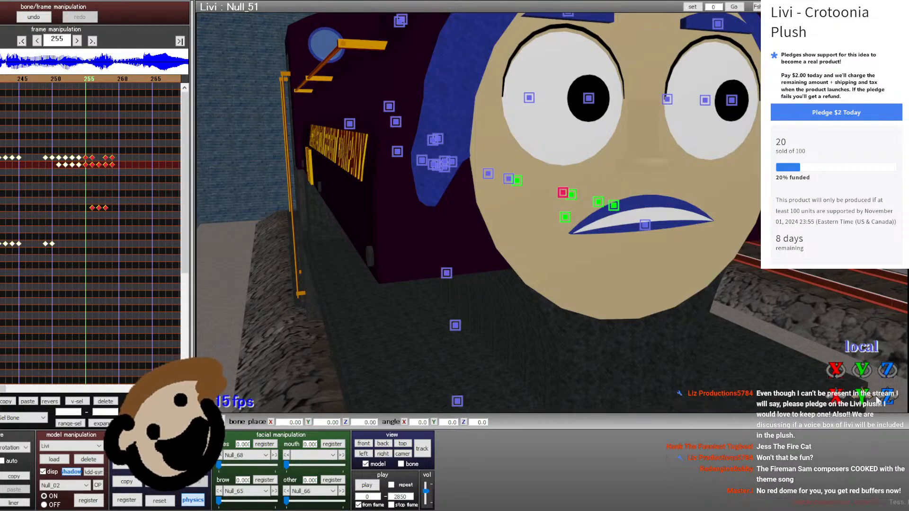
{"action": "left_click_drag", "start_coordinate": [887, 397], "coordinate": [888, 332]}
- Discard the unregistered bone moves and register a neutral key for Null_53 at frame 253
{"action": "left_click", "coordinate": [509, 179]}
{"action": "key", "text": "Left"}
{"action": "key", "text": "Right"}
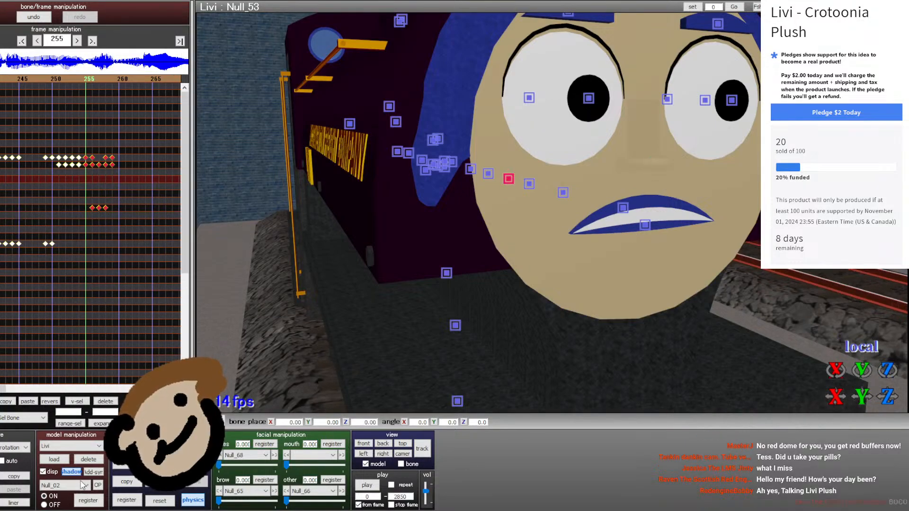
{"action": "key", "text": "Left"}
{"action": "key", "text": "Left"}
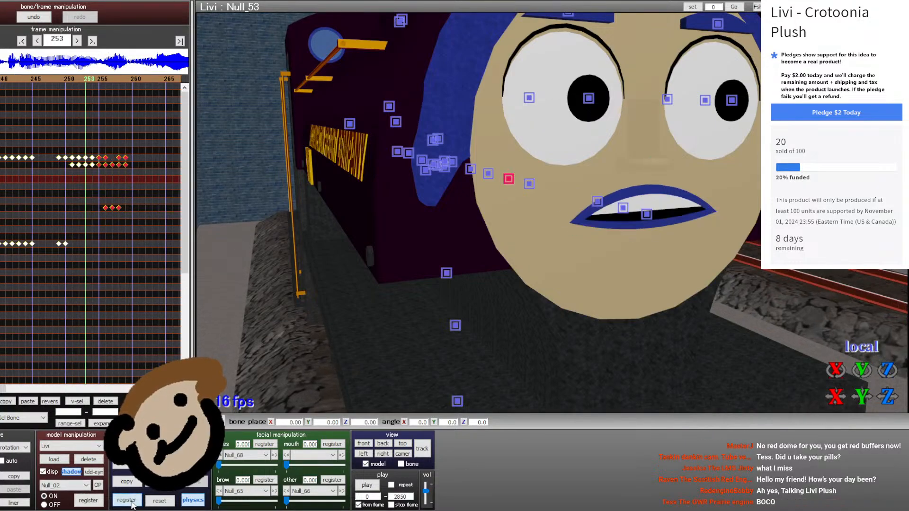
{"action": "key", "text": "Right"}
{"action": "left_click", "coordinate": [128, 502]}
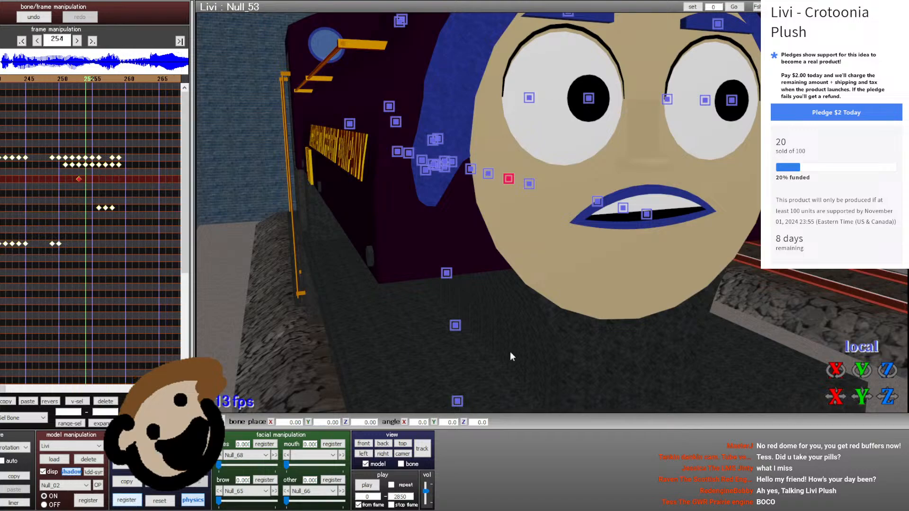
- Key Null_53 at local Z -21.50 on frames 254 and 255, and register its reset position at frame 256
{"action": "left_click_drag", "start_coordinate": [888, 397], "coordinate": [888, 451]}
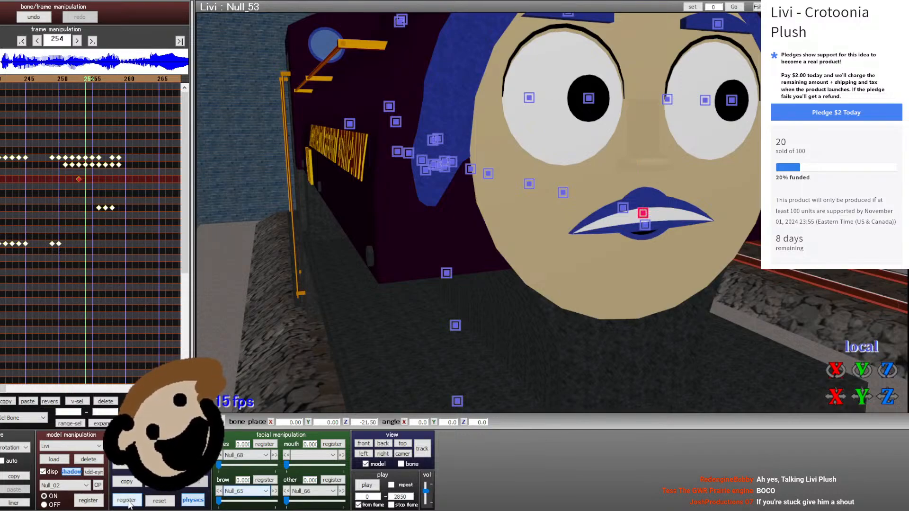
{"action": "key", "text": "Right"}
{"action": "left_click", "coordinate": [129, 504]}
{"action": "key", "text": "Right"}
{"action": "left_click", "coordinate": [160, 501]}
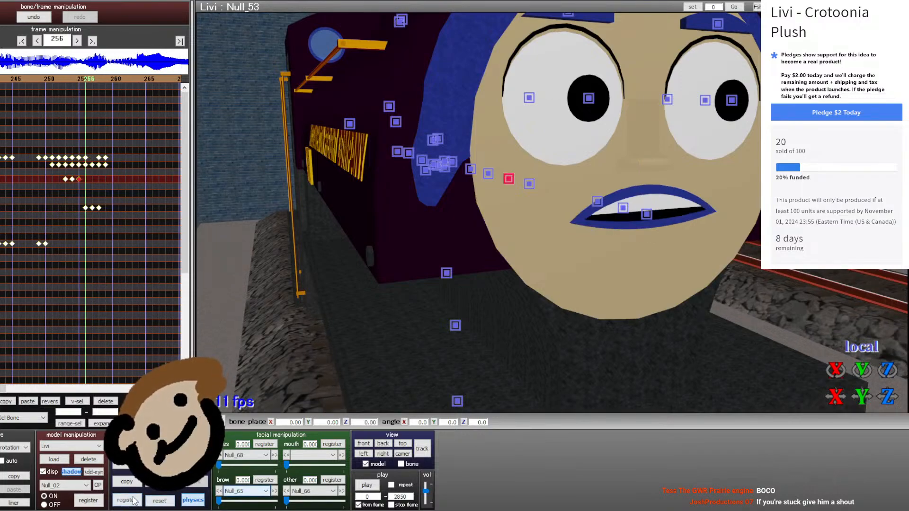
{"action": "left_click", "coordinate": [127, 502]}
- Delete Null_50's keys at frames 253–256
{"action": "key", "text": "Left"}
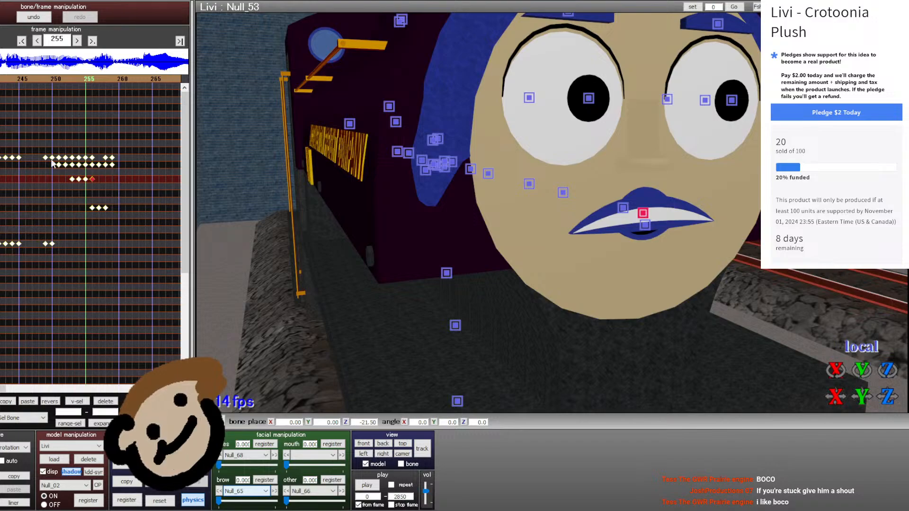
{"action": "left_click", "coordinate": [645, 225]}
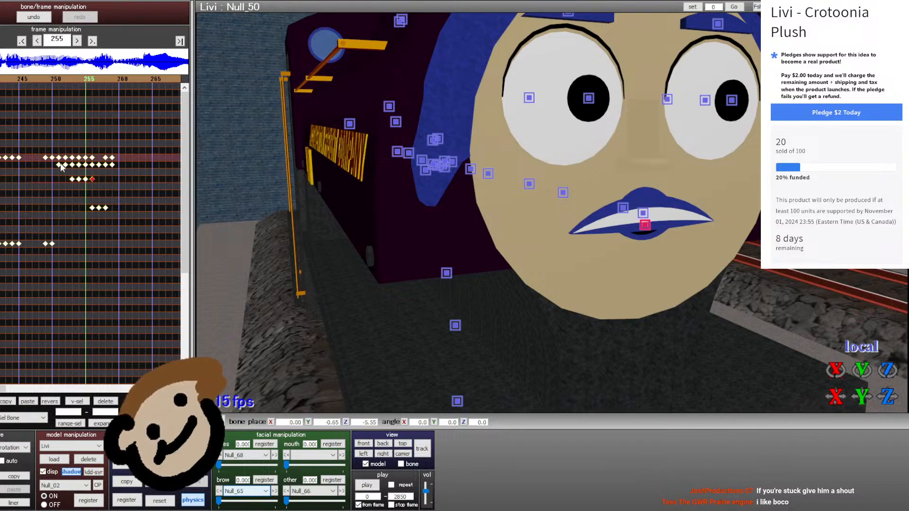
{"action": "key", "text": "Left"}
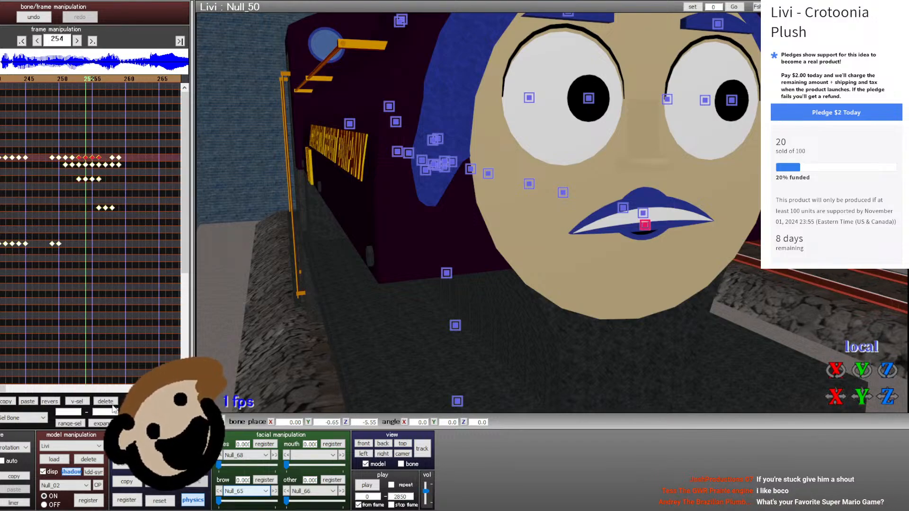
{"action": "key", "text": "Right"}
{"action": "key", "text": "Right"}
{"action": "key", "text": "Right"}
{"action": "key", "text": "Right"}
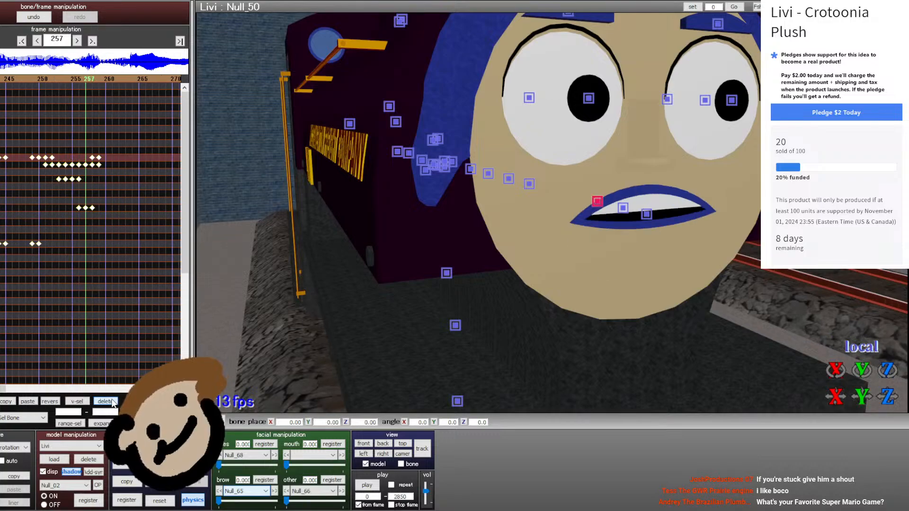
- Step through frames 249–262 to check the mouth shapes against the audio waveform
{"action": "key", "text": "Right"}
{"action": "key", "text": "Left"}
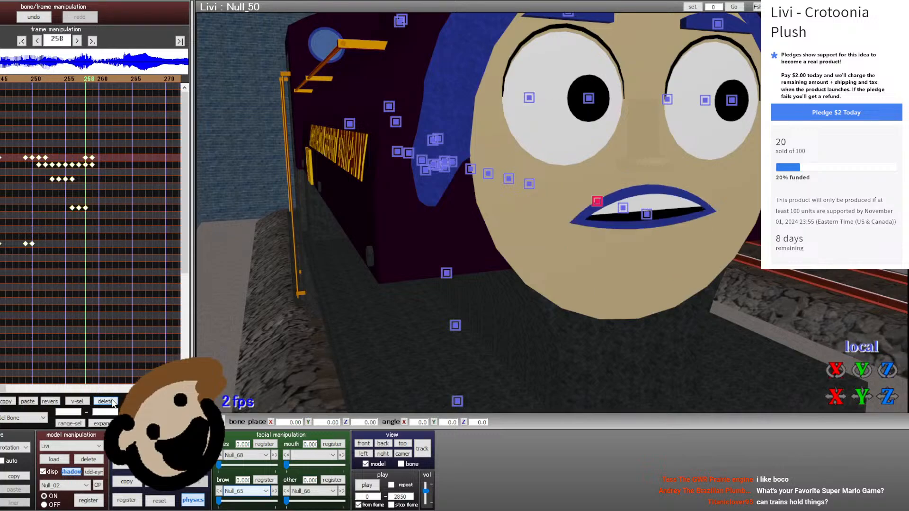
{"action": "key", "text": "Right"}
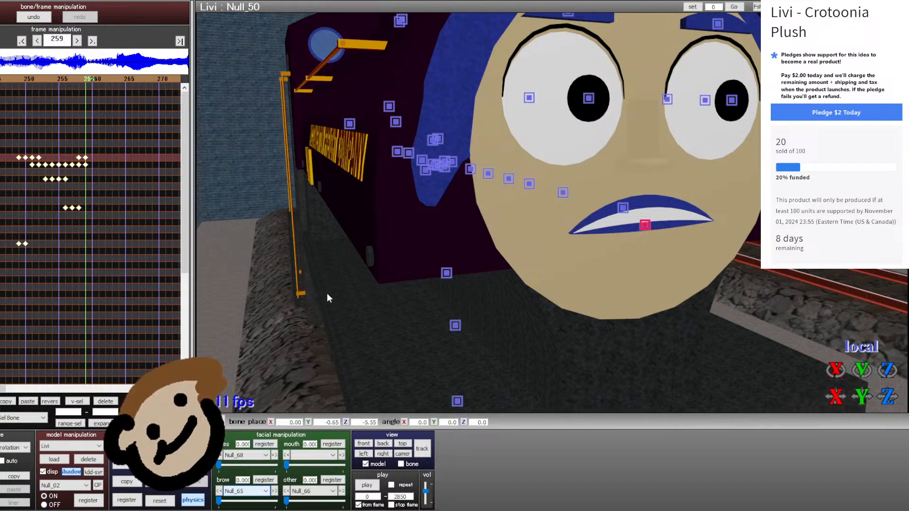
{"action": "key", "text": "Left"}
{"action": "key", "text": "Left"}
{"action": "key", "text": "Left"}
{"action": "key", "text": "Left"}
{"action": "key", "text": "Left"}
{"action": "key", "text": "Left"}
{"action": "key", "text": "Left"}
{"action": "key", "text": "Left"}
{"action": "key", "text": "Left"}
{"action": "key", "text": "Left"}
{"action": "key", "text": "Right"}
{"action": "key", "text": "Right"}
{"action": "key", "text": "Right"}
{"action": "key", "text": "Right"}
{"action": "key", "text": "Right"}
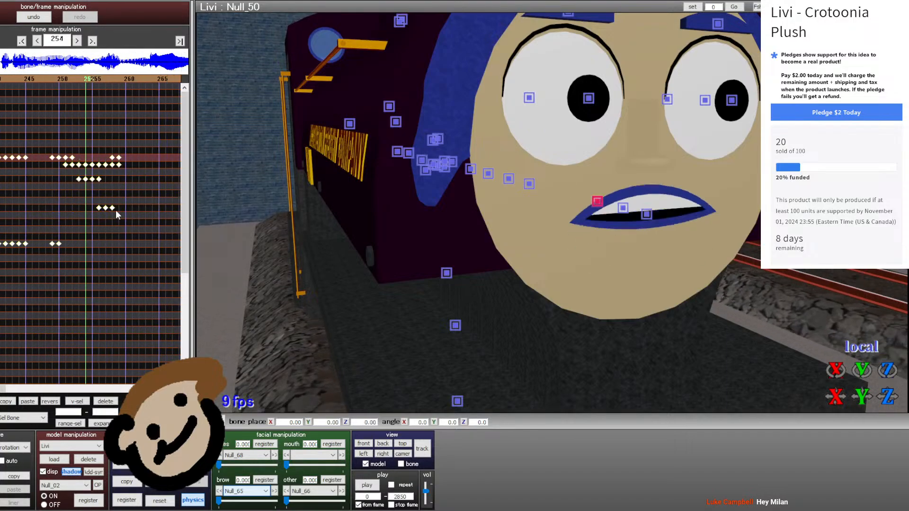
{"action": "key", "text": "Right"}
{"action": "key", "text": "Right"}
{"action": "key", "text": "Right"}
{"action": "key", "text": "Right"}
{"action": "key", "text": "Right"}
{"action": "key", "text": "Right"}
{"action": "key", "text": "Right"}
{"action": "key", "text": "Right"}
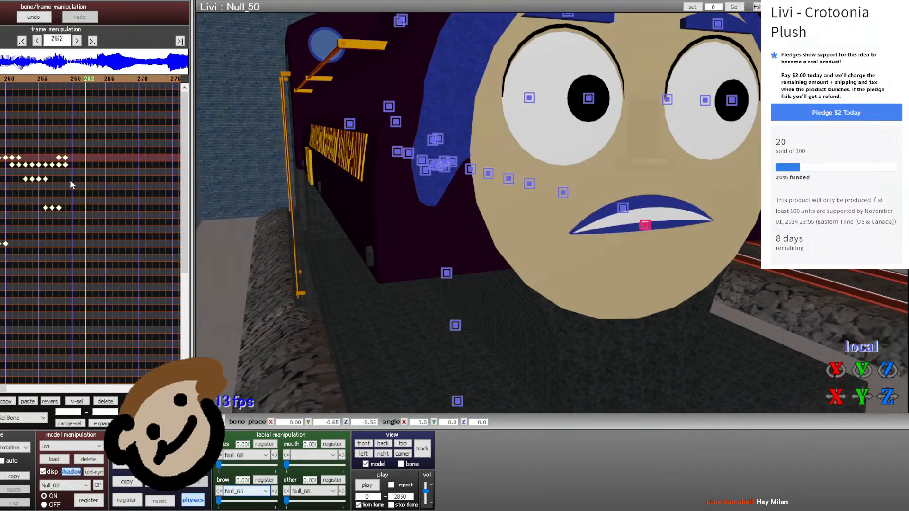
- Copy Null_53's keys at frames 253–256 and paste them starting at frame 263
{"action": "left_click_drag", "start_coordinate": [61, 187], "coordinate": [18, 178]}
{"action": "key", "text": "Right"}
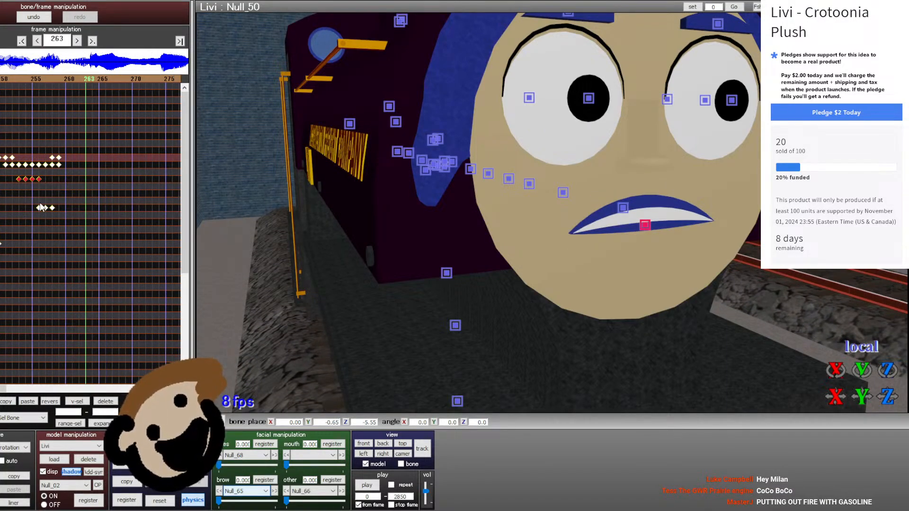
{"action": "left_click", "coordinate": [27, 402]}
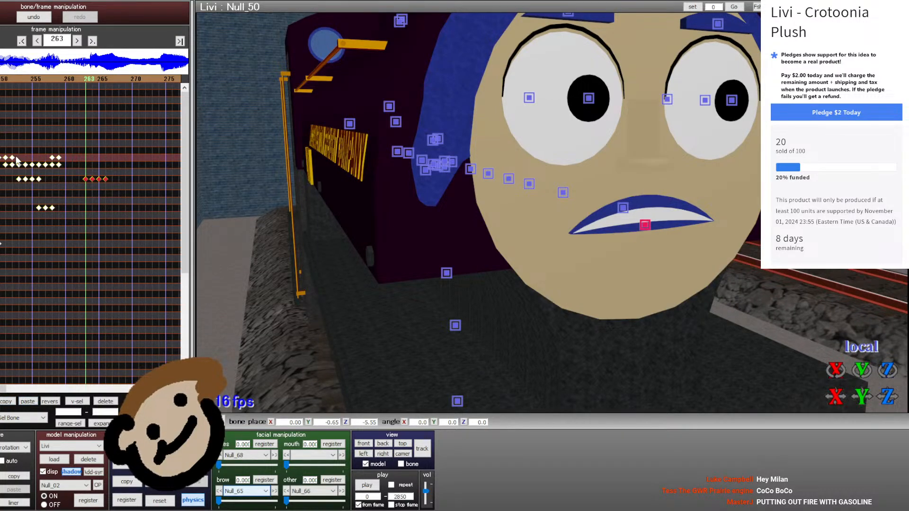
- Copy Null_50's keys at frames 249–252 and paste them starting at frame 265
{"action": "key", "text": "Right"}
{"action": "key", "text": "Right"}
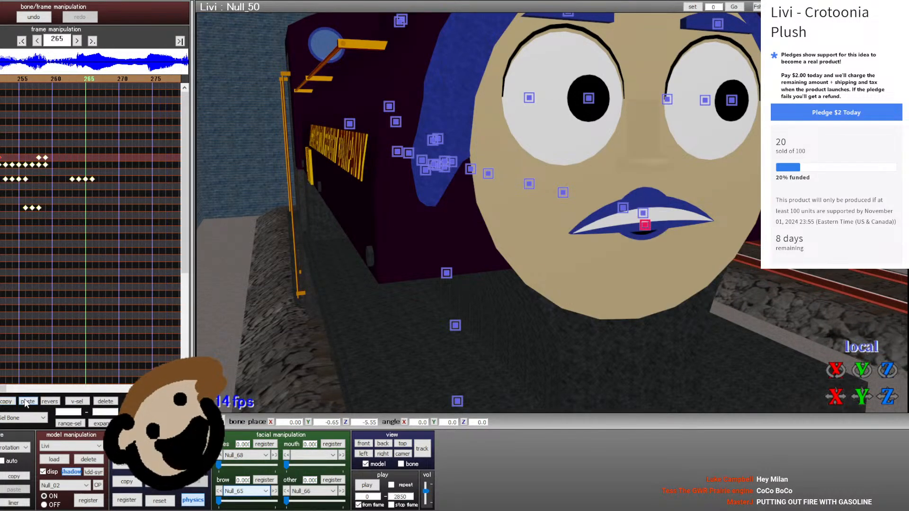
{"action": "left_click", "coordinate": [27, 401]}
{"action": "key", "text": "Right"}
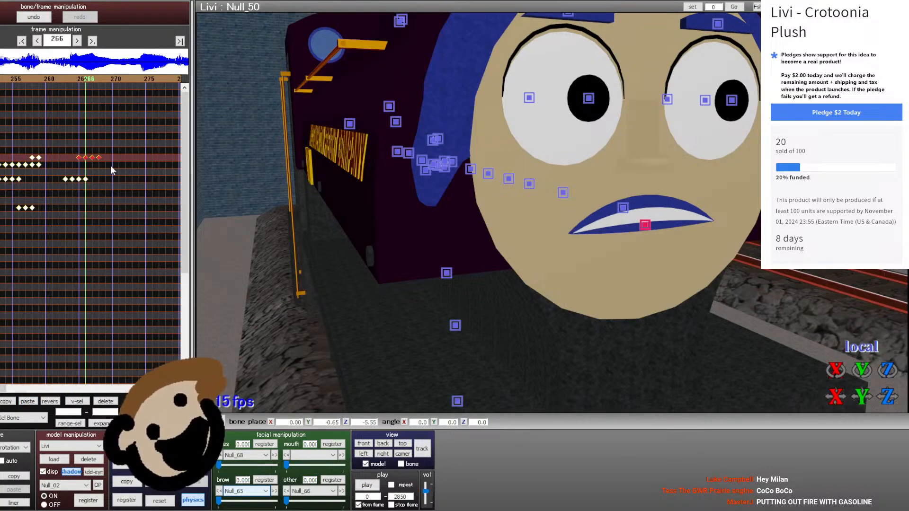
- Delete Null_50's keys at frames 267–268 and paste two copied Null_50 keys at frames 263–264
{"action": "left_click_drag", "start_coordinate": [103, 162], "coordinate": [92, 156]}
{"action": "left_click", "coordinate": [105, 402]}
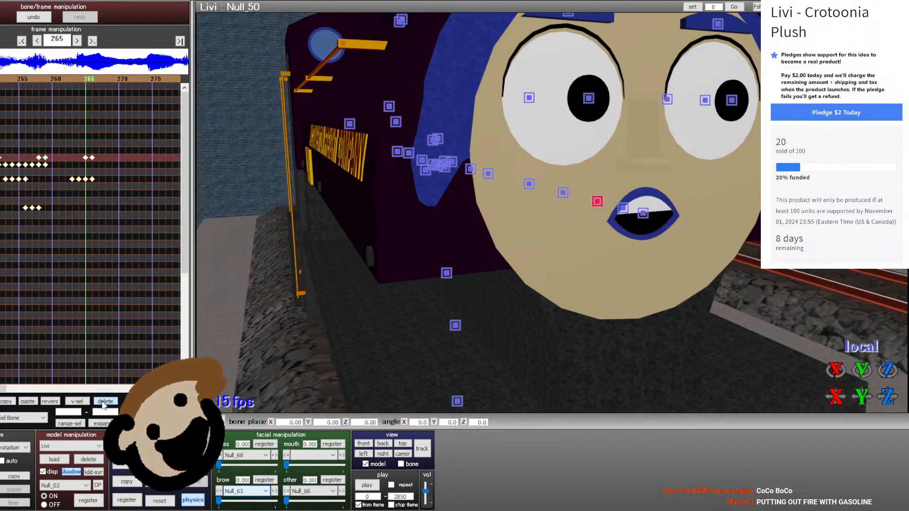
{"action": "key", "text": "Left"}
{"action": "key", "text": "Left"}
{"action": "key", "text": "Left"}
{"action": "left_click", "coordinate": [28, 401]}
{"action": "key", "text": "Right"}
{"action": "key", "text": "Right"}
{"action": "key", "text": "Right"}
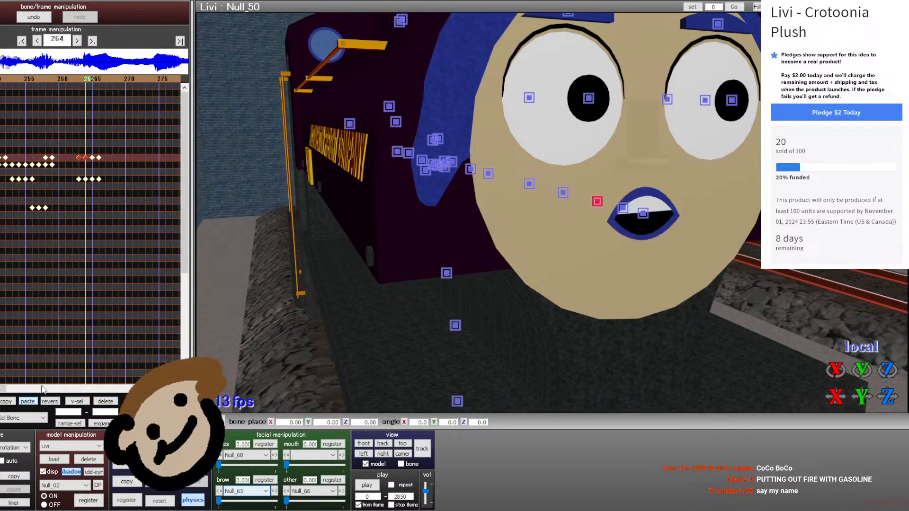
- Move the Null_50 and Null_53 keys at frames 265–266 to frames 269–270
{"action": "key", "text": "Right"}
{"action": "key", "text": "Right"}
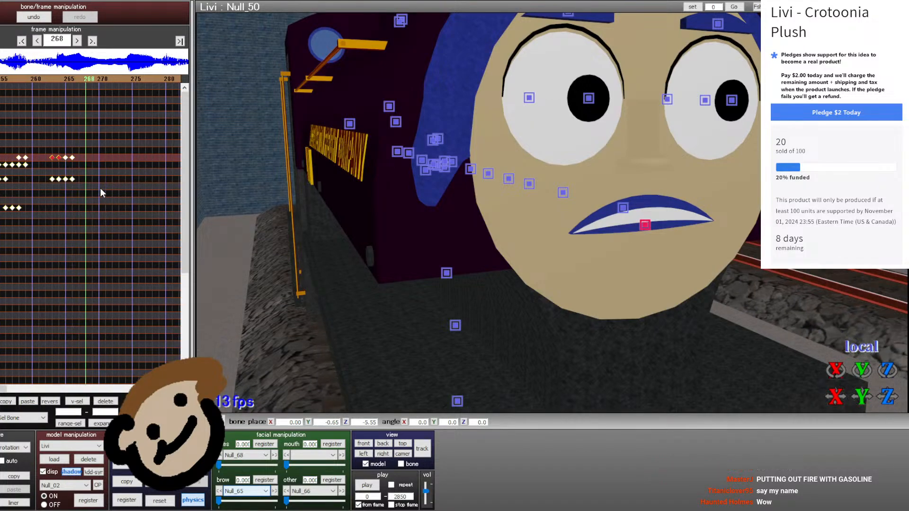
{"action": "left_click_drag", "start_coordinate": [100, 188], "coordinate": [94, 162]}
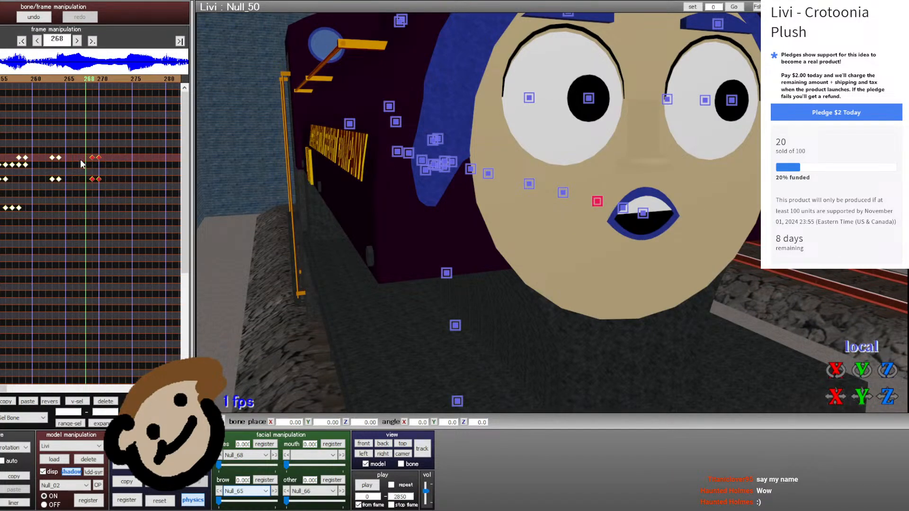
- Step through frames 264–273 to check the mouth opening and closing after the key move
{"action": "key", "text": "Left"}
{"action": "key", "text": "Left"}
{"action": "key", "text": "Left"}
{"action": "key", "text": "Left"}
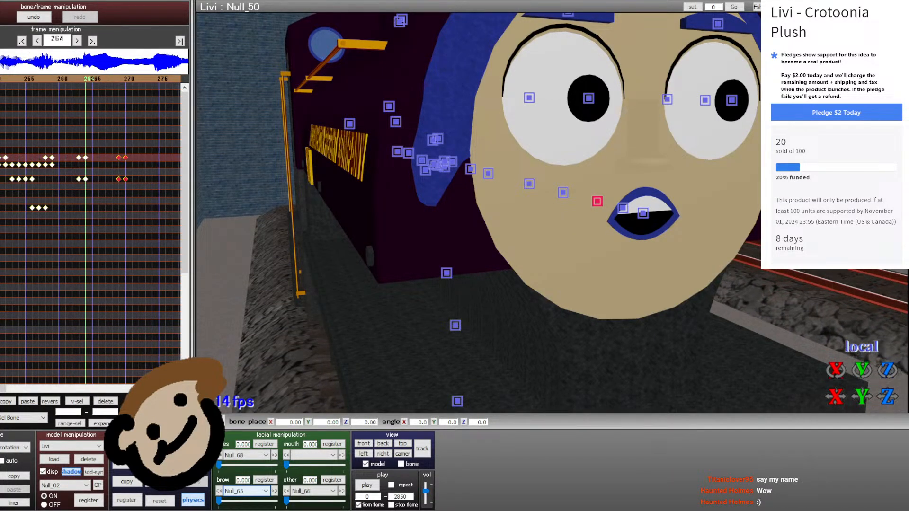
{"action": "key", "text": "Right"}
{"action": "key", "text": "Right"}
{"action": "key", "text": "Right"}
{"action": "key", "text": "Right"}
{"action": "key", "text": "Right"}
{"action": "key", "text": "Right"}
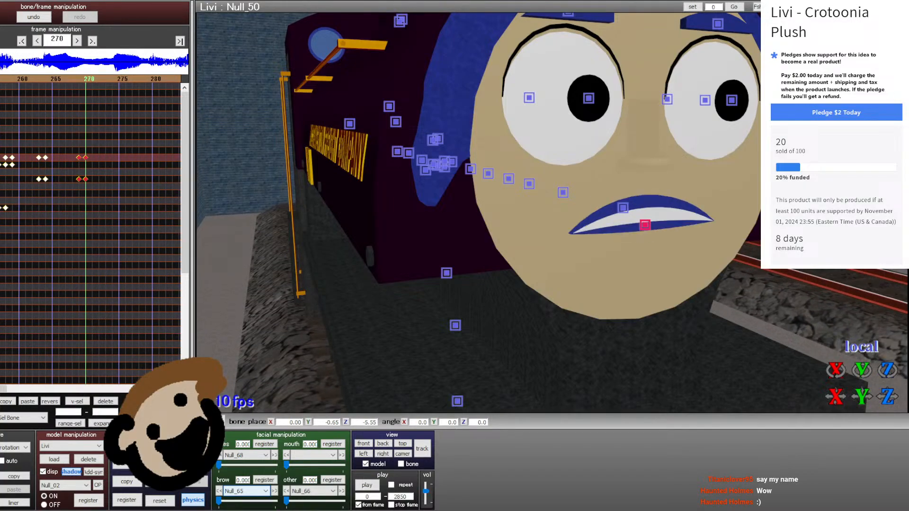
{"action": "key", "text": "Right"}
{"action": "key", "text": "Right"}
{"action": "key", "text": "Right"}
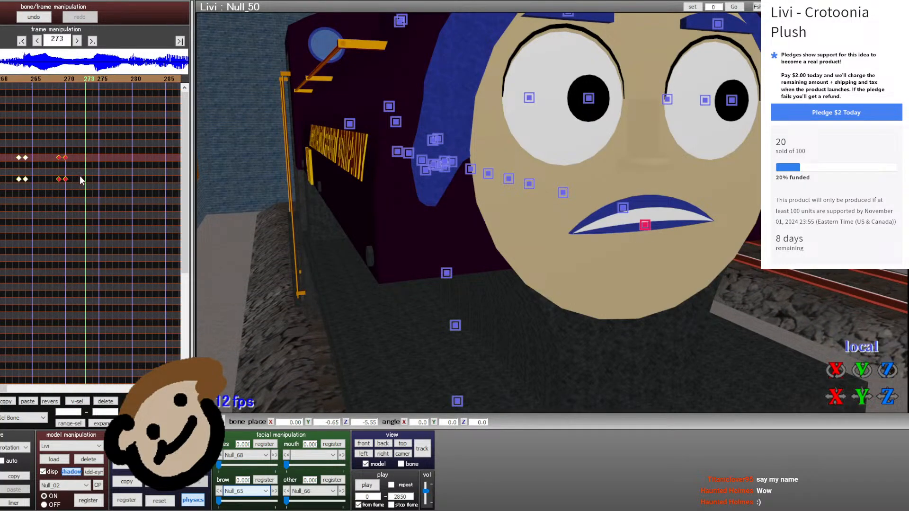
- Copy the Null_50 and Null_53 keys at frames 263–264 and 269–270 and paste them starting at frame 273
{"action": "left_click_drag", "start_coordinate": [77, 185], "coordinate": [17, 147]}
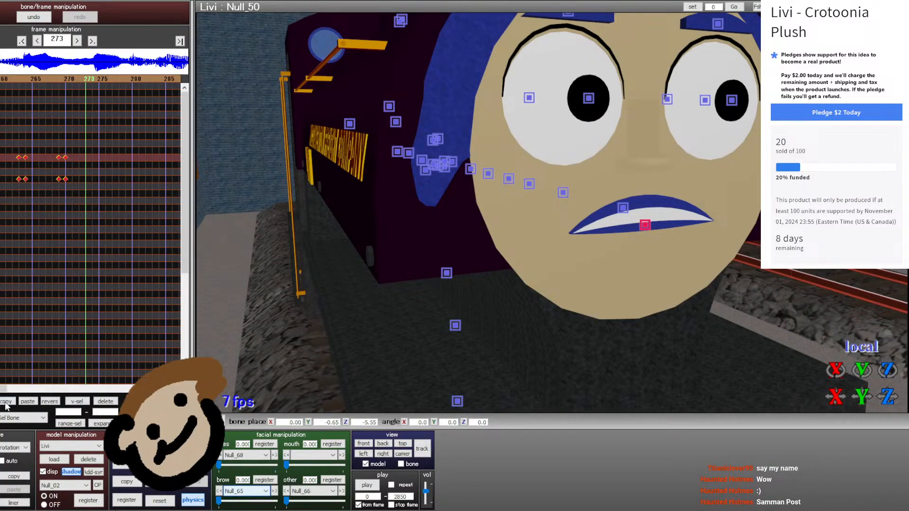
{"action": "key", "text": "Right"}
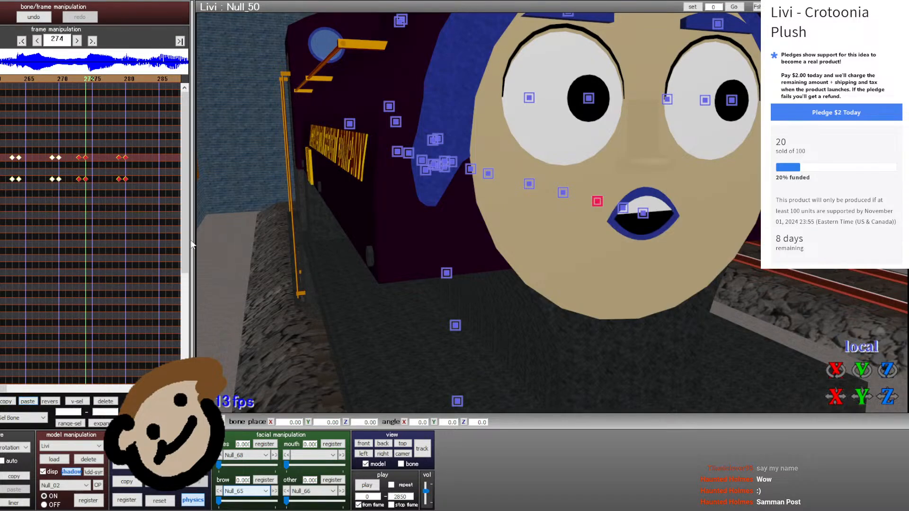
{"action": "key", "text": "Right"}
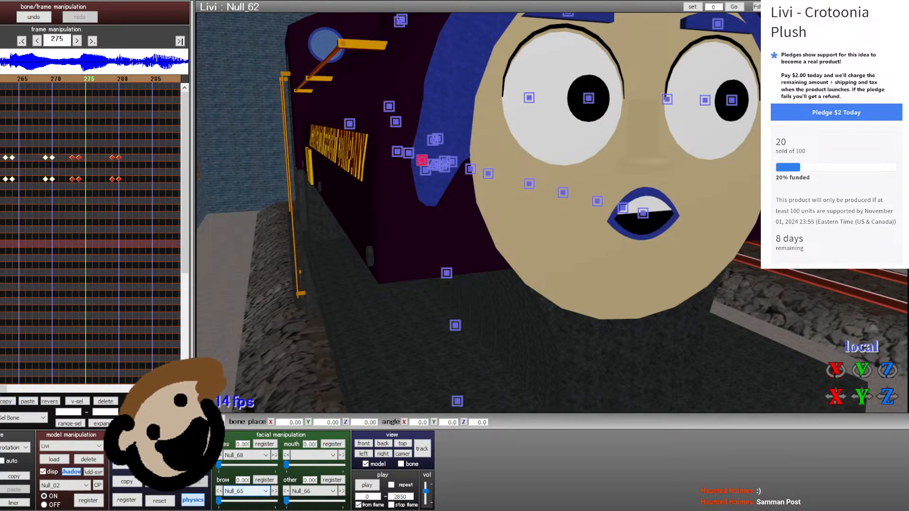
- Move Null_61 to Z -53.50 and register it at frame 275, with a reset-position key at frame 274
{"action": "left_click", "coordinate": [425, 169]}
{"action": "left_click_drag", "start_coordinate": [887, 396], "coordinate": [887, 452]}
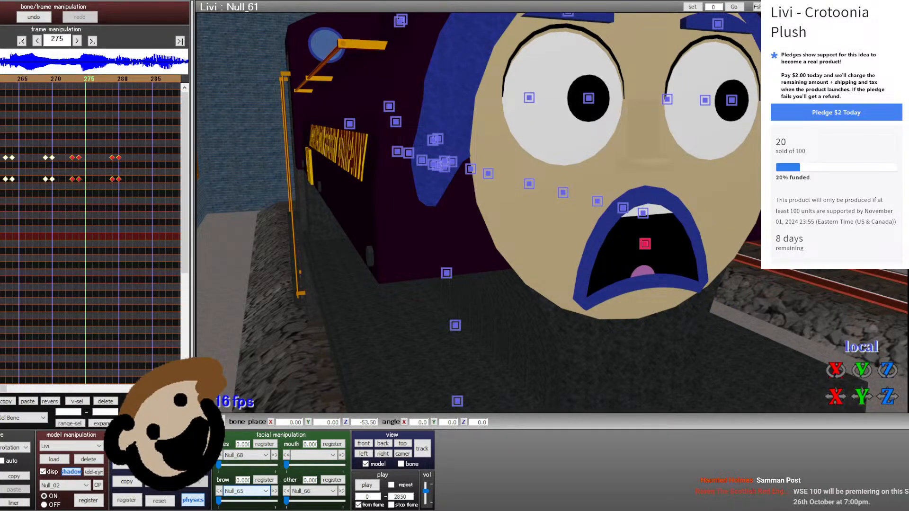
{"action": "left_click", "coordinate": [128, 501]}
{"action": "key", "text": "Left"}
{"action": "left_click", "coordinate": [153, 503]}
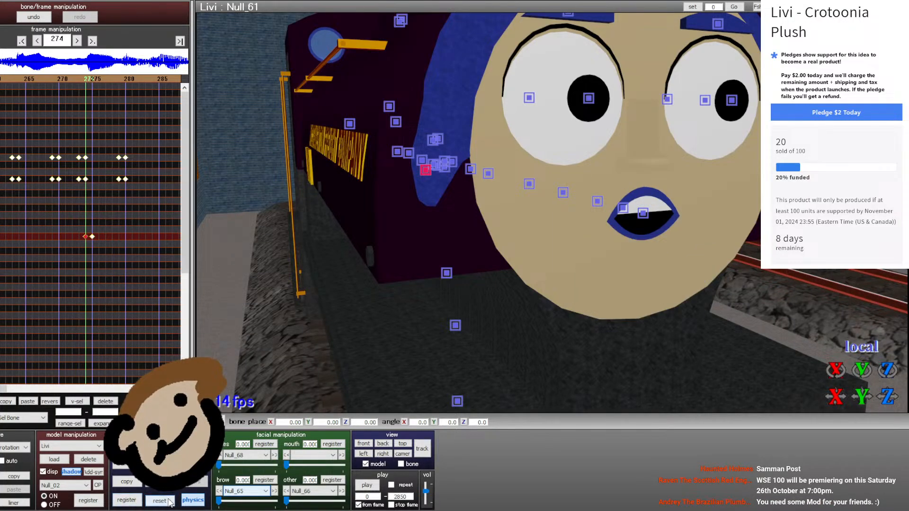
- Register Null_50 keys at frames 275 and 278 to hold its position during the wide-open mouth
{"action": "key", "text": "Right"}
{"action": "left_click", "coordinate": [642, 212]}
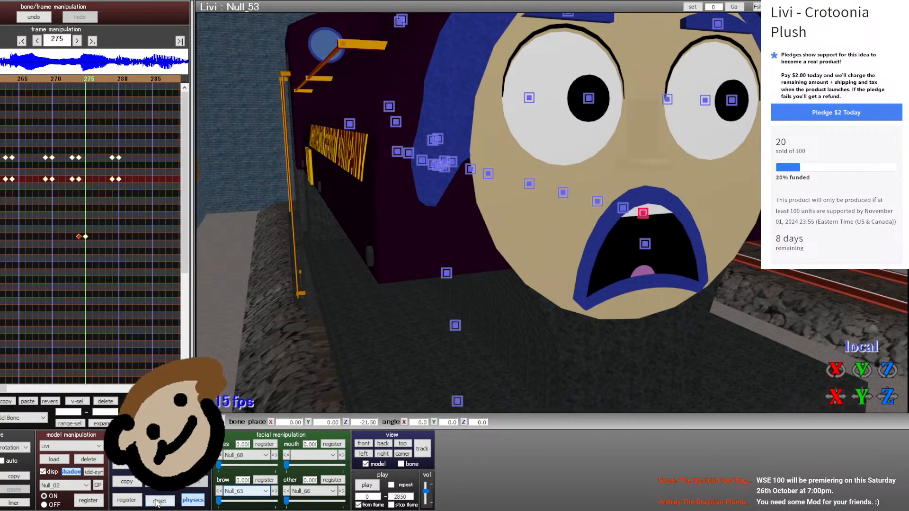
{"action": "key", "text": "Left"}
{"action": "key", "text": "Right"}
{"action": "left_click", "coordinate": [597, 202]}
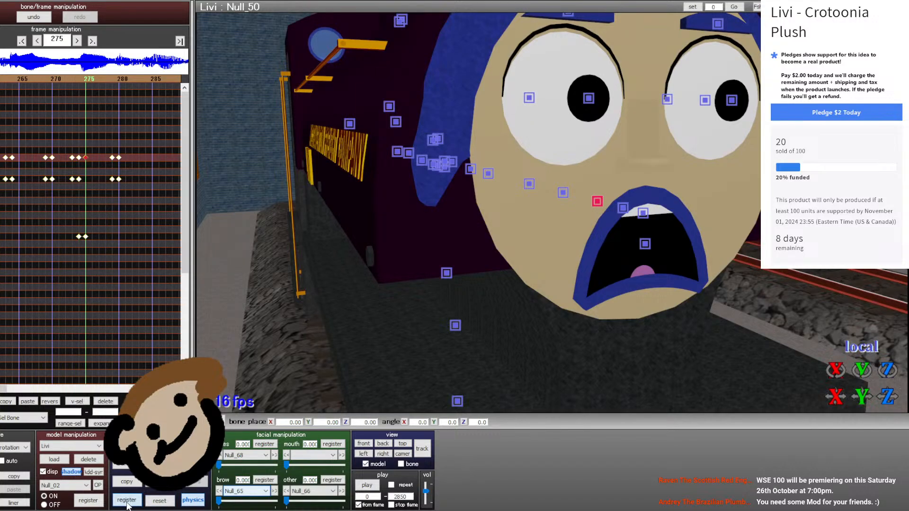
{"action": "key", "text": "Right"}
{"action": "key", "text": "Right"}
{"action": "key", "text": "Right"}
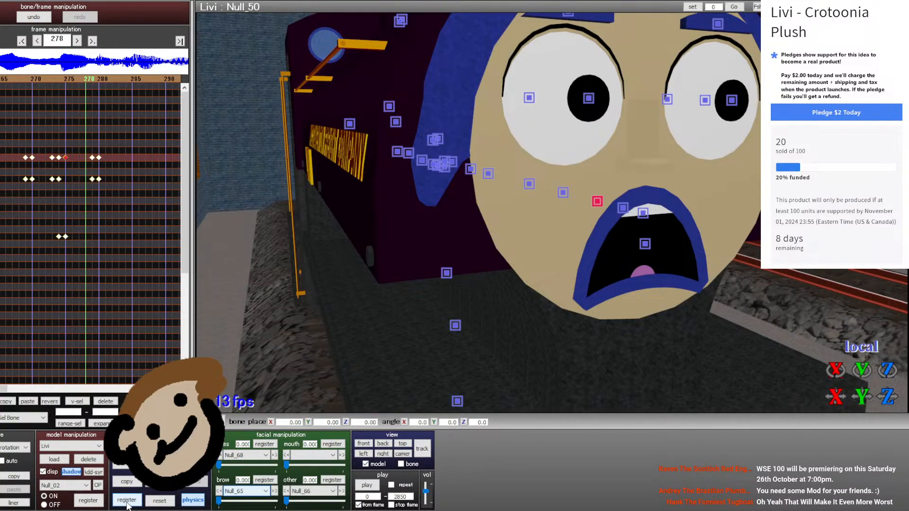
{"action": "left_click", "coordinate": [126, 501]}
- Register Null_61's open-mouth position at frame 278 and its reset position at frame 279
{"action": "key", "text": "Right"}
{"action": "key", "text": "Left"}
{"action": "left_click", "coordinate": [1, 236]}
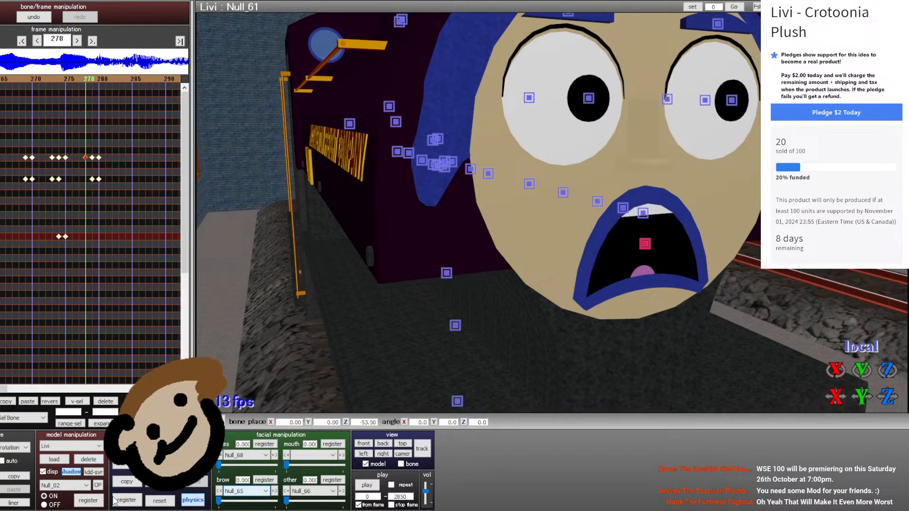
{"action": "key", "text": "Right"}
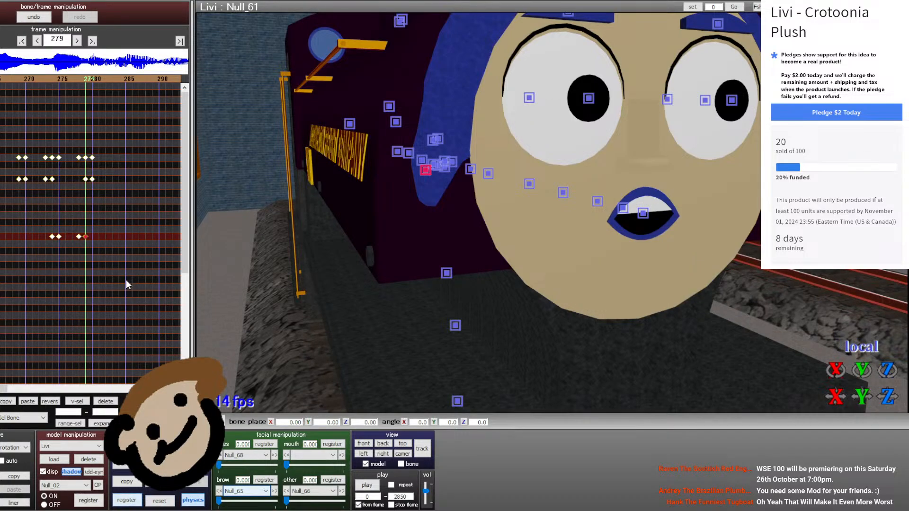
{"action": "key", "text": "Right"}
{"action": "left_click_drag", "start_coordinate": [89, 182], "coordinate": [79, 178]}
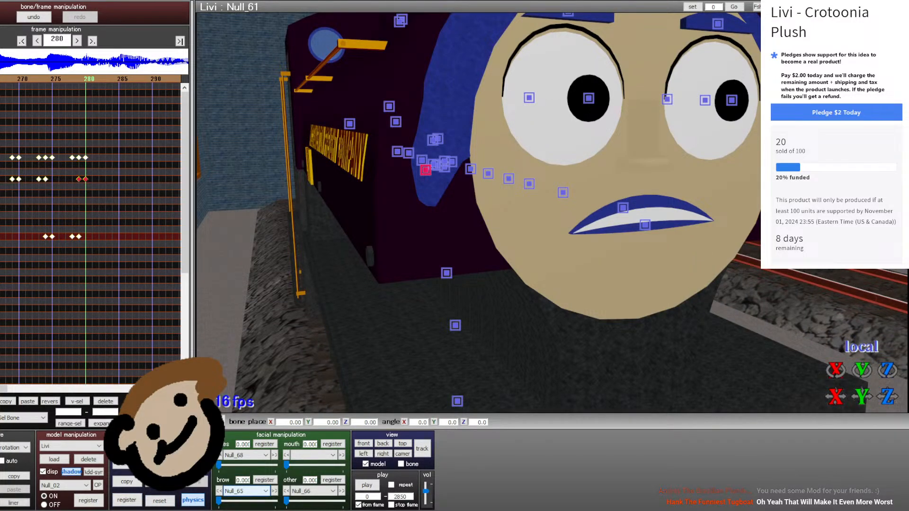
{"action": "left_click", "coordinate": [105, 401]}
{"action": "key", "text": "Left"}
{"action": "left_click", "coordinate": [117, 229]}
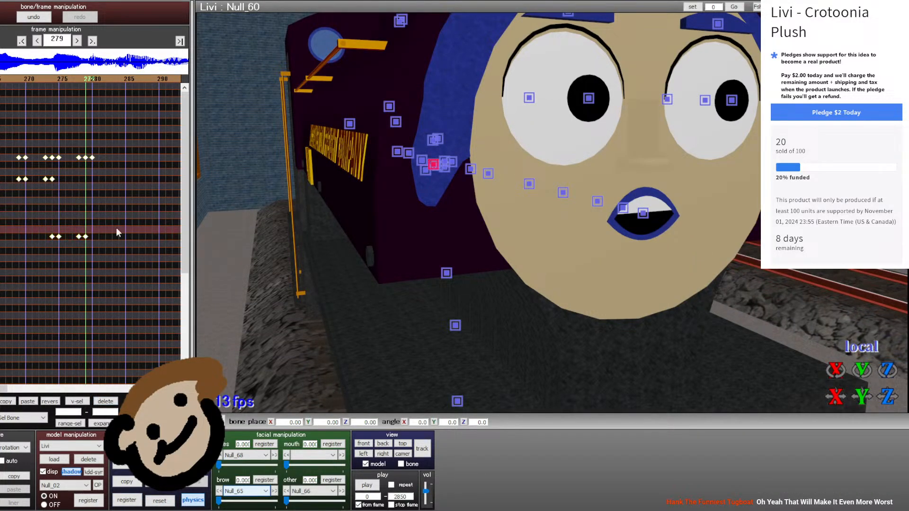
{"action": "left_click", "coordinate": [45, 19]}
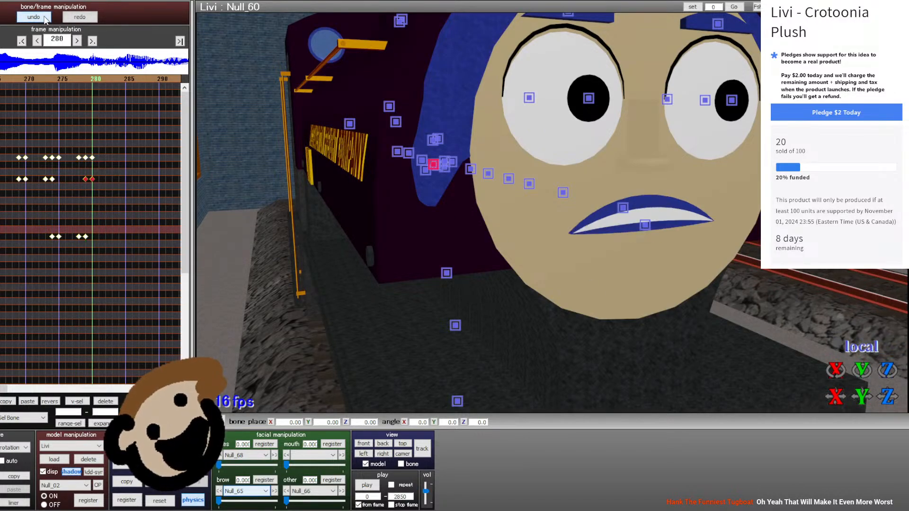
{"action": "left_click", "coordinate": [3, 222]}
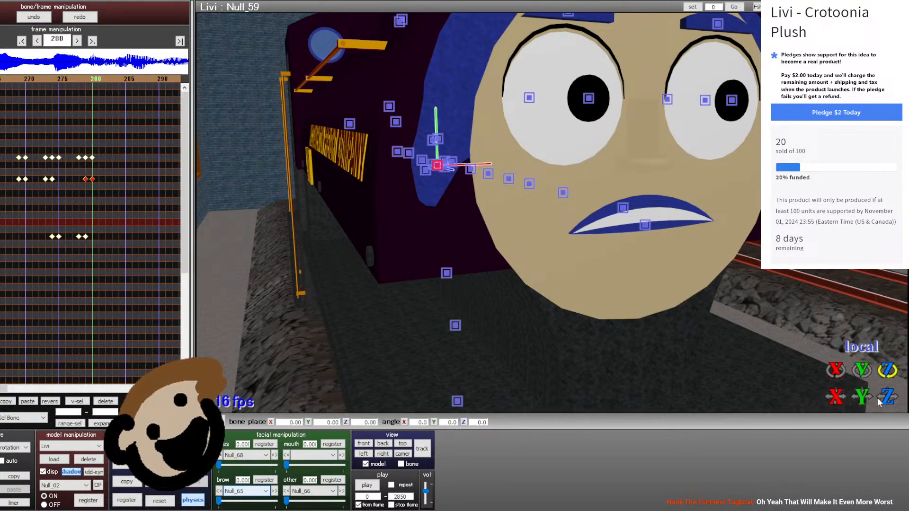
{"action": "left_click_drag", "start_coordinate": [879, 400], "coordinate": [751, 392]}
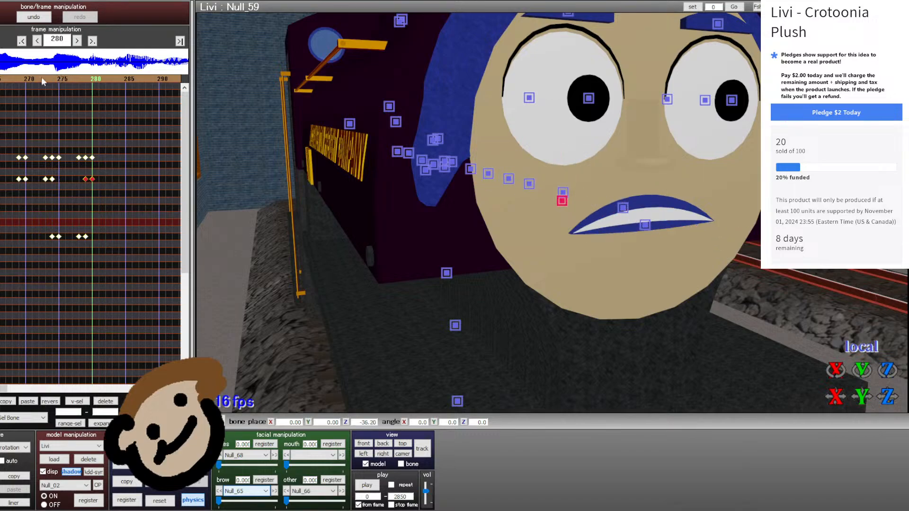
- Step forward through the frames up to 275 to check the mouth shapes against the audio
{"action": "left_click_drag", "start_coordinate": [42, 77], "coordinate": [33, 82]}
{"action": "key", "text": "Right"}
{"action": "key", "text": "Right"}
{"action": "key", "text": "Right"}
{"action": "key", "text": "Right"}
{"action": "key", "text": "Right"}
{"action": "key", "text": "Right"}
{"action": "key", "text": "Right"}
{"action": "key", "text": "Right"}
{"action": "key", "text": "Right"}
{"action": "key", "text": "Right"}
{"action": "key", "text": "Right"}
{"action": "key", "text": "Right"}
{"action": "key", "text": "Right"}
{"action": "key", "text": "Right"}
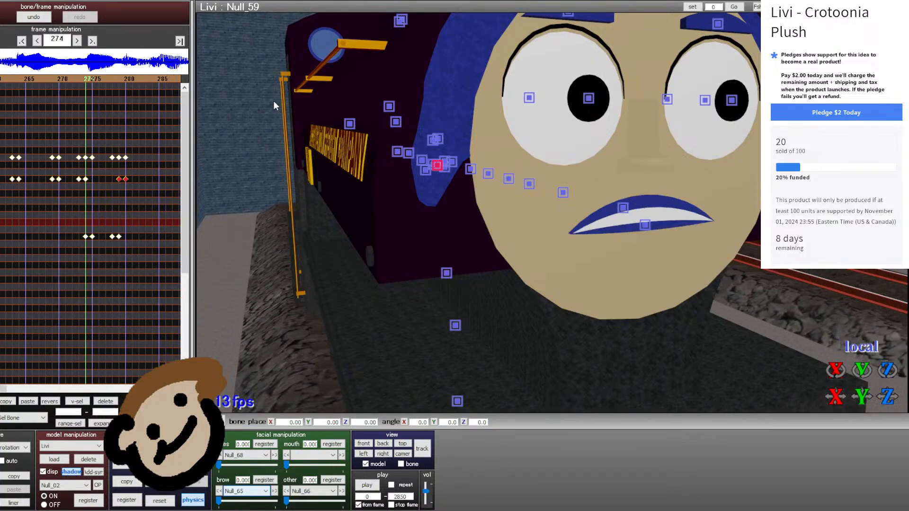
- Move Null_61's keys at frames 278–279 one frame earlier to frames 277–278
{"action": "left_click", "coordinate": [67, 216]}
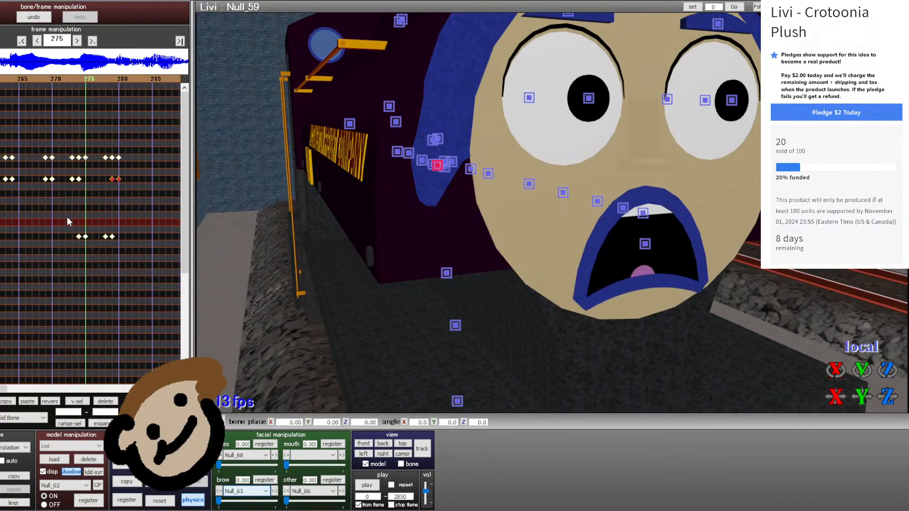
{"action": "left_click_drag", "start_coordinate": [98, 242], "coordinate": [91, 236]}
{"action": "left_click_drag", "start_coordinate": [92, 237], "coordinate": [86, 238]}
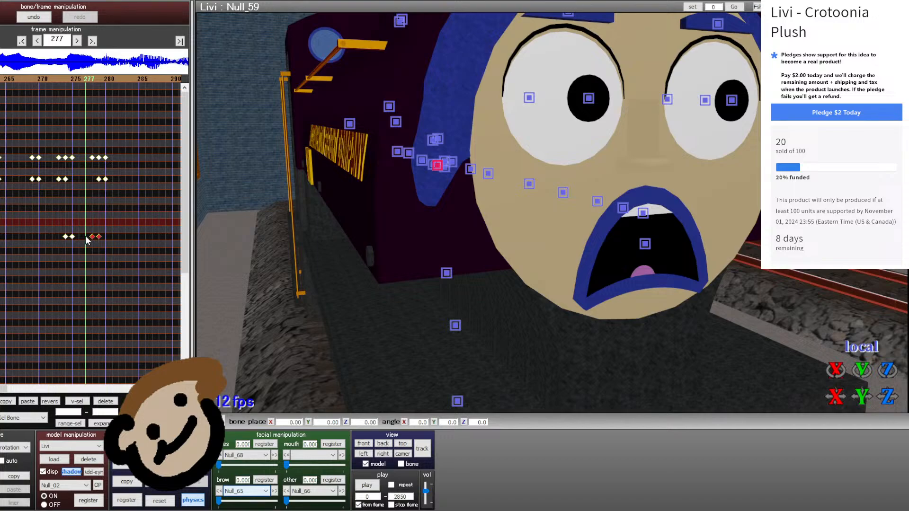
{"action": "key", "text": "Right"}
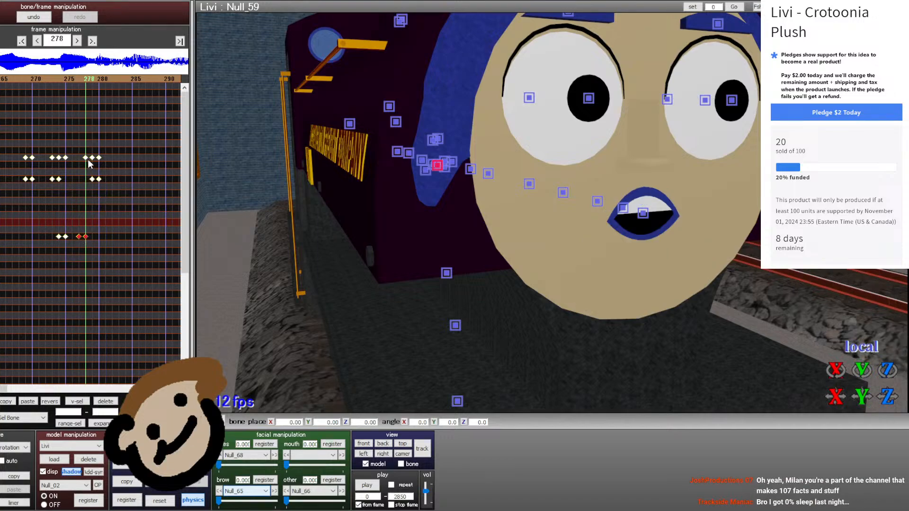
- Reset Null_53's position and register it as a key at frame 275
{"action": "left_click", "coordinate": [2, 157]}
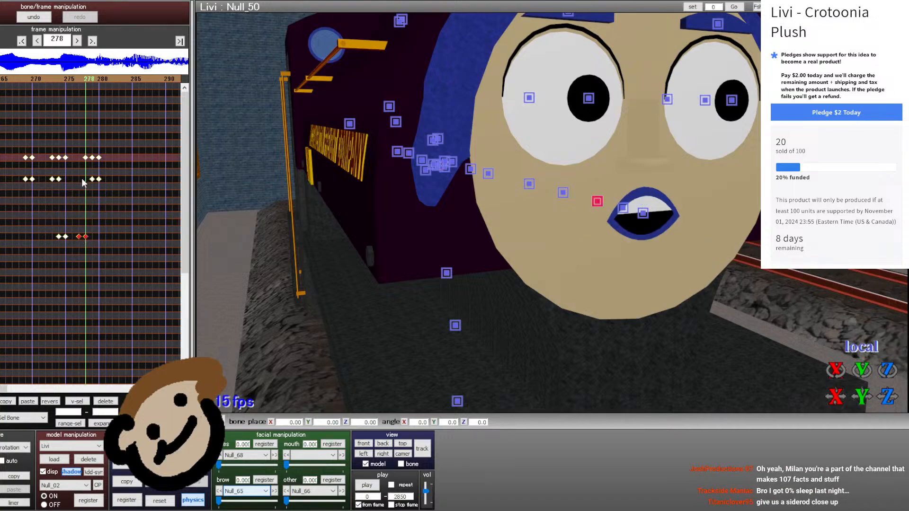
{"action": "left_click", "coordinate": [2, 179]}
{"action": "key", "text": "Left"}
{"action": "key", "text": "Left"}
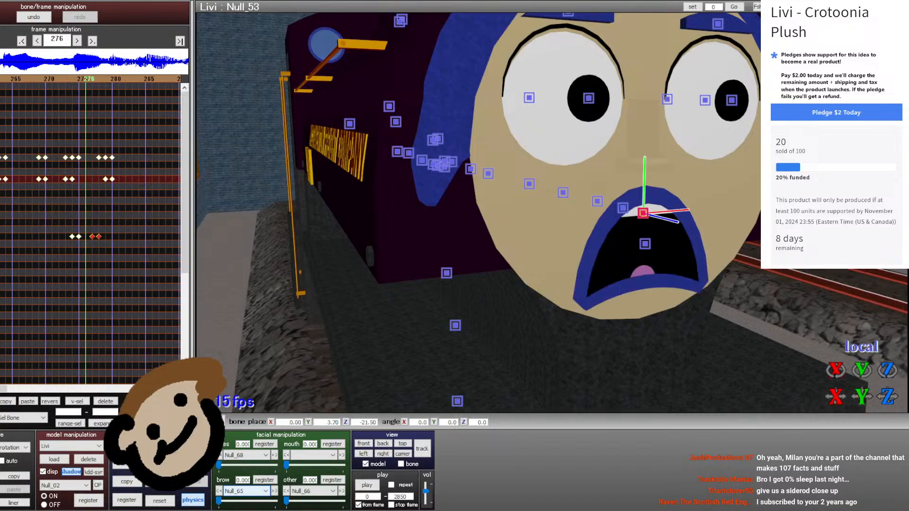
{"action": "key", "text": "Left"}
{"action": "key", "text": "Left"}
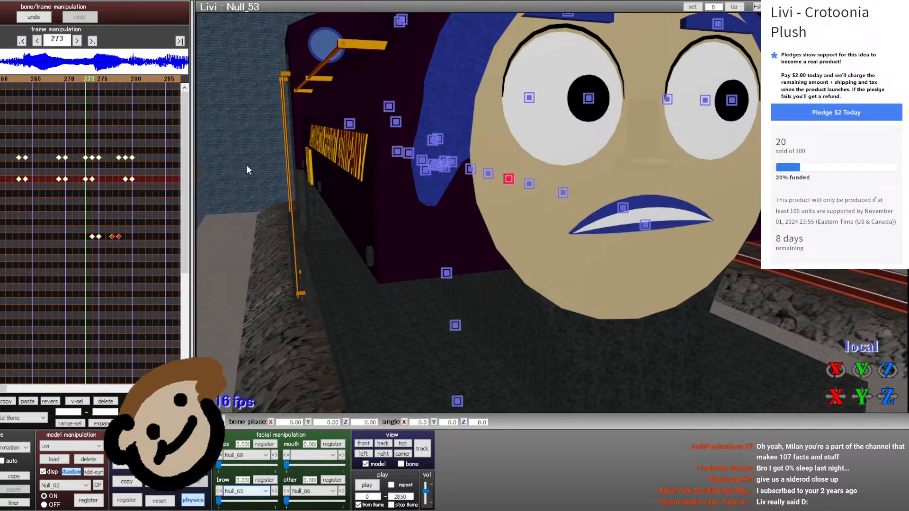
{"action": "key", "text": "Right"}
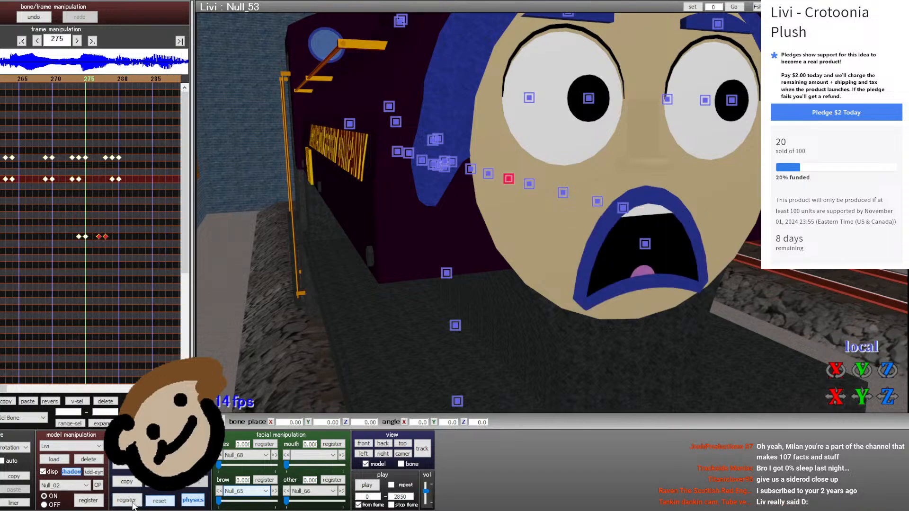
{"action": "key", "text": "Right"}
{"action": "key", "text": "Right"}
{"action": "key", "text": "Right"}
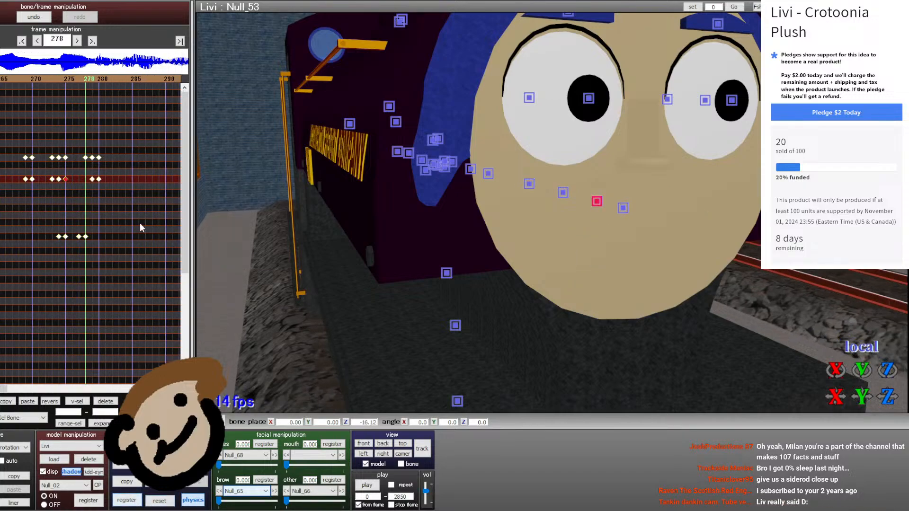
- Delete Null_53's keys at frames 279–280 and Null_50's key at frame 278
{"action": "key", "text": "Right"}
{"action": "key", "text": "Right"}
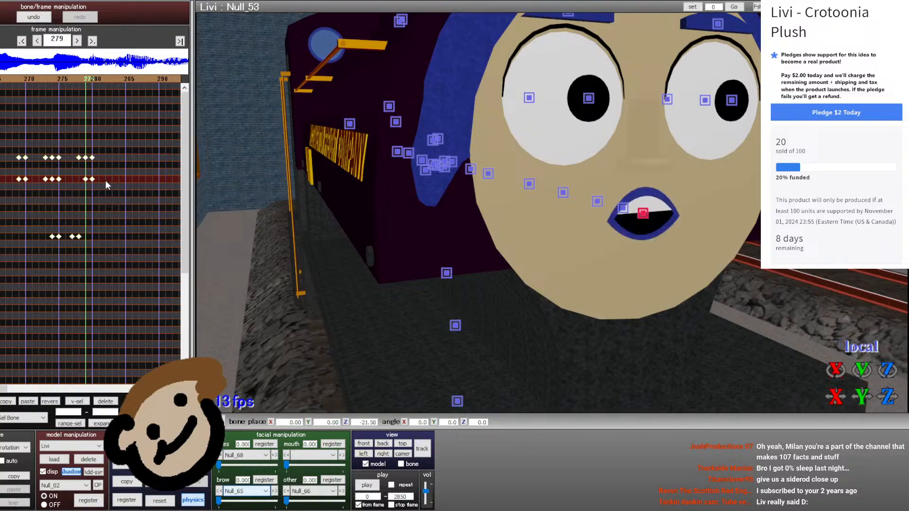
{"action": "left_click_drag", "start_coordinate": [104, 180], "coordinate": [54, 169]}
{"action": "left_click", "coordinate": [91, 181]}
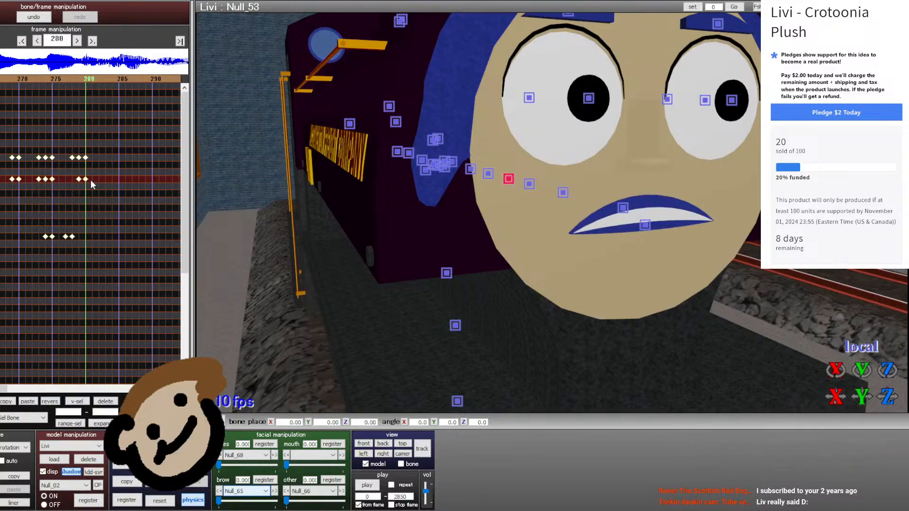
{"action": "left_click", "coordinate": [105, 401]}
{"action": "key", "text": "Left"}
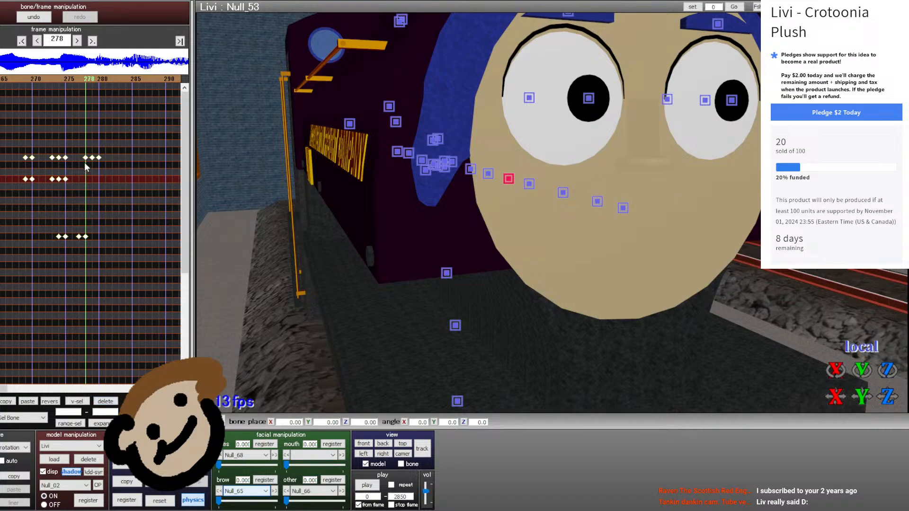
- Find the earlier open-mouth shape around frame 235 and copy Null_62's keys at frames 232–233 and 236–237
{"action": "left_click_drag", "start_coordinate": [44, 76], "coordinate": [36, 79]}
{"action": "left_click", "coordinate": [36, 79]}
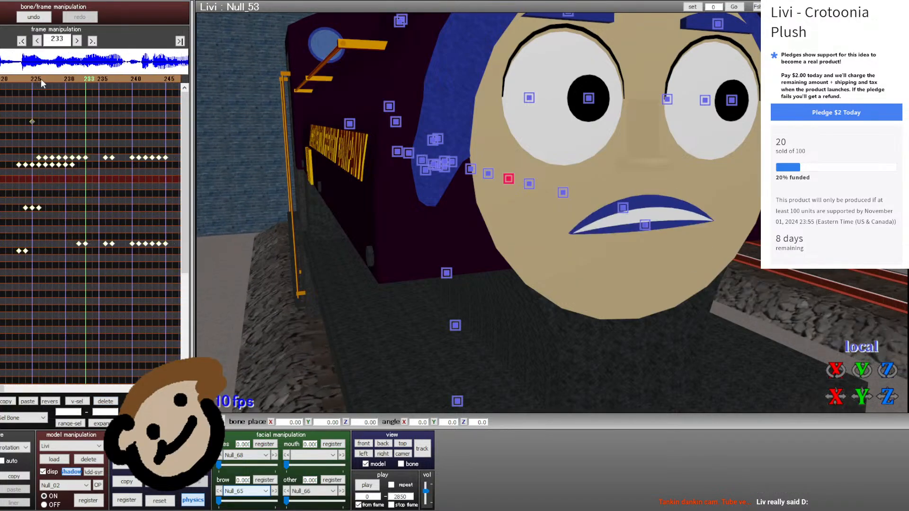
{"action": "key", "text": "Right"}
{"action": "key", "text": "Right"}
{"action": "key", "text": "Right"}
{"action": "key", "text": "Right"}
{"action": "key", "text": "Right"}
{"action": "key", "text": "Right"}
{"action": "key", "text": "Right"}
{"action": "key", "text": "Right"}
{"action": "key", "text": "Left"}
{"action": "key", "text": "Left"}
{"action": "key", "text": "Left"}
{"action": "key", "text": "Left"}
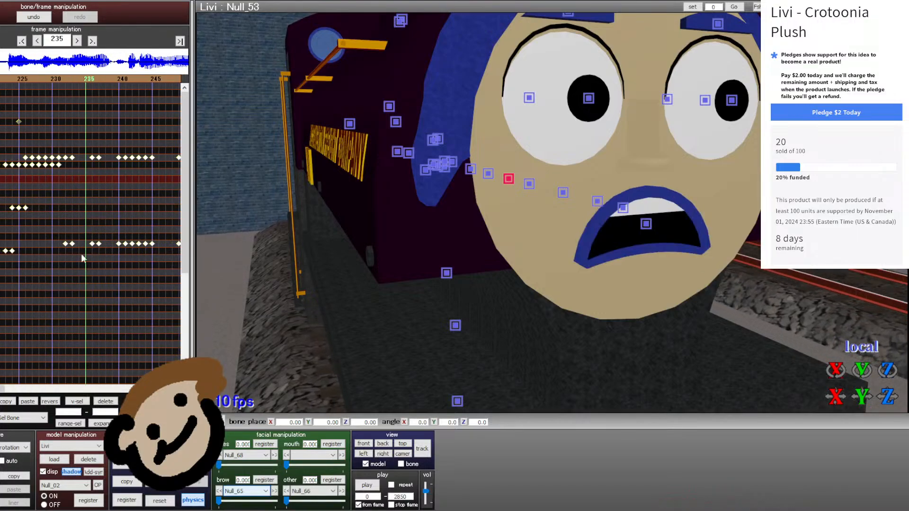
{"action": "left_click", "coordinate": [104, 244]}
{"action": "left_click_drag", "start_coordinate": [63, 236], "coordinate": [112, 257]}
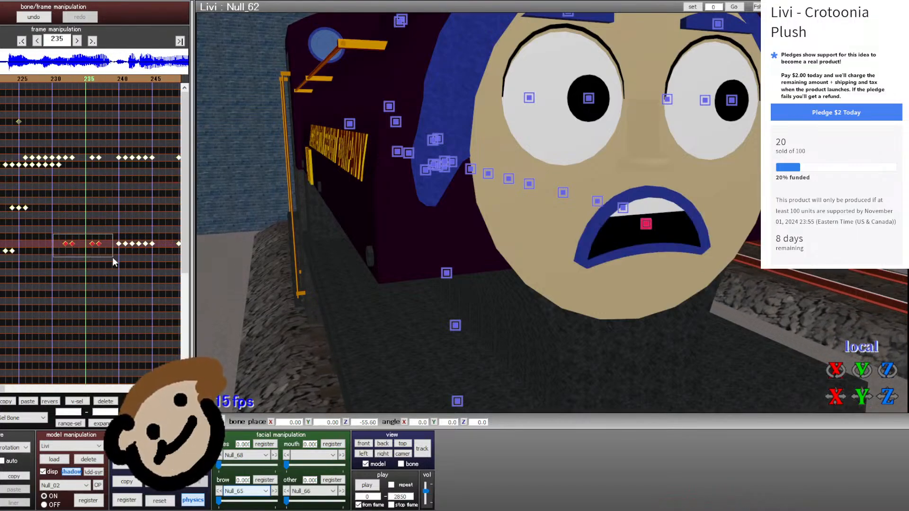
{"action": "left_click", "coordinate": [4, 402]}
- Paste the copied Null_62 keys starting at frame 277 and move the second pair to frames 279–280
{"action": "key", "text": "Right"}
{"action": "key", "text": "Right"}
{"action": "key", "text": "Right"}
{"action": "key", "text": "Right"}
{"action": "key", "text": "Right"}
{"action": "key", "text": "Right"}
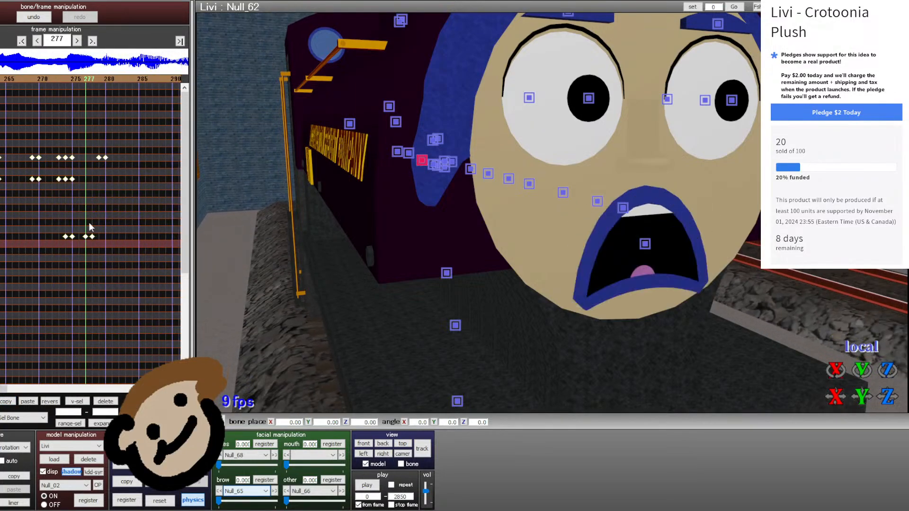
{"action": "left_click", "coordinate": [26, 402]}
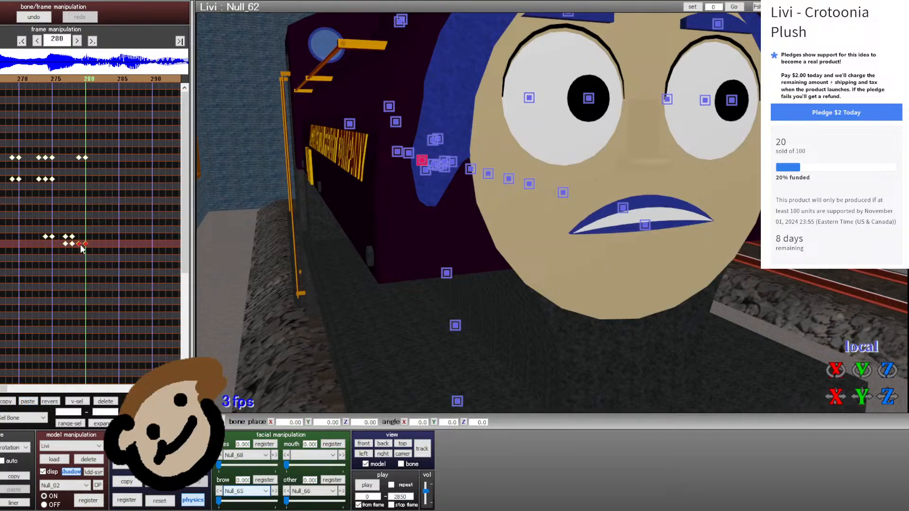
{"action": "left_click", "coordinate": [78, 249]}
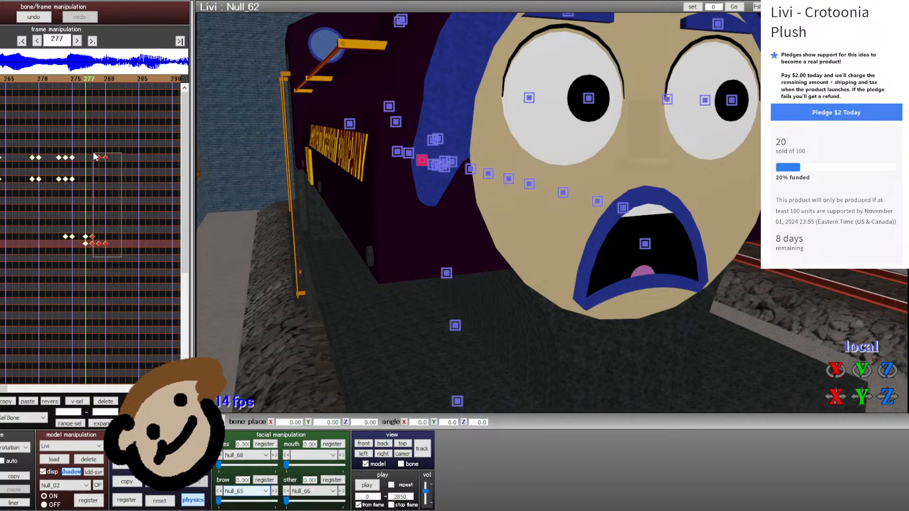
- Shift the Null_50, Null_61 and Null_62 keys at frames 277–280 one frame earlier, and check the frames up to 279
{"action": "left_click_drag", "start_coordinate": [94, 156], "coordinate": [87, 190]}
{"action": "left_click_drag", "start_coordinate": [86, 239], "coordinate": [83, 239]}
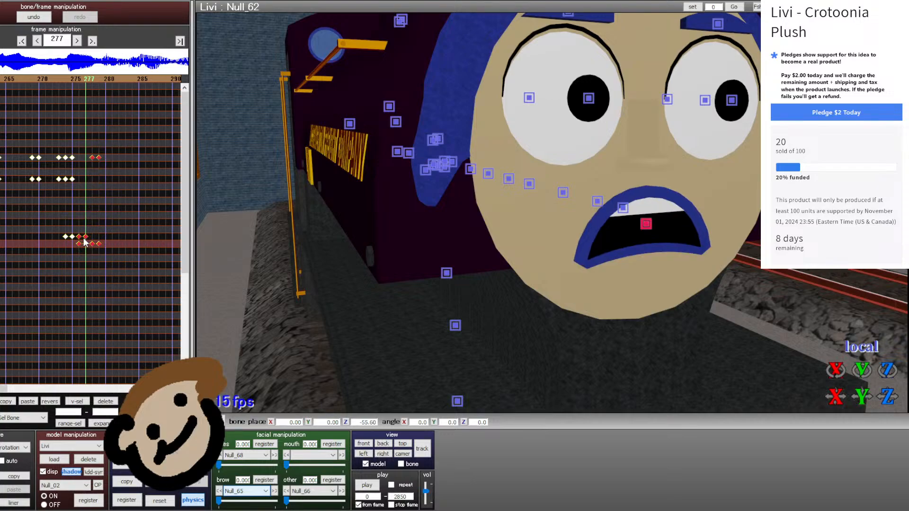
{"action": "key", "text": "Right"}
{"action": "key", "text": "Right"}
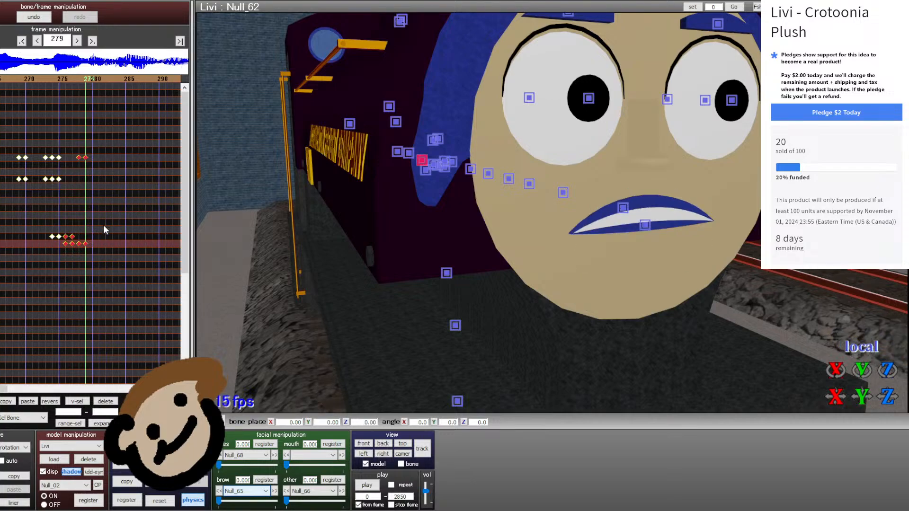
- Extend Null_62's keys through frame 282 and try pasting Null_50's keys from frames 274–275 and 278–279 at frame 279
{"action": "left_click", "coordinate": [27, 402]}
{"action": "left_click_drag", "start_coordinate": [97, 168], "coordinate": [35, 166]}
{"action": "key", "text": "Right"}
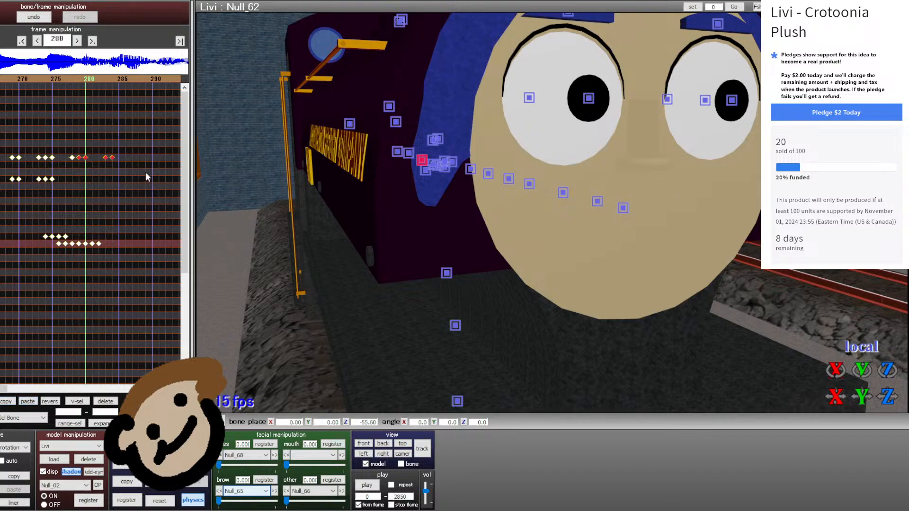
{"action": "left_click", "coordinate": [44, 16]}
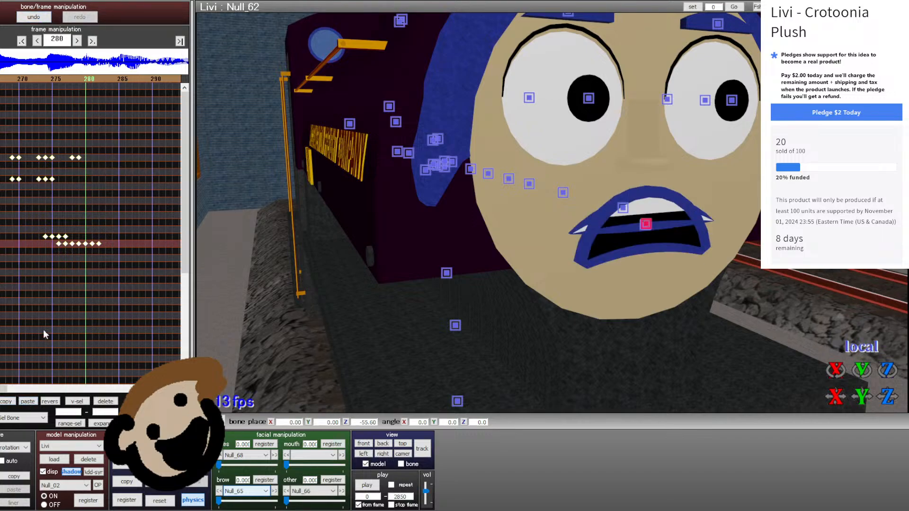
- Paste the copied Null_50 keys starting at frame 280 and move the second pair to frames 282–283
{"action": "left_click", "coordinate": [28, 402]}
{"action": "key", "text": "Right"}
{"action": "key", "text": "Right"}
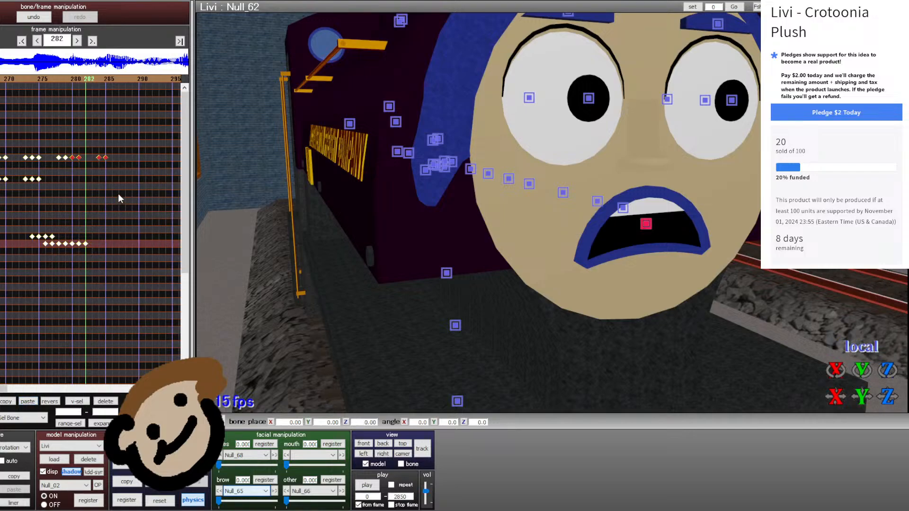
{"action": "left_click_drag", "start_coordinate": [111, 168], "coordinate": [96, 158]}
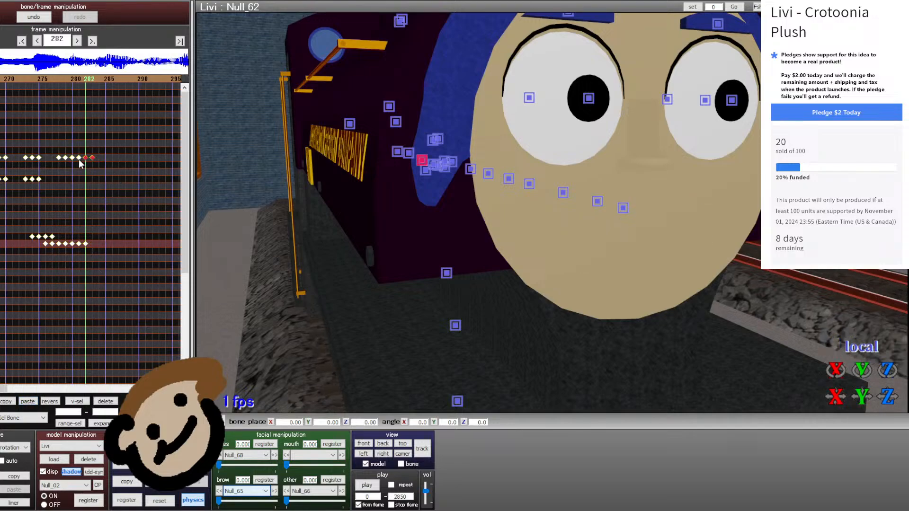
- Delete Null_50's key at frame 280 and shift its keys at frames 281–283 one frame earlier
{"action": "key", "text": "Left"}
{"action": "left_click", "coordinate": [92, 244]}
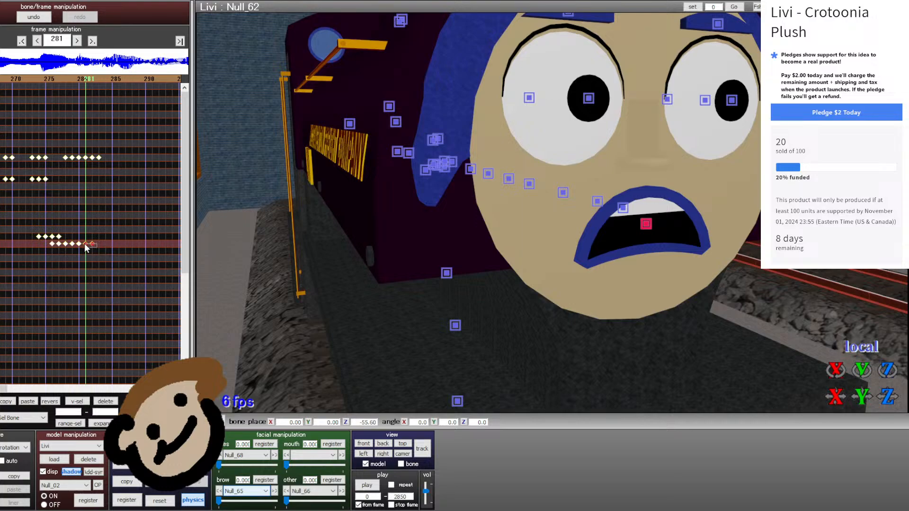
{"action": "key", "text": "Left"}
{"action": "key", "text": "Left"}
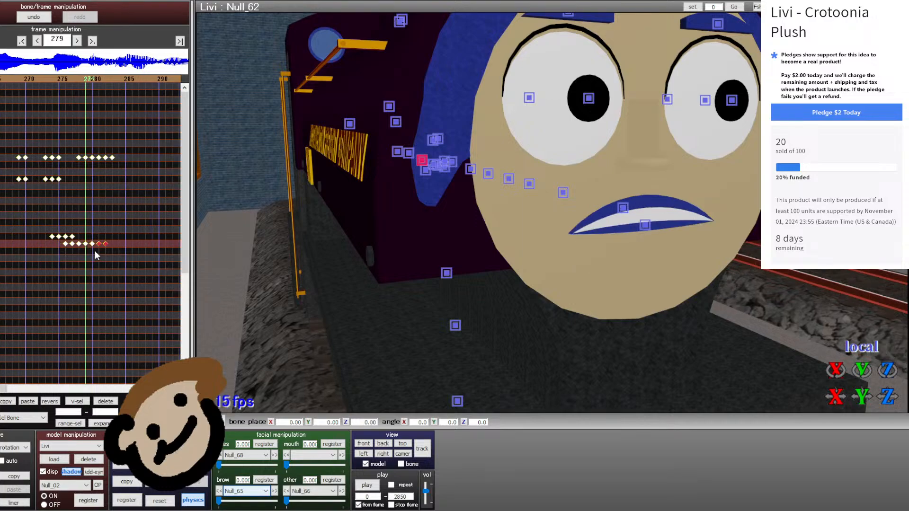
{"action": "key", "text": "Right"}
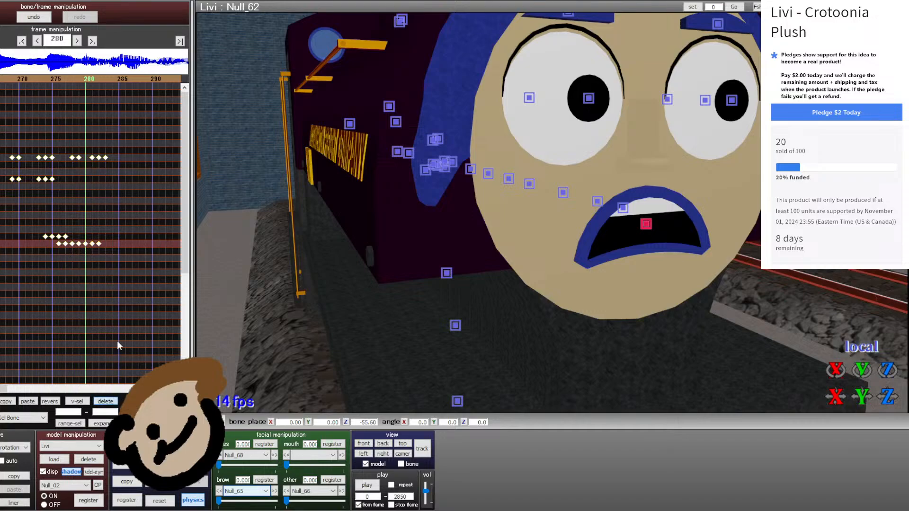
{"action": "left_click_drag", "start_coordinate": [117, 153], "coordinate": [87, 161]}
{"action": "key", "text": "Right"}
{"action": "key", "text": "Right"}
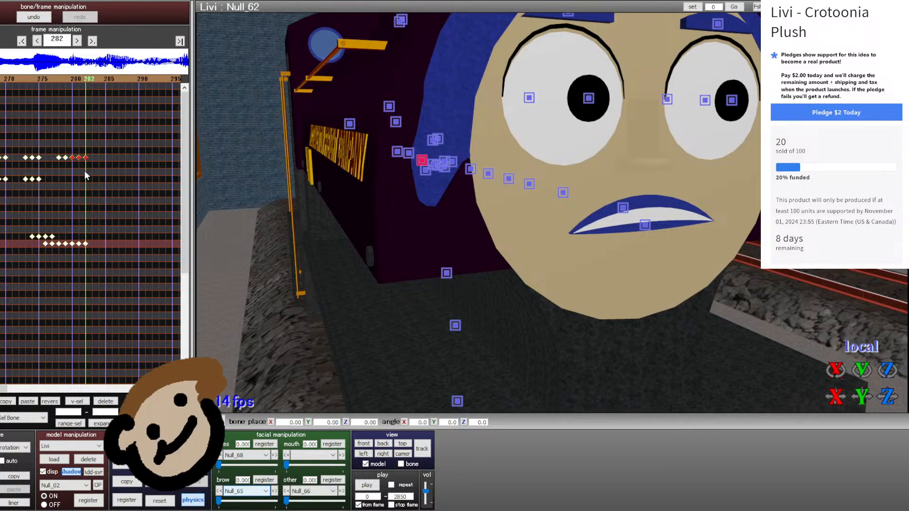
{"action": "key", "text": "Right"}
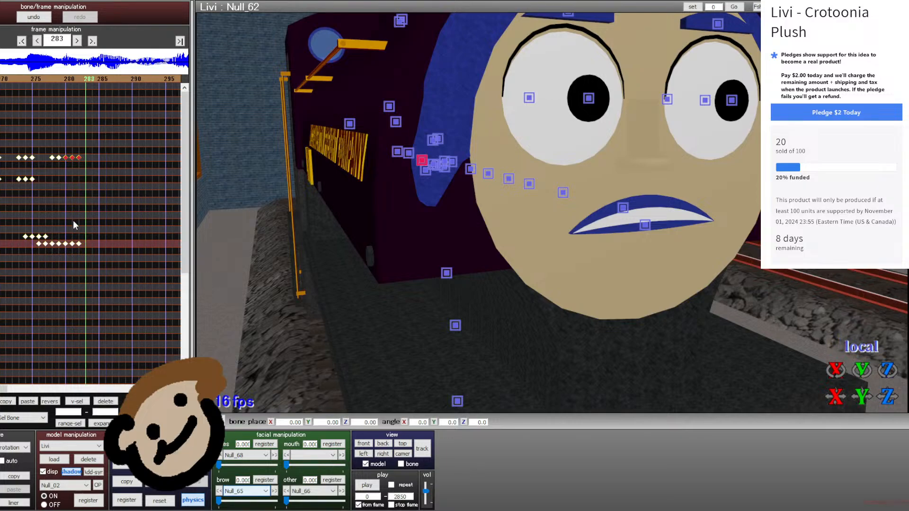
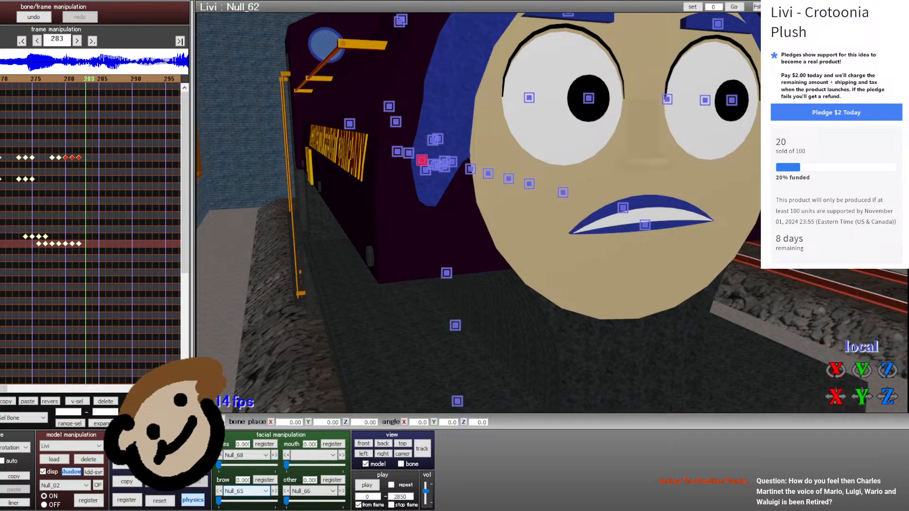
- Check the mouth shapes frame by frame between frames 279 and 283
{"action": "key", "text": "Left"}
{"action": "key", "text": "Left"}
{"action": "key", "text": "Left"}
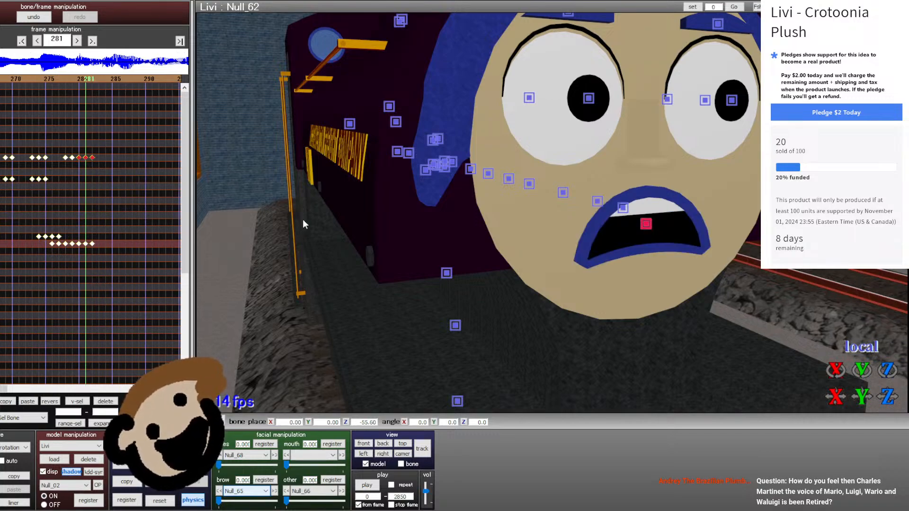
{"action": "key", "text": "Left"}
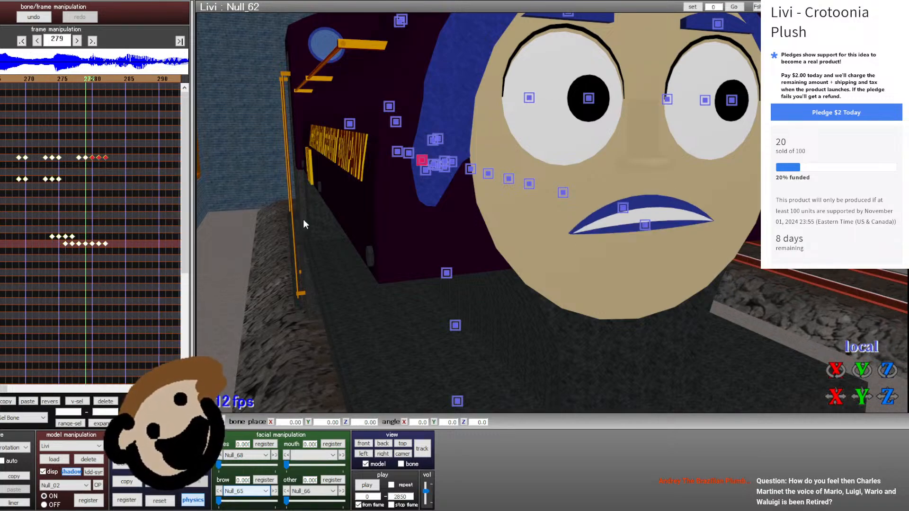
{"action": "key", "text": "Right"}
{"action": "key", "text": "Right"}
{"action": "key", "text": "Right"}
{"action": "key", "text": "Right"}
{"action": "key", "text": "Right"}
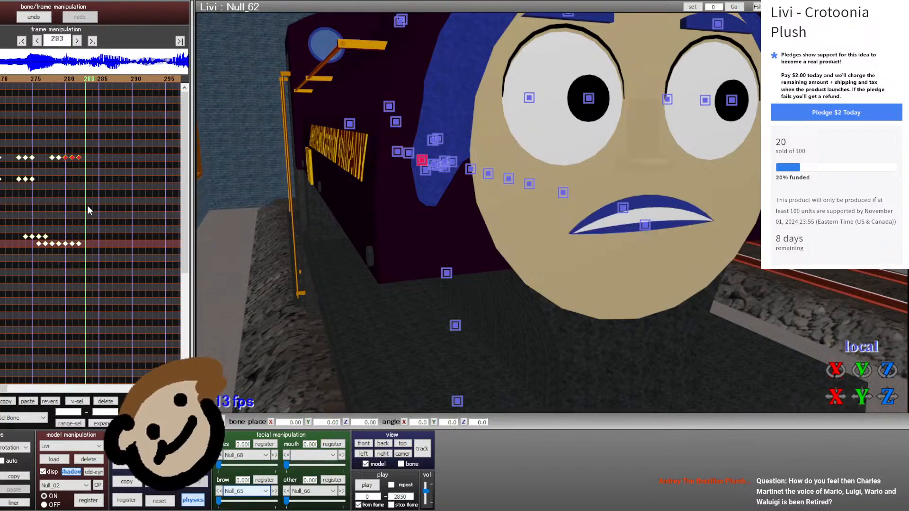
- Copy Null_61's keys at frames 274–277 and paste them starting at frame 284
{"action": "key", "text": "Left"}
{"action": "key", "text": "Left"}
{"action": "key", "text": "Left"}
{"action": "key", "text": "Left"}
{"action": "key", "text": "Left"}
{"action": "key", "text": "Left"}
{"action": "key", "text": "Left"}
{"action": "key", "text": "Left"}
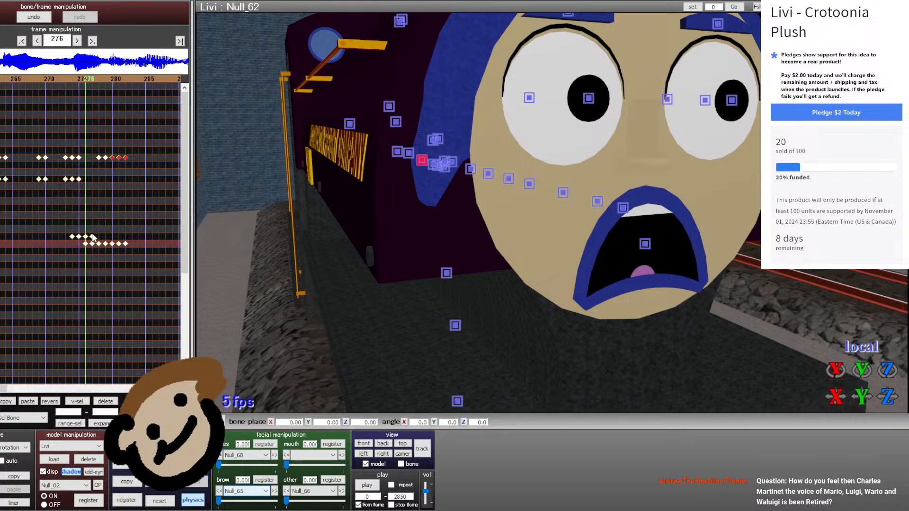
{"action": "key", "text": "Right"}
{"action": "key", "text": "Right"}
{"action": "key", "text": "Right"}
{"action": "key", "text": "Right"}
{"action": "key", "text": "Right"}
{"action": "key", "text": "Right"}
{"action": "key", "text": "Right"}
{"action": "key", "text": "Right"}
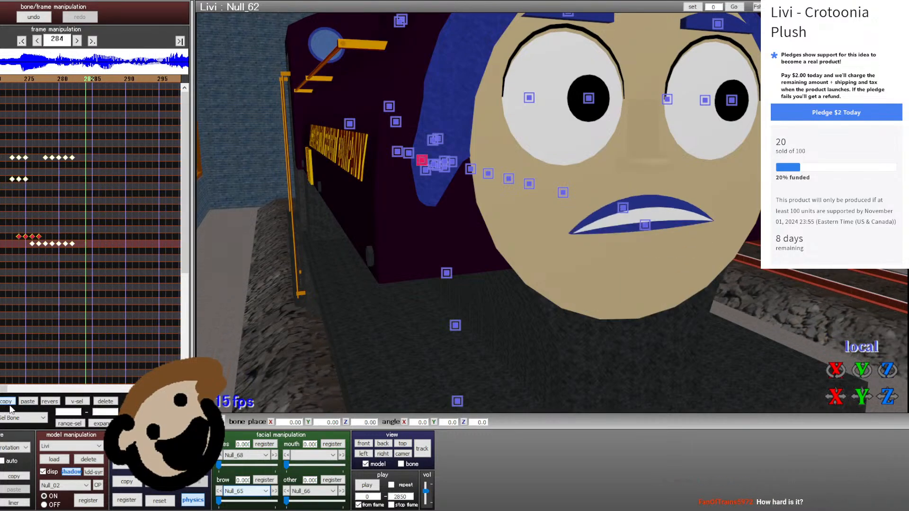
{"action": "left_click", "coordinate": [26, 403]}
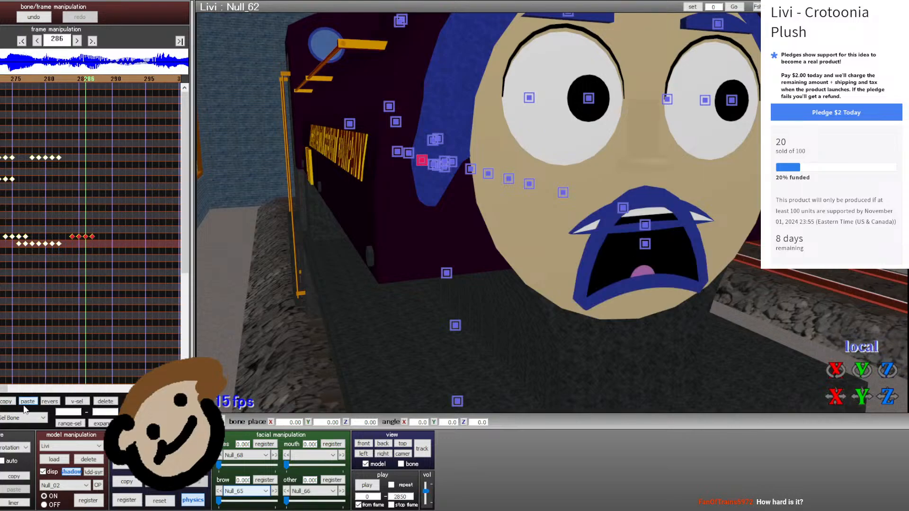
- Copy Null_50's keys at frames 279–282 and paste them starting at frame 284
{"action": "left_click_drag", "start_coordinate": [81, 164], "coordinate": [51, 157]}
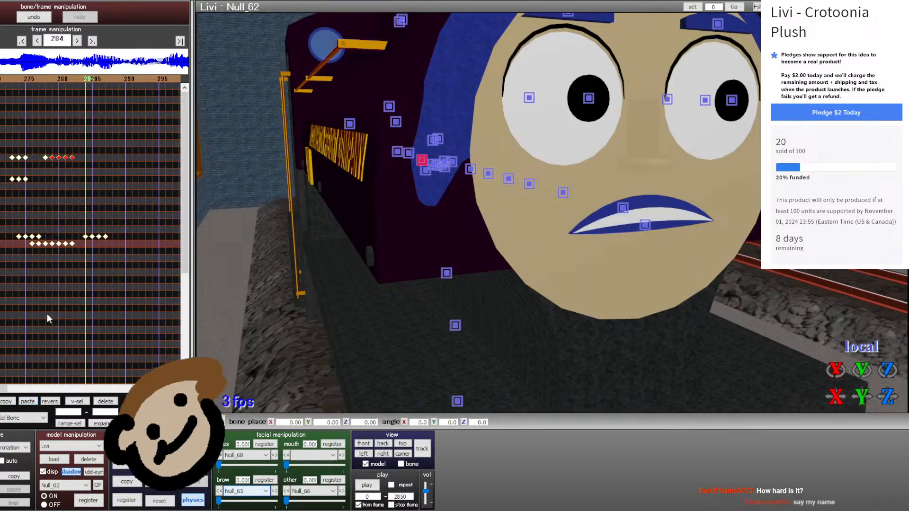
{"action": "key", "text": "Right"}
{"action": "key", "text": "Right"}
{"action": "key", "text": "Right"}
{"action": "key", "text": "Right"}
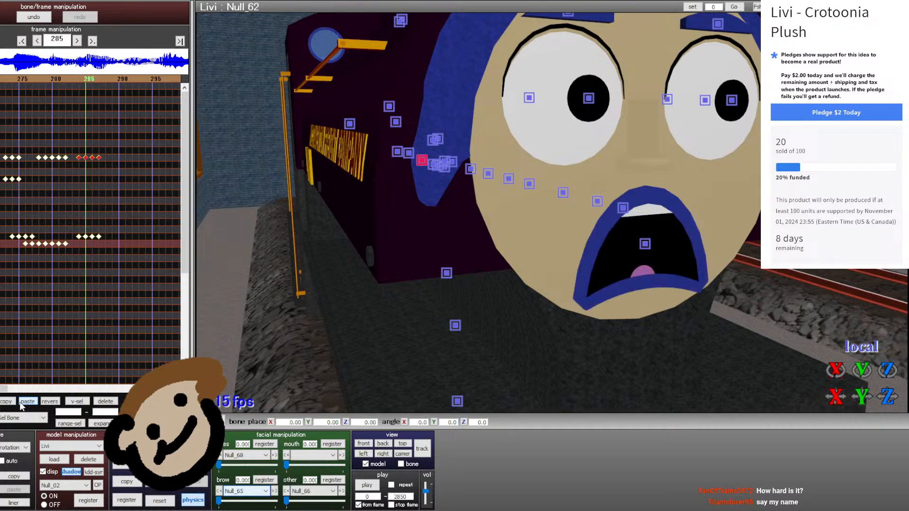
{"action": "key", "text": "Right"}
{"action": "key", "text": "Right"}
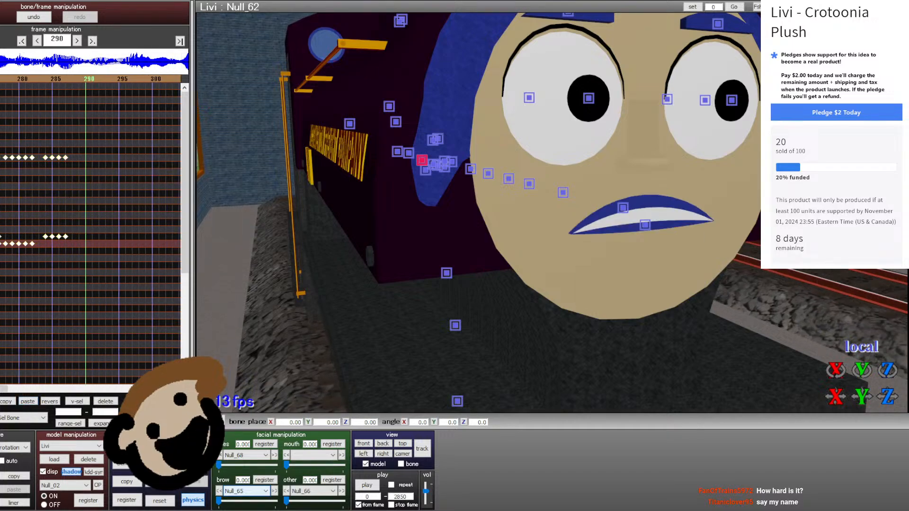
- Find the earlier slightly open mouth shape around frame 258 and copy Null_50's keys at frames 258–259 and Null_51's at frames 256–259
{"action": "left_click", "coordinate": [1, 79]}
{"action": "left_click", "coordinate": [1, 78]}
{"action": "key", "text": "Right"}
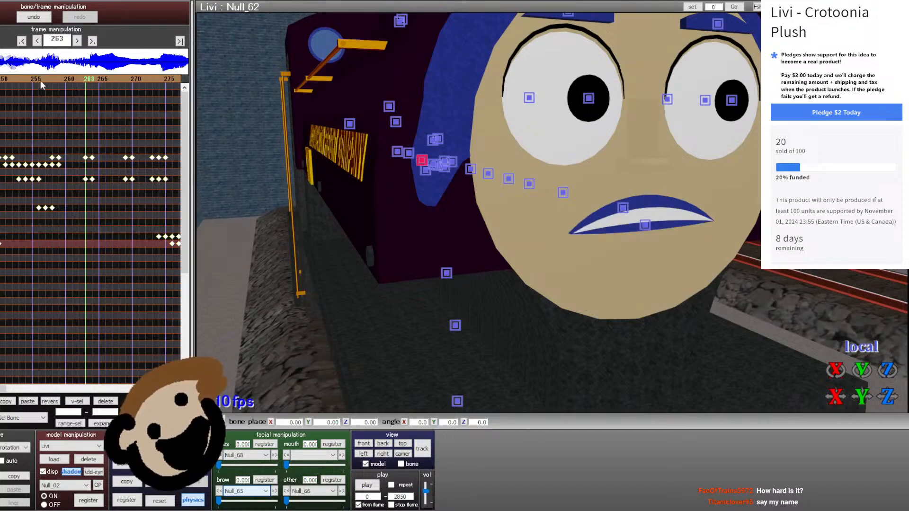
{"action": "key", "text": "Left"}
{"action": "key", "text": "Left"}
{"action": "key", "text": "Left"}
{"action": "key", "text": "Left"}
{"action": "key", "text": "Left"}
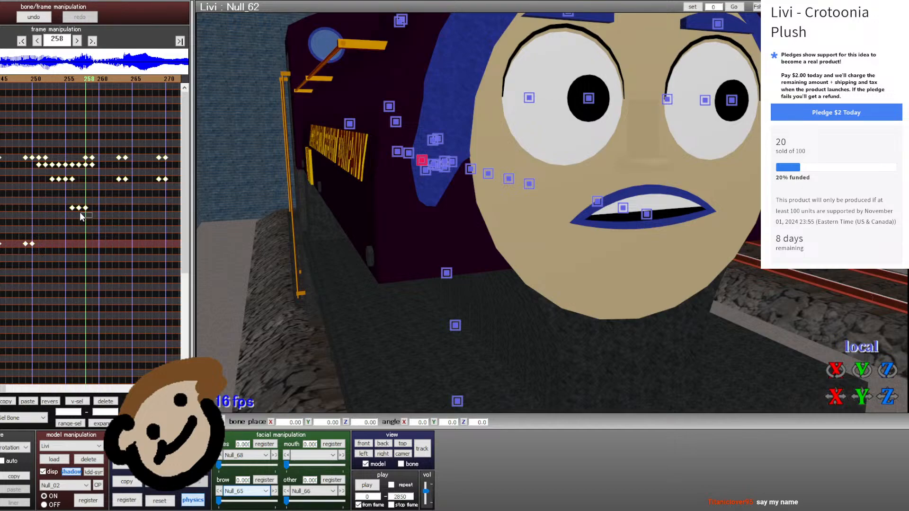
{"action": "left_click_drag", "start_coordinate": [73, 156], "coordinate": [72, 155]}
{"action": "key", "text": "Right"}
{"action": "key", "text": "Right"}
{"action": "key", "text": "Right"}
{"action": "key", "text": "Right"}
{"action": "key", "text": "Right"}
{"action": "key", "text": "Right"}
{"action": "key", "text": "Right"}
{"action": "key", "text": "Right"}
{"action": "key", "text": "Right"}
{"action": "key", "text": "Right"}
{"action": "key", "text": "Right"}
{"action": "key", "text": "Right"}
{"action": "key", "text": "Right"}
{"action": "key", "text": "Right"}
{"action": "key", "text": "Right"}
{"action": "key", "text": "Right"}
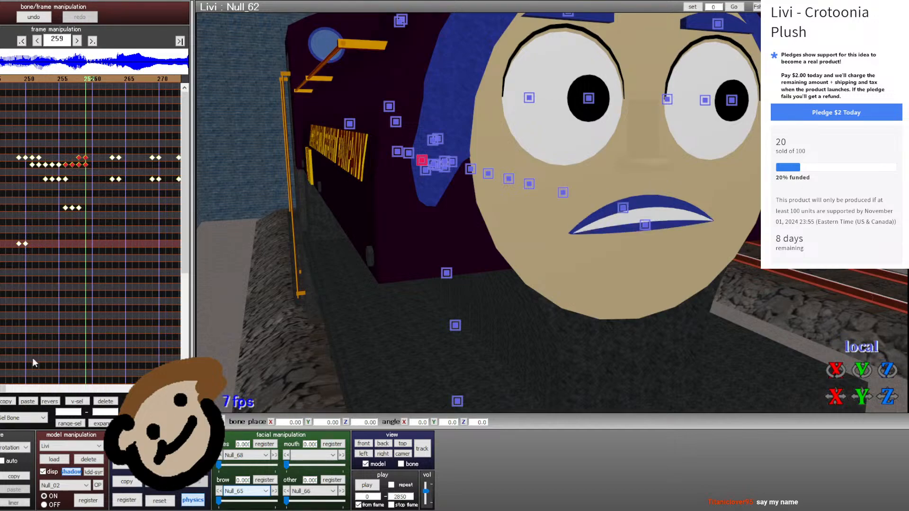
{"action": "left_click", "coordinate": [6, 402]}
- Paste the copied Null_50 and Null_51 keys starting at frame 290 and check the mouth up to frame 292
{"action": "key", "text": "Right"}
{"action": "key", "text": "Right"}
{"action": "key", "text": "Right"}
{"action": "key", "text": "Right"}
{"action": "key", "text": "Right"}
{"action": "key", "text": "Right"}
{"action": "key", "text": "Right"}
{"action": "key", "text": "Right"}
{"action": "key", "text": "Right"}
{"action": "key", "text": "Right"}
{"action": "key", "text": "Right"}
{"action": "key", "text": "Right"}
{"action": "key", "text": "Right"}
{"action": "key", "text": "Right"}
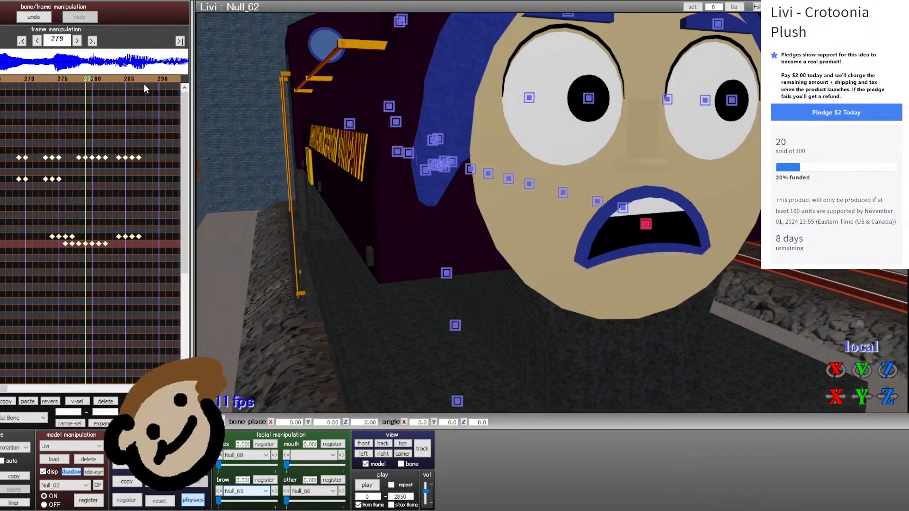
{"action": "key", "text": "Right"}
{"action": "key", "text": "Right"}
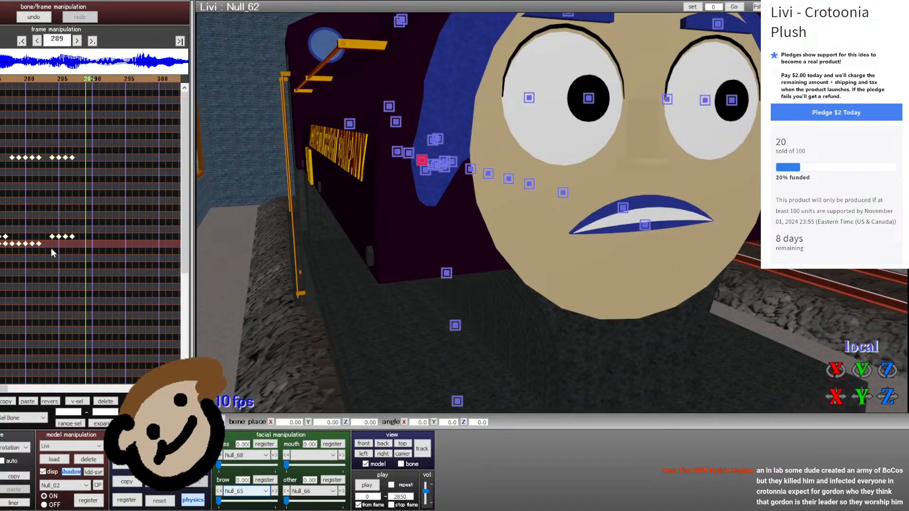
{"action": "left_click", "coordinate": [28, 402]}
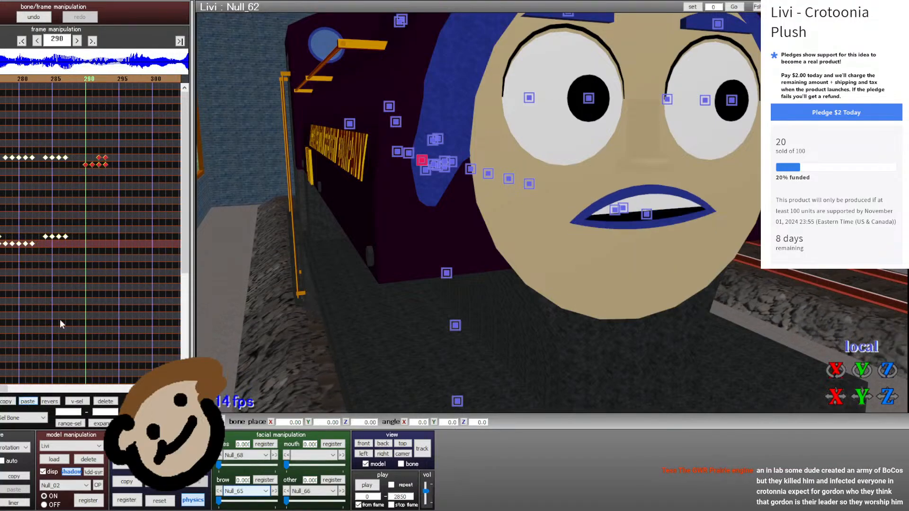
{"action": "key", "text": "Right"}
{"action": "key", "text": "Right"}
- Replace Null_51's keys at frames 290 and 291 with copied keys, using its frame 293 key at frame 290
{"action": "left_click_drag", "start_coordinate": [76, 166], "coordinate": [79, 170]}
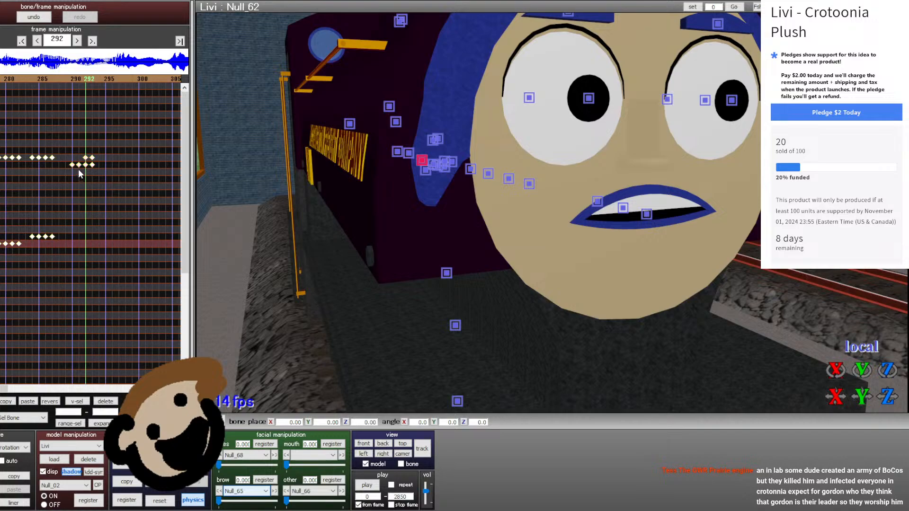
{"action": "key", "text": "Left"}
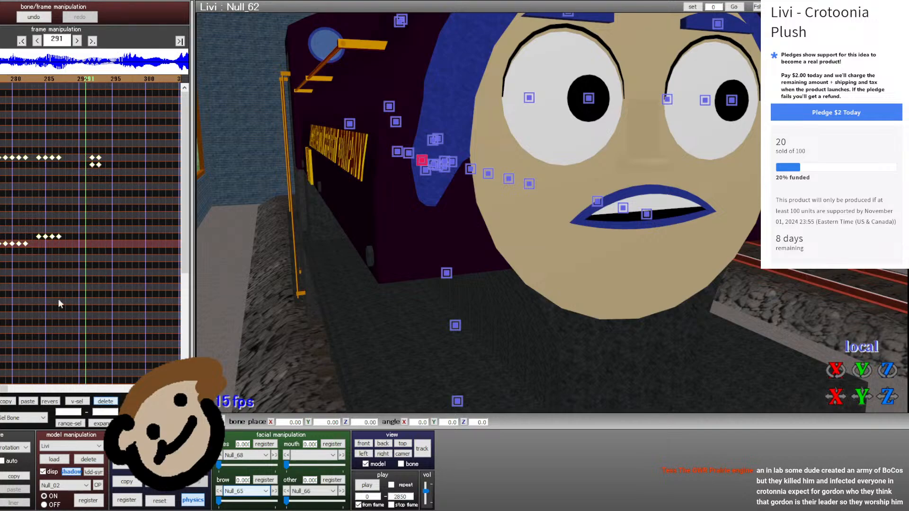
{"action": "left_click", "coordinate": [23, 401]}
{"action": "key", "text": "Left"}
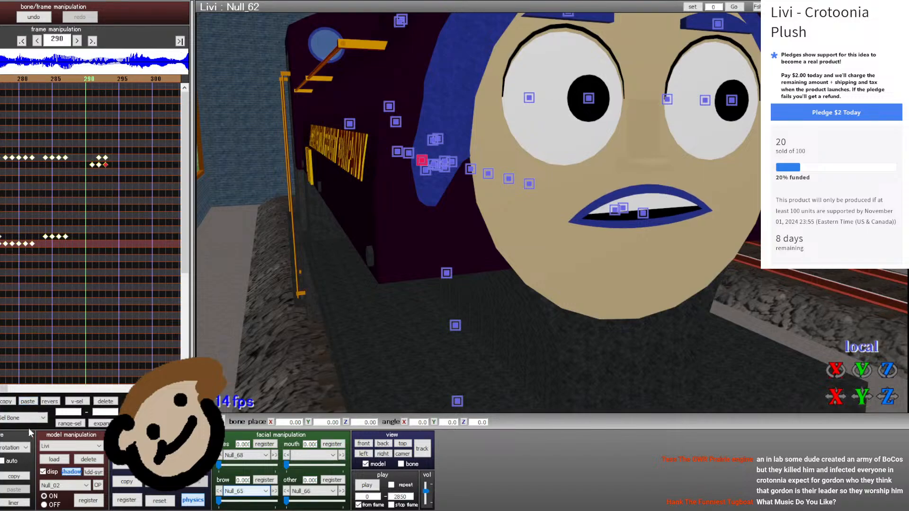
{"action": "left_click", "coordinate": [27, 402]}
{"action": "key", "text": "Right"}
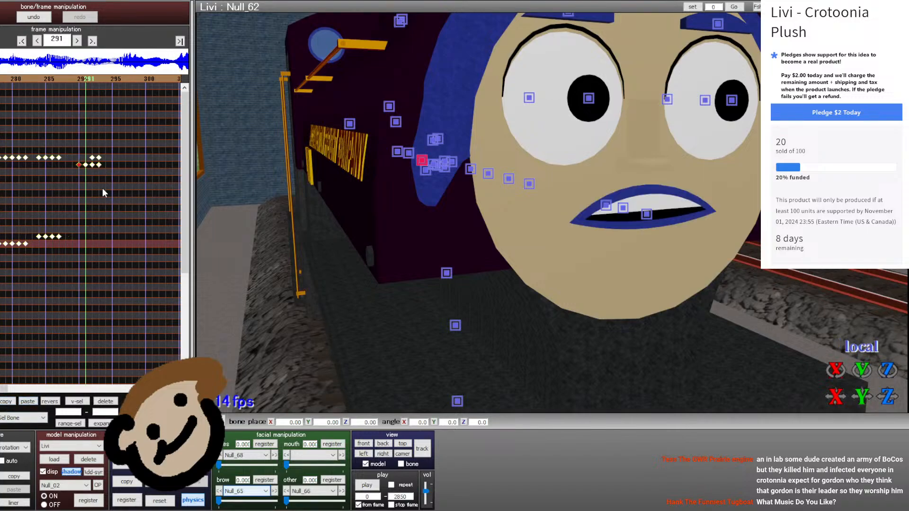
- Try pasting Null_50's keys from frames 286–287 at frame 290
{"action": "key", "text": "Left"}
{"action": "left_click_drag", "start_coordinate": [73, 153], "coordinate": [60, 162]}
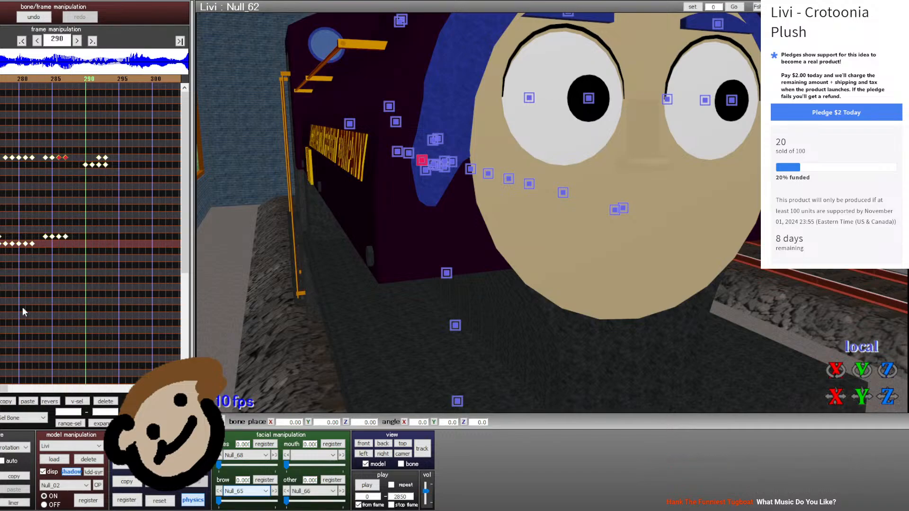
{"action": "left_click", "coordinate": [27, 402]}
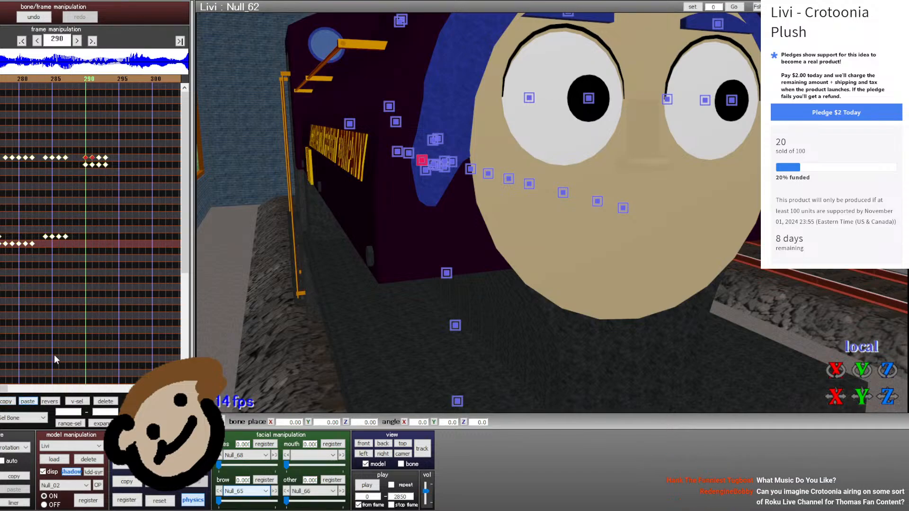
{"action": "key", "text": "Delete"}
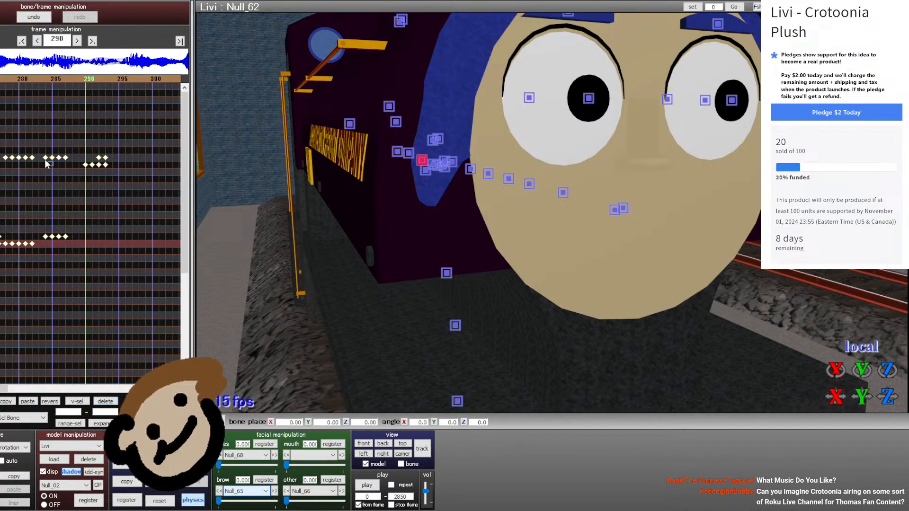
- Paste Null_50's keys from frames 284–285 at frame 290 and check the mouth through frame 292
{"action": "left_click", "coordinate": [27, 402]}
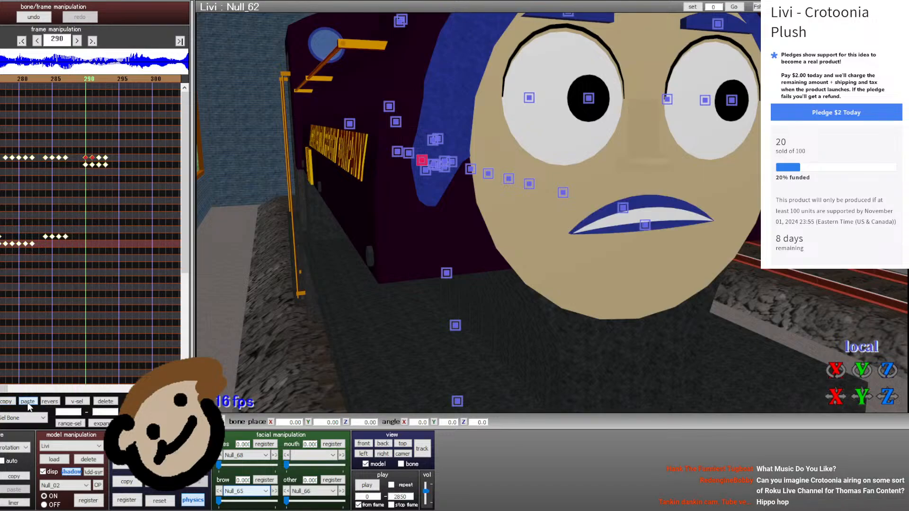
{"action": "key", "text": "Right"}
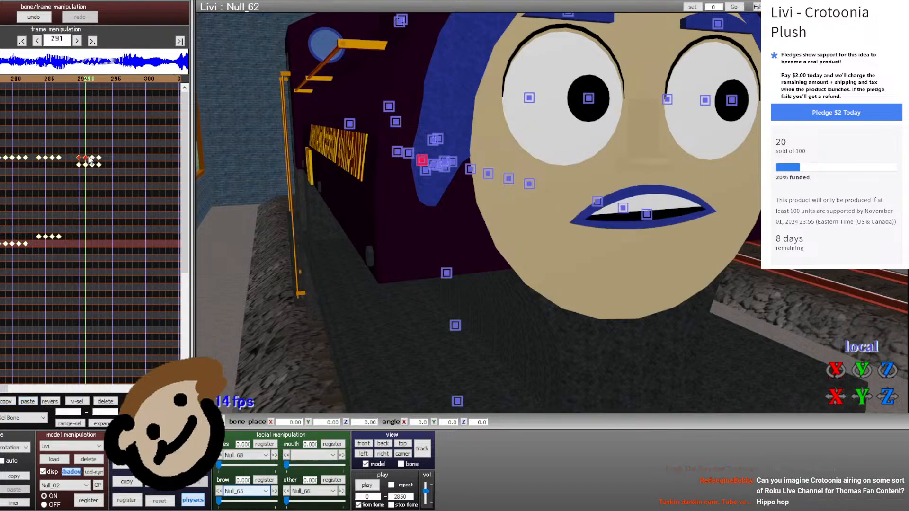
{"action": "key", "text": "Right"}
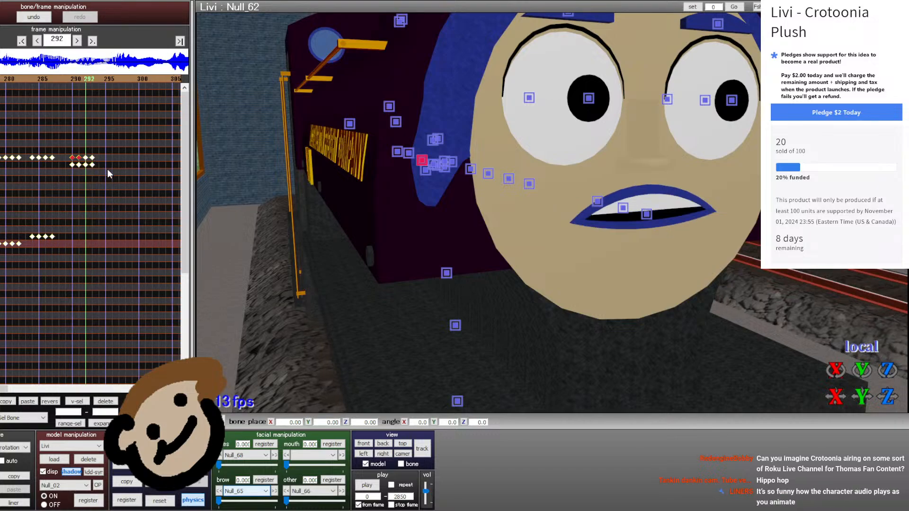
- Shift the Null_50 and Null_51 keys at frames 292–293 one frame later and check the mouth through frame 295
{"action": "left_click_drag", "start_coordinate": [105, 169], "coordinate": [72, 154]}
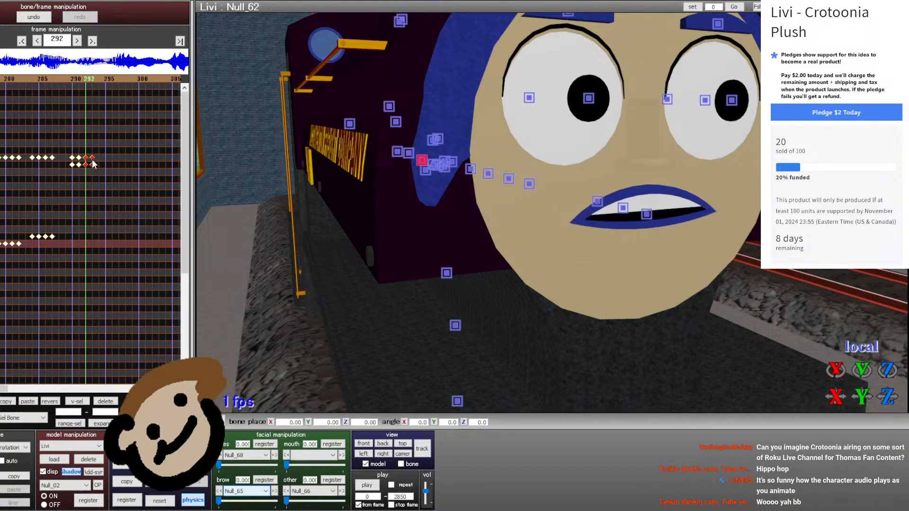
{"action": "left_click_drag", "start_coordinate": [94, 163], "coordinate": [98, 165]}
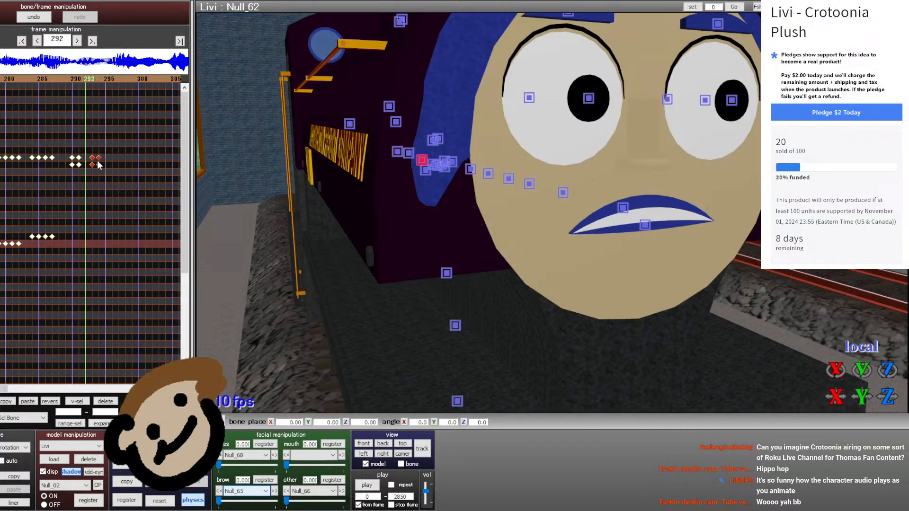
{"action": "key", "text": "Left"}
{"action": "key", "text": "Left"}
{"action": "key", "text": "Left"}
{"action": "key", "text": "Left"}
{"action": "key", "text": "Left"}
{"action": "key", "text": "Left"}
{"action": "key", "text": "Left"}
{"action": "key", "text": "Right"}
{"action": "key", "text": "Right"}
{"action": "key", "text": "Right"}
{"action": "key", "text": "Right"}
{"action": "key", "text": "Right"}
{"action": "key", "text": "Right"}
{"action": "key", "text": "Right"}
{"action": "key", "text": "Right"}
{"action": "key", "text": "Right"}
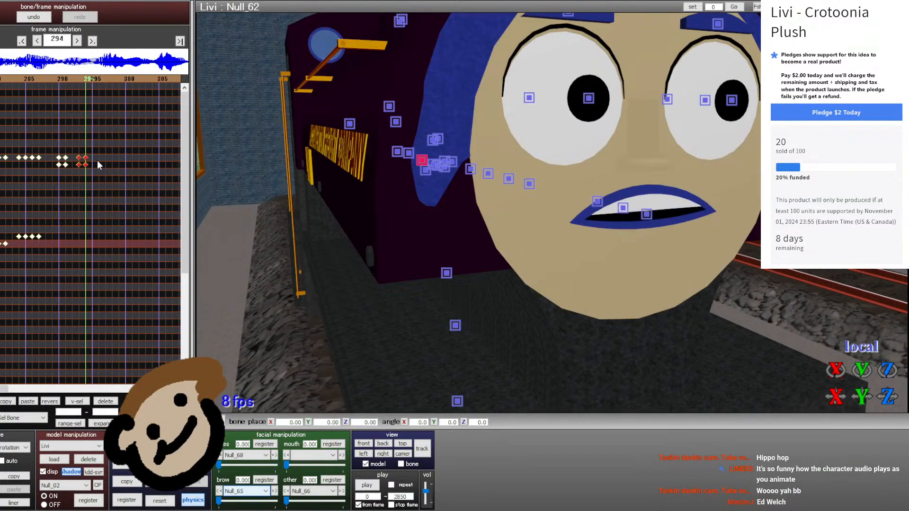
{"action": "key", "text": "Right"}
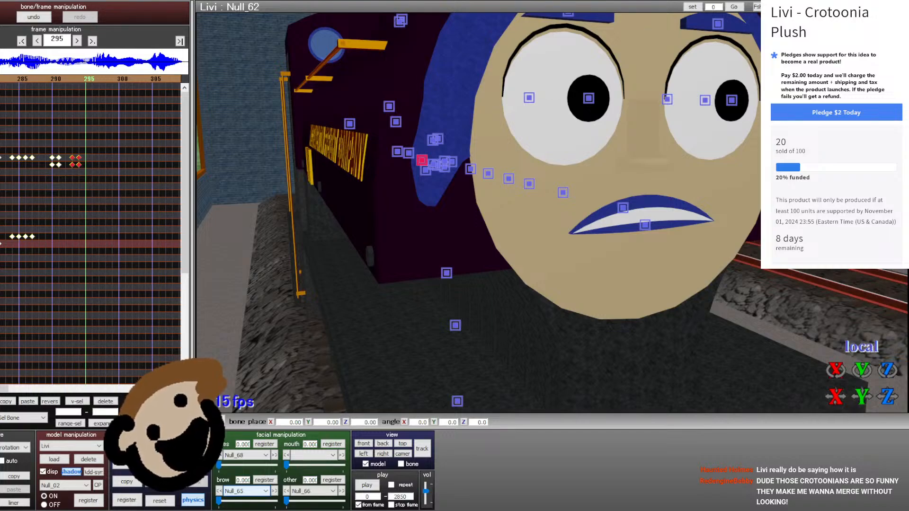
- Step back and forth between frames 284 and 295 to check the mouth shapes against the audio
{"action": "key", "text": "Left"}
{"action": "key", "text": "Left"}
{"action": "key", "text": "Left"}
{"action": "key", "text": "Left"}
{"action": "key", "text": "Left"}
{"action": "key", "text": "Left"}
{"action": "key", "text": "Left"}
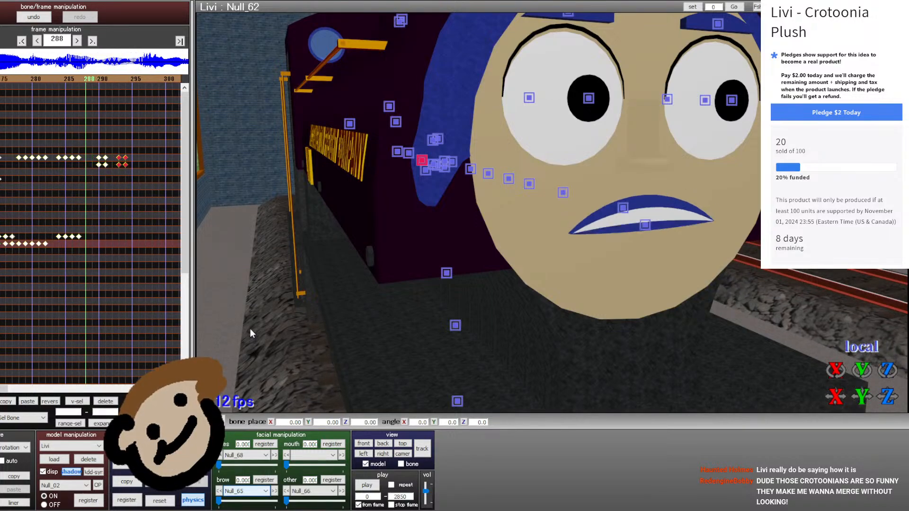
{"action": "key", "text": "Left"}
{"action": "key", "text": "Left"}
{"action": "key", "text": "Left"}
{"action": "key", "text": "Left"}
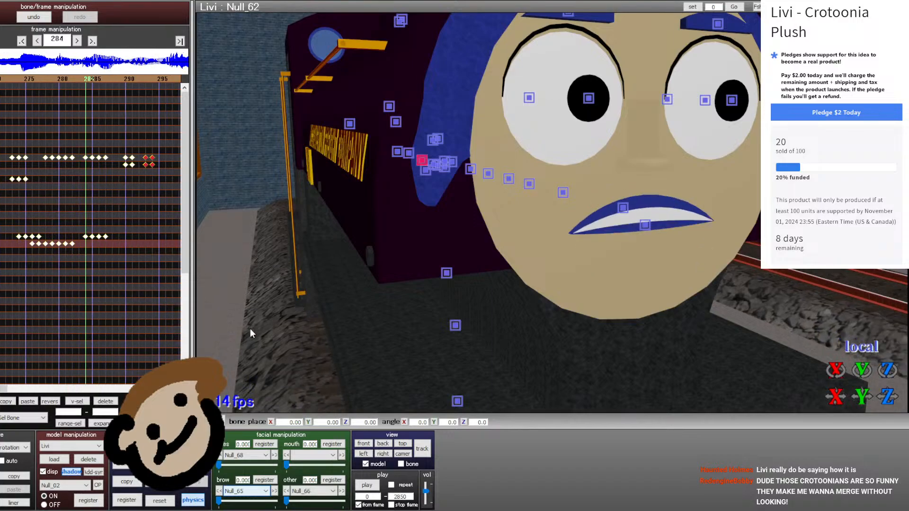
{"action": "key", "text": "Right"}
{"action": "key", "text": "Right"}
{"action": "key", "text": "Right"}
{"action": "key", "text": "Right"}
{"action": "key", "text": "Right"}
{"action": "key", "text": "Right"}
{"action": "key", "text": "Right"}
{"action": "key", "text": "Right"}
{"action": "key", "text": "Right"}
{"action": "key", "text": "Right"}
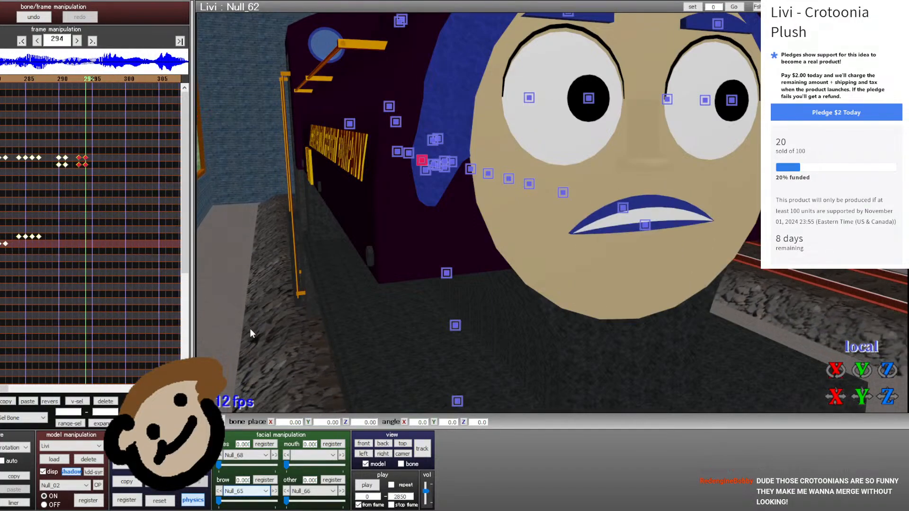
{"action": "key", "text": "Left"}
{"action": "key", "text": "Left"}
{"action": "key", "text": "Right"}
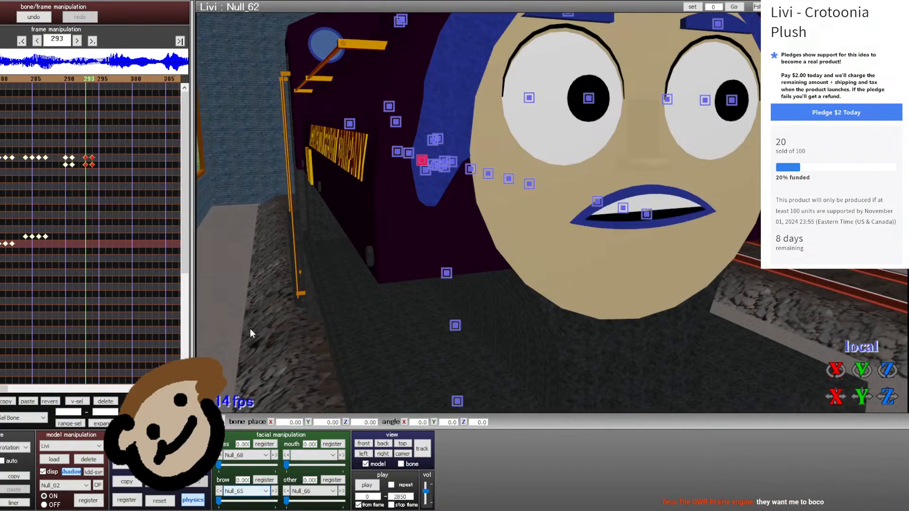
{"action": "key", "text": "Right"}
{"action": "key", "text": "Right"}
{"action": "key", "text": "Left"}
- Copy the two mouth bones' open-mouth keys from frames 273–275 and paste them starting at frame 295
{"action": "left_click", "coordinate": [3, 79]}
{"action": "left_click", "coordinate": [2, 79]}
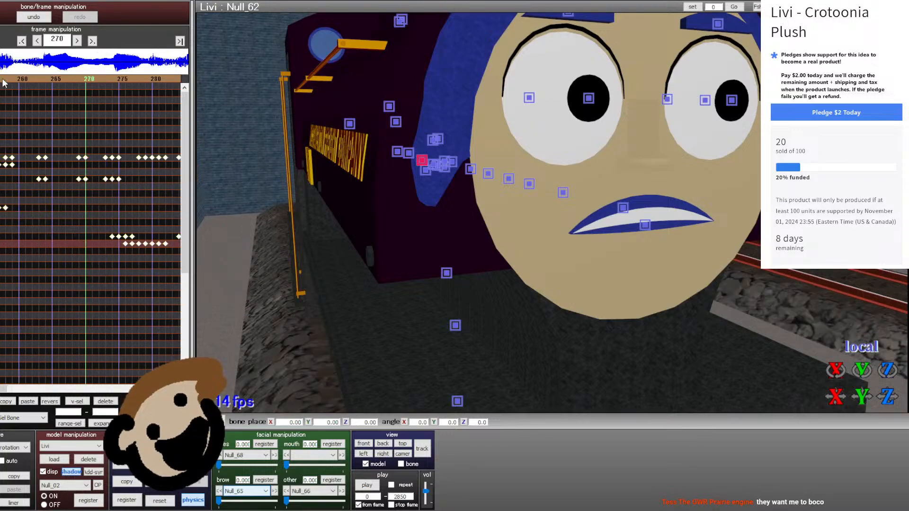
{"action": "key", "text": "Right"}
{"action": "key", "text": "Right"}
{"action": "key", "text": "Right"}
{"action": "key", "text": "Right"}
{"action": "key", "text": "Right"}
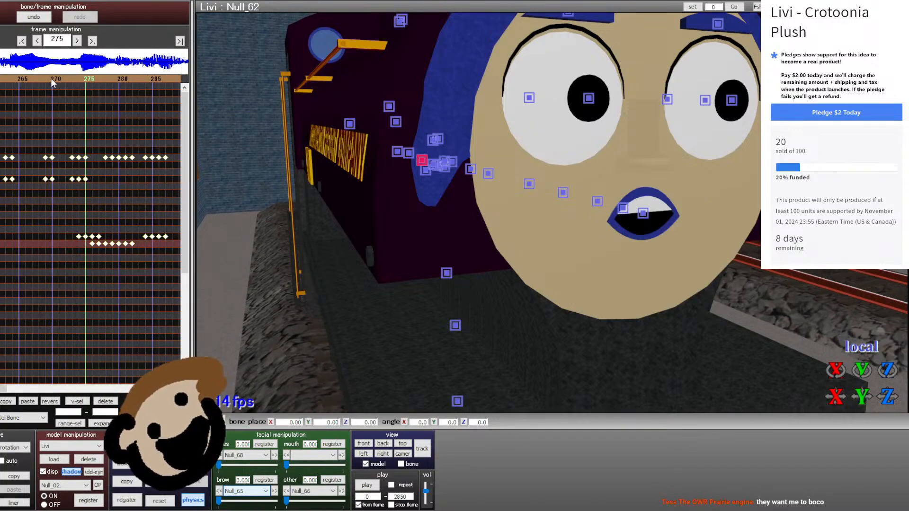
{"action": "key", "text": "Left"}
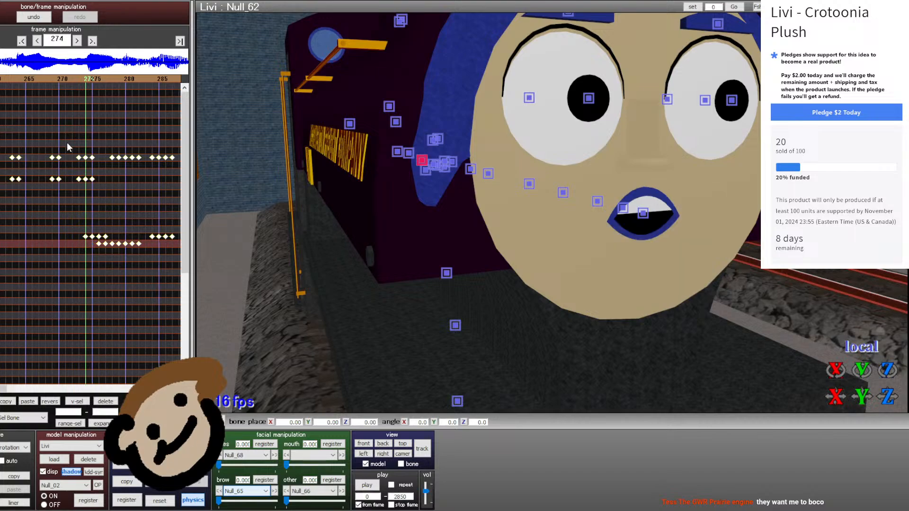
{"action": "left_click_drag", "start_coordinate": [74, 143], "coordinate": [92, 186]}
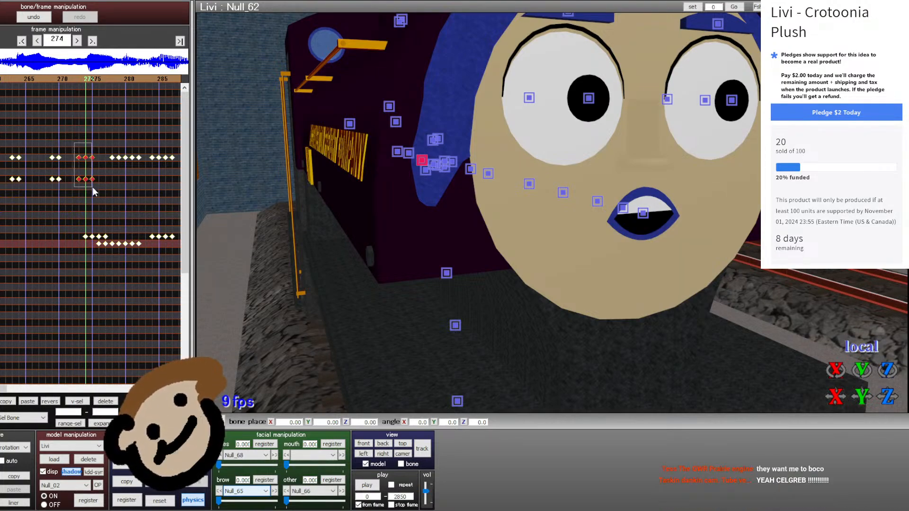
{"action": "key", "text": "Right"}
{"action": "key", "text": "Right"}
{"action": "key", "text": "Right"}
{"action": "key", "text": "Right"}
{"action": "key", "text": "Right"}
{"action": "key", "text": "Right"}
{"action": "key", "text": "Right"}
{"action": "key", "text": "Right"}
{"action": "key", "text": "Right"}
{"action": "key", "text": "Right"}
{"action": "key", "text": "Right"}
{"action": "key", "text": "Right"}
{"action": "key", "text": "Right"}
{"action": "key", "text": "Right"}
{"action": "key", "text": "Right"}
{"action": "key", "text": "Right"}
{"action": "key", "text": "Right"}
{"action": "key", "text": "Right"}
{"action": "key", "text": "Right"}
{"action": "left_click", "coordinate": [5, 401]}
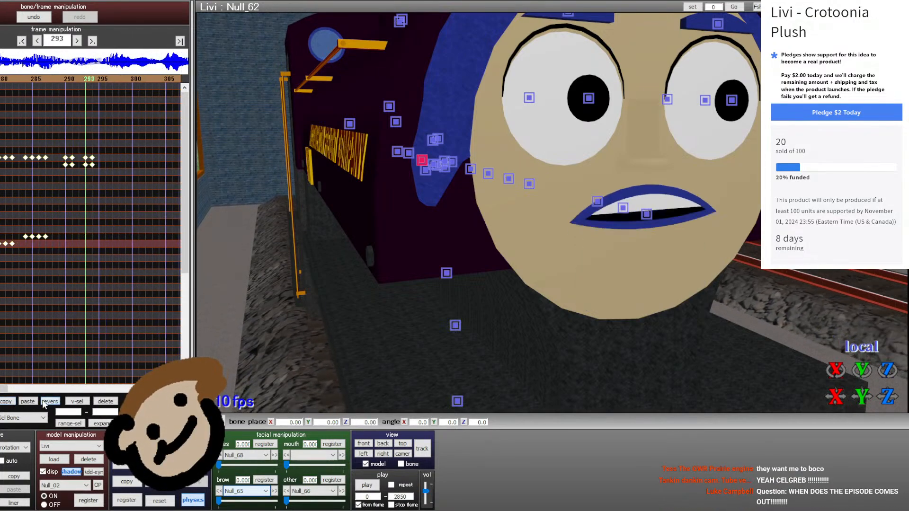
{"action": "key", "text": "Right"}
{"action": "key", "text": "Right"}
{"action": "left_click", "coordinate": [27, 401]}
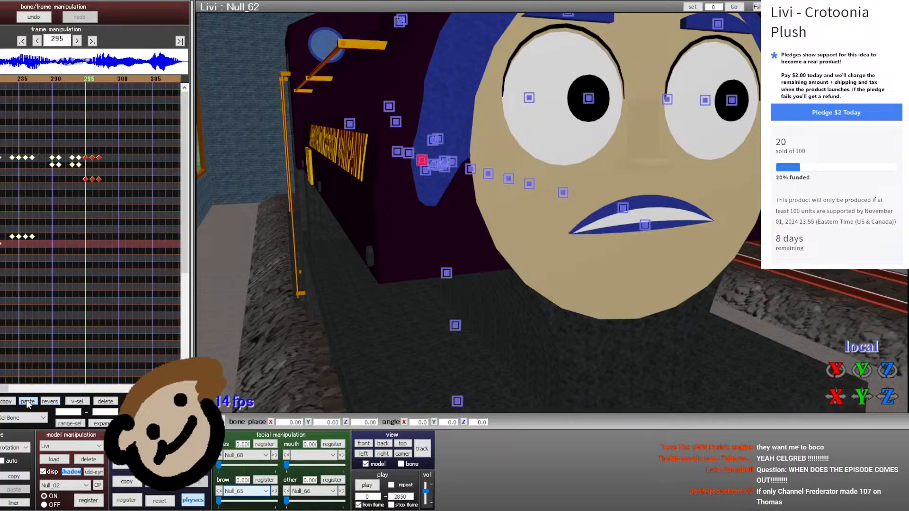
- Shift the pasted open-mouth keys one frame later to frames 296–298 and check the mouth
{"action": "key", "text": "Right"}
{"action": "key", "text": "Right"}
{"action": "key", "text": "Right"}
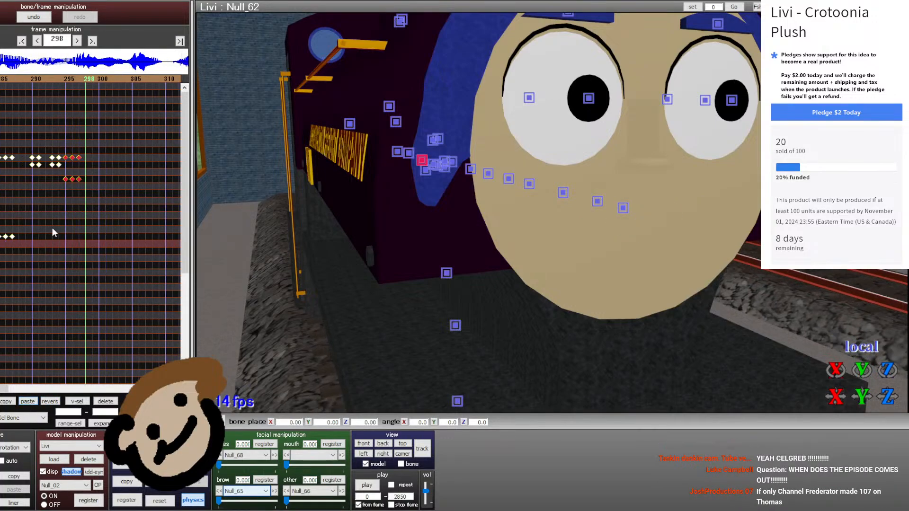
{"action": "left_click_drag", "start_coordinate": [69, 183], "coordinate": [81, 184]}
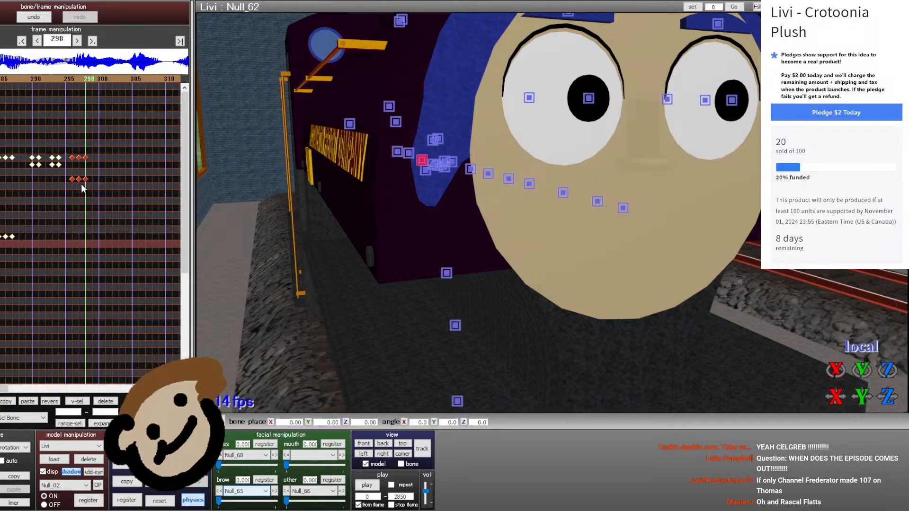
{"action": "key", "text": "Left"}
{"action": "key", "text": "Left"}
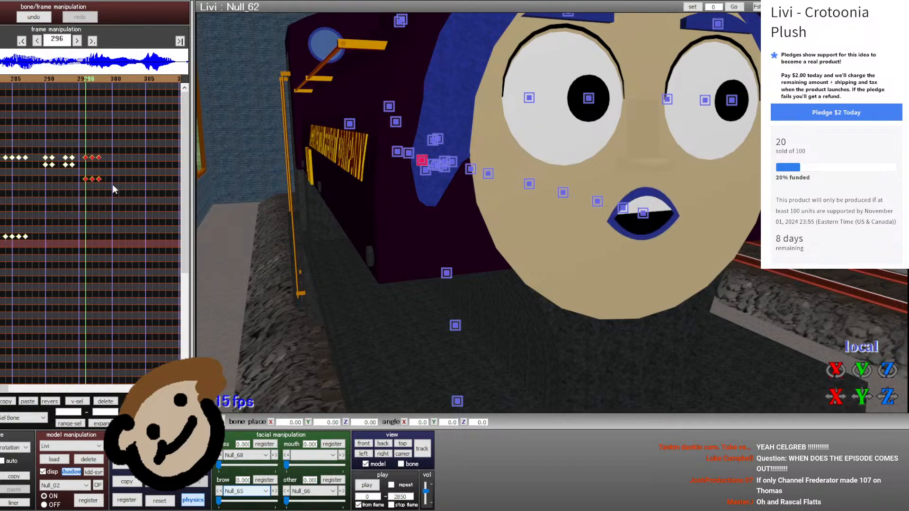
- Return to the earlier mouth shapes and select both bones' keys at frames 263–264 and 269–270
{"action": "key", "text": "Left"}
{"action": "key", "text": "Left"}
{"action": "key", "text": "Left"}
{"action": "key", "text": "Left"}
{"action": "key", "text": "Left"}
{"action": "key", "text": "Left"}
{"action": "key", "text": "Left"}
{"action": "key", "text": "Left"}
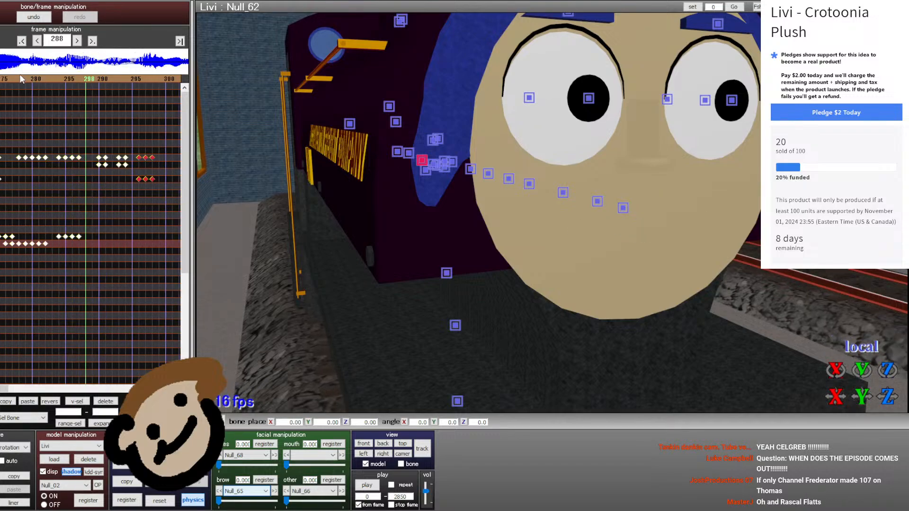
{"action": "key", "text": "Left"}
{"action": "key", "text": "Left"}
{"action": "key", "text": "Left"}
{"action": "key", "text": "Left"}
{"action": "key", "text": "Left"}
{"action": "key", "text": "Left"}
{"action": "key", "text": "Left"}
{"action": "key", "text": "Left"}
{"action": "key", "text": "Left"}
{"action": "key", "text": "Left"}
{"action": "key", "text": "Left"}
{"action": "key", "text": "Left"}
{"action": "key", "text": "Left"}
{"action": "key", "text": "Left"}
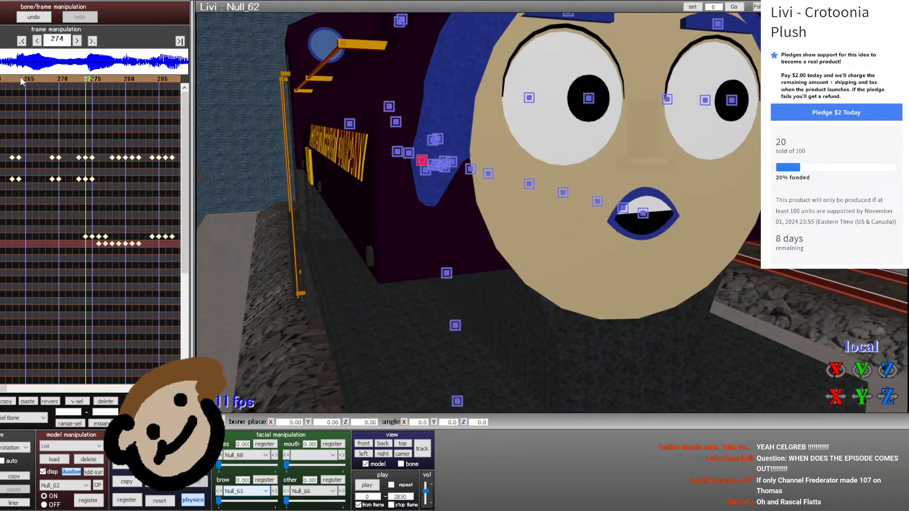
{"action": "key", "text": "Left"}
{"action": "left_click_drag", "start_coordinate": [71, 195], "coordinate": [13, 150]}
{"action": "key", "text": "Right"}
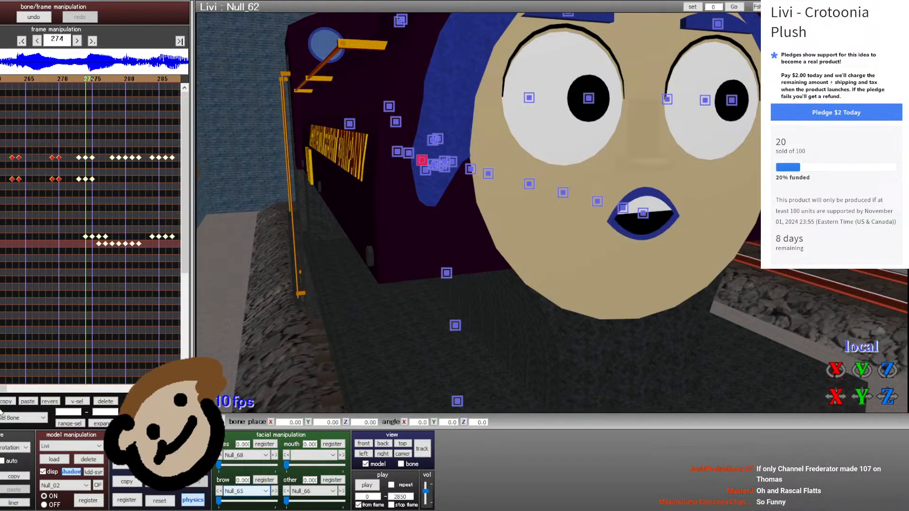
- Delete the Null_50 and Null_53 mouth keyframes at frames 296 to 298
{"action": "left_click", "coordinate": [130, 79]}
{"action": "left_click", "coordinate": [130, 78]}
{"action": "left_click", "coordinate": [130, 79]}
{"action": "left_click", "coordinate": [130, 79]}
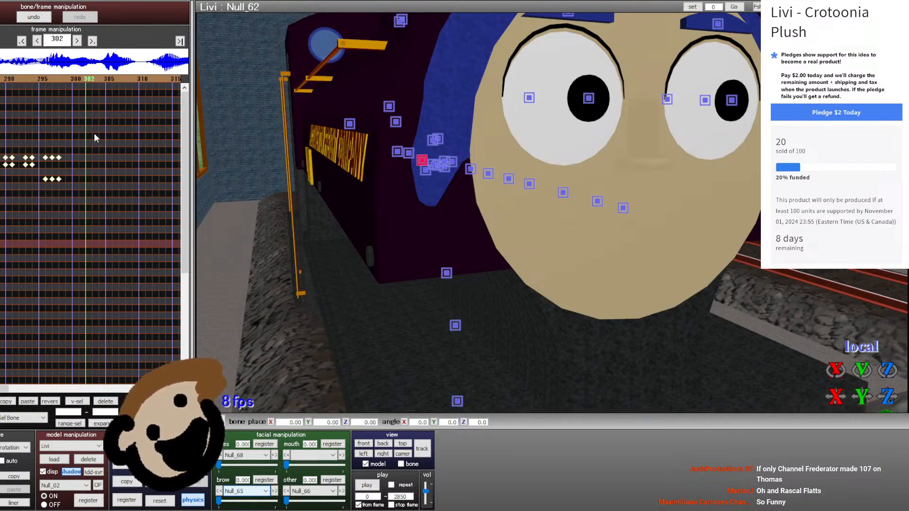
{"action": "key", "text": "Left"}
{"action": "left_click_drag", "start_coordinate": [85, 194], "coordinate": [51, 156]}
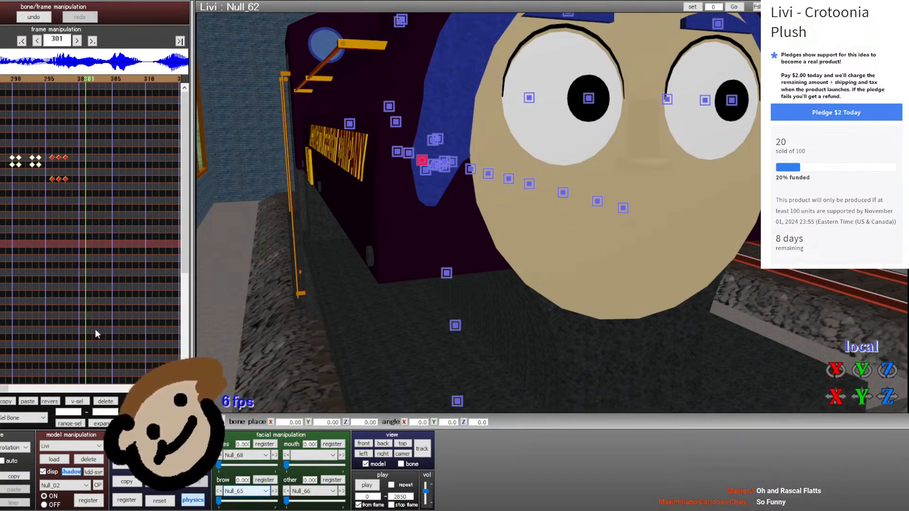
{"action": "key", "text": "Left"}
{"action": "left_click", "coordinate": [99, 400]}
- Paste the copied mouth keyframes starting at frame 296
{"action": "key", "text": "Left"}
{"action": "key", "text": "Left"}
{"action": "key", "text": "Left"}
{"action": "key", "text": "Left"}
{"action": "key", "text": "Right"}
{"action": "key", "text": "Right"}
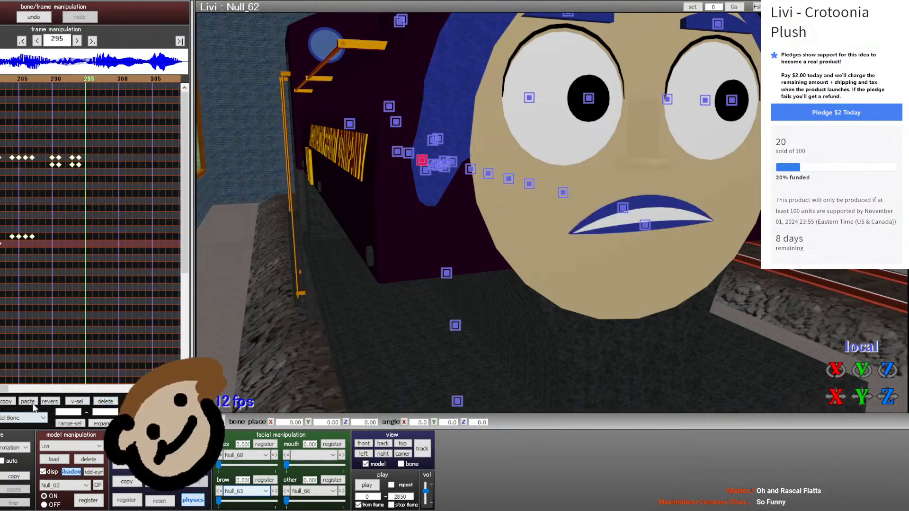
{"action": "left_click", "coordinate": [29, 402]}
- Paste the copied mouth keyframes again starting at frame 304
{"action": "key", "text": "Right"}
{"action": "key", "text": "Right"}
{"action": "key", "text": "Right"}
{"action": "key", "text": "Right"}
{"action": "key", "text": "Right"}
{"action": "key", "text": "Right"}
{"action": "key", "text": "Right"}
{"action": "key", "text": "Right"}
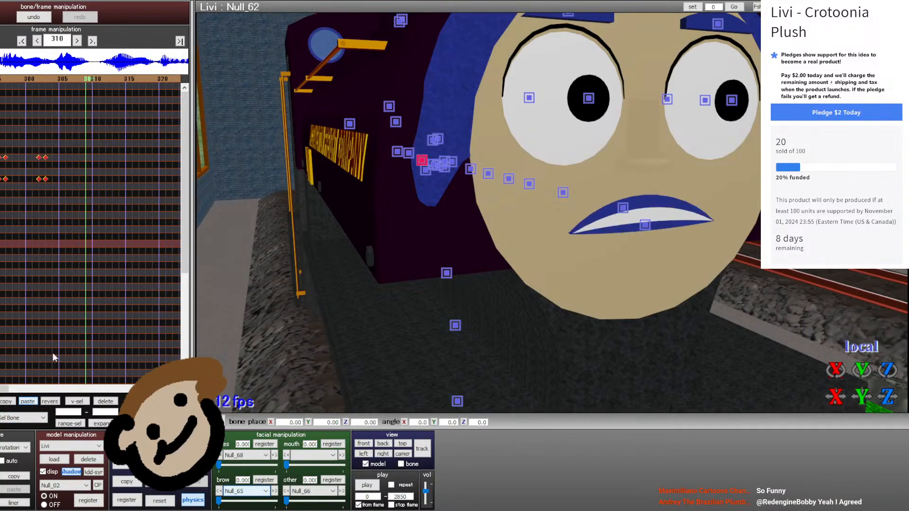
{"action": "key", "text": "Left"}
{"action": "key", "text": "Left"}
{"action": "key", "text": "Right"}
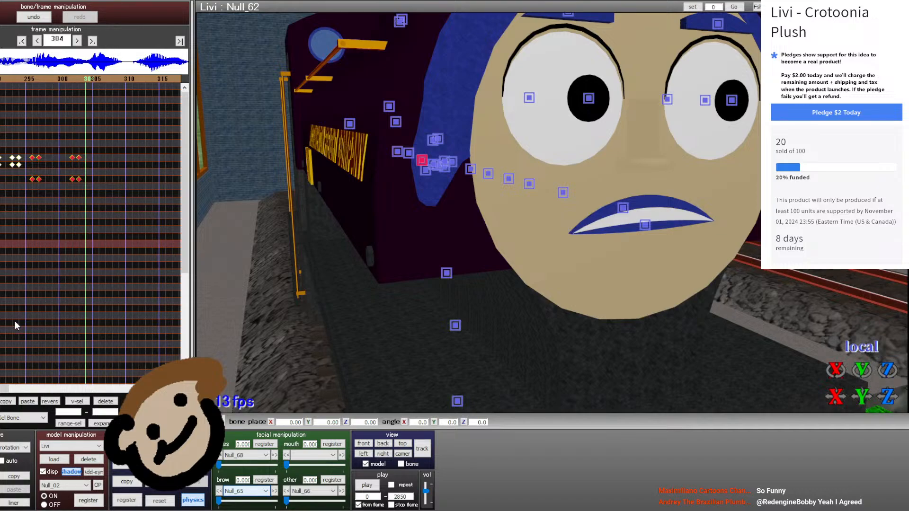
{"action": "left_click", "coordinate": [28, 401]}
- Put the next pair of mouth keyframes at frames 306 and 307 instead of frames 310 and 311
{"action": "key", "text": "Right"}
{"action": "key", "text": "Right"}
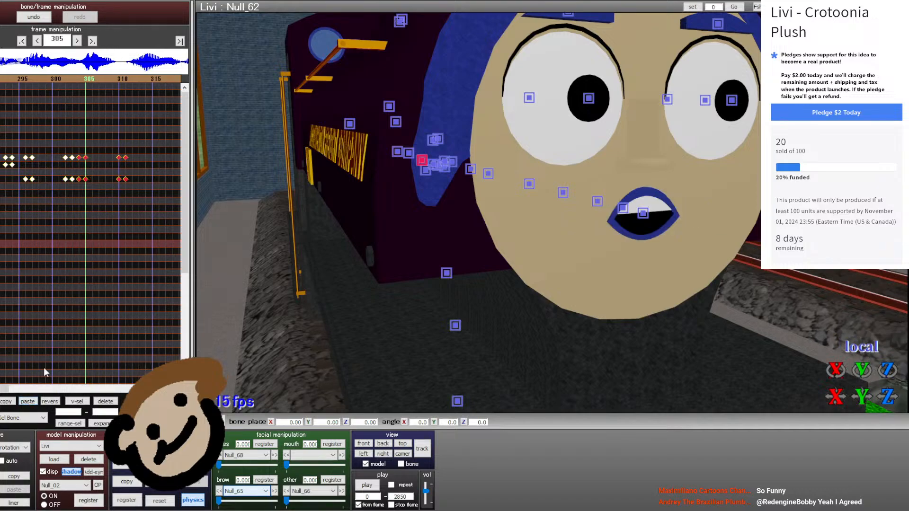
{"action": "left_click_drag", "start_coordinate": [113, 164], "coordinate": [86, 179]}
{"action": "key", "text": "Right"}
{"action": "left_click", "coordinate": [470, 169]}
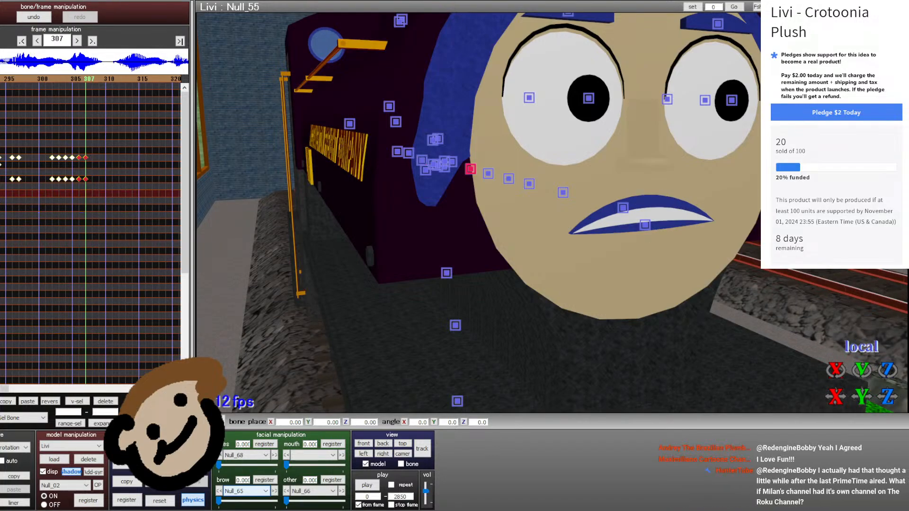
{"action": "left_click_drag", "start_coordinate": [888, 397], "coordinate": [859, 378]}
{"action": "right_click_drag", "start_coordinate": [666, 261], "coordinate": [702, 187]}
{"action": "scroll", "coordinate": [702, 188], "scroll_direction": "up", "scroll_amount": 3}
{"action": "scroll", "coordinate": [686, 193], "scroll_direction": "up", "scroll_amount": 5}
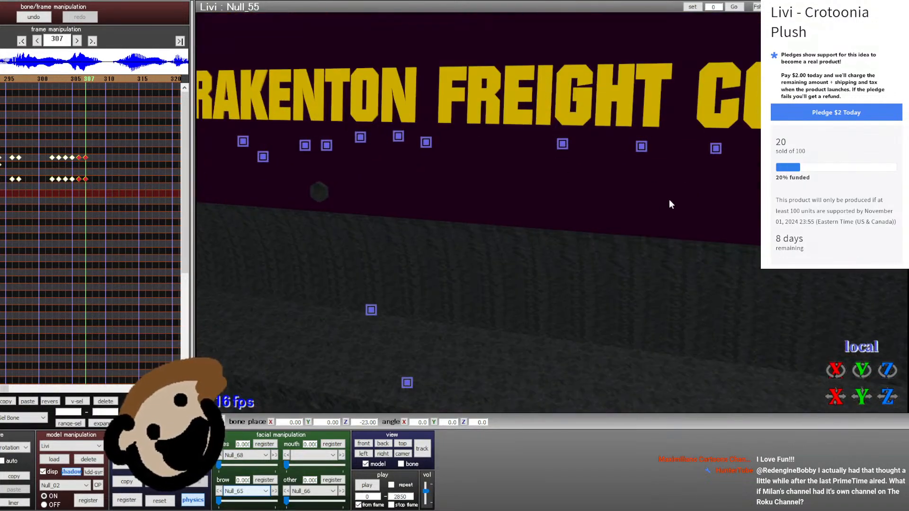
{"action": "scroll", "coordinate": [574, 240], "scroll_direction": "up", "scroll_amount": 2}
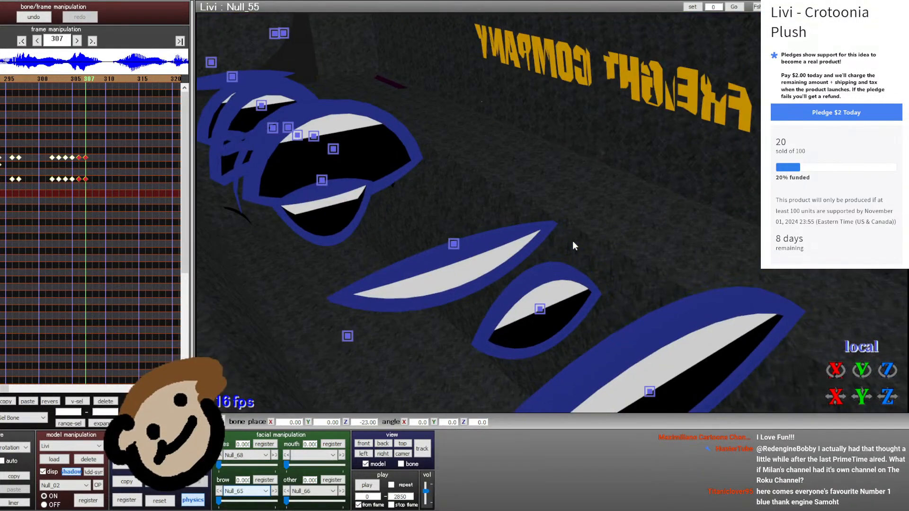
- Place the wide-open mouth bone Null_57 on the face at Y -1.15 and Z -39.90, and register it at frame 306
{"action": "key", "text": "Left"}
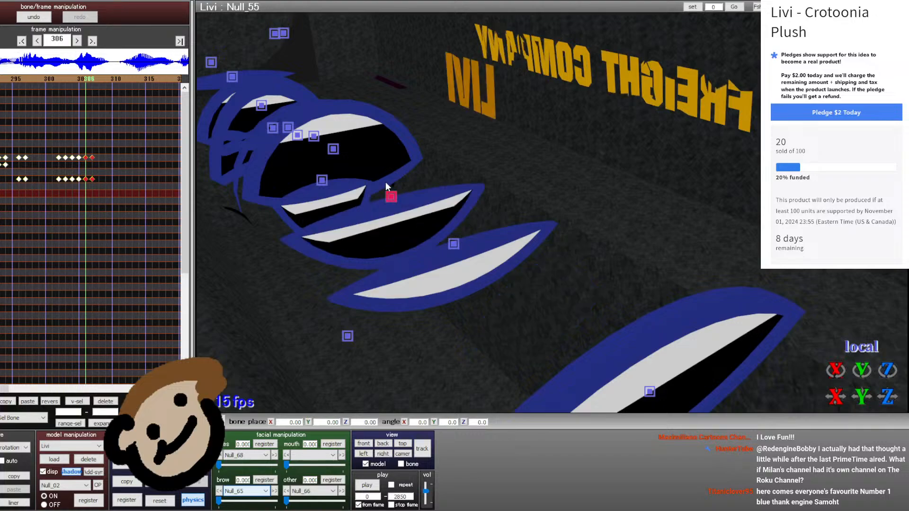
{"action": "middle_click_drag", "start_coordinate": [385, 182], "coordinate": [423, 188]}
{"action": "left_click", "coordinate": [384, 157]}
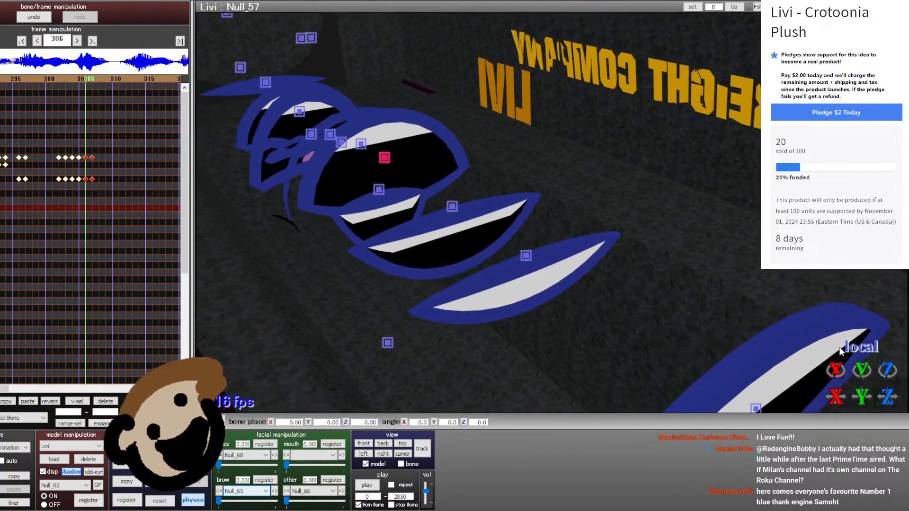
{"action": "left_click_drag", "start_coordinate": [888, 397], "coordinate": [889, 400]}
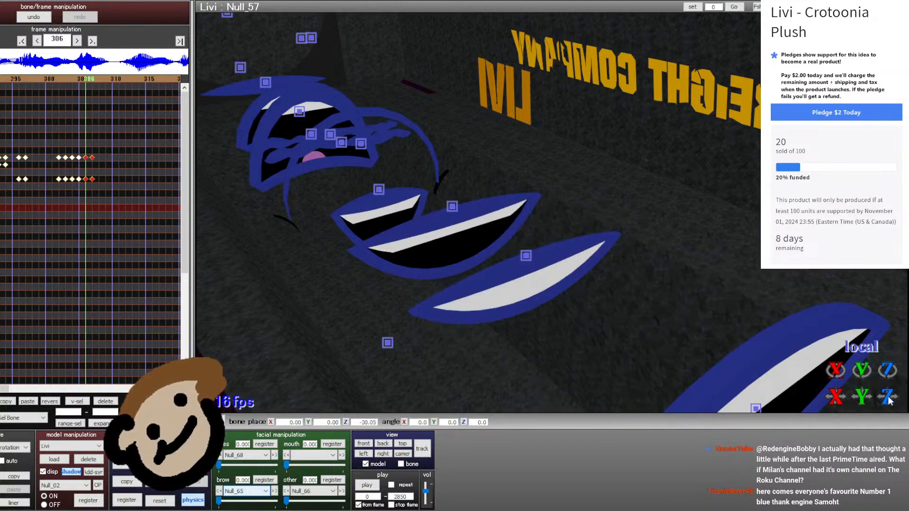
{"action": "scroll", "coordinate": [889, 400], "scroll_direction": "down", "scroll_amount": 10}
{"action": "right_click_drag", "start_coordinate": [817, 348], "coordinate": [833, 353]}
{"action": "scroll", "coordinate": [893, 383], "scroll_direction": "up", "scroll_amount": 5}
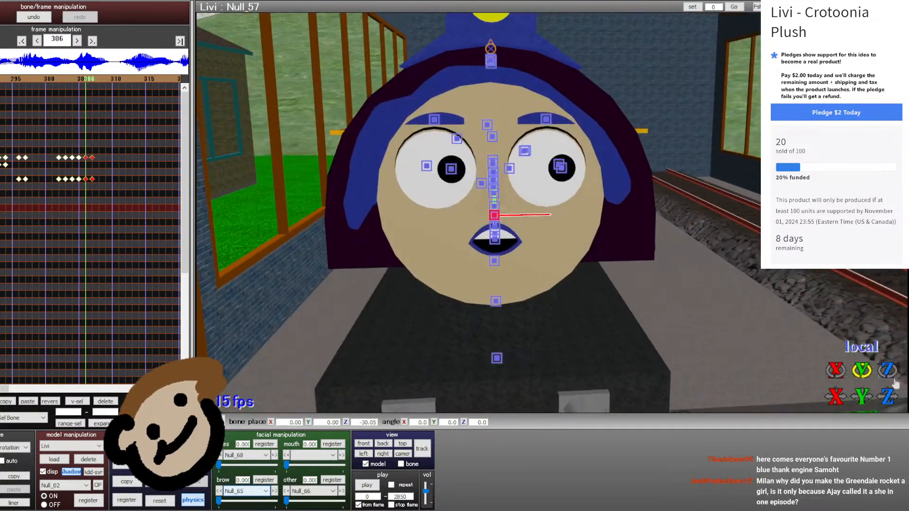
{"action": "left_click_drag", "start_coordinate": [890, 397], "coordinate": [890, 400]}
{"action": "scroll", "coordinate": [890, 399], "scroll_direction": "up", "scroll_amount": 1}
{"action": "right_click_drag", "start_coordinate": [676, 329], "coordinate": [781, 265]}
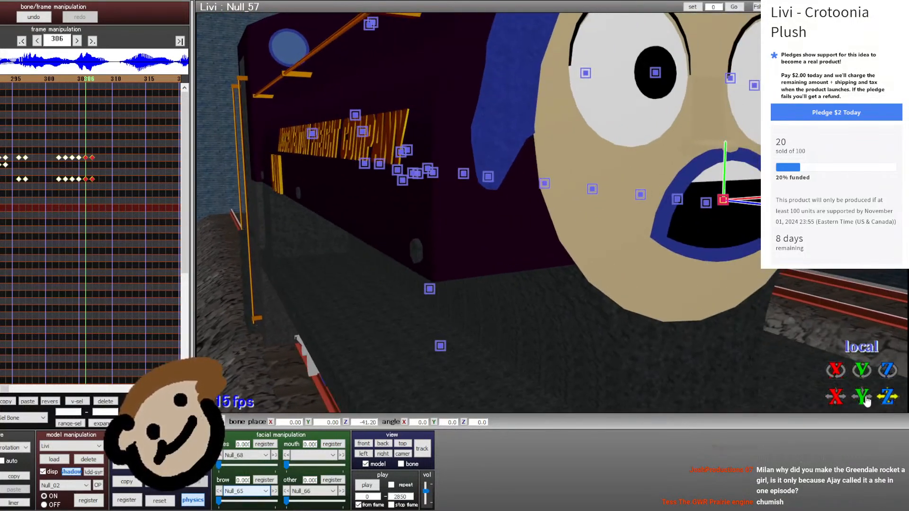
{"action": "left_click_drag", "start_coordinate": [866, 401], "coordinate": [889, 395]}
{"action": "left_click", "coordinate": [126, 502]}
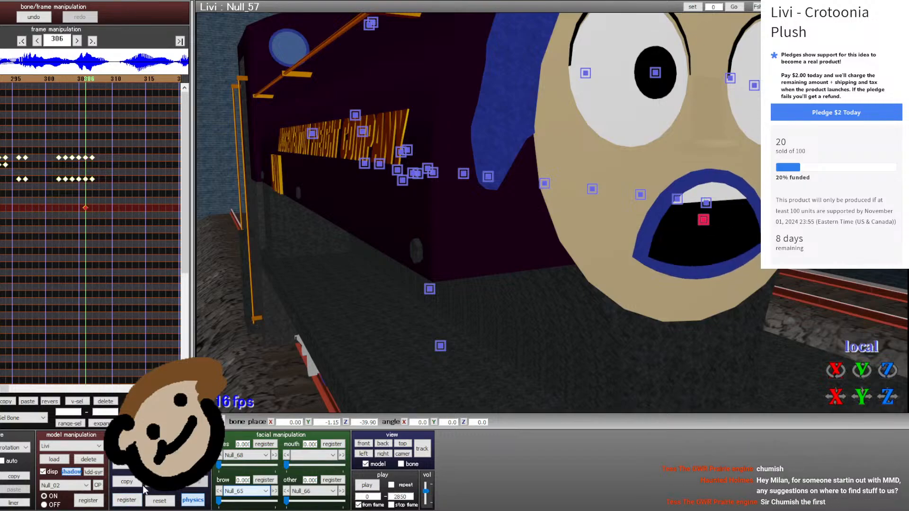
- Register a preceding Null_57 keyframe at frame 305, and shift both Null_57 keyframes to frames 306 and 307
{"action": "key", "text": "Left"}
{"action": "left_click", "coordinate": [132, 501]}
{"action": "key", "text": "Right"}
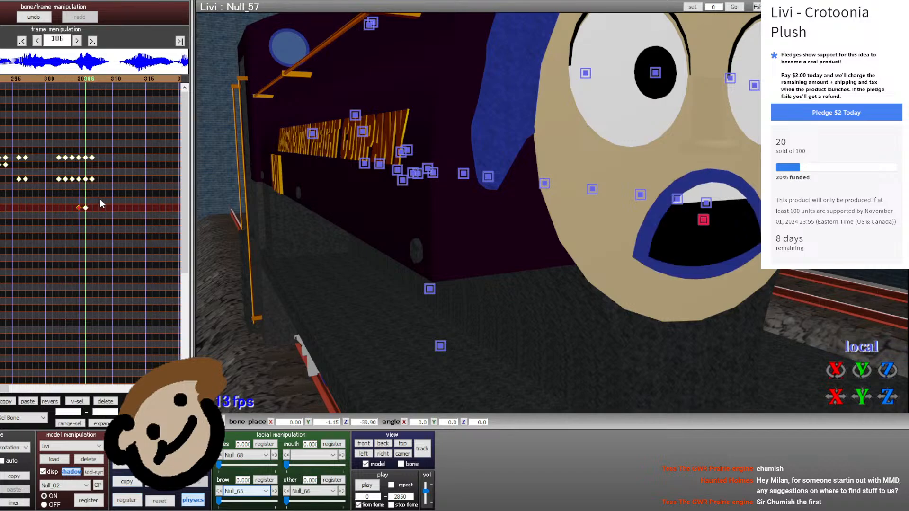
{"action": "mouse_move", "coordinate": [79, 208]}
{"action": "left_mouse_down"}
{"action": "mouse_move", "coordinate": [92, 214]}
{"action": "mouse_move", "coordinate": [83, 209]}
{"action": "left_mouse_up"}
{"action": "left_click", "coordinate": [100, 212]}
{"action": "key", "text": "Right"}
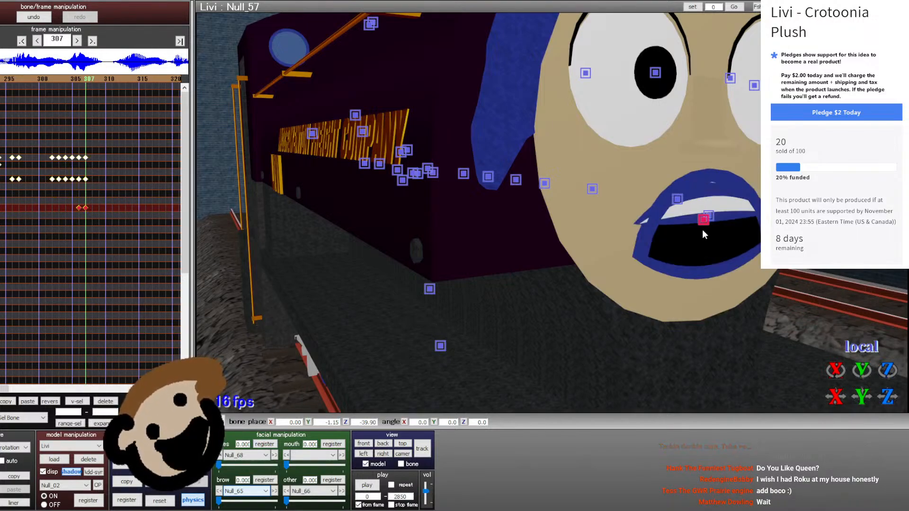
- Reset the overlapping teeth mouth bone Null_50 and register it at frame 307
{"action": "right_click_drag", "start_coordinate": [703, 229], "coordinate": [328, 291]}
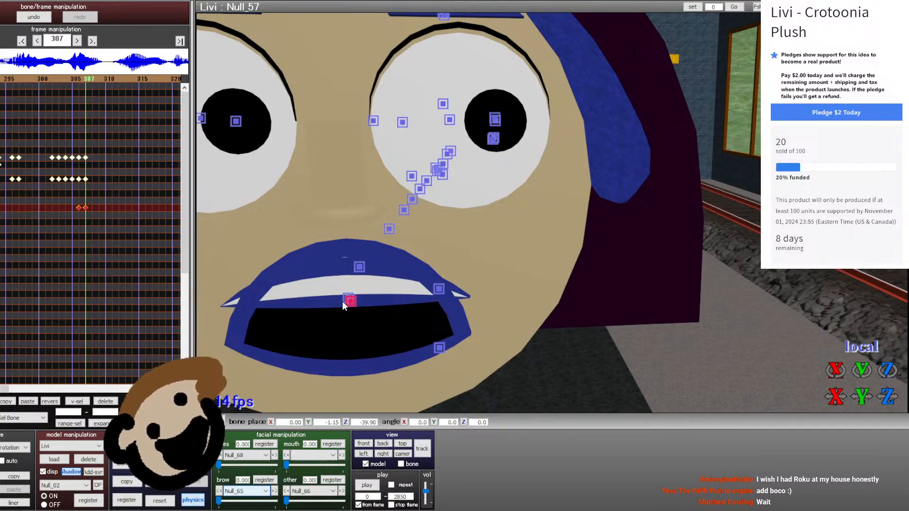
{"action": "left_click", "coordinate": [347, 299]}
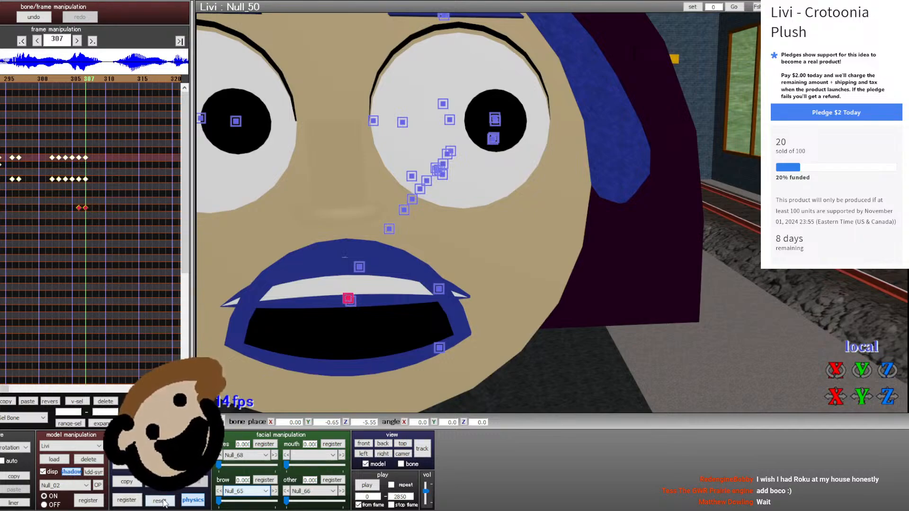
{"action": "key", "text": "Left"}
{"action": "left_click", "coordinate": [159, 500]}
{"action": "key", "text": "Right"}
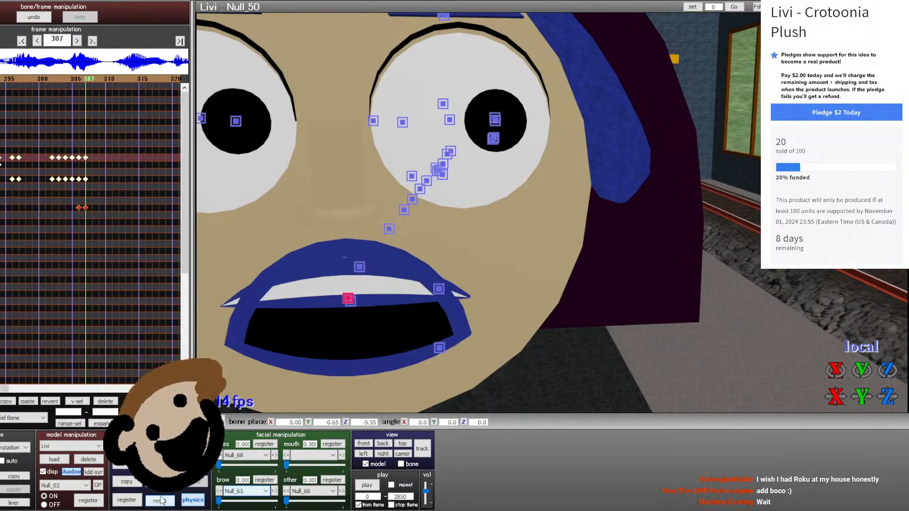
{"action": "left_click", "coordinate": [126, 500]}
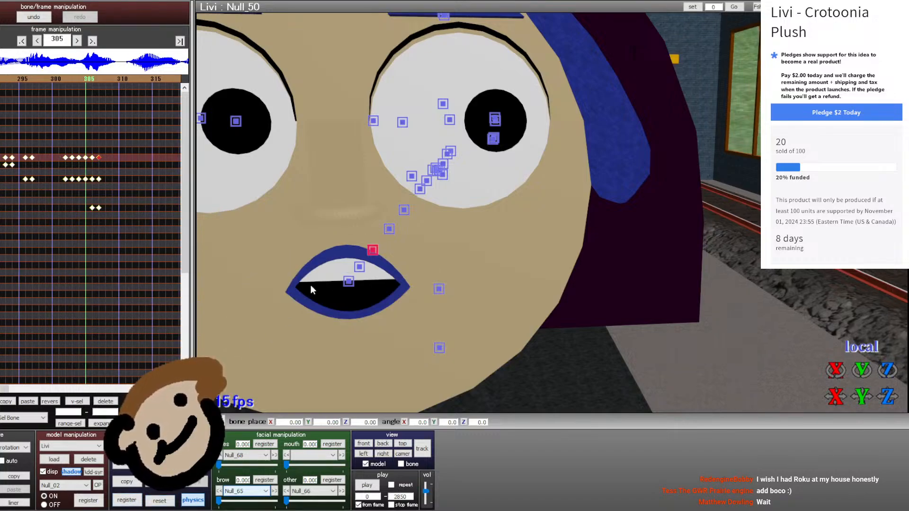
- Place mouth bone Null_52 on the face at Y -0.60 and Z -16.90, keyed at frame 308 with a preceding key at 307
{"action": "key", "text": "Right"}
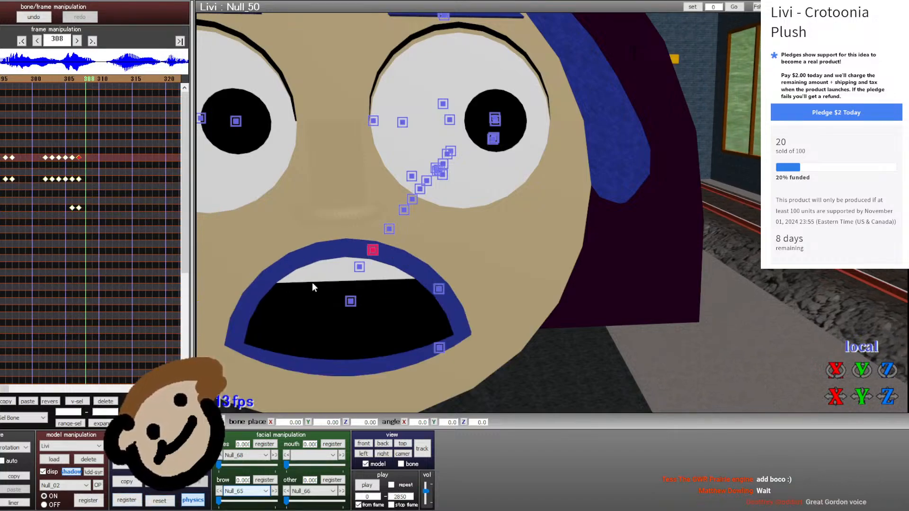
{"action": "left_click", "coordinate": [419, 189]}
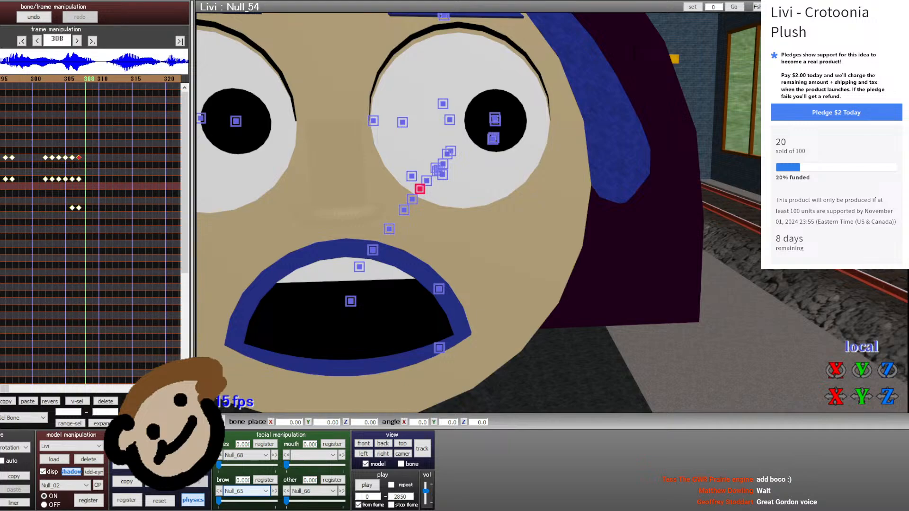
{"action": "left_click", "coordinate": [373, 250]}
{"action": "left_click", "coordinate": [404, 210]}
{"action": "left_click_drag", "start_coordinate": [404, 210], "coordinate": [348, 283]}
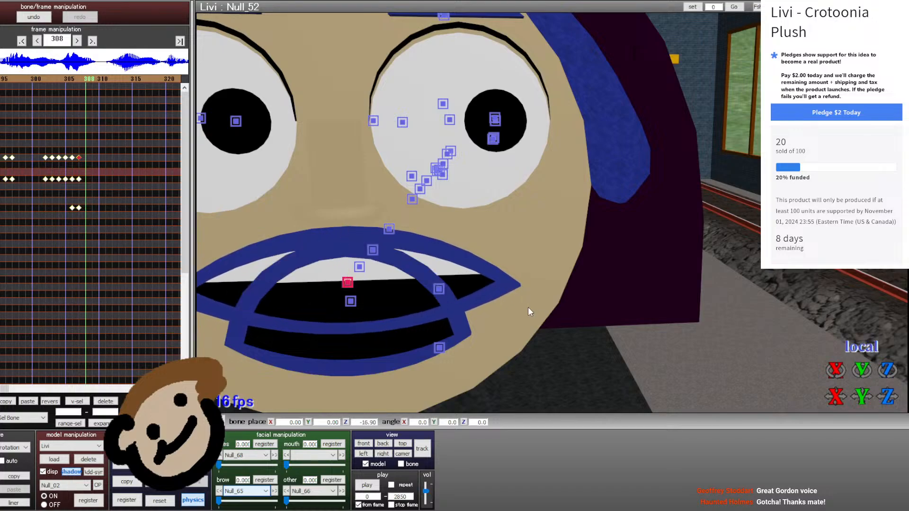
{"action": "right_click_drag", "start_coordinate": [527, 306], "coordinate": [549, 300]}
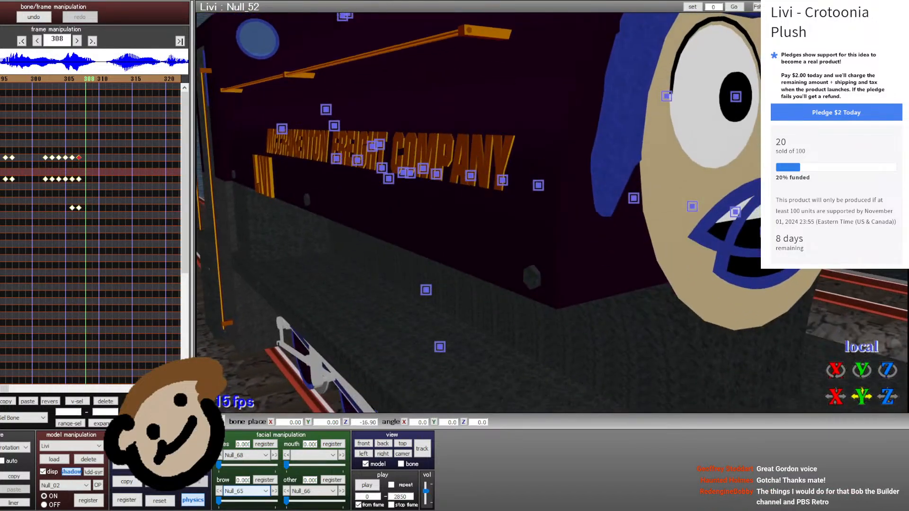
{"action": "left_click_drag", "start_coordinate": [861, 397], "coordinate": [861, 411]}
{"action": "left_click", "coordinate": [137, 496]}
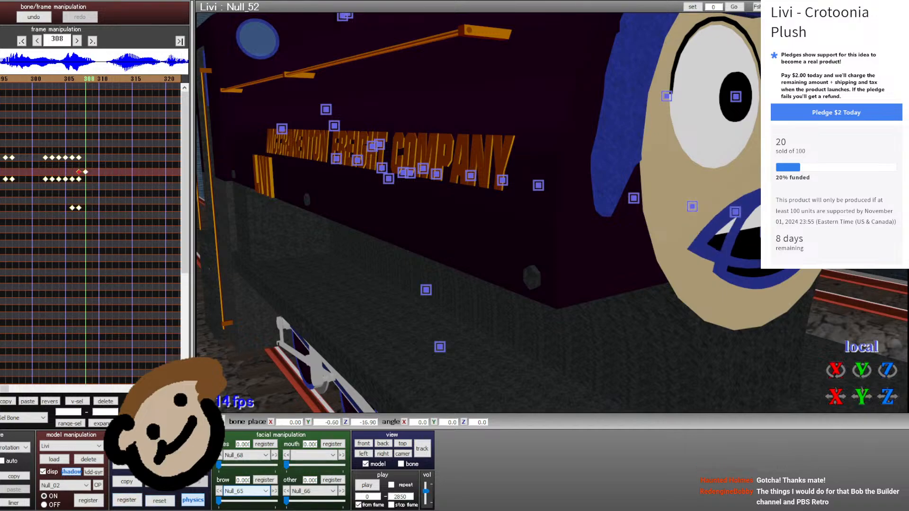
- Reset the wide-open mouth bone Null_57 and register it at frame 308
{"action": "left_click", "coordinate": [764, 231]}
{"action": "left_click", "coordinate": [156, 501]}
{"action": "left_click", "coordinate": [127, 500]}
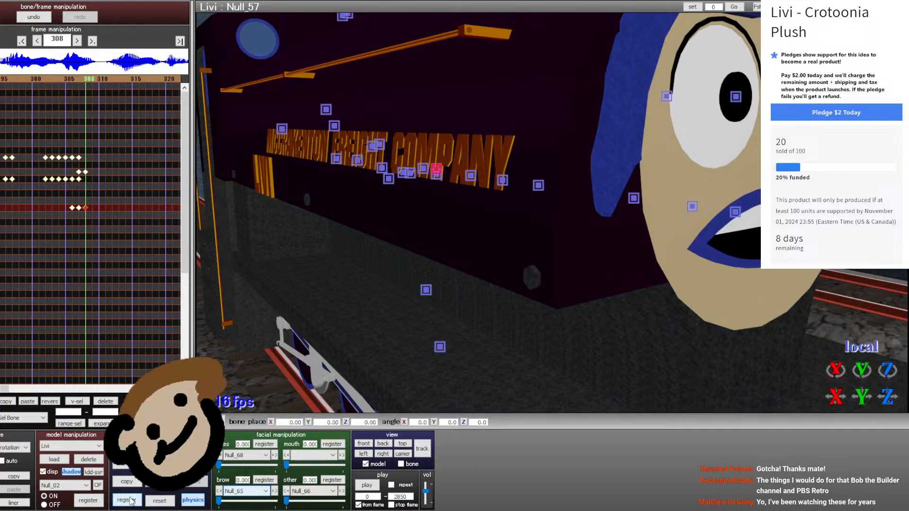
{"action": "key", "text": "Right"}
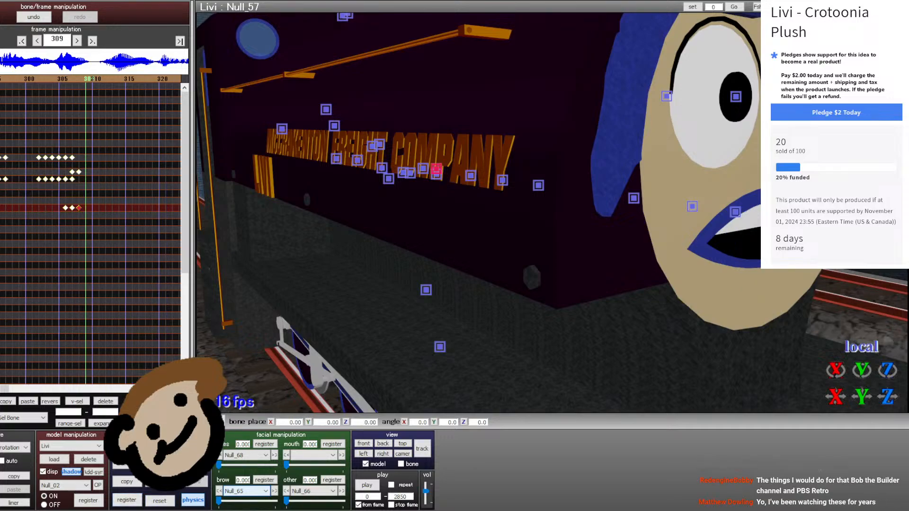
{"action": "left_click", "coordinate": [7, 164]}
{"action": "left_click_drag", "start_coordinate": [887, 400], "coordinate": [886, 441]}
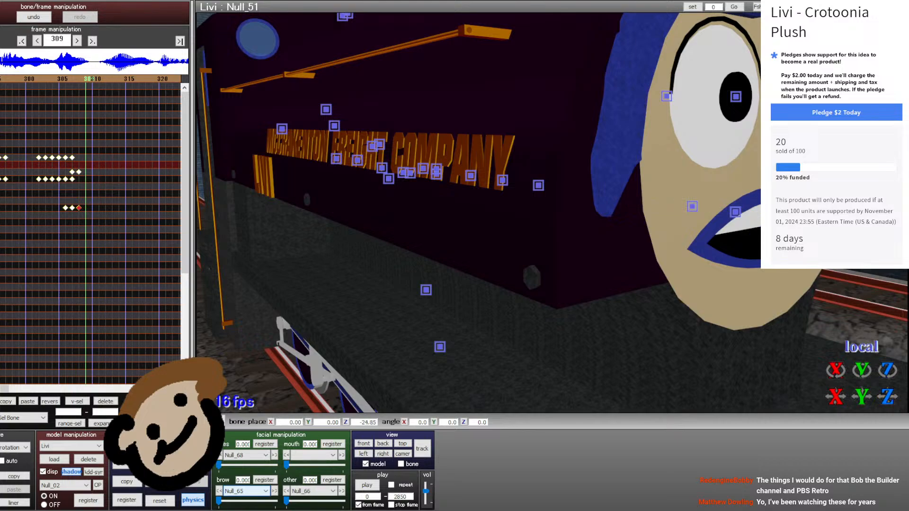
{"action": "key", "text": "Left"}
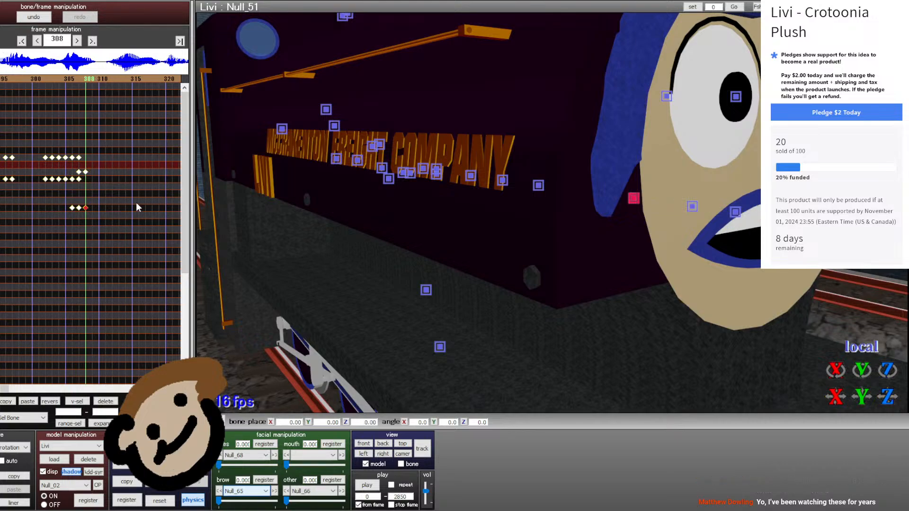
{"action": "key", "text": "Right"}
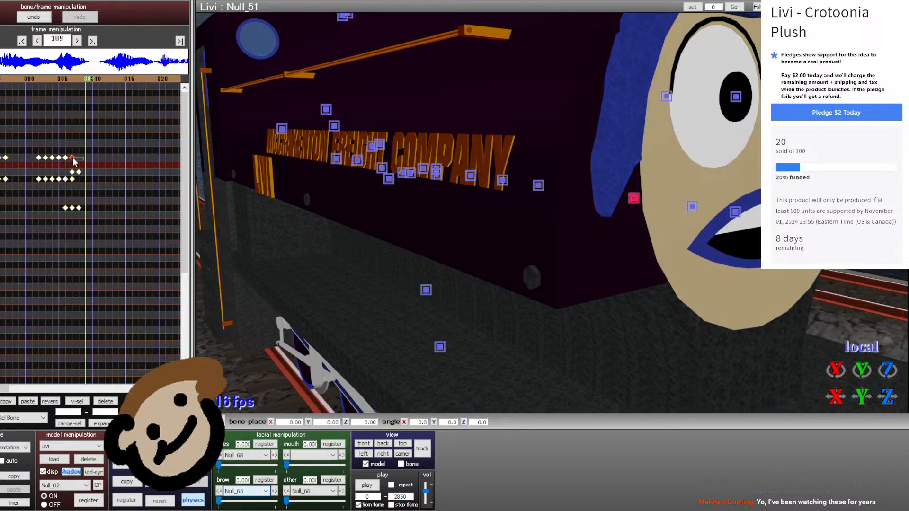
{"action": "left_click_drag", "start_coordinate": [72, 157], "coordinate": [51, 158]}
{"action": "left_click", "coordinate": [9, 401]}
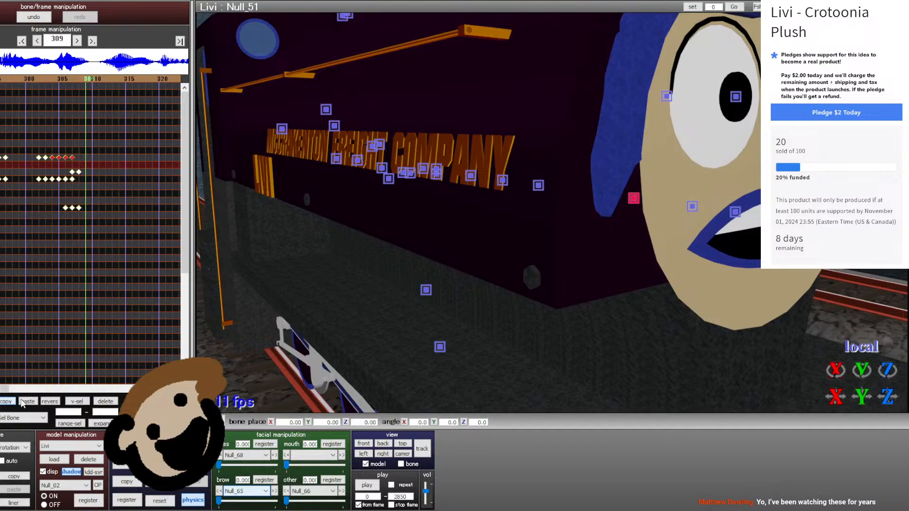
{"action": "left_click", "coordinate": [27, 401]}
{"action": "key", "text": "Right"}
{"action": "key", "text": "Right"}
{"action": "key", "text": "Right"}
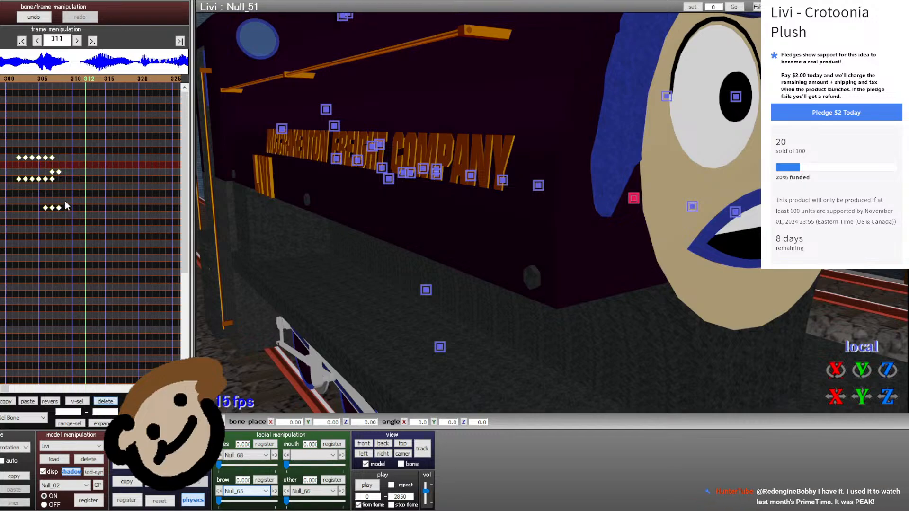
- Copy the Null_50 teeth mouth keyframes at frames 302 to 305 and paste them starting at frame 308
{"action": "key", "text": "Left"}
{"action": "key", "text": "Left"}
{"action": "key", "text": "Left"}
{"action": "key", "text": "Left"}
{"action": "key", "text": "Left"}
{"action": "key", "text": "Left"}
{"action": "key", "text": "Left"}
{"action": "key", "text": "Left"}
{"action": "key", "text": "Left"}
{"action": "key", "text": "Right"}
{"action": "key", "text": "Right"}
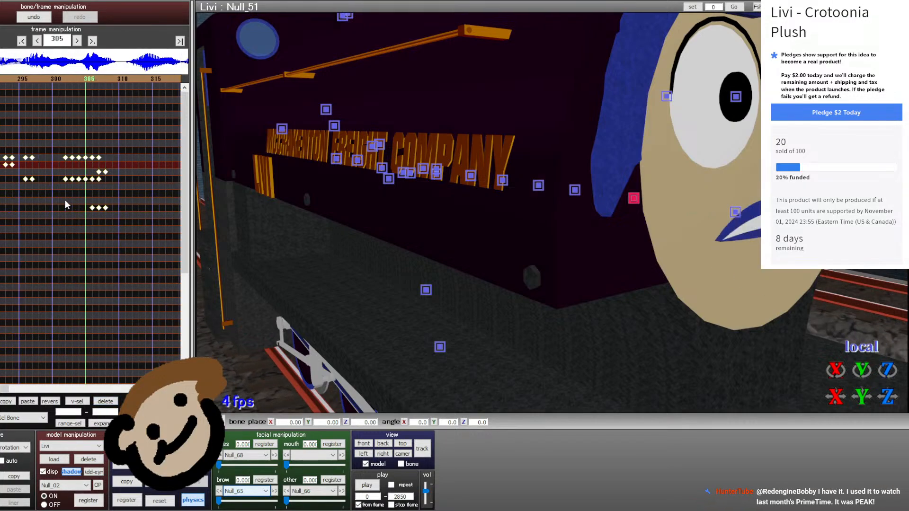
{"action": "left_click", "coordinate": [68, 173]}
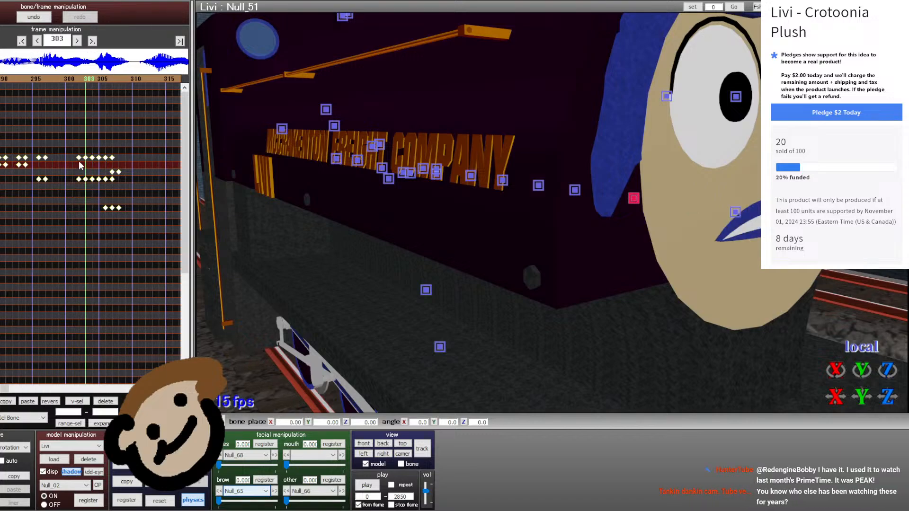
{"action": "left_click_drag", "start_coordinate": [80, 152], "coordinate": [105, 164]}
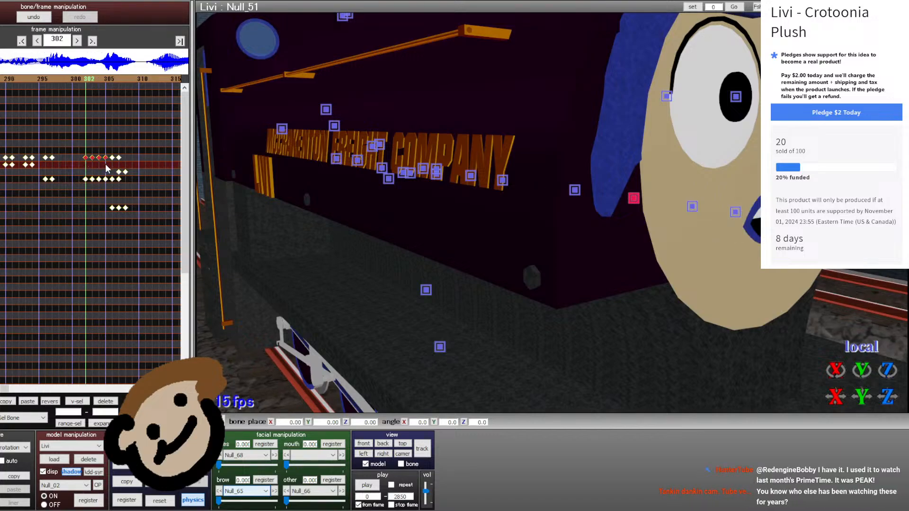
{"action": "key", "text": "Right"}
{"action": "key", "text": "Right"}
{"action": "key", "text": "Right"}
{"action": "key", "text": "Right"}
{"action": "key", "text": "Right"}
{"action": "key", "text": "Right"}
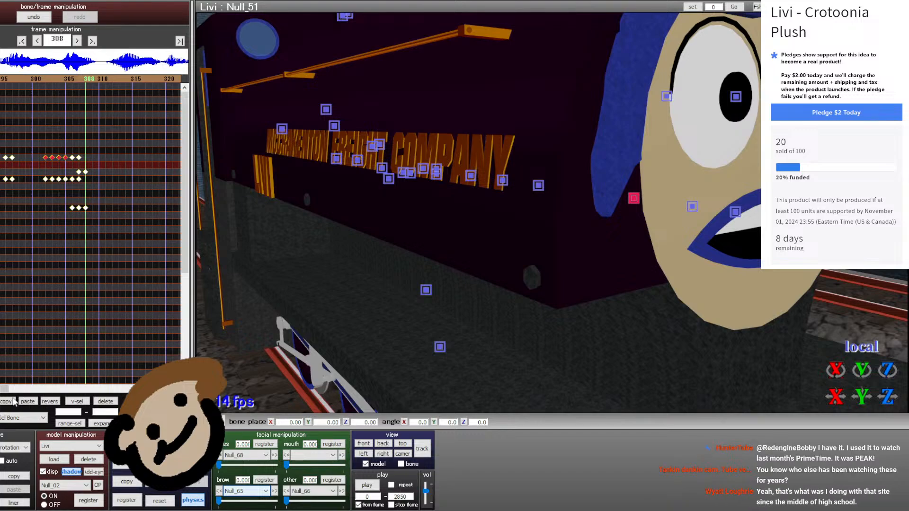
{"action": "left_click", "coordinate": [22, 404]}
{"action": "key", "text": "Right"}
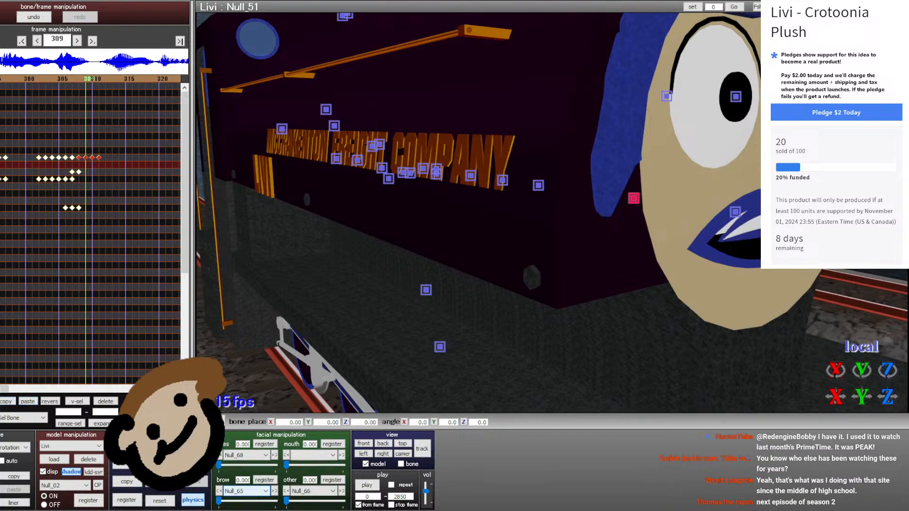
- Reset mouth bone Null_52 to zero and register it at frame 309
{"action": "key", "text": "Down"}
{"action": "key", "text": "Down"}
{"action": "key", "text": "Up"}
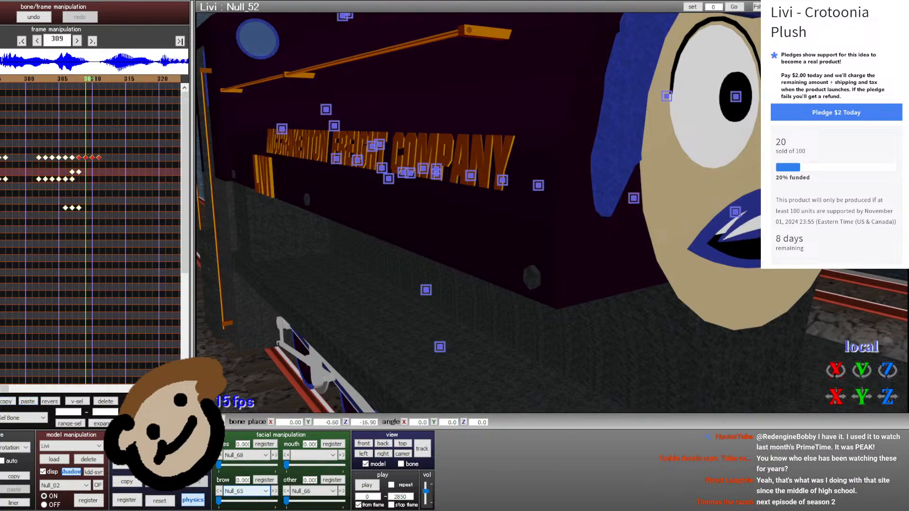
{"action": "left_click", "coordinate": [134, 502]}
{"action": "key", "text": "Right"}
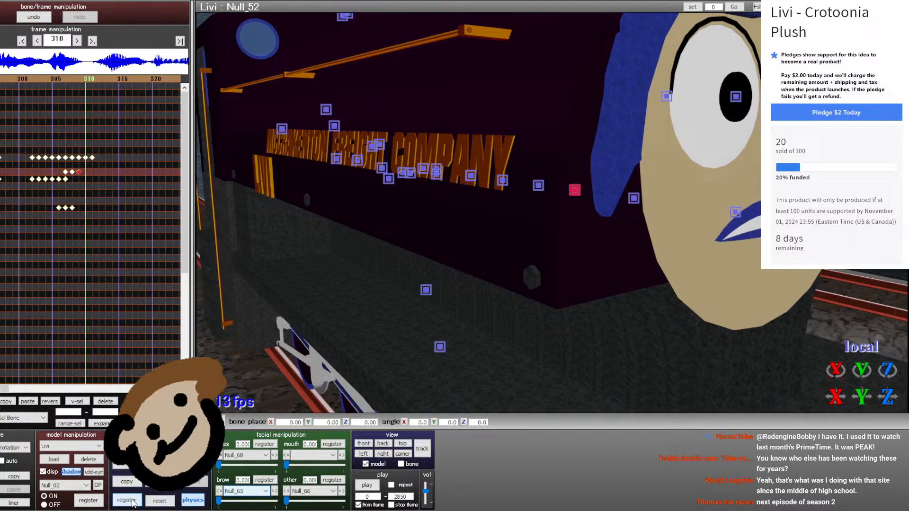
- Copy the keyframes at frames 296, 297, 302 and 303 on the track below Null_52, and paste them starting at frame 310
{"action": "key", "text": "Left"}
{"action": "key", "text": "Left"}
{"action": "key", "text": "Left"}
{"action": "key", "text": "Left"}
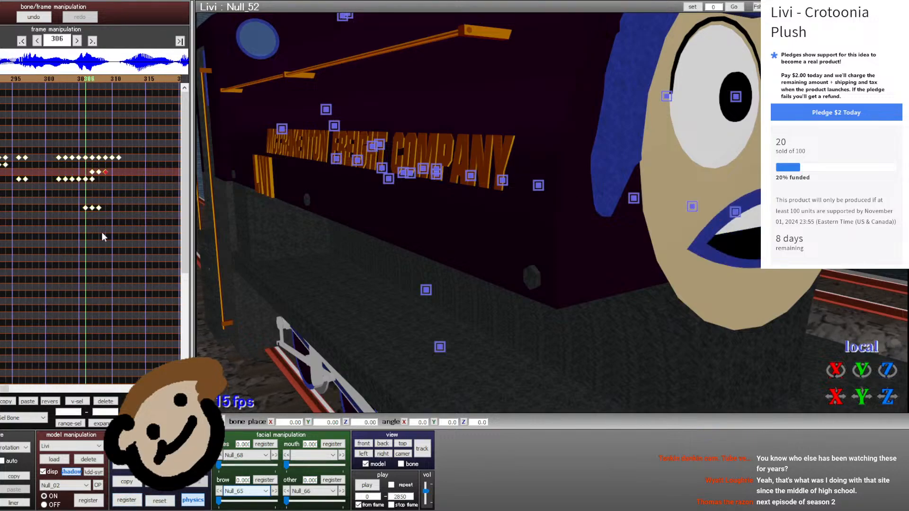
{"action": "key", "text": "Left"}
{"action": "key", "text": "Left"}
{"action": "key", "text": "Left"}
{"action": "key", "text": "Left"}
{"action": "key", "text": "Left"}
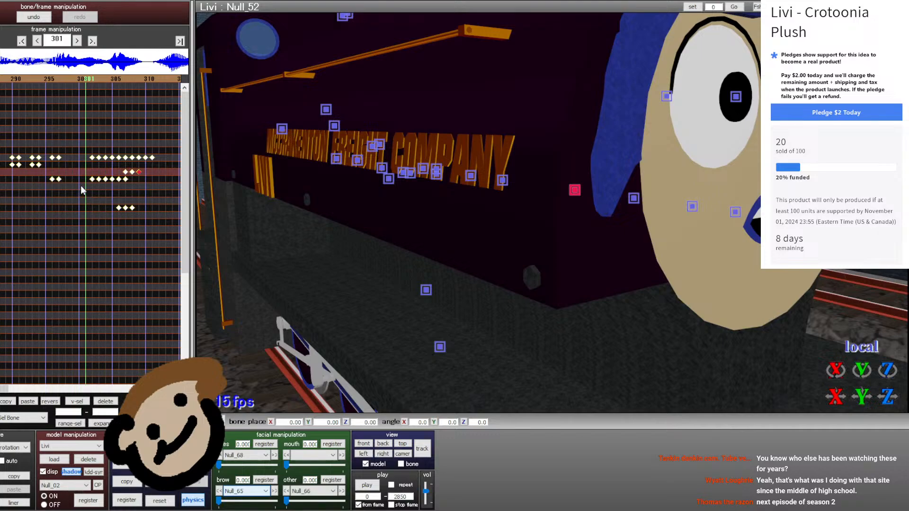
{"action": "left_click_drag", "start_coordinate": [98, 184], "coordinate": [44, 175]}
{"action": "key", "text": "Right"}
{"action": "key", "text": "Right"}
{"action": "key", "text": "Right"}
{"action": "key", "text": "Right"}
{"action": "key", "text": "Right"}
{"action": "key", "text": "Right"}
{"action": "key", "text": "Right"}
{"action": "key", "text": "Right"}
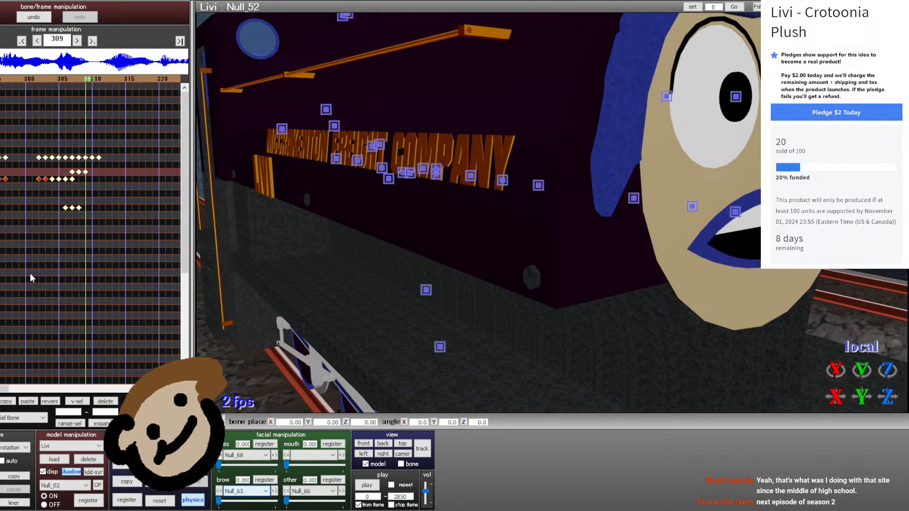
{"action": "key", "text": "Right"}
{"action": "left_click", "coordinate": [27, 401]}
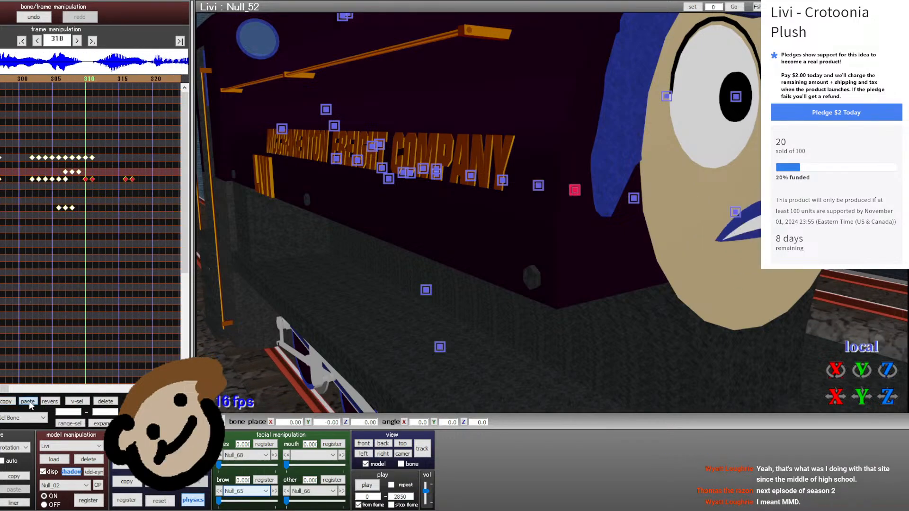
- Shift the pasted keyframes below Null_52 and the Null_50 keyframes at frames 310 and 311 two frames later
{"action": "key", "text": "Right"}
{"action": "key", "text": "Right"}
{"action": "left_click_drag", "start_coordinate": [133, 205], "coordinate": [71, 155]}
{"action": "key", "text": "Right"}
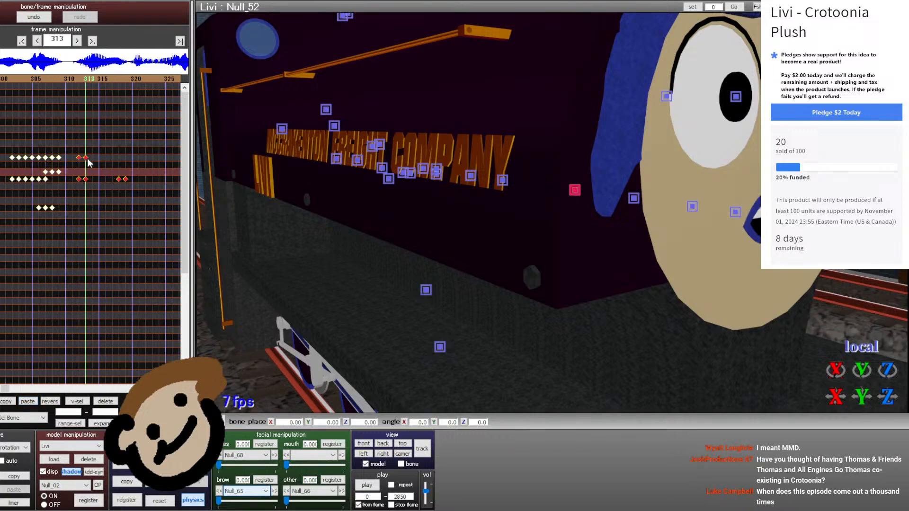
- Paste a pair of Null_50 teeth mouth keyframes at frames 318 and 319
{"action": "key", "text": "Right"}
{"action": "key", "text": "Right"}
{"action": "key", "text": "Right"}
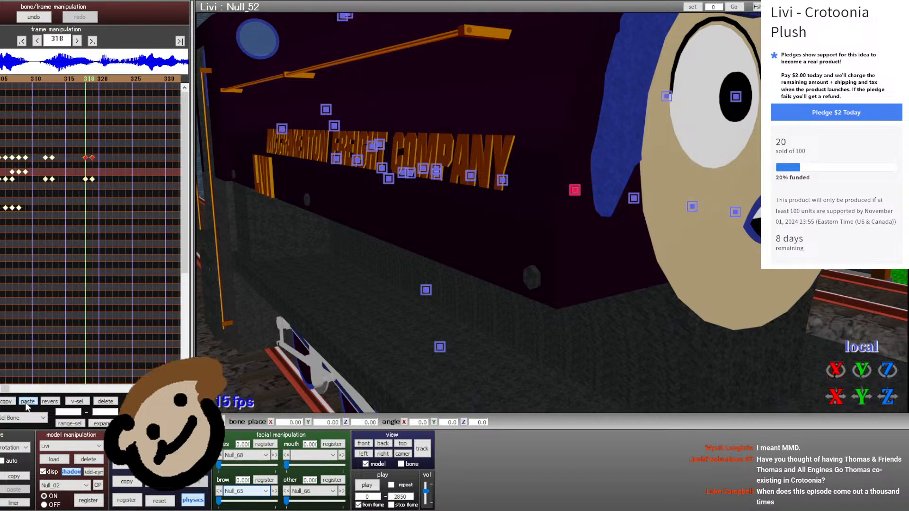
{"action": "key", "text": "Right"}
- Copy the Null_50 keyframes at frames 308 and 309 and paste them over frames 318 and 319
{"action": "key", "text": "Left"}
{"action": "key", "text": "Left"}
{"action": "key", "text": "Left"}
{"action": "key", "text": "Left"}
{"action": "key", "text": "Left"}
{"action": "key", "text": "Left"}
{"action": "key", "text": "Left"}
{"action": "key", "text": "Left"}
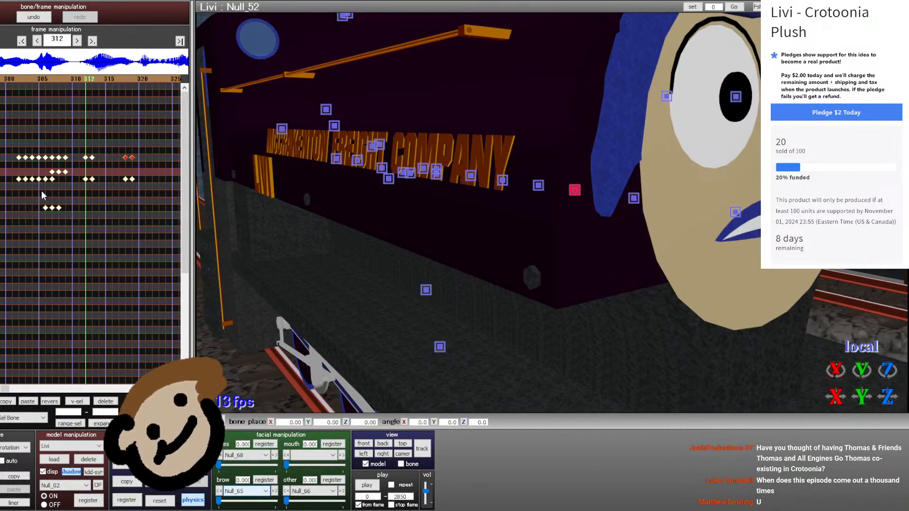
{"action": "key", "text": "Right"}
{"action": "left_click", "coordinate": [65, 158]}
{"action": "key", "text": "Right"}
{"action": "key", "text": "Right"}
{"action": "key", "text": "Right"}
{"action": "key", "text": "Right"}
{"action": "key", "text": "Right"}
{"action": "key", "text": "Right"}
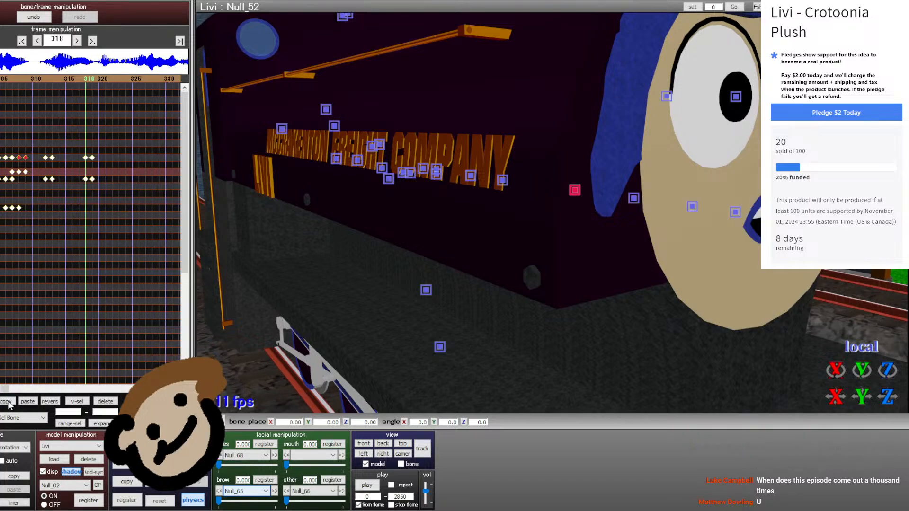
{"action": "left_click", "coordinate": [8, 401]}
{"action": "left_click", "coordinate": [28, 401]}
{"action": "key", "text": "Right"}
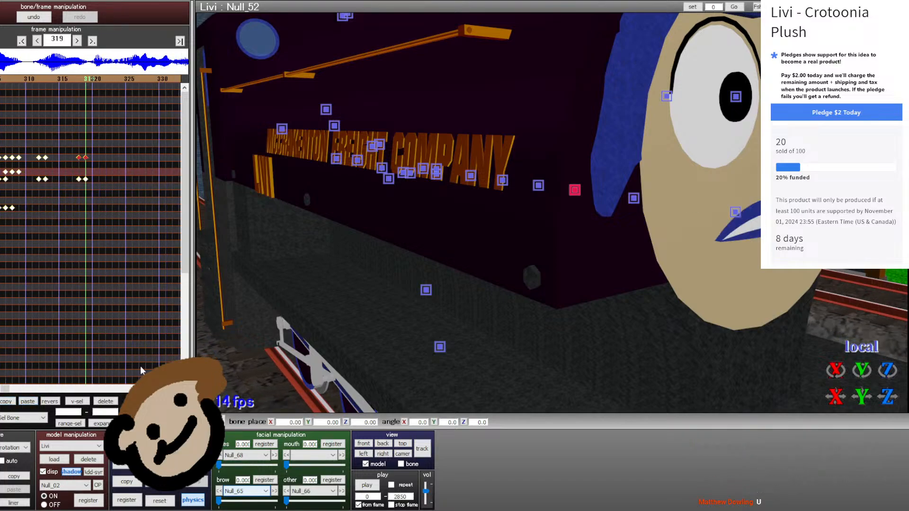
- Step back through the new mouth keyframes to frame 306 and check the mouth shapes up to frame 309
{"action": "key", "text": "Left"}
{"action": "key", "text": "Left"}
{"action": "key", "text": "Left"}
{"action": "key", "text": "Left"}
{"action": "key", "text": "Left"}
{"action": "key", "text": "Left"}
{"action": "key", "text": "Left"}
{"action": "key", "text": "Left"}
{"action": "key", "text": "Left"}
{"action": "key", "text": "Left"}
{"action": "key", "text": "Left"}
{"action": "key", "text": "Left"}
{"action": "key", "text": "Left"}
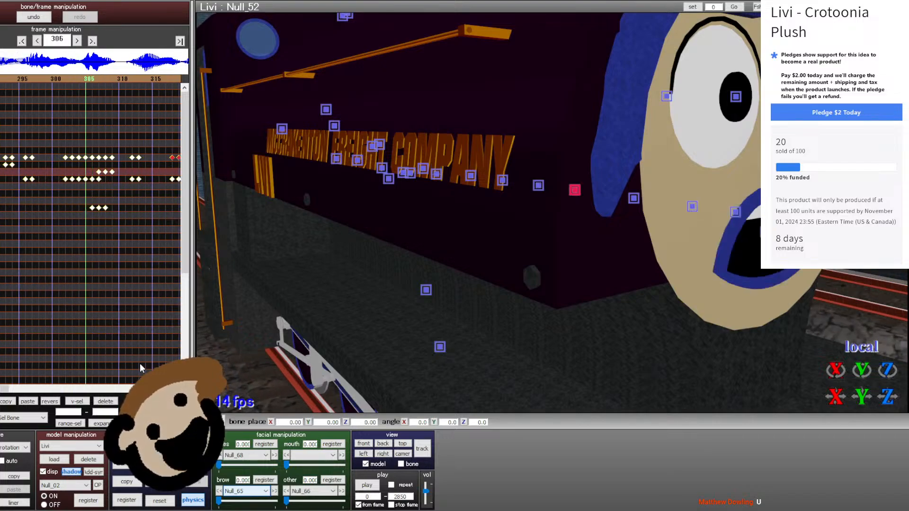
{"action": "key", "text": "Right"}
{"action": "key", "text": "Right"}
{"action": "key", "text": "Right"}
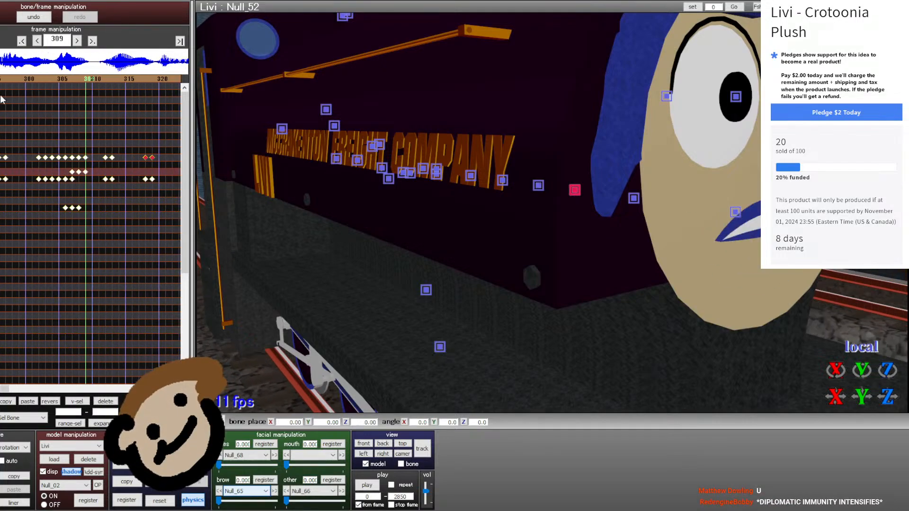
- Jump back to frame 215 and step forward to frame 326 to review the mouth shapes against the audio
{"action": "left_click", "coordinate": [4, 80]}
{"action": "left_click", "coordinate": [3, 79]}
{"action": "left_click", "coordinate": [5, 79]}
{"action": "left_click", "coordinate": [4, 79]}
{"action": "left_click", "coordinate": [4, 80]}
{"action": "left_click", "coordinate": [5, 79]}
{"action": "left_click", "coordinate": [5, 80]}
{"action": "left_click", "coordinate": [5, 80]}
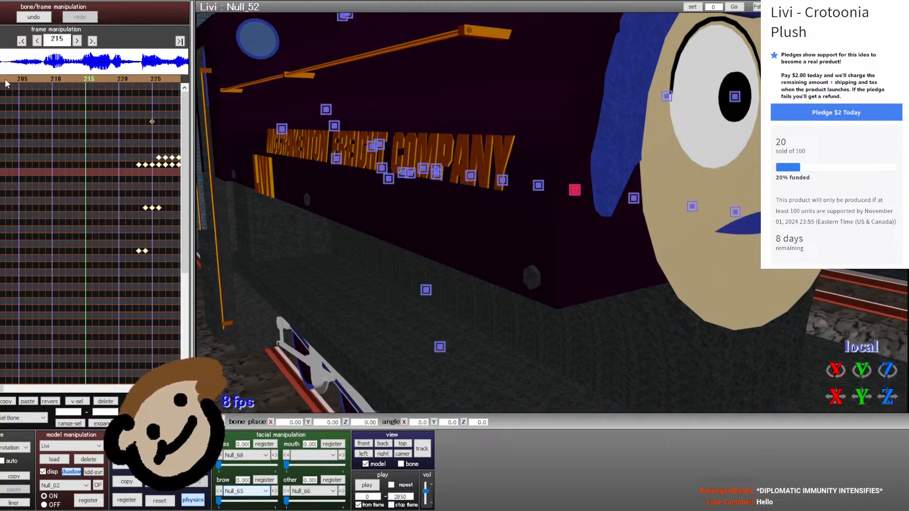
{"action": "left_click", "coordinate": [134, 80]}
{"action": "key", "text": "Right"}
{"action": "key", "text": "Right"}
{"action": "key", "text": "Right"}
{"action": "key", "text": "Right"}
{"action": "key", "text": "Right"}
{"action": "key", "text": "Right"}
{"action": "key", "text": "Right"}
{"action": "key", "text": "Right"}
{"action": "key", "text": "Right"}
{"action": "key", "text": "Right"}
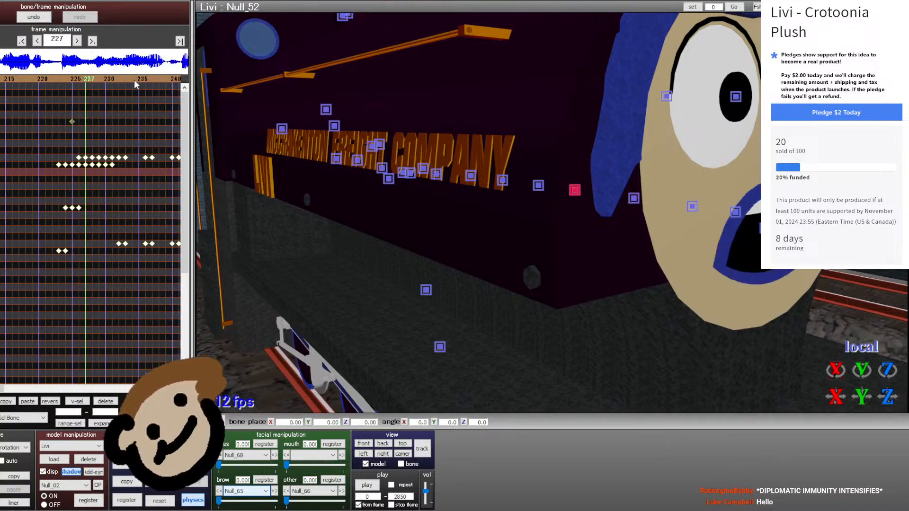
{"action": "key", "text": "Right"}
{"action": "key", "text": "Right"}
{"action": "key", "text": "Right"}
{"action": "key", "text": "Right"}
{"action": "key", "text": "Right"}
{"action": "key", "text": "Right"}
{"action": "key", "text": "Right"}
{"action": "key", "text": "Right"}
{"action": "key", "text": "Right"}
{"action": "key", "text": "Right"}
{"action": "key", "text": "Right"}
{"action": "key", "text": "Right"}
{"action": "key", "text": "Right"}
{"action": "key", "text": "Right"}
{"action": "key", "text": "Right"}
{"action": "key", "text": "Right"}
{"action": "key", "text": "Right"}
{"action": "key", "text": "Right"}
{"action": "key", "text": "Right"}
{"action": "key", "text": "Right"}
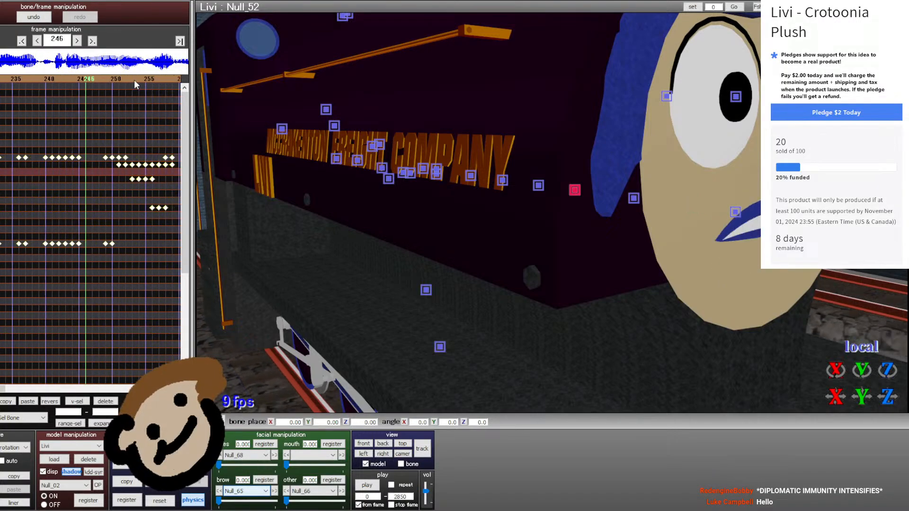
{"action": "key", "text": "Right"}
{"action": "key", "text": "Right"}
{"action": "key", "text": "Right"}
{"action": "key", "text": "Right"}
{"action": "key", "text": "Right"}
{"action": "key", "text": "Right"}
{"action": "key", "text": "Right"}
{"action": "key", "text": "Right"}
{"action": "key", "text": "Right"}
{"action": "key", "text": "Right"}
{"action": "key", "text": "Right"}
{"action": "key", "text": "Right"}
{"action": "key", "text": "Right"}
{"action": "key", "text": "Right"}
{"action": "key", "text": "Right"}
{"action": "key", "text": "Right"}
{"action": "key", "text": "Right"}
{"action": "key", "text": "Right"}
{"action": "key", "text": "Right"}
{"action": "key", "text": "Right"}
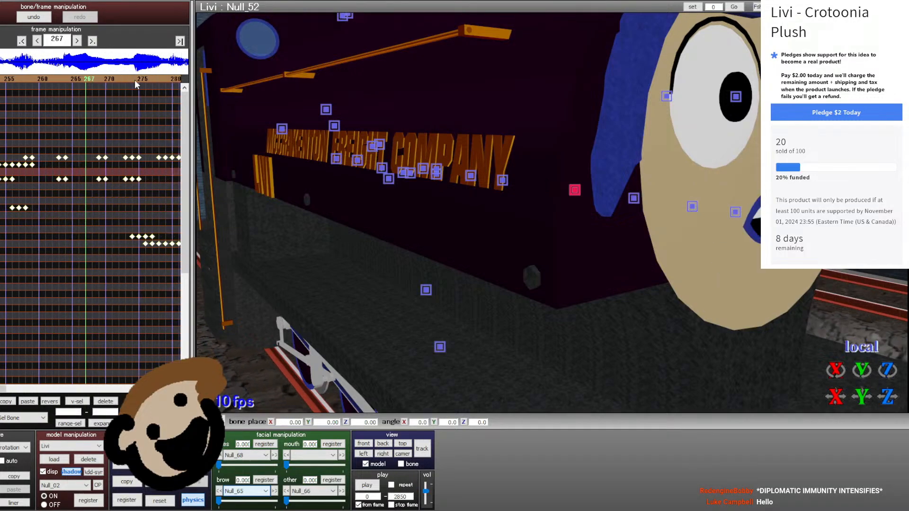
{"action": "key", "text": "Right"}
{"action": "key", "text": "Right"}
{"action": "key", "text": "Right"}
{"action": "key", "text": "Right"}
{"action": "key", "text": "Right"}
{"action": "key", "text": "Right"}
{"action": "key", "text": "Right"}
{"action": "key", "text": "Right"}
{"action": "key", "text": "Right"}
{"action": "key", "text": "Right"}
{"action": "key", "text": "Right"}
{"action": "key", "text": "Right"}
{"action": "key", "text": "Right"}
{"action": "key", "text": "Right"}
{"action": "key", "text": "Right"}
{"action": "key", "text": "Right"}
{"action": "key", "text": "Right"}
{"action": "key", "text": "Right"}
{"action": "key", "text": "Right"}
{"action": "key", "text": "Right"}
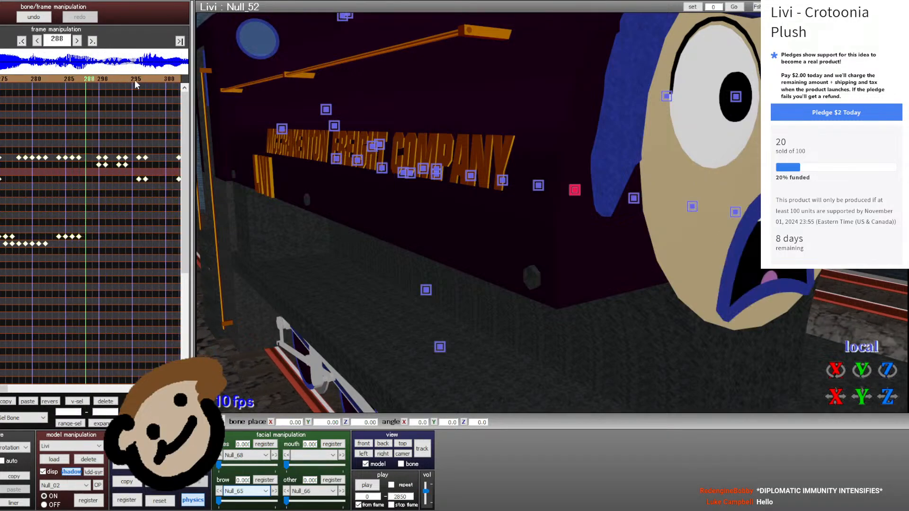
{"action": "key", "text": "Right"}
{"action": "key", "text": "Right"}
{"action": "key", "text": "Right"}
{"action": "key", "text": "Right"}
{"action": "key", "text": "Right"}
{"action": "key", "text": "Right"}
{"action": "key", "text": "Right"}
{"action": "key", "text": "Right"}
{"action": "key", "text": "Right"}
{"action": "key", "text": "Right"}
{"action": "key", "text": "Right"}
{"action": "key", "text": "Right"}
{"action": "key", "text": "Right"}
{"action": "key", "text": "Right"}
{"action": "key", "text": "Right"}
{"action": "key", "text": "Right"}
{"action": "key", "text": "Right"}
{"action": "key", "text": "Right"}
{"action": "key", "text": "Right"}
{"action": "key", "text": "Right"}
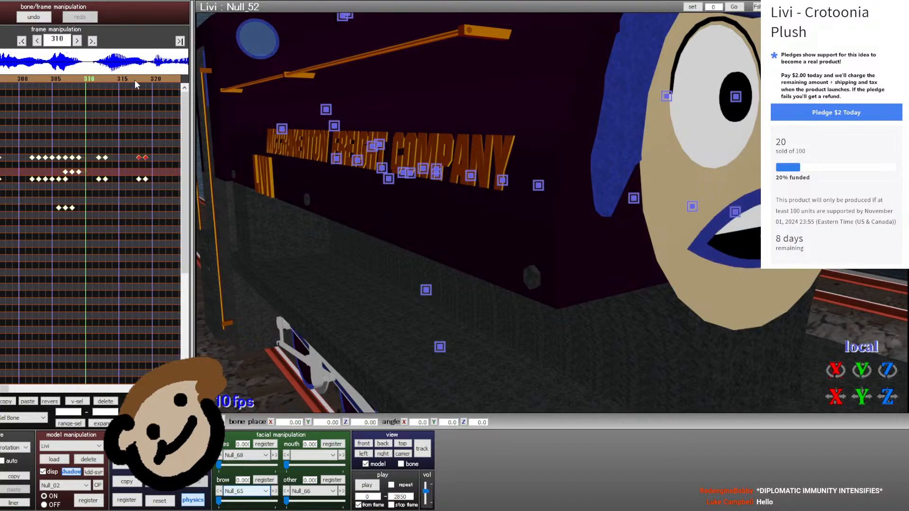
{"action": "key", "text": "Right"}
{"action": "key", "text": "Right"}
{"action": "key", "text": "Right"}
{"action": "key", "text": "Right"}
{"action": "key", "text": "Right"}
{"action": "key", "text": "Right"}
{"action": "key", "text": "Right"}
{"action": "key", "text": "Right"}
{"action": "key", "text": "Right"}
{"action": "key", "text": "Right"}
{"action": "key", "text": "Right"}
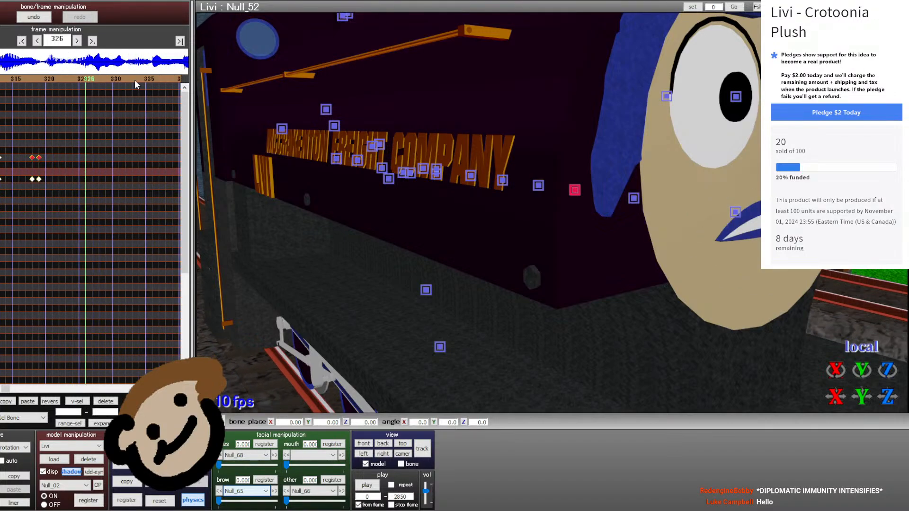
- Select the mouth keyframes at frames 302 to 309 on all mouth bone rows and shift them one frame earlier
{"action": "left_click_drag", "start_coordinate": [134, 79], "coordinate": [66, 78]}
{"action": "key", "text": "Right"}
{"action": "key", "text": "Right"}
{"action": "key", "text": "Right"}
{"action": "key", "text": "Right"}
{"action": "key", "text": "Right"}
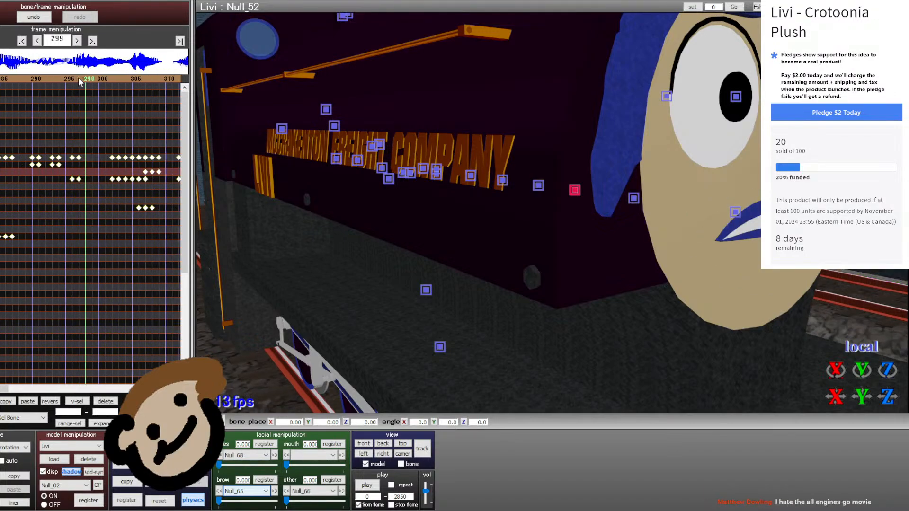
{"action": "key", "text": "Right"}
{"action": "key", "text": "Right"}
{"action": "key", "text": "Right"}
{"action": "key", "text": "Right"}
{"action": "key", "text": "Right"}
{"action": "key", "text": "Right"}
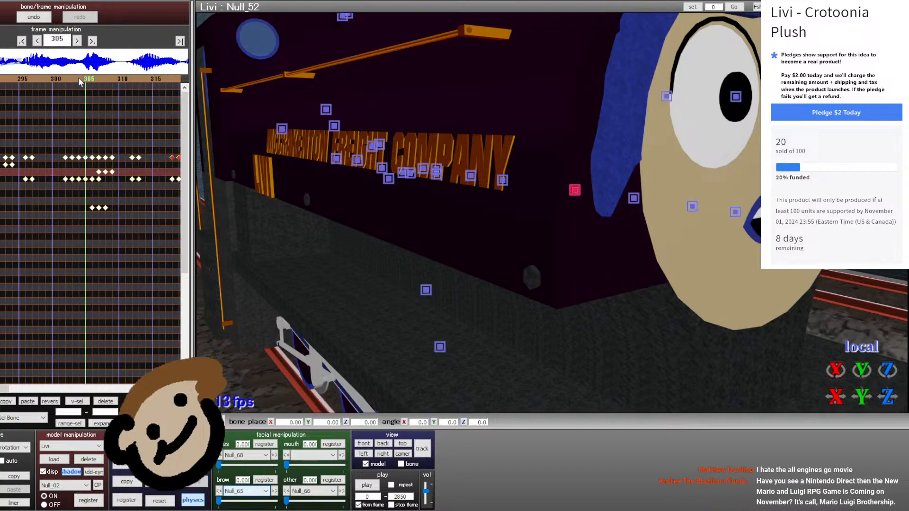
{"action": "key", "text": "Right"}
{"action": "key", "text": "Right"}
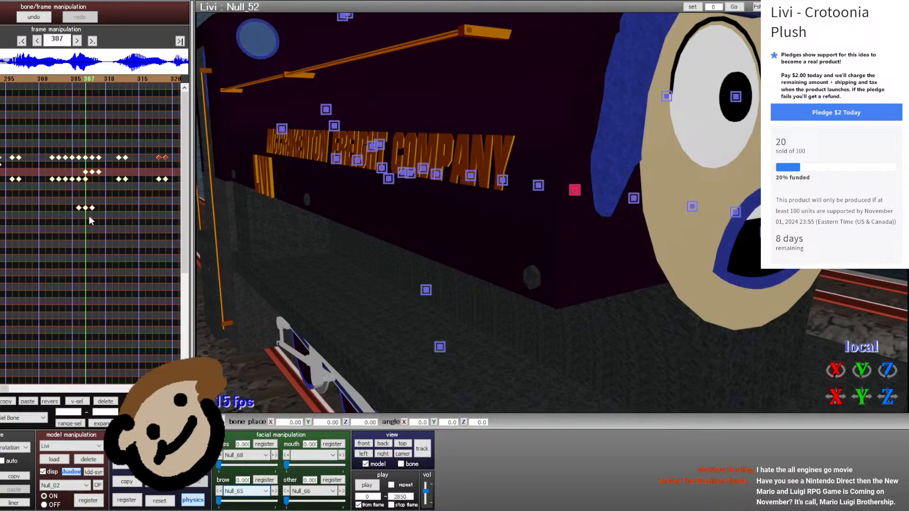
{"action": "key", "text": "Left"}
{"action": "left_click_drag", "start_coordinate": [109, 219], "coordinate": [48, 158]}
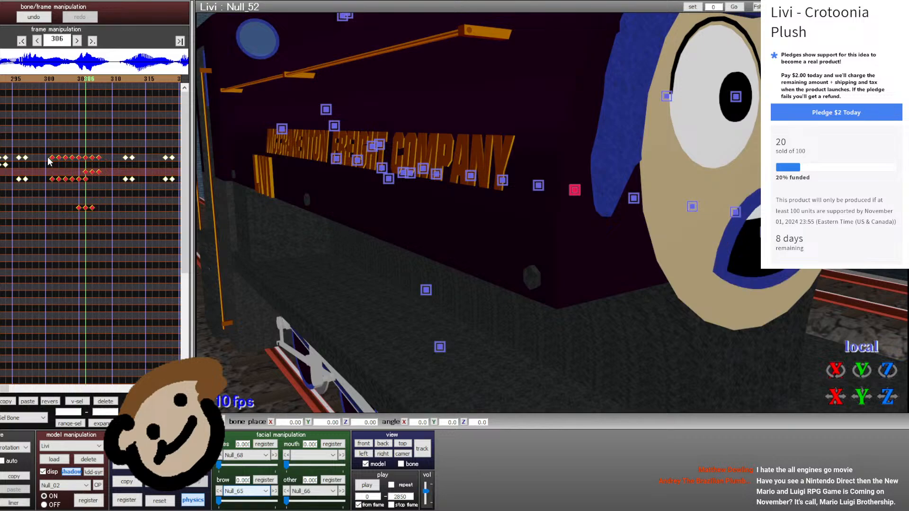
- Step back and forth between frames 303 and 309 to check the mouth shapes of the shifted keyframes
{"action": "key", "text": "Right"}
{"action": "key", "text": "Right"}
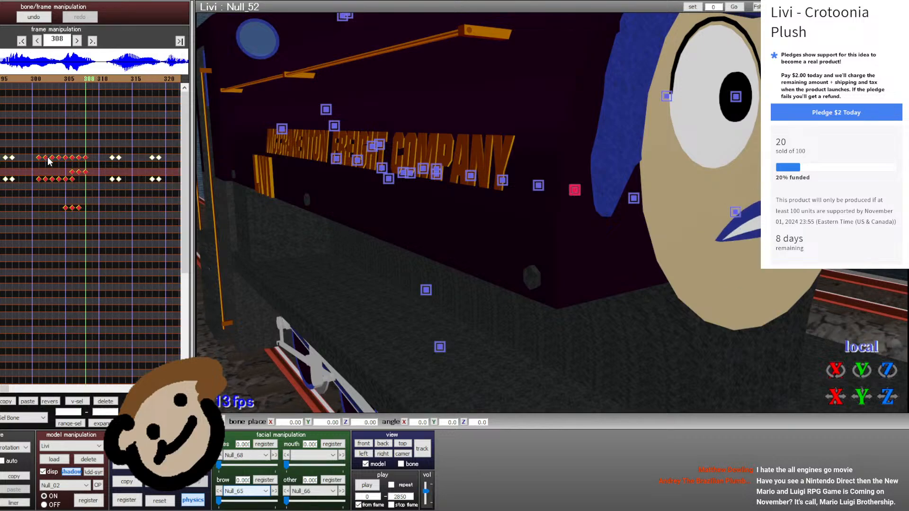
{"action": "key", "text": "Right"}
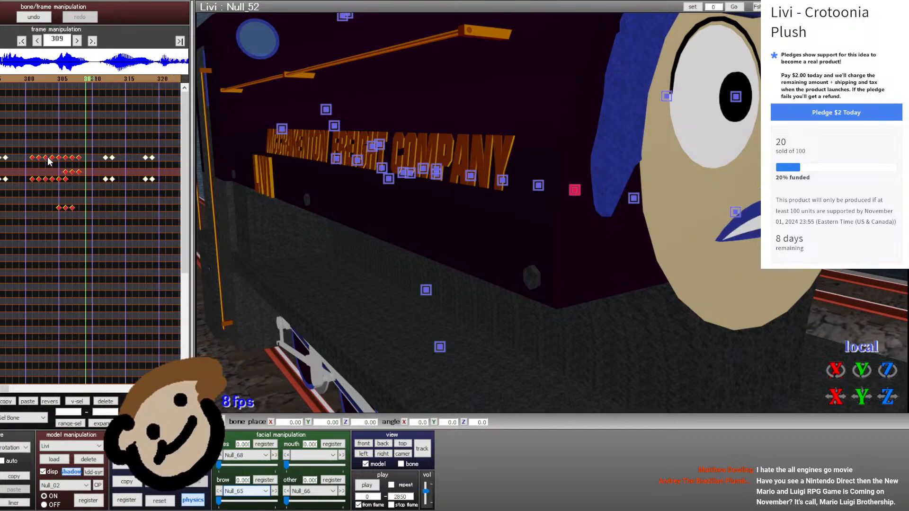
{"action": "key", "text": "Left"}
{"action": "key", "text": "Left"}
{"action": "key", "text": "Left"}
{"action": "key", "text": "Left"}
{"action": "key", "text": "Left"}
{"action": "key", "text": "Left"}
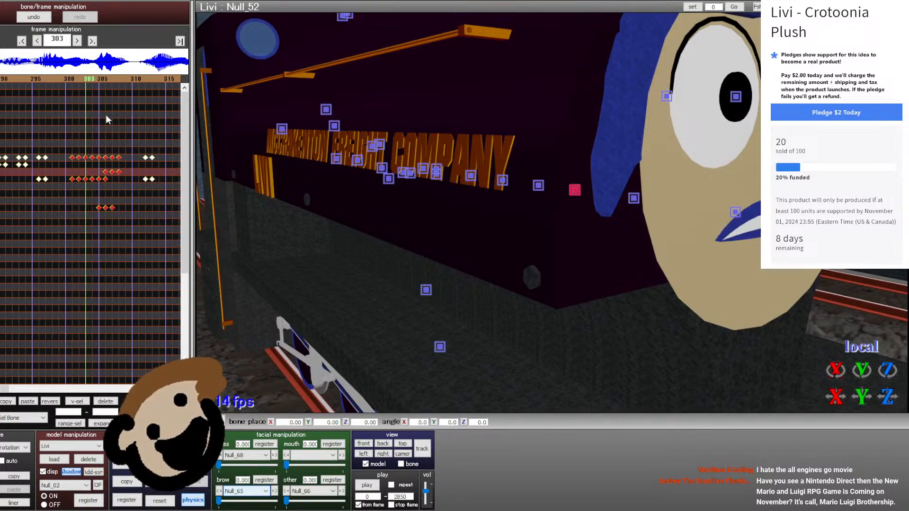
{"action": "key", "text": "Right"}
{"action": "key", "text": "Right"}
{"action": "key", "text": "Right"}
{"action": "key", "text": "Right"}
{"action": "key", "text": "Right"}
{"action": "key", "text": "Right"}
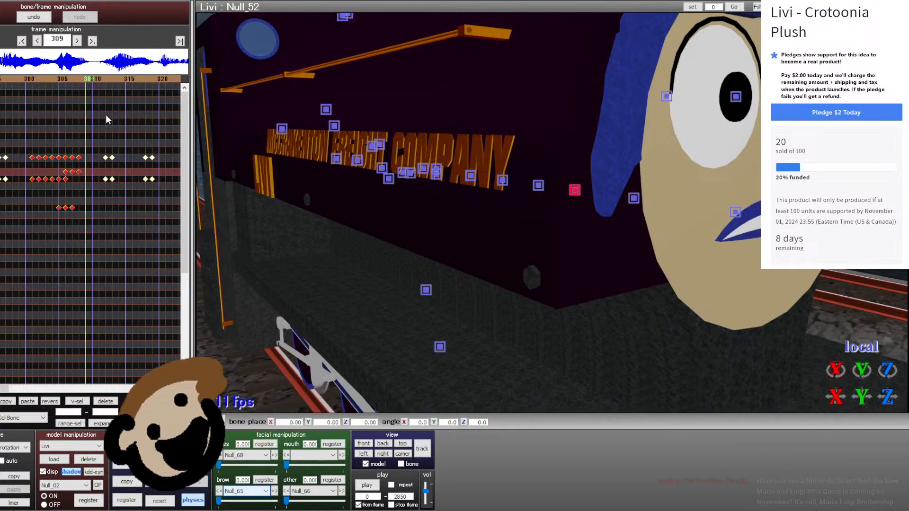
- Clear the keyframe selection and step from frame 303 to frame 319 to check the mouth shapes there
{"action": "left_click", "coordinate": [54, 81]}
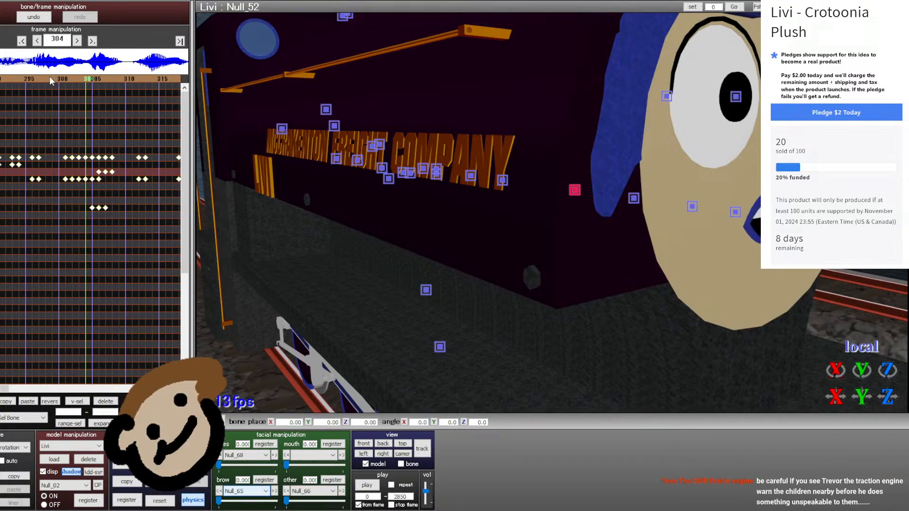
{"action": "key", "text": "Left"}
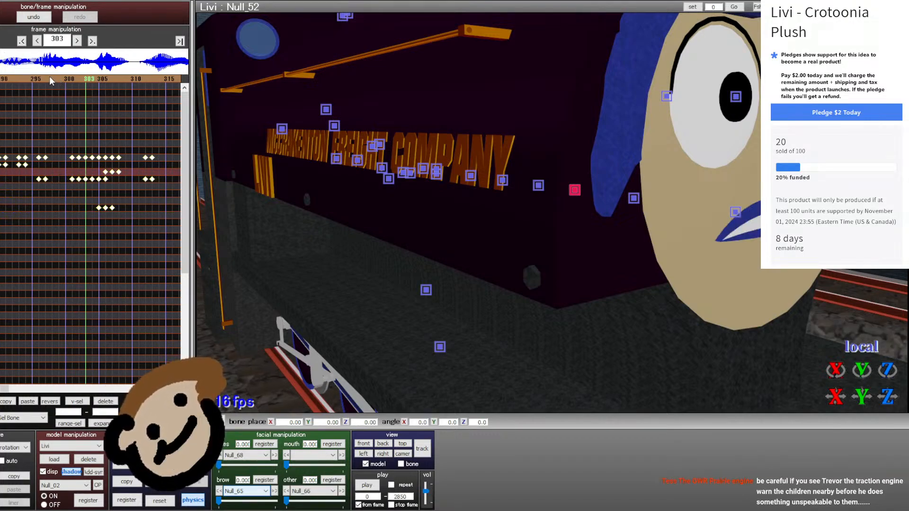
{"action": "key", "text": "Right"}
{"action": "key", "text": "Right"}
{"action": "key", "text": "Right"}
{"action": "key", "text": "Right"}
{"action": "key", "text": "Right"}
{"action": "key", "text": "Right"}
{"action": "key", "text": "Right"}
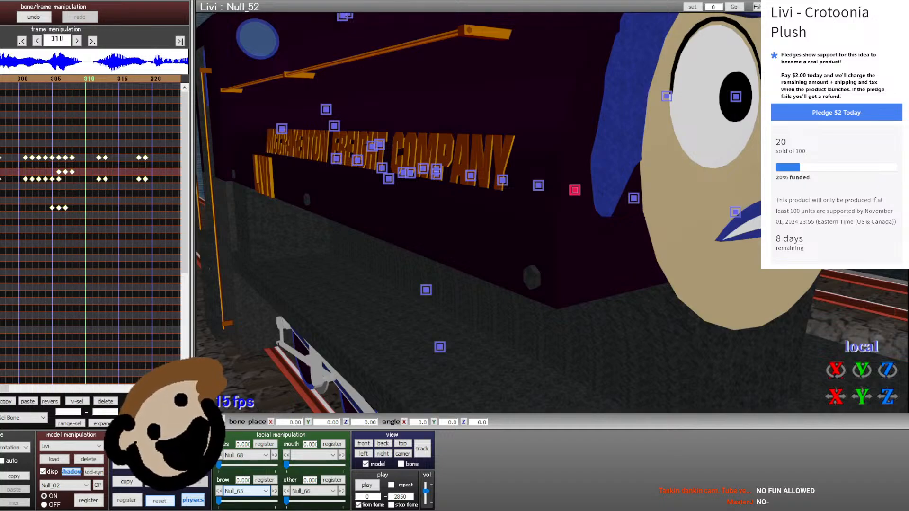
{"action": "key", "text": "Right"}
{"action": "key", "text": "Right"}
{"action": "key", "text": "Right"}
{"action": "key", "text": "Right"}
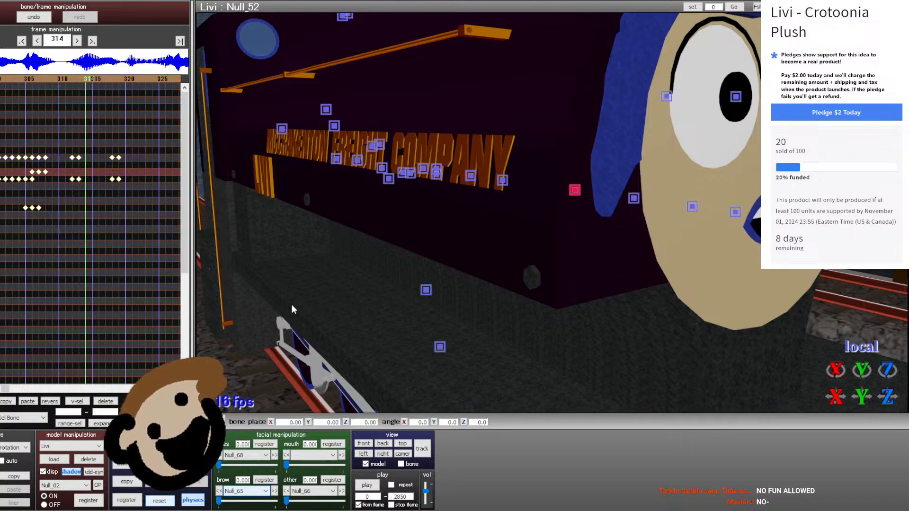
{"action": "key", "text": "Right"}
{"action": "key", "text": "Right"}
{"action": "key", "text": "Right"}
{"action": "key", "text": "Right"}
{"action": "key", "text": "Right"}
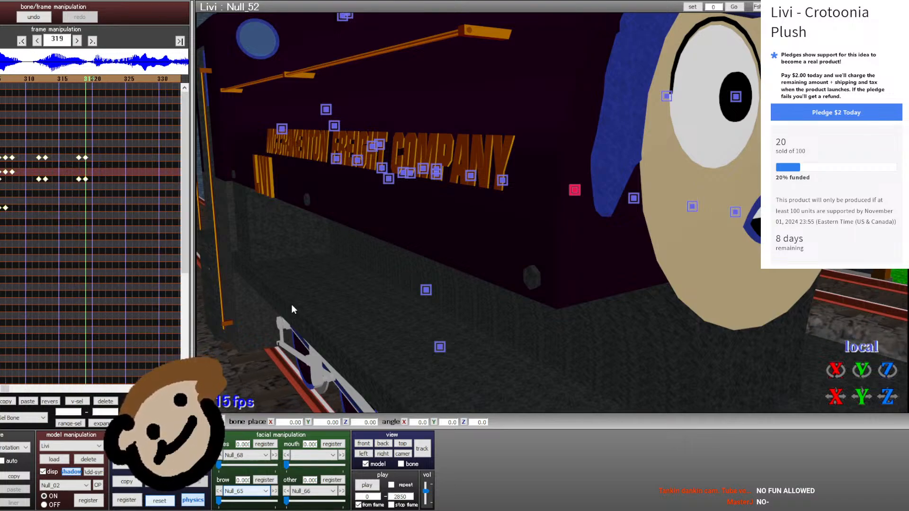
- Jump back to frame 277 and step forward to frame 294 to look for mouth shapes worth reusing
{"action": "key", "text": "Right"}
{"action": "key", "text": "Left"}
{"action": "left_click", "coordinate": [9, 78]}
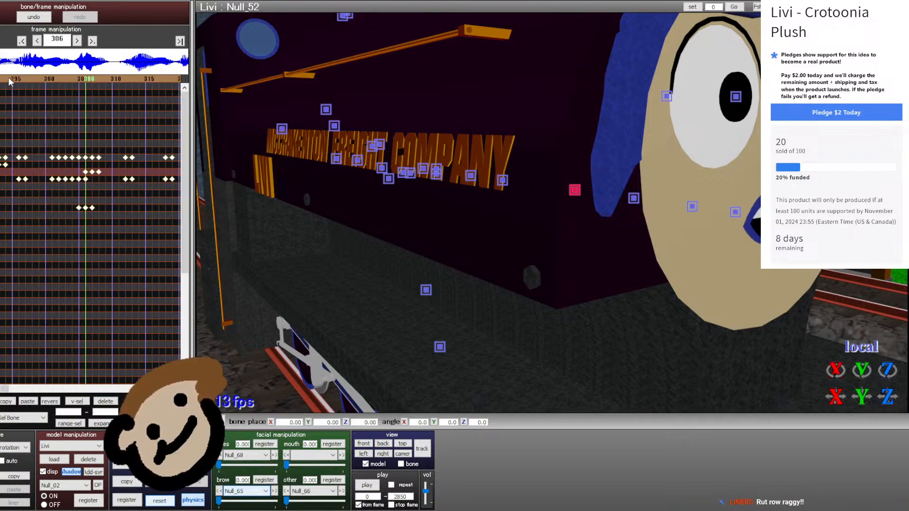
{"action": "left_click", "coordinate": [9, 79]}
{"action": "left_click", "coordinate": [9, 79]}
{"action": "key", "text": "Right"}
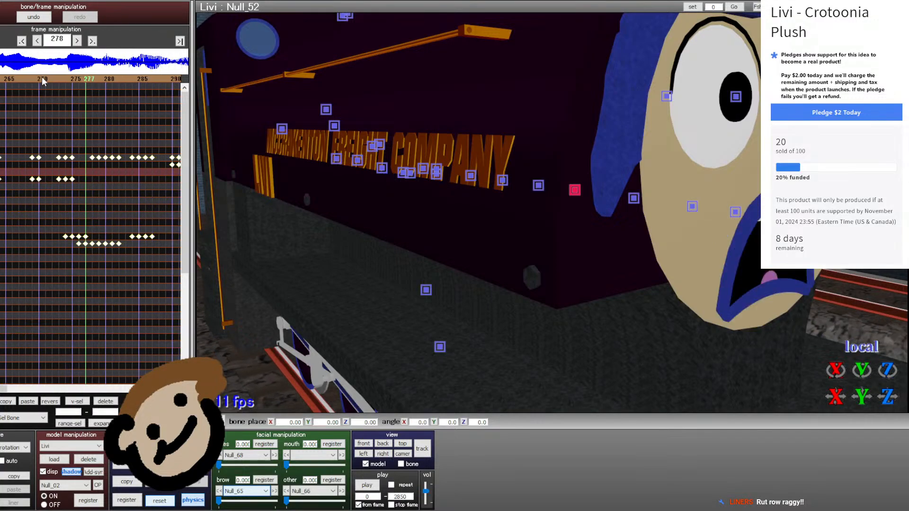
{"action": "key", "text": "Right"}
{"action": "key", "text": "Right"}
{"action": "key", "text": "Right"}
{"action": "key", "text": "Right"}
{"action": "key", "text": "Right"}
{"action": "key", "text": "Right"}
{"action": "key", "text": "Right"}
{"action": "key", "text": "Right"}
{"action": "key", "text": "Right"}
{"action": "key", "text": "Right"}
{"action": "key", "text": "Right"}
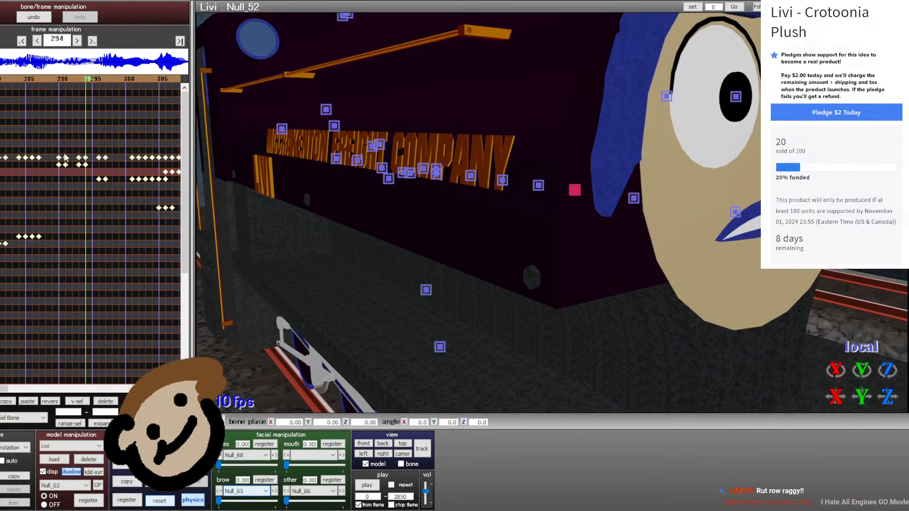
- Copy the mouth keyframes at frames 290, 291, 293 and 294 on both bone rows and paste them starting at frame 320
{"action": "left_click_drag", "start_coordinate": [88, 173], "coordinate": [59, 156]}
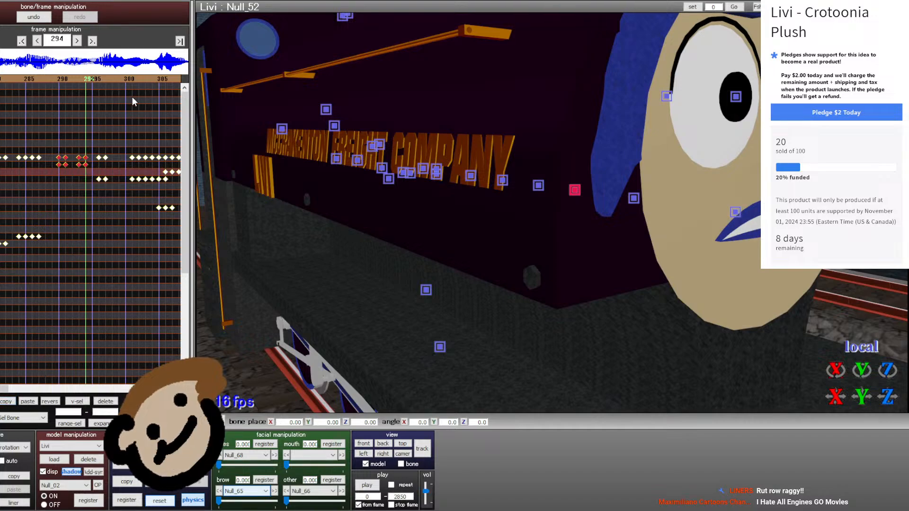
{"action": "key", "text": "Right"}
{"action": "key", "text": "Right"}
{"action": "key", "text": "Right"}
{"action": "key", "text": "Right"}
{"action": "key", "text": "Right"}
{"action": "key", "text": "Right"}
{"action": "key", "text": "Right"}
{"action": "key", "text": "Right"}
{"action": "key", "text": "Right"}
{"action": "key", "text": "Right"}
{"action": "key", "text": "Right"}
{"action": "key", "text": "Right"}
{"action": "key", "text": "Right"}
{"action": "key", "text": "Right"}
{"action": "key", "text": "Right"}
{"action": "key", "text": "Right"}
{"action": "key", "text": "Right"}
{"action": "key", "text": "Right"}
{"action": "key", "text": "Right"}
{"action": "key", "text": "Right"}
{"action": "key", "text": "Right"}
{"action": "key", "text": "Right"}
{"action": "key", "text": "Right"}
{"action": "key", "text": "Right"}
{"action": "key", "text": "Right"}
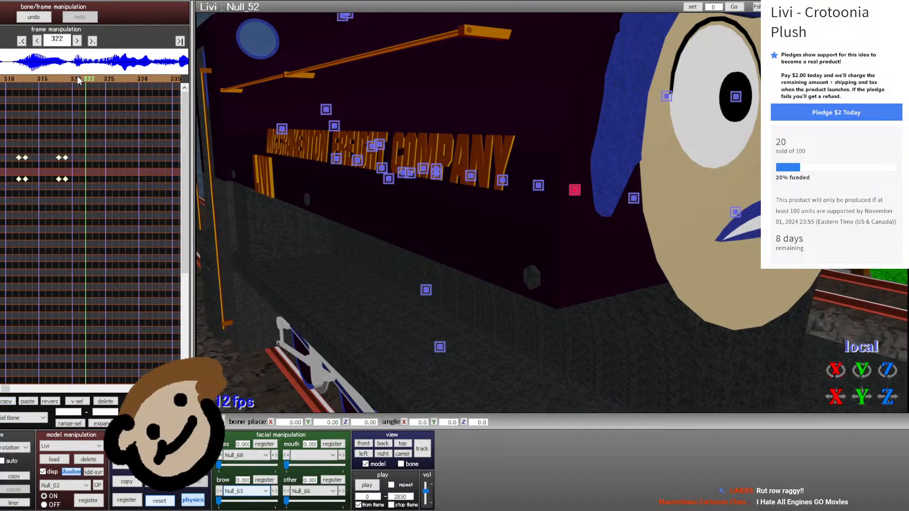
{"action": "left_click", "coordinate": [28, 401]}
- Turn the view to the front of Livi's face and step back and forth up to frame 324 to check the pasted mouth shapes
{"action": "key", "text": "Right"}
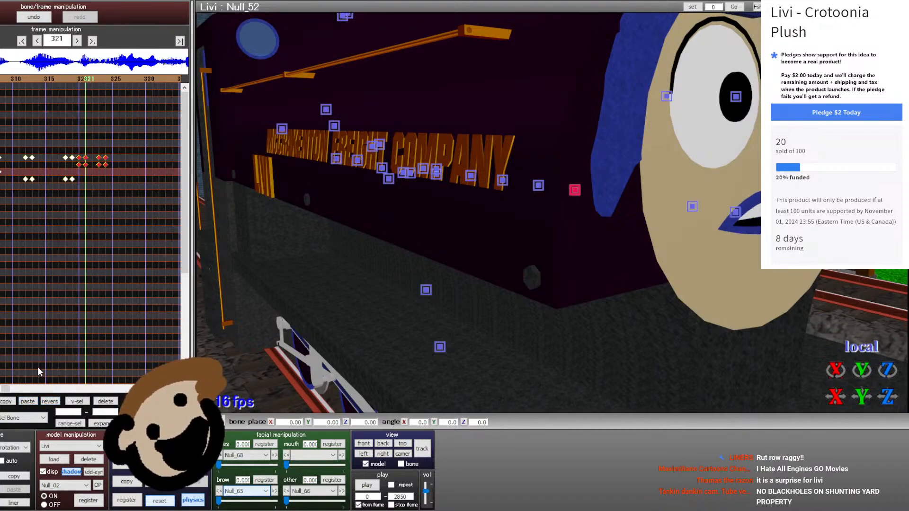
{"action": "key", "text": "Right"}
{"action": "key", "text": "Right"}
{"action": "key", "text": "Right"}
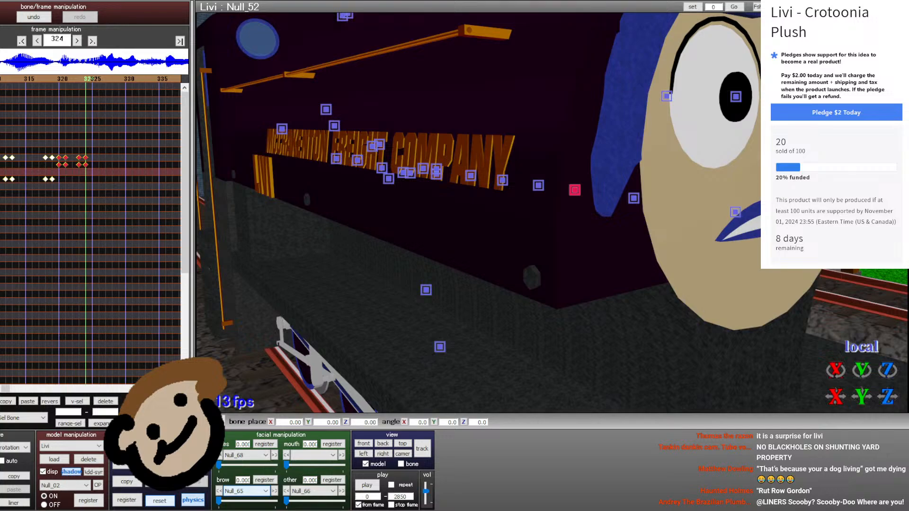
{"action": "right_click_drag", "start_coordinate": [447, 271], "coordinate": [396, 269]}
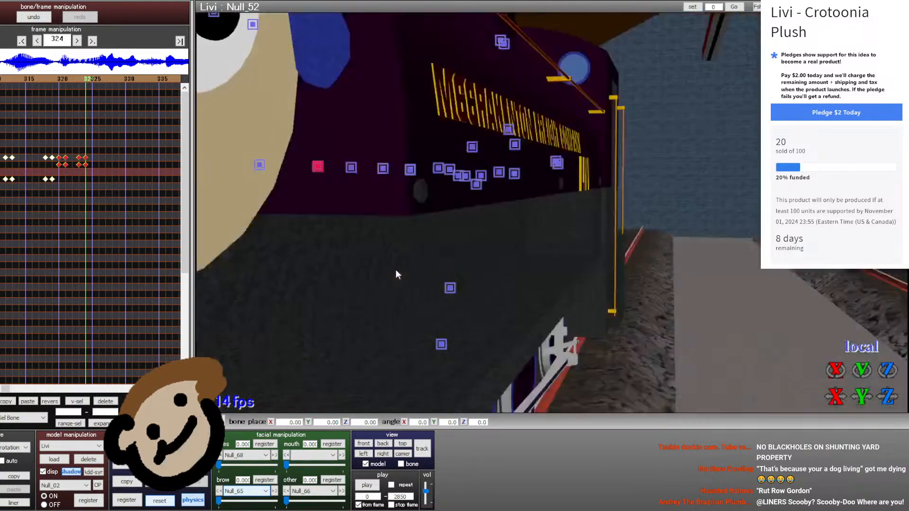
{"action": "scroll", "coordinate": [396, 270], "scroll_direction": "down", "scroll_amount": 3}
{"action": "scroll", "coordinate": [395, 270], "scroll_direction": "down", "scroll_amount": 3}
{"action": "middle_click_drag", "start_coordinate": [388, 271], "coordinate": [603, 286]}
{"action": "key", "text": "Left"}
{"action": "key", "text": "Left"}
{"action": "key", "text": "Left"}
{"action": "key", "text": "Left"}
{"action": "key", "text": "Left"}
{"action": "key", "text": "Left"}
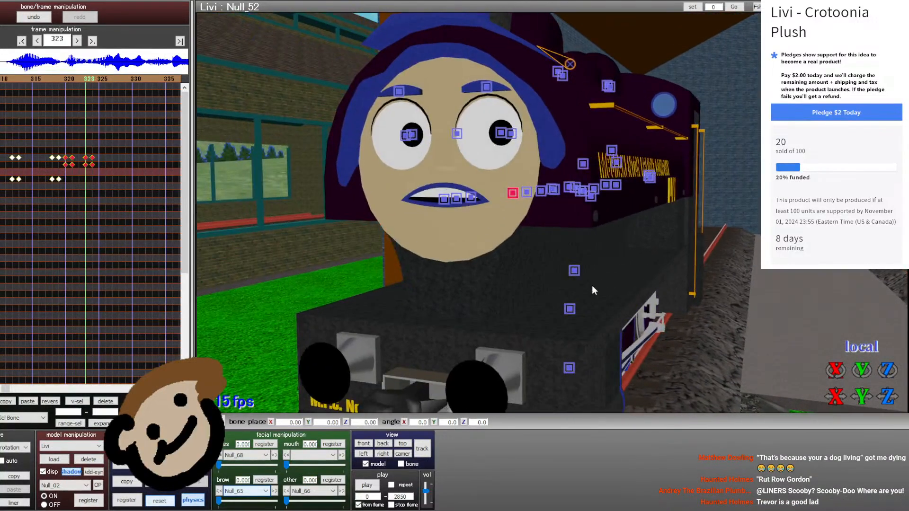
{"action": "key", "text": "Right"}
{"action": "key", "text": "Right"}
{"action": "key", "text": "Right"}
{"action": "key", "text": "Right"}
{"action": "key", "text": "Right"}
{"action": "key", "text": "Right"}
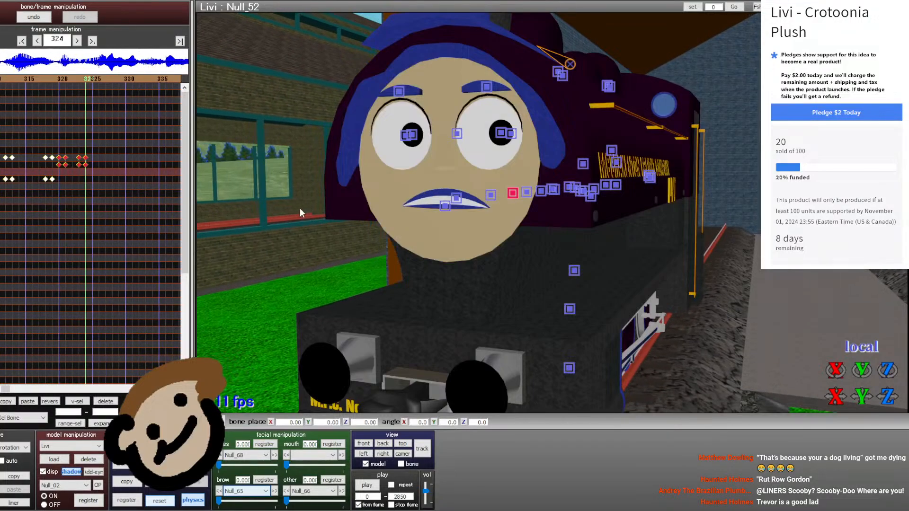
- Step forward from frame 324 to frame 334 to examine the audio following the pasted mouth shapes
{"action": "key", "text": "Right"}
{"action": "key", "text": "Right"}
{"action": "key", "text": "Right"}
{"action": "key", "text": "Right"}
{"action": "key", "text": "Right"}
{"action": "key", "text": "Right"}
{"action": "key", "text": "Right"}
{"action": "key", "text": "Right"}
{"action": "key", "text": "Right"}
{"action": "key", "text": "Right"}
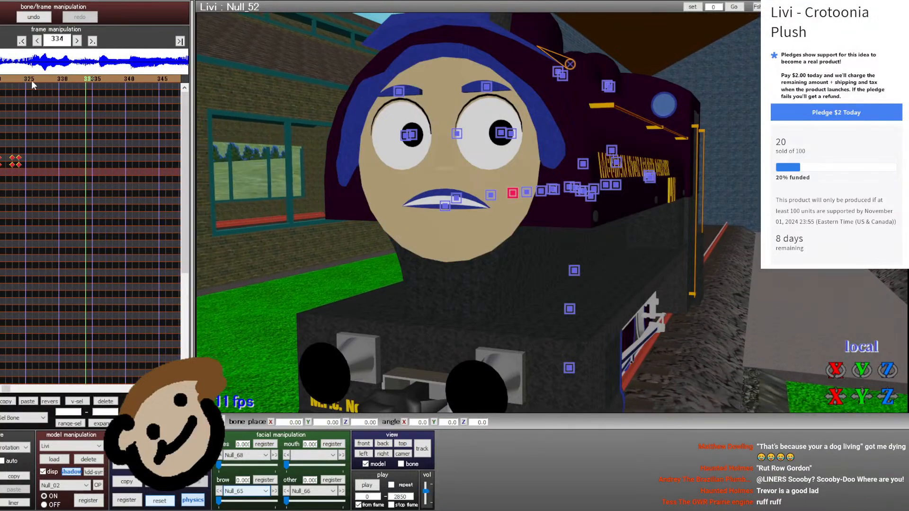
- Copy the mouth keyframes at frames 263, 264, 269 and 270 on both bone rows and paste them starting at frame 327
{"action": "left_click", "coordinate": [31, 81]}
{"action": "left_click", "coordinate": [12, 76]}
{"action": "left_click", "coordinate": [15, 77]}
{"action": "left_click", "coordinate": [16, 76]}
{"action": "left_click", "coordinate": [16, 77]}
{"action": "left_click", "coordinate": [16, 77]}
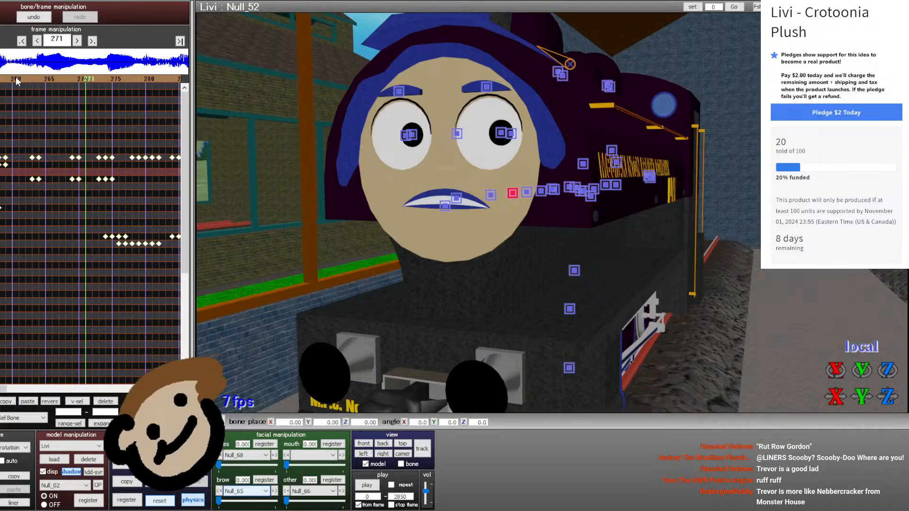
{"action": "left_click", "coordinate": [16, 77]}
{"action": "left_click_drag", "start_coordinate": [72, 143], "coordinate": [128, 185]}
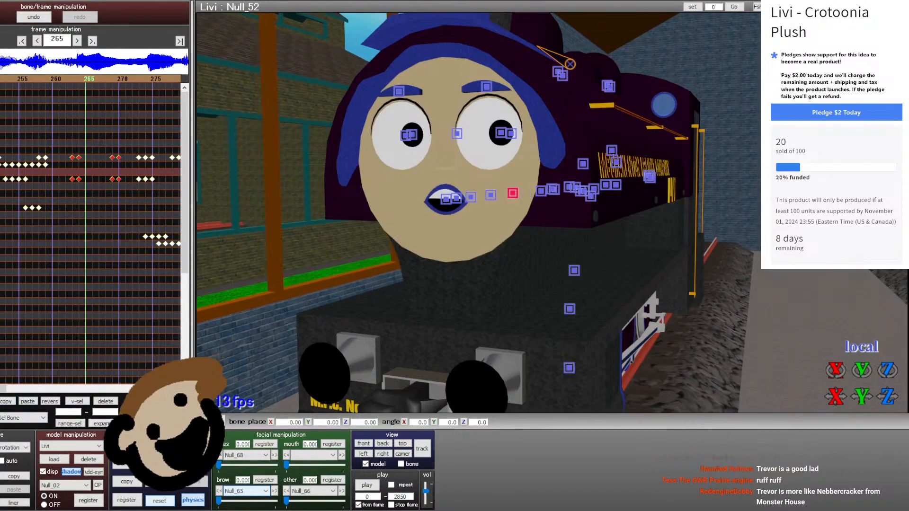
{"action": "scroll", "coordinate": [430, 269], "scroll_direction": "up", "scroll_amount": 5}
{"action": "scroll", "coordinate": [446, 237], "scroll_direction": "down", "scroll_amount": 3}
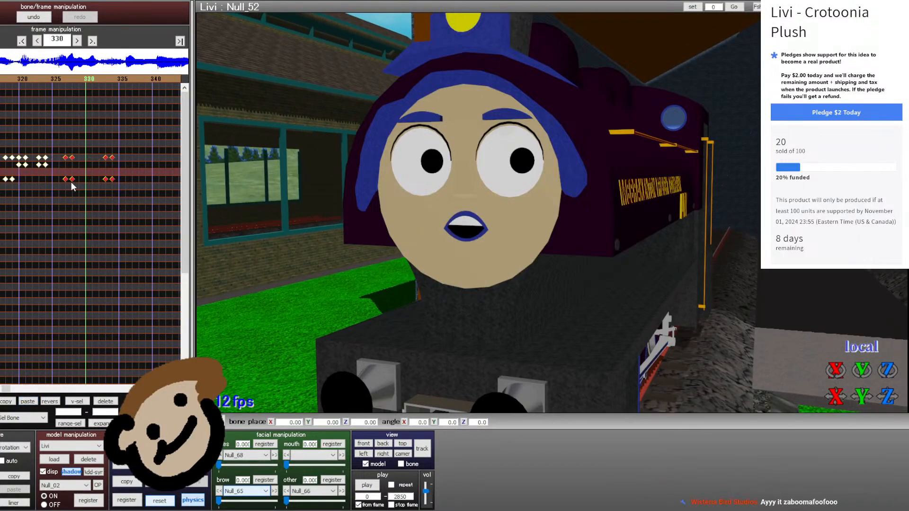
- Check the newly pasted mouth shapes up to frame 333 against the audio and shift their keyframes one frame earlier, to start at frame 326
{"action": "key", "text": "Left"}
{"action": "key", "text": "Left"}
{"action": "key", "text": "Left"}
{"action": "key", "text": "Left"}
{"action": "key", "text": "Right"}
{"action": "key", "text": "Right"}
{"action": "key", "text": "Right"}
{"action": "key", "text": "Right"}
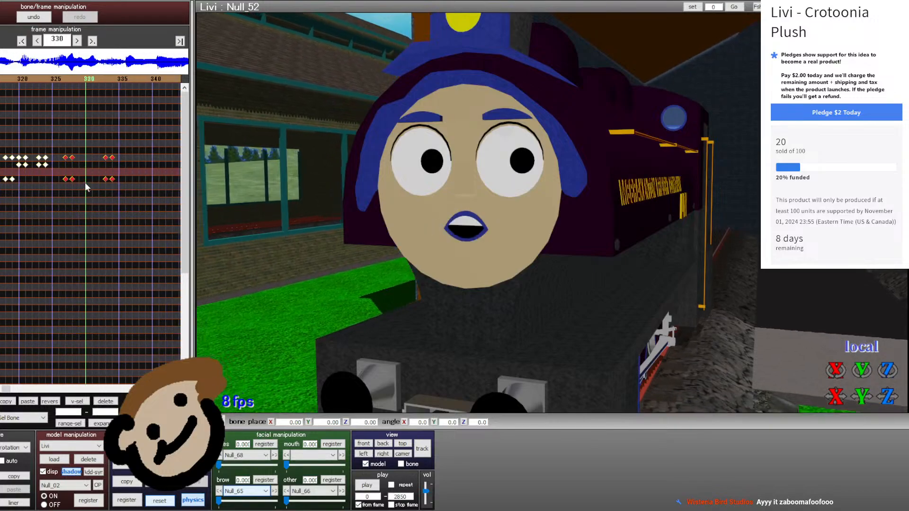
{"action": "key", "text": "Right"}
{"action": "key", "text": "Right"}
{"action": "key", "text": "Right"}
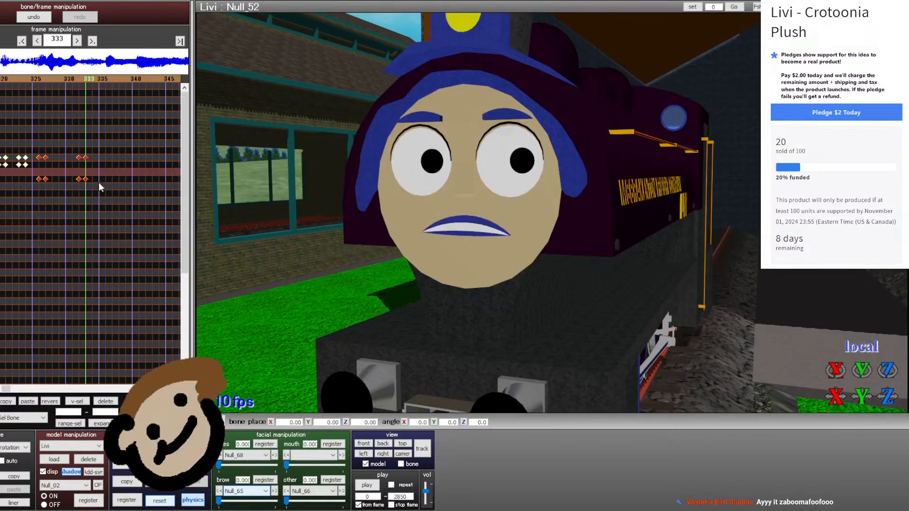
- Select only the mouth keyframes at frames 332 and 333 and shift them three frames earlier, to frames 329 and 330
{"action": "left_click_drag", "start_coordinate": [101, 184], "coordinate": [61, 180]}
{"action": "key", "text": "Left"}
{"action": "key", "text": "Left"}
{"action": "key", "text": "Left"}
{"action": "key", "text": "Left"}
{"action": "key", "text": "Left"}
{"action": "key", "text": "Left"}
{"action": "key", "text": "Left"}
{"action": "key", "text": "Left"}
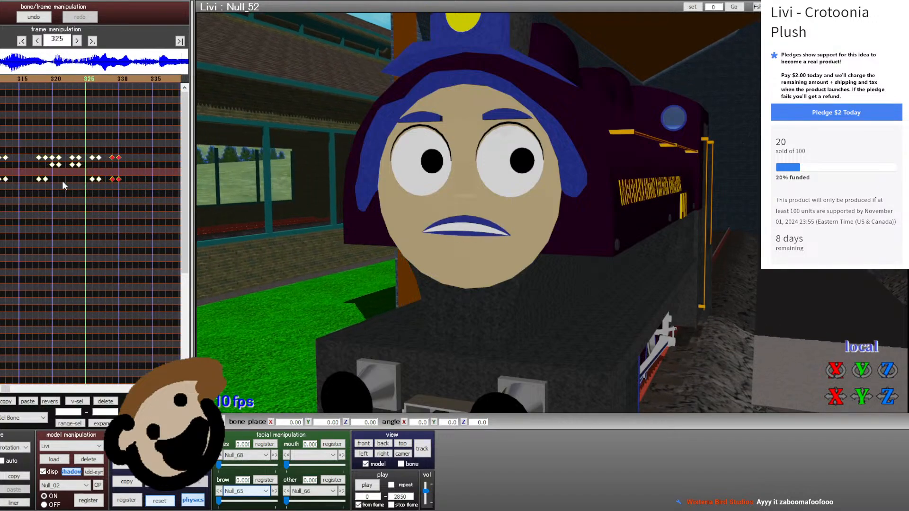
- Step from frame 325 to frame 338 to check the timing, and shift the selected mouth keyframes one frame later, to frames 330 and 331
{"action": "key", "text": "Right"}
{"action": "key", "text": "Right"}
{"action": "key", "text": "Right"}
{"action": "key", "text": "Right"}
{"action": "key", "text": "Right"}
{"action": "key", "text": "Right"}
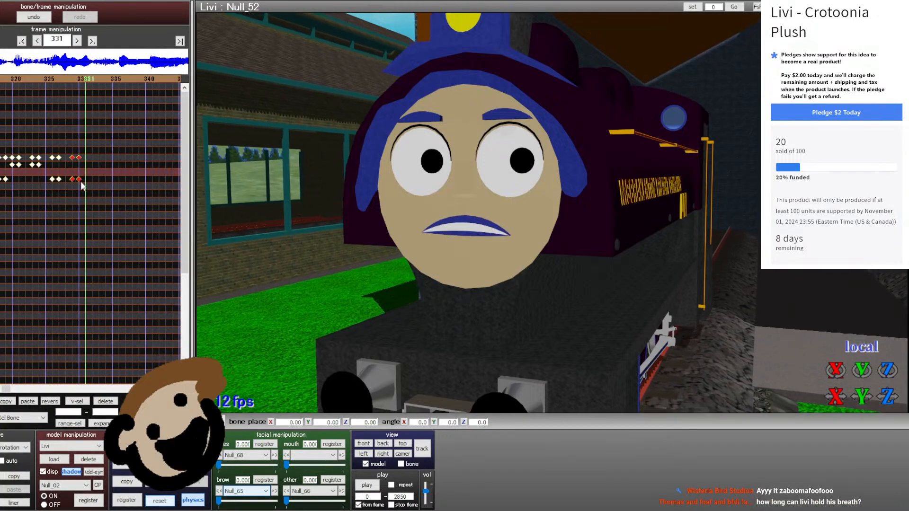
{"action": "key", "text": "Right"}
{"action": "key", "text": "Right"}
{"action": "key", "text": "Right"}
{"action": "key", "text": "Right"}
{"action": "key", "text": "Right"}
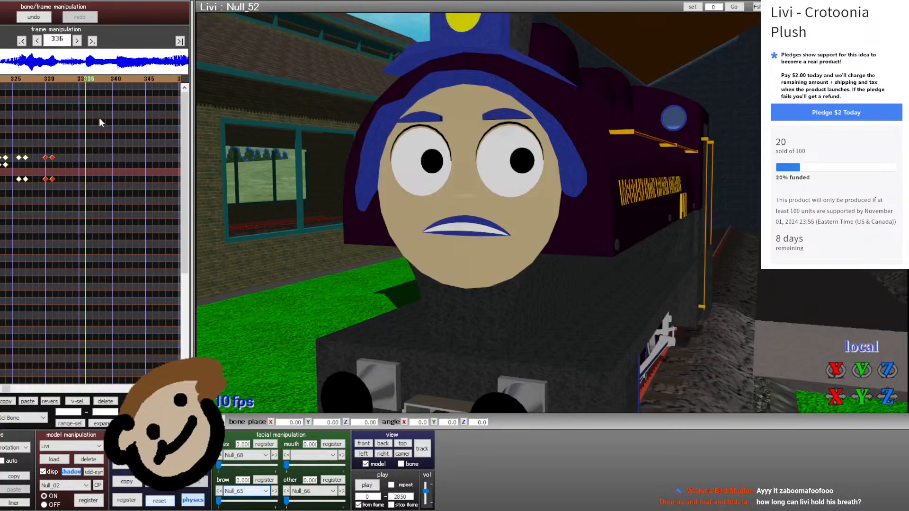
{"action": "key", "text": "Right"}
{"action": "key", "text": "Right"}
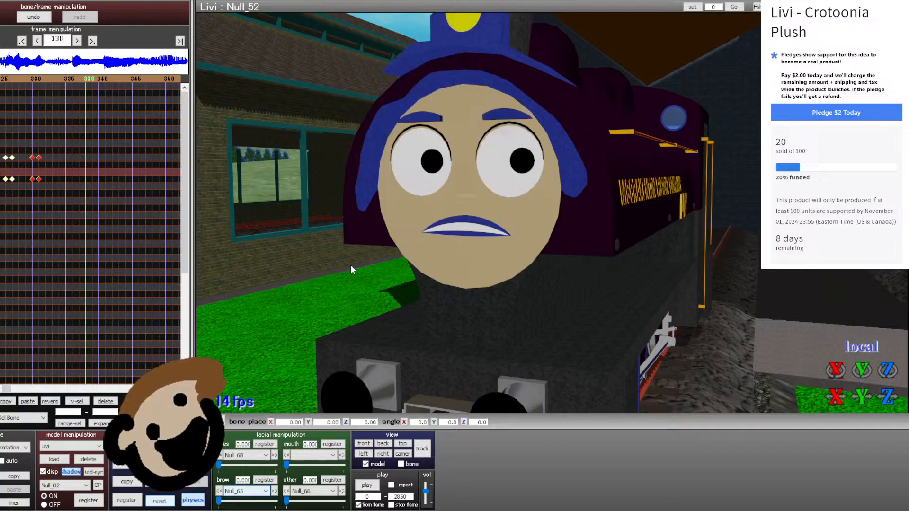
- Jump back to frame 327 and step back and forth between frames 326 and 331 to check the retimed mouth shapes against the audio
{"action": "left_click", "coordinate": [53, 83]}
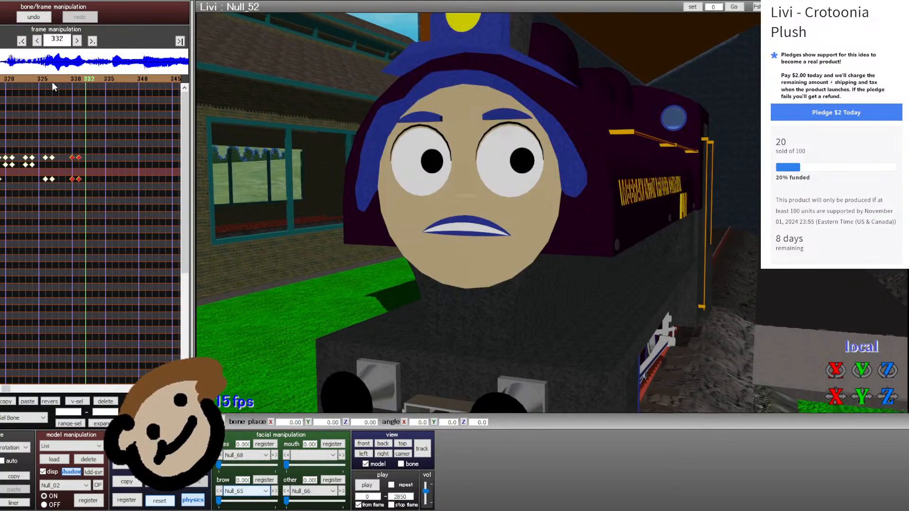
{"action": "left_click", "coordinate": [52, 82]}
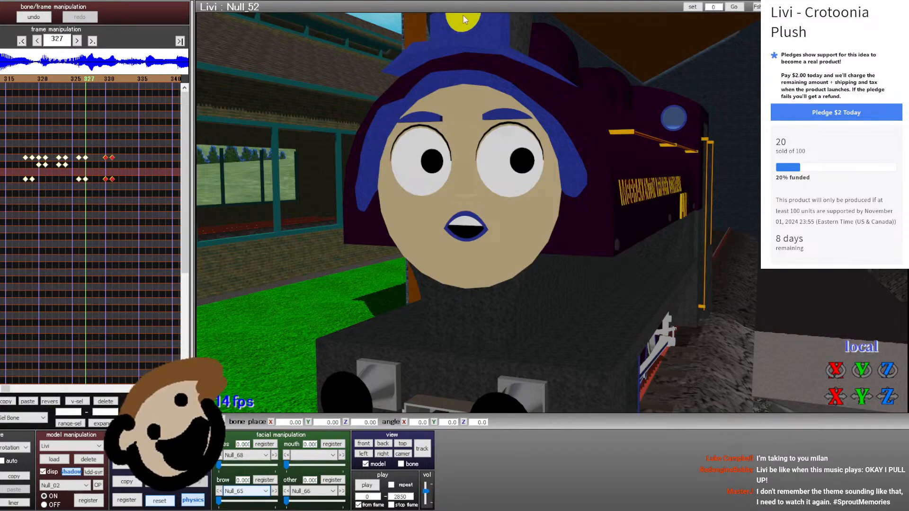
{"action": "key", "text": "Right"}
{"action": "key", "text": "Right"}
{"action": "key", "text": "Right"}
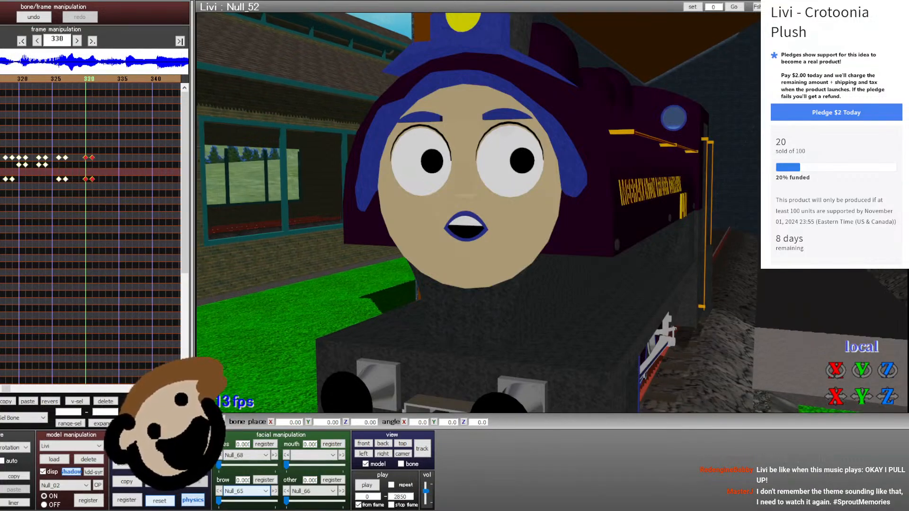
{"action": "key", "text": "Right"}
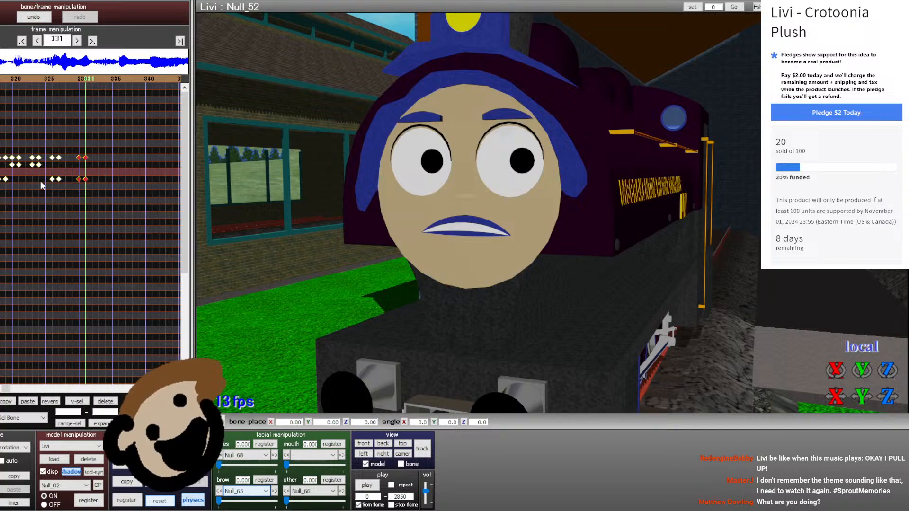
{"action": "key", "text": "Left"}
{"action": "key", "text": "Left"}
{"action": "key", "text": "Left"}
{"action": "key", "text": "Left"}
{"action": "key", "text": "Left"}
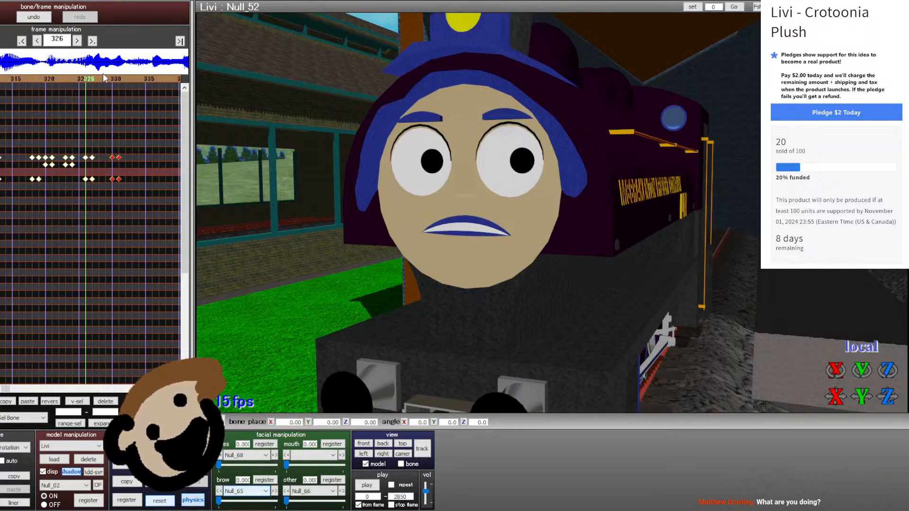
{"action": "key", "text": "Right"}
{"action": "key", "text": "Right"}
{"action": "key", "text": "Right"}
{"action": "key", "text": "Right"}
{"action": "key", "text": "Right"}
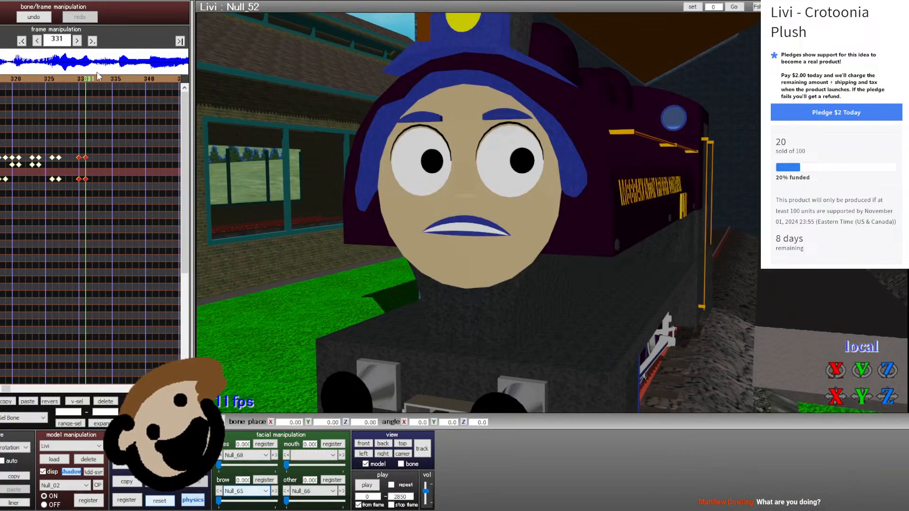
{"action": "key", "text": "Left"}
{"action": "key", "text": "Left"}
{"action": "key", "text": "Left"}
{"action": "key", "text": "Left"}
{"action": "key", "text": "Left"}
{"action": "key", "text": "Left"}
{"action": "key", "text": "Left"}
{"action": "key", "text": "Left"}
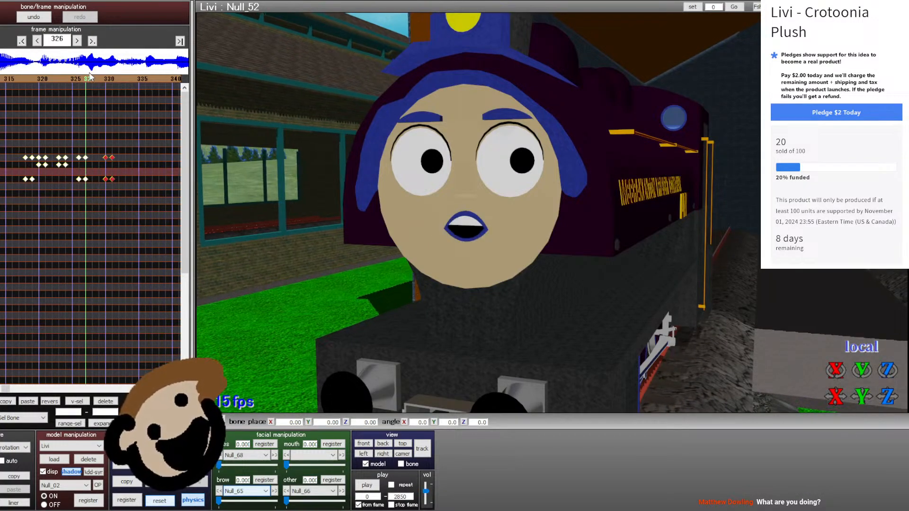
{"action": "key", "text": "Right"}
{"action": "key", "text": "Right"}
{"action": "key", "text": "Right"}
{"action": "key", "text": "Right"}
{"action": "key", "text": "Right"}
{"action": "key", "text": "Right"}
{"action": "key", "text": "Right"}
{"action": "key", "text": "Right"}
{"action": "key", "text": "Right"}
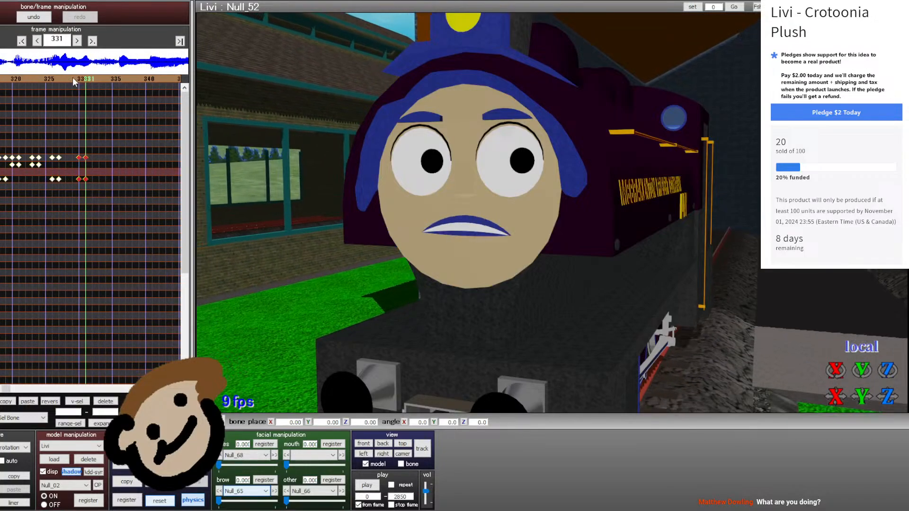
- Step forward to frame 335 and clear the keyframe selection
{"action": "key", "text": "Right"}
{"action": "key", "text": "Right"}
{"action": "key", "text": "Right"}
{"action": "key", "text": "Right"}
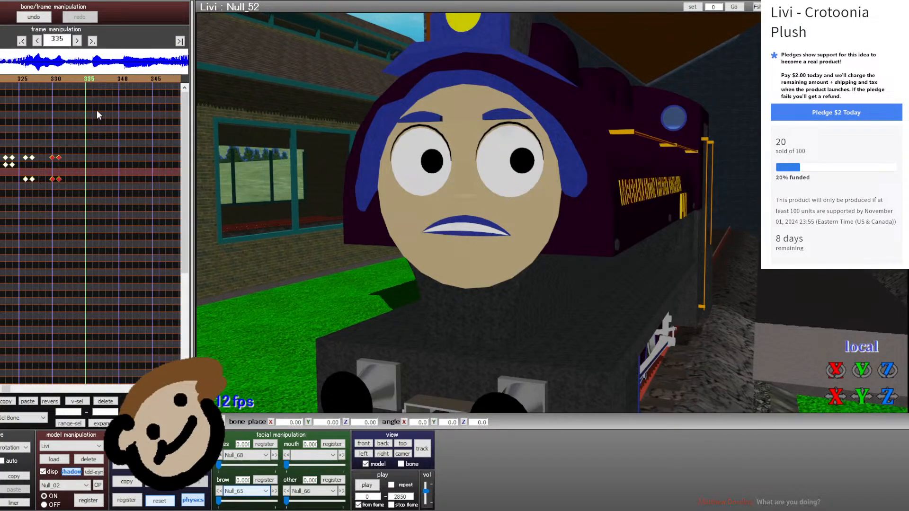
{"action": "key", "text": "Left"}
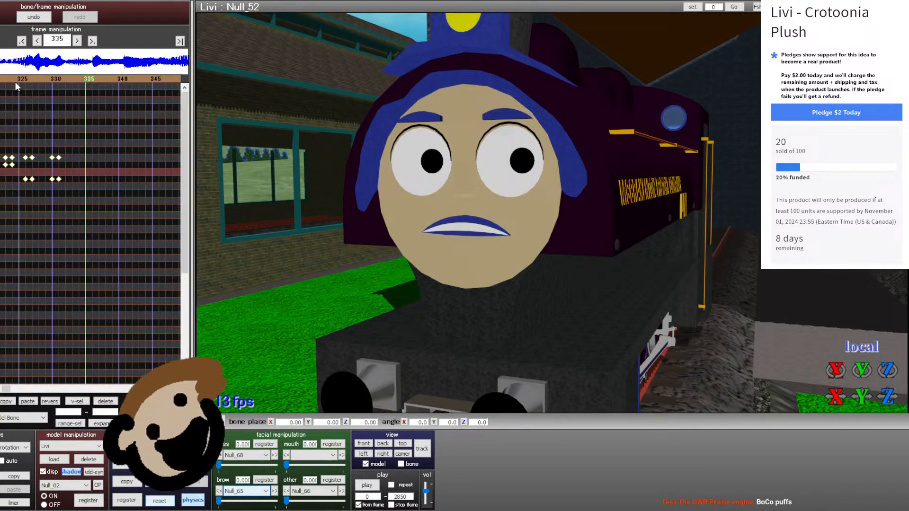
- Go back to frame 279 and copy the mouth keyframes at frames 279 to 282
{"action": "left_click", "coordinate": [13, 79]}
{"action": "left_click", "coordinate": [14, 79]}
{"action": "left_click", "coordinate": [13, 79]}
{"action": "left_click", "coordinate": [14, 79]}
{"action": "left_click", "coordinate": [13, 79]}
{"action": "key", "text": "Right"}
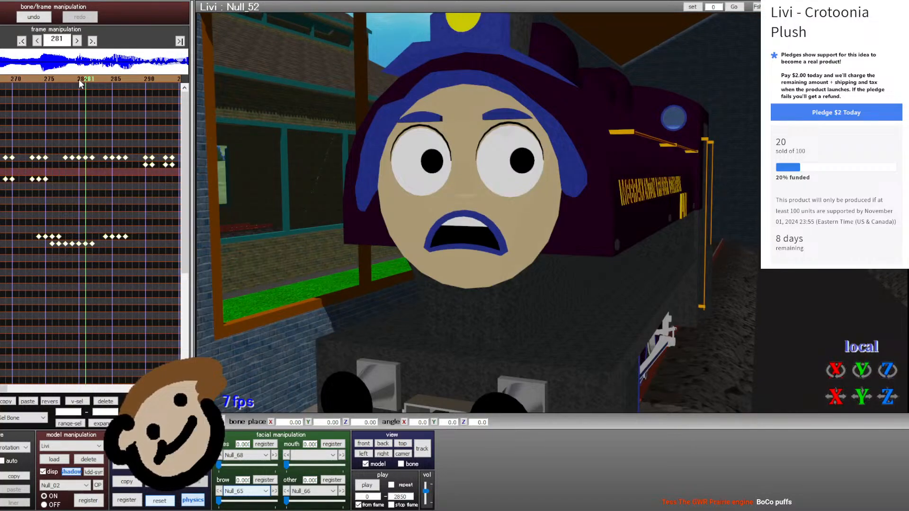
{"action": "key", "text": "Right"}
{"action": "key", "text": "Left"}
{"action": "key", "text": "Left"}
{"action": "key", "text": "Left"}
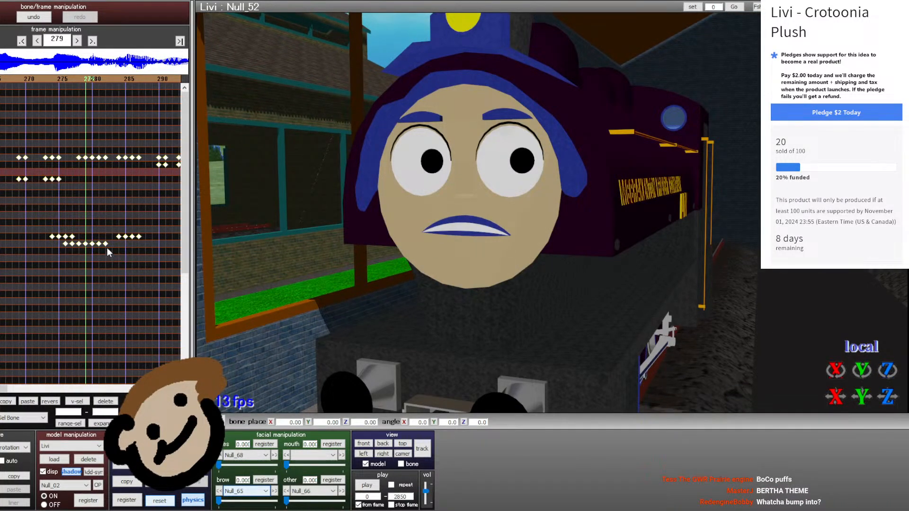
{"action": "left_click_drag", "start_coordinate": [89, 160], "coordinate": [89, 158]}
{"action": "left_click", "coordinate": [6, 403]}
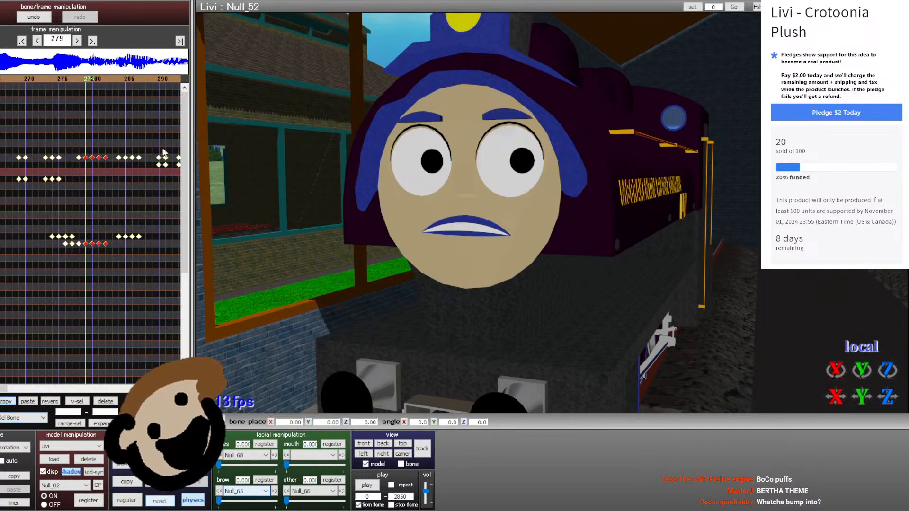
- Paste the copied mouth keyframes at frame 335 and step forward to frame 339 to check them
{"action": "left_click", "coordinate": [159, 79]}
{"action": "left_click", "coordinate": [159, 79]}
{"action": "left_click", "coordinate": [159, 79]}
{"action": "left_click", "coordinate": [159, 79]}
{"action": "left_click", "coordinate": [159, 79]}
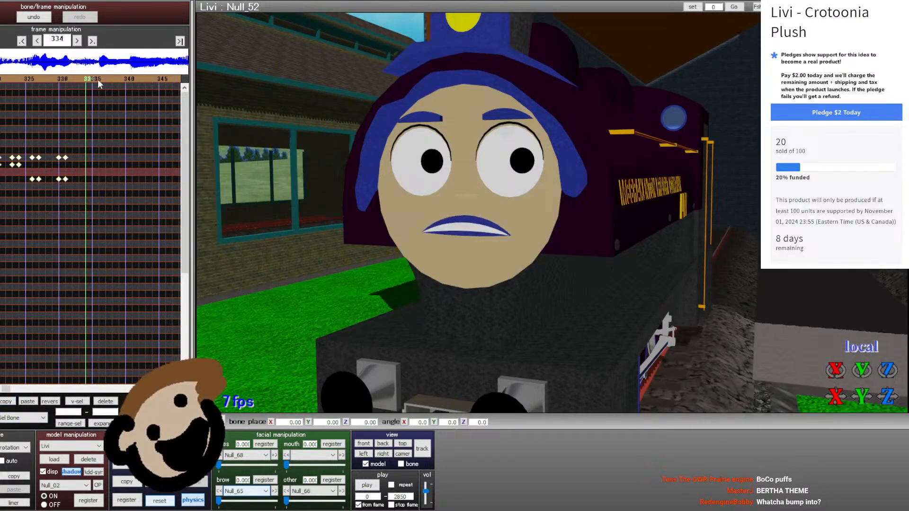
{"action": "left_click", "coordinate": [73, 80]}
{"action": "left_click", "coordinate": [90, 78]}
{"action": "left_click", "coordinate": [91, 79]}
{"action": "left_click", "coordinate": [90, 78]}
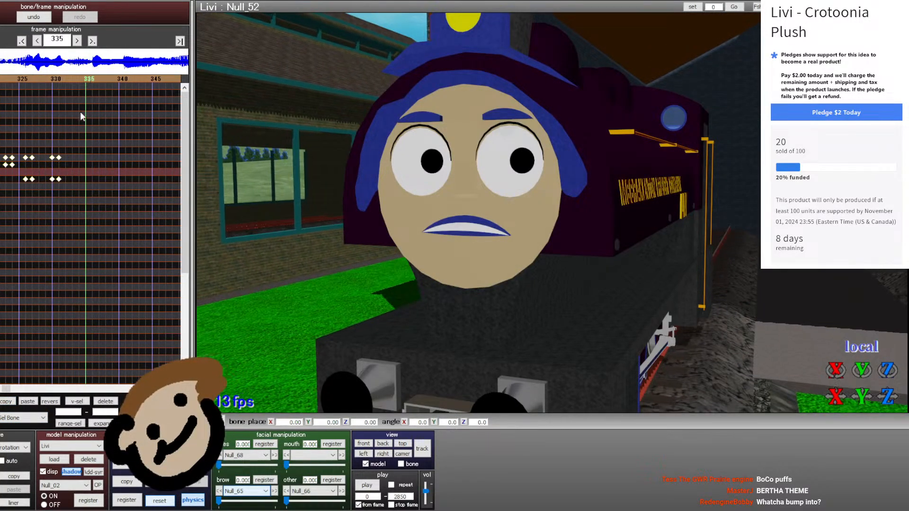
{"action": "left_click", "coordinate": [27, 401]}
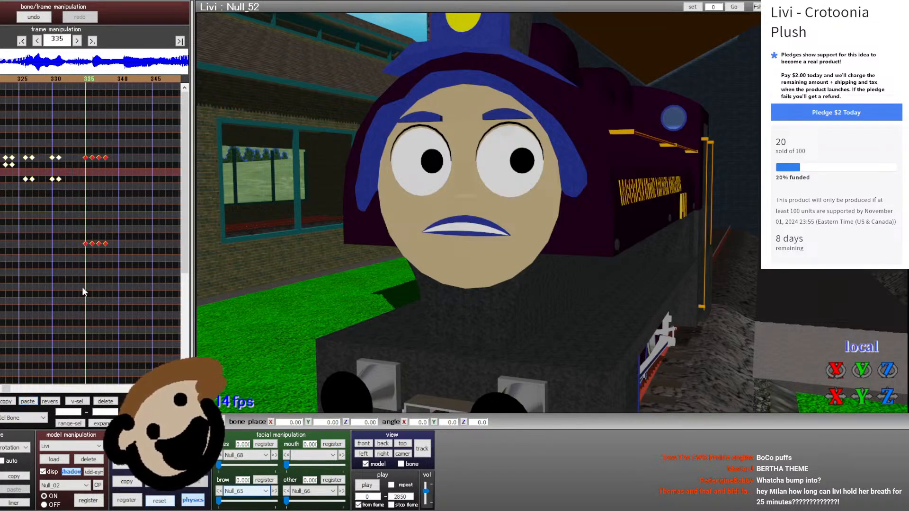
{"action": "key", "text": "Right"}
{"action": "key", "text": "Right"}
{"action": "key", "text": "Right"}
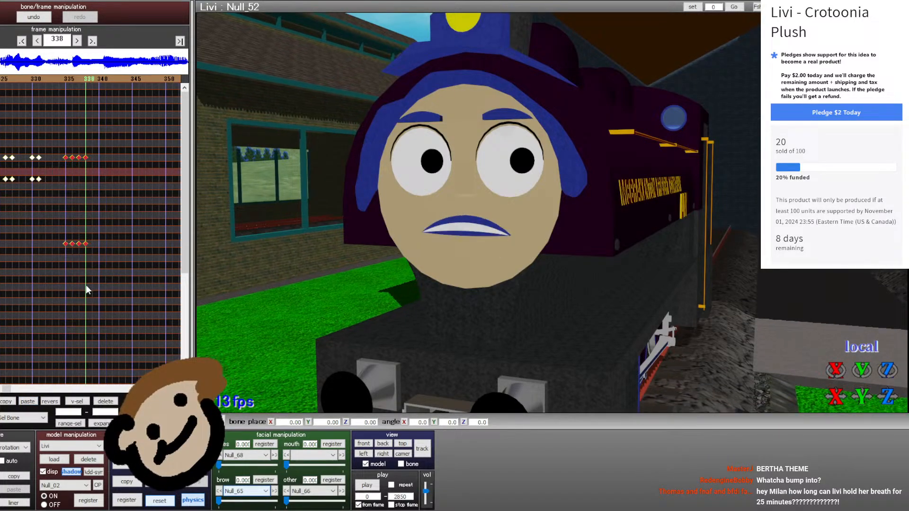
{"action": "key", "text": "Right"}
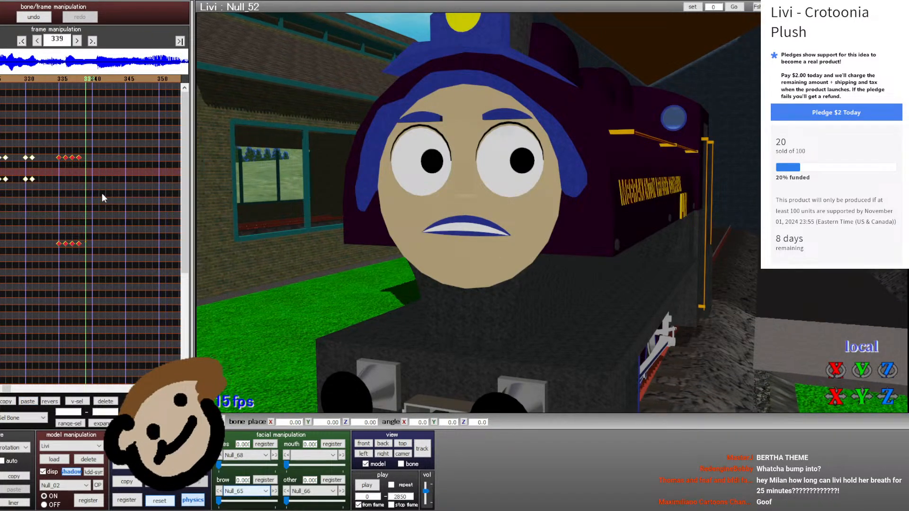
- Scan the earlier mouth keyframes from frame 339 back to around frame 252 and forward to 265 for a reusable mouth shape
{"action": "left_click", "coordinate": [7, 77]}
{"action": "left_click", "coordinate": [7, 76]}
{"action": "left_click", "coordinate": [7, 77]}
{"action": "left_click", "coordinate": [7, 76]}
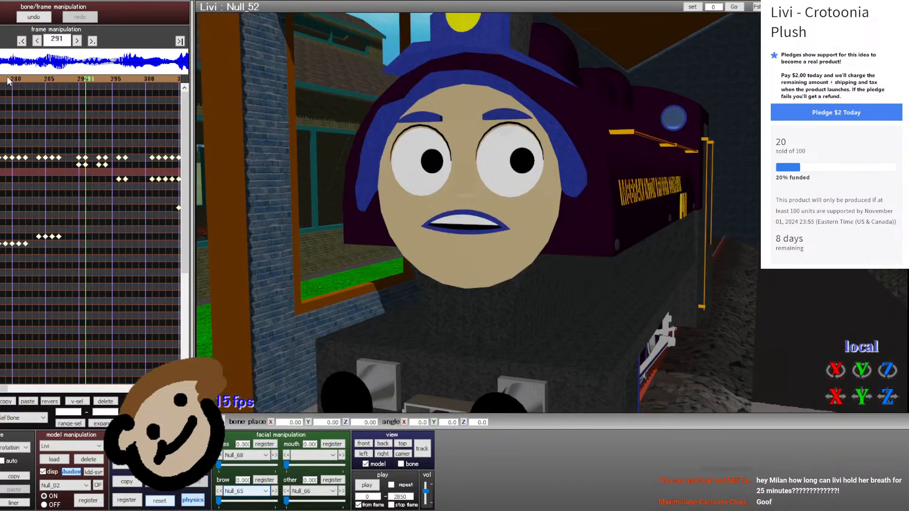
{"action": "left_click", "coordinate": [7, 76]}
{"action": "key", "text": "Left"}
{"action": "key", "text": "Left"}
{"action": "key", "text": "Left"}
{"action": "key", "text": "Left"}
{"action": "key", "text": "Left"}
{"action": "key", "text": "Left"}
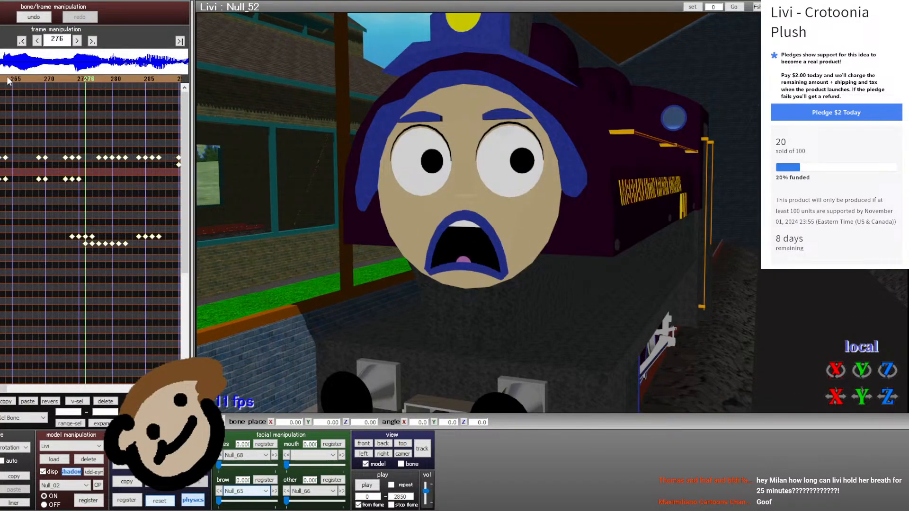
{"action": "left_click", "coordinate": [7, 77]}
{"action": "left_click", "coordinate": [7, 76]}
{"action": "key", "text": "Right"}
{"action": "key", "text": "Right"}
{"action": "key", "text": "Right"}
{"action": "key", "text": "Right"}
{"action": "key", "text": "Right"}
{"action": "key", "text": "Right"}
{"action": "key", "text": "Right"}
{"action": "key", "text": "Right"}
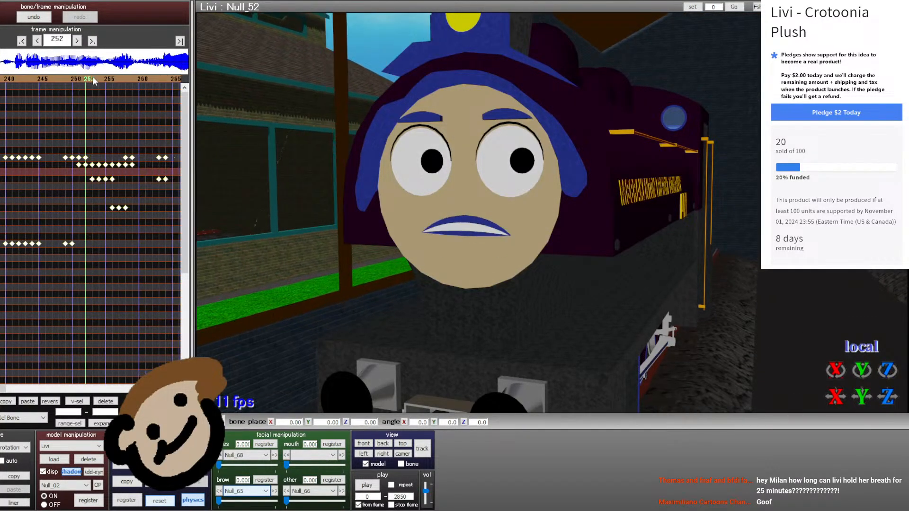
{"action": "key", "text": "Right"}
{"action": "key", "text": "Right"}
{"action": "key", "text": "Right"}
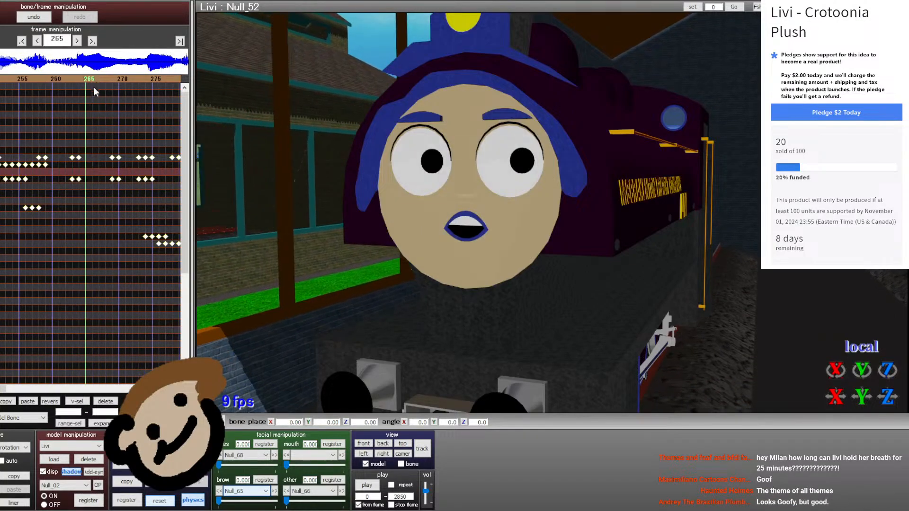
- Step back to the wide-open mouth shape around frame 256 and copy the mouth keyframes from frames 255 to 259
{"action": "key", "text": "Left"}
{"action": "key", "text": "Left"}
{"action": "key", "text": "Left"}
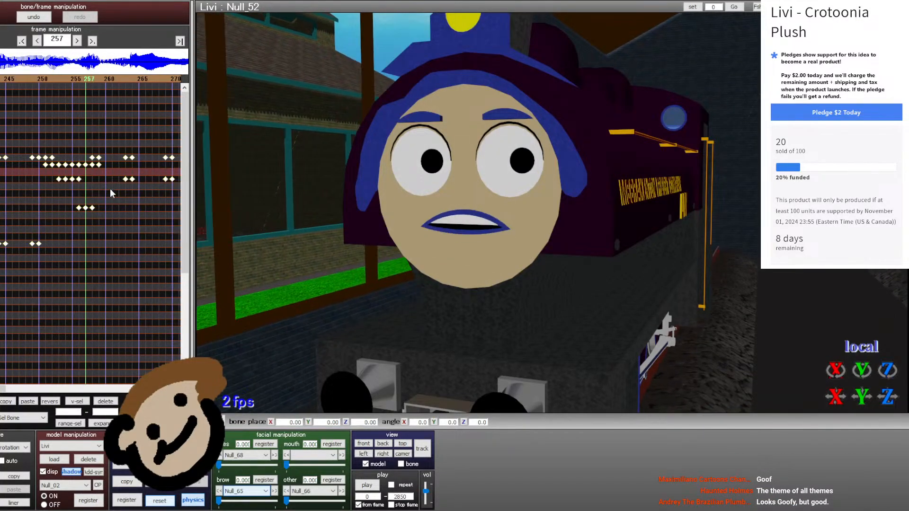
{"action": "key", "text": "Left"}
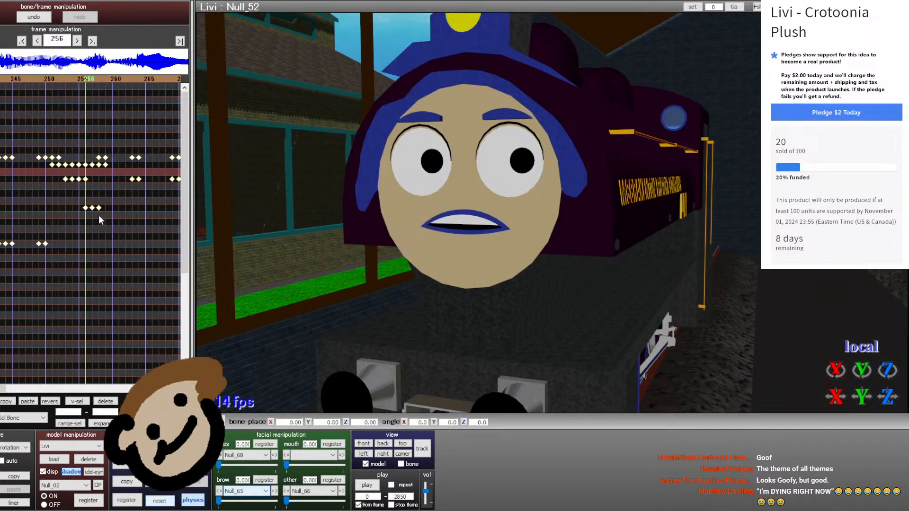
{"action": "key", "text": "Left"}
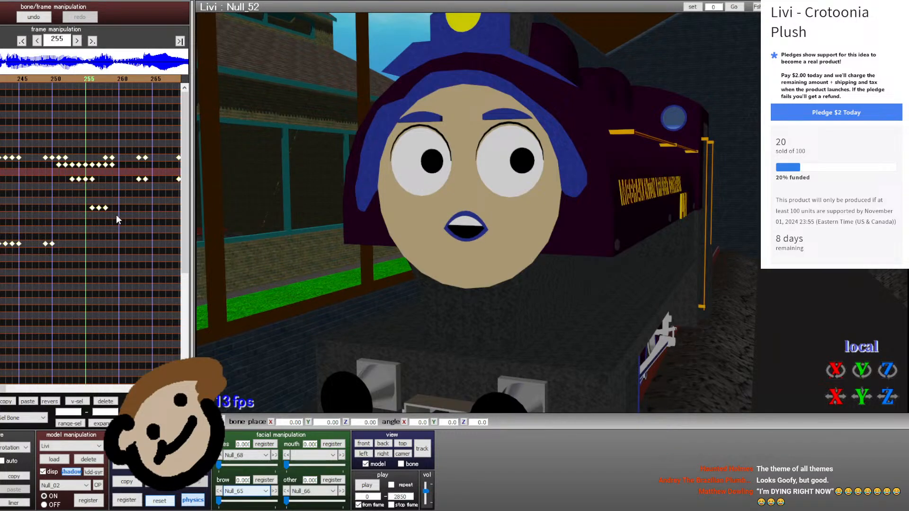
{"action": "key", "text": "Right"}
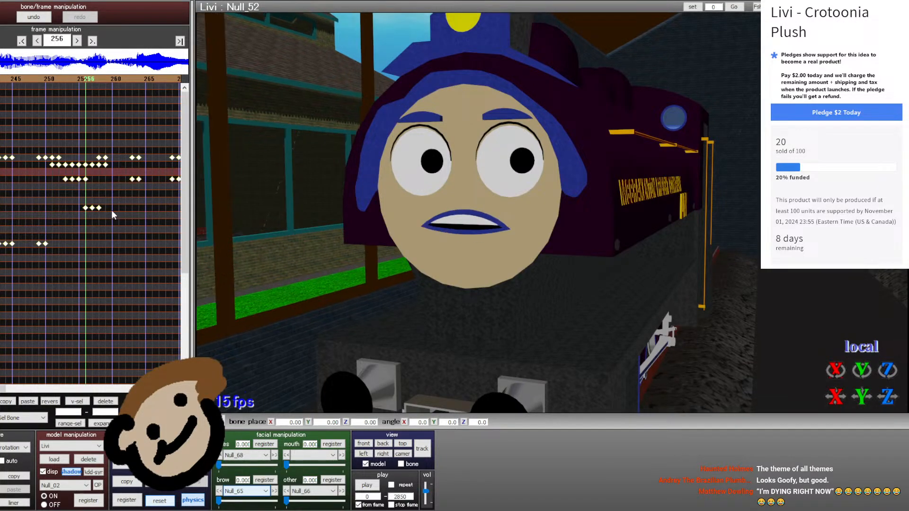
{"action": "left_click_drag", "start_coordinate": [111, 211], "coordinate": [84, 204]}
{"action": "left_click_drag", "start_coordinate": [82, 144], "coordinate": [82, 143]}
{"action": "left_click", "coordinate": [4, 401]}
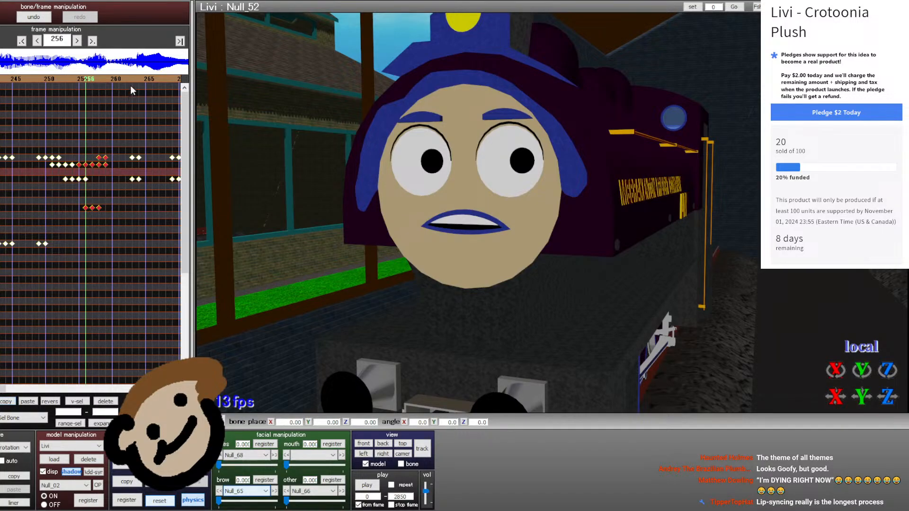
- Paste the copied mouth keyframes at frame 340 and step between frames 339 and 344 to check the mouth
{"action": "left_click_drag", "start_coordinate": [130, 78], "coordinate": [130, 79]}
{"action": "key", "text": "Left"}
{"action": "key", "text": "Right"}
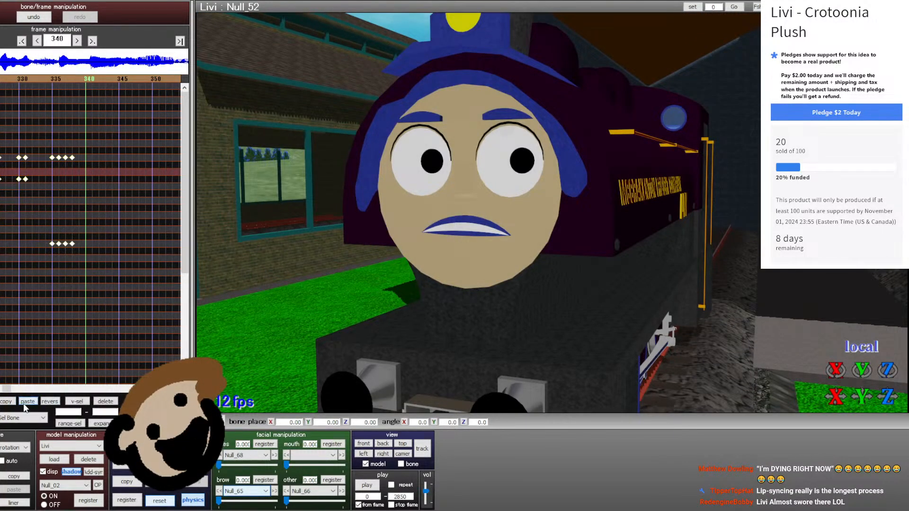
{"action": "left_click", "coordinate": [27, 401]}
{"action": "key", "text": "Right"}
{"action": "key", "text": "Right"}
{"action": "key", "text": "Right"}
{"action": "key", "text": "Right"}
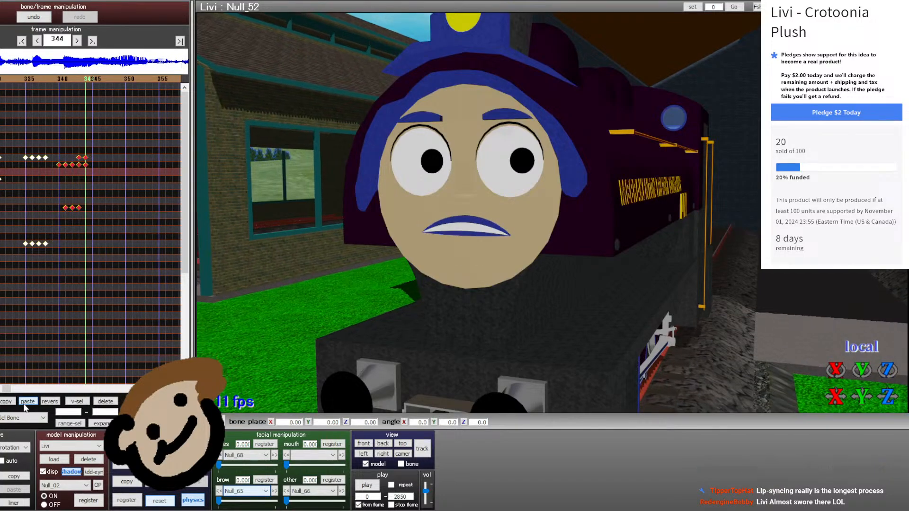
{"action": "key", "text": "Left"}
{"action": "key", "text": "Left"}
{"action": "key", "text": "Left"}
{"action": "key", "text": "Left"}
{"action": "key", "text": "Left"}
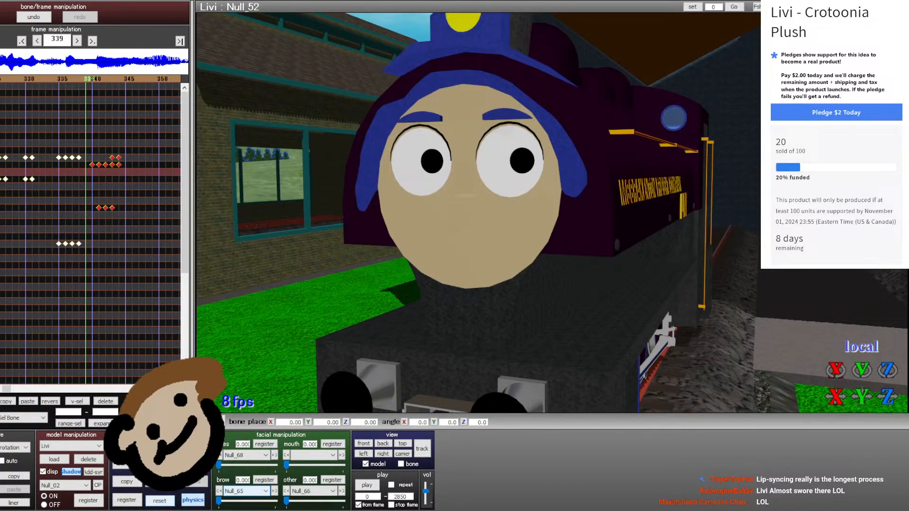
{"action": "key", "text": "Up"}
{"action": "key", "text": "Left"}
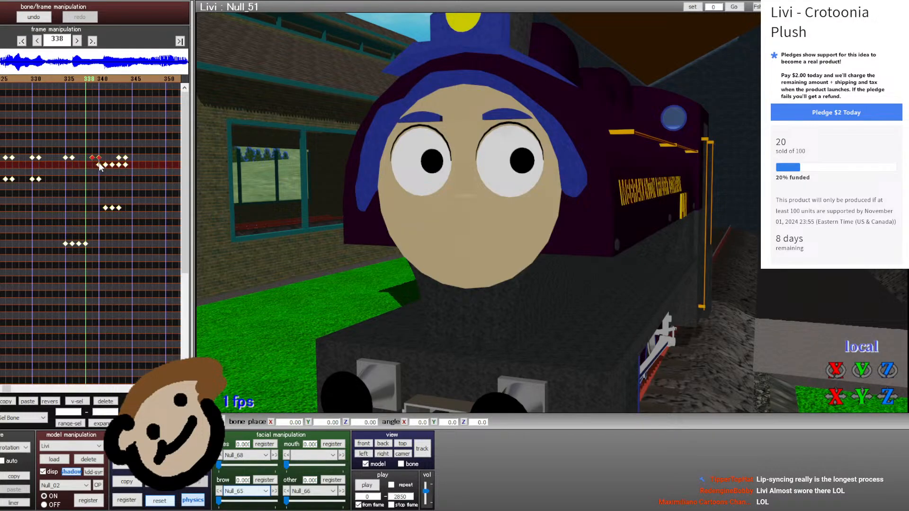
{"action": "key", "text": "Right"}
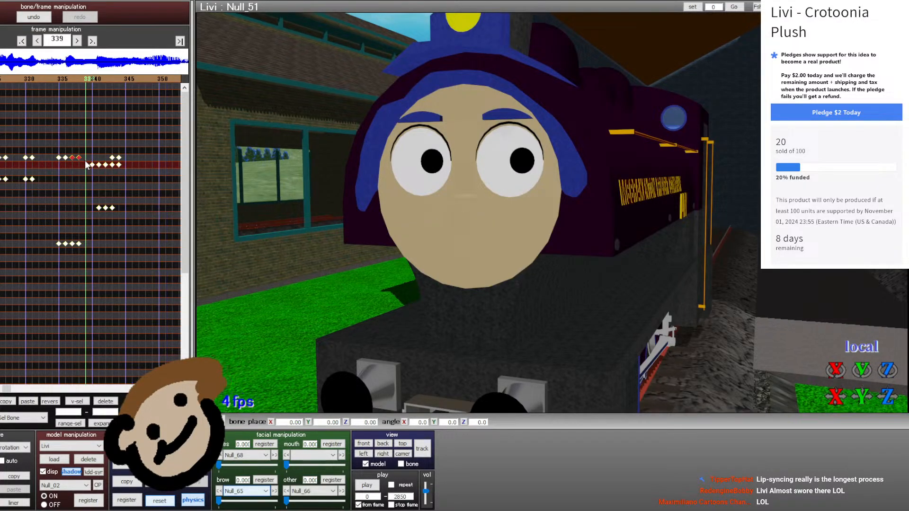
- Copy the Null_50 mouth keyframe from frame 338 and paste it at frame 339
{"action": "key", "text": "Up"}
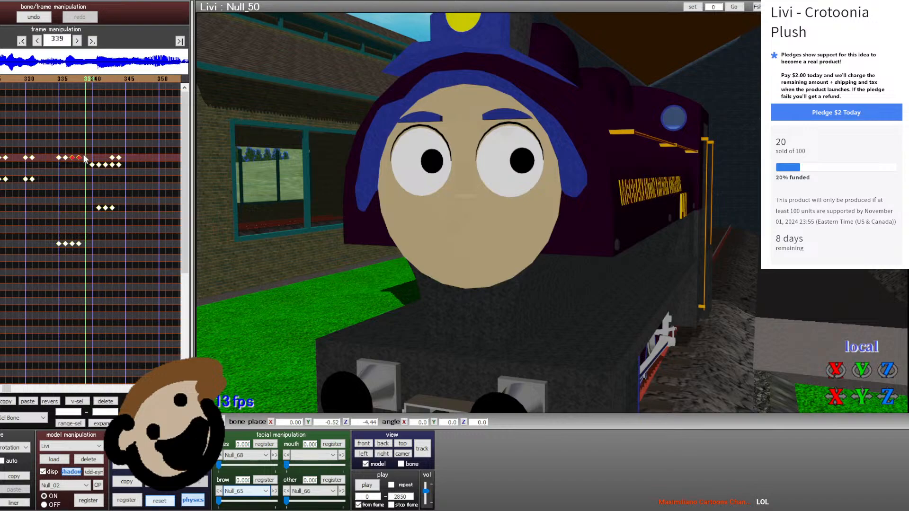
{"action": "left_click", "coordinate": [79, 157]}
{"action": "left_click", "coordinate": [8, 401]}
{"action": "key", "text": "Right"}
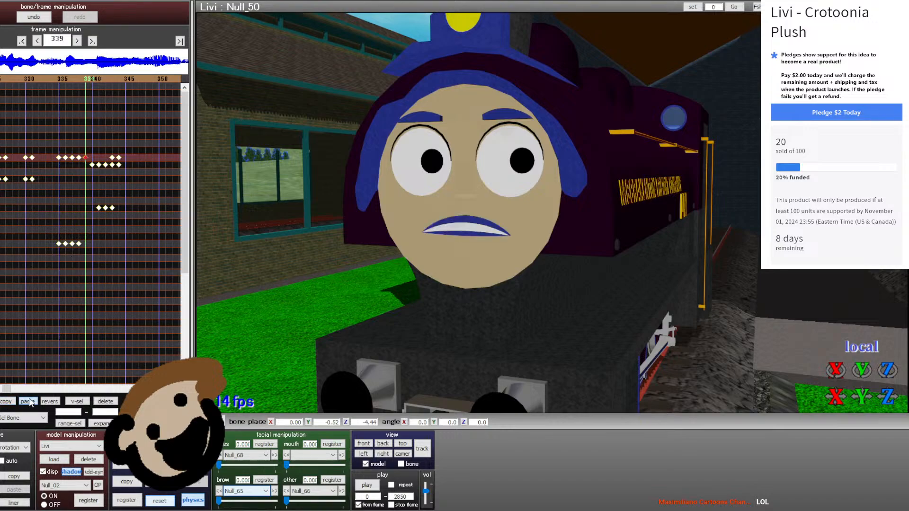
{"action": "left_click", "coordinate": [27, 402]}
{"action": "key", "text": "Right"}
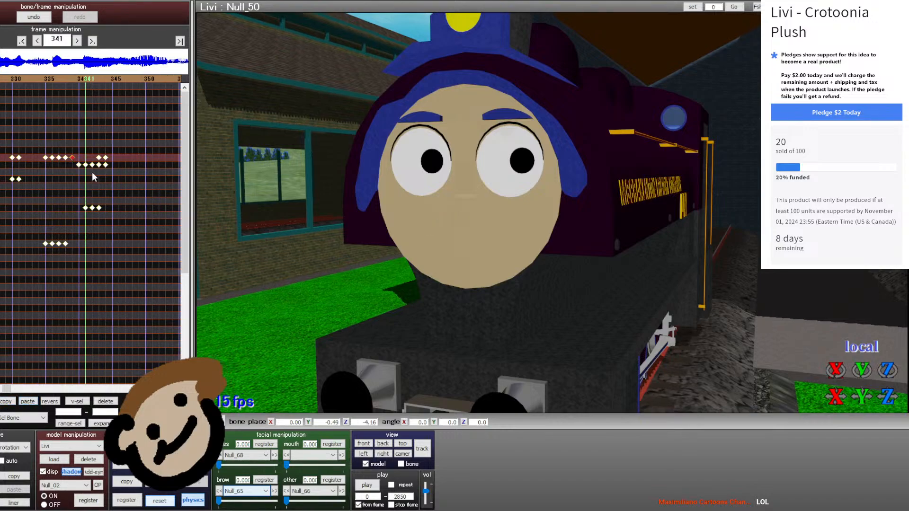
- Place Null_50 mouth keyframes at frames 340 and 341 in place of the one at frame 339
{"action": "mouse_move", "coordinate": [87, 169]}
{"action": "left_mouse_down"}
{"action": "mouse_move", "coordinate": [64, 170]}
{"action": "mouse_move", "coordinate": [90, 168]}
{"action": "left_mouse_up"}
{"action": "key", "text": "Left"}
{"action": "key", "text": "Left"}
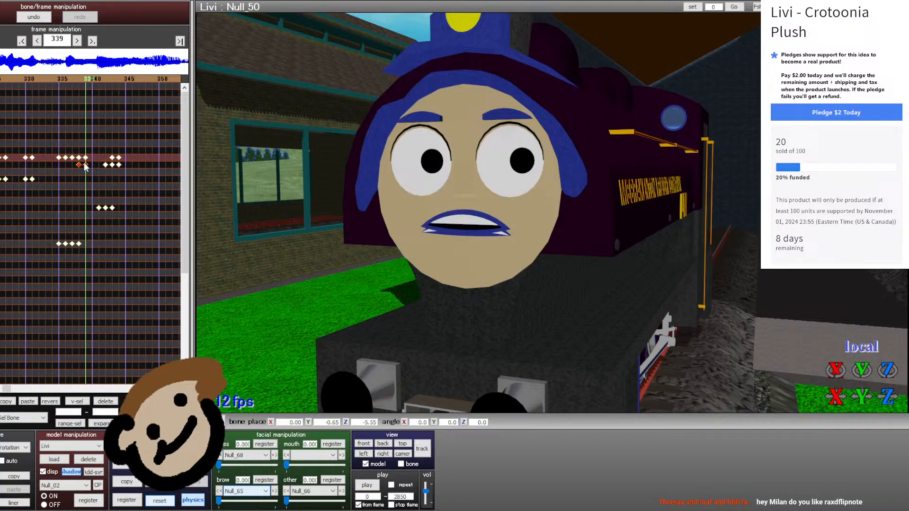
{"action": "key", "text": "Right"}
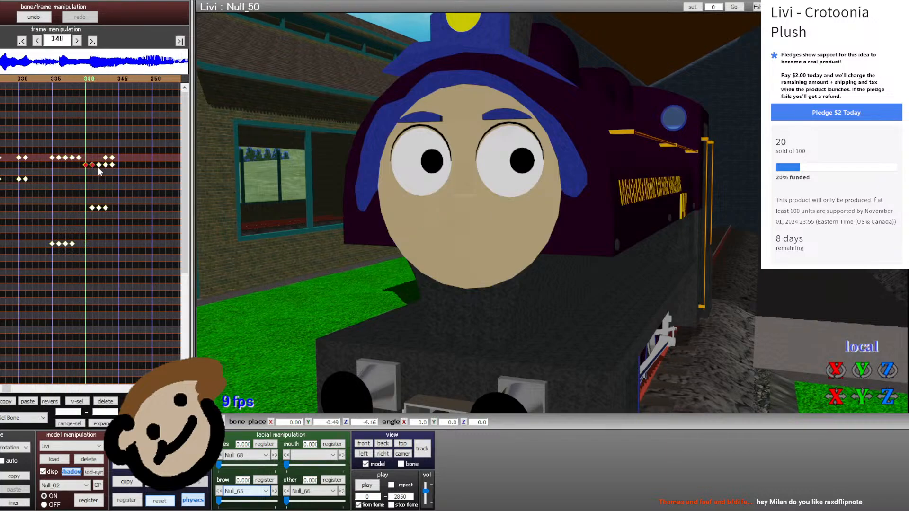
{"action": "left_click", "coordinate": [151, 502]}
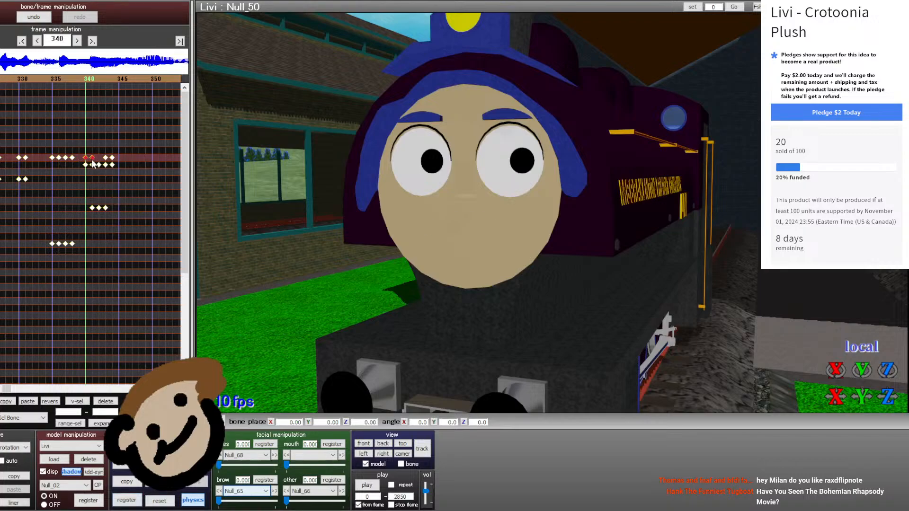
- Step back and forth between frames 337 and 344 to check the mouth shapes against the audio
{"action": "key", "text": "Right"}
{"action": "key", "text": "Right"}
{"action": "key", "text": "Right"}
{"action": "key", "text": "Right"}
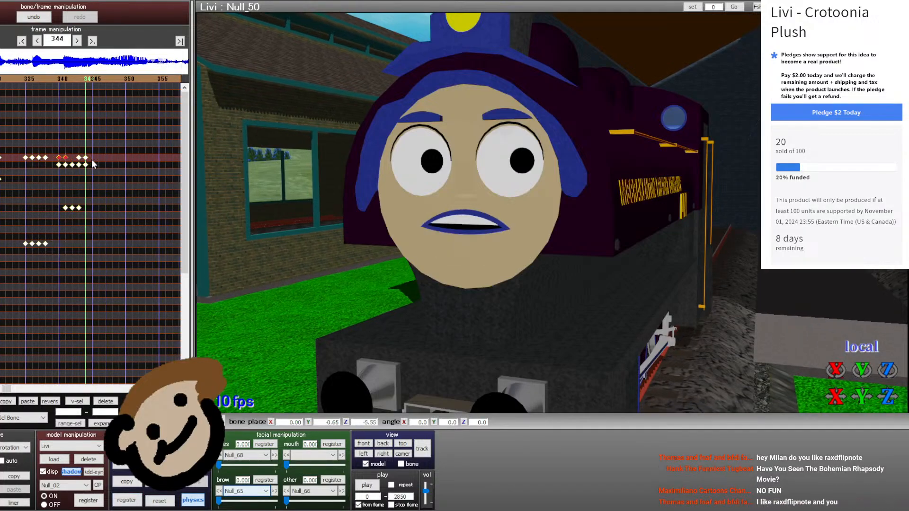
{"action": "key", "text": "Left"}
{"action": "key", "text": "Left"}
{"action": "key", "text": "Left"}
{"action": "key", "text": "Left"}
{"action": "key", "text": "Left"}
{"action": "key", "text": "Left"}
{"action": "key", "text": "Left"}
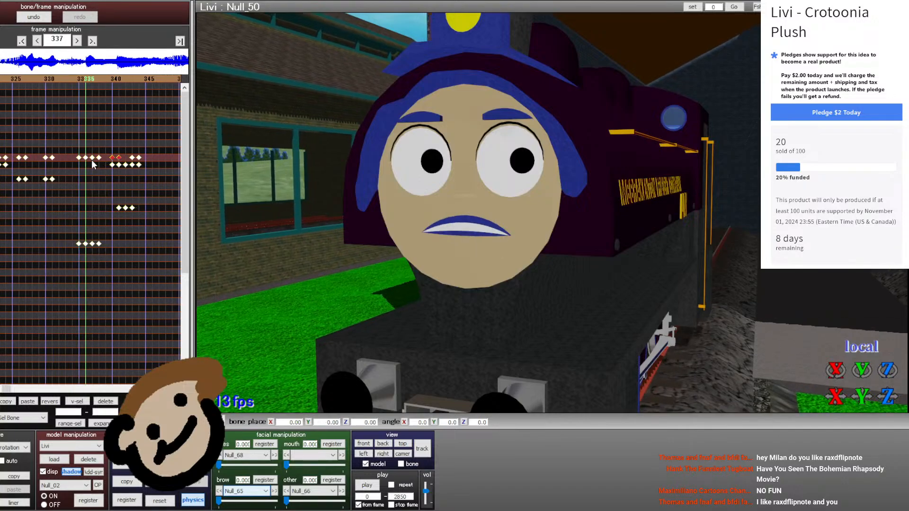
{"action": "key", "text": "Right"}
{"action": "key", "text": "Right"}
{"action": "key", "text": "Right"}
{"action": "key", "text": "Right"}
{"action": "key", "text": "Right"}
{"action": "key", "text": "Right"}
{"action": "key", "text": "Right"}
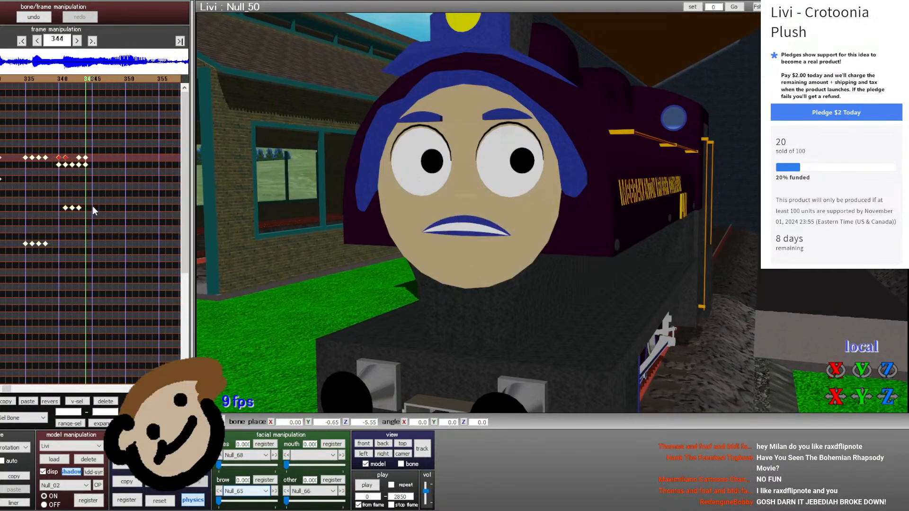
- Select the mouth keyframes at frames 340 to 344 and shift them one frame earlier, to frames 339 to 343
{"action": "key", "text": "Left"}
{"action": "key", "text": "Left"}
{"action": "key", "text": "Left"}
{"action": "left_click_drag", "start_coordinate": [117, 214], "coordinate": [72, 155]}
{"action": "key", "text": "Left"}
{"action": "key", "text": "Left"}
{"action": "key", "text": "Left"}
{"action": "key", "text": "Left"}
{"action": "key", "text": "Left"}
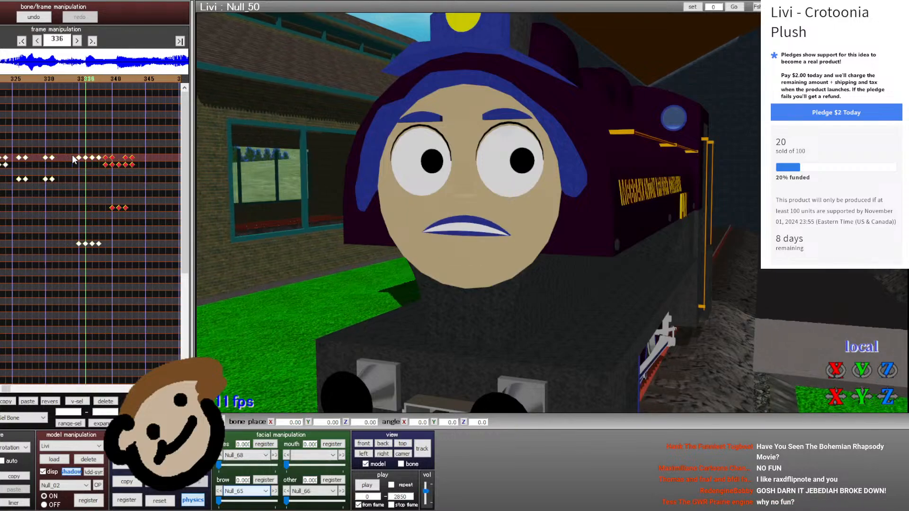
- Step forward from frame 336 to frame 344 to check the retimed mouth shapes against the audio
{"action": "key", "text": "Right"}
{"action": "key", "text": "Right"}
{"action": "key", "text": "Right"}
{"action": "key", "text": "Right"}
{"action": "key", "text": "Right"}
{"action": "key", "text": "Right"}
{"action": "key", "text": "Right"}
{"action": "key", "text": "Right"}
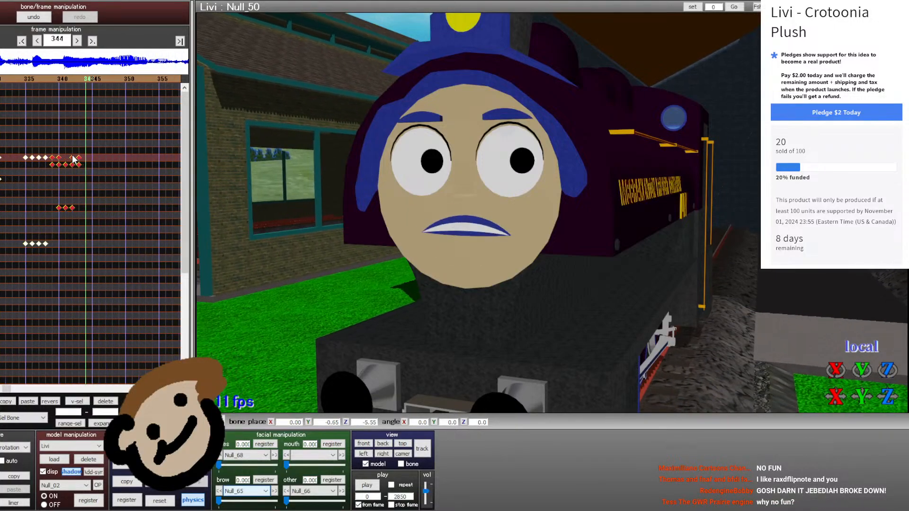
- Duplicate the selected mouth keyframes from frames 339 to 343 at frame 344 and step to frame 346 to check
{"action": "key", "text": "Right"}
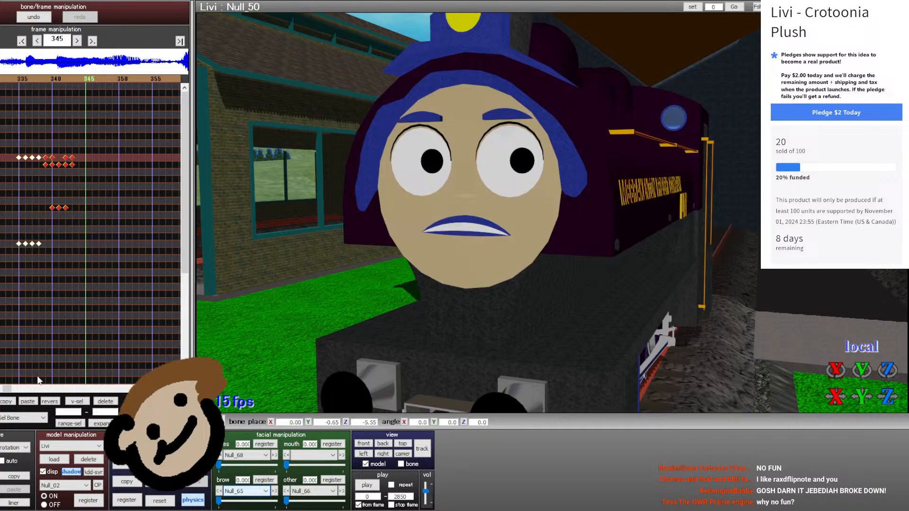
{"action": "key", "text": "Left"}
{"action": "left_click", "coordinate": [28, 402]}
{"action": "key", "text": "Right"}
{"action": "key", "text": "Right"}
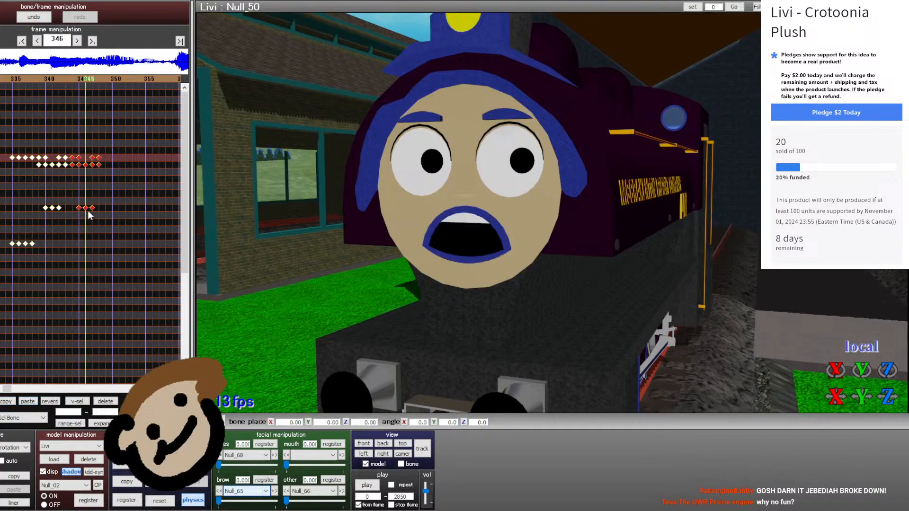
- Delete the open-mouth keyframes at frames 345 to 347 and the leftover mouth key at frame 346
{"action": "left_click_drag", "start_coordinate": [90, 211], "coordinate": [81, 207]}
{"action": "left_click", "coordinate": [100, 400]}
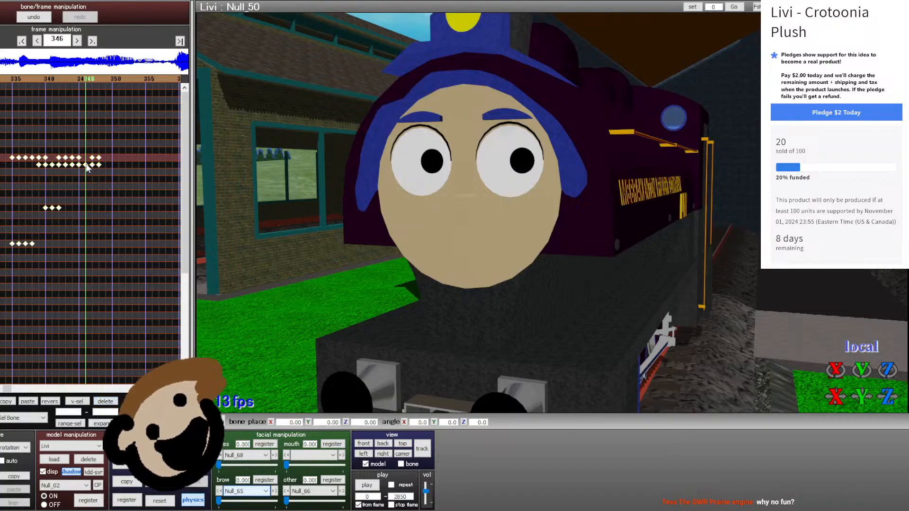
{"action": "key", "text": "Right"}
{"action": "key", "text": "Right"}
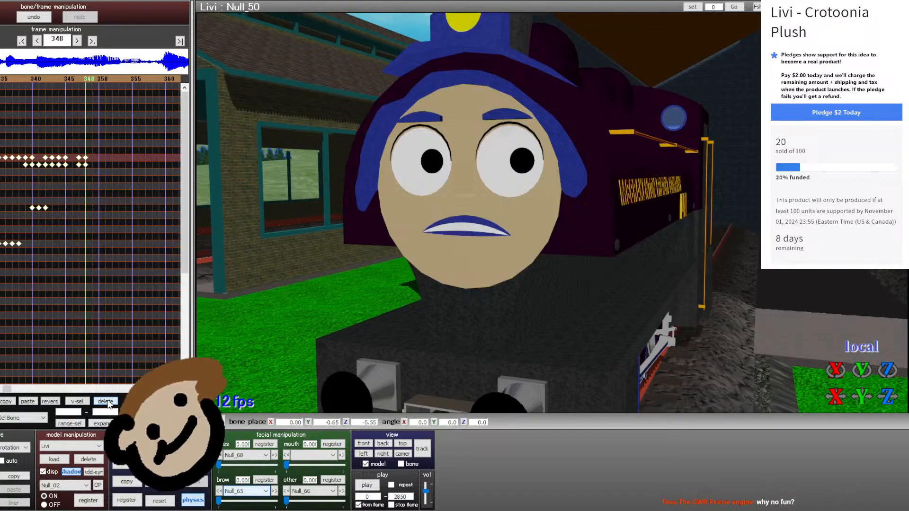
- Step back to frame 337 and forward to frame 349 to check the mouth shapes against the audio
{"action": "key", "text": "Left"}
{"action": "key", "text": "Left"}
{"action": "key", "text": "Left"}
{"action": "key", "text": "Left"}
{"action": "key", "text": "Left"}
{"action": "key", "text": "Left"}
{"action": "key", "text": "Left"}
{"action": "key", "text": "Left"}
{"action": "key", "text": "Left"}
{"action": "key", "text": "Left"}
{"action": "key", "text": "Left"}
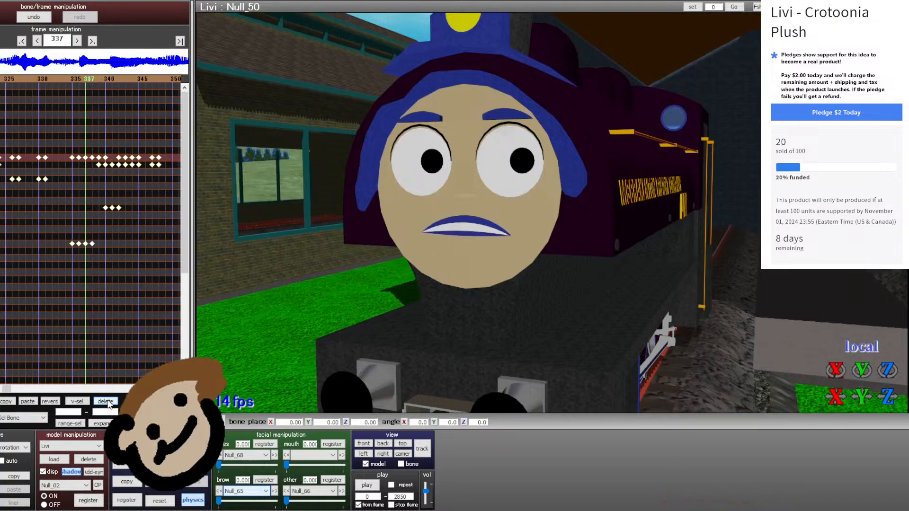
{"action": "key", "text": "Right"}
{"action": "key", "text": "Right"}
{"action": "key", "text": "Right"}
{"action": "key", "text": "Right"}
{"action": "key", "text": "Right"}
{"action": "key", "text": "Right"}
{"action": "key", "text": "Right"}
{"action": "key", "text": "Right"}
{"action": "key", "text": "Right"}
{"action": "key", "text": "Right"}
{"action": "key", "text": "Right"}
{"action": "key", "text": "Right"}
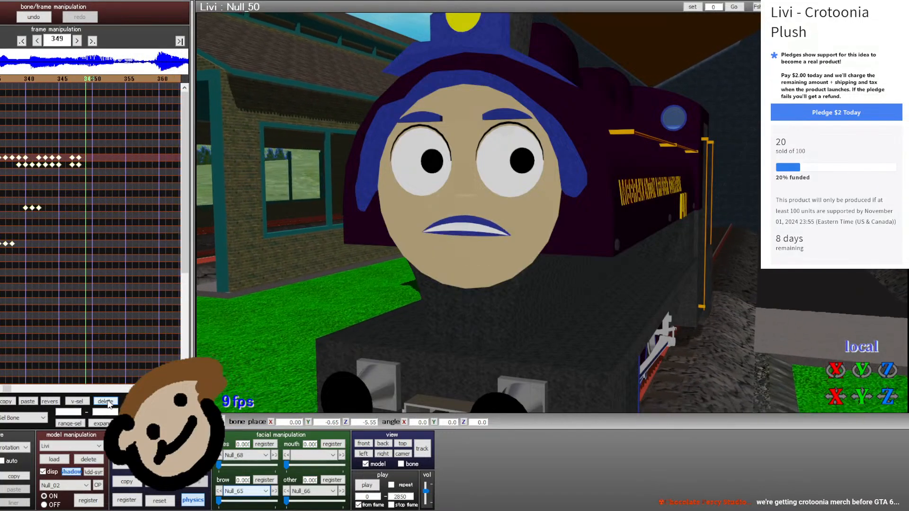
{"action": "key", "text": "Left"}
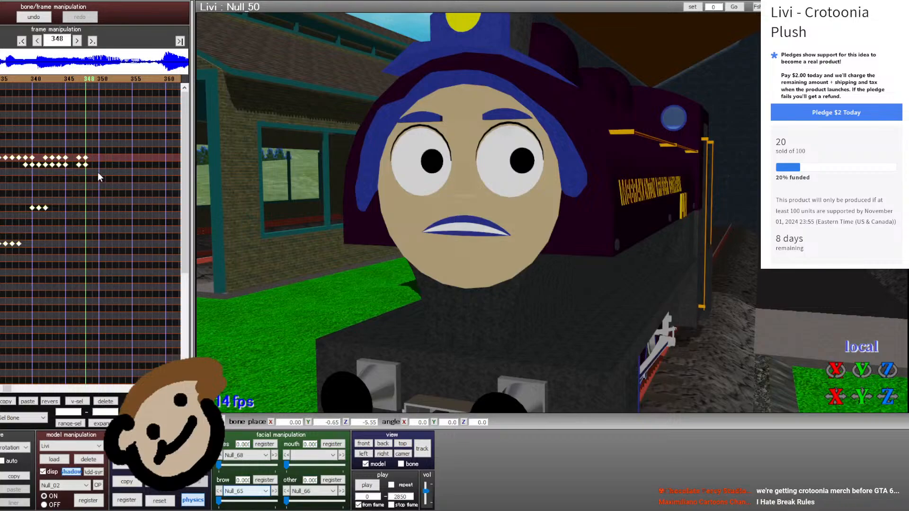
- Look through the earlier mouth keyframes between frames 295 and 311 for a sequence to reuse
{"action": "key", "text": "Left"}
{"action": "left_click", "coordinate": [0, 78]}
{"action": "left_click", "coordinate": [0, 78]}
{"action": "left_click", "coordinate": [0, 78]}
{"action": "left_click", "coordinate": [0, 79]}
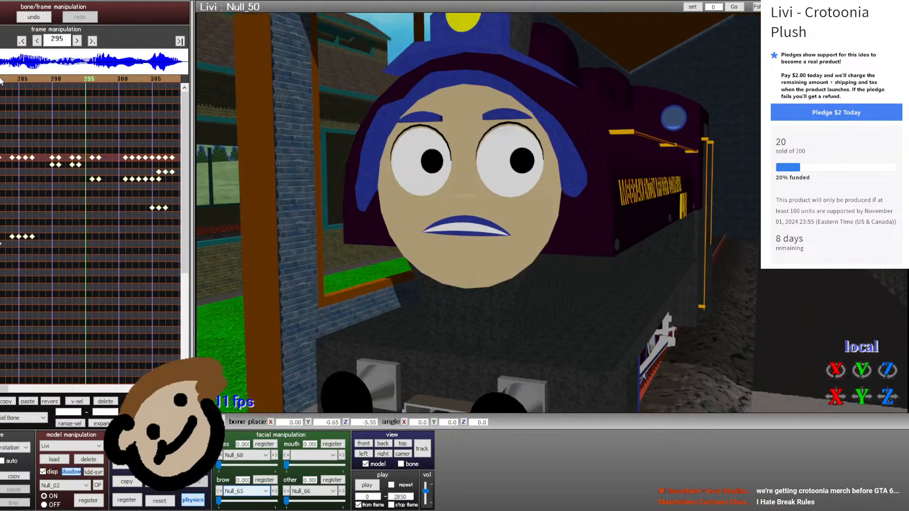
{"action": "key", "text": "Right"}
{"action": "key", "text": "Right"}
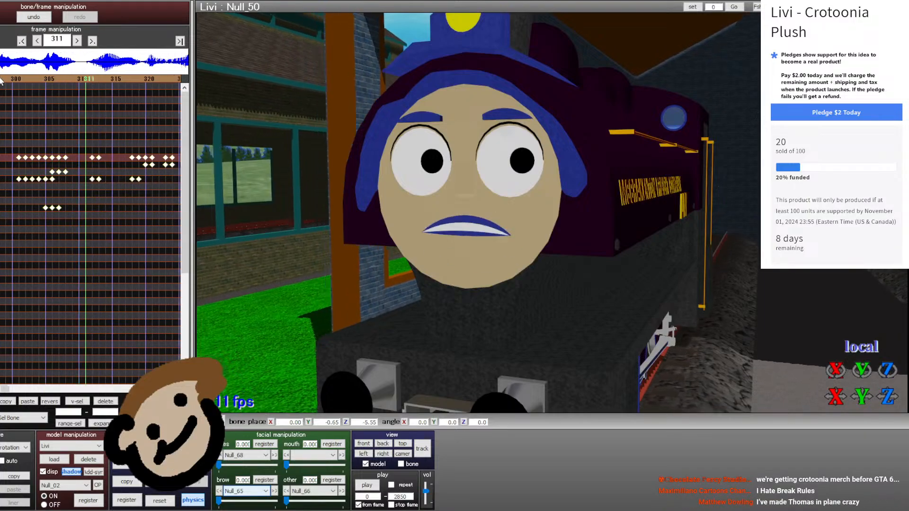
{"action": "key", "text": "Right"}
{"action": "key", "text": "Right"}
{"action": "key", "text": "Right"}
{"action": "key", "text": "Right"}
- Look further back through the mouth keyframes between frames 269 and 281 for a matching wide-open mouth sequence
{"action": "left_click", "coordinate": [0, 78]}
{"action": "left_click", "coordinate": [0, 78]}
{"action": "left_click", "coordinate": [0, 78]}
{"action": "left_click", "coordinate": [0, 78]}
{"action": "key", "text": "Right"}
{"action": "key", "text": "Right"}
{"action": "key", "text": "Right"}
{"action": "key", "text": "Right"}
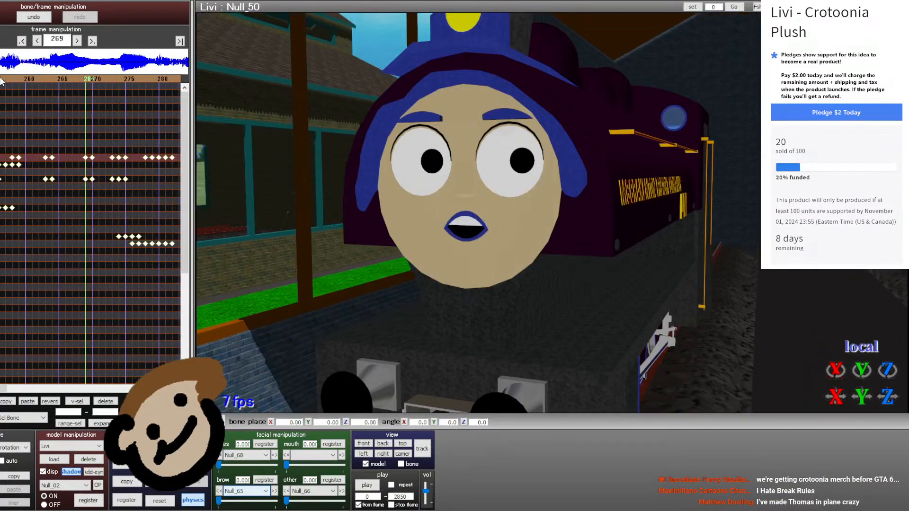
{"action": "key", "text": "Right"}
{"action": "key", "text": "Right"}
{"action": "key", "text": "Right"}
{"action": "key", "text": "Right"}
{"action": "key", "text": "Right"}
{"action": "key", "text": "Right"}
{"action": "key", "text": "Left"}
{"action": "key", "text": "Right"}
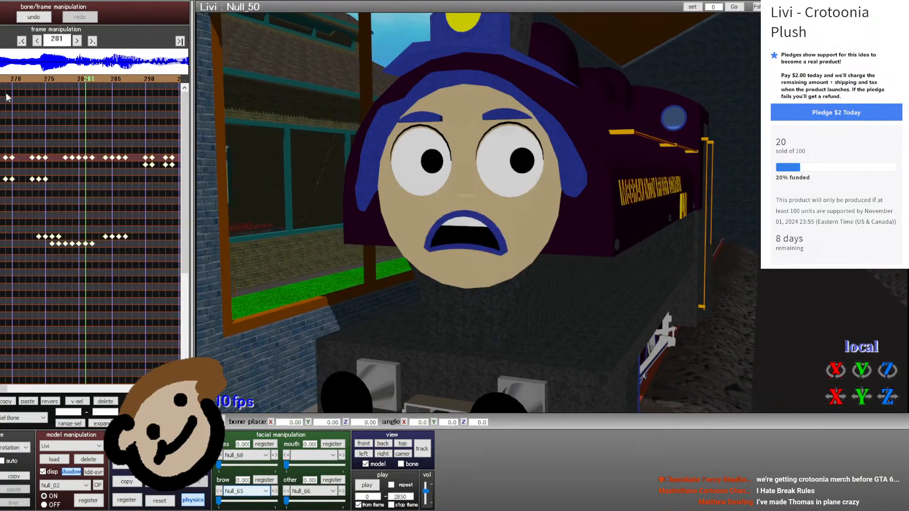
- Copy the wide-open mouth sequence on three mouth bones from frames 274 to 279 and paste it starting at frame 349
{"action": "key", "text": "Left"}
{"action": "key", "text": "Left"}
{"action": "key", "text": "Left"}
{"action": "key", "text": "Left"}
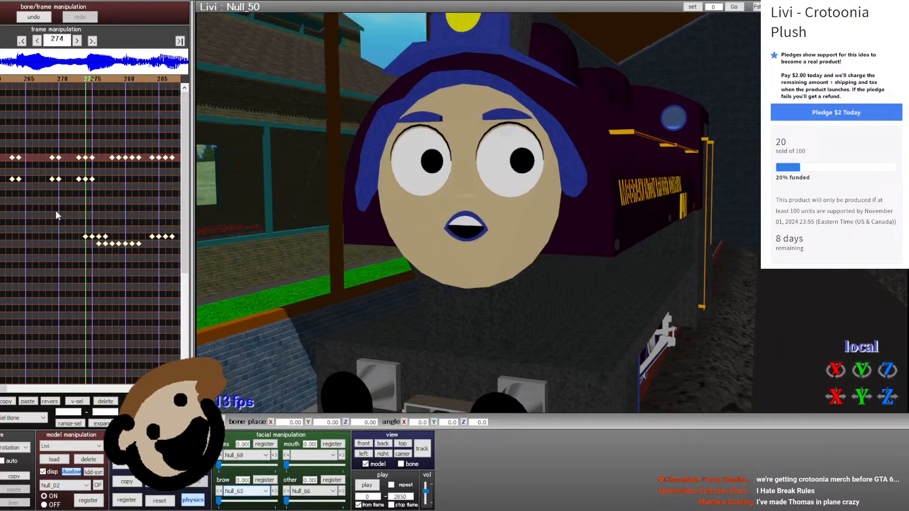
{"action": "key", "text": "Right"}
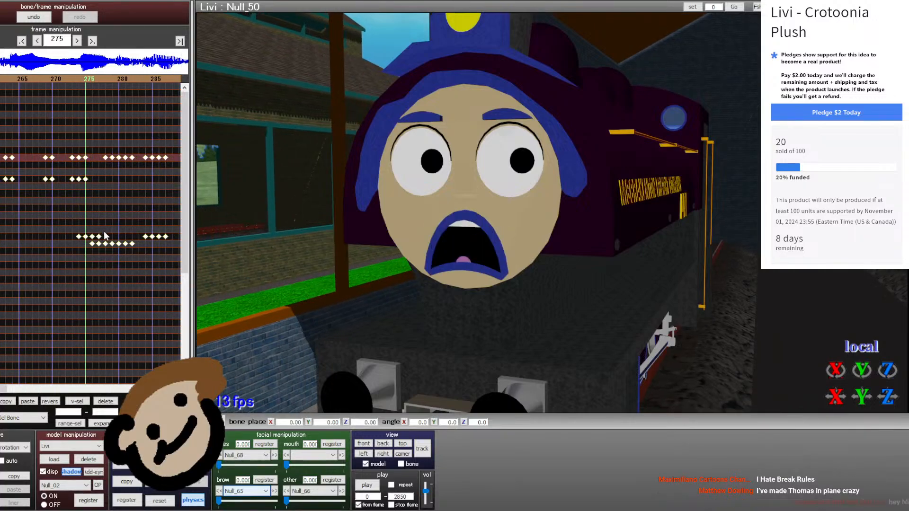
{"action": "left_click_drag", "start_coordinate": [105, 232], "coordinate": [81, 239]}
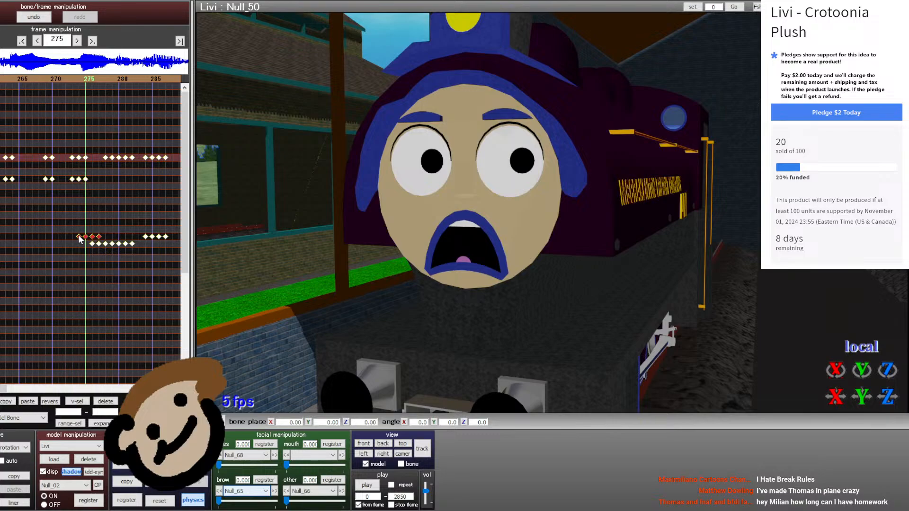
{"action": "key", "text": "Right"}
{"action": "key", "text": "Right"}
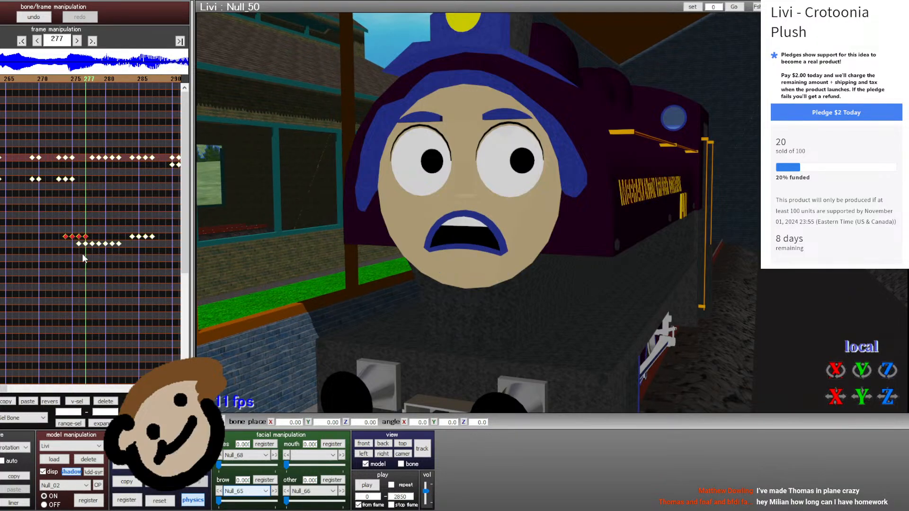
{"action": "key", "text": "Right"}
{"action": "key", "text": "Right"}
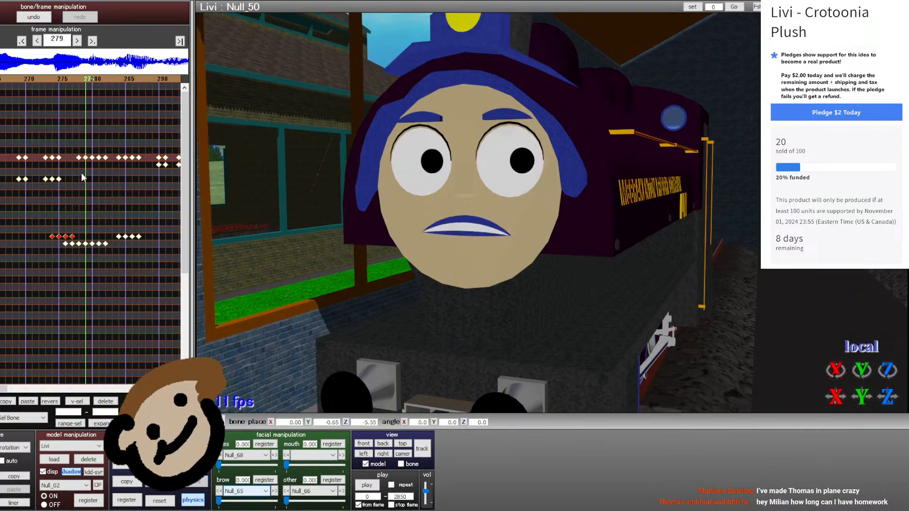
{"action": "left_click_drag", "start_coordinate": [66, 240], "coordinate": [85, 247], "text": "ctrl"}
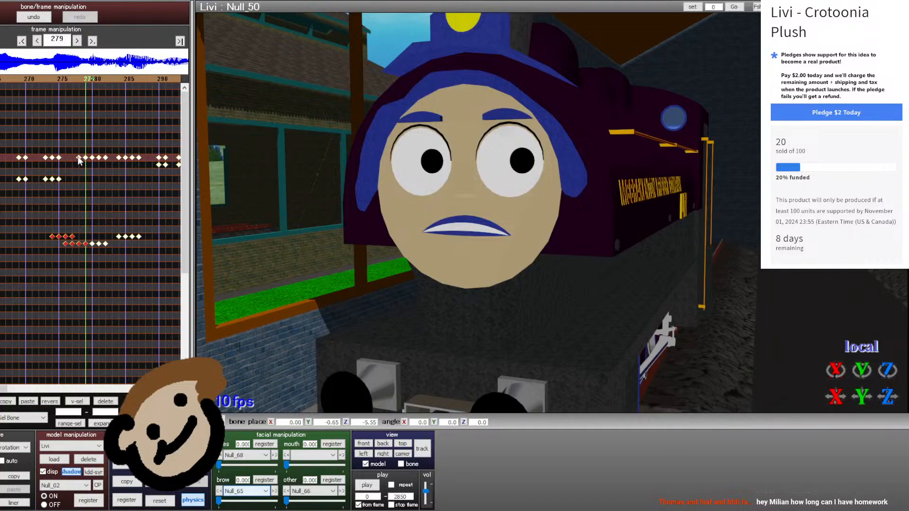
{"action": "left_click_drag", "start_coordinate": [78, 152], "coordinate": [83, 159], "text": "ctrl"}
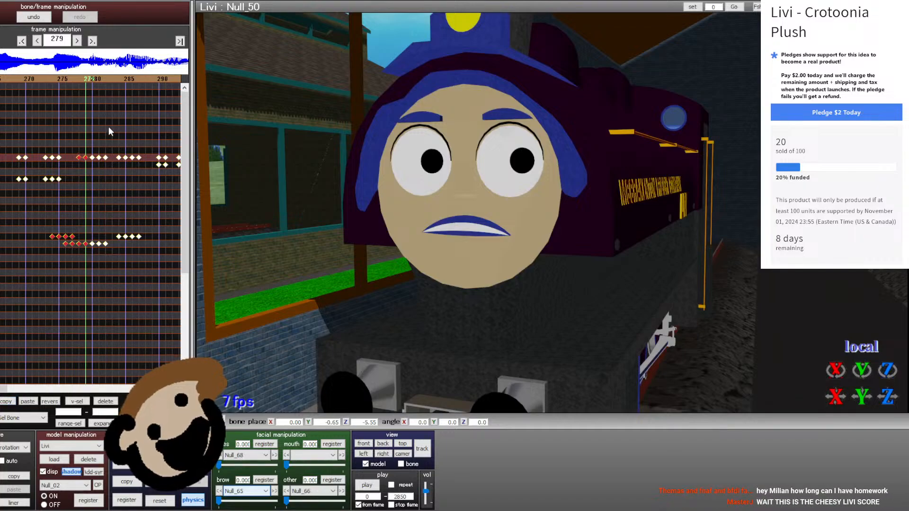
{"action": "left_click", "coordinate": [109, 77]}
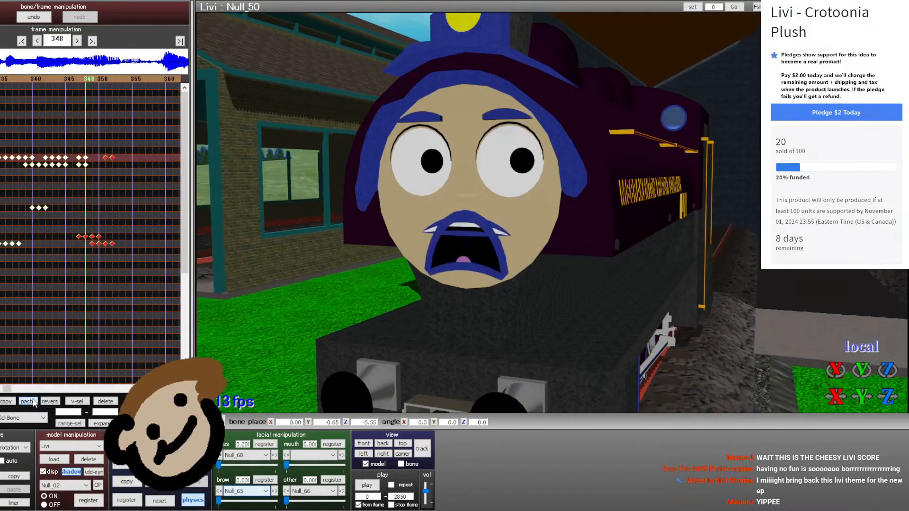
{"action": "key", "text": "Left"}
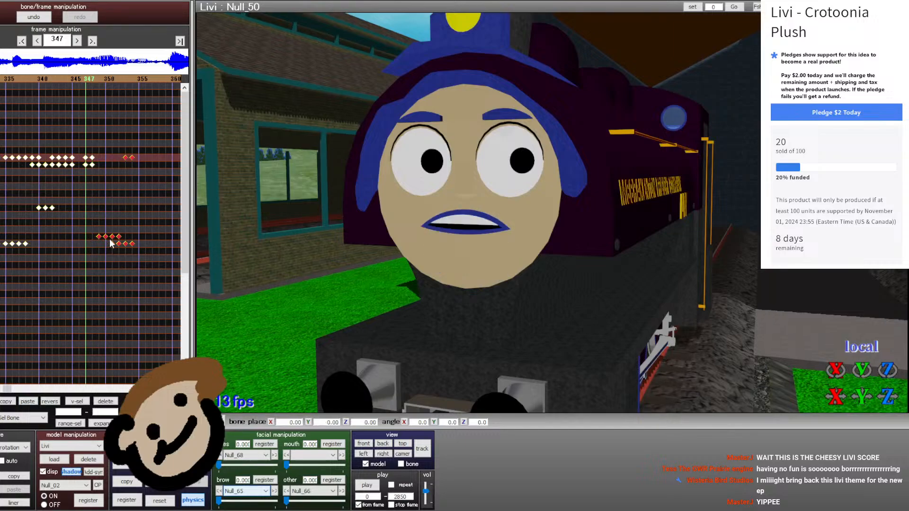
- Step through frames 347 to 354 and back to check the pasted mouth sequence against the audio
{"action": "key", "text": "Right"}
{"action": "key", "text": "Right"}
{"action": "key", "text": "Right"}
{"action": "key", "text": "Right"}
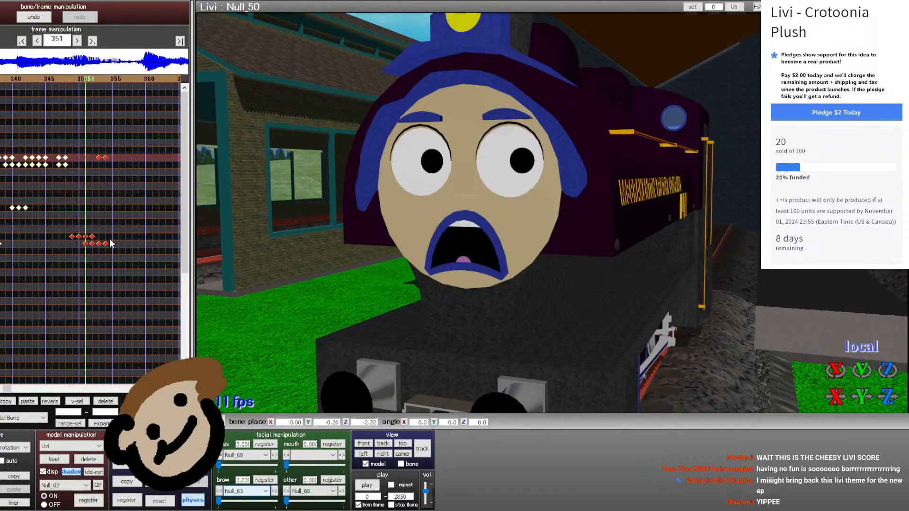
{"action": "key", "text": "Right"}
{"action": "key", "text": "Right"}
{"action": "key", "text": "Right"}
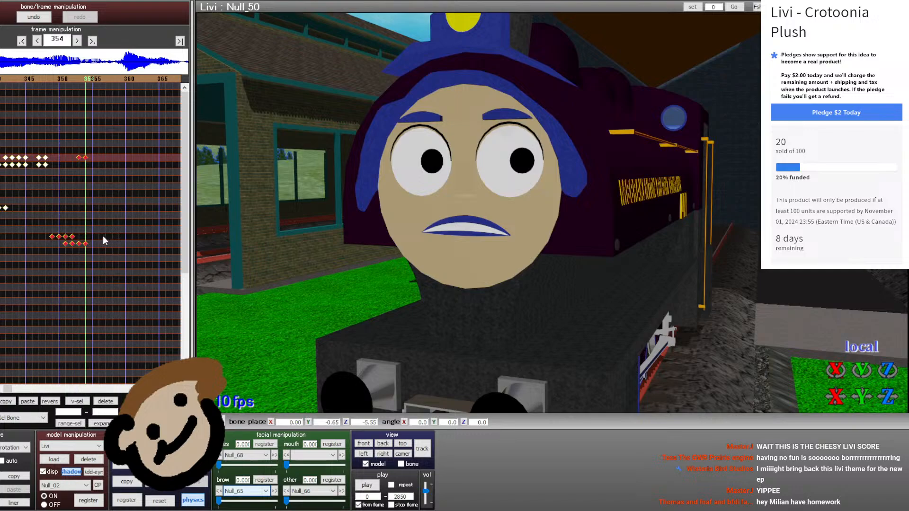
{"action": "key", "text": "Left"}
{"action": "key", "text": "Left"}
{"action": "key", "text": "Left"}
{"action": "key", "text": "Left"}
{"action": "key", "text": "Left"}
{"action": "key", "text": "Left"}
{"action": "key", "text": "Left"}
{"action": "key", "text": "Left"}
{"action": "key", "text": "Right"}
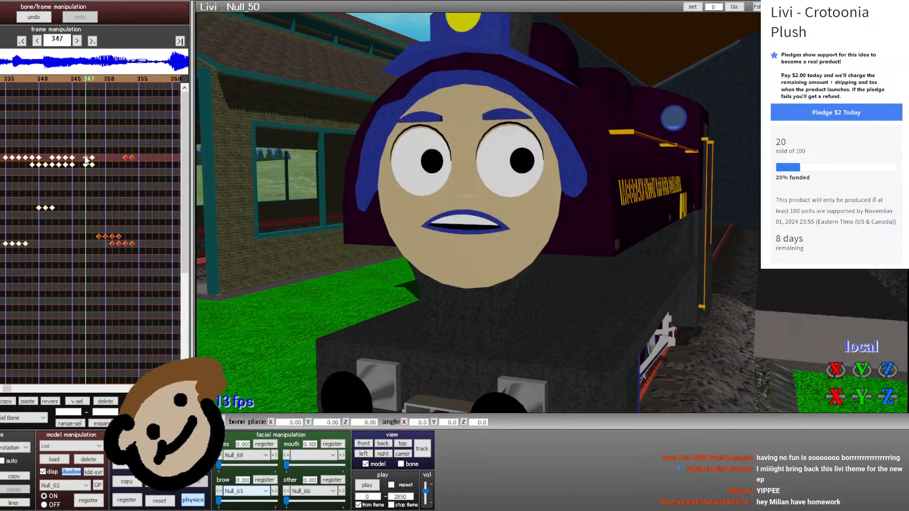
- Copy the Null_50 mouth keyframes from frames 344 and 345 to frames 349 and 350, and step to frame 356 to check
{"action": "left_click_drag", "start_coordinate": [78, 152], "coordinate": [62, 161]}
{"action": "key", "text": "Right"}
{"action": "key", "text": "Right"}
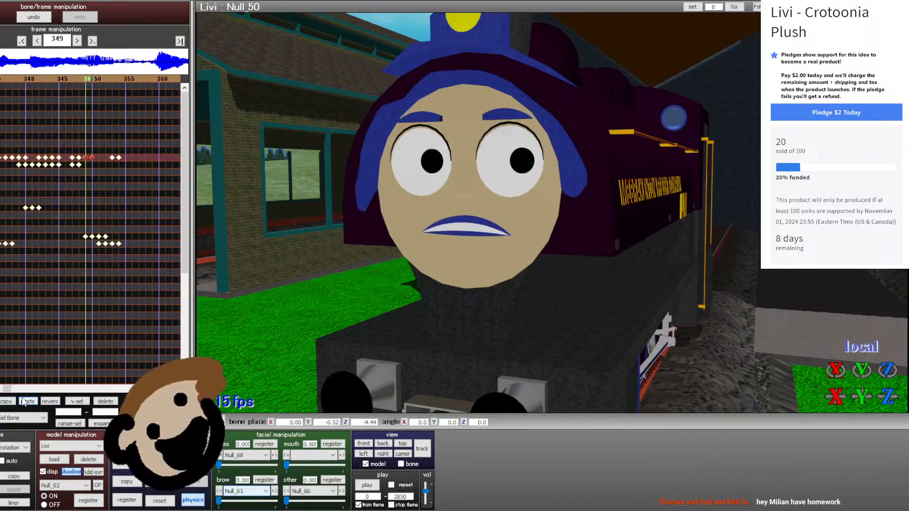
{"action": "key", "text": "Right"}
{"action": "key", "text": "Right"}
{"action": "key", "text": "Right"}
{"action": "key", "text": "Right"}
{"action": "key", "text": "Right"}
{"action": "key", "text": "Right"}
{"action": "key", "text": "Right"}
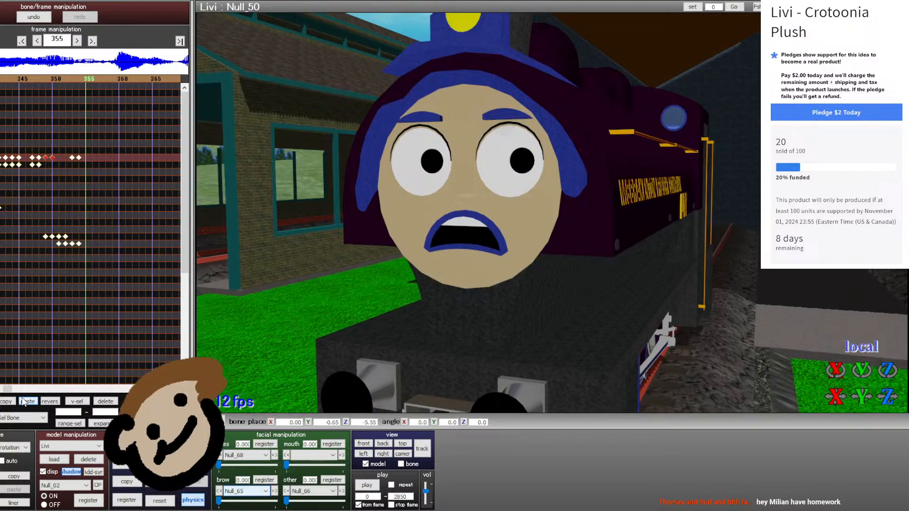
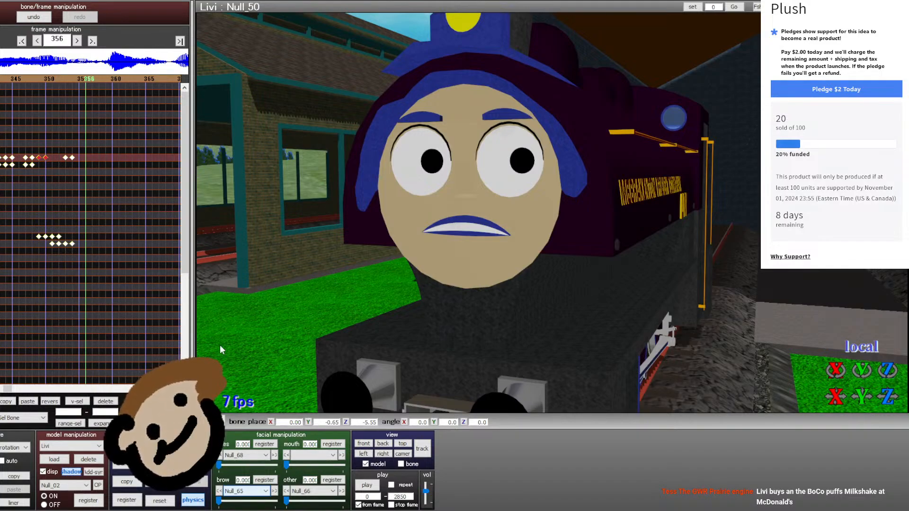
- Step back and forth between frames 350 and 357 to check the mouth closing against the audio
{"action": "key", "text": "Left"}
{"action": "key", "text": "Left"}
{"action": "key", "text": "Left"}
{"action": "key", "text": "Left"}
{"action": "key", "text": "Left"}
{"action": "key", "text": "Left"}
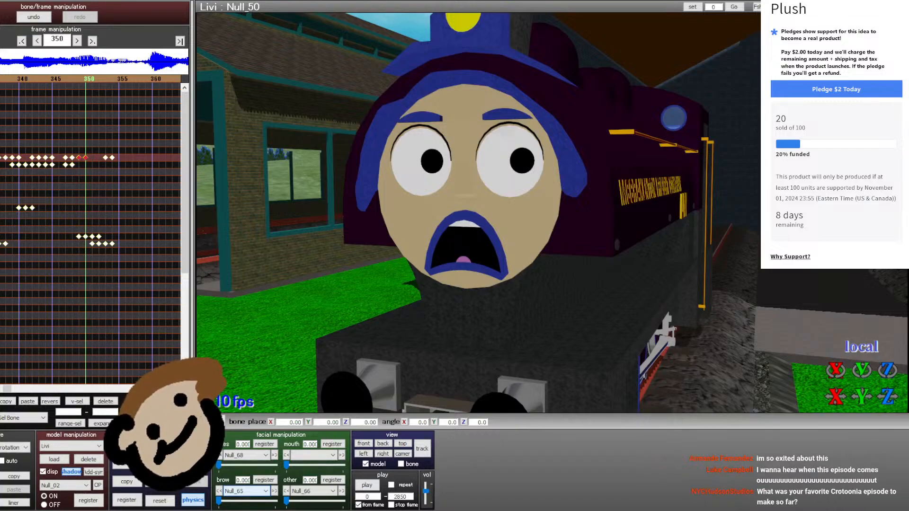
{"action": "key", "text": "Right"}
{"action": "key", "text": "Right"}
{"action": "key", "text": "Right"}
{"action": "key", "text": "Right"}
{"action": "key", "text": "Right"}
{"action": "key", "text": "Right"}
{"action": "key", "text": "Right"}
{"action": "key", "text": "Right"}
{"action": "key", "text": "Right"}
{"action": "key", "text": "Right"}
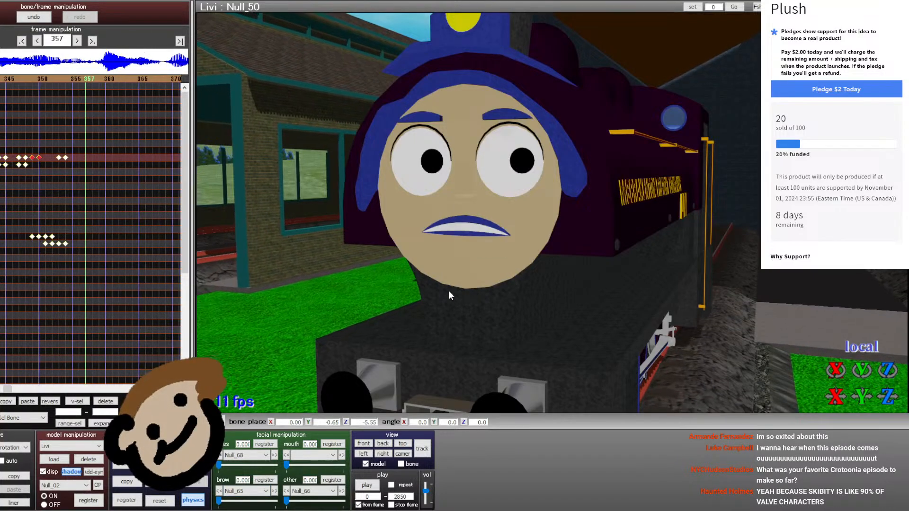
{"action": "key", "text": "Left"}
{"action": "key", "text": "Left"}
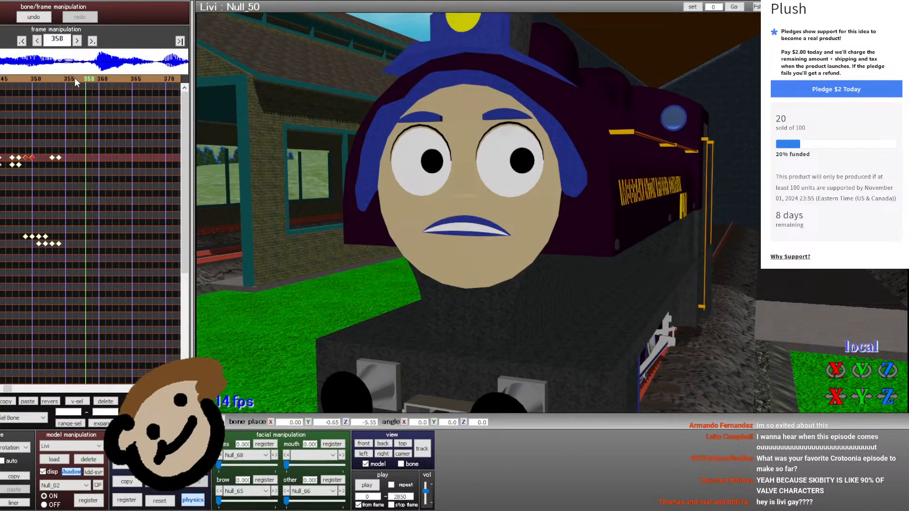
- Recheck the open-mouth sequence by stepping between frames 350 and 355
{"action": "left_click", "coordinate": [64, 84]}
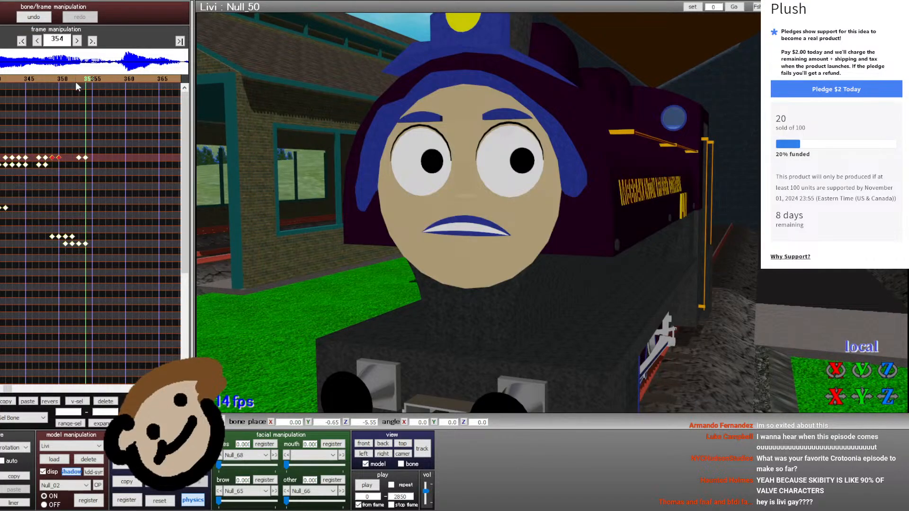
{"action": "key", "text": "Left"}
{"action": "key", "text": "Left"}
{"action": "key", "text": "Left"}
{"action": "key", "text": "Left"}
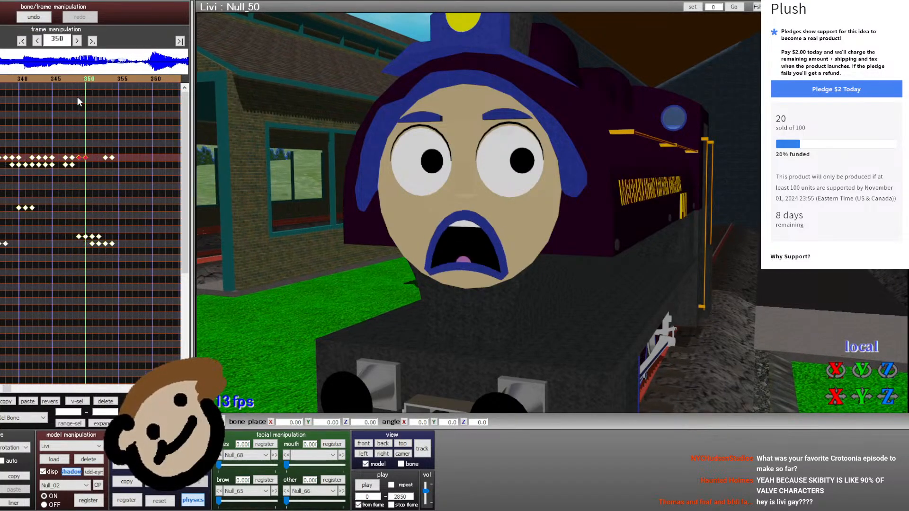
{"action": "key", "text": "Right"}
{"action": "key", "text": "Right"}
{"action": "key", "text": "Right"}
{"action": "key", "text": "Right"}
{"action": "key", "text": "Right"}
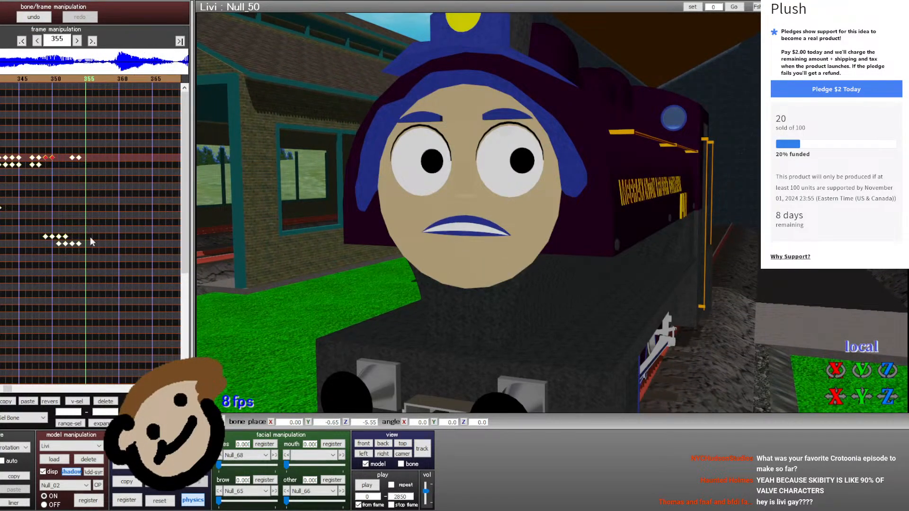
- Copy all mouth keyframes from frames 349 to 354 and paste them starting at frame 359
{"action": "left_click_drag", "start_coordinate": [90, 238], "coordinate": [39, 229]}
{"action": "left_click_drag", "start_coordinate": [99, 251], "coordinate": [46, 149]}
{"action": "key", "text": "Right"}
{"action": "key", "text": "Right"}
{"action": "key", "text": "Right"}
{"action": "key", "text": "Right"}
{"action": "key", "text": "Right"}
{"action": "key", "text": "Right"}
{"action": "key", "text": "Right"}
{"action": "key", "text": "Right"}
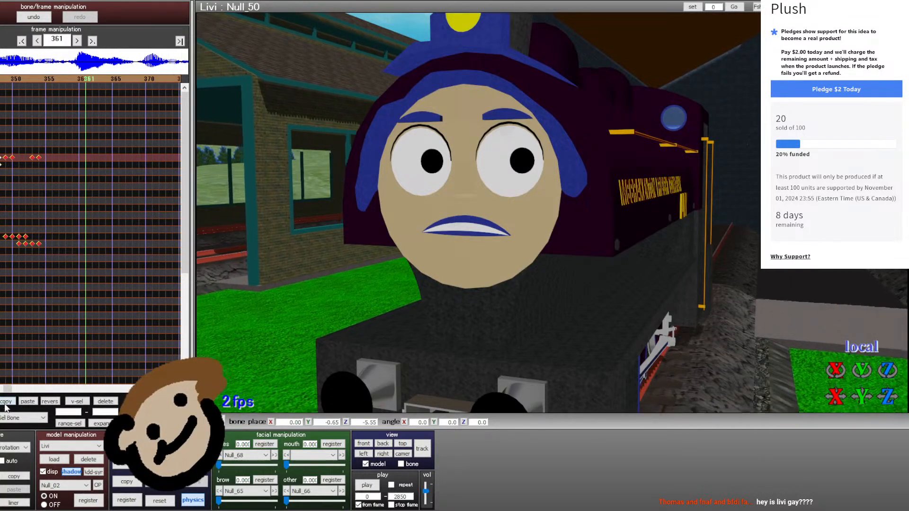
{"action": "left_click", "coordinate": [10, 401]}
{"action": "key", "text": "Left"}
{"action": "key", "text": "Left"}
{"action": "key", "text": "Left"}
{"action": "key", "text": "Left"}
{"action": "key", "text": "Left"}
{"action": "key", "text": "Left"}
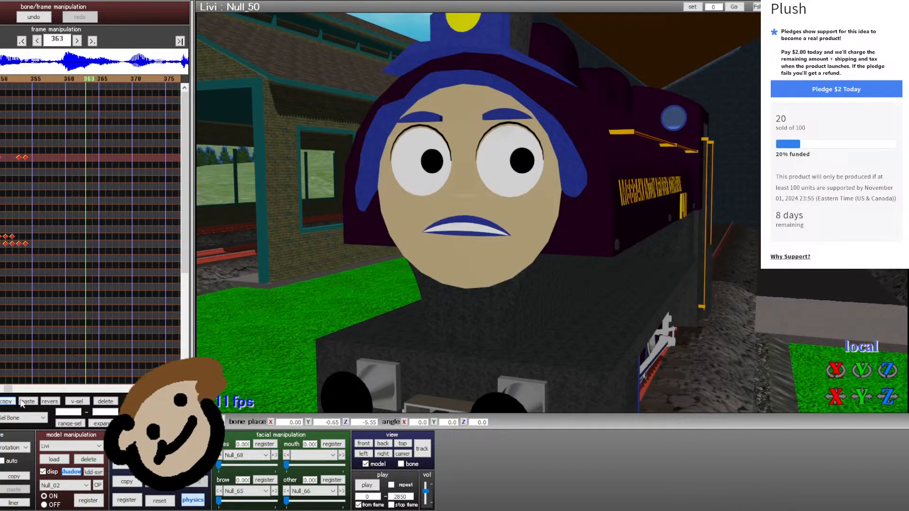
{"action": "left_click", "coordinate": [27, 402]}
- Paste the copied mouth sequence again starting at frame 369 and step to frame 372 to check
{"action": "key", "text": "Right"}
{"action": "key", "text": "Right"}
{"action": "key", "text": "Right"}
{"action": "key", "text": "Right"}
{"action": "key", "text": "Right"}
{"action": "key", "text": "Right"}
{"action": "key", "text": "Right"}
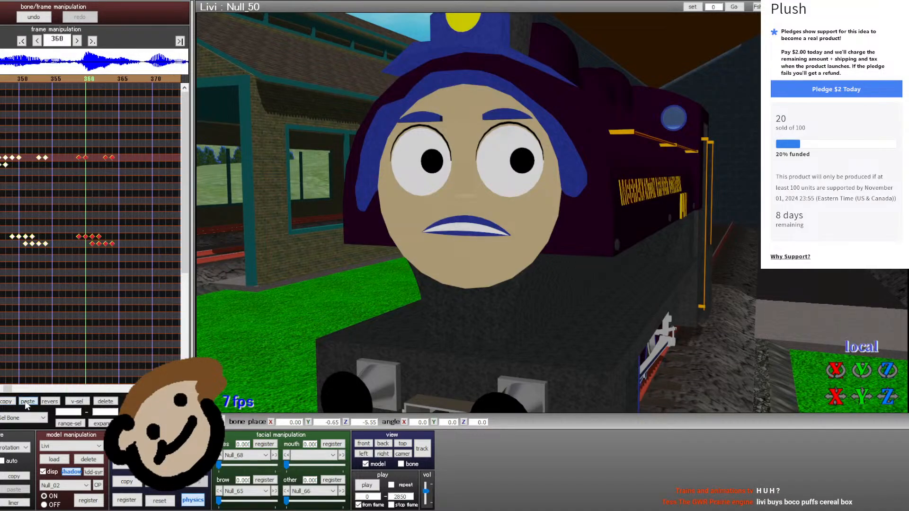
{"action": "key", "text": "Right"}
{"action": "key", "text": "Right"}
{"action": "key", "text": "Right"}
{"action": "key", "text": "Right"}
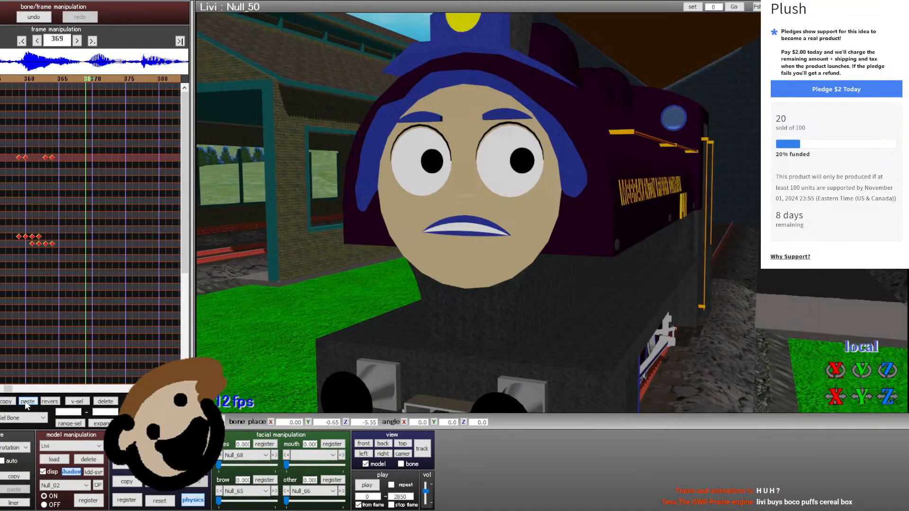
{"action": "left_click", "coordinate": [25, 400]}
{"action": "key", "text": "Right"}
{"action": "key", "text": "Right"}
{"action": "key", "text": "Right"}
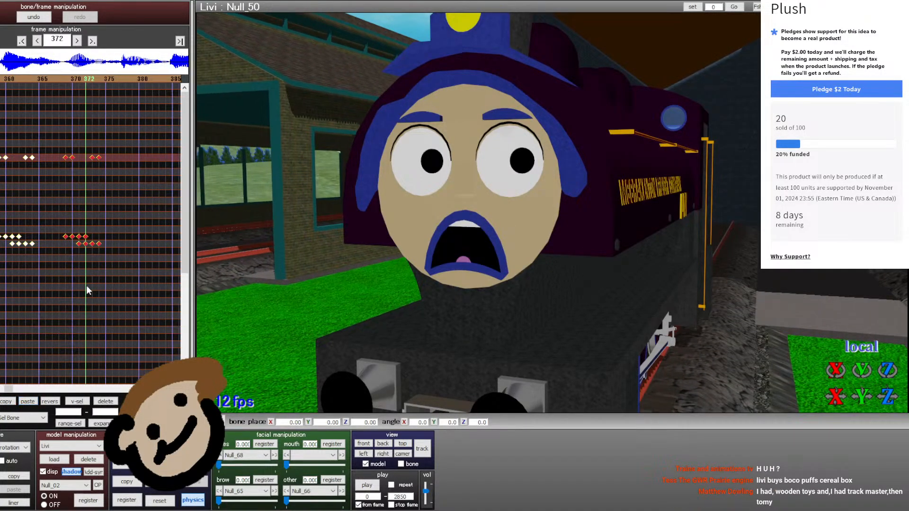
- Try out the mouth bones from Null_53 to Null_58 at frame 369 by moving them along the local Z axis
{"action": "key", "text": "Left"}
{"action": "key", "text": "Left"}
{"action": "key", "text": "Left"}
{"action": "key", "text": "Left"}
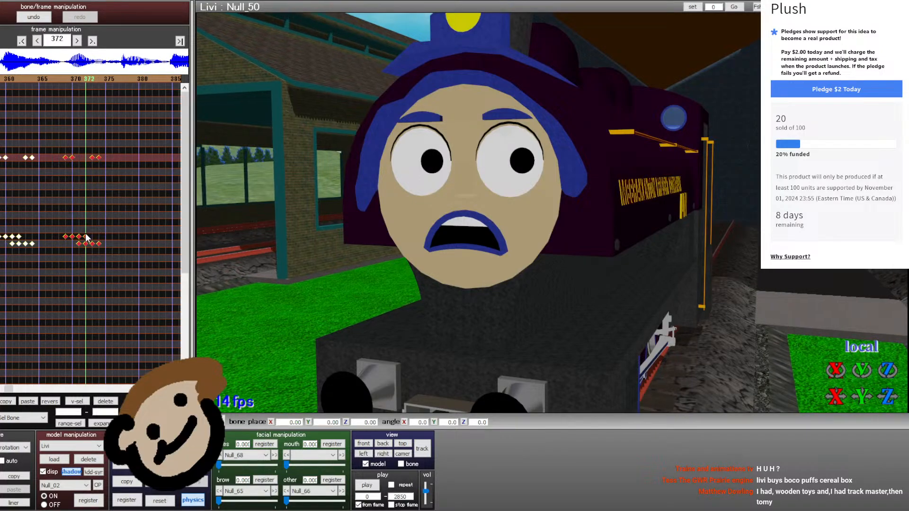
{"action": "key", "text": "Down"}
{"action": "key", "text": "Down"}
{"action": "key", "text": "Down"}
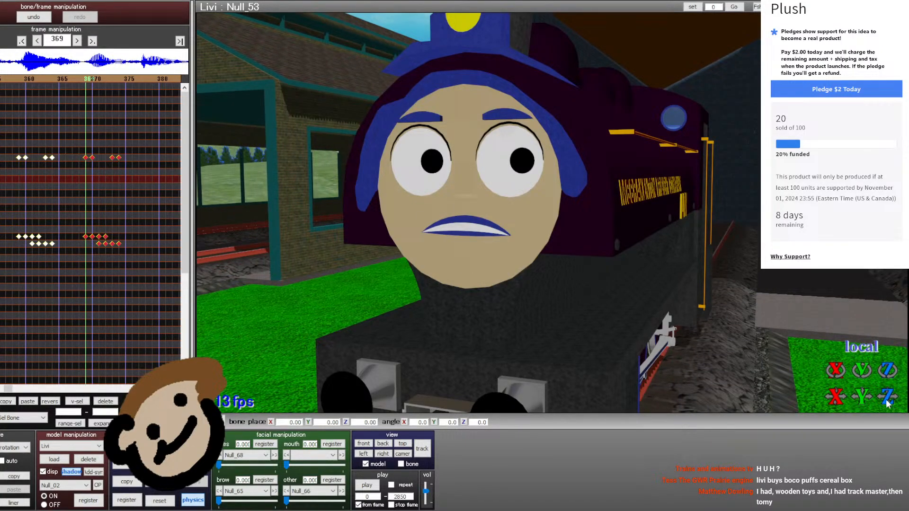
{"action": "left_click_drag", "start_coordinate": [886, 400], "coordinate": [887, 435]}
{"action": "key", "text": "Down"}
{"action": "key", "text": "Down"}
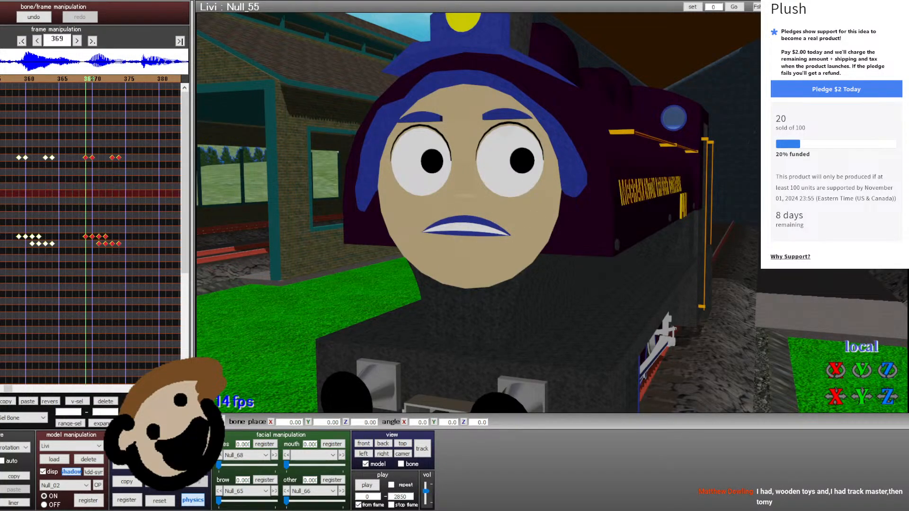
{"action": "left_click_drag", "start_coordinate": [885, 399], "coordinate": [885, 453]}
{"action": "left_click", "coordinate": [1, 201]}
{"action": "left_click", "coordinate": [1, 208]}
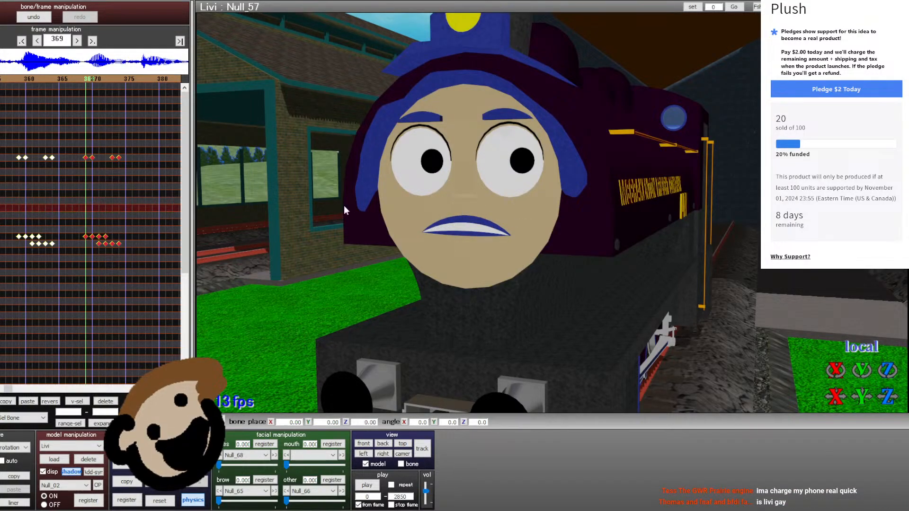
{"action": "left_click_drag", "start_coordinate": [886, 398], "coordinate": [887, 459]}
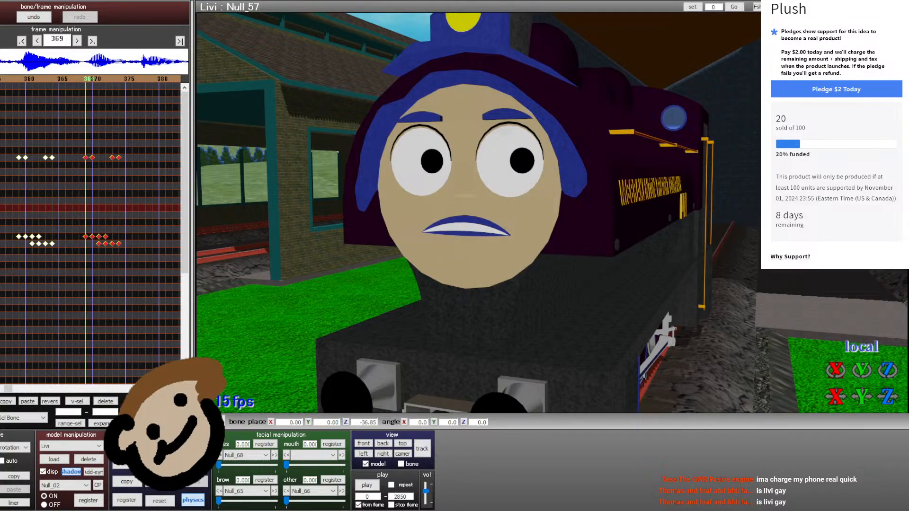
{"action": "left_click", "coordinate": [1, 215]}
{"action": "left_click_drag", "start_coordinate": [887, 395], "coordinate": [887, 457]}
- Try the Null_51 mouth shape along local Z and compare it with the existing mouths between frames 369 and 374
{"action": "left_click", "coordinate": [0, 165]}
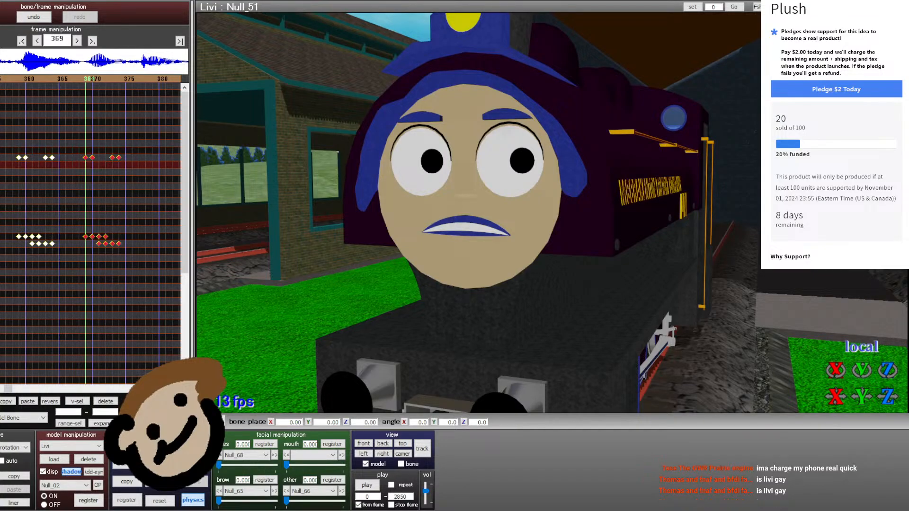
{"action": "left_click_drag", "start_coordinate": [887, 395], "coordinate": [887, 416]}
{"action": "key", "text": "Right"}
{"action": "key", "text": "Right"}
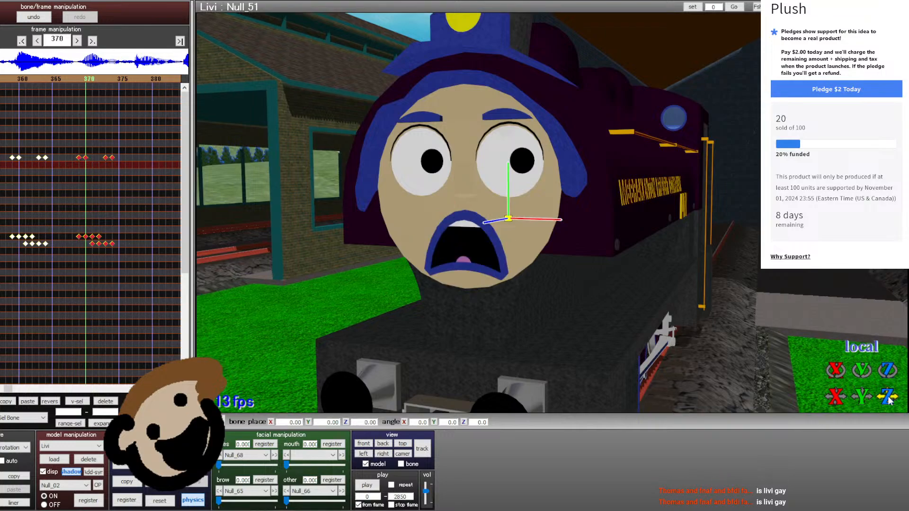
{"action": "key", "text": "Right"}
{"action": "key", "text": "Right"}
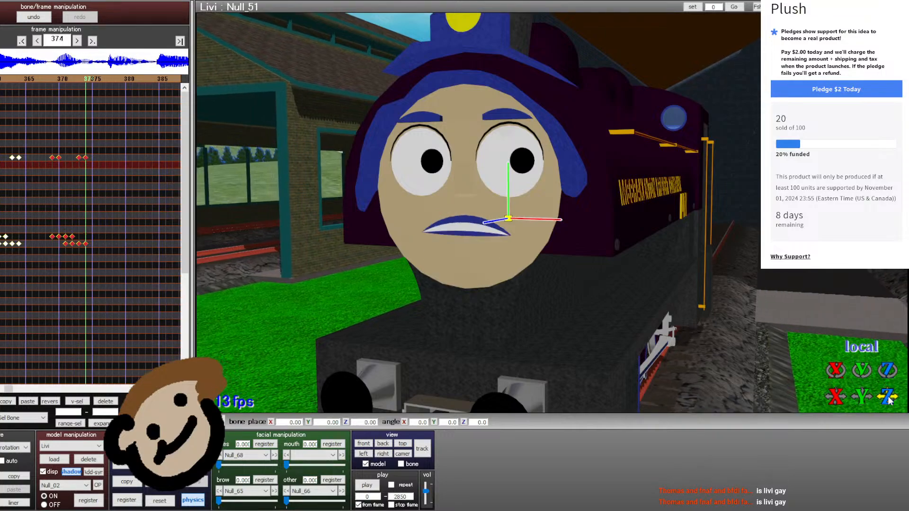
{"action": "key", "text": "Left"}
{"action": "key", "text": "Left"}
{"action": "key", "text": "Left"}
{"action": "key", "text": "Left"}
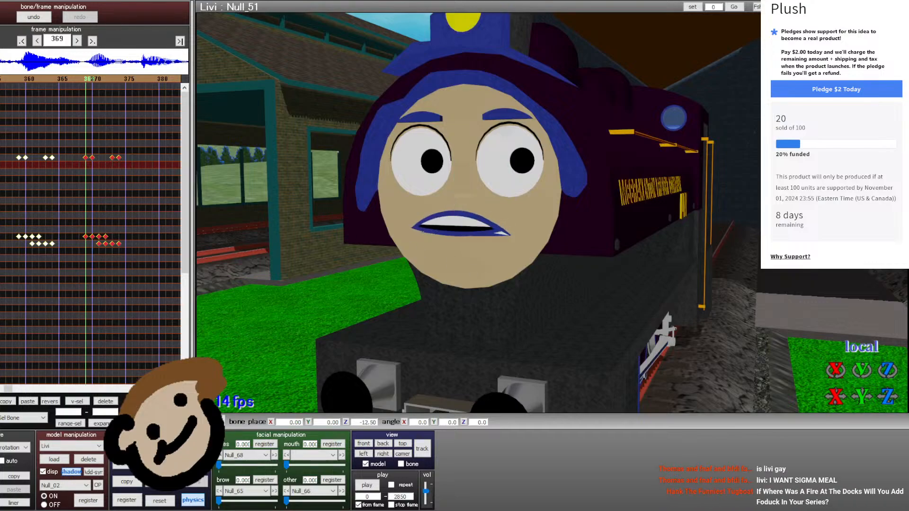
- Copy the earlier Null_51 mouth keyframes located between frames 344 and 348
{"action": "key", "text": "Left"}
{"action": "key", "text": "Left"}
{"action": "key", "text": "Left"}
{"action": "key", "text": "Left"}
{"action": "key", "text": "Left"}
{"action": "key", "text": "Left"}
{"action": "key", "text": "Left"}
{"action": "key", "text": "Left"}
{"action": "key", "text": "Left"}
{"action": "key", "text": "Left"}
{"action": "key", "text": "Left"}
{"action": "key", "text": "Left"}
{"action": "key", "text": "Left"}
{"action": "key", "text": "Left"}
{"action": "key", "text": "Left"}
{"action": "key", "text": "Left"}
{"action": "key", "text": "Left"}
{"action": "key", "text": "Left"}
{"action": "key", "text": "Left"}
{"action": "key", "text": "Left"}
{"action": "key", "text": "Right"}
{"action": "key", "text": "Right"}
{"action": "key", "text": "Right"}
{"action": "key", "text": "Right"}
{"action": "key", "text": "Right"}
{"action": "key", "text": "Right"}
{"action": "key", "text": "Right"}
{"action": "key", "text": "Right"}
{"action": "key", "text": "Right"}
{"action": "key", "text": "Right"}
{"action": "key", "text": "Right"}
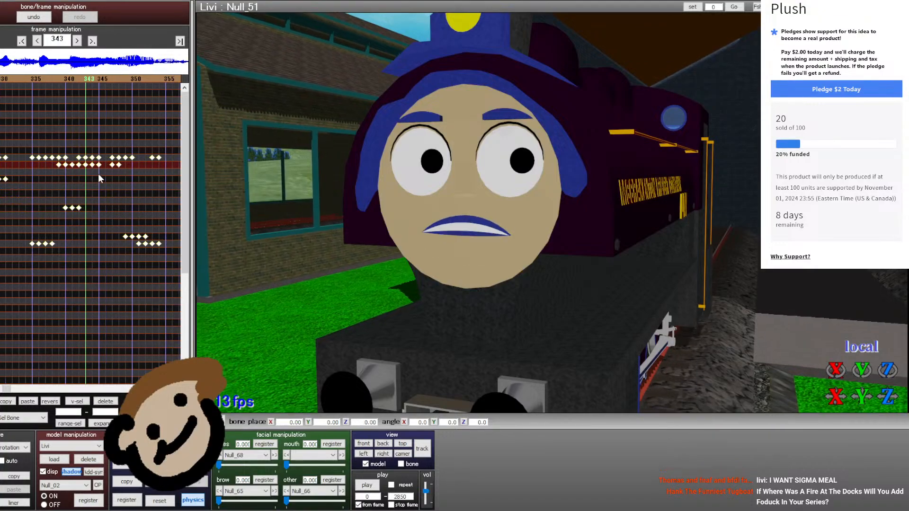
{"action": "key", "text": "Right"}
{"action": "key", "text": "Right"}
{"action": "key", "text": "Right"}
{"action": "left_click_drag", "start_coordinate": [101, 171], "coordinate": [71, 162]}
{"action": "key", "text": "Right"}
{"action": "key", "text": "Right"}
{"action": "key", "text": "Right"}
{"action": "key", "text": "Right"}
{"action": "key", "text": "Right"}
{"action": "key", "text": "Right"}
{"action": "key", "text": "Right"}
{"action": "key", "text": "Right"}
{"action": "key", "text": "Right"}
{"action": "left_click", "coordinate": [4, 401]}
- Paste the copied Null_51 mouth keyframes starting at frame 368
{"action": "key", "text": "Right"}
{"action": "key", "text": "Right"}
{"action": "key", "text": "Right"}
{"action": "key", "text": "Right"}
{"action": "key", "text": "Right"}
{"action": "key", "text": "Right"}
{"action": "key", "text": "Right"}
{"action": "key", "text": "Right"}
{"action": "key", "text": "Right"}
{"action": "key", "text": "Right"}
{"action": "key", "text": "Right"}
{"action": "key", "text": "Right"}
{"action": "key", "text": "Right"}
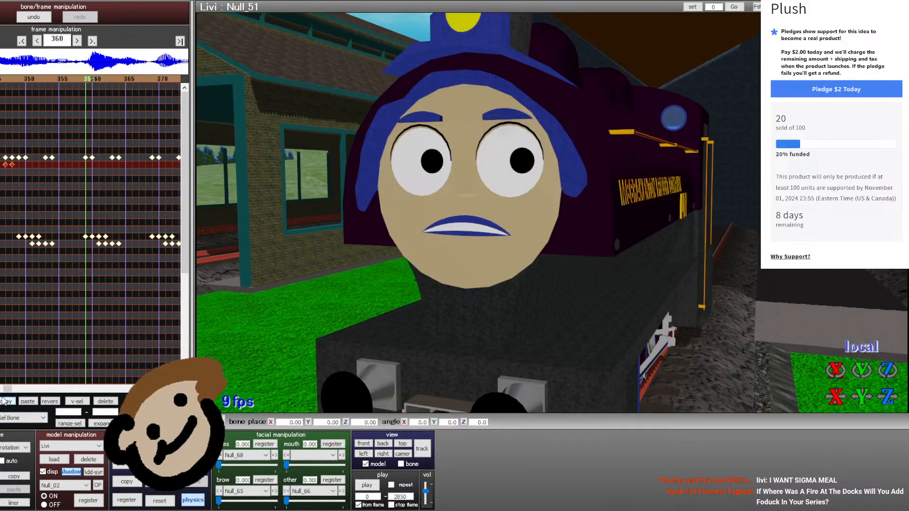
{"action": "left_click", "coordinate": [28, 401]}
{"action": "key", "text": "Right"}
{"action": "key", "text": "Right"}
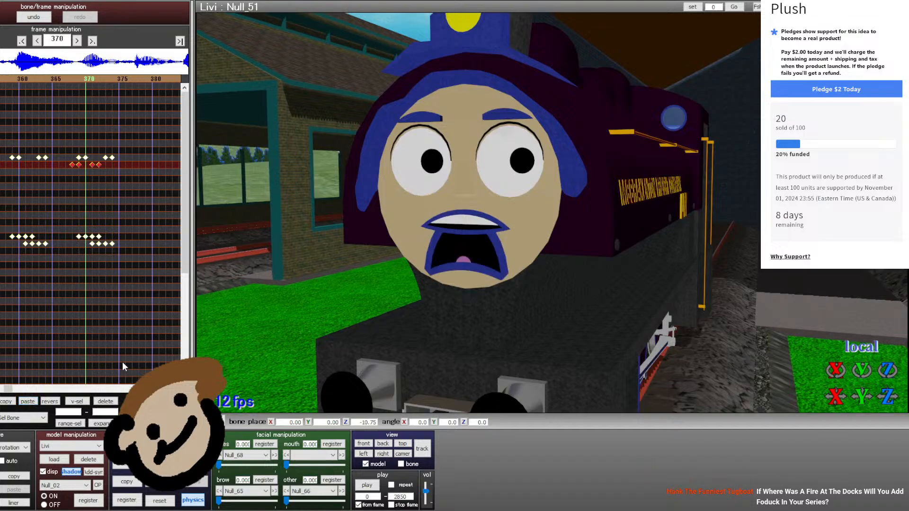
- Delete the wide-open mouth keyframes at frames 369 to 372 and shift the Null_50, later Null_51 and medium-open mouth keys one frame earlier
{"action": "mouse_move", "coordinate": [103, 231]}
{"action": "left_mouse_down"}
{"action": "mouse_move", "coordinate": [75, 239]}
{"action": "mouse_move", "coordinate": [93, 245]}
{"action": "left_mouse_up"}
{"action": "left_click", "coordinate": [110, 403]}
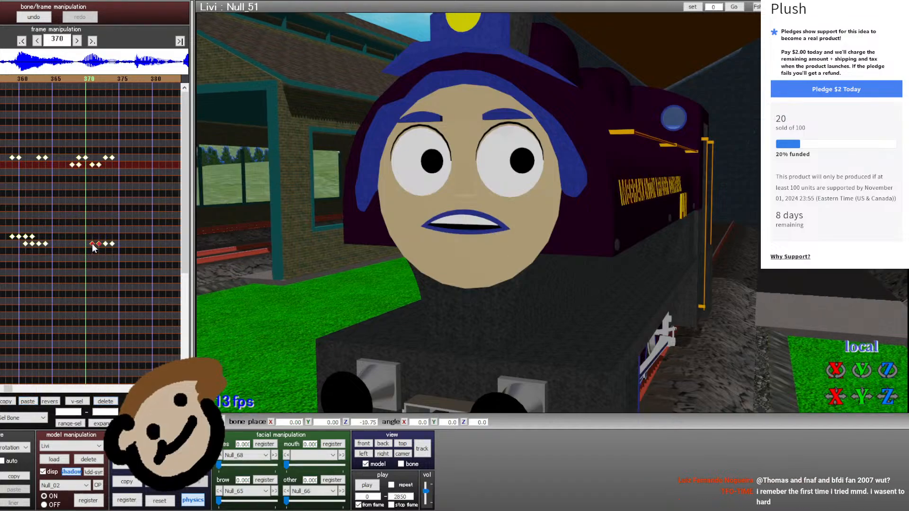
{"action": "left_click_drag", "start_coordinate": [92, 164], "coordinate": [86, 164]}
{"action": "key", "text": "Right"}
{"action": "key", "text": "Right"}
{"action": "key", "text": "Right"}
{"action": "key", "text": "Right"}
{"action": "key", "text": "Right"}
{"action": "key", "text": "Right"}
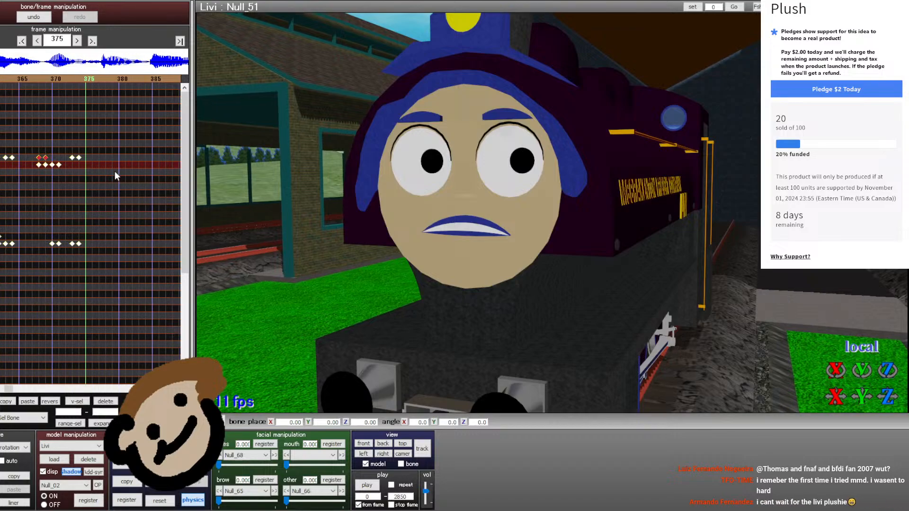
- Review the retimed mouth sequence against the audio from around frame 359 onward
{"action": "key", "text": "Right"}
{"action": "key", "text": "Right"}
{"action": "key", "text": "Right"}
{"action": "key", "text": "Right"}
{"action": "key", "text": "Right"}
{"action": "left_click", "coordinate": [49, 77]}
{"action": "left_click", "coordinate": [49, 77]}
{"action": "left_click", "coordinate": [50, 78]}
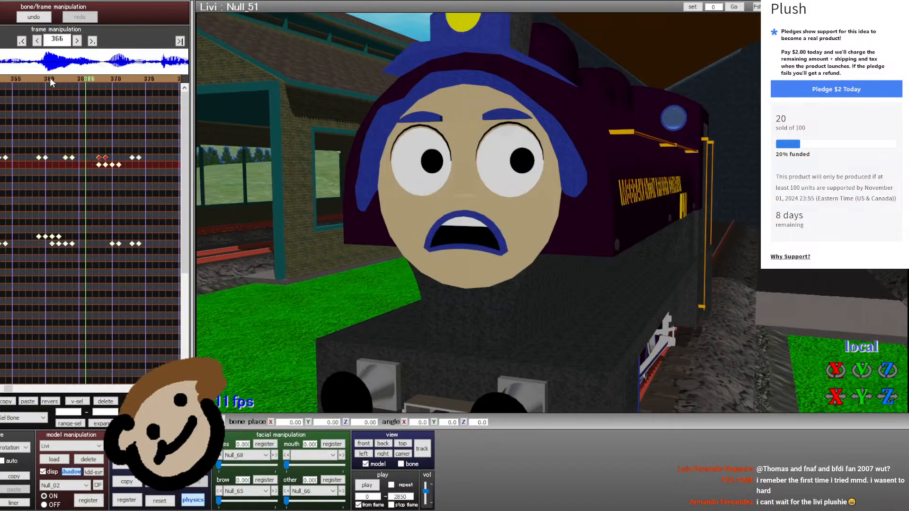
{"action": "left_click", "coordinate": [50, 78]}
{"action": "left_click", "coordinate": [49, 78]}
{"action": "left_click", "coordinate": [50, 78]}
{"action": "key", "text": "Right"}
{"action": "key", "text": "Right"}
{"action": "key", "text": "Right"}
{"action": "key", "text": "Right"}
{"action": "key", "text": "Right"}
{"action": "key", "text": "Right"}
{"action": "key", "text": "Right"}
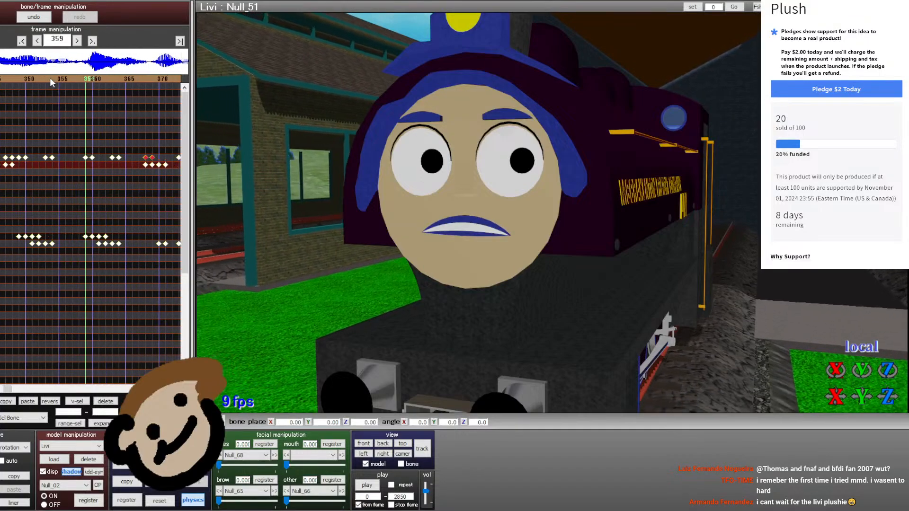
- Copy the Null_50 and Null_53 mouth keyframes from frames 326 to 331 and paste them starting at frame 376
{"action": "key", "text": "Left"}
{"action": "key", "text": "Left"}
{"action": "key", "text": "Left"}
{"action": "key", "text": "Left"}
{"action": "key", "text": "Left"}
{"action": "key", "text": "Left"}
{"action": "key", "text": "Left"}
{"action": "key", "text": "Left"}
{"action": "key", "text": "Left"}
{"action": "key", "text": "Left"}
{"action": "key", "text": "Left"}
{"action": "key", "text": "Left"}
{"action": "key", "text": "Left"}
{"action": "key", "text": "Left"}
{"action": "key", "text": "Left"}
{"action": "key", "text": "Left"}
{"action": "key", "text": "Left"}
{"action": "key", "text": "Left"}
{"action": "key", "text": "Left"}
{"action": "key", "text": "Left"}
{"action": "key", "text": "Left"}
{"action": "key", "text": "Left"}
{"action": "key", "text": "Left"}
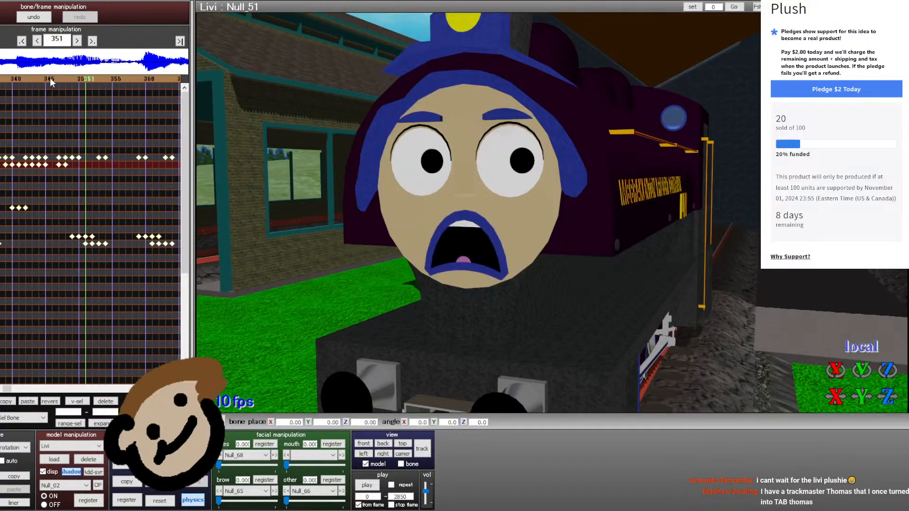
{"action": "key", "text": "Left"}
{"action": "key", "text": "Left"}
{"action": "key", "text": "Left"}
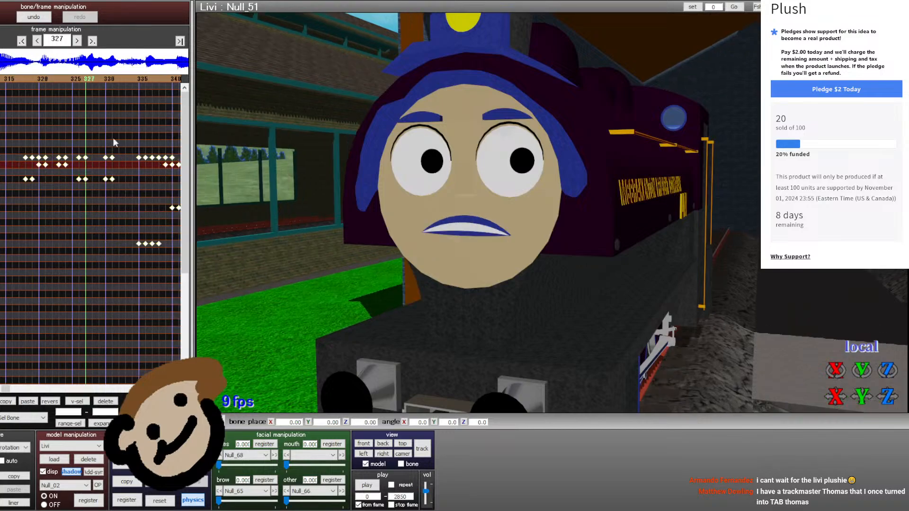
{"action": "left_click_drag", "start_coordinate": [116, 208], "coordinate": [70, 161]}
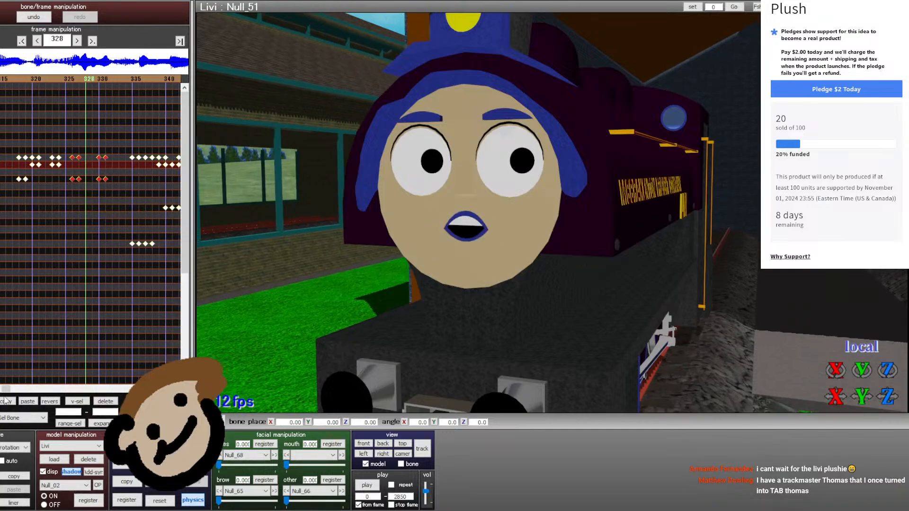
{"action": "key", "text": "p"}
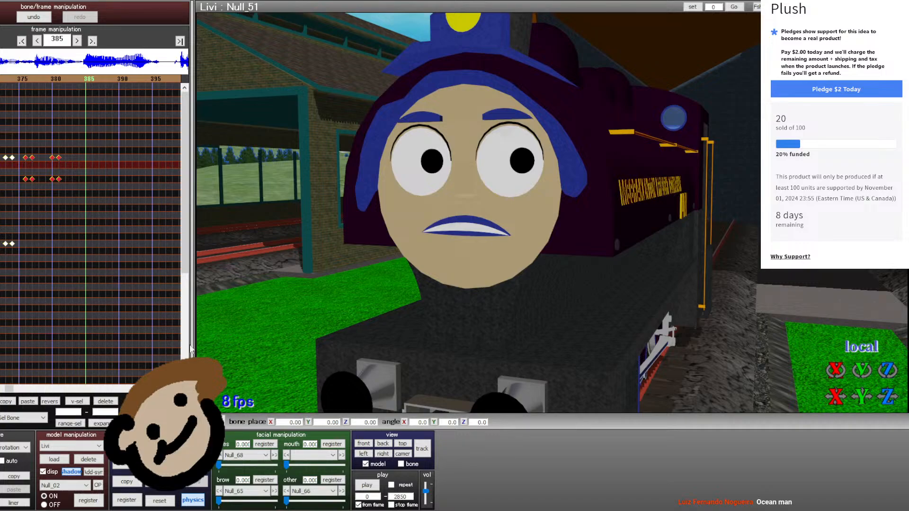
- Select the Null_50 and Null_51 mouth keyframes at frames 368 and 369 for copying
{"action": "left_click", "coordinate": [18, 81]}
{"action": "left_click", "coordinate": [18, 81]}
{"action": "key", "text": "Right"}
{"action": "key", "text": "Right"}
{"action": "key", "text": "Right"}
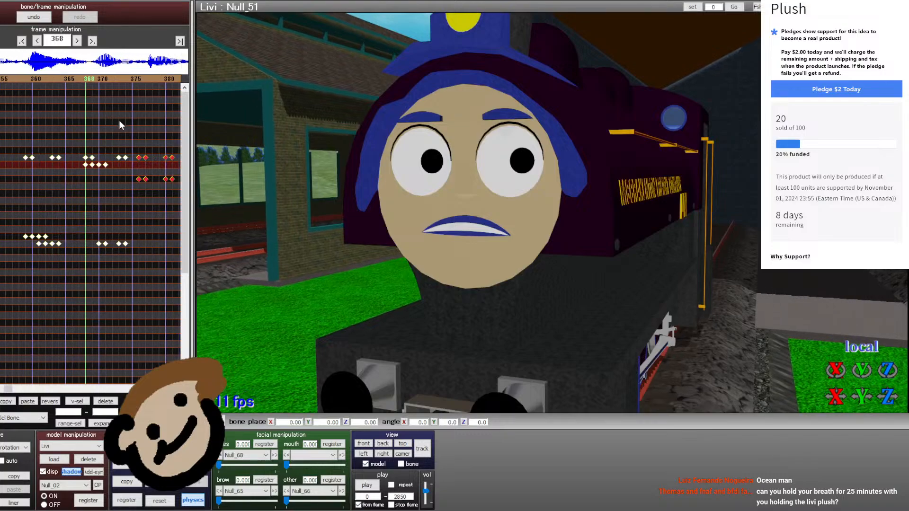
{"action": "key", "text": "Right"}
{"action": "left_click_drag", "start_coordinate": [84, 174], "coordinate": [77, 156]}
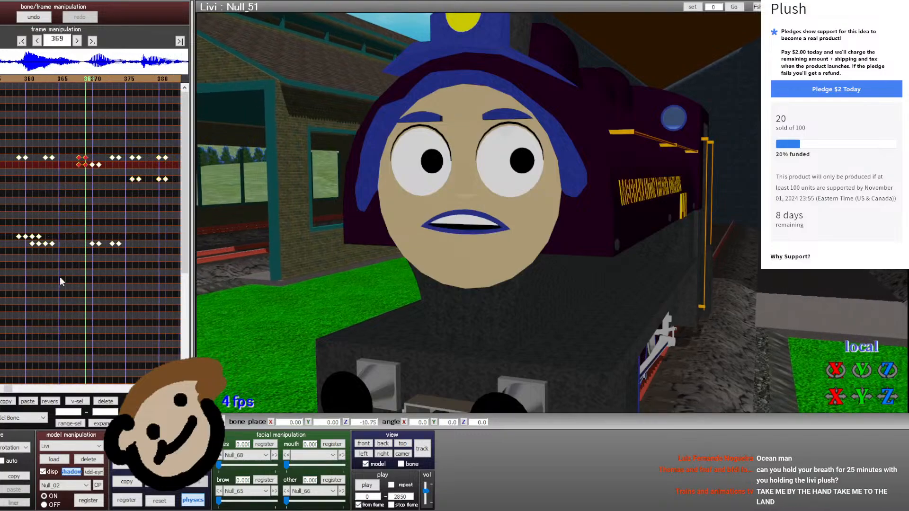
- Paste the copied Null_50 and Null_51 mouth keyframes starting at frame 384
{"action": "left_click", "coordinate": [160, 76]}
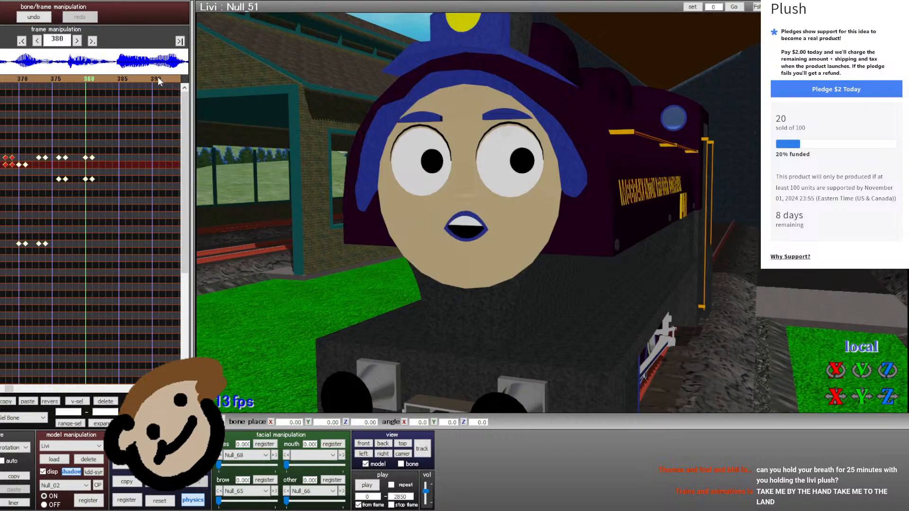
{"action": "key", "text": "Right"}
{"action": "key", "text": "Right"}
{"action": "key", "text": "Right"}
{"action": "key", "text": "Right"}
{"action": "key", "text": "Right"}
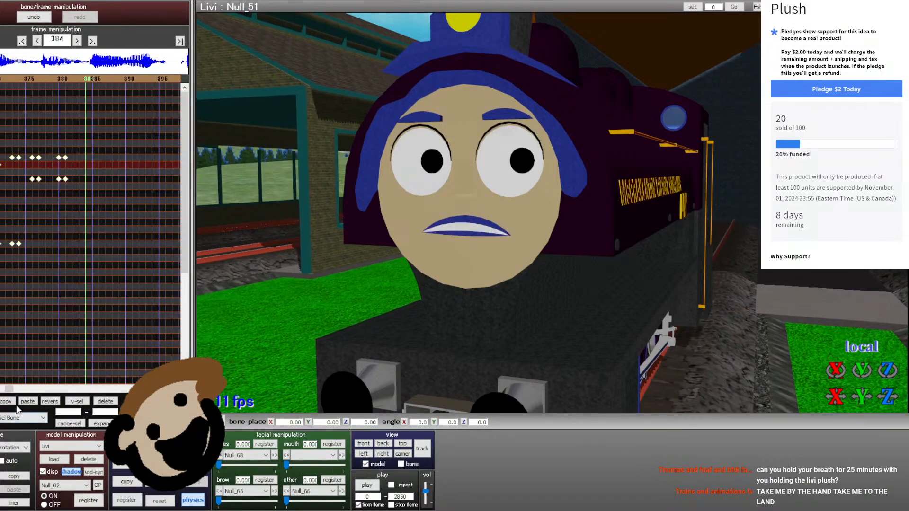
{"action": "key", "text": "ctrl+v"}
{"action": "key", "text": "Left"}
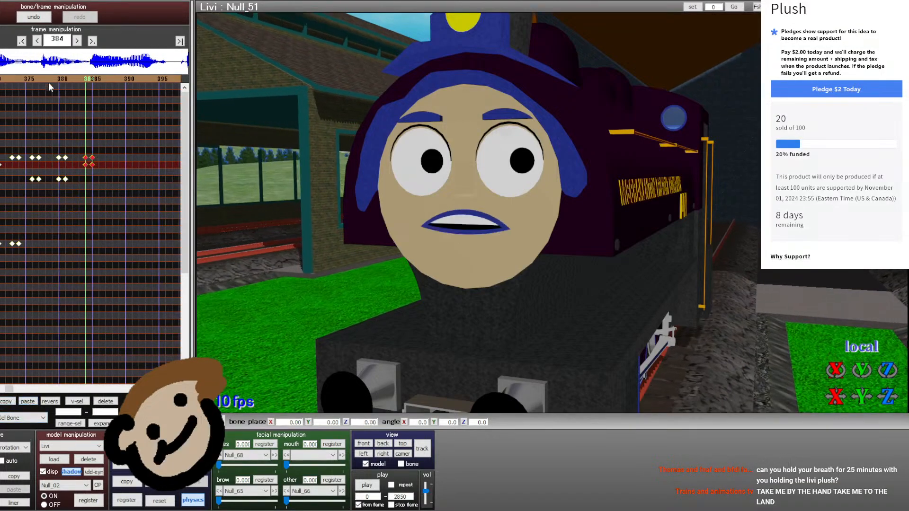
- Review the mouth keyframes frame by frame against the audio, from before frame 379 through frame 386
{"action": "left_click", "coordinate": [40, 77]}
{"action": "left_click", "coordinate": [40, 76]}
{"action": "left_click", "coordinate": [40, 76]}
{"action": "key", "text": "Right"}
{"action": "key", "text": "Right"}
{"action": "key", "text": "Right"}
{"action": "key", "text": "Right"}
{"action": "key", "text": "Right"}
{"action": "key", "text": "Right"}
{"action": "key", "text": "Right"}
{"action": "key", "text": "Right"}
{"action": "key", "text": "Right"}
{"action": "key", "text": "Right"}
{"action": "key", "text": "Right"}
{"action": "key", "text": "Right"}
{"action": "key", "text": "Right"}
{"action": "key", "text": "Right"}
{"action": "key", "text": "Right"}
{"action": "key", "text": "Right"}
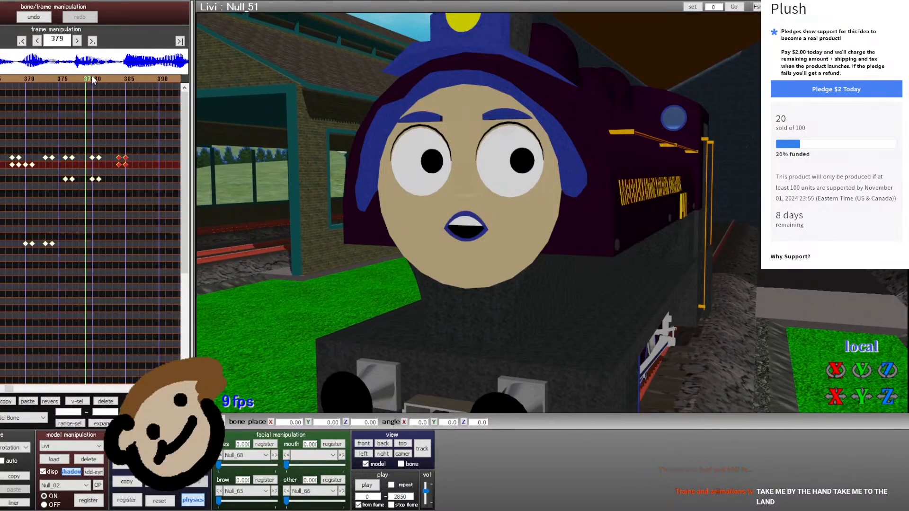
{"action": "key", "text": "Right"}
{"action": "key", "text": "Right"}
{"action": "key", "text": "Right"}
{"action": "key", "text": "Right"}
{"action": "key", "text": "Right"}
- Try out the mouth bones Null_52 and Null_54 to Null_57 around frames 385 and 386 by moving them along local Z
{"action": "left_click", "coordinate": [1, 172]}
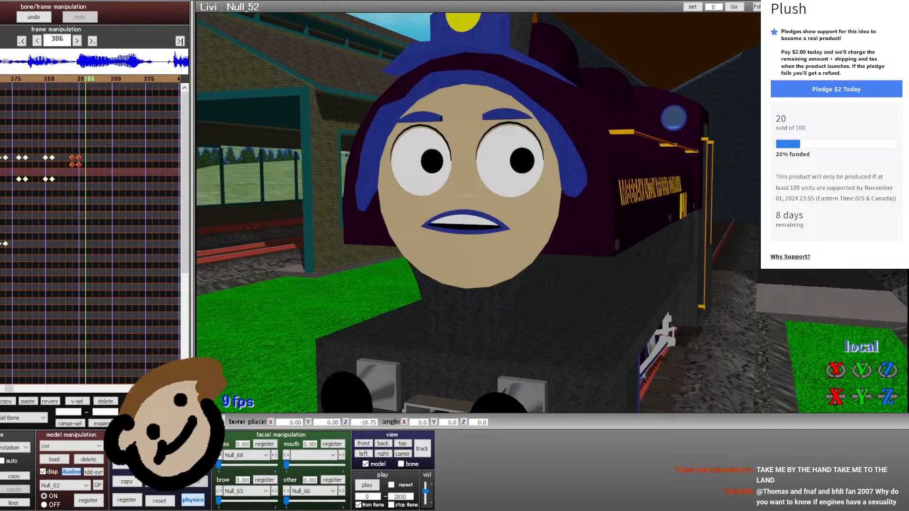
{"action": "left_click_drag", "start_coordinate": [888, 396], "coordinate": [888, 452]}
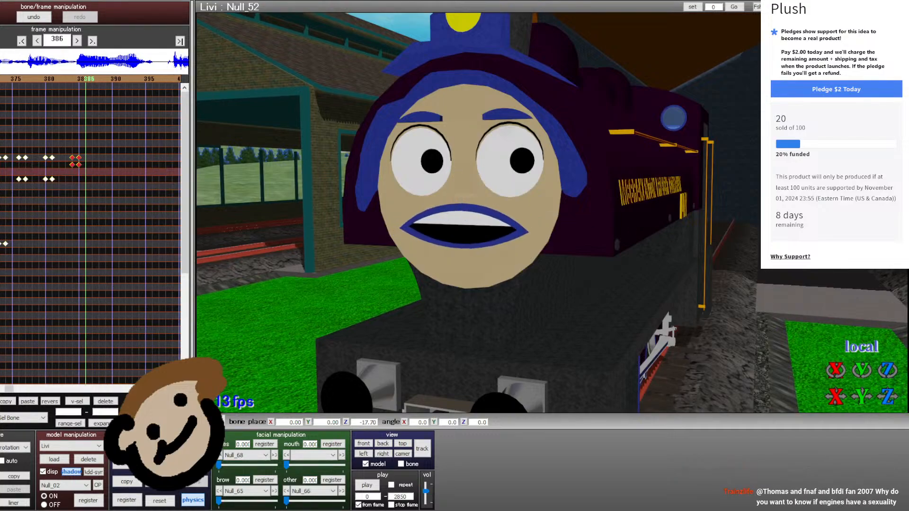
{"action": "left_click", "coordinate": [2, 193]}
{"action": "key", "text": "Left"}
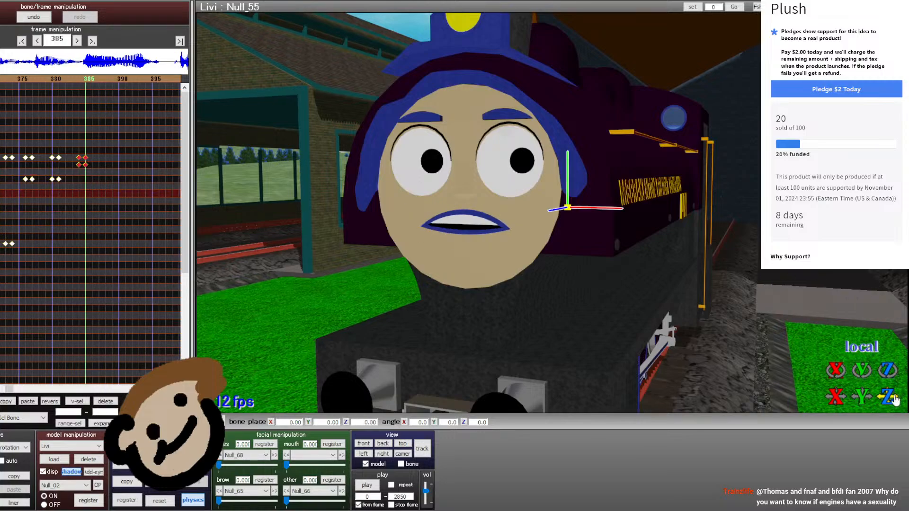
{"action": "left_click_drag", "start_coordinate": [887, 407], "coordinate": [888, 449]}
{"action": "key", "text": "Up"}
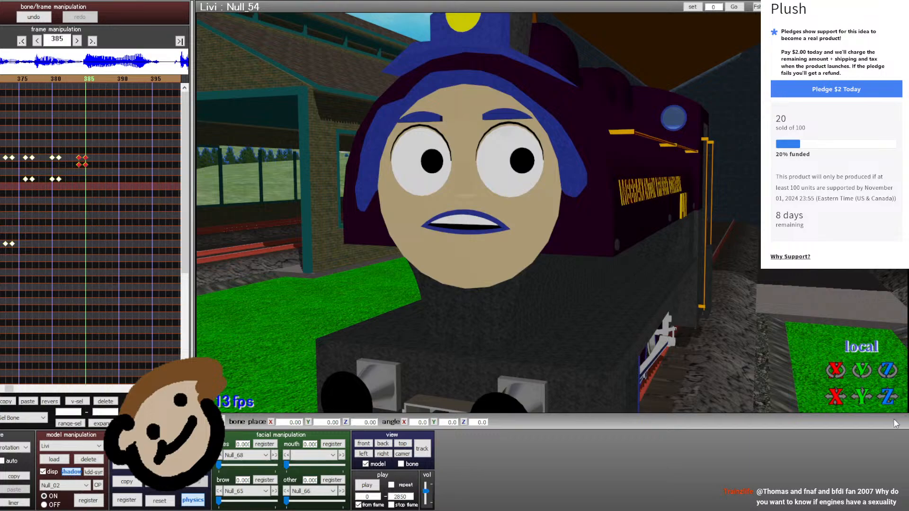
{"action": "mouse_move", "coordinate": [887, 397]}
{"action": "left_mouse_down"}
{"action": "mouse_move", "coordinate": [889, 409]}
{"action": "mouse_move", "coordinate": [889, 400]}
{"action": "left_mouse_up"}
{"action": "key", "text": "Down"}
{"action": "key", "text": "Down"}
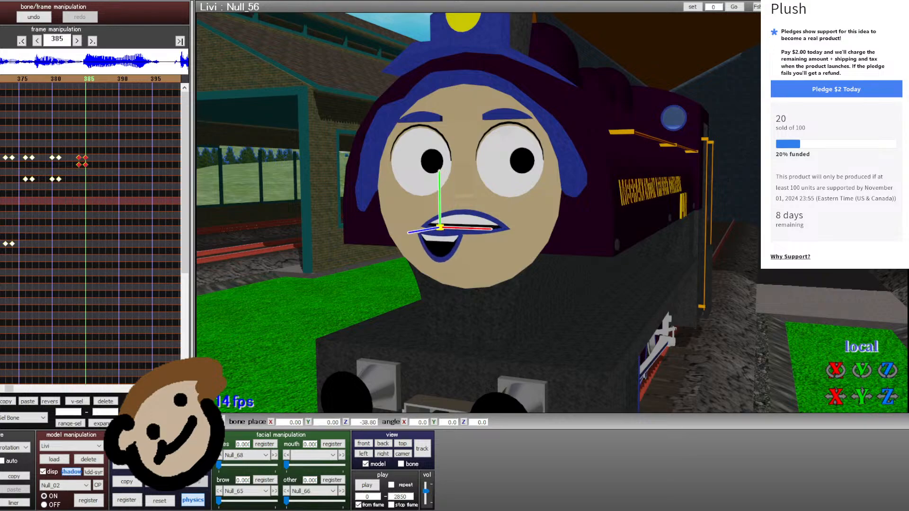
{"action": "key", "text": "Down"}
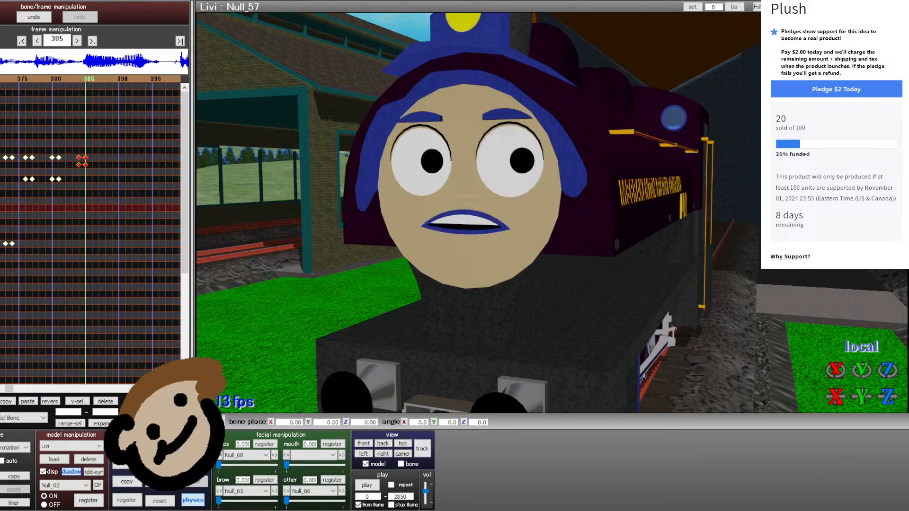
{"action": "left_click_drag", "start_coordinate": [889, 398], "coordinate": [888, 466]}
{"action": "left_click_drag", "start_coordinate": [865, 399], "coordinate": [865, 400]}
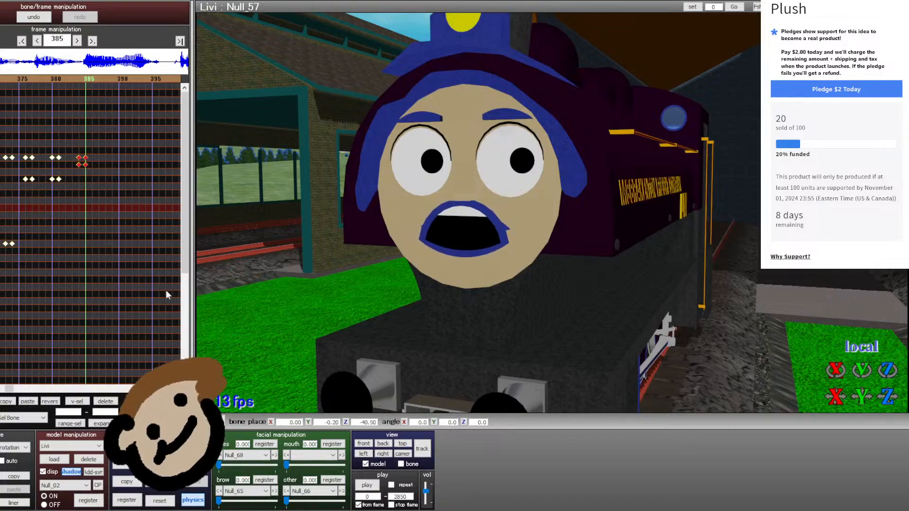
- Copy the Null_57 mouth keyframes from frames 340 to 342 and paste them starting at frame 385
{"action": "left_click", "coordinate": [22, 41]}
{"action": "key", "text": "Left"}
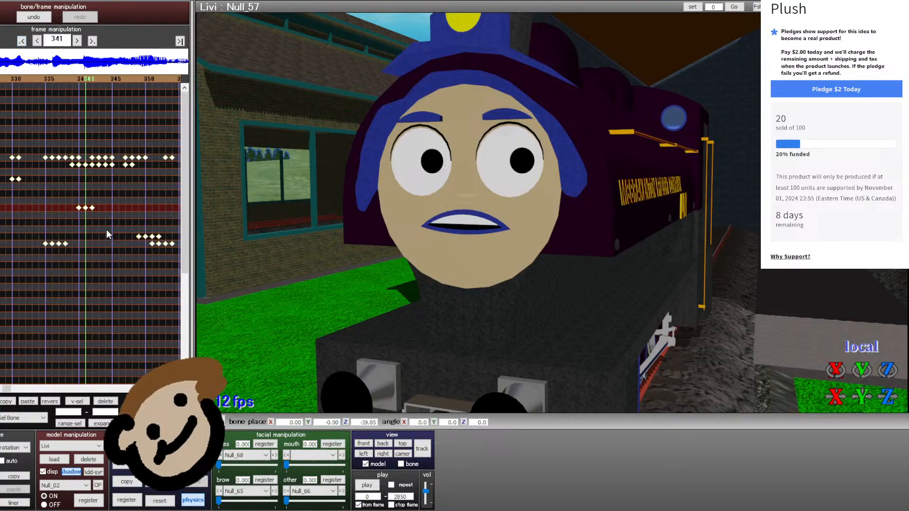
{"action": "left_click_drag", "start_coordinate": [107, 230], "coordinate": [71, 205]}
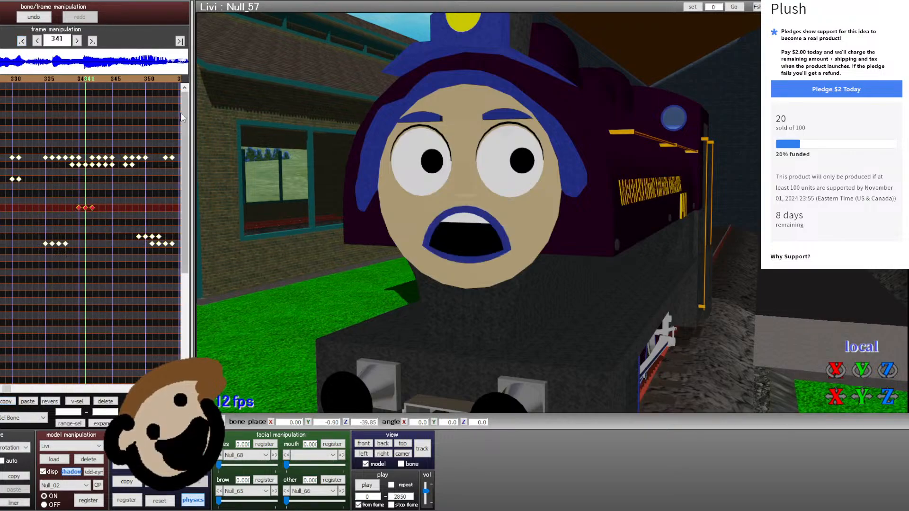
{"action": "left_click", "coordinate": [165, 78]}
{"action": "left_click", "coordinate": [166, 79]}
{"action": "left_click", "coordinate": [166, 79]}
{"action": "left_click", "coordinate": [166, 79]}
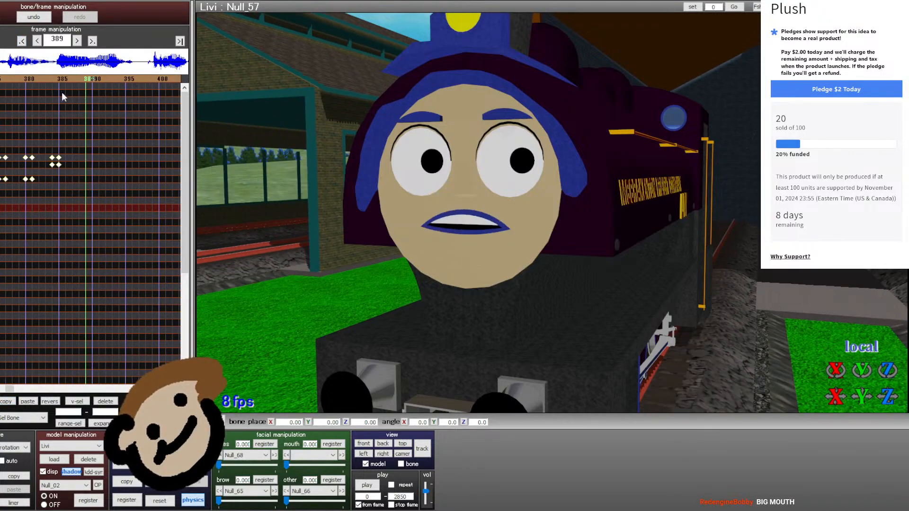
{"action": "left_click", "coordinate": [55, 81]}
{"action": "key", "text": "Right"}
{"action": "key", "text": "Right"}
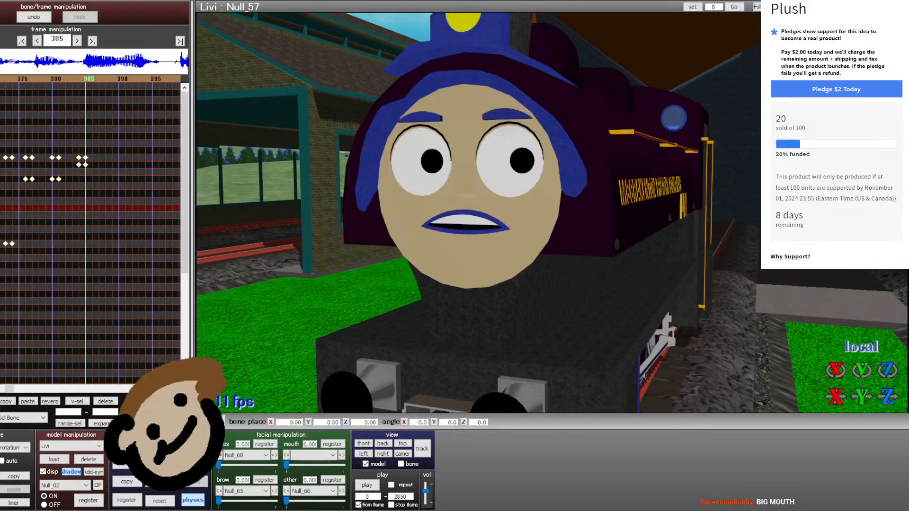
{"action": "key", "text": "Left"}
{"action": "left_click", "coordinate": [30, 402]}
- Reset the Null_51 mouth bone at frame 386 and register a keyframe for it there
{"action": "key", "text": "Right"}
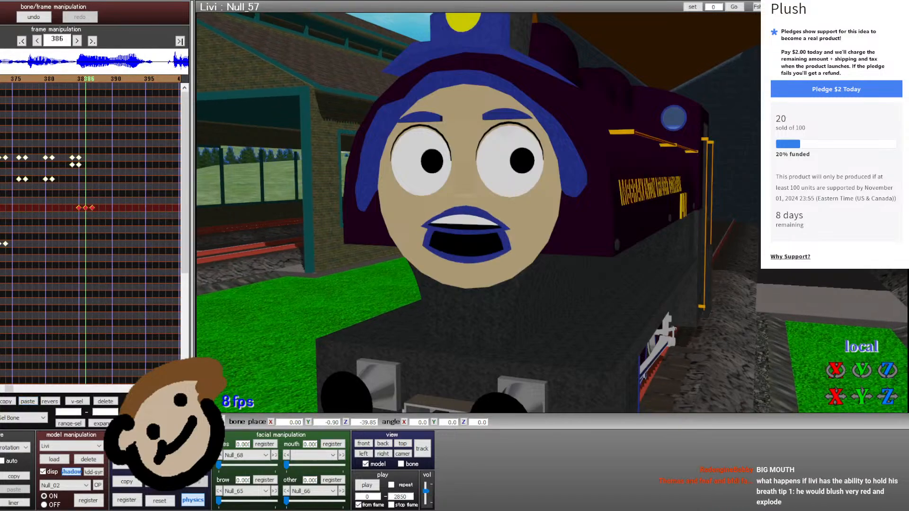
{"action": "left_click", "coordinate": [1, 165]}
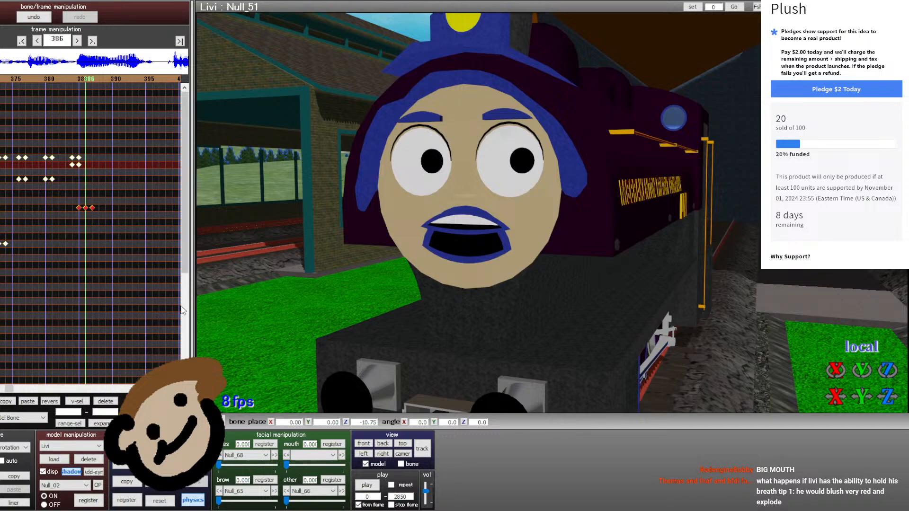
{"action": "left_click", "coordinate": [151, 504]}
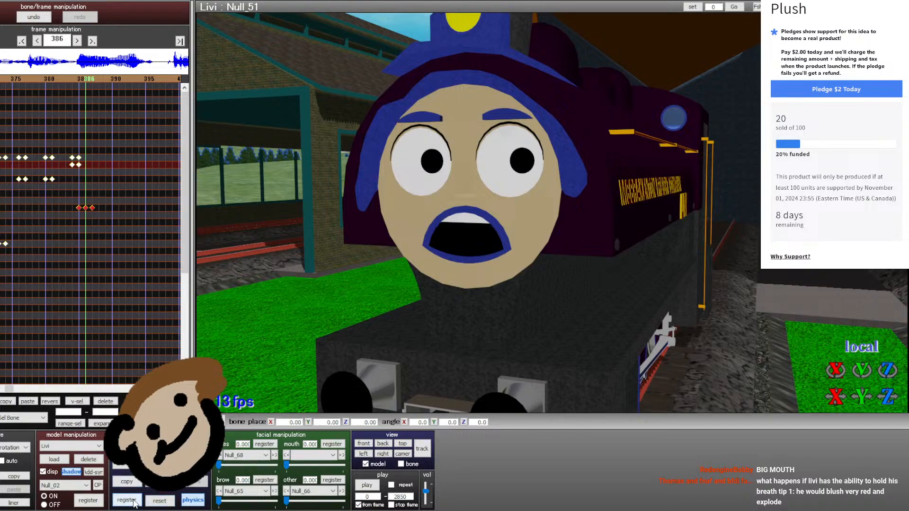
{"action": "key", "text": "Right"}
{"action": "key", "text": "Left"}
{"action": "key", "text": "Left"}
{"action": "key", "text": "Right"}
{"action": "key", "text": "Right"}
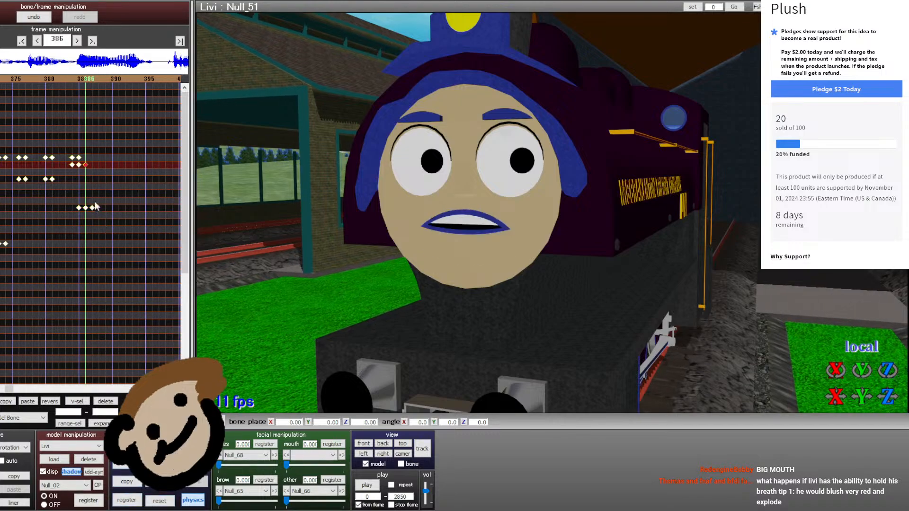
- Replace the Null_57 keyframe at frame 387 with copies of the Null_51 and Null_57 keyframes from frame 386
{"action": "key", "text": "Right"}
{"action": "left_click", "coordinate": [78, 207]}
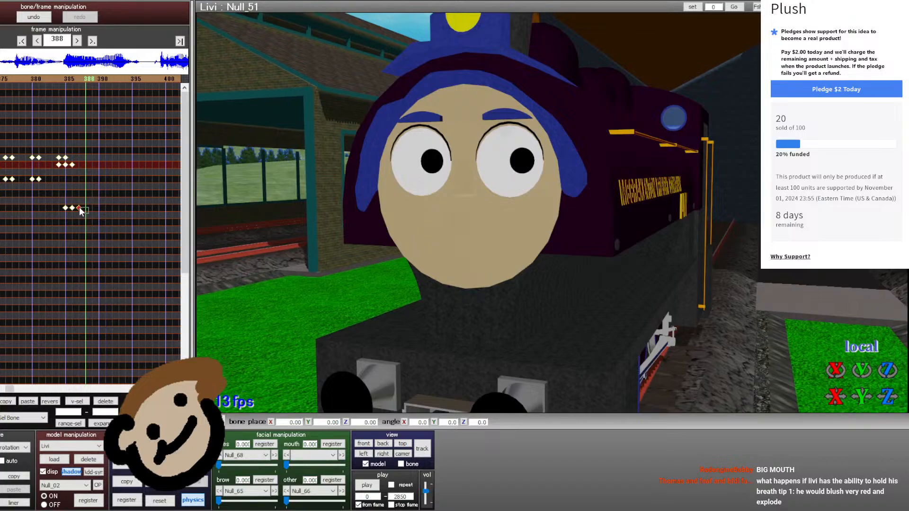
{"action": "left_click", "coordinate": [104, 401]}
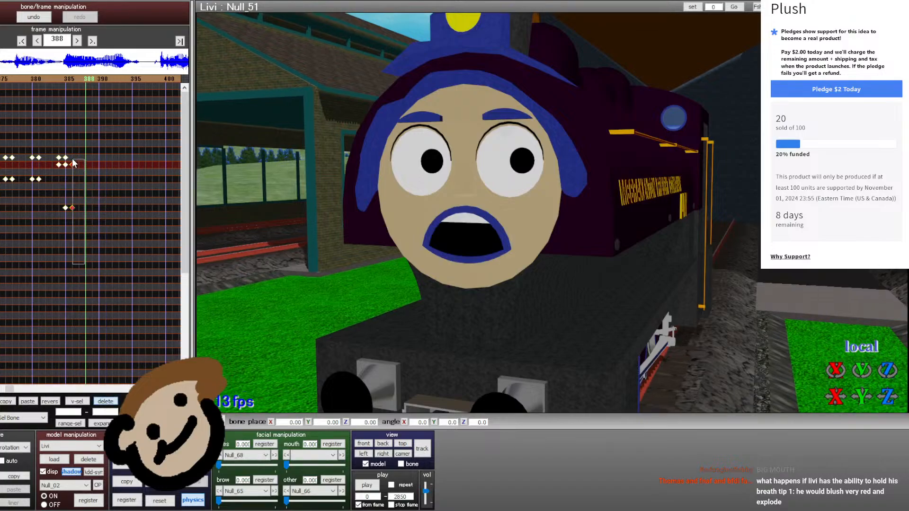
{"action": "key", "text": "Left"}
{"action": "left_click", "coordinate": [32, 401]}
{"action": "key", "text": "Right"}
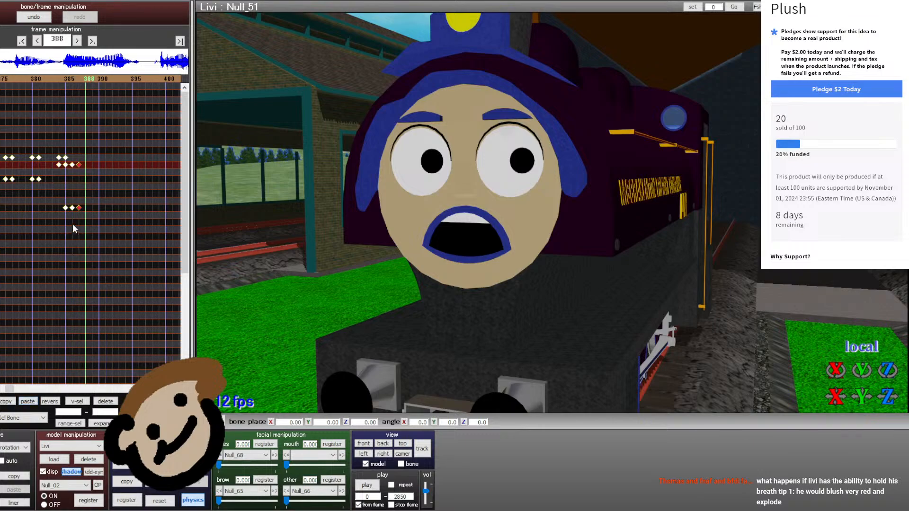
- Copy the Null_50, Null_51 and Null_57 keyframes from frame 385 to frame 388, and the Null_50 and Null_51 keyframes from frame 384 to frame 389
{"action": "left_click_drag", "start_coordinate": [65, 212], "coordinate": [65, 149]}
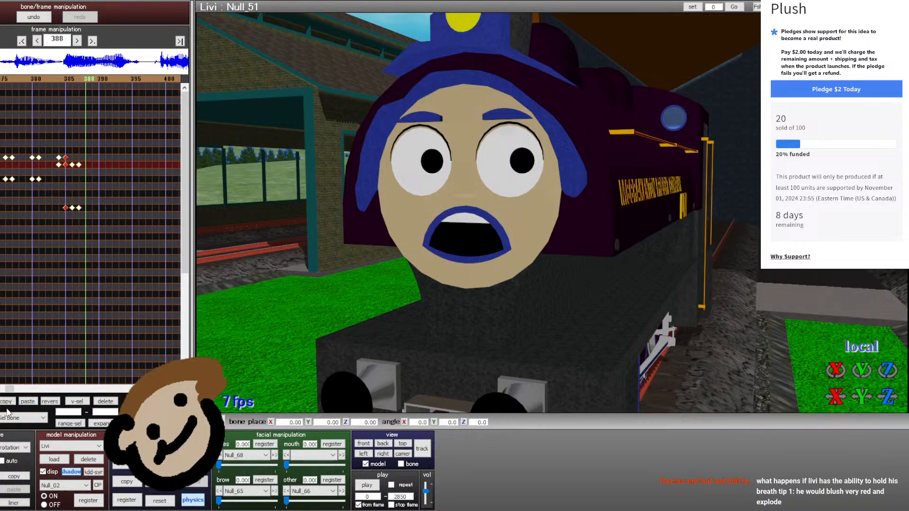
{"action": "left_click", "coordinate": [6, 401]}
{"action": "left_click", "coordinate": [28, 401]}
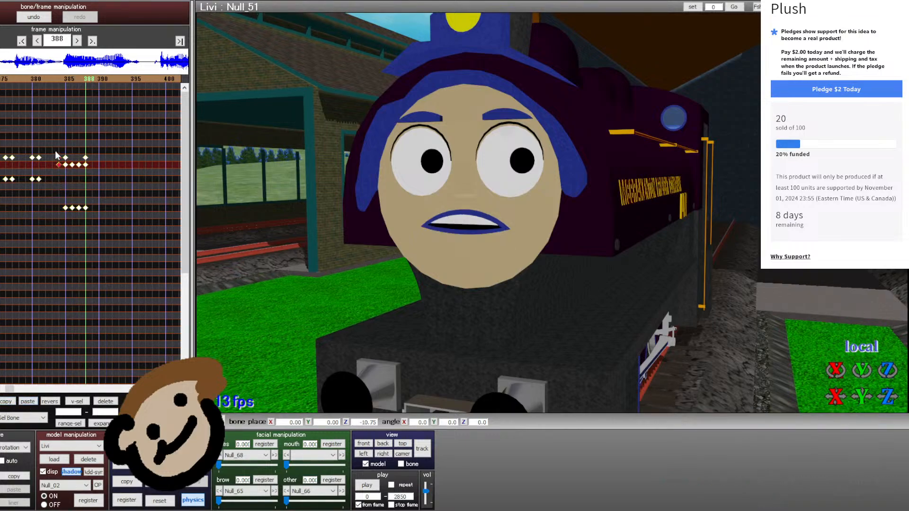
{"action": "left_click", "coordinate": [28, 401]}
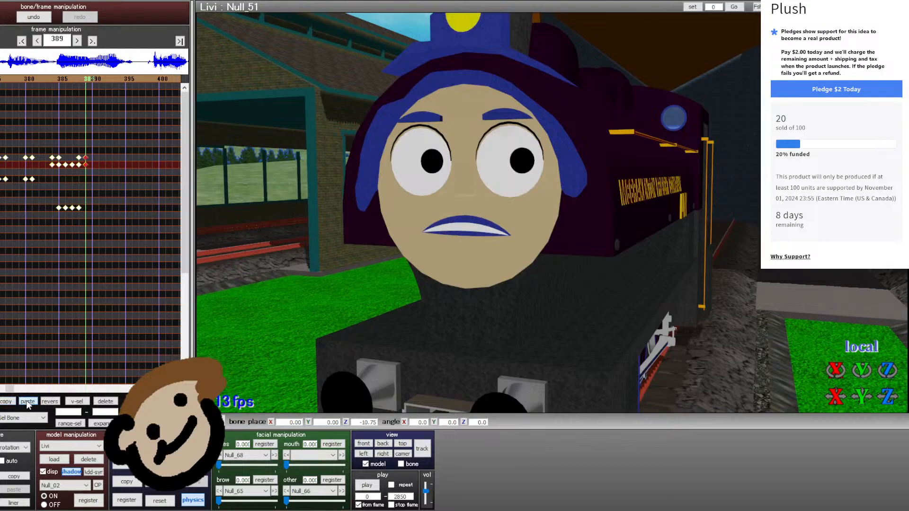
- Step back and forth through frames 384 to 389 to check the wide open mouth's timing
{"action": "key", "text": "Right"}
{"action": "key", "text": "Right"}
{"action": "key", "text": "Right"}
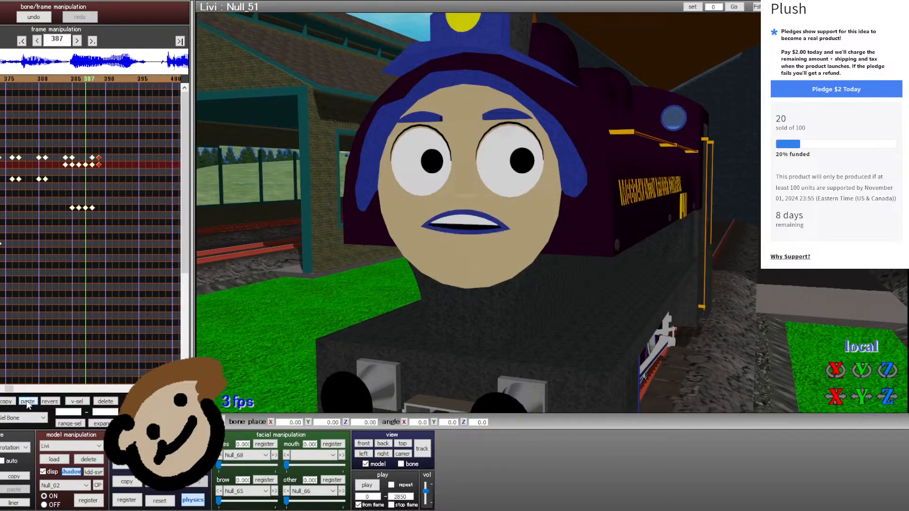
{"action": "key", "text": "Left"}
{"action": "key", "text": "Left"}
{"action": "key", "text": "Left"}
{"action": "key", "text": "Left"}
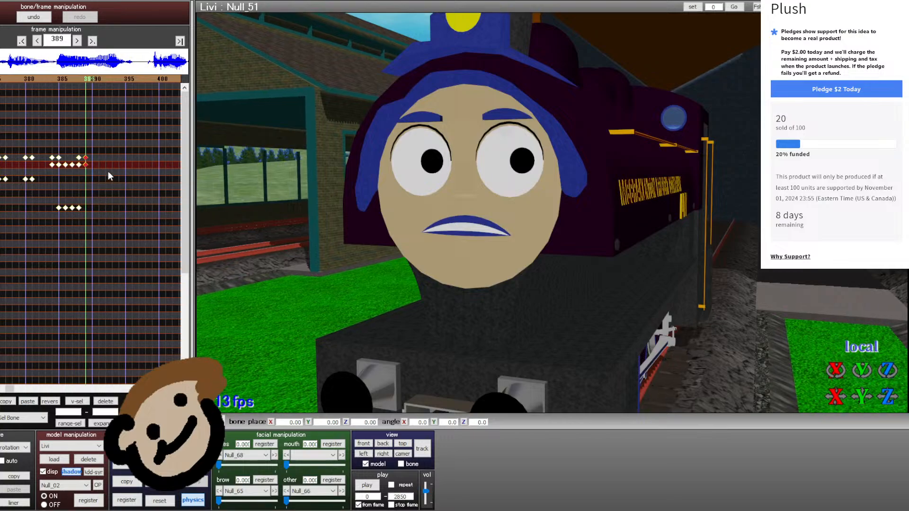
{"action": "key", "text": "Left"}
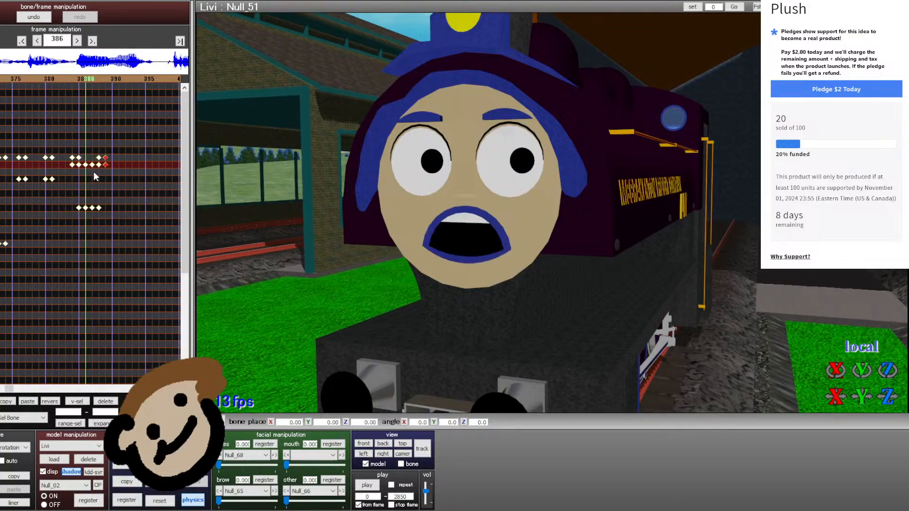
{"action": "key", "text": "Left"}
{"action": "key", "text": "Left"}
{"action": "key", "text": "Right"}
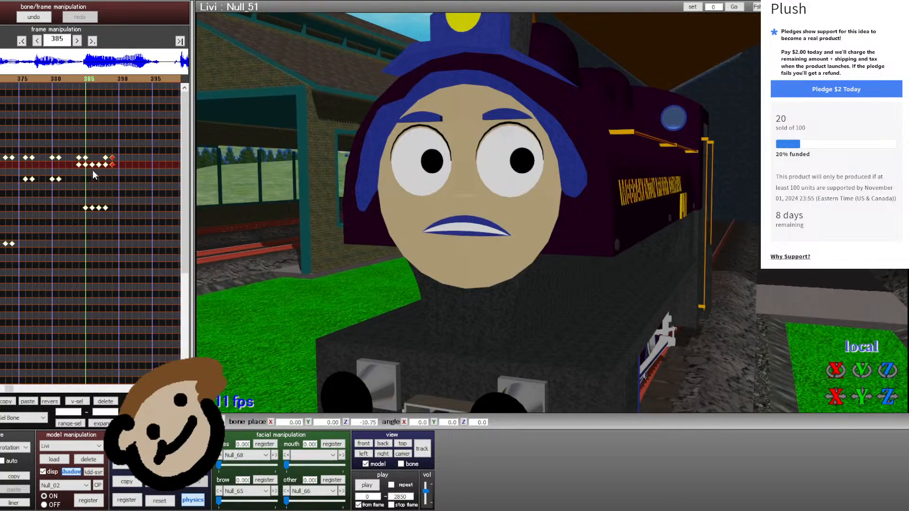
- Copy the Null_50 and Null_51 keyframes from frames 384 and 385 and paste them starting at frame 389
{"action": "left_click_drag", "start_coordinate": [76, 147], "coordinate": [88, 164]}
{"action": "key", "text": "Right"}
{"action": "key", "text": "Right"}
{"action": "key", "text": "Right"}
{"action": "key", "text": "Right"}
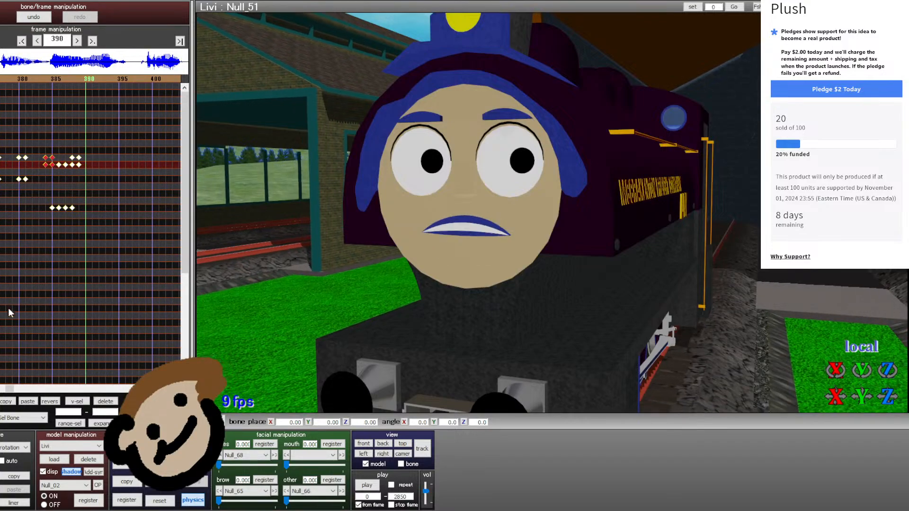
{"action": "left_click", "coordinate": [26, 401]}
{"action": "key", "text": "Right"}
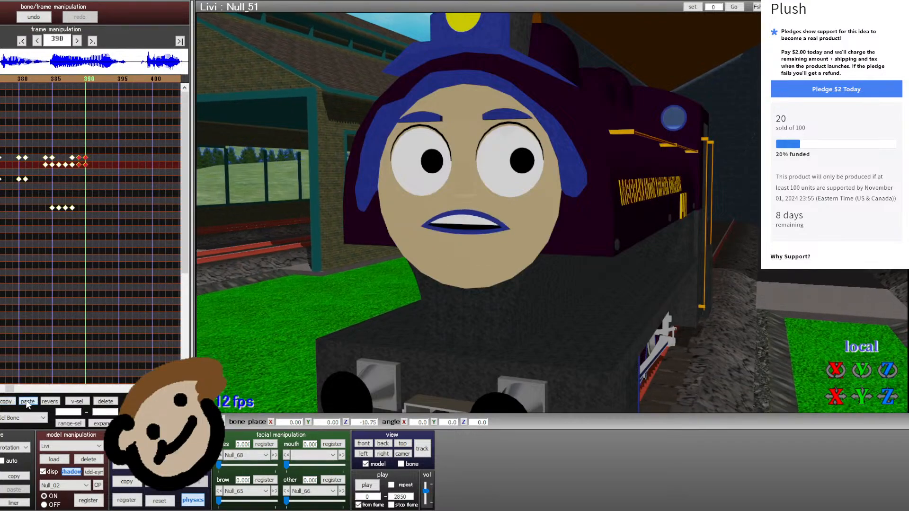
- Examine the spare mouth shapes inside the head at frame 306, going through bones Null_60 to Null_62
{"action": "left_click", "coordinate": [7, 79]}
{"action": "left_click", "coordinate": [7, 80]}
{"action": "left_click", "coordinate": [7, 79]}
{"action": "left_click", "coordinate": [6, 80]}
{"action": "left_click", "coordinate": [6, 79]}
{"action": "left_click", "coordinate": [7, 79]}
{"action": "left_click", "coordinate": [7, 79]}
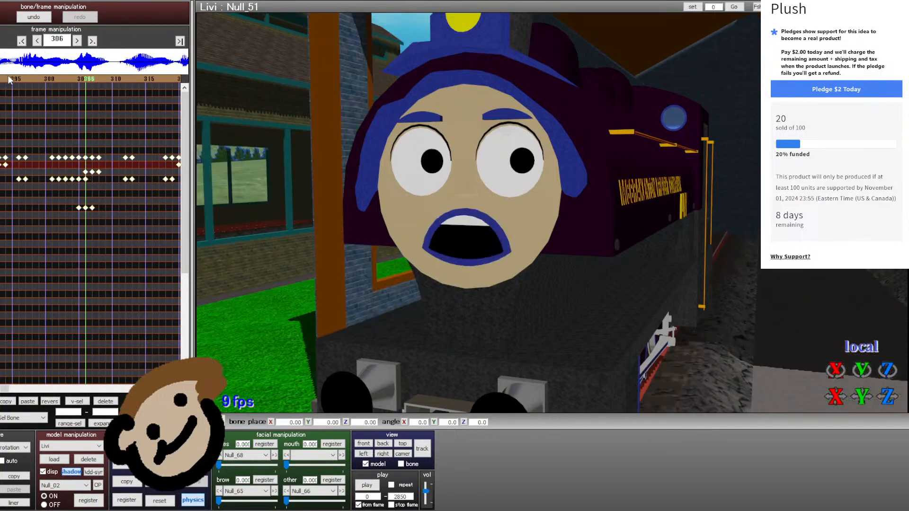
{"action": "left_click", "coordinate": [3, 230]}
{"action": "scroll", "coordinate": [552, 203], "scroll_direction": "up", "scroll_amount": 8}
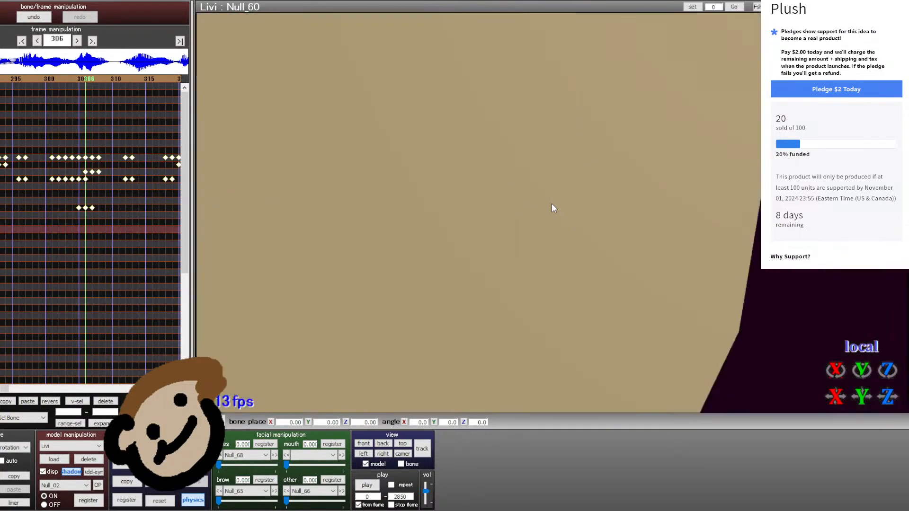
{"action": "right_click_drag", "start_coordinate": [552, 203], "coordinate": [512, 226]}
{"action": "key", "text": "Down"}
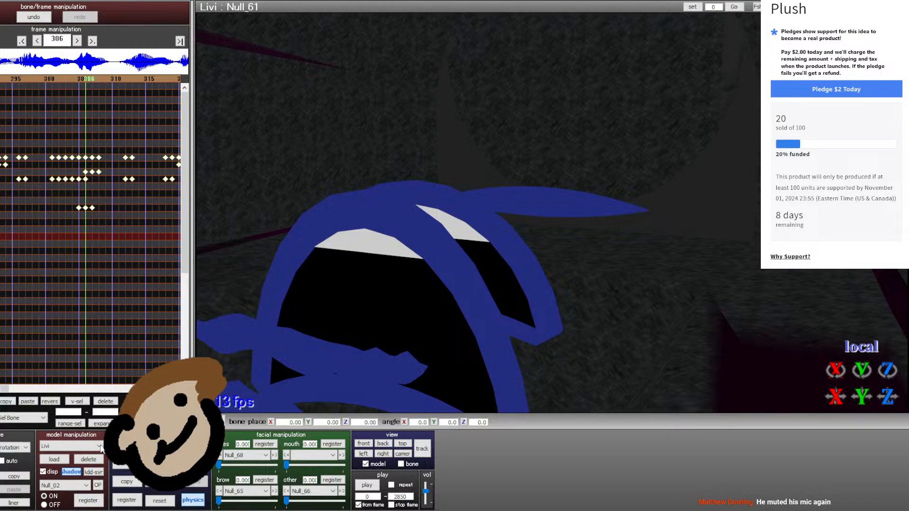
{"action": "left_click", "coordinate": [54, 242]}
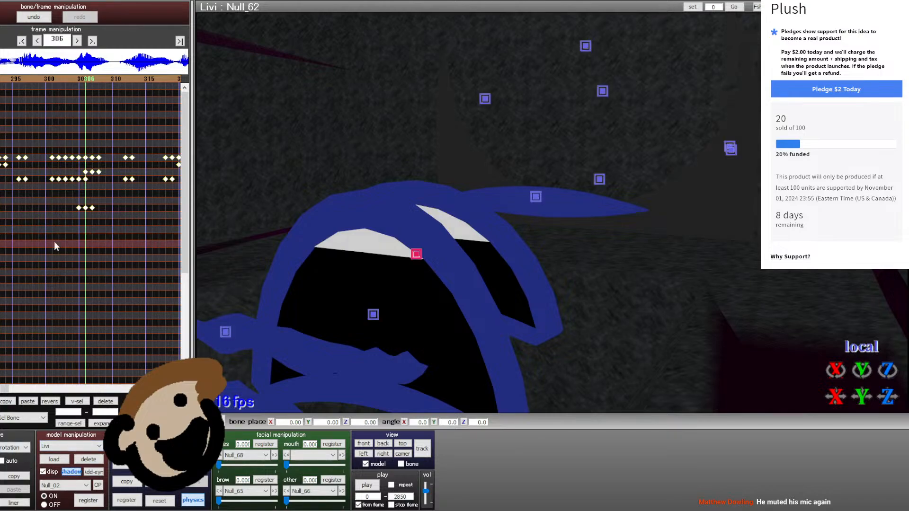
- Copy the Null_62 keyframes from frames 279 to 282 and paste them starting at frame 390
{"action": "left_click", "coordinate": [22, 41]}
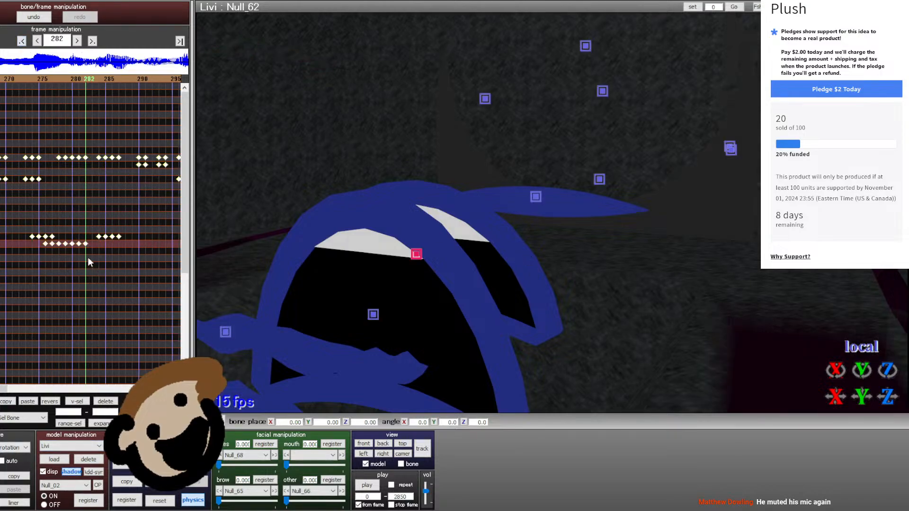
{"action": "left_click_drag", "start_coordinate": [87, 257], "coordinate": [62, 240]}
{"action": "left_click", "coordinate": [8, 402]}
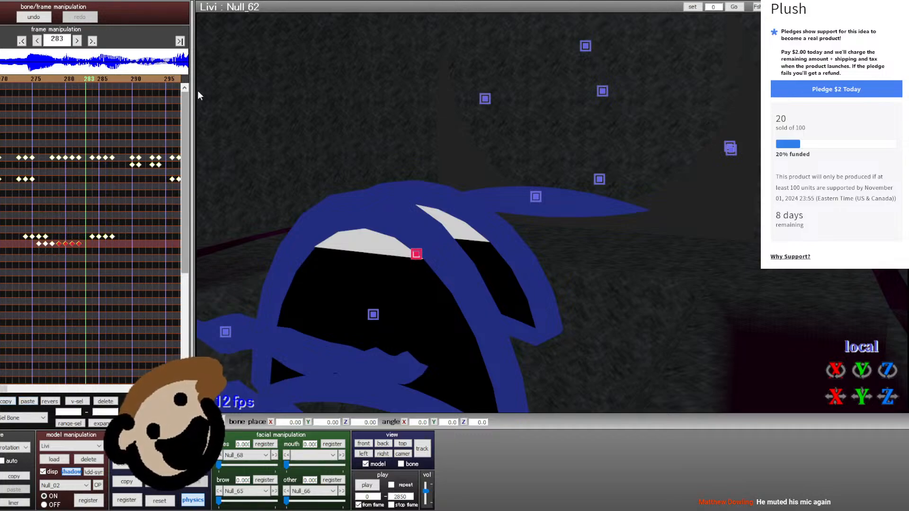
{"action": "left_click", "coordinate": [167, 79]}
{"action": "left_click", "coordinate": [168, 79]}
{"action": "left_click", "coordinate": [167, 80]}
{"action": "left_click", "coordinate": [168, 80]}
{"action": "left_click", "coordinate": [166, 79]}
{"action": "left_click", "coordinate": [166, 78]}
{"action": "left_click", "coordinate": [167, 79]}
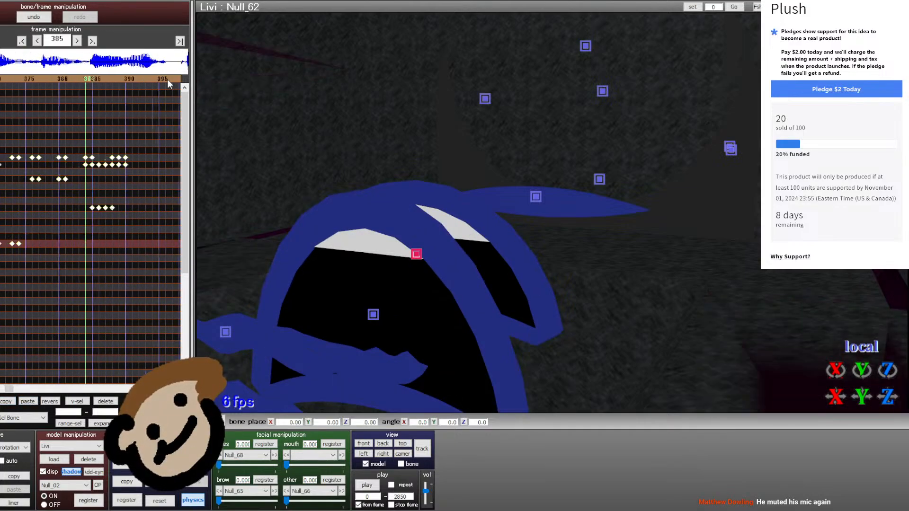
{"action": "left_click", "coordinate": [167, 78]}
{"action": "key", "text": "Right"}
{"action": "key", "text": "Right"}
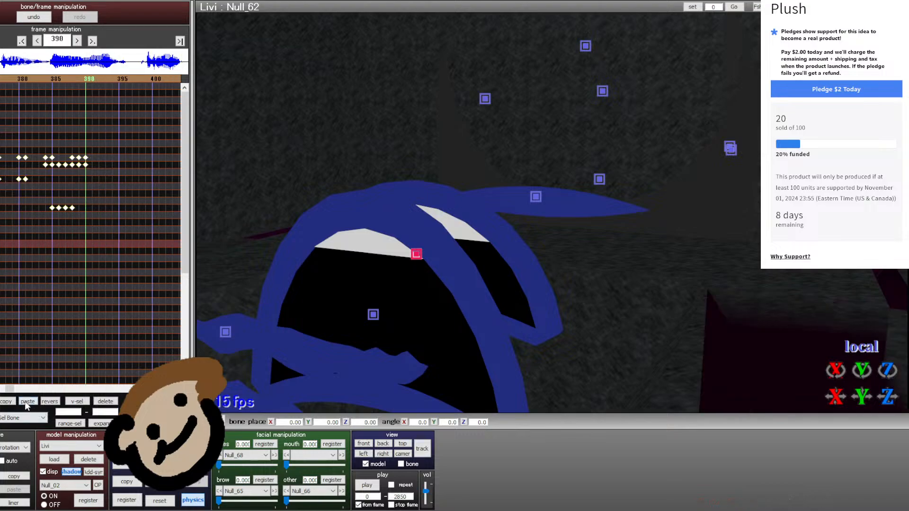
{"action": "key", "text": "Right"}
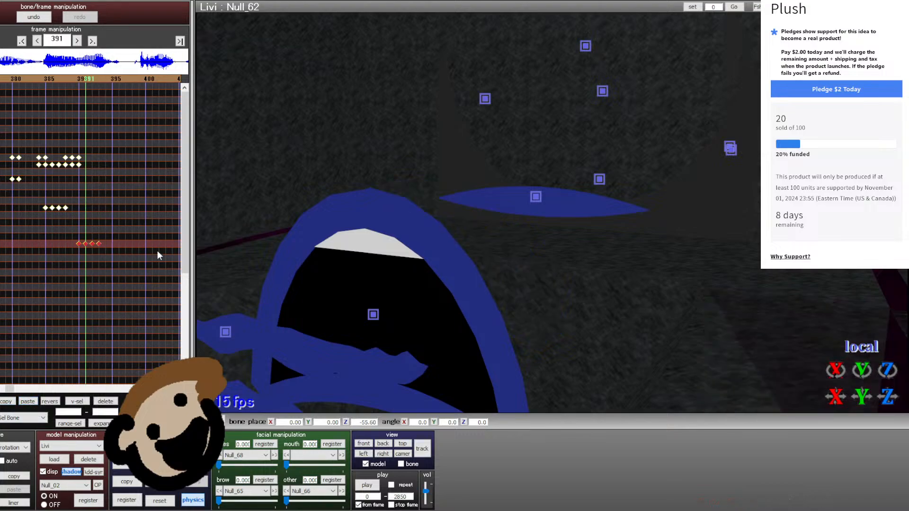
- Check the new mouth on the face through frame 393, and register the Null_51 bone reset to zero at frame 391
{"action": "scroll", "coordinate": [508, 211], "scroll_direction": "down", "scroll_amount": 10}
{"action": "middle_click_drag", "start_coordinate": [416, 181], "coordinate": [491, 146]}
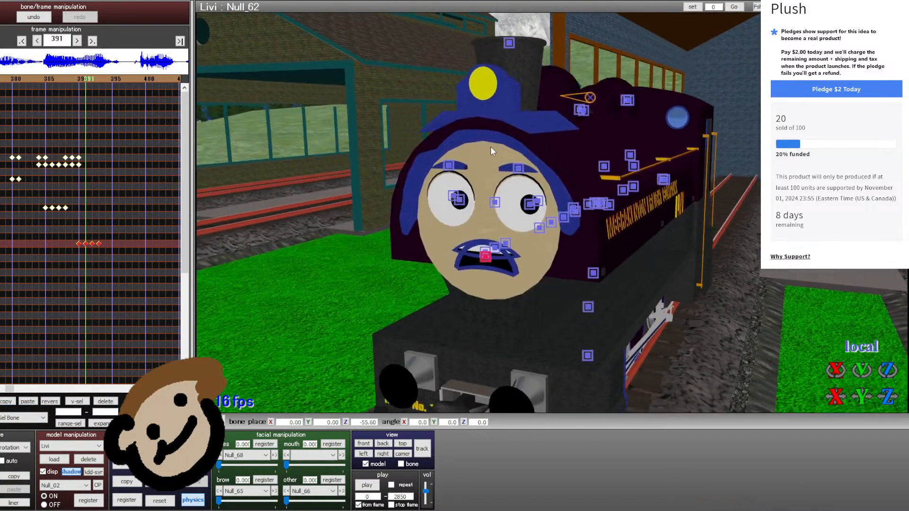
{"action": "scroll", "coordinate": [490, 147], "scroll_direction": "up", "scroll_amount": 6}
{"action": "key", "text": "Left"}
{"action": "key", "text": "Right"}
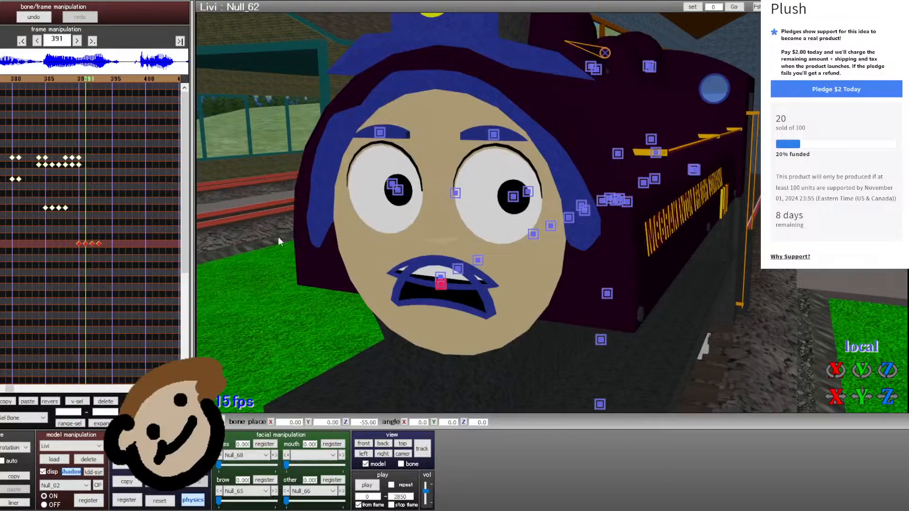
{"action": "key", "text": "Right"}
{"action": "key", "text": "Right"}
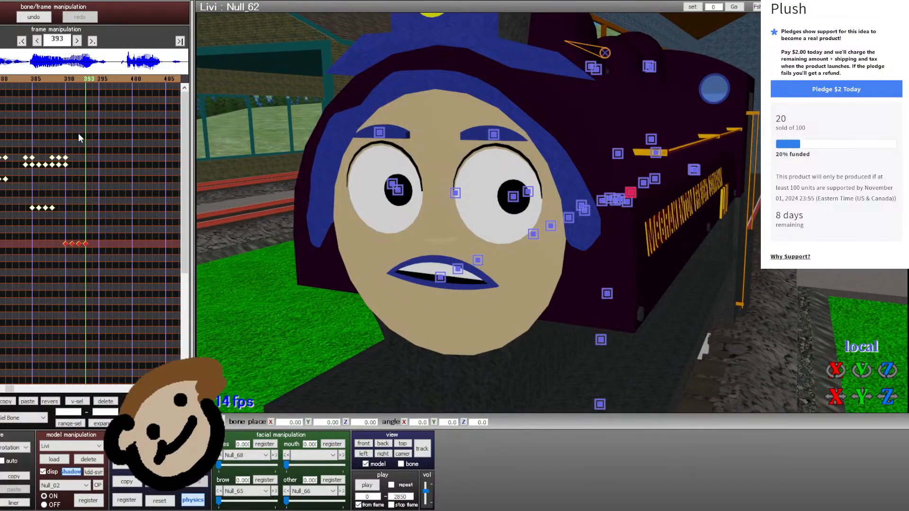
{"action": "key", "text": "Left"}
{"action": "key", "text": "Left"}
{"action": "left_click", "coordinate": [2, 171]}
{"action": "left_click", "coordinate": [2, 164]}
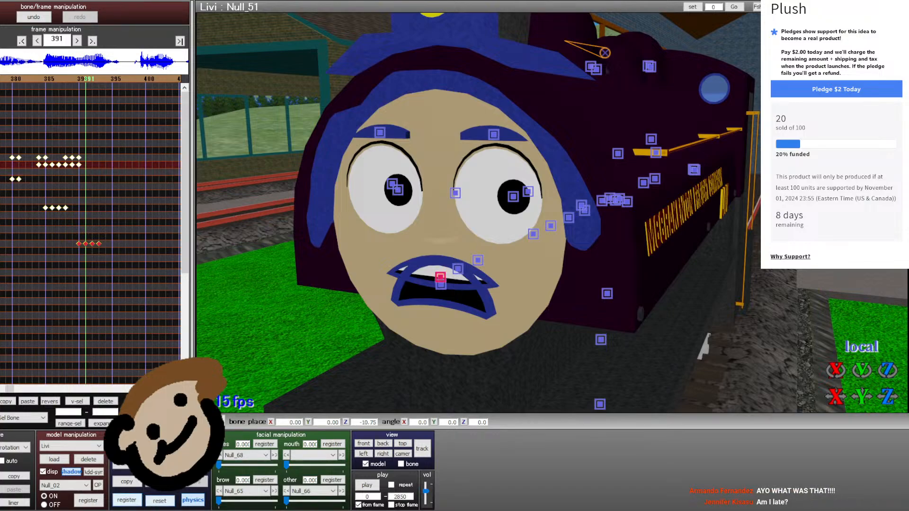
{"action": "left_click", "coordinate": [152, 504]}
- Copy the Null_50 keyframes from frames 384 and 385 and paste them starting at frame 394
{"action": "left_click_drag", "start_coordinate": [61, 149], "coordinate": [35, 156]}
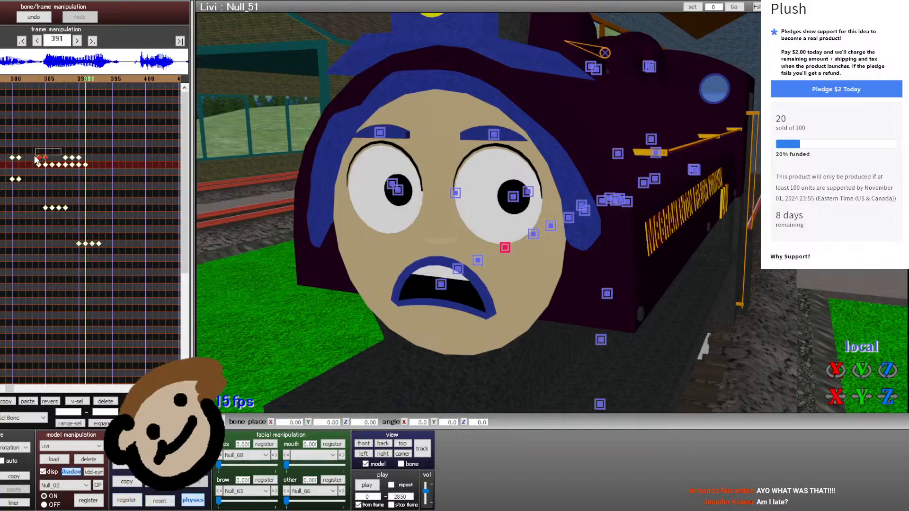
{"action": "key", "text": "Right"}
{"action": "key", "text": "Right"}
{"action": "key", "text": "Right"}
{"action": "left_click", "coordinate": [9, 401]}
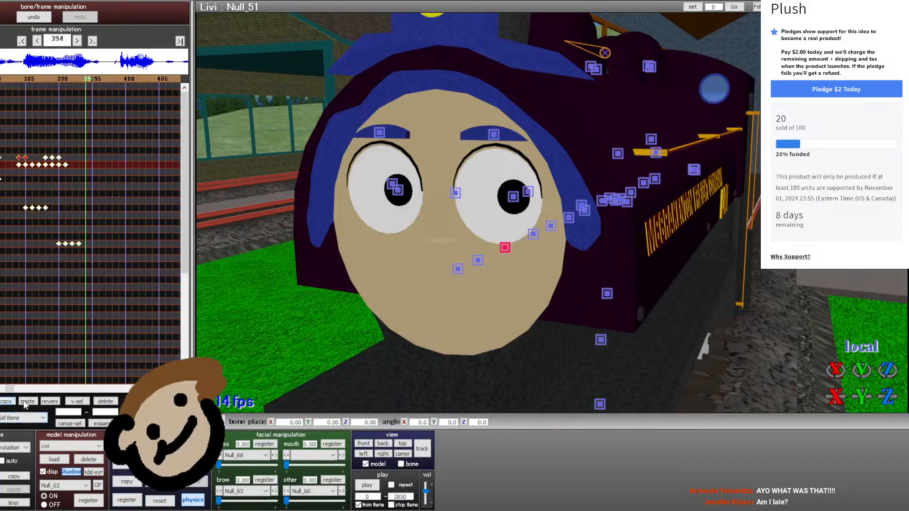
{"action": "left_click", "coordinate": [25, 401]}
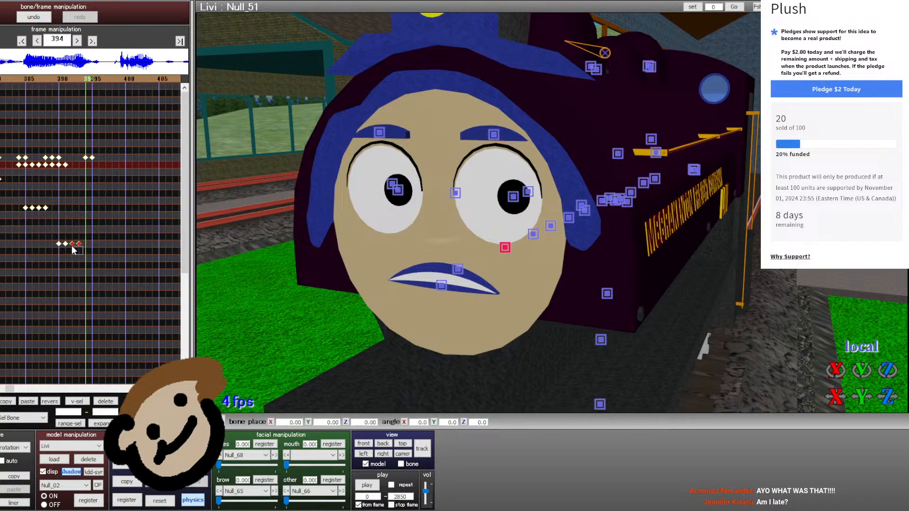
- Move the last two Null_62 keyframes from frames 392 and 393 to frames 394 and 395
{"action": "key", "text": "Right"}
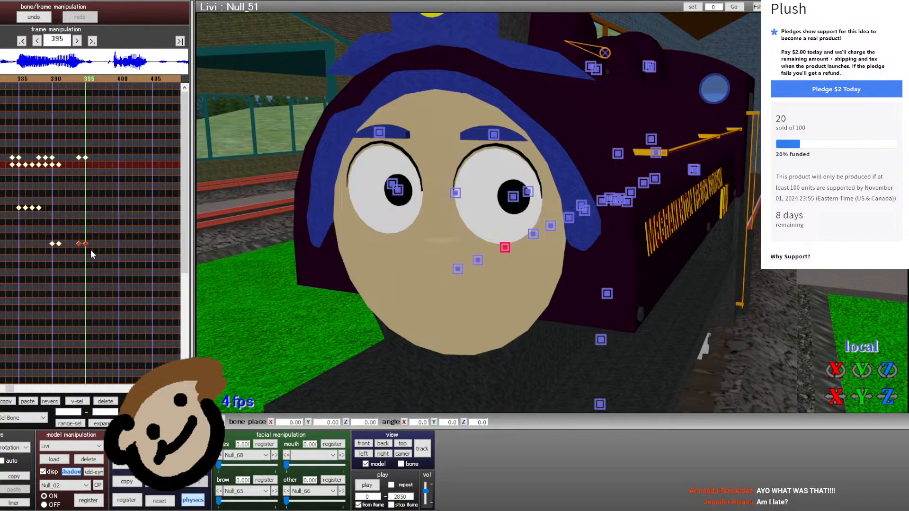
{"action": "key", "text": "Left"}
{"action": "key", "text": "Left"}
{"action": "key", "text": "Right"}
- Shift the pasted Null_50 keyframes one frame earlier, and relocate the first of them from frame 393 to frame 395
{"action": "left_click_drag", "start_coordinate": [104, 163], "coordinate": [79, 157]}
{"action": "key", "text": "Right"}
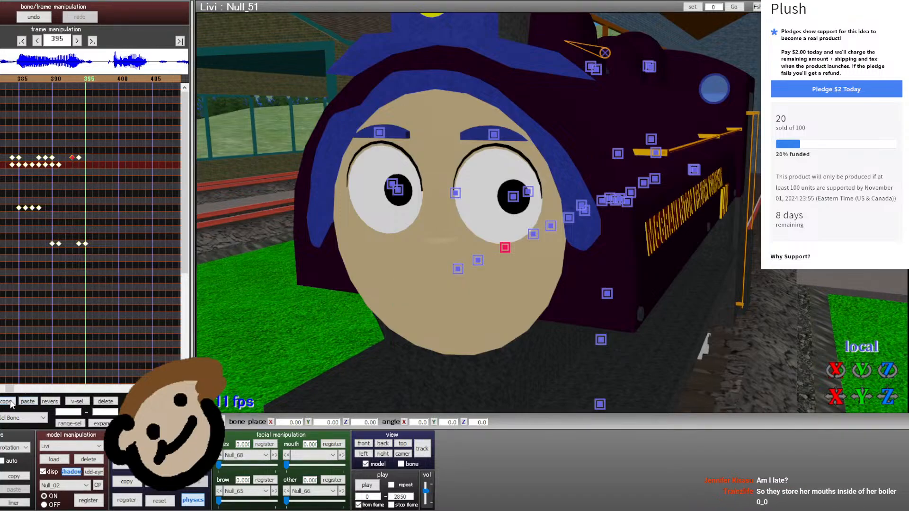
{"action": "left_click", "coordinate": [27, 401]}
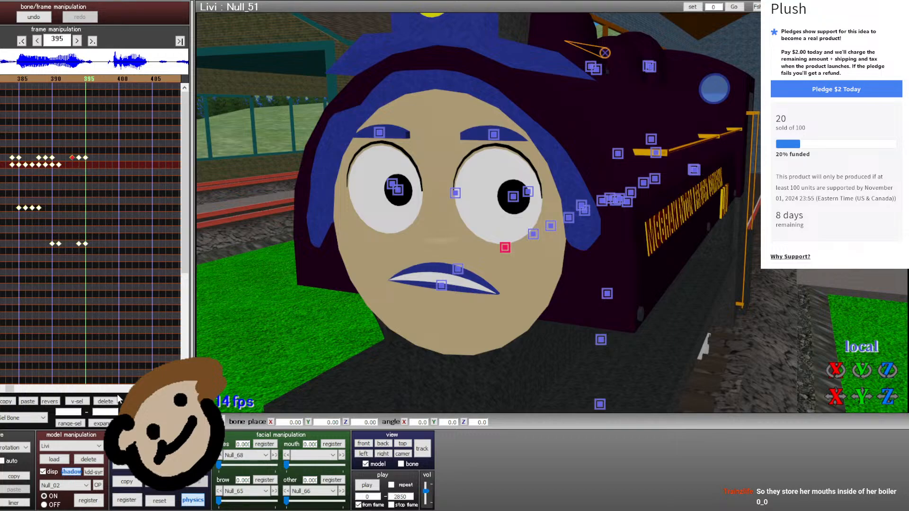
{"action": "left_click", "coordinate": [105, 401]}
- Move the Null_50 and Null_62 keyframes at frames 394 and 395 one frame earlier, to frames 393 and 394
{"action": "key", "text": "Right"}
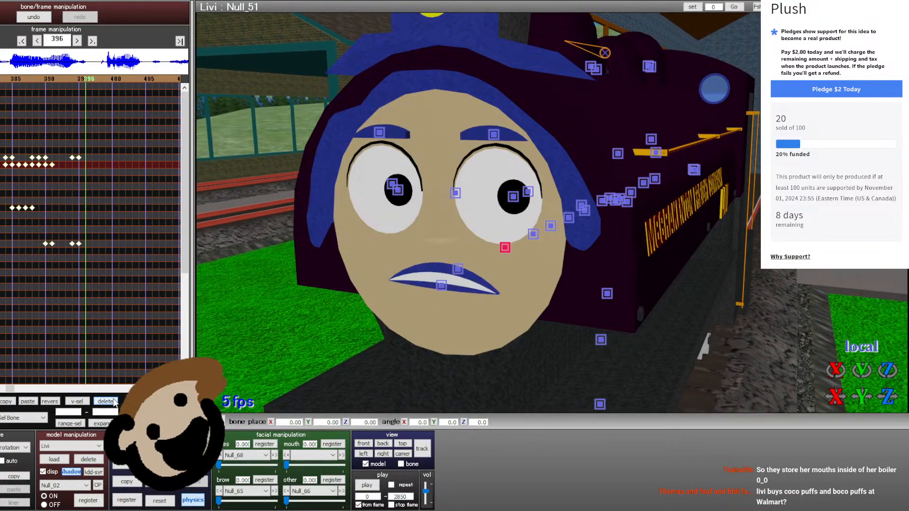
{"action": "key", "text": "Right"}
{"action": "left_click_drag", "start_coordinate": [108, 292], "coordinate": [62, 158]}
{"action": "key", "text": "Right"}
{"action": "key", "text": "Right"}
{"action": "key", "text": "Right"}
{"action": "key", "text": "Right"}
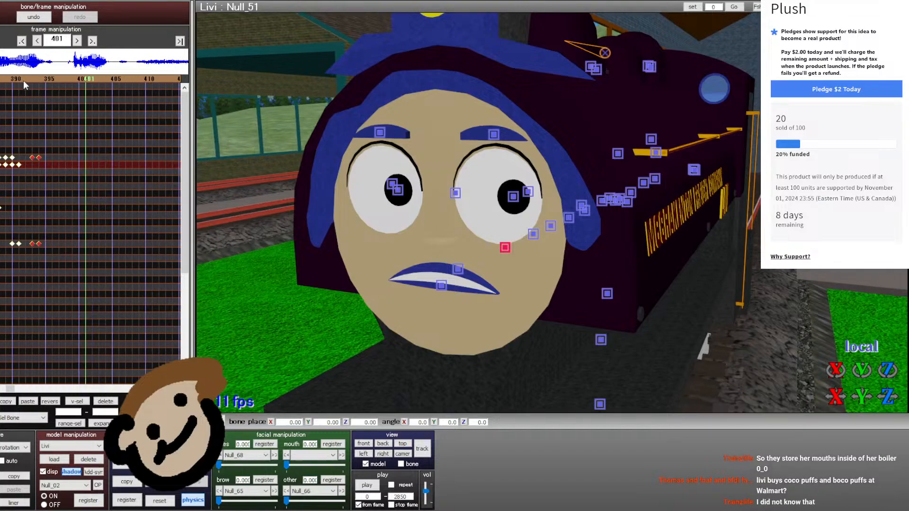
{"action": "key", "text": "Left"}
{"action": "key", "text": "Left"}
{"action": "key", "text": "Left"}
{"action": "key", "text": "Left"}
{"action": "key", "text": "Left"}
{"action": "key", "text": "Left"}
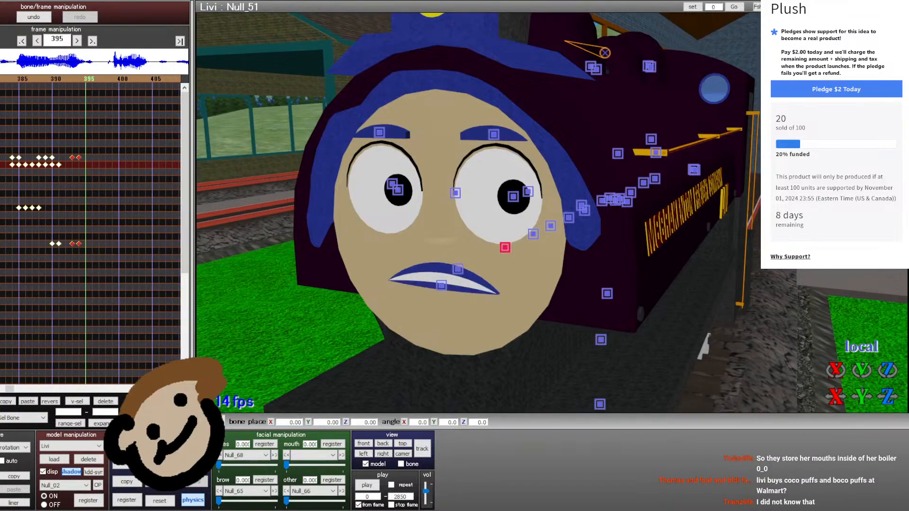
- Register the Null_49 bone at frames 395 and 396
{"action": "key", "text": "Up"}
{"action": "key", "text": "Up"}
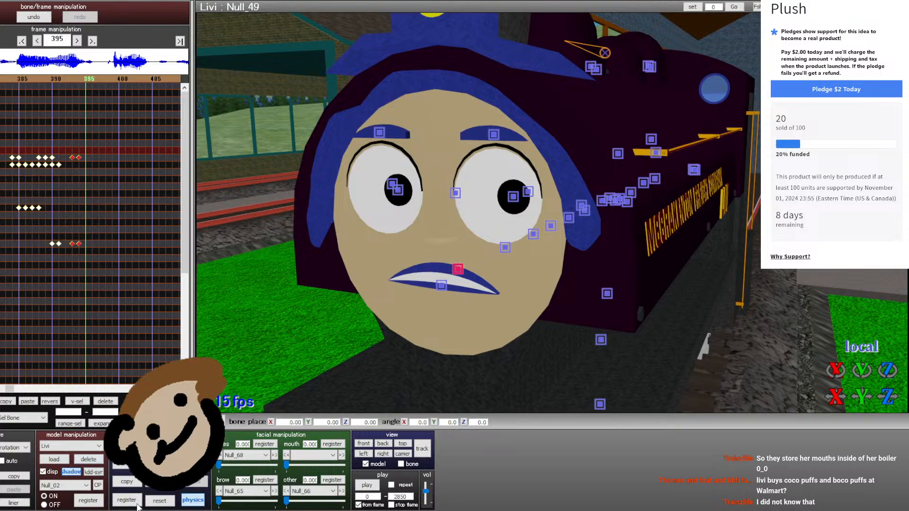
{"action": "key", "text": "Right"}
{"action": "left_click", "coordinate": [126, 500]}
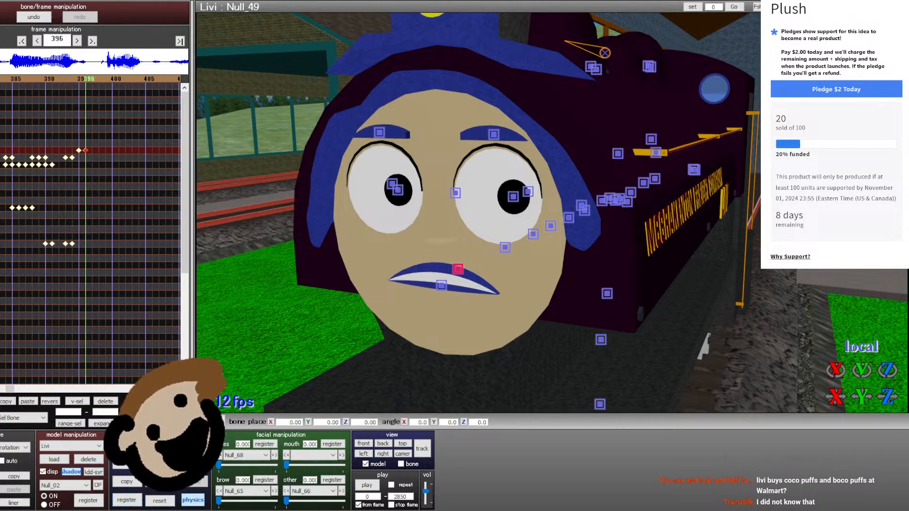
- Register Null_50 at frame 395 to hold its mouth shape, and register it reset to zero at frame 396
{"action": "key", "text": "Down"}
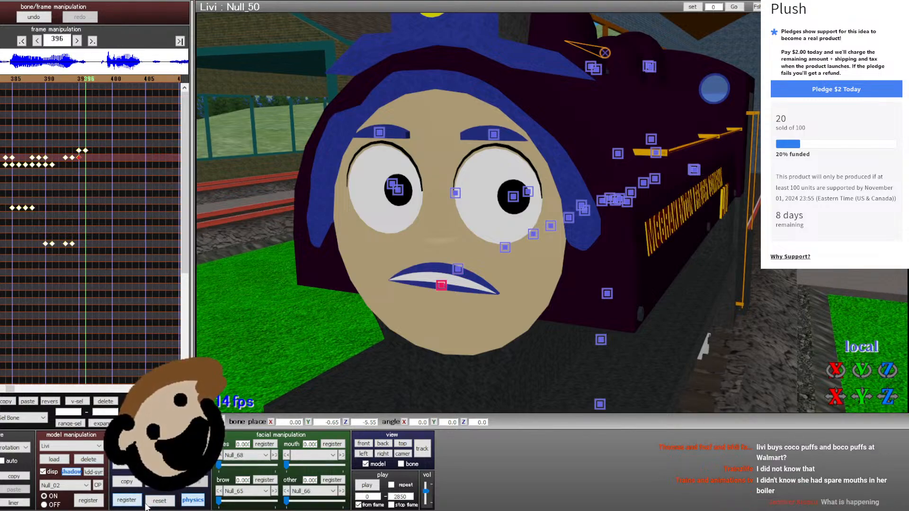
{"action": "left_click", "coordinate": [149, 503]}
{"action": "left_click", "coordinate": [133, 498]}
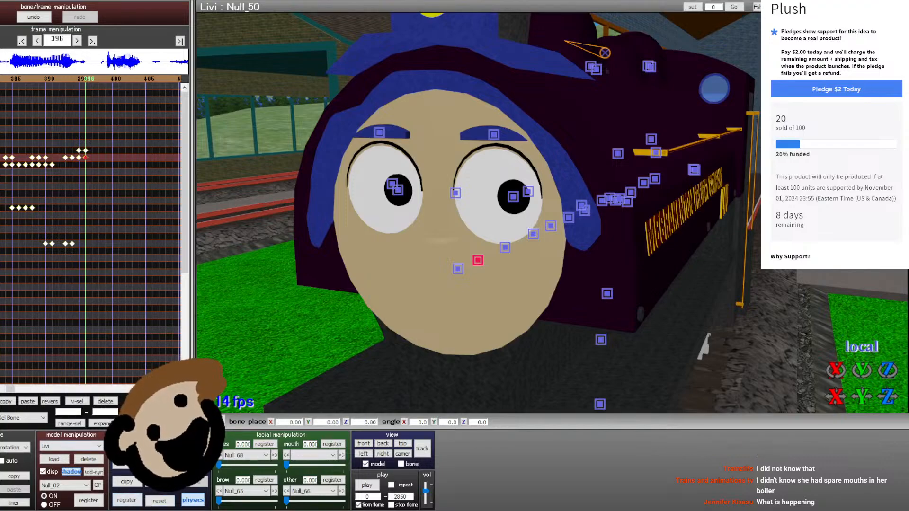
- Slide the Null_49 closed frown along its local Z axis to -2.30 at frame 396 so it sits on the face, and register it
{"action": "key", "text": "Up"}
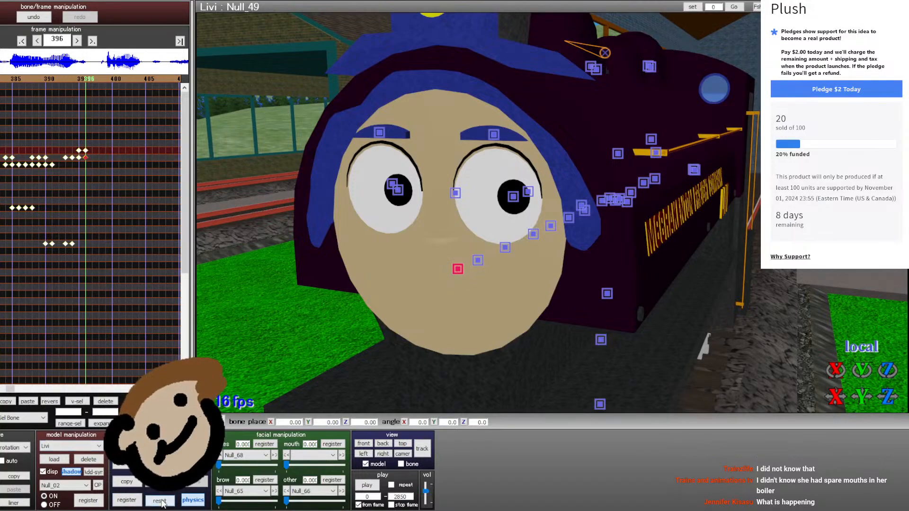
{"action": "left_click_drag", "start_coordinate": [887, 397], "coordinate": [887, 413]}
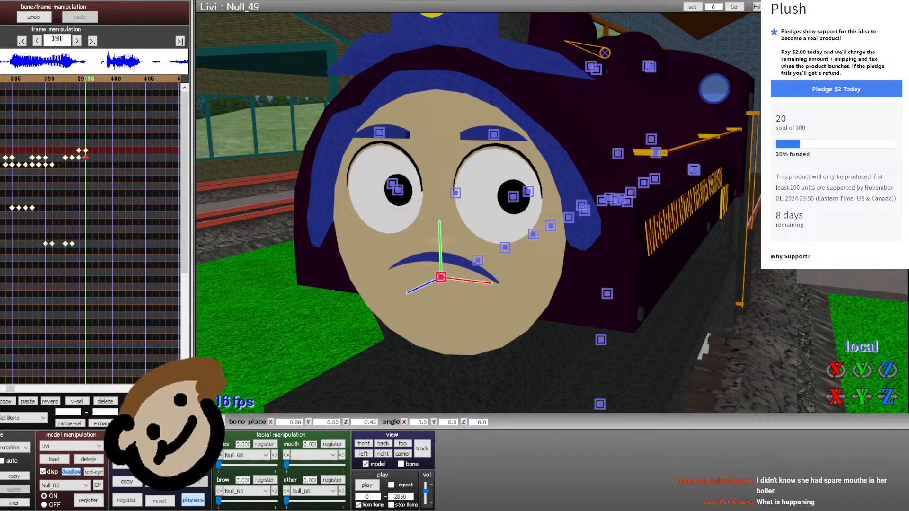
{"action": "right_click_drag", "start_coordinate": [340, 240], "coordinate": [304, 243]}
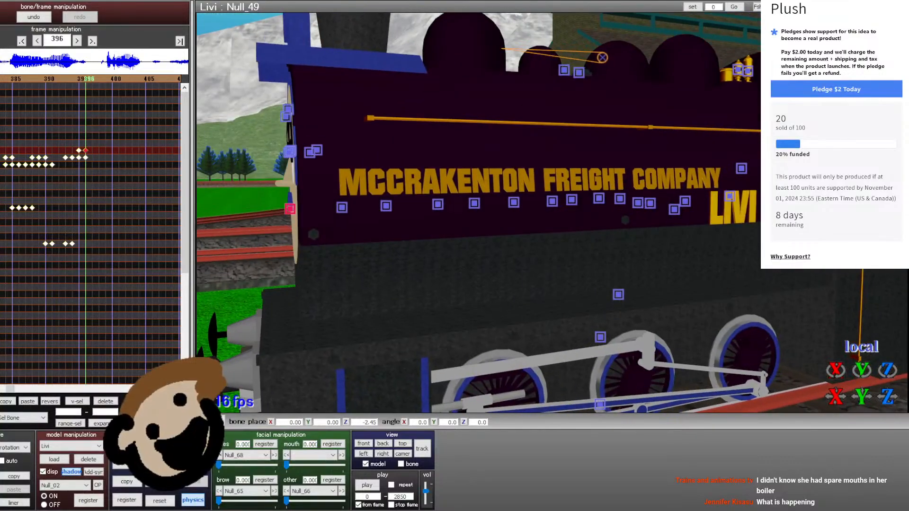
{"action": "left_click_drag", "start_coordinate": [889, 396], "coordinate": [889, 393]}
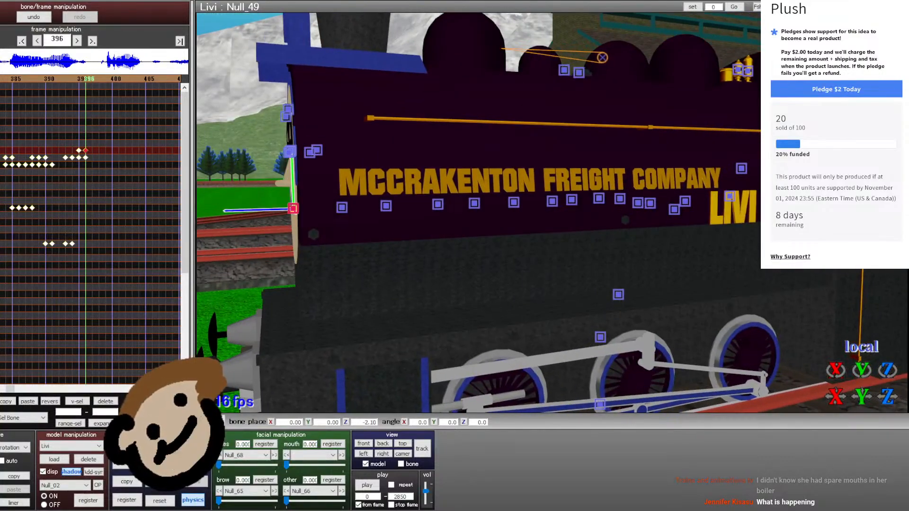
{"action": "right_click_drag", "start_coordinate": [476, 323], "coordinate": [554, 324]}
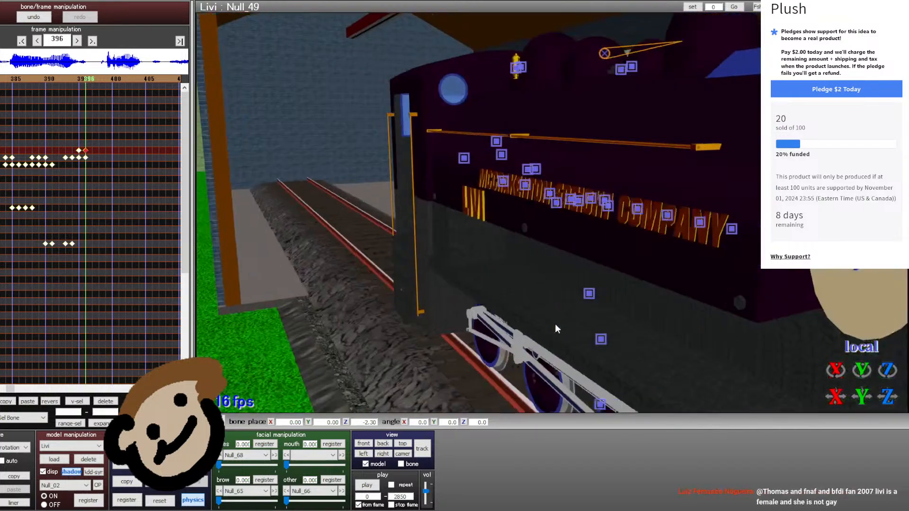
{"action": "scroll", "coordinate": [556, 308], "scroll_direction": "down", "scroll_amount": 5}
{"action": "middle_click_drag", "start_coordinate": [502, 248], "coordinate": [426, 245]}
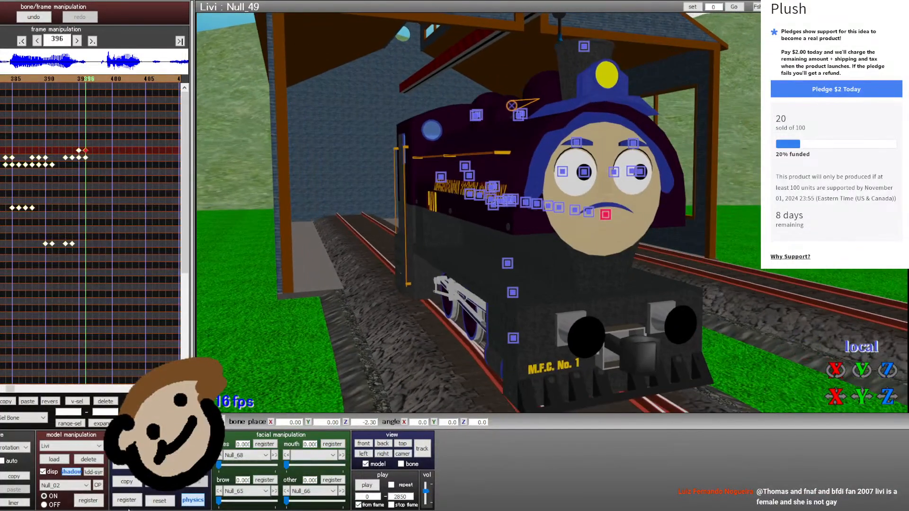
- Hold the closed frown with a Null_49 keyframe at frame 398, and register the bone reset to zero at frame 399
{"action": "key", "text": "Left"}
{"action": "key", "text": "Left"}
{"action": "key", "text": "Left"}
{"action": "key", "text": "Left"}
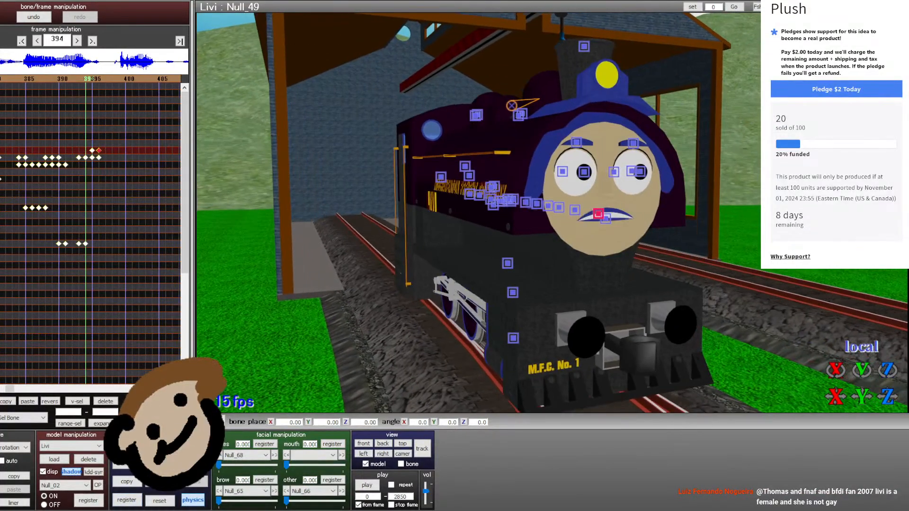
{"action": "key", "text": "Right"}
{"action": "key", "text": "Right"}
{"action": "key", "text": "Right"}
{"action": "key", "text": "Right"}
{"action": "key", "text": "Right"}
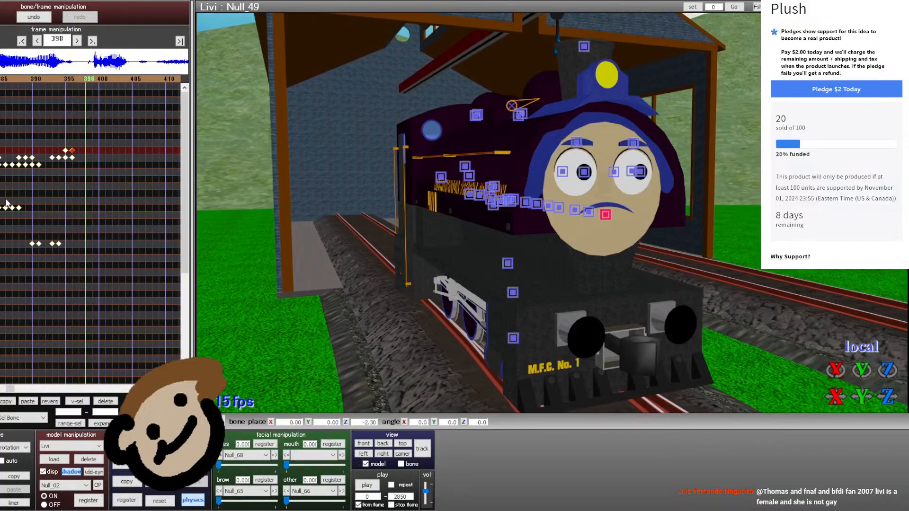
{"action": "key", "text": "Right"}
{"action": "left_click", "coordinate": [127, 501]}
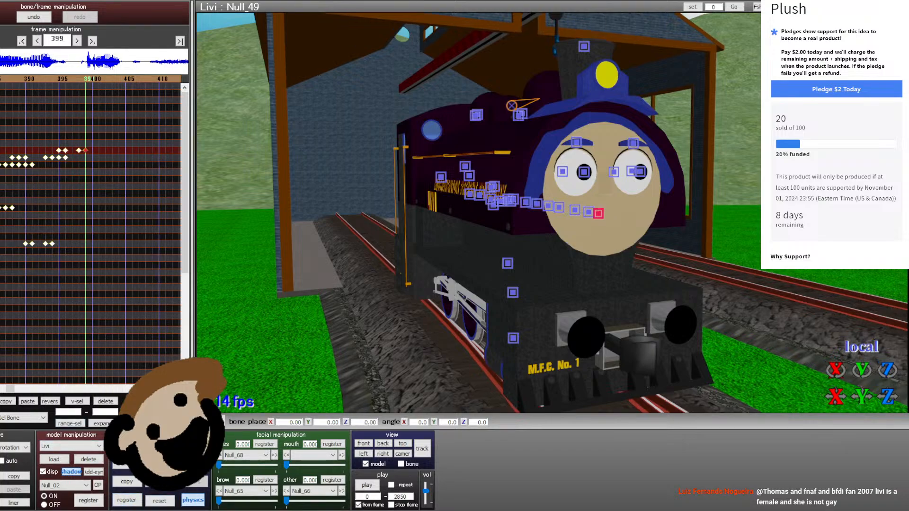
- Try out the mouth shapes of Null_61, Null_58, Null_56, Null_55 and Null_54 at frame 399 by sliding each along its local Z axis
{"action": "left_click", "coordinate": [130, 237]}
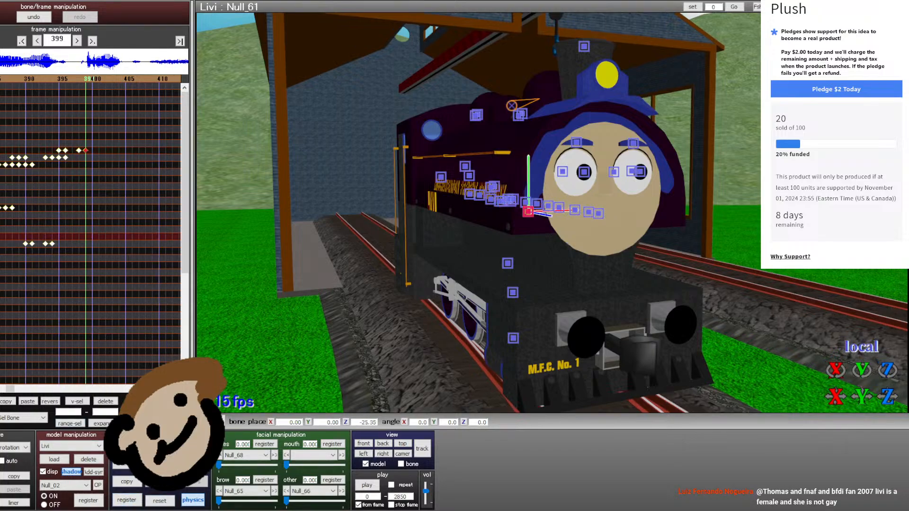
{"action": "left_click_drag", "start_coordinate": [887, 397], "coordinate": [887, 415]}
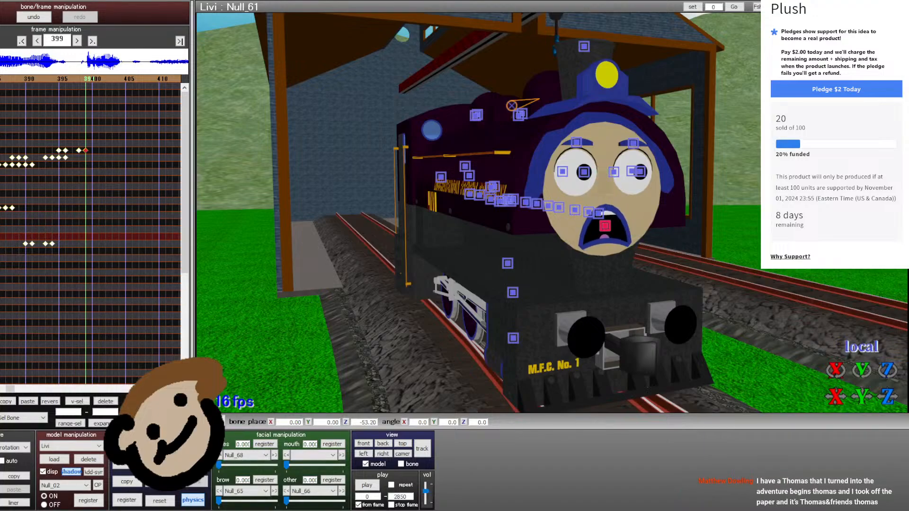
{"action": "left_click", "coordinate": [2, 251]}
{"action": "left_click", "coordinate": [1, 215]}
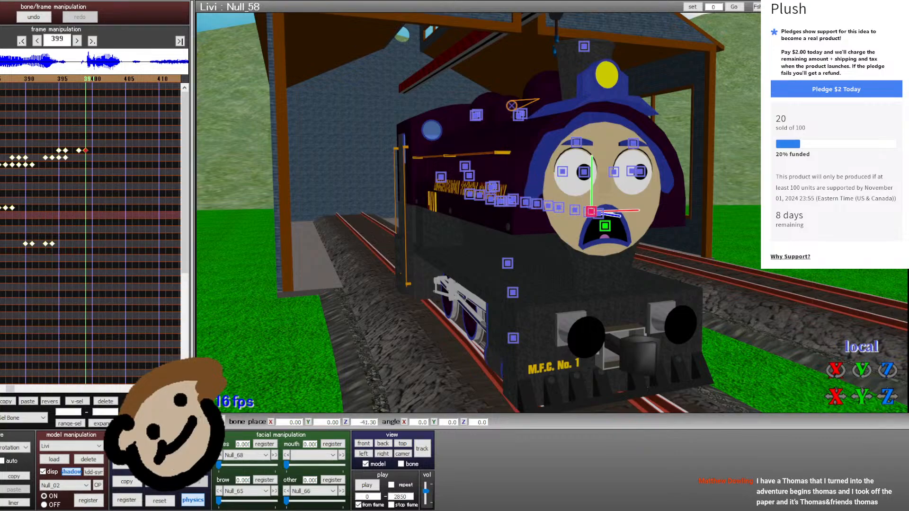
{"action": "left_click_drag", "start_coordinate": [888, 398], "coordinate": [887, 403]}
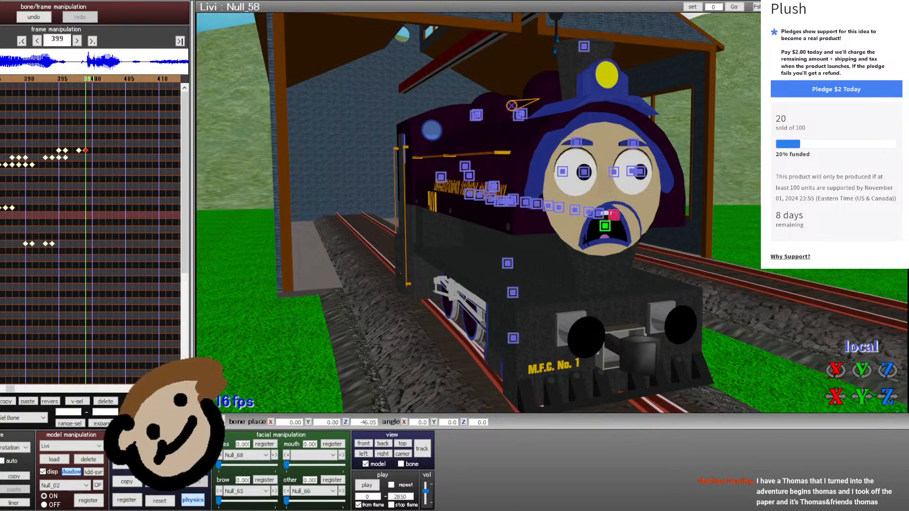
{"action": "left_click", "coordinate": [2, 200]}
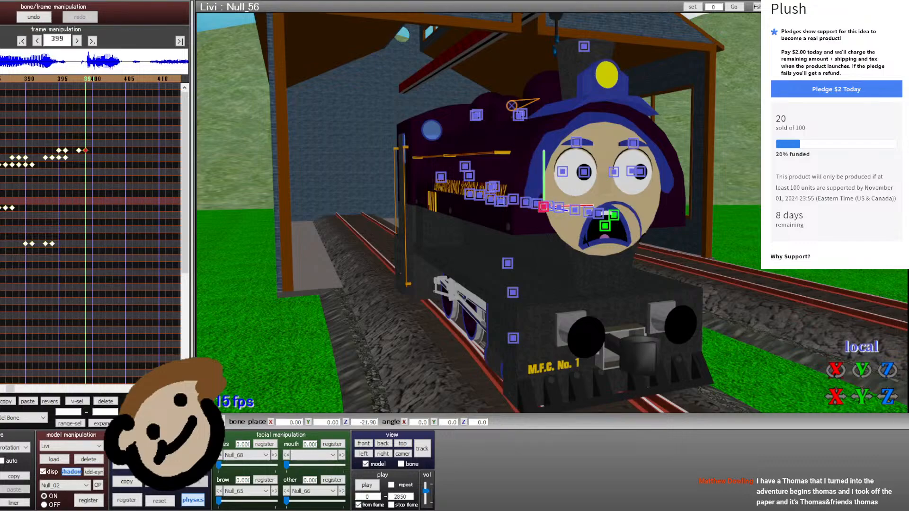
{"action": "mouse_move", "coordinate": [887, 397]}
{"action": "left_mouse_down"}
{"action": "mouse_move", "coordinate": [892, 415]}
{"action": "mouse_move", "coordinate": [892, 367]}
{"action": "left_mouse_up"}
{"action": "left_click", "coordinate": [2, 194]}
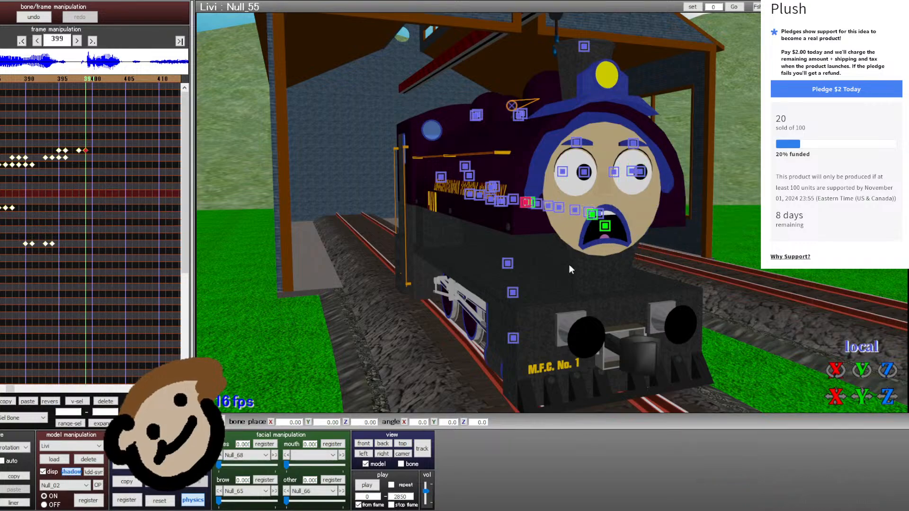
{"action": "left_click_drag", "start_coordinate": [876, 408], "coordinate": [876, 452]}
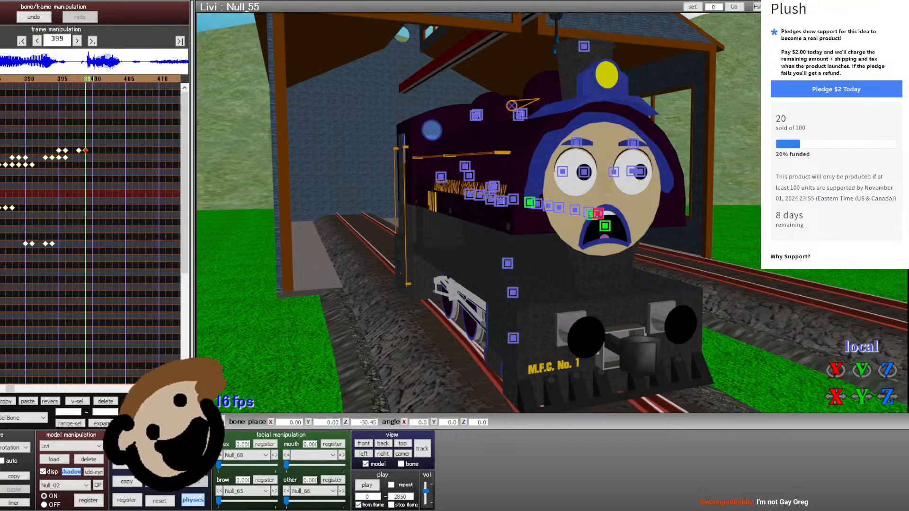
{"action": "left_click", "coordinate": [2, 187]}
{"action": "mouse_move", "coordinate": [886, 397]}
{"action": "left_mouse_down"}
{"action": "mouse_move", "coordinate": [886, 433]}
{"action": "mouse_move", "coordinate": [886, 398]}
{"action": "left_mouse_up"}
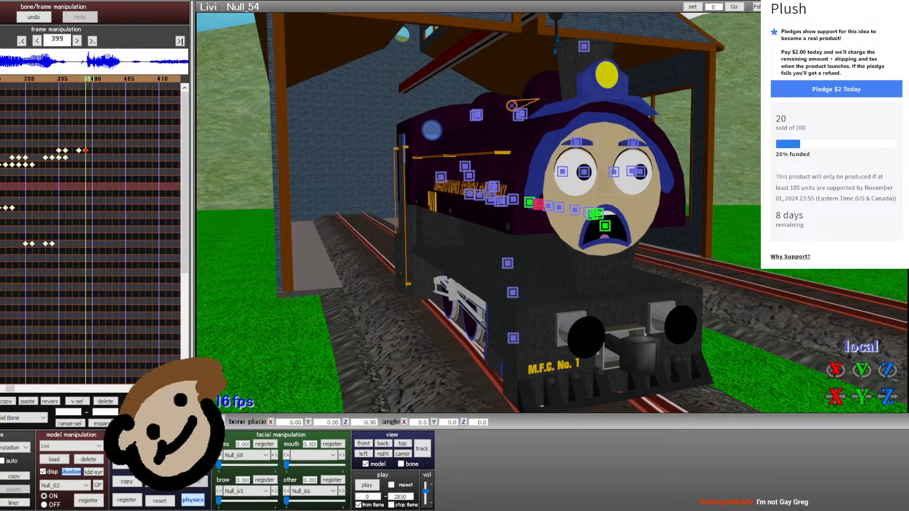
{"action": "left_click", "coordinate": [2, 179]}
- Copy the four Null_57 open-mouth keyframes at frames 385–388 and paste them starting at frame 398
{"action": "left_click", "coordinate": [2, 79]}
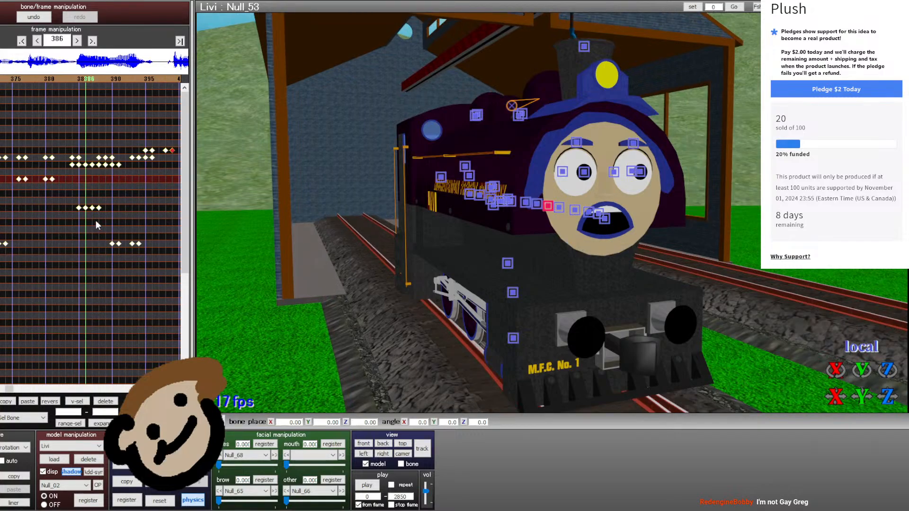
{"action": "left_click_drag", "start_coordinate": [99, 220], "coordinate": [53, 198]}
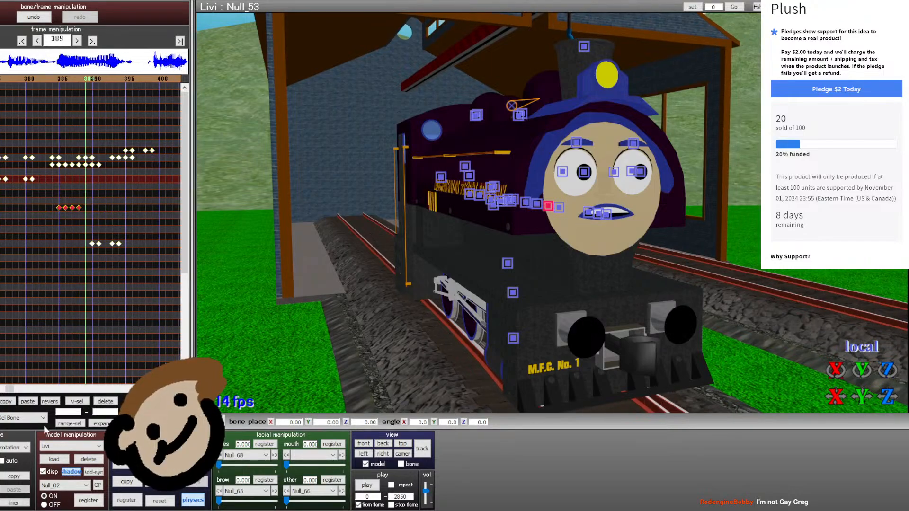
{"action": "key", "text": "Right"}
{"action": "key", "text": "Right"}
{"action": "key", "text": "Right"}
{"action": "key", "text": "Right"}
{"action": "key", "text": "Right"}
{"action": "key", "text": "Right"}
{"action": "key", "text": "Right"}
{"action": "key", "text": "Right"}
{"action": "key", "text": "Right"}
{"action": "key", "text": "Right"}
{"action": "left_click", "coordinate": [12, 402]}
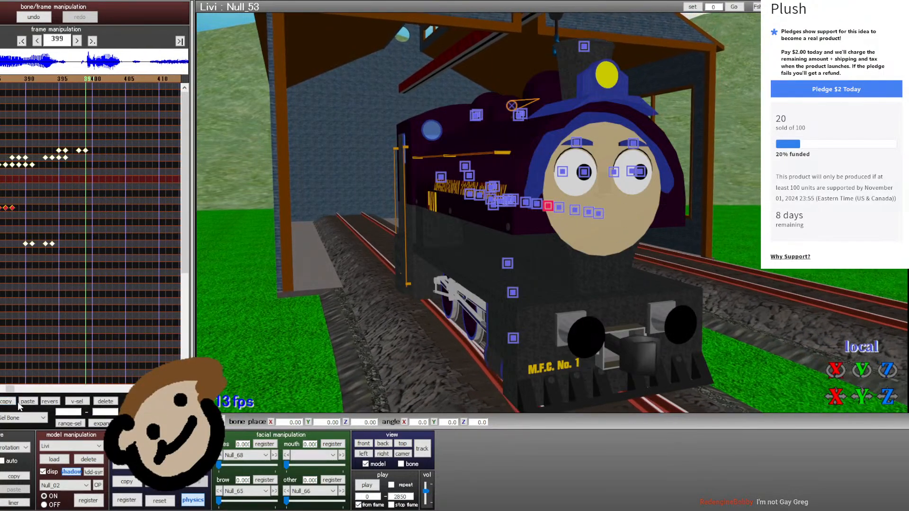
{"action": "key", "text": "Left"}
{"action": "left_click", "coordinate": [27, 401]}
{"action": "key", "text": "Right"}
{"action": "key", "text": "Right"}
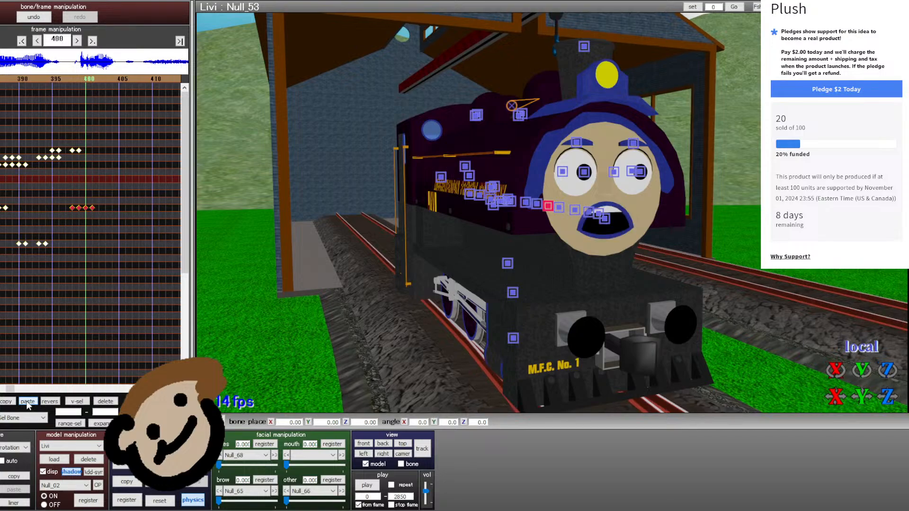
- Copy the Null_53 small-mouth keyframes at frames 376, 377, 380 and 381, and paste them starting at frame 395
{"action": "key", "text": "Left"}
{"action": "key", "text": "Left"}
{"action": "key", "text": "Left"}
{"action": "key", "text": "Left"}
{"action": "key", "text": "Left"}
{"action": "key", "text": "Left"}
{"action": "key", "text": "Left"}
{"action": "key", "text": "Left"}
{"action": "key", "text": "Left"}
{"action": "key", "text": "Left"}
{"action": "key", "text": "Left"}
{"action": "key", "text": "Left"}
{"action": "key", "text": "Left"}
{"action": "key", "text": "Left"}
{"action": "key", "text": "Left"}
{"action": "key", "text": "Left"}
{"action": "key", "text": "Left"}
{"action": "key", "text": "Left"}
{"action": "key", "text": "Left"}
{"action": "key", "text": "Left"}
{"action": "key", "text": "Left"}
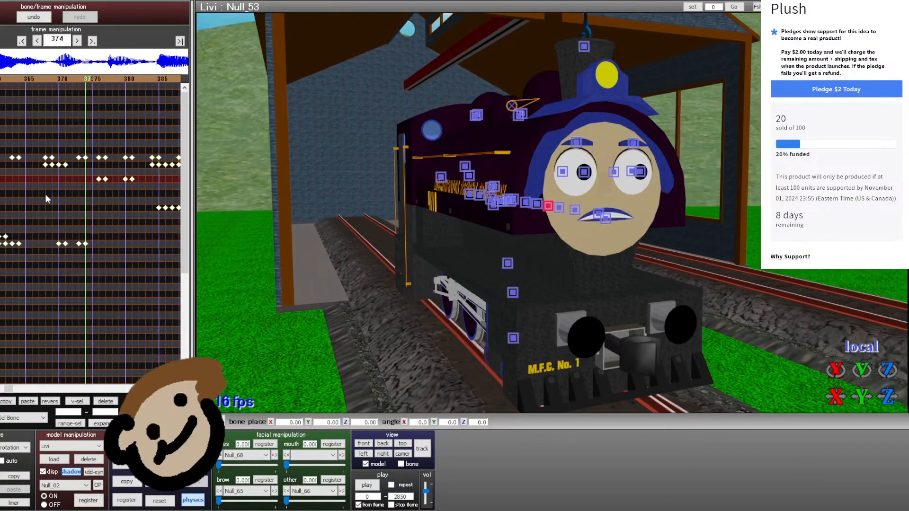
{"action": "key", "text": "Left"}
{"action": "key", "text": "Left"}
{"action": "key", "text": "Right"}
{"action": "key", "text": "Right"}
{"action": "key", "text": "Right"}
{"action": "key", "text": "Right"}
{"action": "key", "text": "Right"}
{"action": "key", "text": "Right"}
{"action": "key", "text": "Right"}
{"action": "key", "text": "Right"}
{"action": "key", "text": "Right"}
{"action": "key", "text": "Right"}
{"action": "key", "text": "Right"}
{"action": "key", "text": "Right"}
{"action": "key", "text": "Right"}
{"action": "key", "text": "Right"}
{"action": "key", "text": "Right"}
{"action": "key", "text": "Right"}
{"action": "key", "text": "Right"}
{"action": "key", "text": "Right"}
{"action": "key", "text": "Right"}
{"action": "key", "text": "Right"}
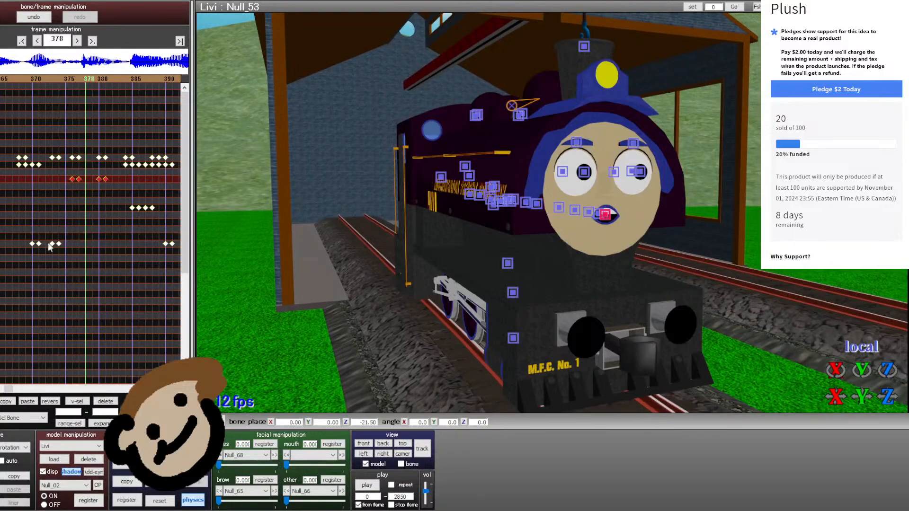
{"action": "key", "text": "Left"}
{"action": "key", "text": "Left"}
{"action": "key", "text": "Left"}
{"action": "key", "text": "Left"}
{"action": "key", "text": "Left"}
{"action": "key", "text": "Left"}
{"action": "key", "text": "Left"}
{"action": "key", "text": "Left"}
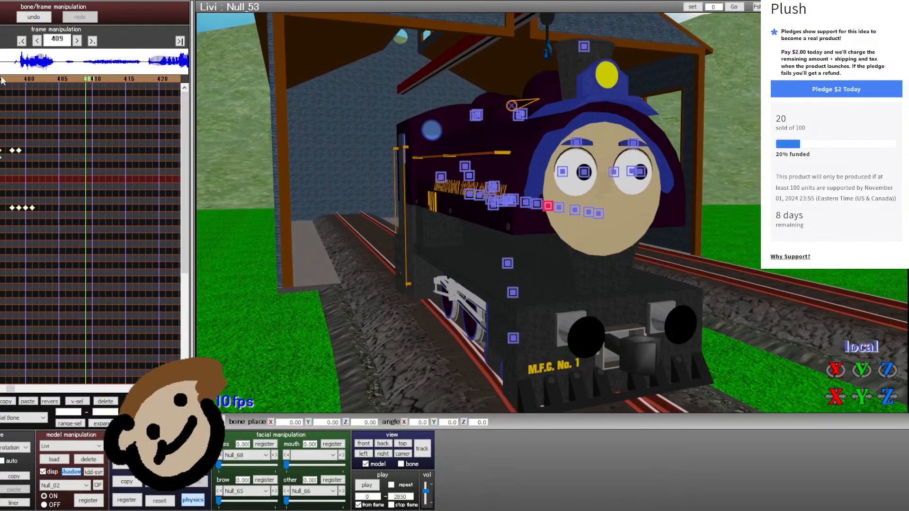
{"action": "key", "text": "Left"}
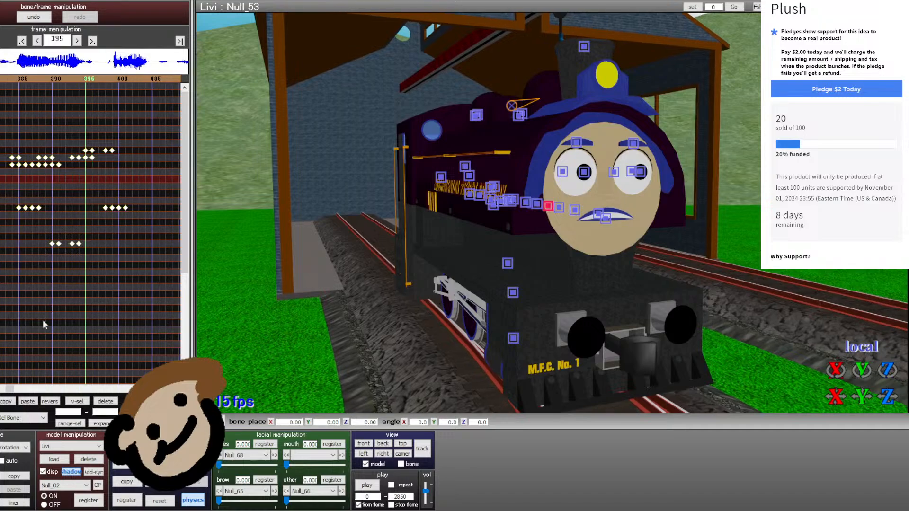
{"action": "left_click", "coordinate": [27, 402]}
{"action": "key", "text": "Right"}
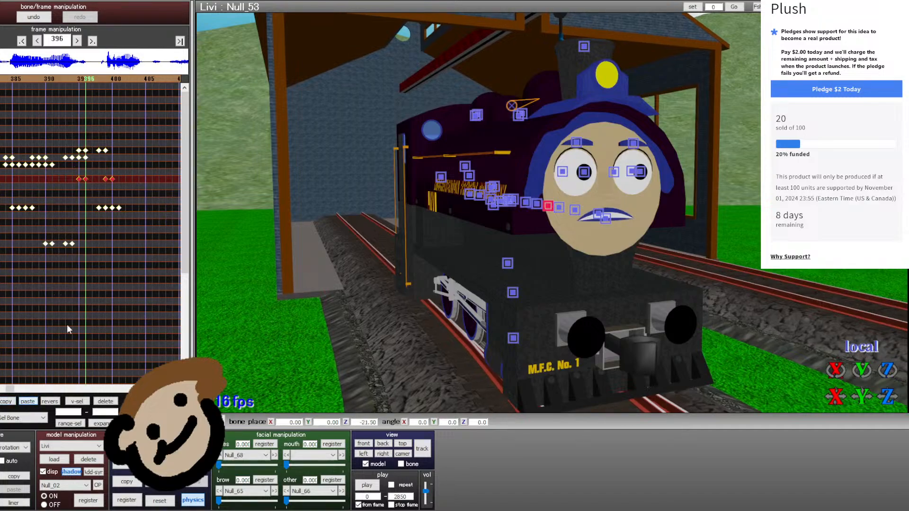
- Shift the pasted Null_53 keyframes to start at frame 398, and move their last pair to frames 400 and 401
{"action": "left_click_drag", "start_coordinate": [86, 179], "coordinate": [109, 182]}
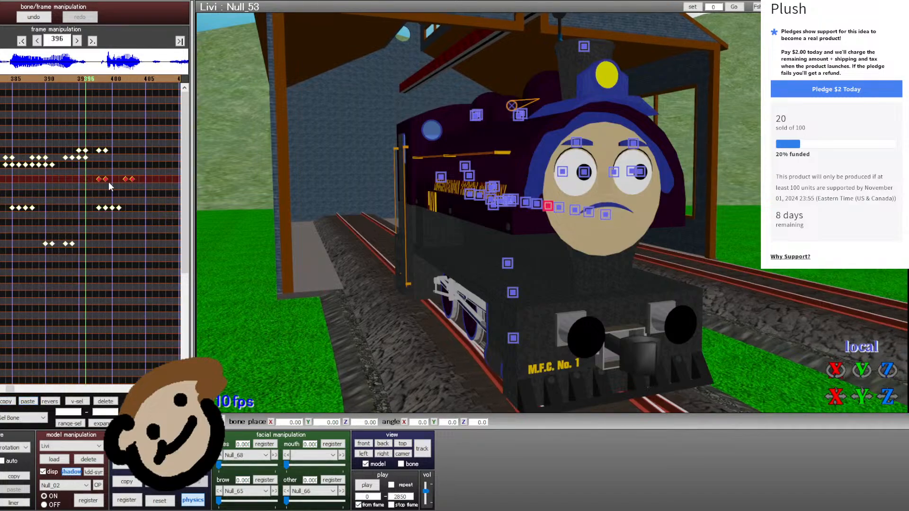
{"action": "key", "text": "Right"}
{"action": "key", "text": "Right"}
{"action": "key", "text": "Right"}
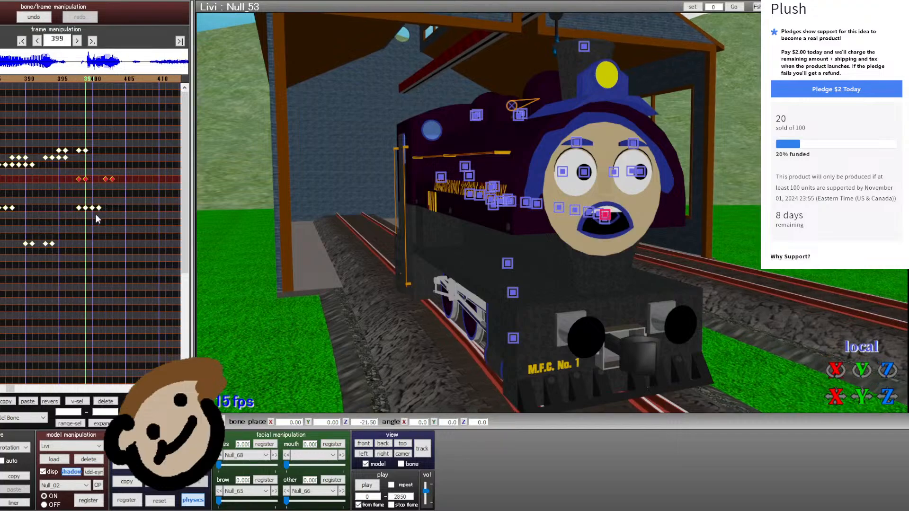
{"action": "left_click_drag", "start_coordinate": [74, 203], "coordinate": [89, 181]}
{"action": "key", "text": "Right"}
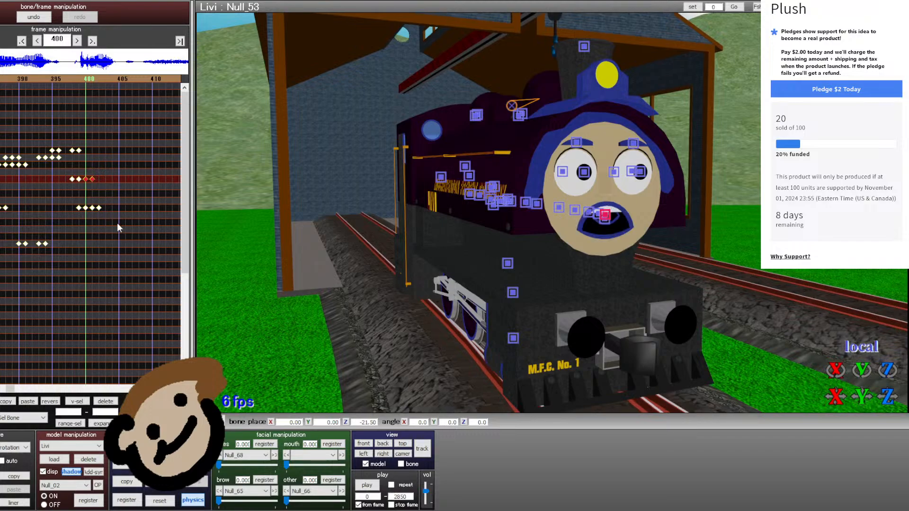
- Move the four pasted Null_57 open-mouth keyframes later so they occupy frames 400–403
{"action": "left_click_drag", "start_coordinate": [118, 223], "coordinate": [87, 209]}
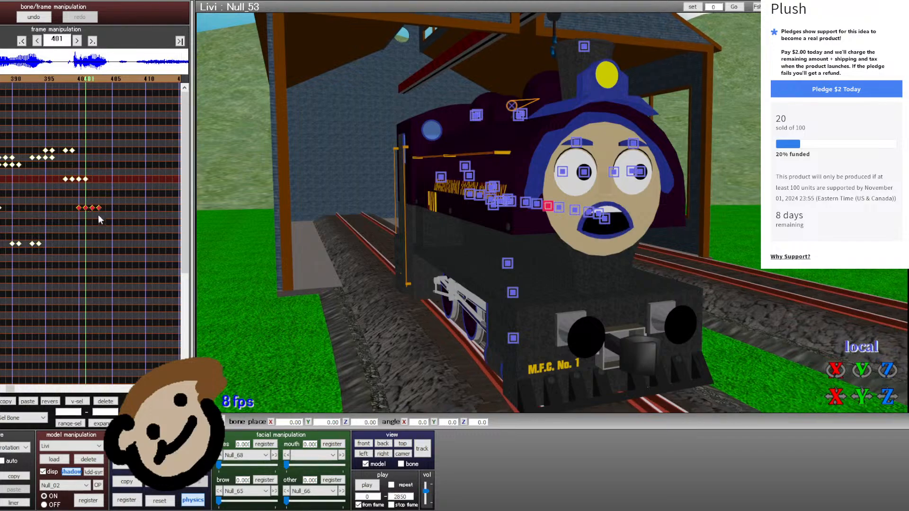
{"action": "key", "text": "Left"}
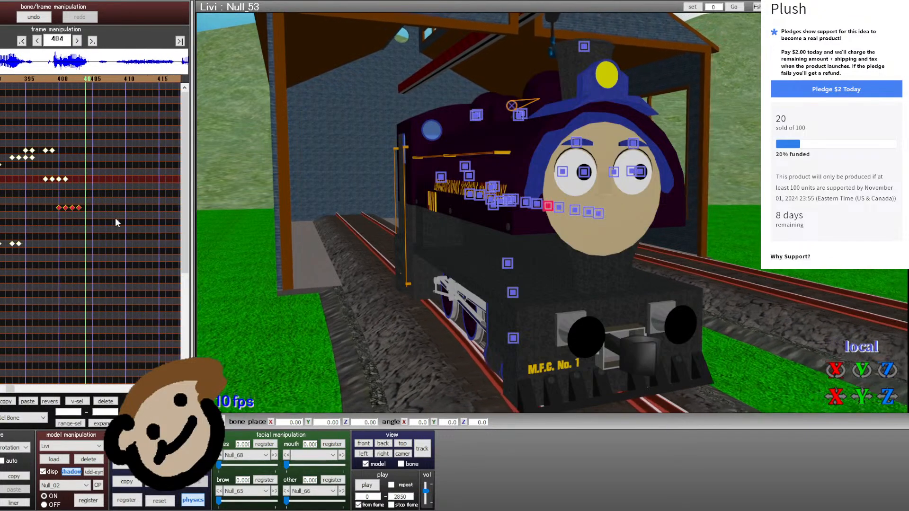
{"action": "key", "text": "Right"}
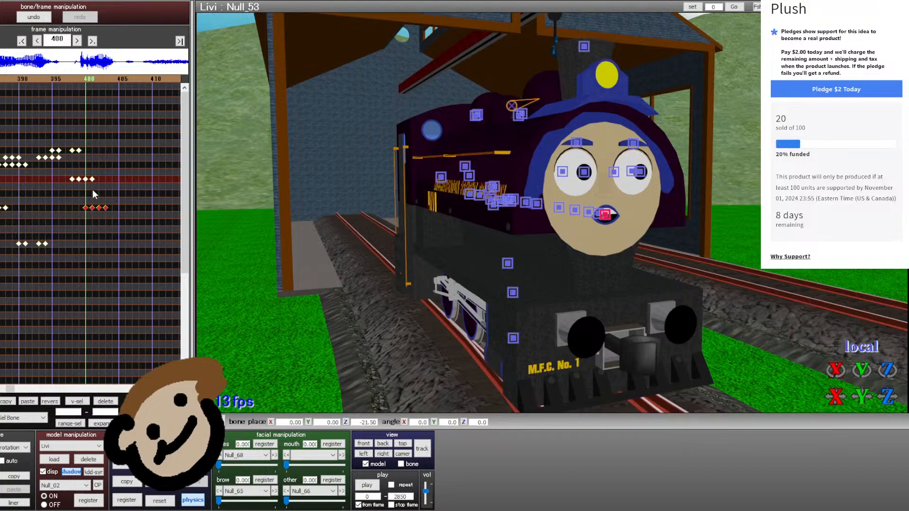
- Delete the Null_53 keyframe at frame 400 and move its frame 401 keyframe to frame 400
{"action": "left_click", "coordinate": [86, 179]}
{"action": "left_click", "coordinate": [108, 404]}
{"action": "left_click", "coordinate": [91, 179]}
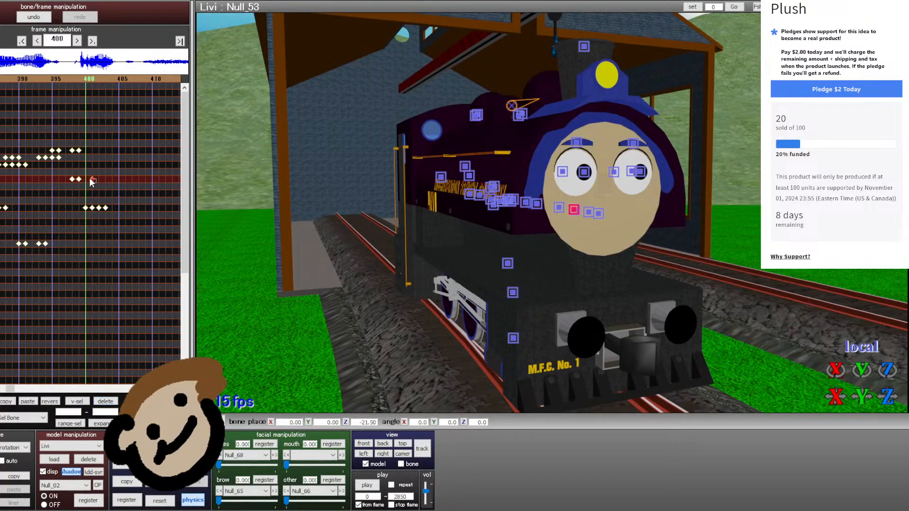
{"action": "left_click_drag", "start_coordinate": [89, 178], "coordinate": [83, 179]}
- Retime the Null_57 open-mouth keyframes so the first pair sits at frames 399 and 400 and the second at 402 and 403
{"action": "mouse_move", "coordinate": [108, 217]}
{"action": "left_mouse_down"}
{"action": "mouse_move", "coordinate": [75, 209]}
{"action": "mouse_move", "coordinate": [92, 212]}
{"action": "left_mouse_up"}
{"action": "key", "text": "Right"}
{"action": "key", "text": "Right"}
{"action": "key", "text": "Right"}
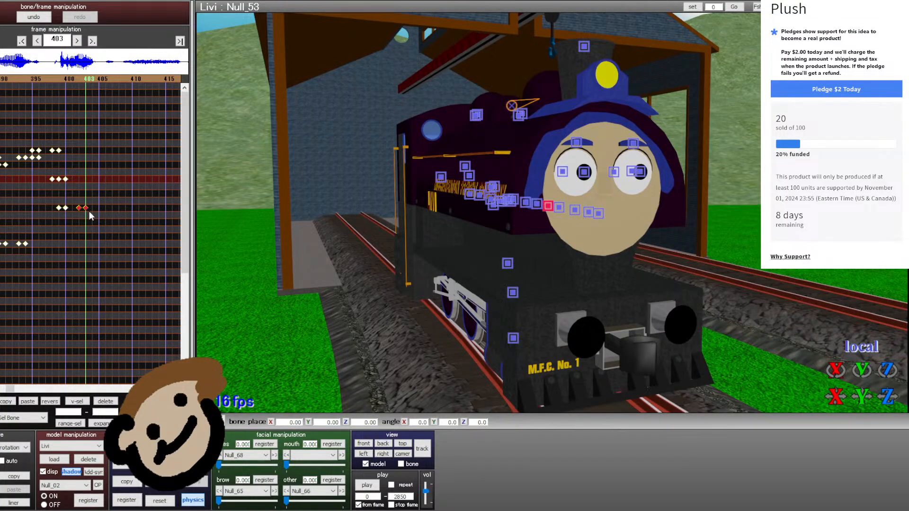
- Copy the four Null_50 keyframes at frames 393–396 and paste them starting at frame 402
{"action": "key", "text": "Left"}
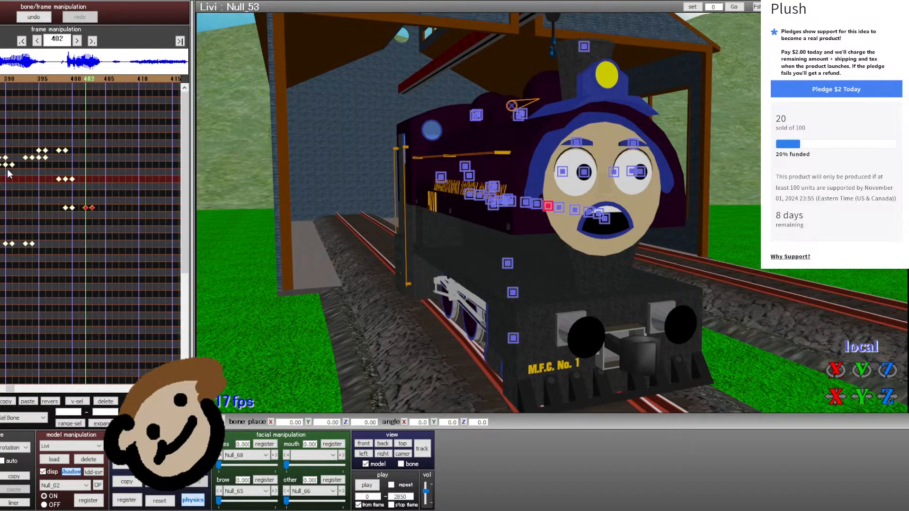
{"action": "key", "text": "Left"}
{"action": "key", "text": "Left"}
{"action": "key", "text": "Left"}
{"action": "key", "text": "Left"}
{"action": "key", "text": "Left"}
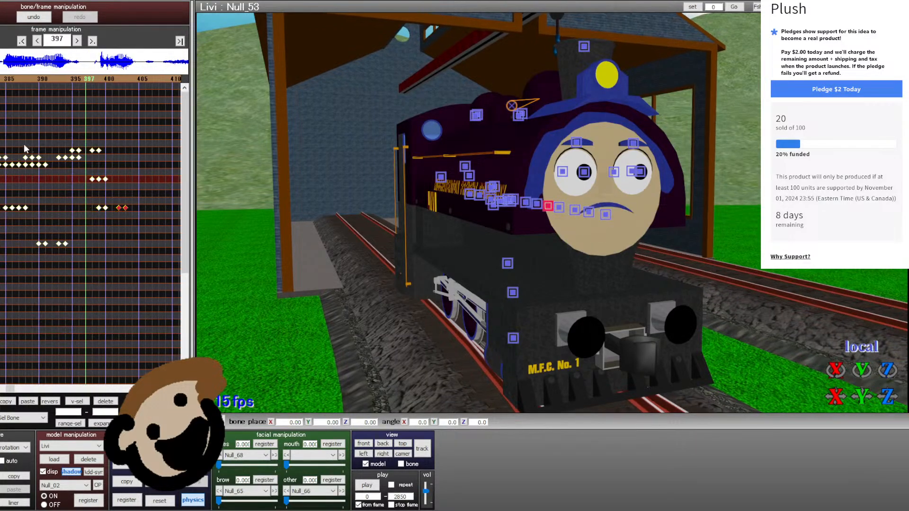
{"action": "key", "text": "Left"}
{"action": "key", "text": "Left"}
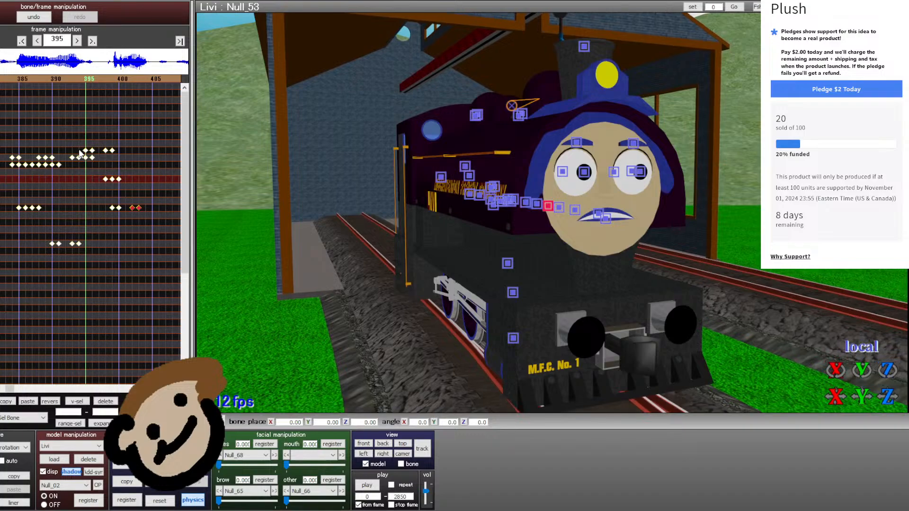
{"action": "key", "text": "Right"}
{"action": "key", "text": "Left"}
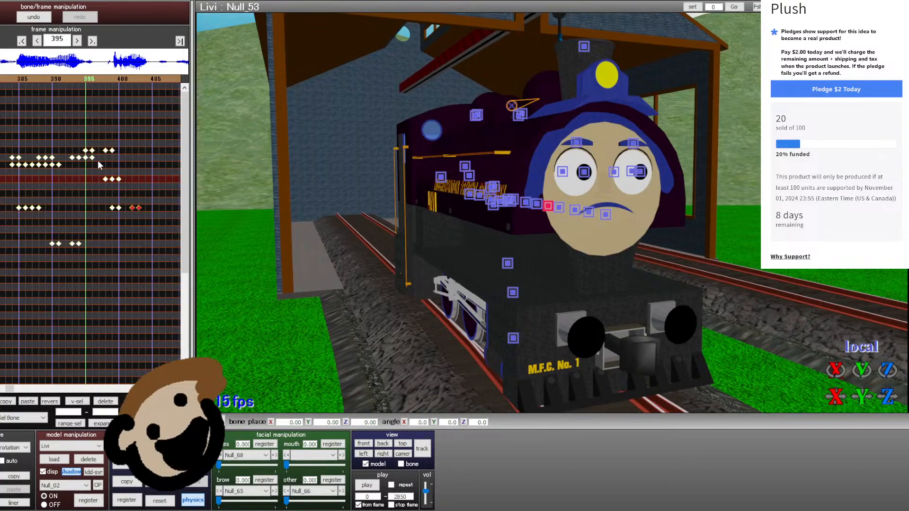
{"action": "key", "text": "Right"}
{"action": "key", "text": "Right"}
{"action": "key", "text": "Right"}
{"action": "key", "text": "Right"}
{"action": "key", "text": "Right"}
{"action": "key", "text": "Right"}
{"action": "key", "text": "Right"}
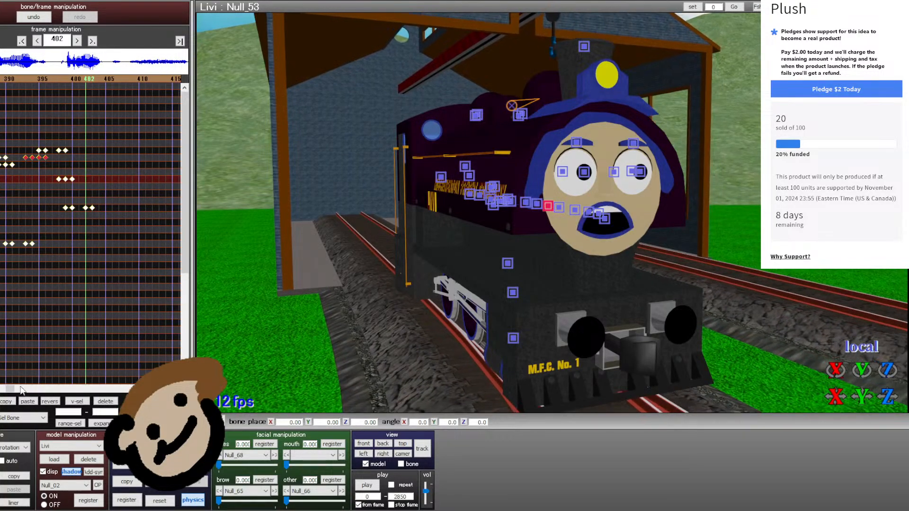
{"action": "key", "text": "Right"}
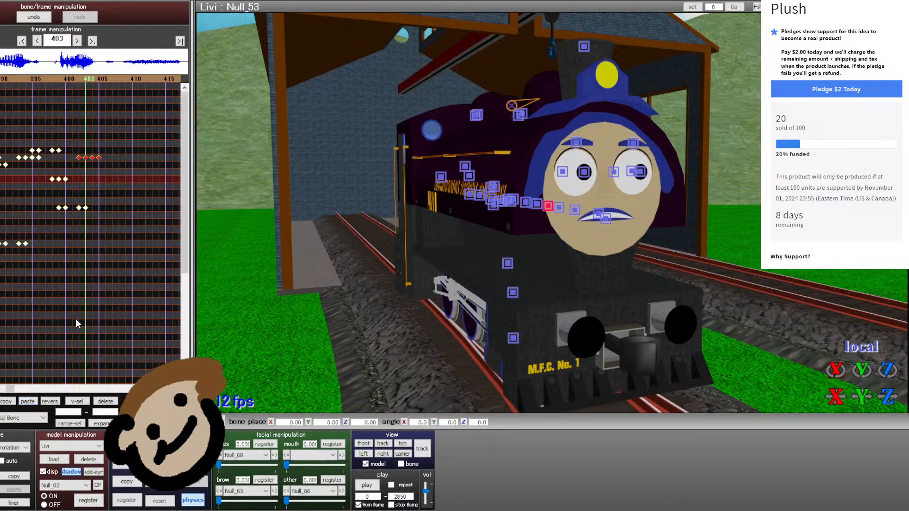
- Extend the Null_50 mouth hold by moving the last pair of its pasted keyframes to frames 415 and 416
{"action": "key", "text": "Right"}
{"action": "key", "text": "Right"}
{"action": "key", "text": "Right"}
{"action": "key", "text": "Right"}
{"action": "key", "text": "Right"}
{"action": "key", "text": "Right"}
{"action": "key", "text": "Right"}
{"action": "key", "text": "Right"}
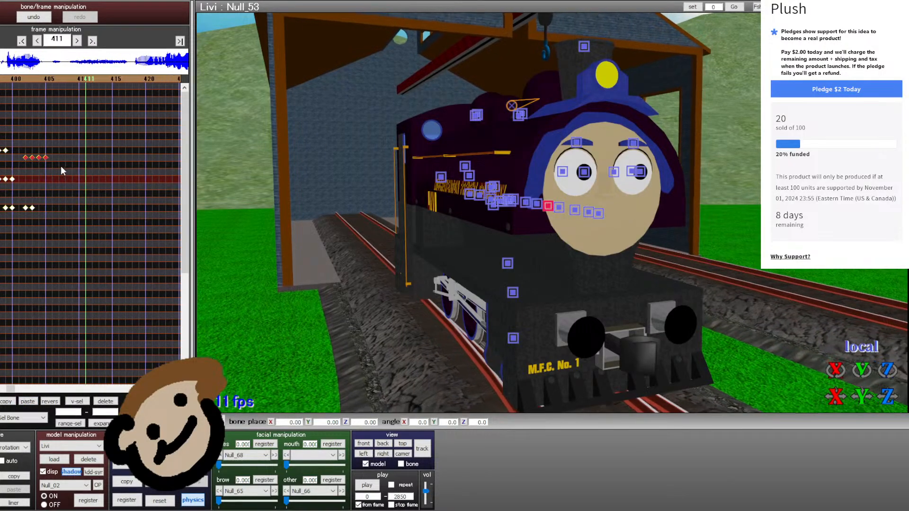
{"action": "left_click_drag", "start_coordinate": [60, 166], "coordinate": [112, 160]}
{"action": "key", "text": "Left"}
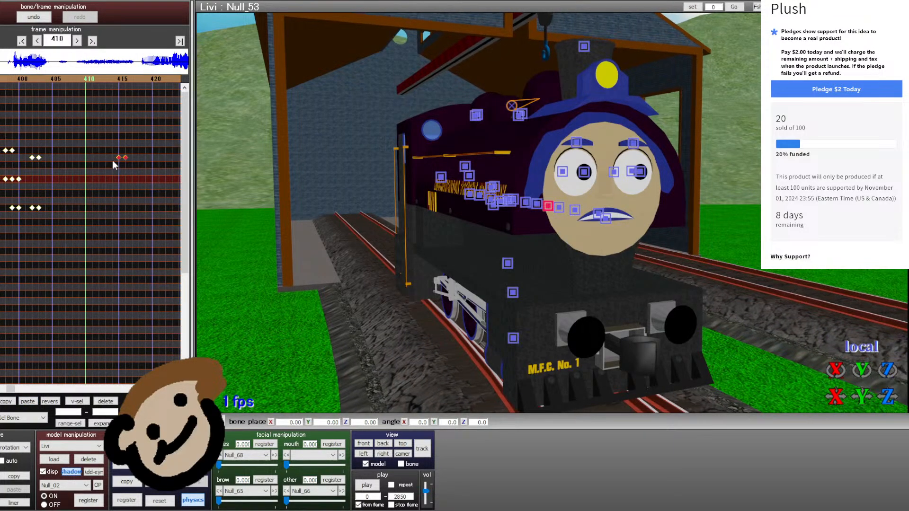
- Step forward to frame 418 to check the end of the Null_50 mouth hold against the audio waveform
{"action": "key", "text": "Right"}
{"action": "key", "text": "Right"}
{"action": "key", "text": "Right"}
{"action": "key", "text": "Right"}
{"action": "key", "text": "Right"}
{"action": "key", "text": "Right"}
{"action": "key", "text": "Right"}
{"action": "key", "text": "Right"}
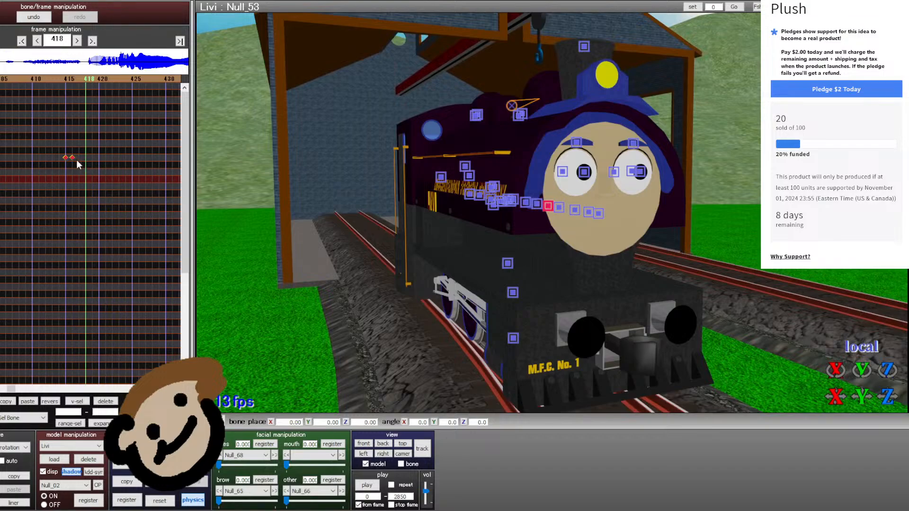
- Look back through the earlier mouth keyframes to around frame 308 for a mouth shape to reuse
{"action": "key", "text": "Left"}
{"action": "key", "text": "Left"}
{"action": "key", "text": "Left"}
{"action": "key", "text": "Left"}
{"action": "key", "text": "Left"}
{"action": "key", "text": "Left"}
{"action": "key", "text": "Left"}
{"action": "key", "text": "Left"}
{"action": "key", "text": "Left"}
{"action": "key", "text": "Left"}
{"action": "key", "text": "Left"}
{"action": "key", "text": "Left"}
{"action": "key", "text": "Left"}
{"action": "key", "text": "Left"}
{"action": "key", "text": "Left"}
{"action": "key", "text": "Left"}
{"action": "key", "text": "Left"}
{"action": "key", "text": "Left"}
{"action": "key", "text": "Left"}
{"action": "key", "text": "Left"}
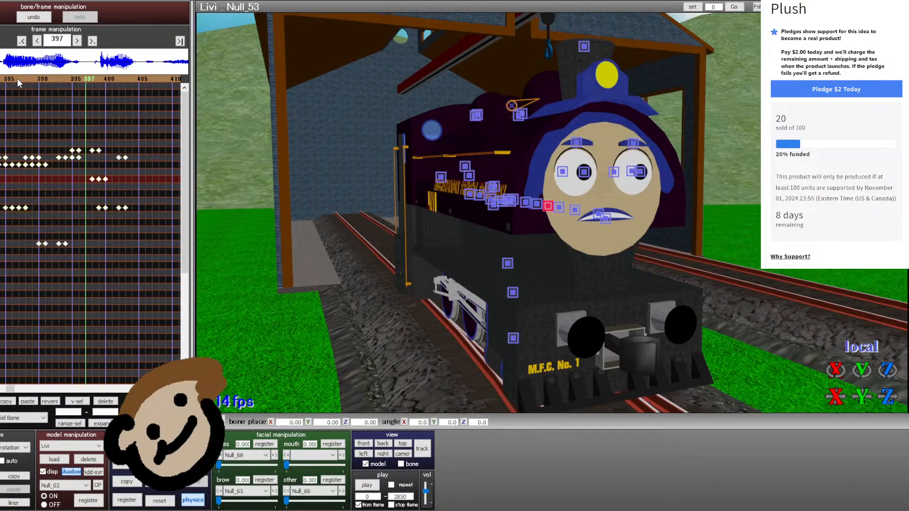
{"action": "left_click_drag", "start_coordinate": [17, 78], "coordinate": [17, 78]}
{"action": "key", "text": "Right"}
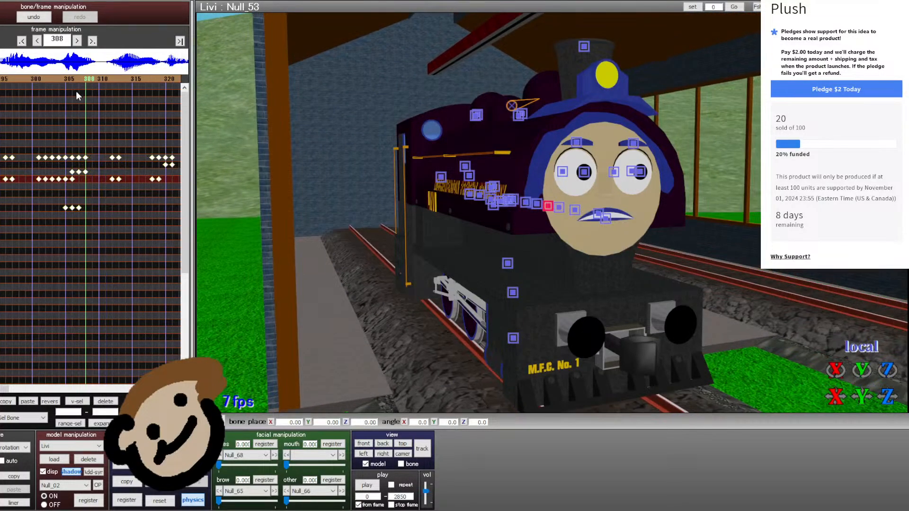
- Select the keyframes between frames 312 and 319 on the two mouth tracks of the Livi model
{"action": "key", "text": "Right"}
{"action": "key", "text": "Right"}
{"action": "key", "text": "Right"}
{"action": "key", "text": "Right"}
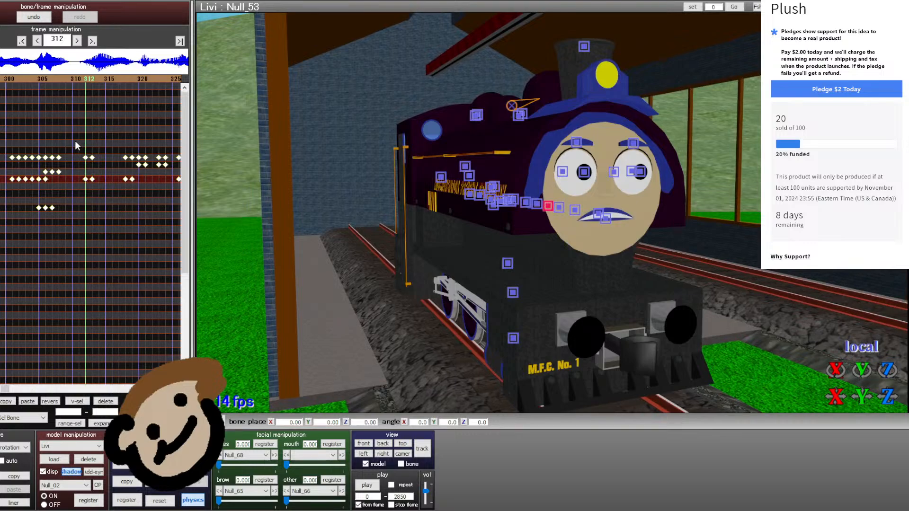
{"action": "mouse_move", "coordinate": [74, 140]}
{"action": "left_mouse_down"}
{"action": "mouse_move", "coordinate": [90, 192]}
{"action": "mouse_move", "coordinate": [128, 184]}
{"action": "mouse_move", "coordinate": [84, 177]}
{"action": "mouse_move", "coordinate": [76, 154]}
{"action": "left_mouse_up"}
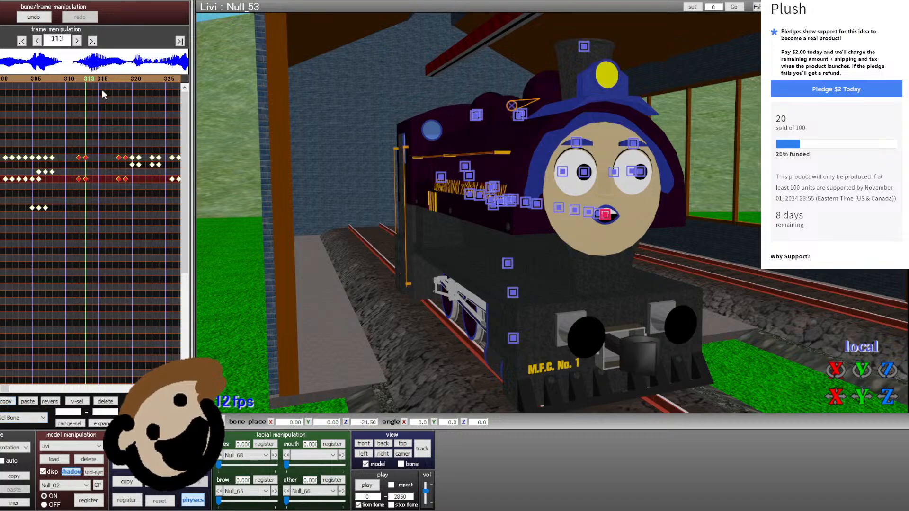
- Examine the existing mouth keyframes against the audio waveform from frame 313 through frame 415
{"action": "left_click", "coordinate": [125, 80]}
{"action": "left_click", "coordinate": [124, 80]}
{"action": "left_click", "coordinate": [124, 79]}
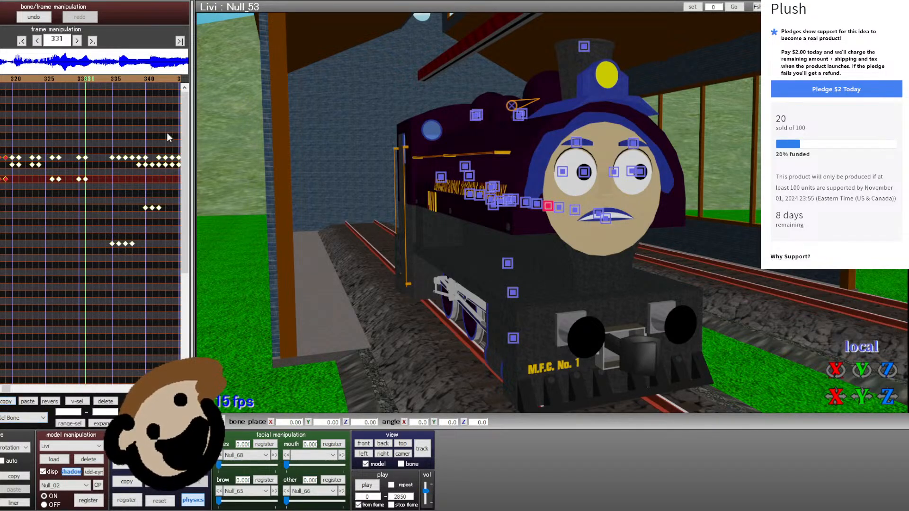
{"action": "left_click", "coordinate": [130, 80]}
{"action": "left_click", "coordinate": [129, 80]}
{"action": "left_click", "coordinate": [129, 80]}
{"action": "left_click", "coordinate": [129, 80]}
{"action": "left_click", "coordinate": [129, 80]}
{"action": "left_click", "coordinate": [129, 80]}
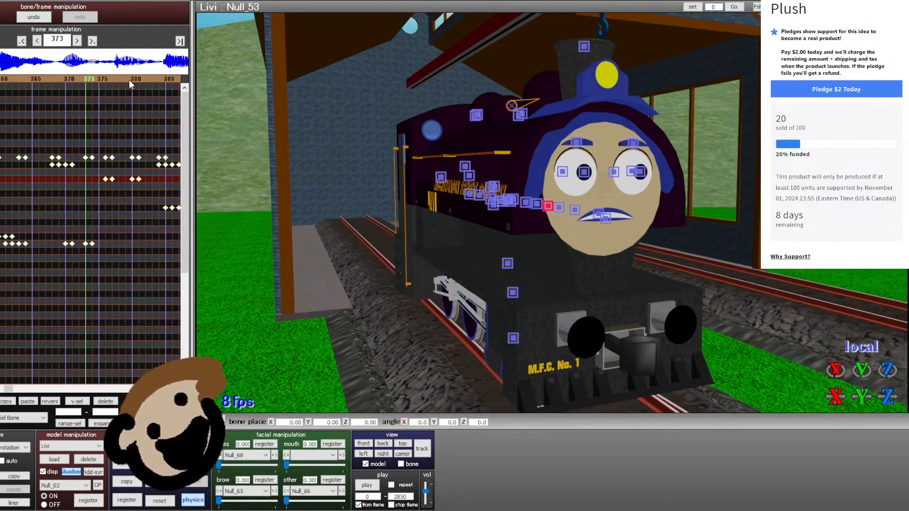
{"action": "left_click", "coordinate": [129, 80]}
{"action": "left_click", "coordinate": [130, 80]}
{"action": "left_click", "coordinate": [128, 79]}
{"action": "left_click", "coordinate": [129, 79]}
{"action": "left_click", "coordinate": [129, 79]}
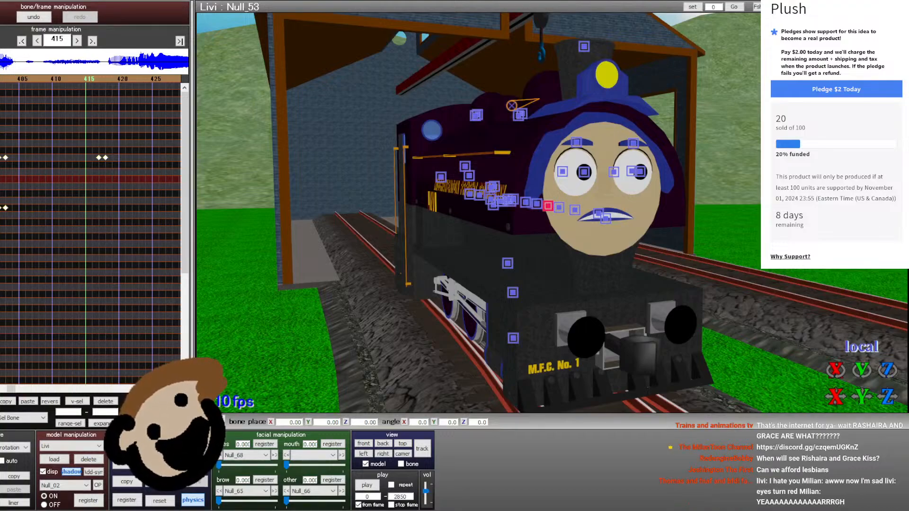
- Copy the three Null_53 keyframes at frames 398 to 400
{"action": "key", "text": "Left"}
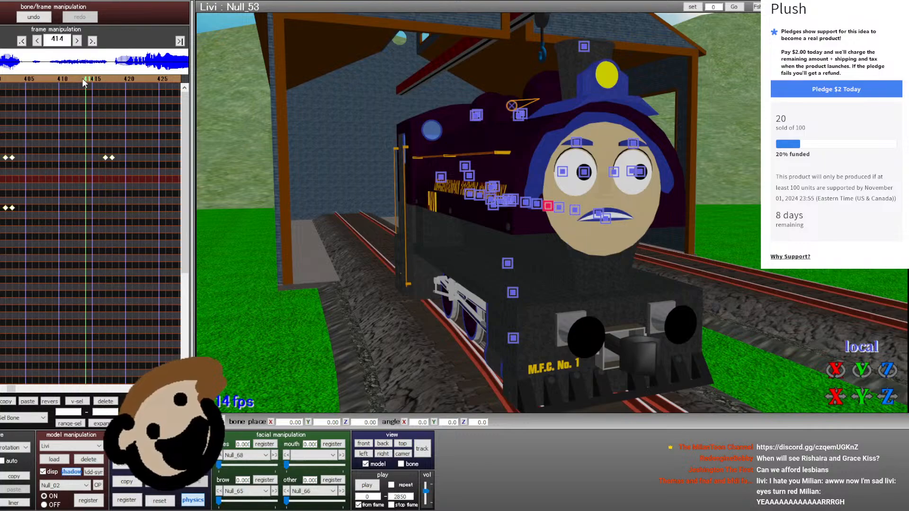
{"action": "left_click_drag", "start_coordinate": [82, 78], "coordinate": [98, 77]}
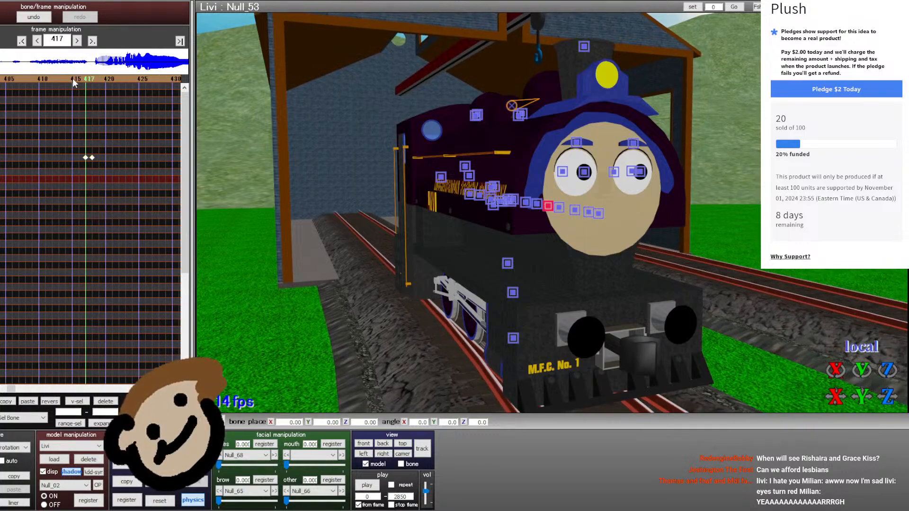
{"action": "left_click_drag", "start_coordinate": [74, 82], "coordinate": [38, 77]}
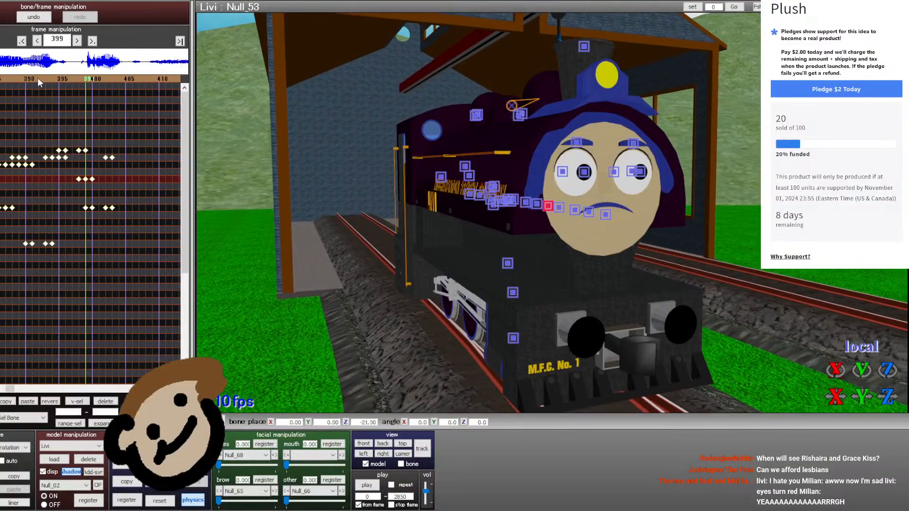
{"action": "key", "text": "Left"}
{"action": "key", "text": "Left"}
{"action": "key", "text": "Right"}
{"action": "key", "text": "Right"}
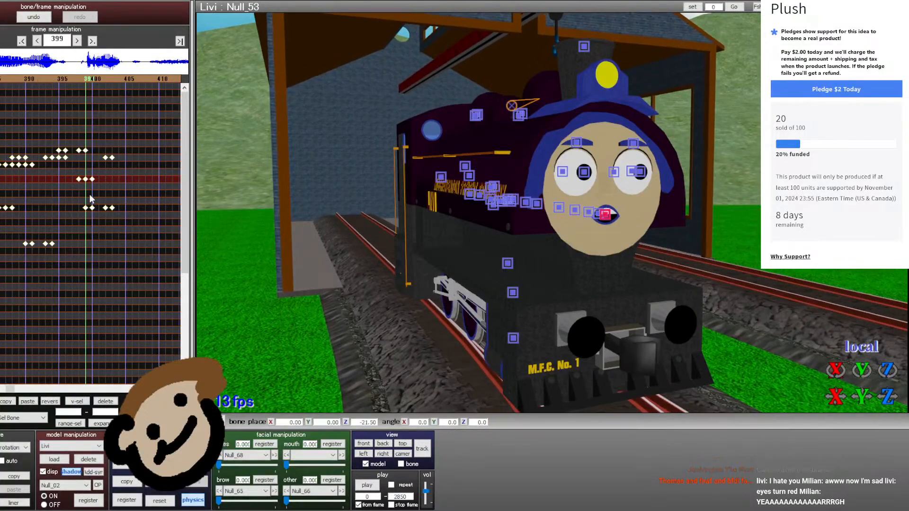
{"action": "left_click_drag", "start_coordinate": [97, 184], "coordinate": [75, 177]}
{"action": "key", "text": "ctrl+c"}
- Paste the copied Null_53 keyframes so they start at frame 417
{"action": "key", "text": "Right"}
{"action": "key", "text": "Right"}
{"action": "key", "text": "Right"}
{"action": "key", "text": "Right"}
{"action": "key", "text": "Right"}
{"action": "key", "text": "Right"}
{"action": "key", "text": "Right"}
{"action": "key", "text": "Right"}
{"action": "key", "text": "Right"}
{"action": "key", "text": "Right"}
{"action": "key", "text": "Right"}
{"action": "key", "text": "Right"}
{"action": "key", "text": "Right"}
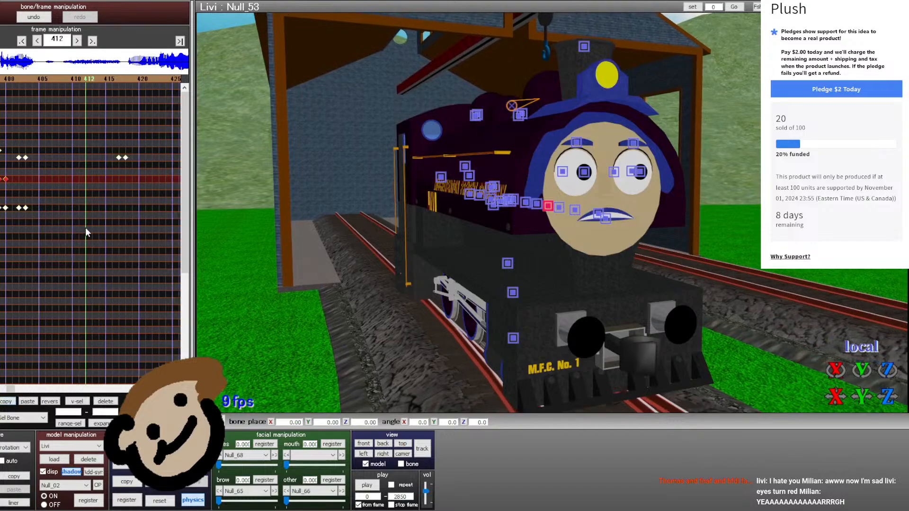
{"action": "key", "text": "Right"}
{"action": "key", "text": "Right"}
{"action": "key", "text": "Right"}
{"action": "key", "text": "Right"}
{"action": "key", "text": "Right"}
{"action": "key", "text": "Right"}
{"action": "left_click", "coordinate": [28, 402]}
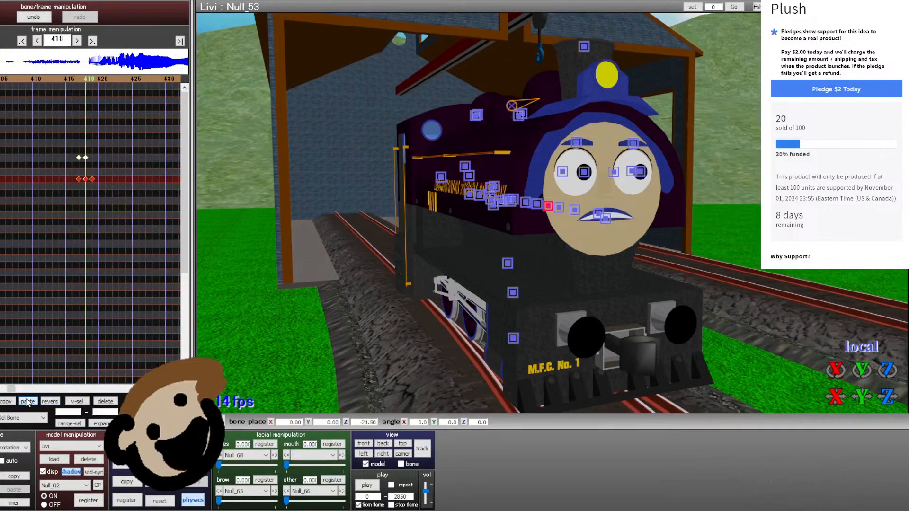
- Move the mouth keyframes at frame 417 to start at frame 422, and delete the Null_53 keyframe at frame 424
{"action": "key", "text": "Right"}
{"action": "key", "text": "Right"}
{"action": "key", "text": "Right"}
{"action": "key", "text": "Right"}
{"action": "left_click_drag", "start_coordinate": [49, 162], "coordinate": [48, 154]}
{"action": "left_click_drag", "start_coordinate": [57, 158], "coordinate": [89, 158]}
{"action": "key", "text": "Right"}
{"action": "key", "text": "Right"}
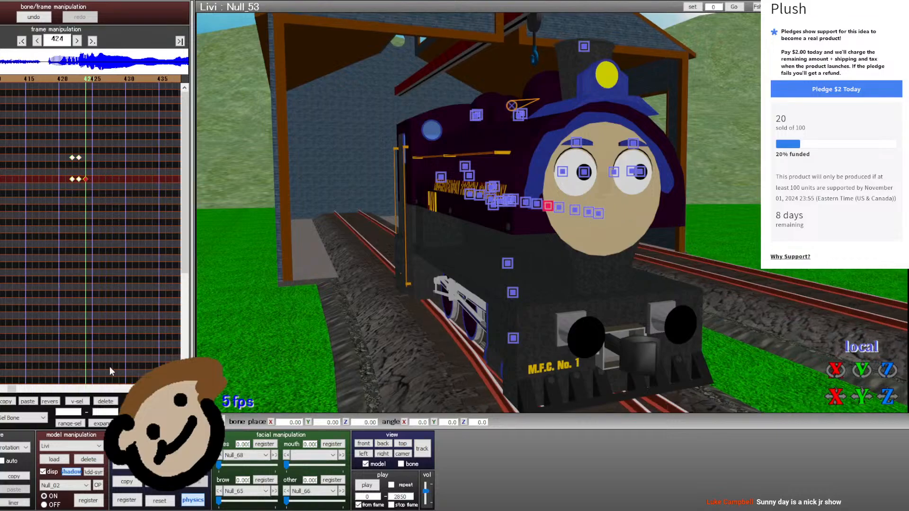
{"action": "left_click", "coordinate": [107, 402]}
- Register a Null_53 keyframe at frame 437 that holds the open mouth
{"action": "key", "text": "Right"}
{"action": "key", "text": "Right"}
{"action": "key", "text": "Right"}
{"action": "key", "text": "Right"}
{"action": "key", "text": "Right"}
{"action": "key", "text": "Right"}
{"action": "key", "text": "Right"}
{"action": "key", "text": "Right"}
{"action": "key", "text": "Right"}
{"action": "key", "text": "Right"}
{"action": "key", "text": "Right"}
{"action": "key", "text": "Right"}
{"action": "key", "text": "Right"}
{"action": "key", "text": "Right"}
{"action": "key", "text": "Right"}
{"action": "key", "text": "Right"}
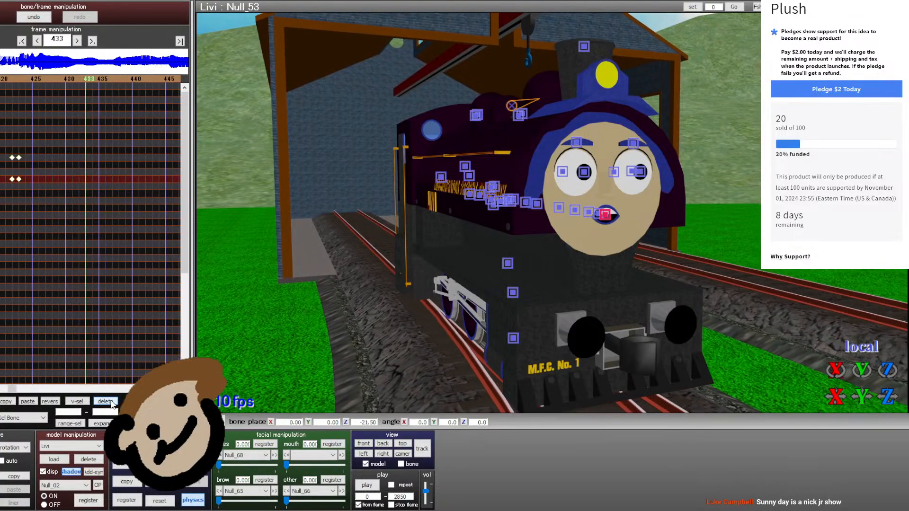
{"action": "key", "text": "Left"}
{"action": "key", "text": "Left"}
{"action": "key", "text": "Left"}
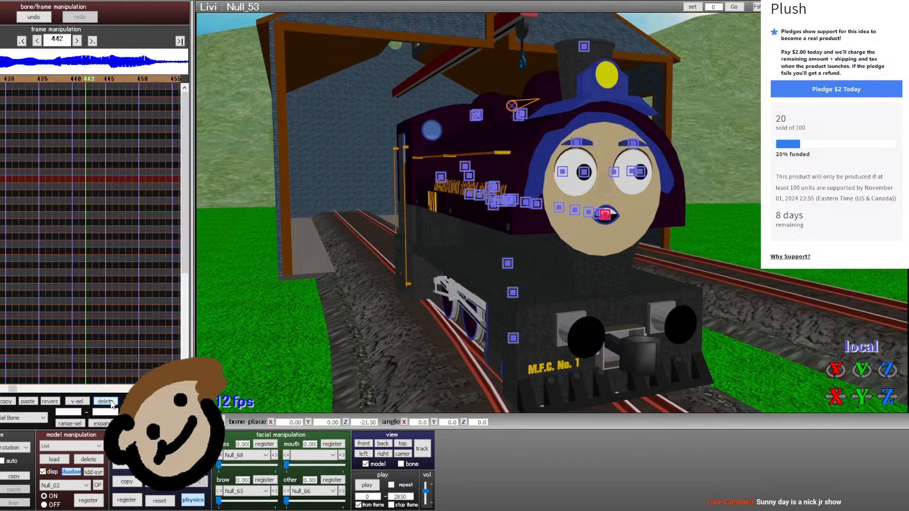
{"action": "left_click", "coordinate": [130, 500]}
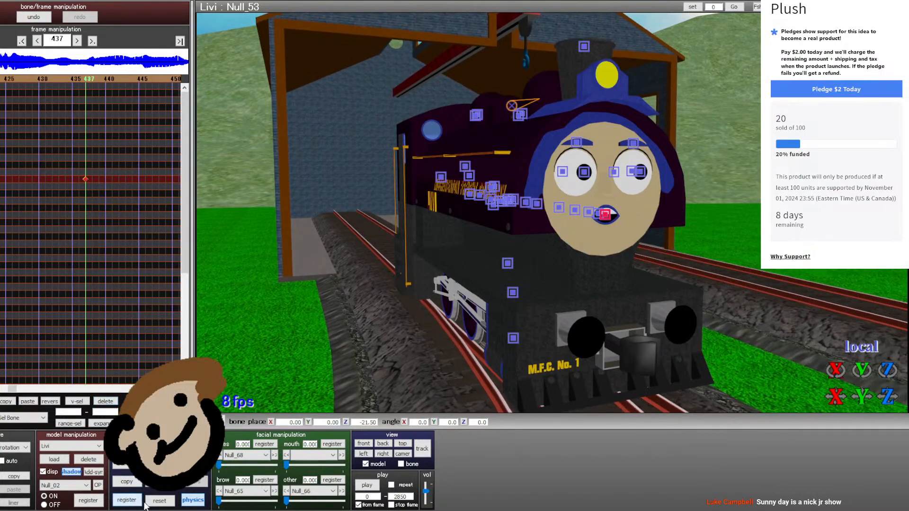
- Register the Null_65 brow morph at 0 on frame 422
{"action": "key", "text": "Left"}
{"action": "key", "text": "Left"}
{"action": "key", "text": "Left"}
{"action": "key", "text": "Left"}
{"action": "key", "text": "Left"}
{"action": "key", "text": "Left"}
{"action": "key", "text": "Left"}
{"action": "key", "text": "Left"}
{"action": "key", "text": "Left"}
{"action": "key", "text": "Left"}
{"action": "key", "text": "Left"}
{"action": "key", "text": "Left"}
{"action": "key", "text": "Left"}
{"action": "key", "text": "Left"}
{"action": "key", "text": "Left"}
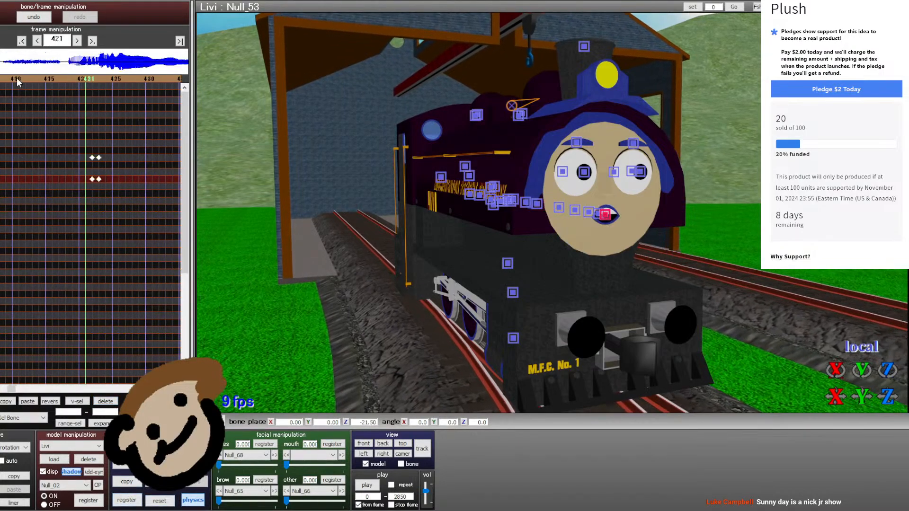
{"action": "left_click", "coordinate": [266, 481]}
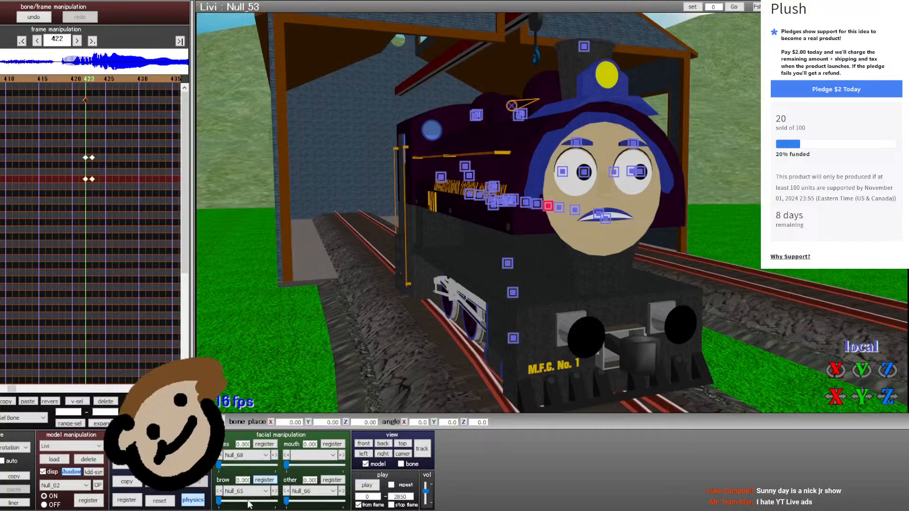
- Set the Null_65 brow morph to 1.000 and register it at frame 424
{"action": "key", "text": "Right"}
{"action": "key", "text": "Right"}
{"action": "left_click_drag", "start_coordinate": [218, 501], "coordinate": [303, 501]}
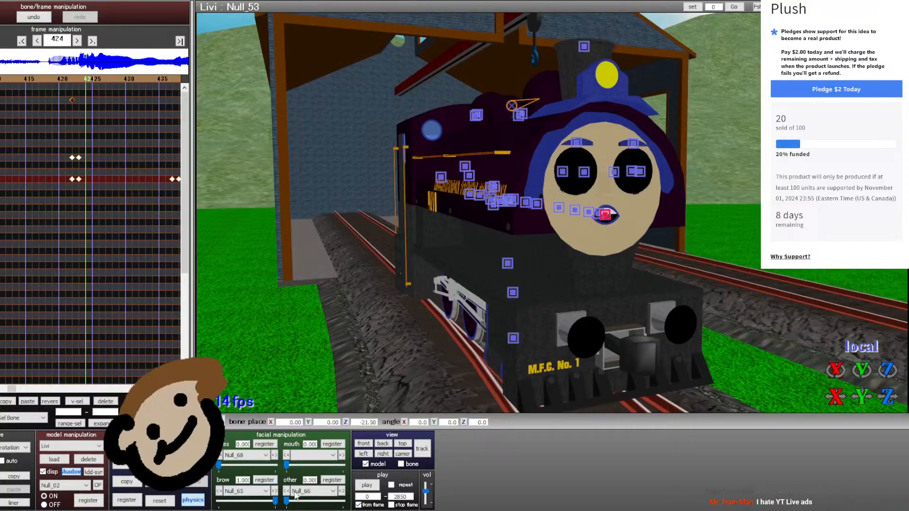
{"action": "left_click", "coordinate": [264, 480]}
- Register the Null_65 brow morph at 1.000 on frame 437 to hold the black eyes
{"action": "key", "text": "Right"}
{"action": "key", "text": "Right"}
{"action": "key", "text": "Right"}
{"action": "key", "text": "Right"}
{"action": "key", "text": "Right"}
{"action": "key", "text": "Right"}
{"action": "key", "text": "Right"}
{"action": "key", "text": "Right"}
{"action": "key", "text": "Right"}
{"action": "key", "text": "Right"}
{"action": "key", "text": "Right"}
{"action": "key", "text": "Right"}
{"action": "key", "text": "Right"}
{"action": "key", "text": "Right"}
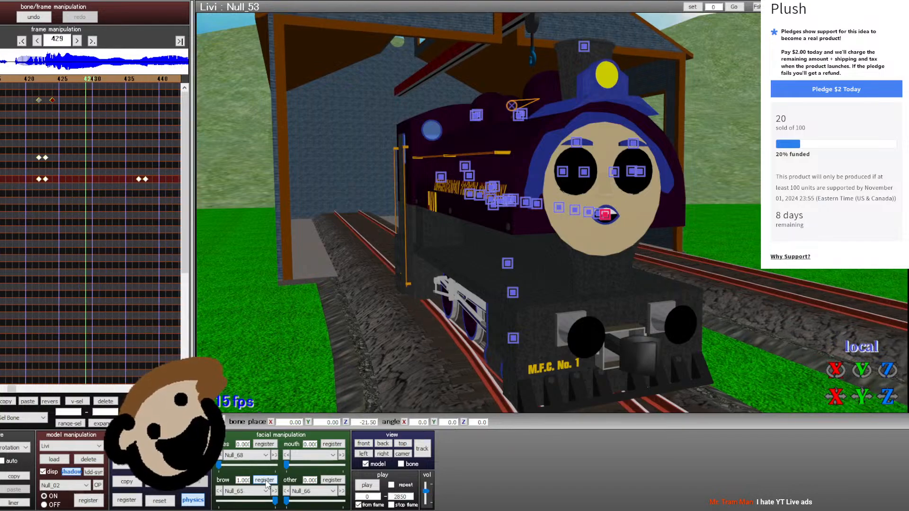
{"action": "key", "text": "Right"}
{"action": "key", "text": "Right"}
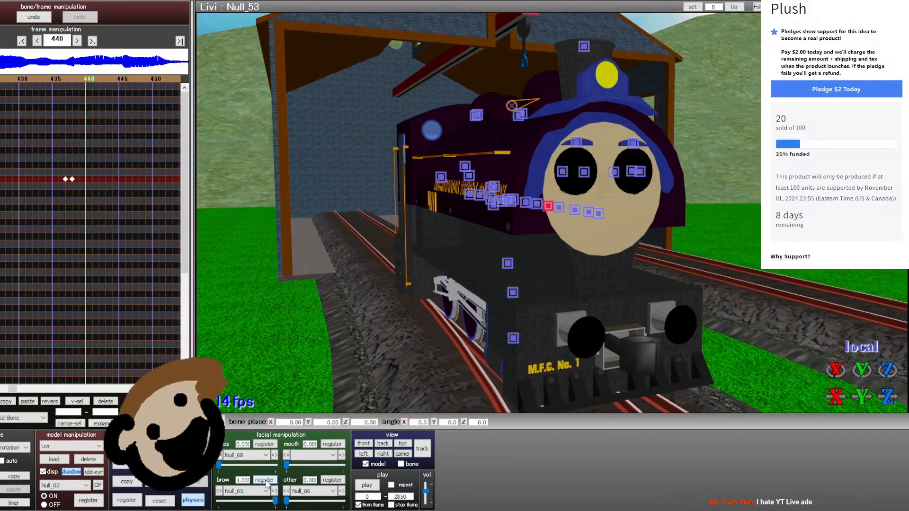
{"action": "key", "text": "Left"}
{"action": "key", "text": "Left"}
{"action": "key", "text": "Left"}
{"action": "key", "text": "Left"}
{"action": "key", "text": "Right"}
{"action": "left_click", "coordinate": [266, 484]}
- Return the Null_65 brow morph to 0 and register it at frame 439
{"action": "key", "text": "Right"}
{"action": "key", "text": "Right"}
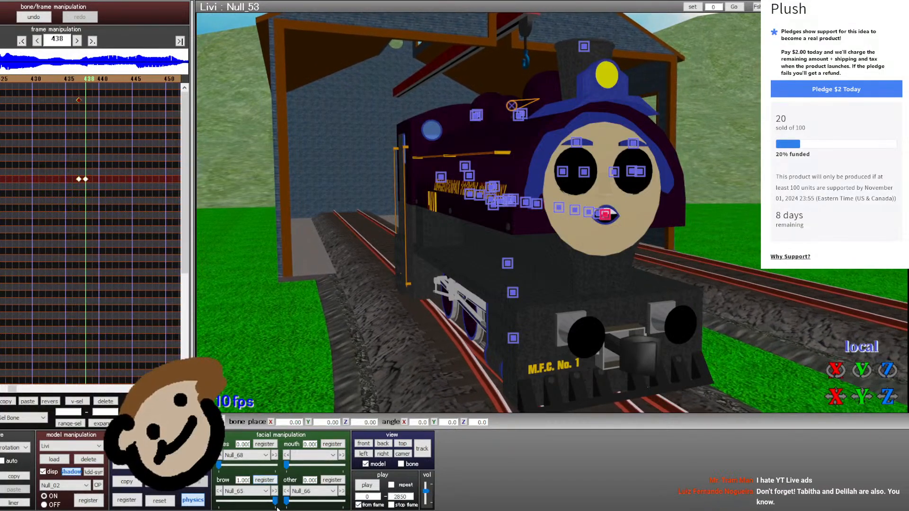
{"action": "left_click_drag", "start_coordinate": [275, 500], "coordinate": [219, 501]}
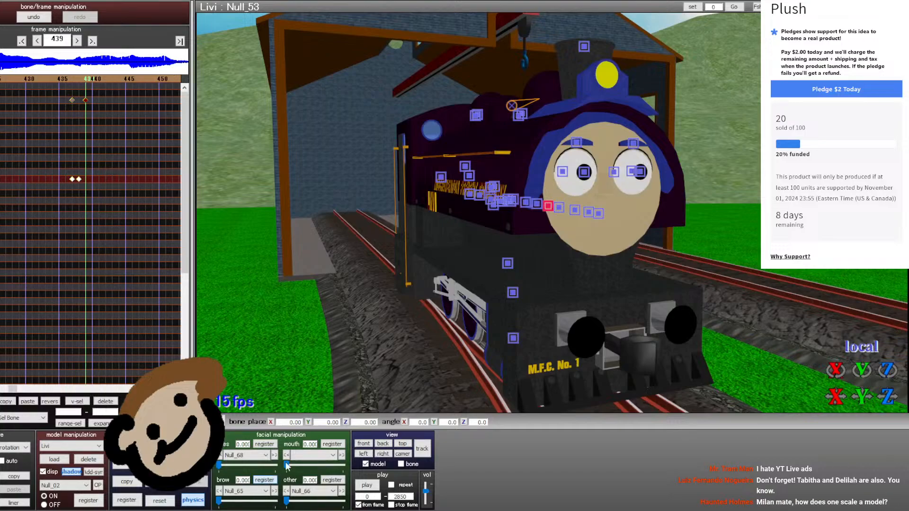
- Examine the eye and mouth transition frame by frame around frame 439, up to frame 442
{"action": "key", "text": "Left"}
{"action": "key", "text": "Left"}
{"action": "key", "text": "Left"}
{"action": "key", "text": "Left"}
{"action": "key", "text": "Left"}
{"action": "key", "text": "Left"}
{"action": "key", "text": "Left"}
{"action": "key", "text": "Right"}
{"action": "key", "text": "Right"}
{"action": "key", "text": "Right"}
{"action": "key", "text": "Right"}
{"action": "key", "text": "Right"}
{"action": "key", "text": "Right"}
{"action": "key", "text": "Right"}
{"action": "key", "text": "Right"}
{"action": "key", "text": "Right"}
{"action": "key", "text": "Right"}
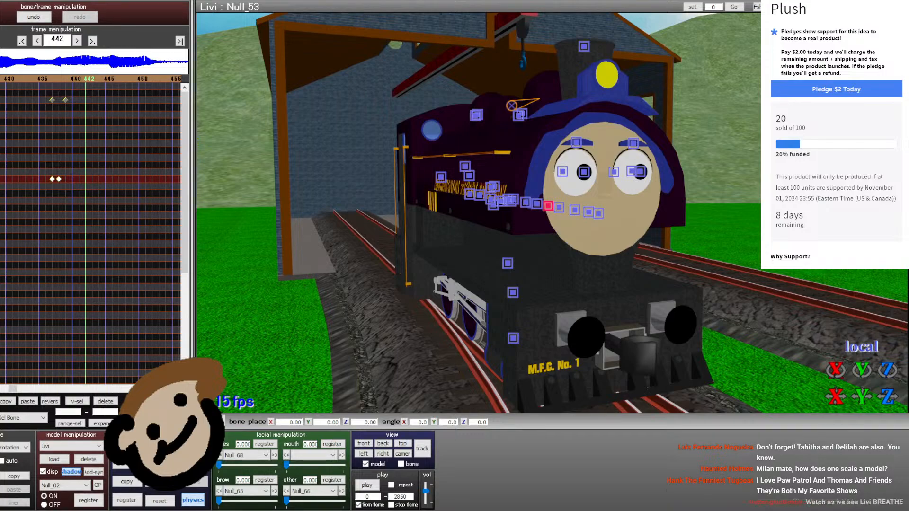
- Copy the four open-mouth keyframes at frames 390, 391, 393 and 394
{"action": "key", "text": "Left"}
{"action": "key", "text": "Left"}
{"action": "key", "text": "Left"}
{"action": "key", "text": "Left"}
{"action": "key", "text": "Left"}
{"action": "key", "text": "Left"}
{"action": "key", "text": "Left"}
{"action": "key", "text": "Left"}
{"action": "key", "text": "Left"}
{"action": "key", "text": "Left"}
{"action": "key", "text": "Left"}
{"action": "key", "text": "Left"}
{"action": "key", "text": "Left"}
{"action": "key", "text": "Left"}
{"action": "key", "text": "Left"}
{"action": "key", "text": "Left"}
{"action": "key", "text": "Left"}
{"action": "key", "text": "Left"}
{"action": "key", "text": "Left"}
{"action": "key", "text": "Left"}
{"action": "key", "text": "Left"}
{"action": "key", "text": "Left"}
{"action": "key", "text": "Left"}
{"action": "key", "text": "Left"}
{"action": "key", "text": "Left"}
{"action": "key", "text": "Left"}
{"action": "key", "text": "Left"}
{"action": "key", "text": "Left"}
{"action": "key", "text": "Left"}
{"action": "key", "text": "Left"}
{"action": "key", "text": "Left"}
{"action": "key", "text": "Left"}
{"action": "key", "text": "Left"}
{"action": "key", "text": "Left"}
{"action": "key", "text": "Left"}
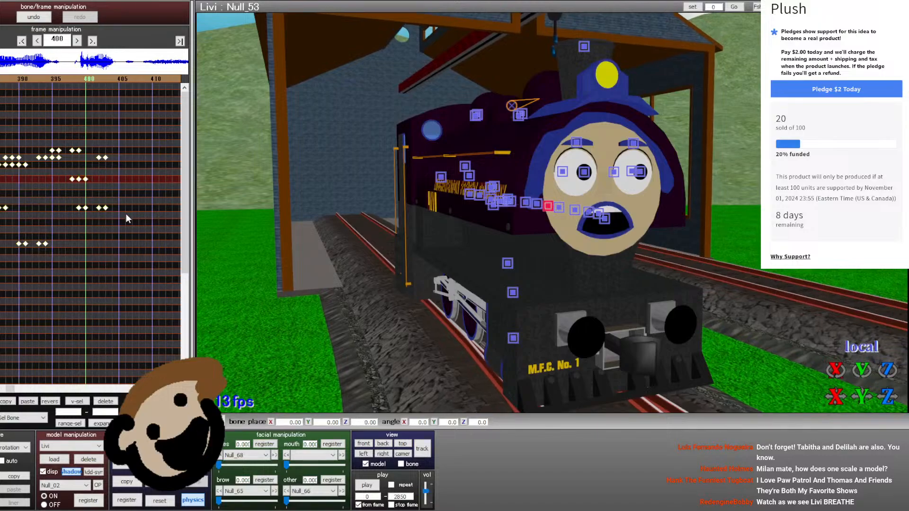
{"action": "key", "text": "Left"}
{"action": "key", "text": "Left"}
{"action": "key", "text": "Left"}
{"action": "key", "text": "Left"}
{"action": "key", "text": "Left"}
{"action": "key", "text": "Left"}
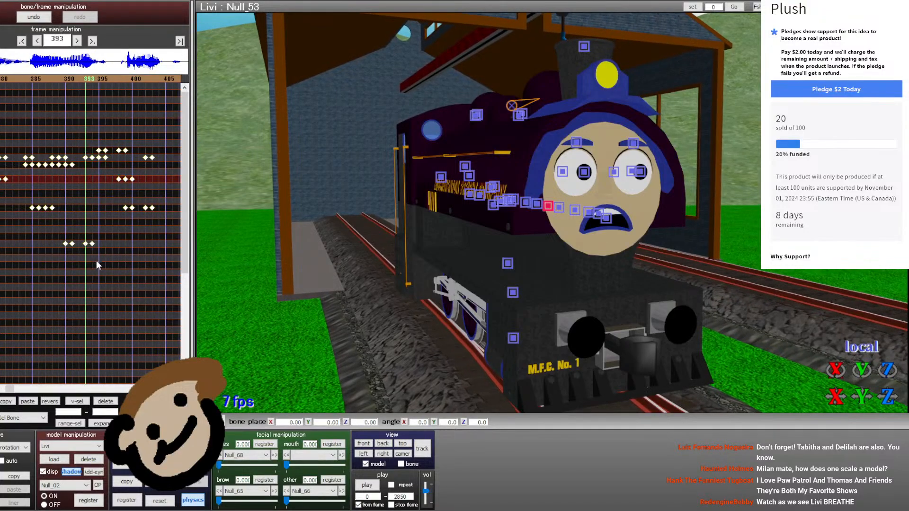
{"action": "left_click_drag", "start_coordinate": [95, 260], "coordinate": [65, 245]}
- Paste the copied open-mouth keyframes at frame 439, where the black eyes end
{"action": "key", "text": "Right"}
{"action": "key", "text": "Right"}
{"action": "key", "text": "Right"}
{"action": "key", "text": "Right"}
{"action": "key", "text": "Right"}
{"action": "key", "text": "Right"}
{"action": "key", "text": "Right"}
{"action": "key", "text": "Right"}
{"action": "key", "text": "Right"}
{"action": "key", "text": "Right"}
{"action": "key", "text": "Right"}
{"action": "key", "text": "Right"}
{"action": "key", "text": "Right"}
{"action": "key", "text": "Right"}
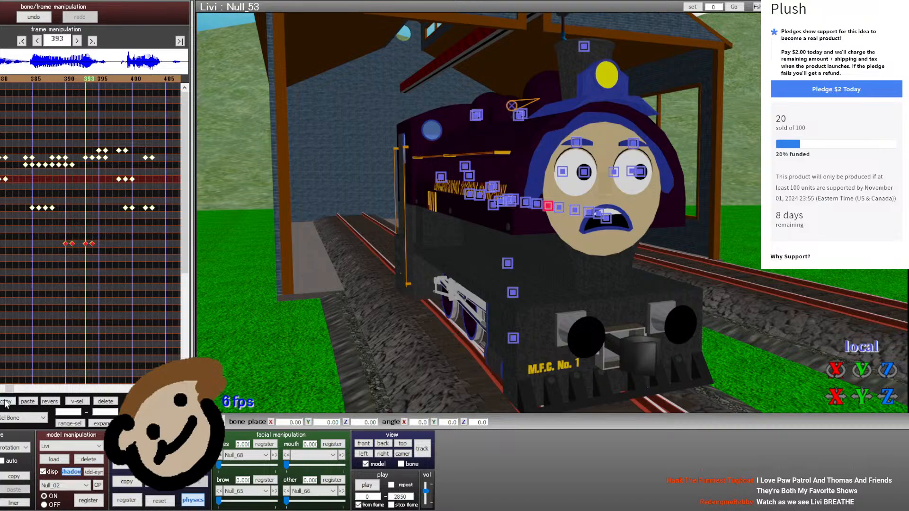
{"action": "key", "text": "Right"}
{"action": "key", "text": "Right"}
{"action": "key", "text": "Right"}
{"action": "key", "text": "Right"}
{"action": "key", "text": "Right"}
{"action": "key", "text": "Right"}
{"action": "key", "text": "Right"}
{"action": "key", "text": "Right"}
{"action": "key", "text": "Right"}
{"action": "key", "text": "Right"}
{"action": "key", "text": "Right"}
{"action": "key", "text": "Right"}
{"action": "key", "text": "Right"}
{"action": "key", "text": "Right"}
{"action": "key", "text": "Right"}
{"action": "key", "text": "Right"}
{"action": "key", "text": "Right"}
{"action": "key", "text": "Right"}
{"action": "key", "text": "Right"}
{"action": "key", "text": "Right"}
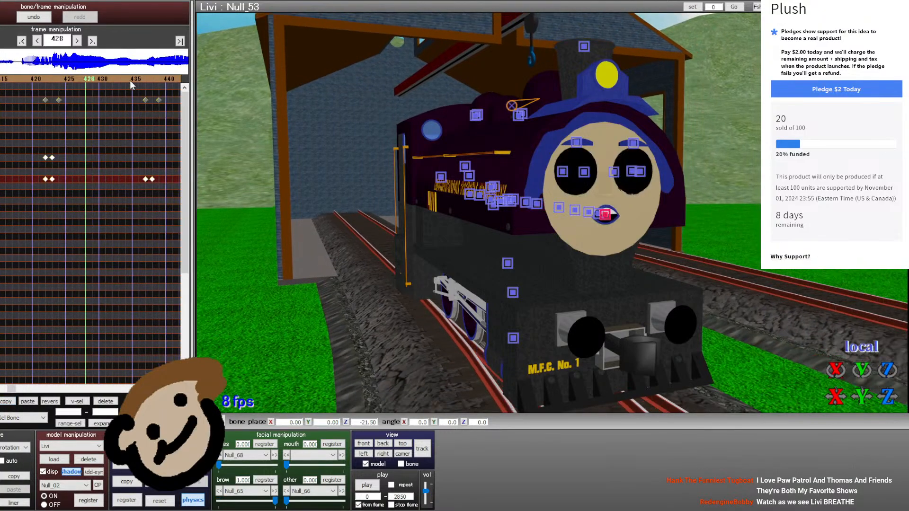
{"action": "left_click", "coordinate": [28, 401]}
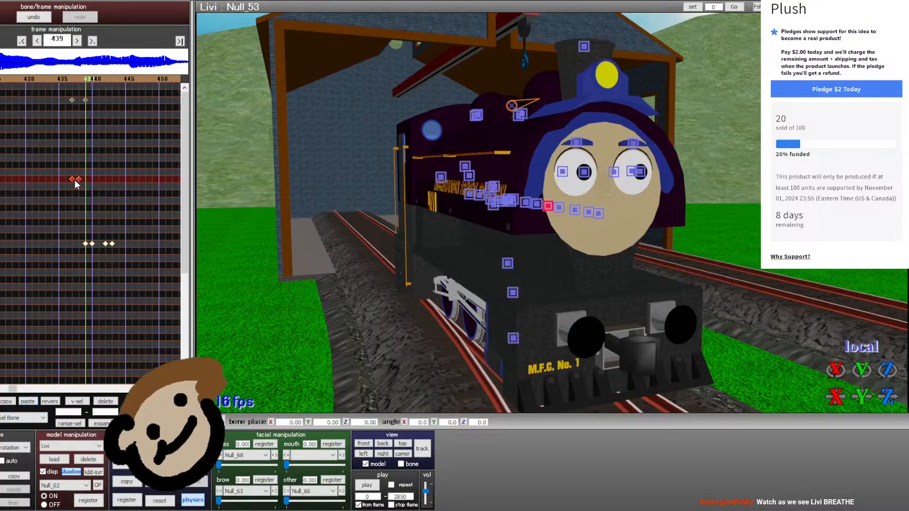
- Move the two selected Null_53 keyframes to frames 439 and 440
{"action": "left_click_drag", "start_coordinate": [75, 179], "coordinate": [88, 180]}
{"action": "key", "text": "Right"}
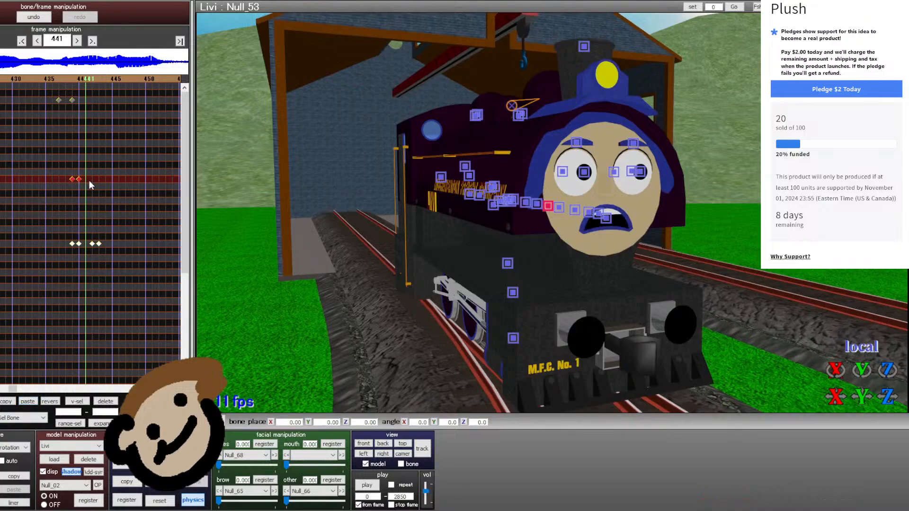
- Copy the four wide-open-mouth keyframes at frames 359 to 362
{"action": "key", "text": "Left"}
{"action": "key", "text": "Left"}
{"action": "key", "text": "Left"}
{"action": "key", "text": "Left"}
{"action": "key", "text": "Left"}
{"action": "key", "text": "Left"}
{"action": "key", "text": "Left"}
{"action": "key", "text": "Left"}
{"action": "key", "text": "Left"}
{"action": "key", "text": "Left"}
{"action": "key", "text": "Left"}
{"action": "key", "text": "Left"}
{"action": "key", "text": "Left"}
{"action": "key", "text": "Left"}
{"action": "key", "text": "Left"}
{"action": "key", "text": "Left"}
{"action": "key", "text": "Left"}
{"action": "key", "text": "Left"}
{"action": "key", "text": "Left"}
{"action": "key", "text": "Left"}
{"action": "key", "text": "Left"}
{"action": "key", "text": "Left"}
{"action": "key", "text": "Left"}
{"action": "key", "text": "Left"}
{"action": "key", "text": "Left"}
{"action": "key", "text": "Left"}
{"action": "key", "text": "Left"}
{"action": "key", "text": "Left"}
{"action": "key", "text": "Left"}
{"action": "key", "text": "Left"}
{"action": "key", "text": "Left"}
{"action": "key", "text": "Left"}
{"action": "key", "text": "Left"}
{"action": "key", "text": "Left"}
{"action": "key", "text": "Left"}
{"action": "key", "text": "Left"}
{"action": "key", "text": "Left"}
{"action": "key", "text": "Left"}
{"action": "key", "text": "Left"}
{"action": "key", "text": "Left"}
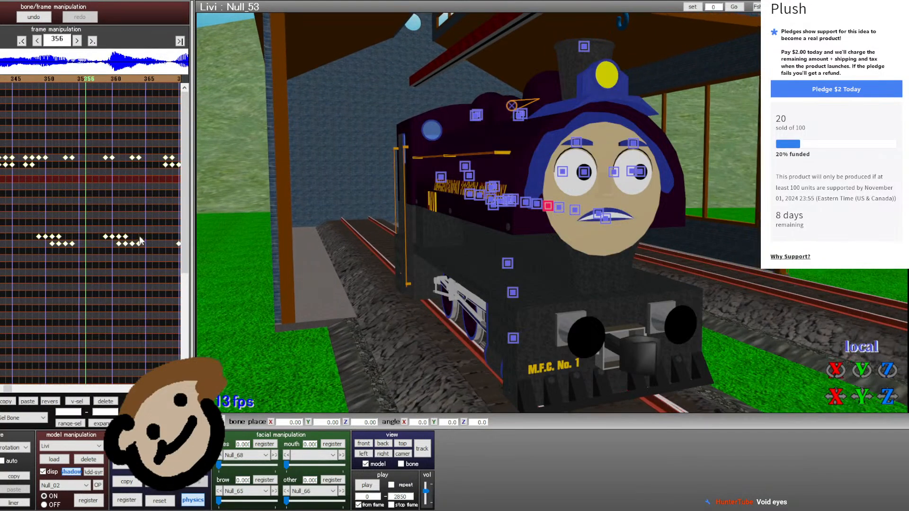
{"action": "key", "text": "Right"}
{"action": "key", "text": "Right"}
{"action": "key", "text": "Right"}
{"action": "key", "text": "Right"}
{"action": "key", "text": "Right"}
{"action": "left_click_drag", "start_coordinate": [115, 237], "coordinate": [79, 235]}
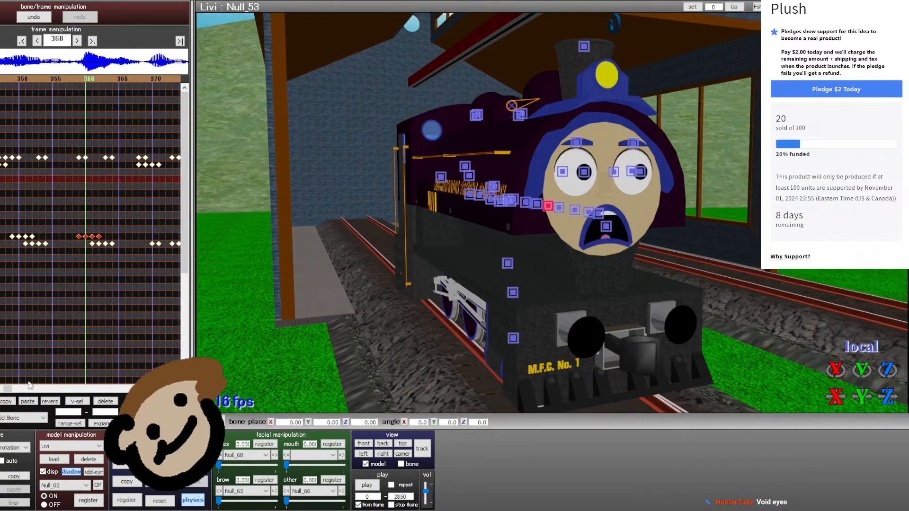
- Examine Livi's mouth shapes frame by frame from frame 360 to about frame 378
{"action": "key", "text": "Right"}
{"action": "key", "text": "Right"}
{"action": "key", "text": "Right"}
{"action": "key", "text": "Right"}
{"action": "key", "text": "Right"}
{"action": "key", "text": "Right"}
{"action": "key", "text": "Right"}
{"action": "key", "text": "Right"}
{"action": "key", "text": "Right"}
{"action": "key", "text": "Right"}
{"action": "key", "text": "Right"}
{"action": "key", "text": "Right"}
{"action": "key", "text": "Right"}
{"action": "key", "text": "Right"}
{"action": "key", "text": "Right"}
{"action": "key", "text": "Right"}
{"action": "key", "text": "Right"}
{"action": "key", "text": "Right"}
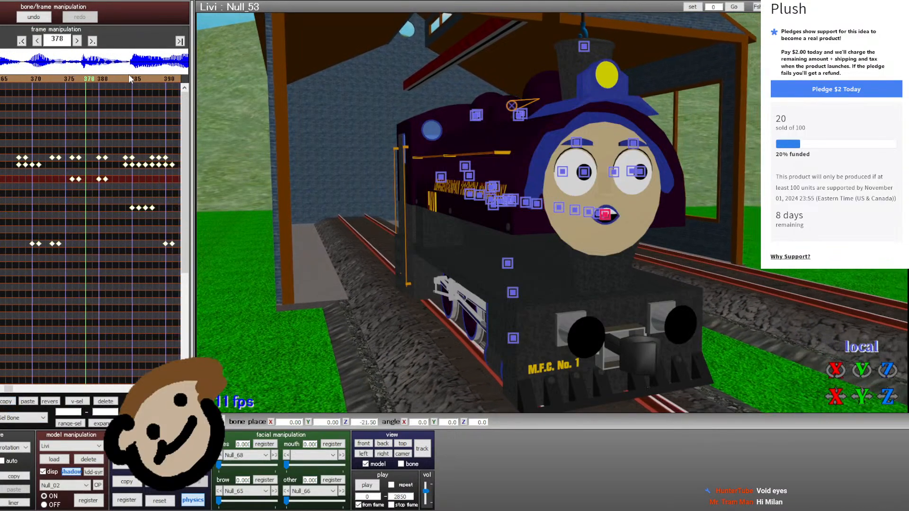
{"action": "key", "text": "Right"}
- Look back through the earlier mouth keyframes from about frame 378 to frame 301 for a reusable mouth shape
{"action": "key", "text": "Left"}
{"action": "key", "text": "Left"}
{"action": "key", "text": "Left"}
{"action": "key", "text": "Left"}
{"action": "key", "text": "Left"}
{"action": "key", "text": "Left"}
{"action": "key", "text": "Left"}
{"action": "key", "text": "Left"}
{"action": "key", "text": "Left"}
{"action": "key", "text": "Left"}
{"action": "key", "text": "Left"}
{"action": "key", "text": "Left"}
{"action": "key", "text": "Left"}
{"action": "key", "text": "Left"}
{"action": "key", "text": "Left"}
{"action": "key", "text": "Left"}
{"action": "key", "text": "Left"}
{"action": "key", "text": "Left"}
{"action": "key", "text": "Left"}
{"action": "key", "text": "Left"}
{"action": "key", "text": "Left"}
{"action": "key", "text": "Left"}
{"action": "key", "text": "Left"}
{"action": "key", "text": "Left"}
{"action": "key", "text": "Left"}
{"action": "key", "text": "Left"}
{"action": "key", "text": "Left"}
{"action": "key", "text": "Left"}
{"action": "key", "text": "Left"}
{"action": "key", "text": "Left"}
{"action": "key", "text": "Left"}
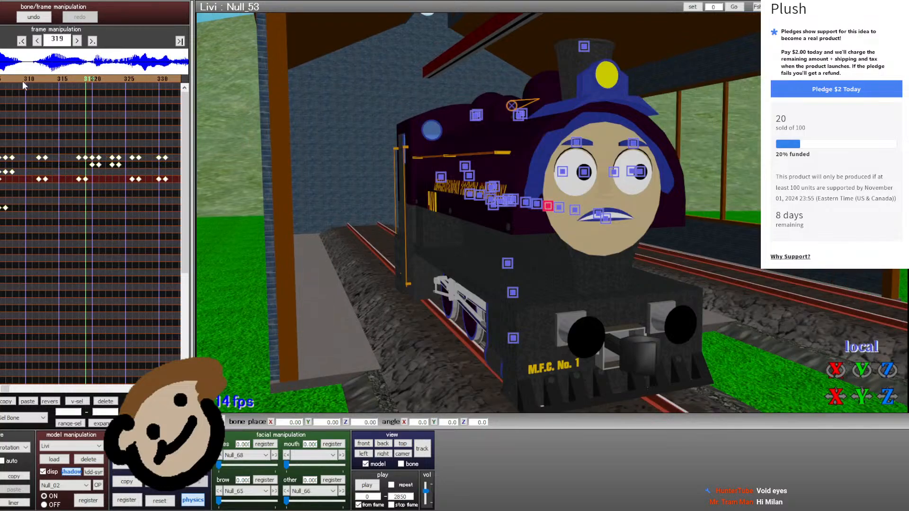
{"action": "key", "text": "Right"}
{"action": "key", "text": "Right"}
{"action": "key", "text": "Right"}
{"action": "key", "text": "Right"}
{"action": "key", "text": "Right"}
{"action": "key", "text": "Right"}
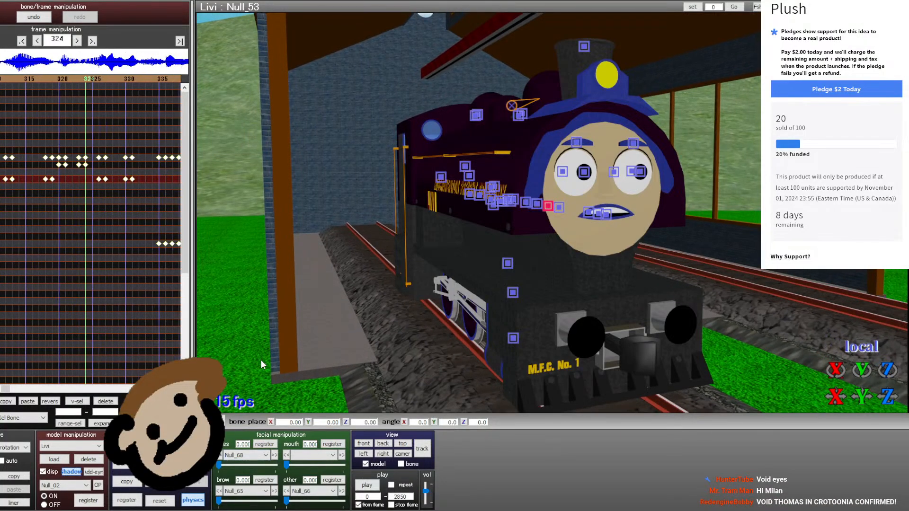
{"action": "key", "text": "Left"}
{"action": "key", "text": "Left"}
{"action": "key", "text": "Left"}
{"action": "key", "text": "Left"}
{"action": "key", "text": "Left"}
{"action": "key", "text": "Left"}
{"action": "key", "text": "Left"}
{"action": "key", "text": "Left"}
{"action": "key", "text": "Left"}
{"action": "key", "text": "Left"}
{"action": "key", "text": "Left"}
{"action": "key", "text": "Left"}
{"action": "key", "text": "Left"}
{"action": "key", "text": "Left"}
{"action": "key", "text": "Left"}
{"action": "key", "text": "Left"}
{"action": "key", "text": "Left"}
{"action": "key", "text": "Left"}
{"action": "key", "text": "Left"}
{"action": "key", "text": "Left"}
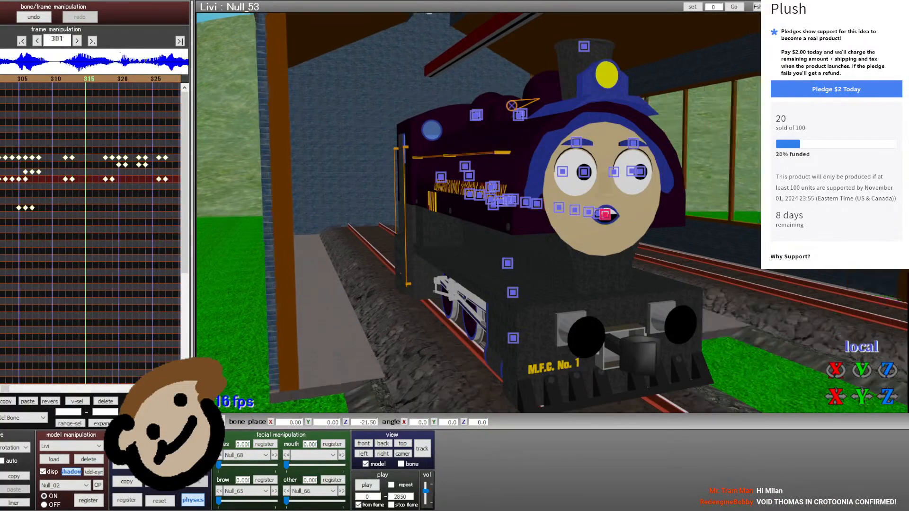
- Examine the open and closed mouth shapes around frames 281 and 282, continuing back to frame 238
{"action": "key", "text": "Right"}
{"action": "key", "text": "Right"}
{"action": "key", "text": "Right"}
{"action": "key", "text": "Right"}
{"action": "key", "text": "Right"}
{"action": "key", "text": "Right"}
{"action": "key", "text": "Right"}
{"action": "key", "text": "Right"}
{"action": "key", "text": "Right"}
{"action": "key", "text": "Right"}
{"action": "key", "text": "Right"}
{"action": "key", "text": "Right"}
{"action": "key", "text": "Right"}
{"action": "key", "text": "Right"}
{"action": "key", "text": "Right"}
{"action": "key", "text": "Right"}
{"action": "key", "text": "Right"}
{"action": "key", "text": "Right"}
{"action": "key", "text": "Right"}
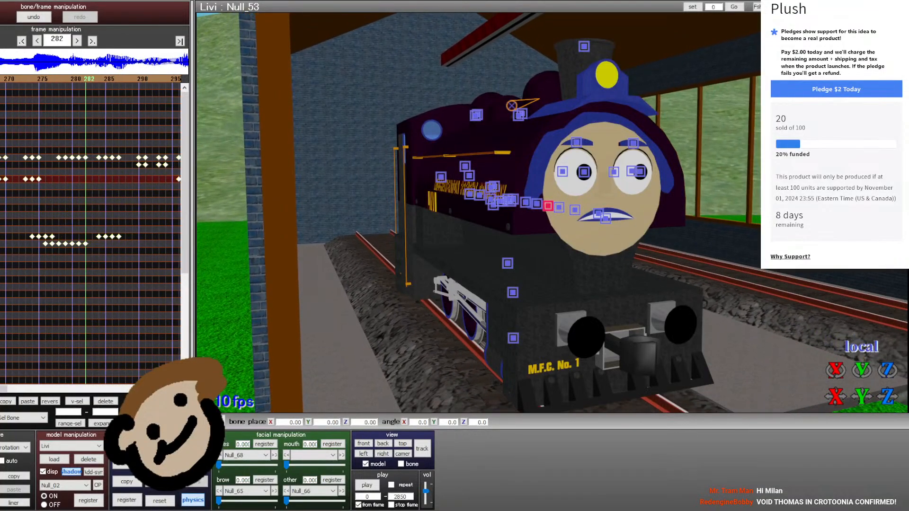
{"action": "key", "text": "Right"}
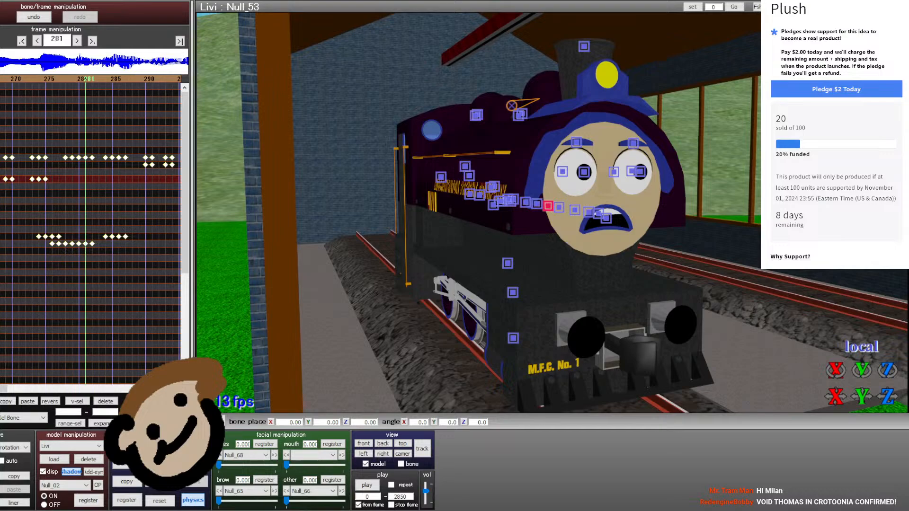
{"action": "key", "text": "Left"}
{"action": "key", "text": "Left"}
{"action": "key", "text": "Left"}
{"action": "key", "text": "Left"}
{"action": "key", "text": "Left"}
{"action": "key", "text": "Left"}
{"action": "key", "text": "Left"}
{"action": "key", "text": "Left"}
{"action": "key", "text": "Left"}
{"action": "key", "text": "Left"}
{"action": "key", "text": "Left"}
{"action": "key", "text": "Left"}
{"action": "key", "text": "Left"}
{"action": "key", "text": "Left"}
{"action": "key", "text": "Left"}
{"action": "key", "text": "Left"}
{"action": "key", "text": "Left"}
{"action": "key", "text": "Left"}
{"action": "key", "text": "Left"}
{"action": "key", "text": "Left"}
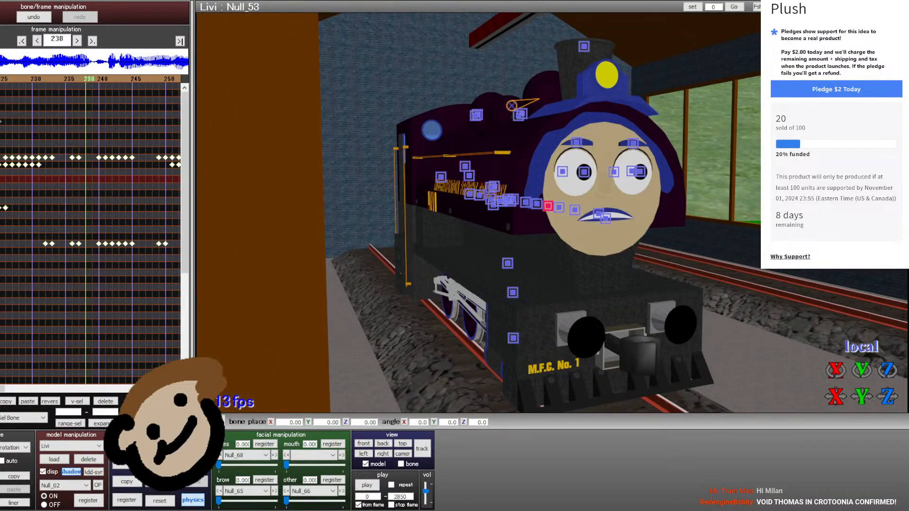
- Review the mouth shapes forward from frame 238 through frame 266 to frames 398 and 399
{"action": "key", "text": "Right"}
{"action": "key", "text": "Right"}
{"action": "key", "text": "Right"}
{"action": "key", "text": "Right"}
{"action": "key", "text": "Right"}
{"action": "key", "text": "Right"}
{"action": "key", "text": "Right"}
{"action": "key", "text": "Right"}
{"action": "key", "text": "Right"}
{"action": "key", "text": "Right"}
{"action": "key", "text": "Right"}
{"action": "key", "text": "Right"}
{"action": "key", "text": "Right"}
{"action": "key", "text": "Right"}
{"action": "key", "text": "Right"}
{"action": "key", "text": "Right"}
{"action": "key", "text": "Right"}
{"action": "key", "text": "Right"}
{"action": "key", "text": "Right"}
{"action": "key", "text": "Right"}
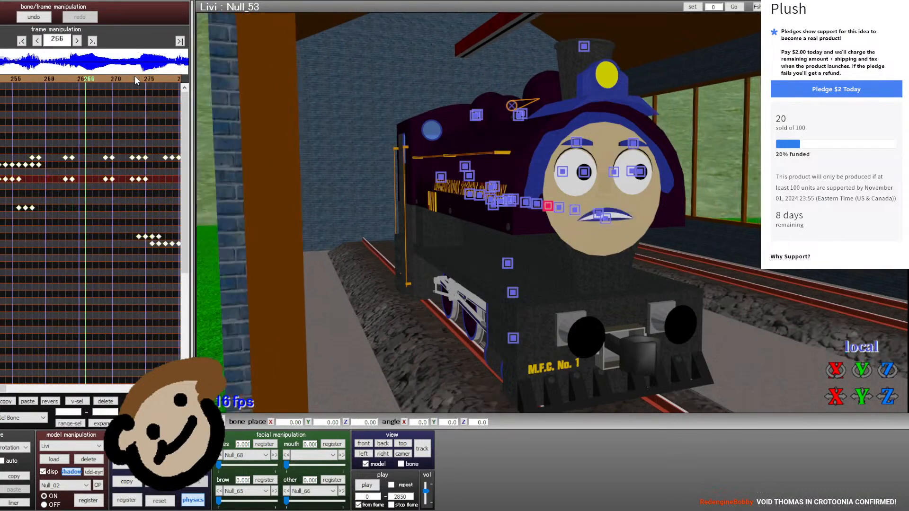
{"action": "key", "text": "Right"}
{"action": "key", "text": "Right"}
{"action": "key", "text": "Right"}
{"action": "key", "text": "Right"}
{"action": "key", "text": "Right"}
{"action": "key", "text": "Right"}
{"action": "key", "text": "Right"}
{"action": "key", "text": "Right"}
{"action": "key", "text": "Right"}
{"action": "key", "text": "Right"}
{"action": "key", "text": "Right"}
{"action": "key", "text": "Right"}
{"action": "key", "text": "Right"}
{"action": "key", "text": "Right"}
{"action": "key", "text": "Right"}
{"action": "key", "text": "Right"}
{"action": "key", "text": "Right"}
{"action": "key", "text": "Right"}
{"action": "key", "text": "Right"}
{"action": "key", "text": "Right"}
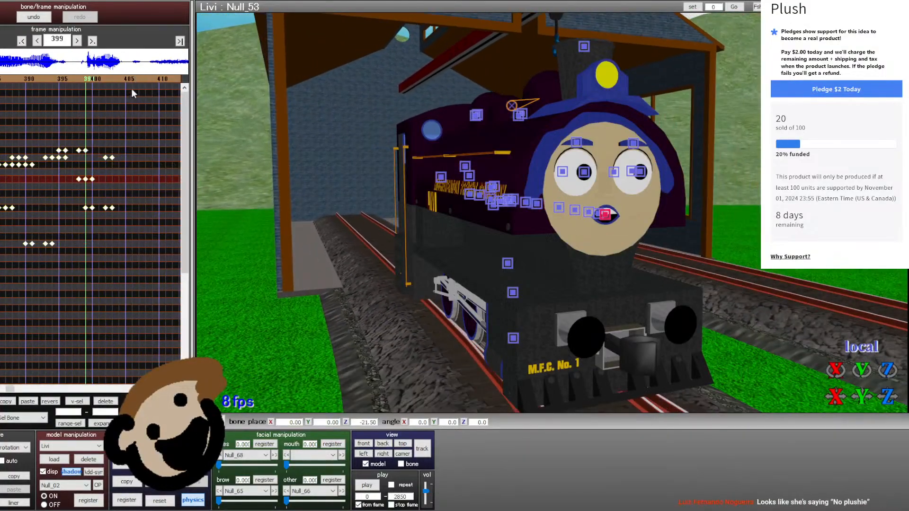
{"action": "key", "text": "Left"}
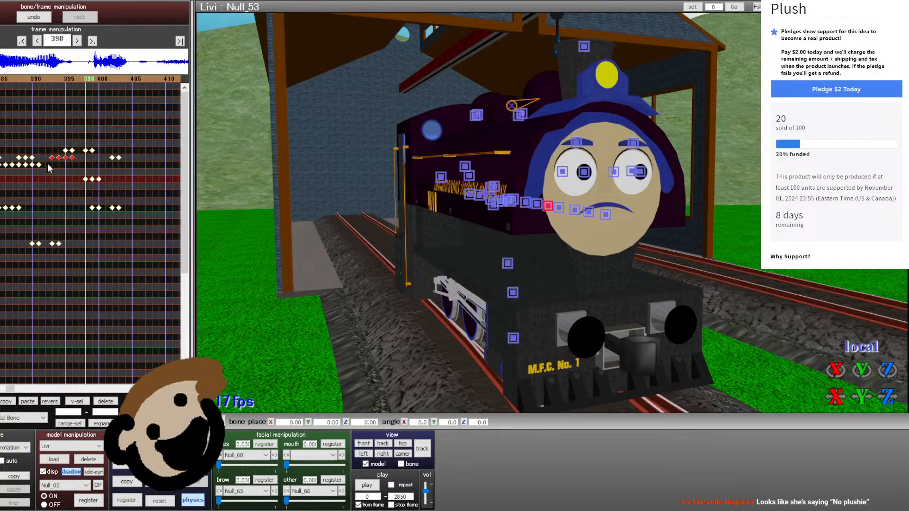
- Paste the four copied mouth keyframes at frame 450
{"action": "key", "text": "Right"}
{"action": "key", "text": "Right"}
{"action": "key", "text": "Right"}
{"action": "key", "text": "Right"}
{"action": "key", "text": "Right"}
{"action": "key", "text": "Right"}
{"action": "key", "text": "Right"}
{"action": "key", "text": "Right"}
{"action": "key", "text": "Right"}
{"action": "key", "text": "Right"}
{"action": "key", "text": "Right"}
{"action": "key", "text": "Right"}
{"action": "key", "text": "Right"}
{"action": "key", "text": "Right"}
{"action": "key", "text": "Right"}
{"action": "key", "text": "Right"}
{"action": "key", "text": "Right"}
{"action": "key", "text": "Right"}
{"action": "key", "text": "Right"}
{"action": "key", "text": "Right"}
{"action": "key", "text": "Right"}
{"action": "key", "text": "Right"}
{"action": "key", "text": "Right"}
{"action": "key", "text": "Right"}
{"action": "key", "text": "Right"}
{"action": "key", "text": "Right"}
{"action": "key", "text": "Right"}
{"action": "key", "text": "Right"}
{"action": "key", "text": "Right"}
{"action": "key", "text": "Right"}
{"action": "key", "text": "Right"}
{"action": "key", "text": "Right"}
{"action": "key", "text": "Right"}
{"action": "key", "text": "Right"}
{"action": "key", "text": "Right"}
{"action": "key", "text": "Right"}
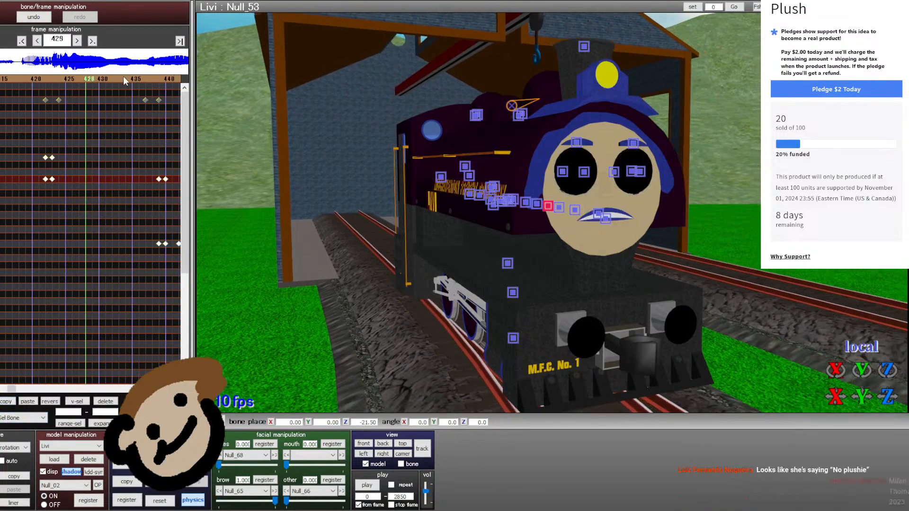
{"action": "key", "text": "Right"}
{"action": "key", "text": "Right"}
{"action": "key", "text": "Right"}
{"action": "key", "text": "Right"}
{"action": "key", "text": "Right"}
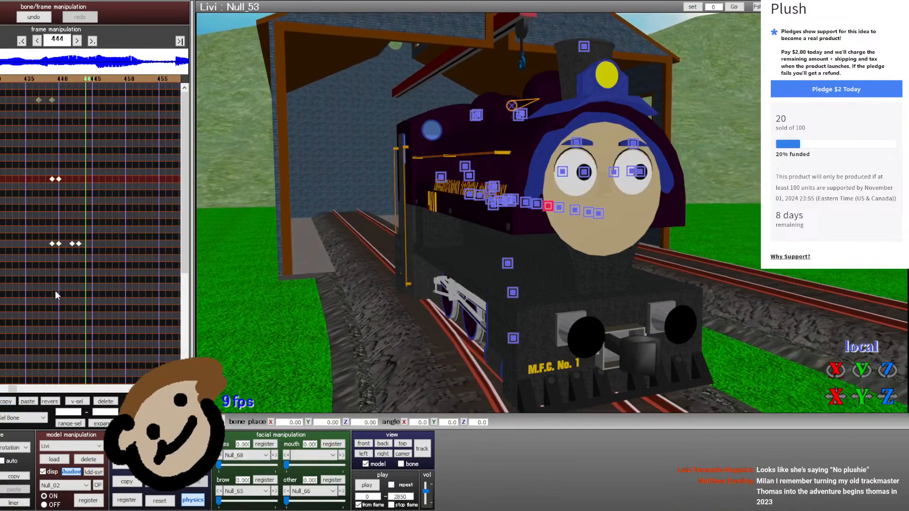
{"action": "key", "text": "Right"}
{"action": "key", "text": "Right"}
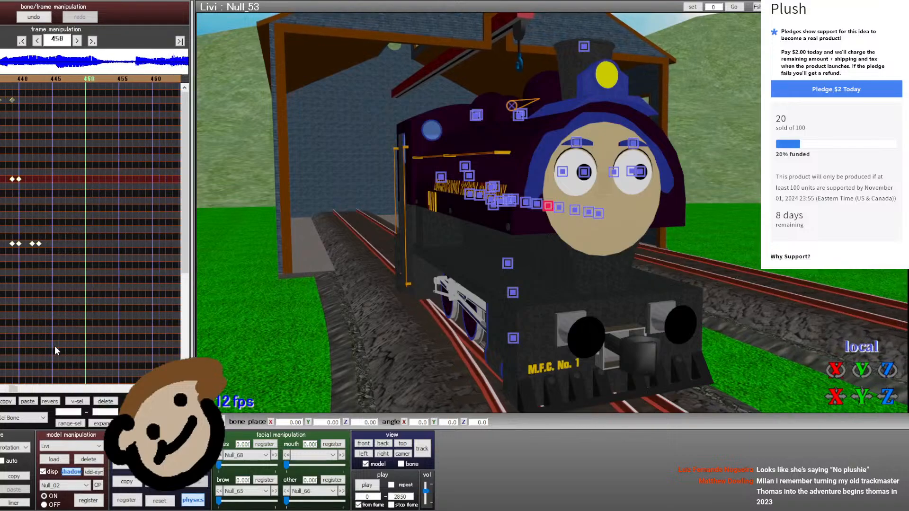
{"action": "left_click", "coordinate": [28, 403]}
{"action": "key", "text": "Right"}
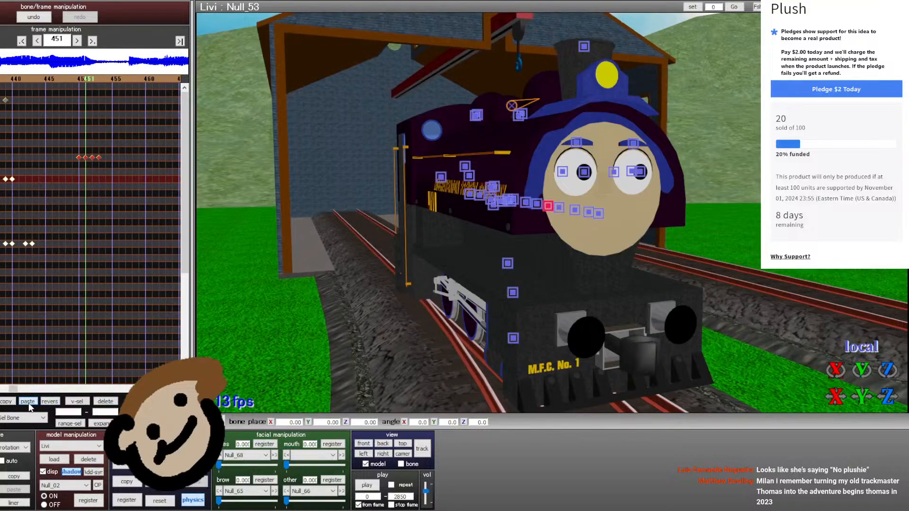
- Move the lower mouth row's keyframe pair from frames 442 and 443 to frames 450 and 451
{"action": "left_click_drag", "start_coordinate": [26, 245], "coordinate": [81, 247]}
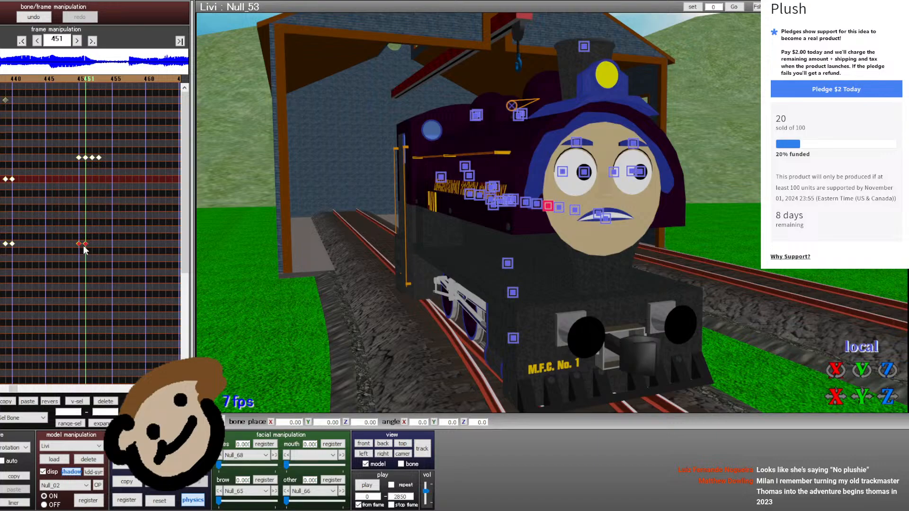
{"action": "key", "text": "Right"}
{"action": "key", "text": "Right"}
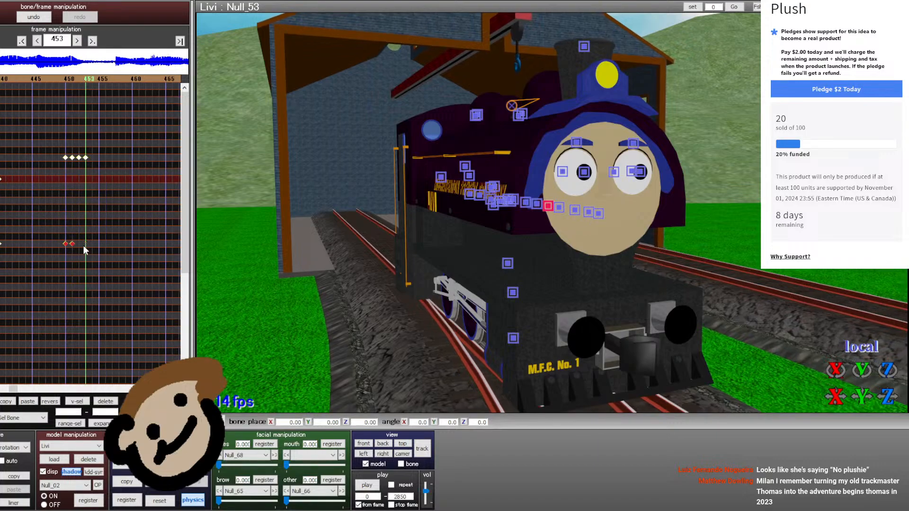
- Move the last two of the pasted mouth keyframes to frames 457 and 458
{"action": "key", "text": "Right"}
{"action": "key", "text": "Right"}
{"action": "key", "text": "Right"}
{"action": "key", "text": "Right"}
{"action": "mouse_move", "coordinate": [77, 154]}
{"action": "left_mouse_down"}
{"action": "mouse_move", "coordinate": [56, 160]}
{"action": "mouse_move", "coordinate": [87, 160]}
{"action": "left_mouse_up"}
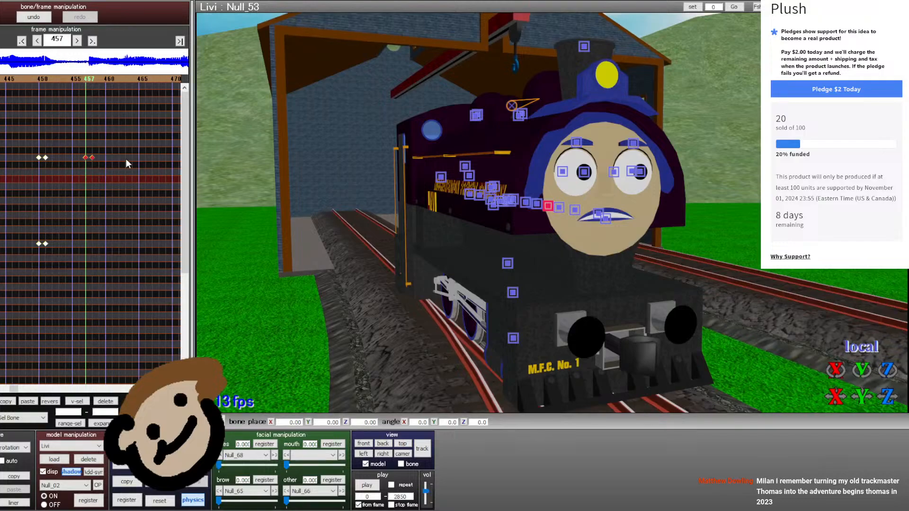
- Play the animation from frame 438 to check the mouth movement against the audio
{"action": "key", "text": "Left"}
{"action": "key", "text": "Left"}
{"action": "key", "text": "Left"}
{"action": "key", "text": "Left"}
{"action": "key", "text": "Left"}
{"action": "key", "text": "Left"}
{"action": "key", "text": "Left"}
{"action": "key", "text": "Left"}
{"action": "key", "text": "Left"}
{"action": "key", "text": "Left"}
{"action": "key", "text": "Left"}
{"action": "key", "text": "Left"}
{"action": "key", "text": "Left"}
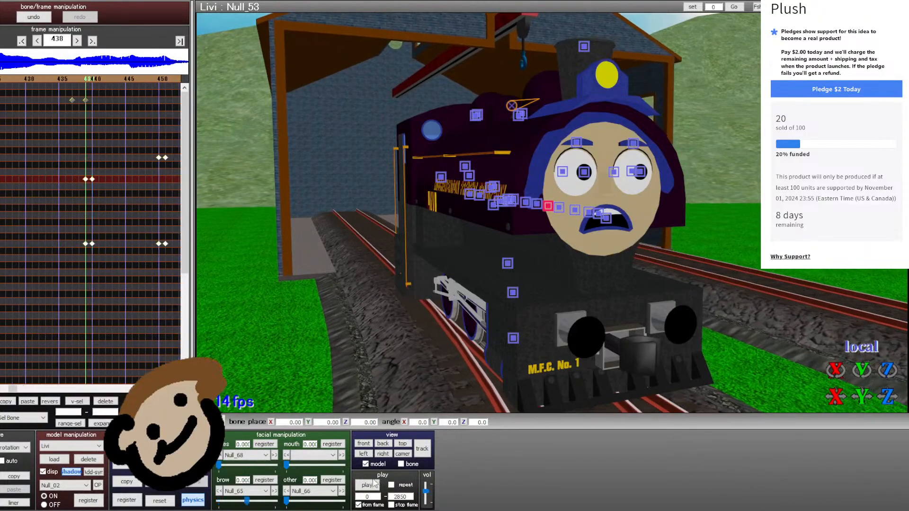
{"action": "left_click", "coordinate": [368, 485]}
{"action": "left_click", "coordinate": [369, 485]}
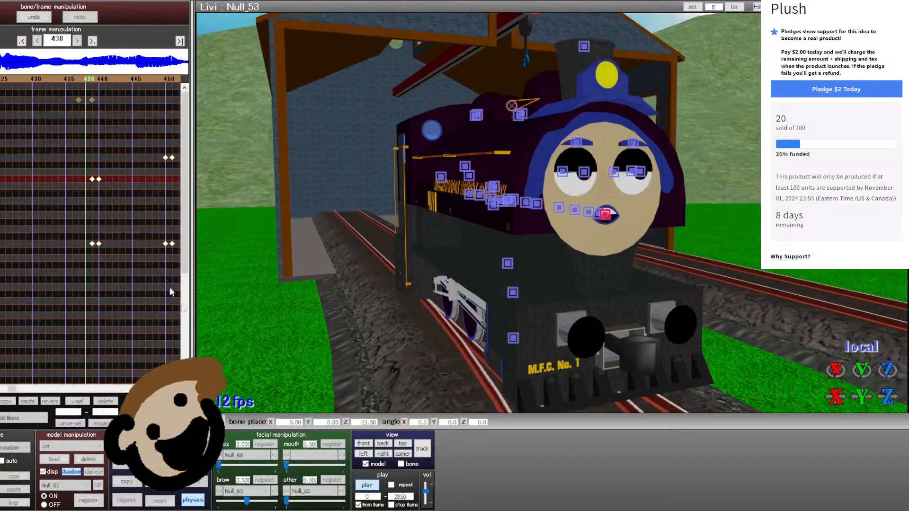
- Copy the mouth keyframes between frames 439 and 451 and paste them at frame 462
{"action": "left_click_drag", "start_coordinate": [127, 257], "coordinate": [28, 143]}
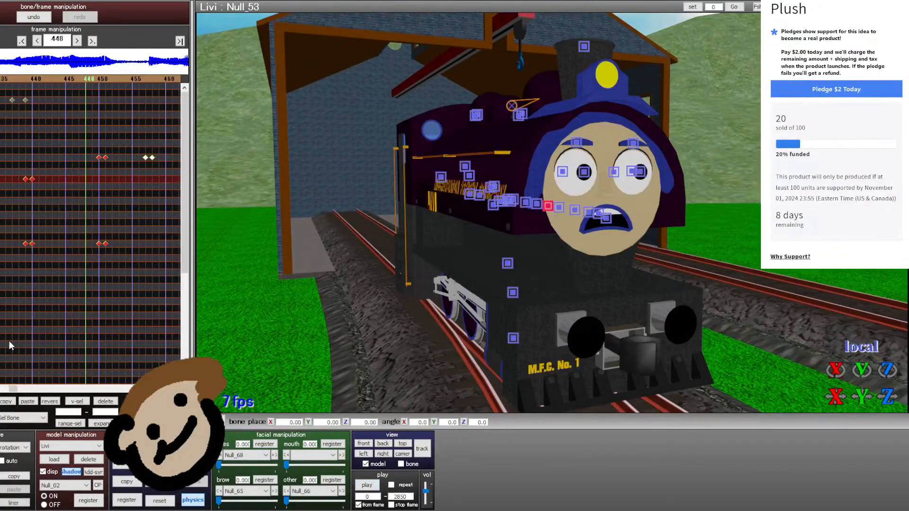
{"action": "left_click", "coordinate": [6, 401]}
{"action": "key", "text": "Right"}
{"action": "key", "text": "Right"}
{"action": "key", "text": "Right"}
{"action": "key", "text": "Right"}
{"action": "key", "text": "Right"}
{"action": "key", "text": "Right"}
{"action": "key", "text": "Right"}
{"action": "key", "text": "Right"}
{"action": "key", "text": "Right"}
{"action": "key", "text": "Right"}
{"action": "key", "text": "Right"}
{"action": "key", "text": "Right"}
{"action": "key", "text": "Right"}
{"action": "key", "text": "Right"}
{"action": "key", "text": "Right"}
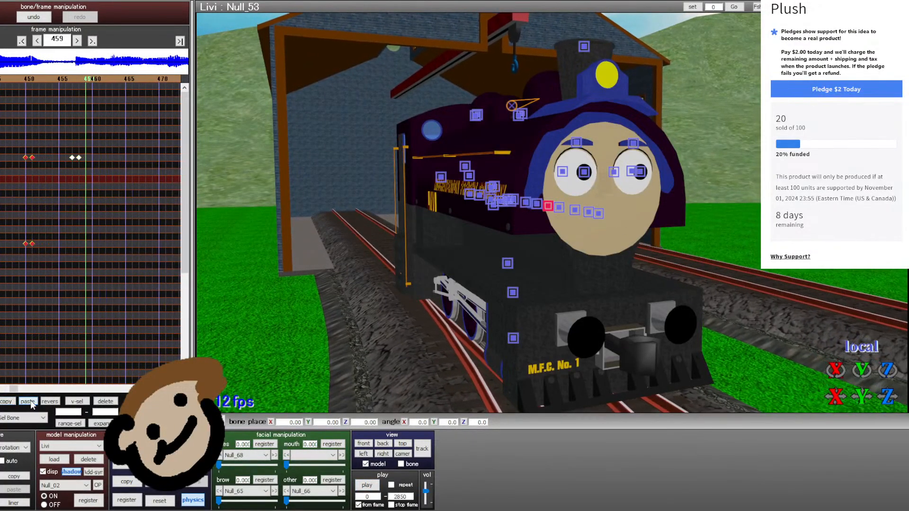
{"action": "left_click", "coordinate": [29, 402]}
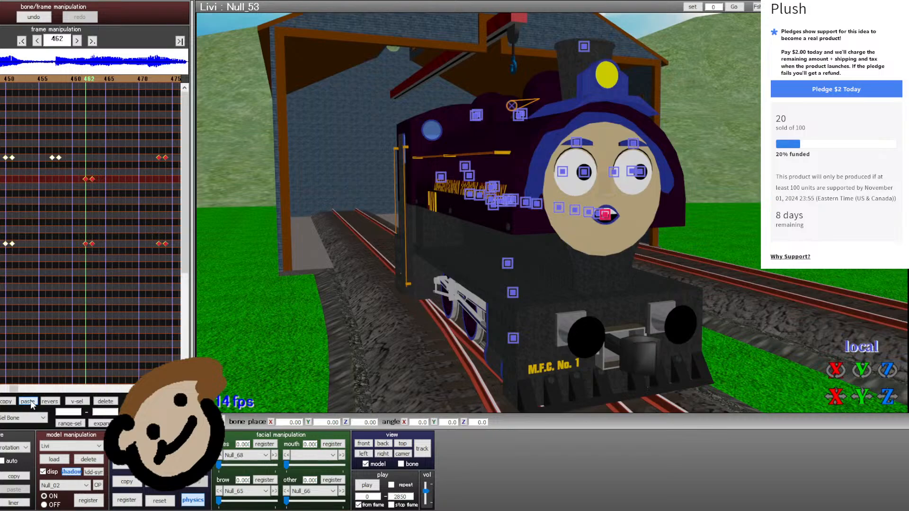
- Try pasting the upper mouth row's pair from frames 450 and 451 at frame 462, and delete the copies
{"action": "left_click_drag", "start_coordinate": [22, 165], "coordinate": [1, 152]}
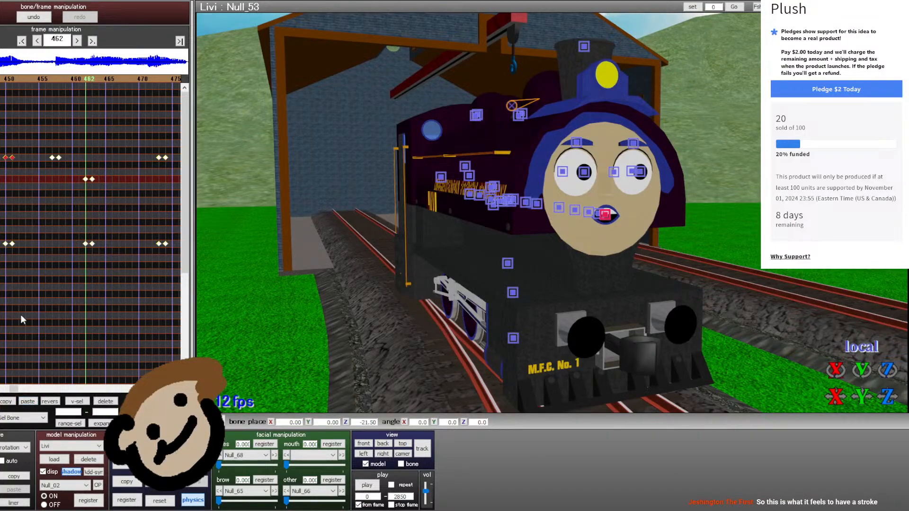
{"action": "left_click", "coordinate": [12, 402]}
{"action": "left_click", "coordinate": [24, 402]}
{"action": "key", "text": "Right"}
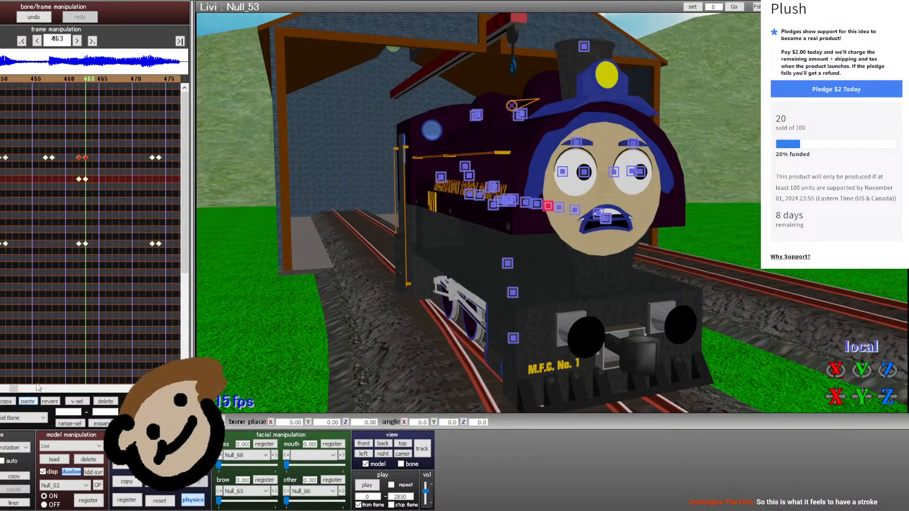
{"action": "left_click", "coordinate": [105, 402]}
- Delete the Null_53 keyframes at frames 462 and 463
{"action": "key", "text": "Left"}
{"action": "key", "text": "Left"}
{"action": "key", "text": "Left"}
{"action": "key", "text": "Right"}
{"action": "key", "text": "Right"}
{"action": "key", "text": "Right"}
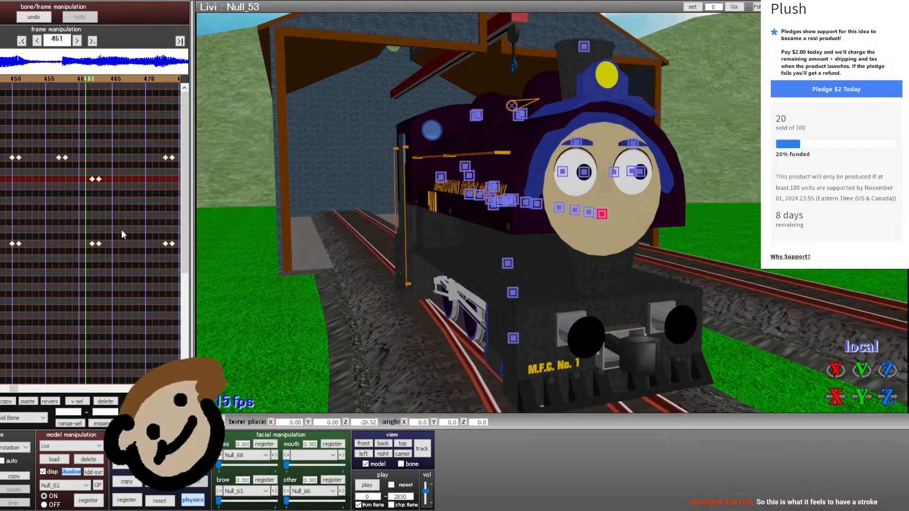
{"action": "left_click_drag", "start_coordinate": [97, 194], "coordinate": [136, 269]}
{"action": "left_click", "coordinate": [102, 399]}
- Move the final pairs of mouth keyframes in both mouth rows earlier, to frames 467 and 468
{"action": "key", "text": "Right"}
{"action": "key", "text": "Right"}
{"action": "key", "text": "Right"}
{"action": "key", "text": "Right"}
{"action": "left_click_drag", "start_coordinate": [125, 161], "coordinate": [92, 161]}
{"action": "key", "text": "Right"}
{"action": "key", "text": "Right"}
{"action": "key", "text": "Right"}
{"action": "key", "text": "Right"}
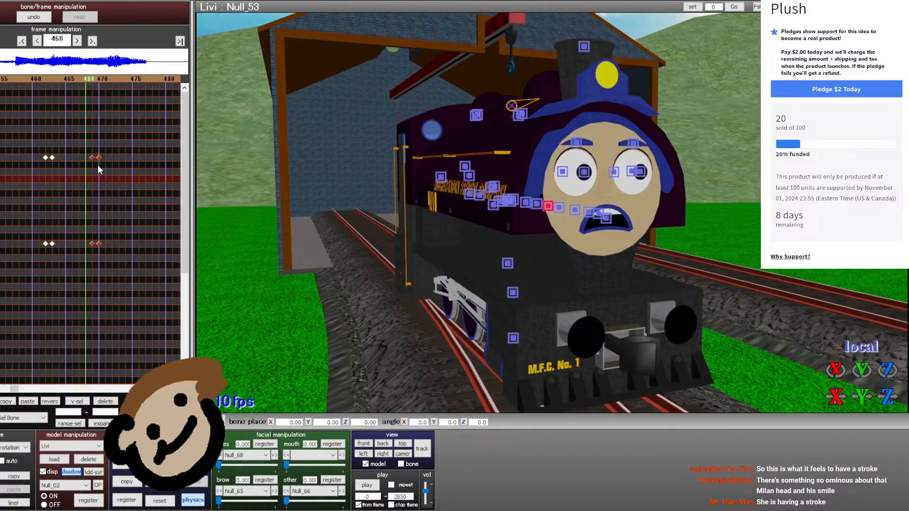
{"action": "key", "text": "Left"}
{"action": "key", "text": "Left"}
{"action": "key", "text": "Left"}
{"action": "key", "text": "Left"}
{"action": "key", "text": "Left"}
{"action": "key", "text": "Left"}
{"action": "key", "text": "Left"}
{"action": "key", "text": "Left"}
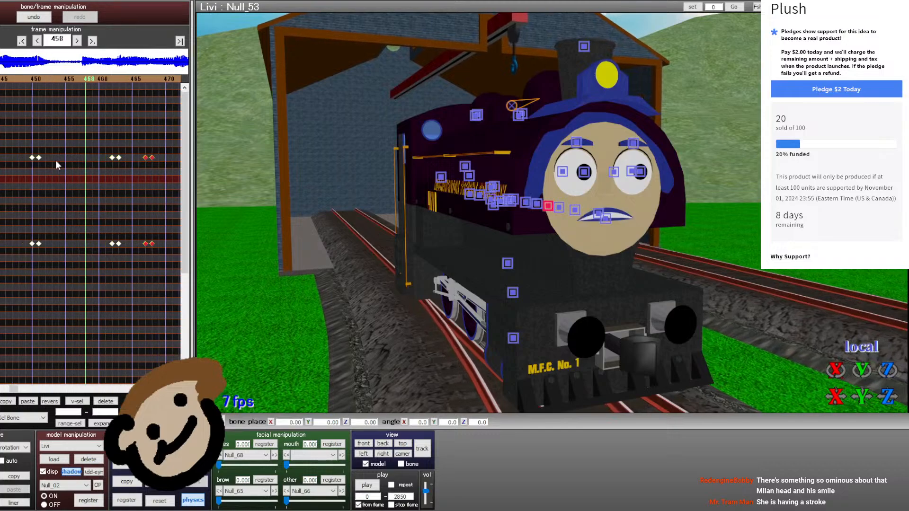
- Try to shift all mouth keyframes between frames 462 and 468 earlier so that they start at frame 458
{"action": "key", "text": "Left"}
{"action": "key", "text": "Left"}
{"action": "key", "text": "Left"}
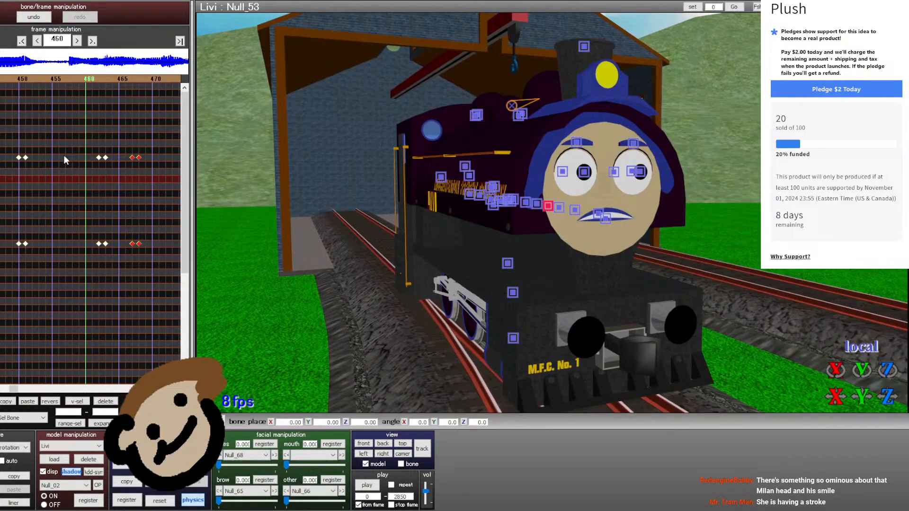
{"action": "left_click", "coordinate": [83, 136]}
{"action": "left_click_drag", "start_coordinate": [98, 135], "coordinate": [169, 252]}
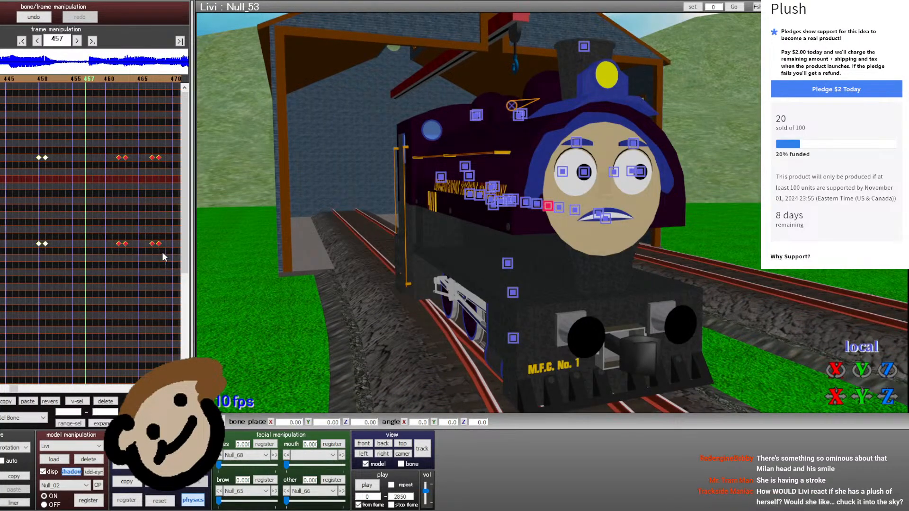
{"action": "left_click_drag", "start_coordinate": [112, 158], "coordinate": [85, 162]}
{"action": "key", "text": "Right"}
{"action": "key", "text": "Right"}
{"action": "key", "text": "Right"}
{"action": "key", "text": "Right"}
{"action": "key", "text": "Right"}
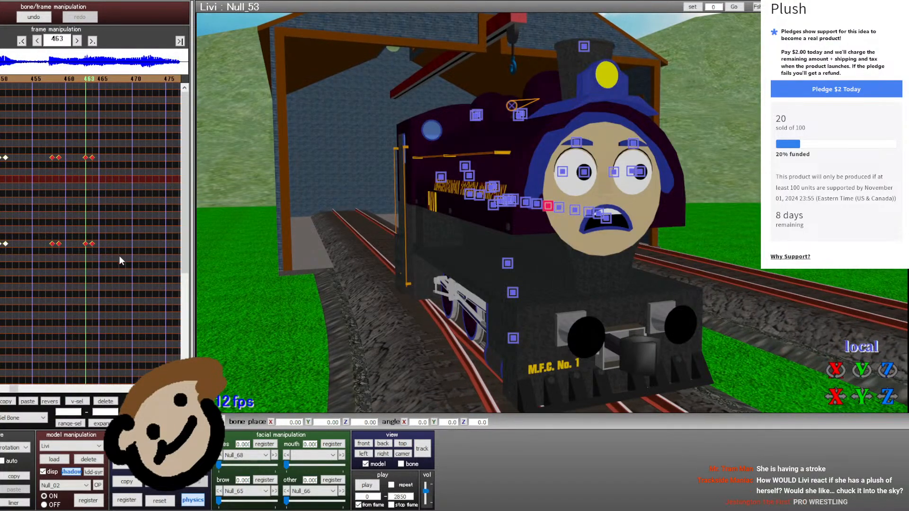
- Undo the group shift and move only the upper mouth row's pair at frame 462 to frames 458 and 459
{"action": "left_click", "coordinate": [34, 21]}
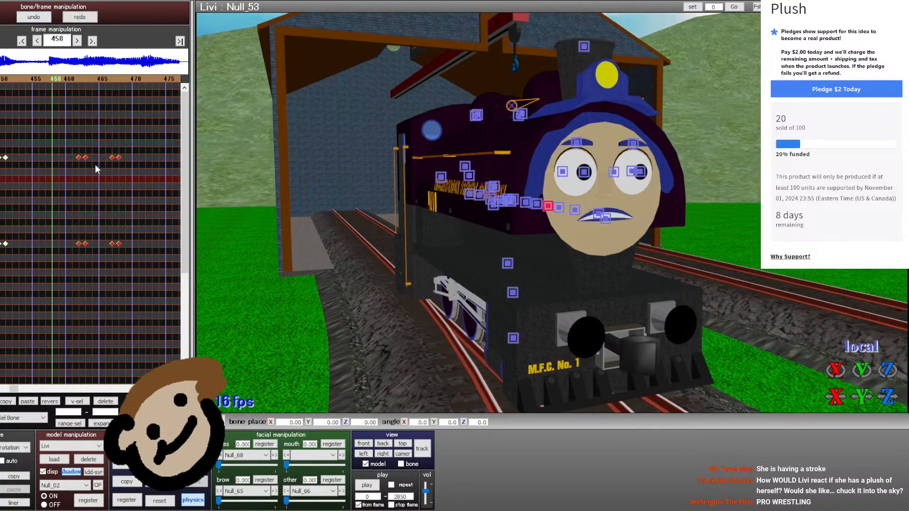
{"action": "left_click_drag", "start_coordinate": [78, 157], "coordinate": [50, 161]}
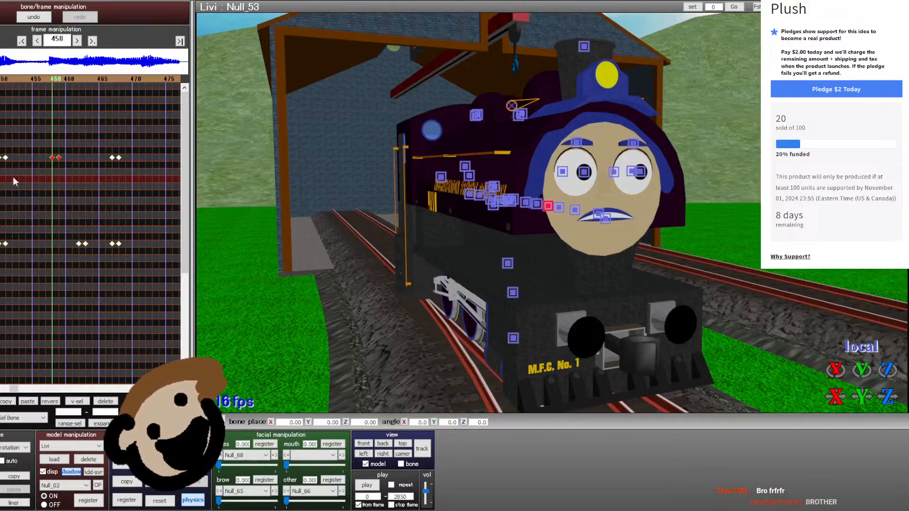
- Try reusing the open-mouth keyframes from frames 399 to 403 by pasting them at frame 458, and delete the pasted copies
{"action": "left_click", "coordinate": [18, 95]}
{"action": "left_click", "coordinate": [19, 95]}
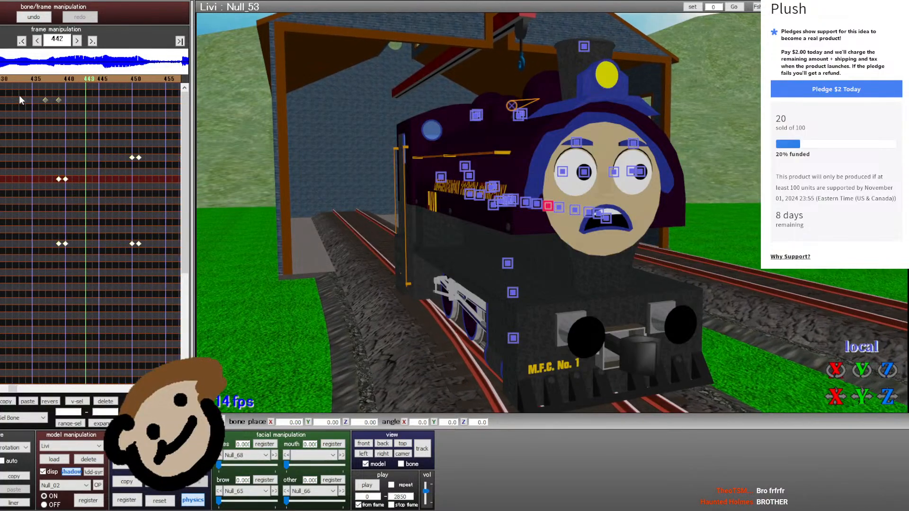
{"action": "left_click", "coordinate": [28, 79]}
{"action": "left_click", "coordinate": [29, 78]}
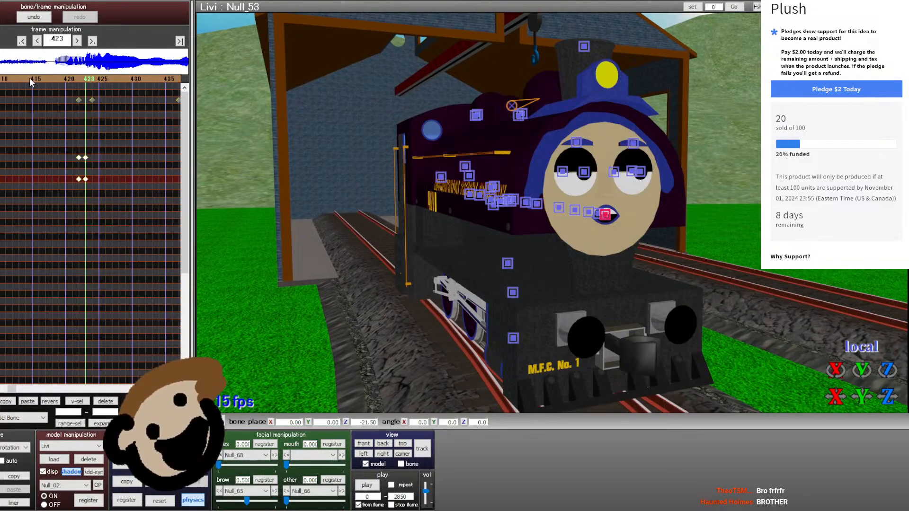
{"action": "left_click", "coordinate": [29, 78]}
{"action": "left_click", "coordinate": [27, 78]}
{"action": "left_click", "coordinate": [27, 78]}
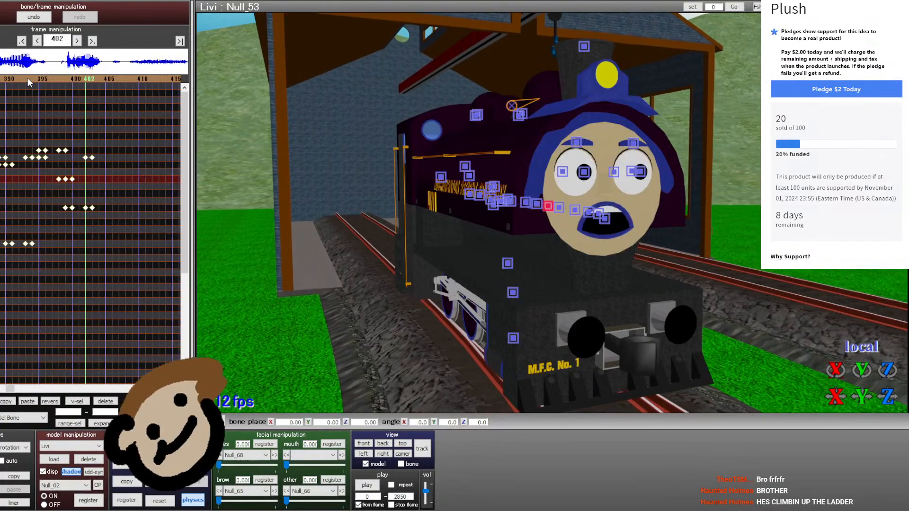
{"action": "key", "text": "Left"}
{"action": "left_click_drag", "start_coordinate": [52, 79], "coordinate": [84, 79]}
{"action": "key", "text": "Right"}
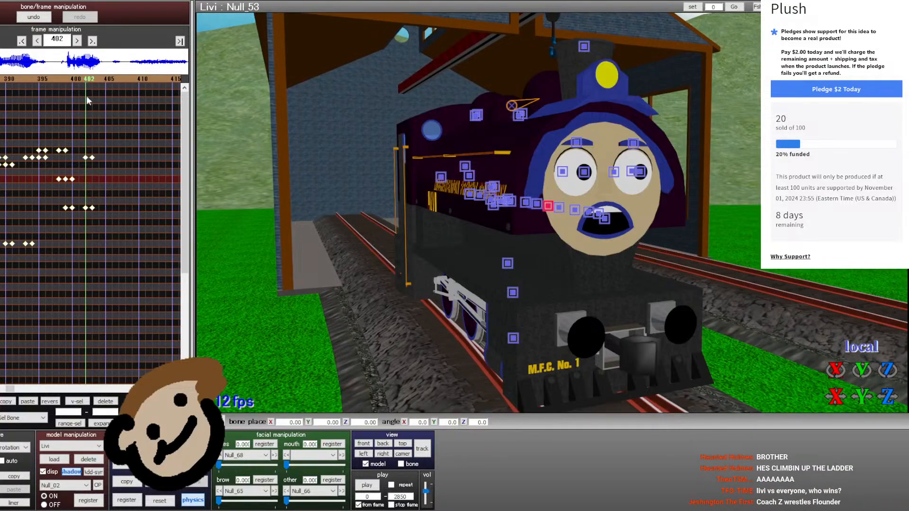
{"action": "left_click_drag", "start_coordinate": [65, 219], "coordinate": [63, 204]}
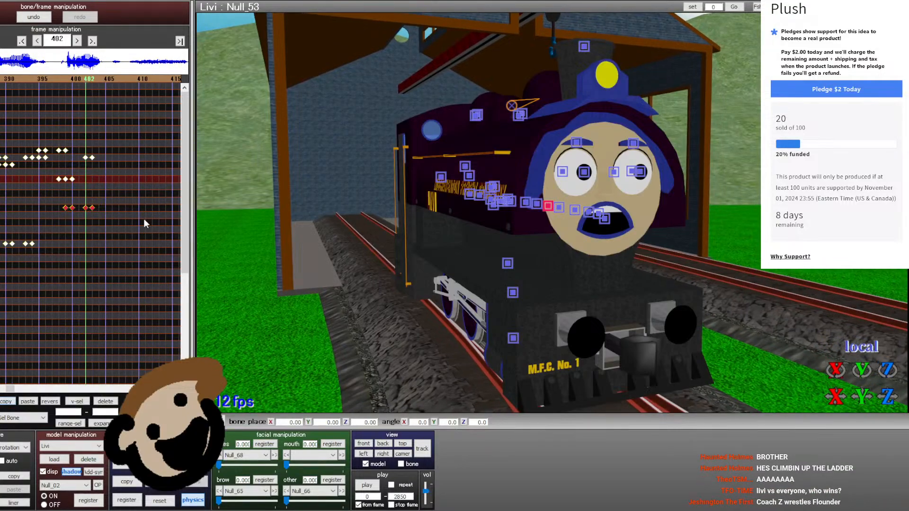
{"action": "left_click", "coordinate": [149, 78]}
{"action": "left_click", "coordinate": [149, 79]}
{"action": "left_click", "coordinate": [149, 78]}
{"action": "left_click", "coordinate": [149, 78]}
{"action": "left_click", "coordinate": [148, 78]}
{"action": "left_click", "coordinate": [149, 78]}
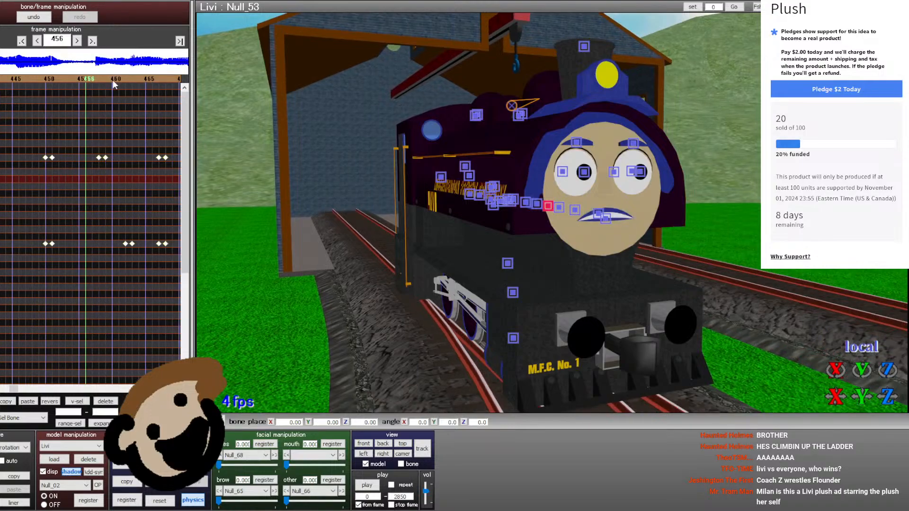
{"action": "key", "text": "Right"}
{"action": "key", "text": "Right"}
{"action": "left_click", "coordinate": [27, 401]}
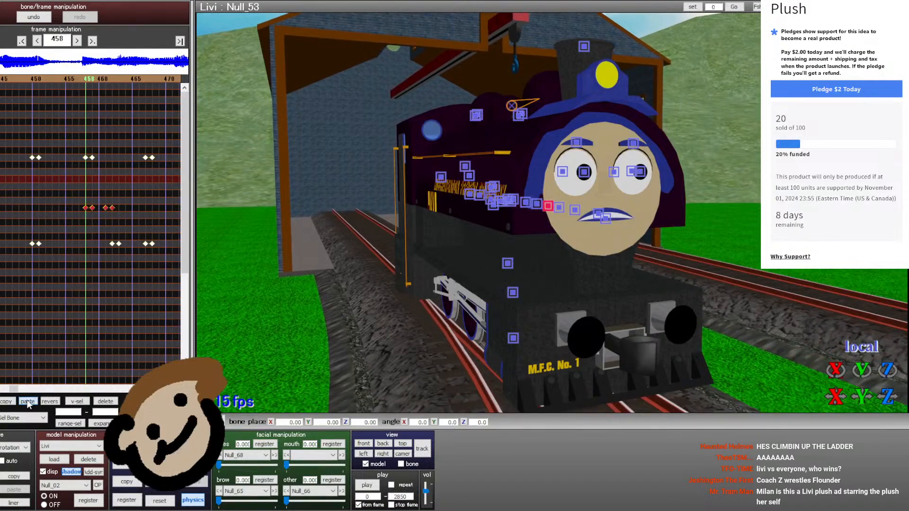
{"action": "left_click", "coordinate": [105, 401]}
- Find an earlier mouth shape to reuse and copy the three Null_51 keyframes at frames 384 to 386
{"action": "left_click", "coordinate": [6, 77]}
{"action": "left_click", "coordinate": [6, 78]}
{"action": "left_click", "coordinate": [7, 78]}
{"action": "left_click", "coordinate": [6, 78]}
{"action": "left_click", "coordinate": [6, 77]}
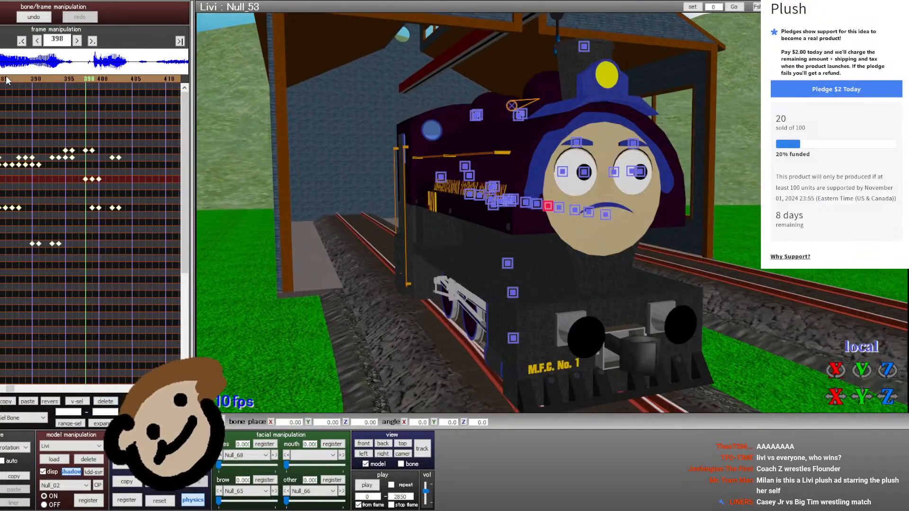
{"action": "key", "text": "Right"}
{"action": "left_click", "coordinate": [6, 79]}
{"action": "key", "text": "Right"}
{"action": "left_click", "coordinate": [6, 79]}
{"action": "key", "text": "Right"}
{"action": "key", "text": "Right"}
{"action": "key", "text": "Right"}
{"action": "key", "text": "Right"}
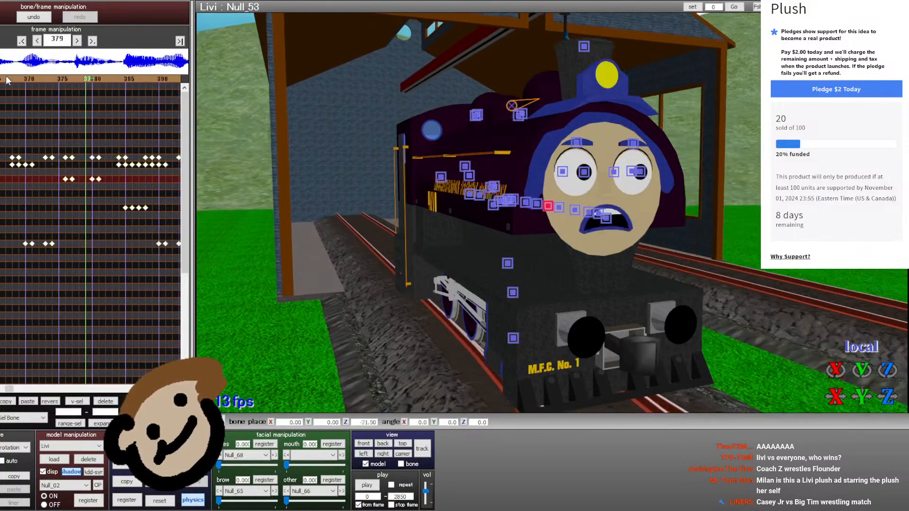
{"action": "key", "text": "Right"}
{"action": "key", "text": "Right"}
{"action": "key", "text": "Right"}
{"action": "key", "text": "Right"}
{"action": "key", "text": "Right"}
{"action": "key", "text": "Right"}
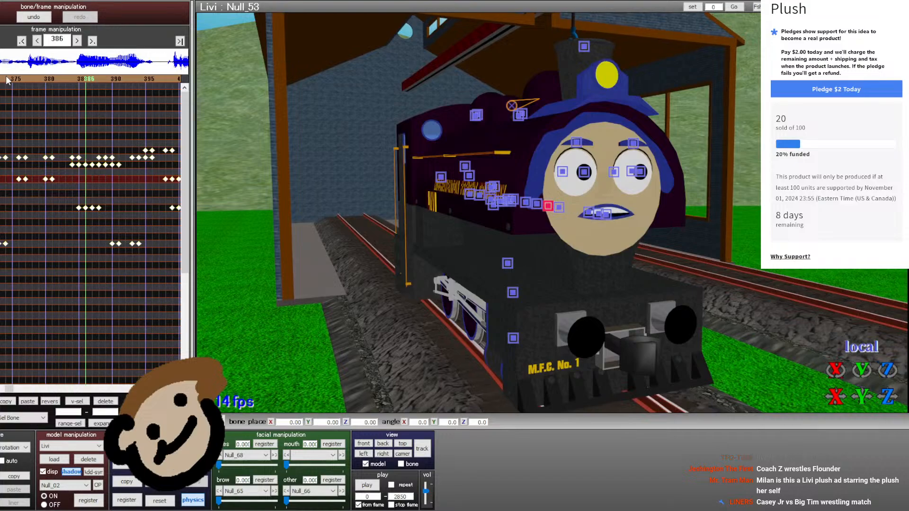
{"action": "left_click", "coordinate": [79, 165]}
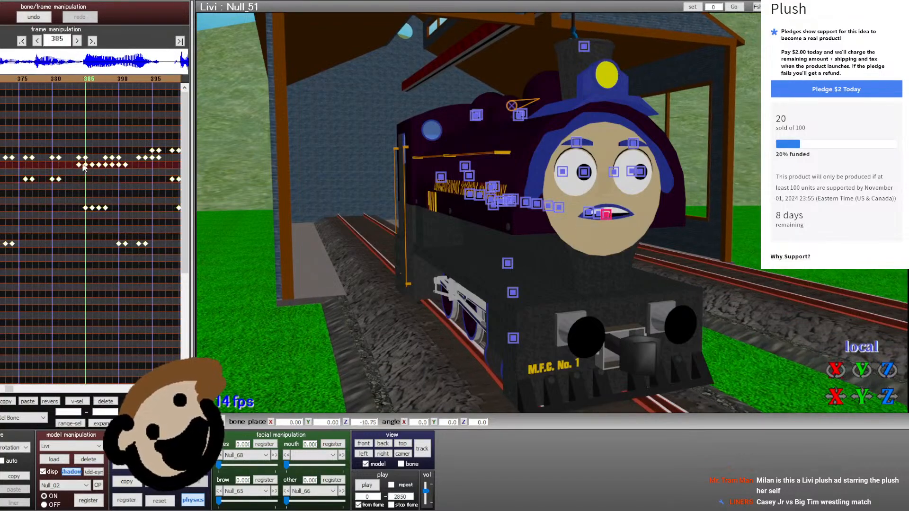
{"action": "key", "text": "Right"}
{"action": "left_click_drag", "start_coordinate": [71, 167], "coordinate": [86, 165]}
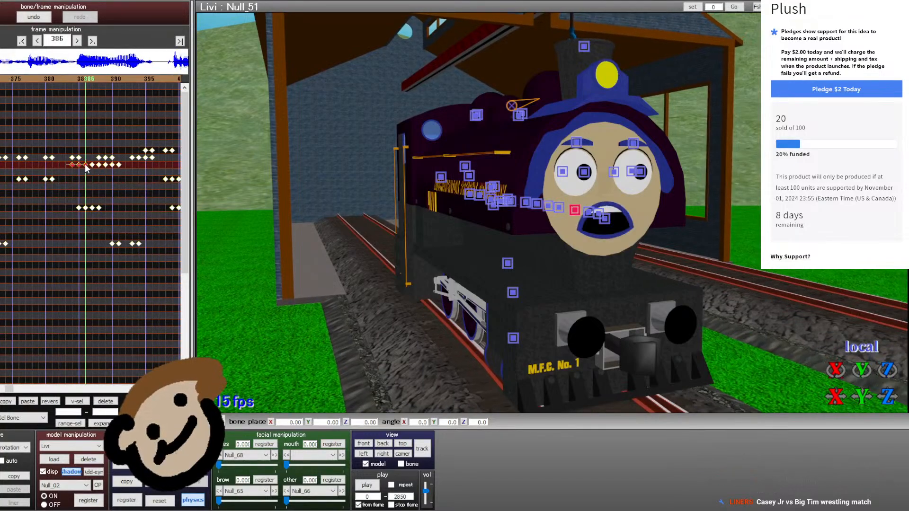
{"action": "left_click", "coordinate": [11, 401]}
- Paste the copied Null_51 mouth keyframes at frame 457
{"action": "left_click", "coordinate": [152, 78]}
{"action": "left_click", "coordinate": [148, 79]}
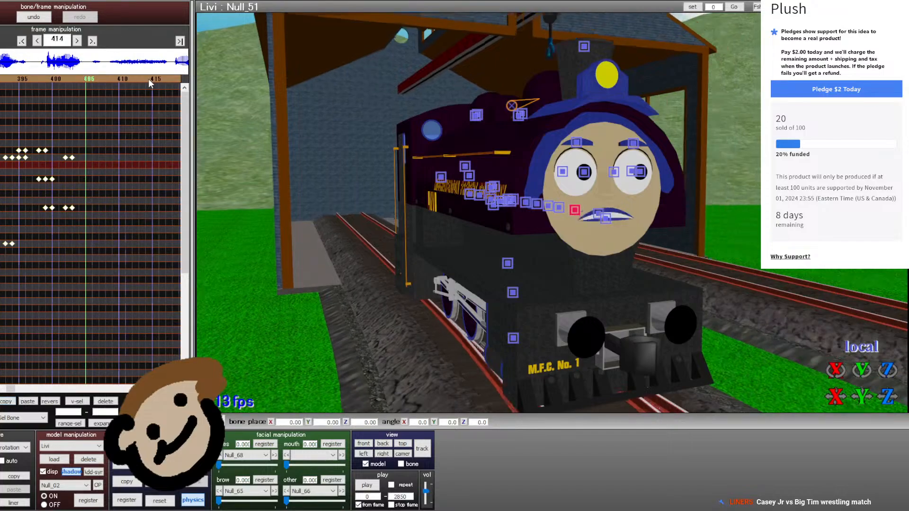
{"action": "left_click", "coordinate": [148, 79]}
{"action": "left_click", "coordinate": [149, 79]}
{"action": "left_click", "coordinate": [149, 79]}
{"action": "key", "text": "Right"}
{"action": "key", "text": "Right"}
{"action": "key", "text": "Right"}
{"action": "key", "text": "Right"}
{"action": "key", "text": "Right"}
{"action": "key", "text": "Right"}
{"action": "key", "text": "Right"}
{"action": "key", "text": "Right"}
{"action": "key", "text": "Right"}
{"action": "key", "text": "Right"}
{"action": "key", "text": "Right"}
{"action": "key", "text": "Right"}
{"action": "key", "text": "Right"}
{"action": "key", "text": "Right"}
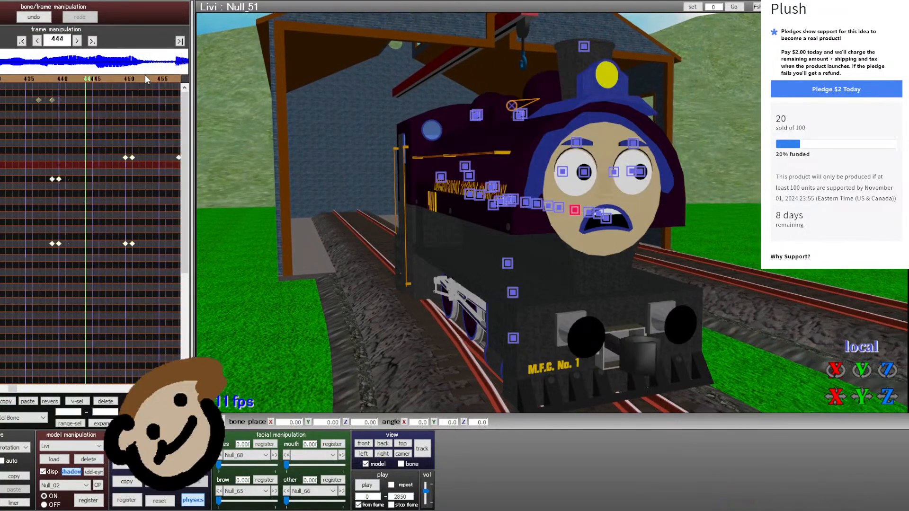
{"action": "key", "text": "Right"}
{"action": "key", "text": "Right"}
{"action": "key", "text": "Right"}
{"action": "key", "text": "Right"}
{"action": "key", "text": "Right"}
{"action": "key", "text": "Right"}
{"action": "key", "text": "Right"}
{"action": "key", "text": "Right"}
{"action": "key", "text": "Right"}
{"action": "key", "text": "Right"}
{"action": "key", "text": "Right"}
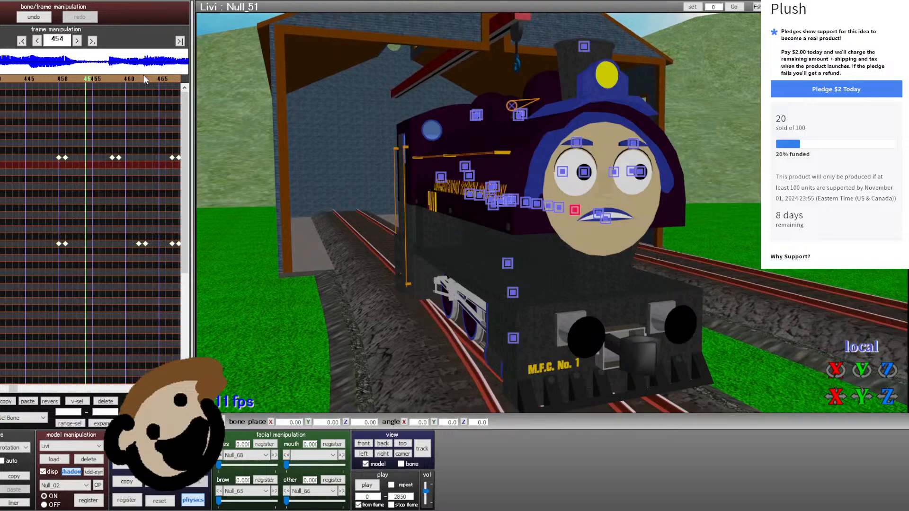
{"action": "left_click", "coordinate": [27, 401]}
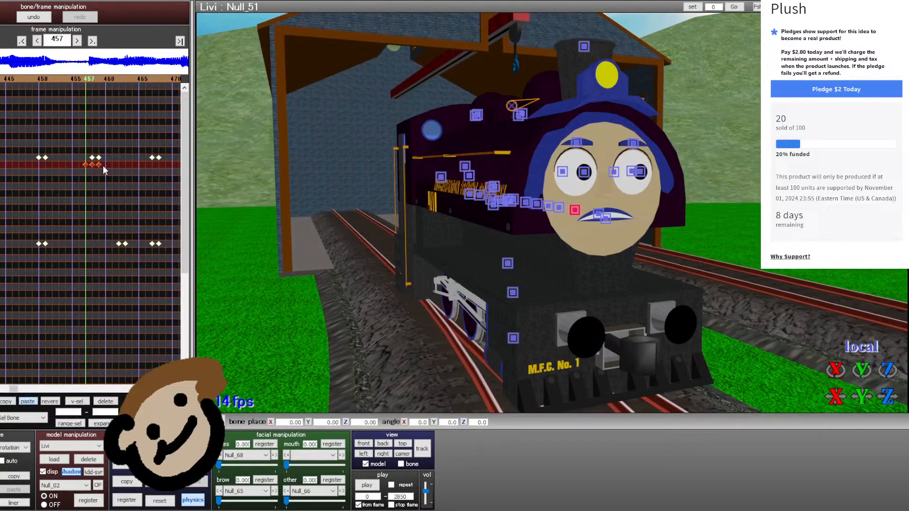
- Move the upper mouth row's pair to frames 457 and 458 and the last pasted Null_51 keyframe to frame 463
{"action": "left_click", "coordinate": [99, 165]}
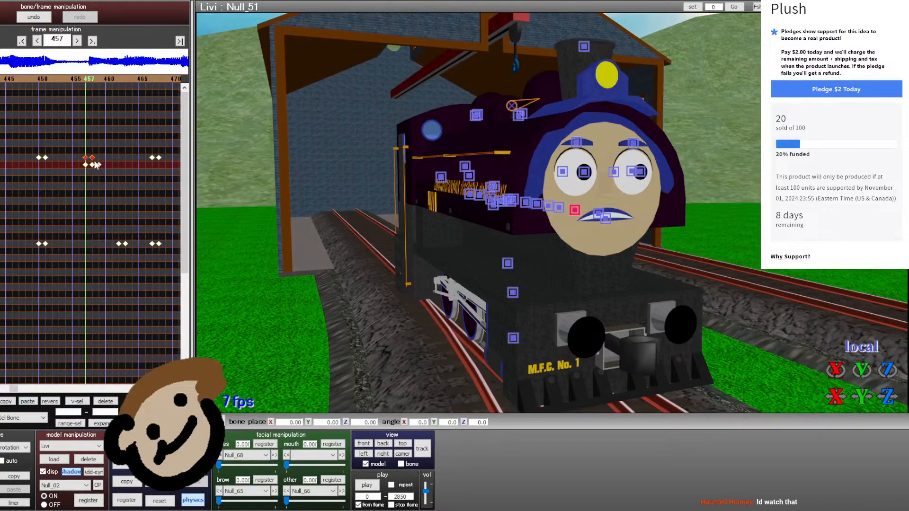
{"action": "left_click_drag", "start_coordinate": [99, 165], "coordinate": [125, 165]}
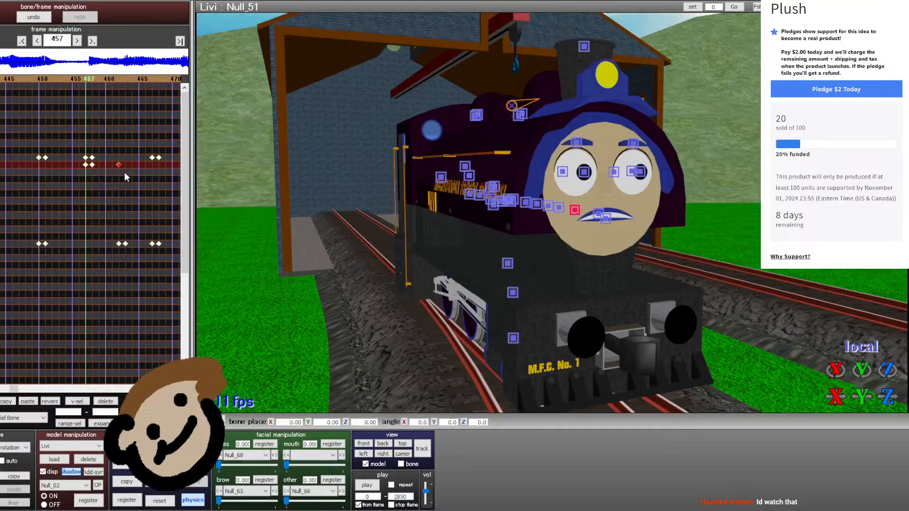
- Duplicate the Null_51 keyframe from frame 458 to frame 462 so the mouth shape holds
{"action": "left_click", "coordinate": [92, 165]}
{"action": "key", "text": "Right"}
{"action": "key", "text": "Right"}
{"action": "key", "text": "Right"}
{"action": "key", "text": "Right"}
{"action": "key", "text": "Right"}
{"action": "key", "text": "Right"}
{"action": "key", "text": "Right"}
{"action": "key", "text": "Left"}
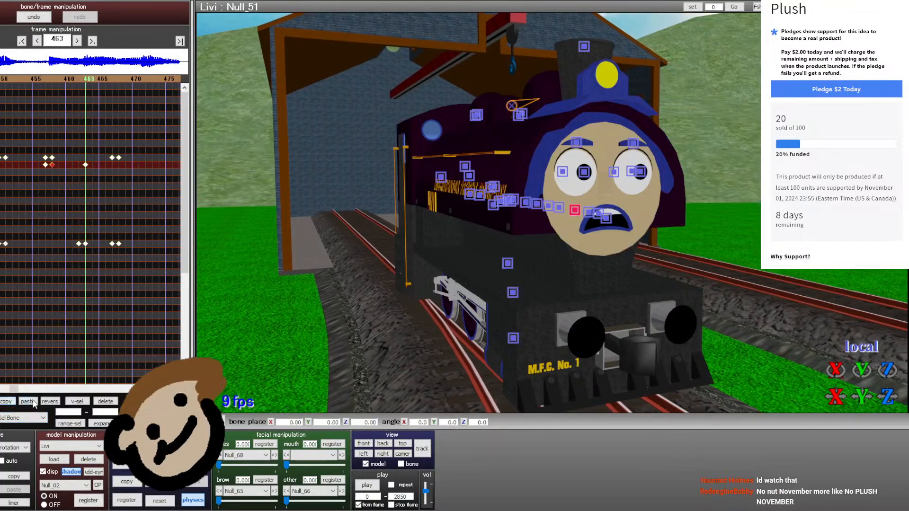
{"action": "left_click", "coordinate": [30, 402]}
- Move the keyframe pairs at frames 457 and 458 in both upper mouth rows one frame earlier, to frames 456 and 457
{"action": "key", "text": "Left"}
{"action": "key", "text": "Left"}
{"action": "key", "text": "Left"}
{"action": "key", "text": "Left"}
{"action": "key", "text": "Left"}
{"action": "key", "text": "Left"}
{"action": "key", "text": "Left"}
{"action": "key", "text": "Left"}
{"action": "key", "text": "Left"}
{"action": "key", "text": "Left"}
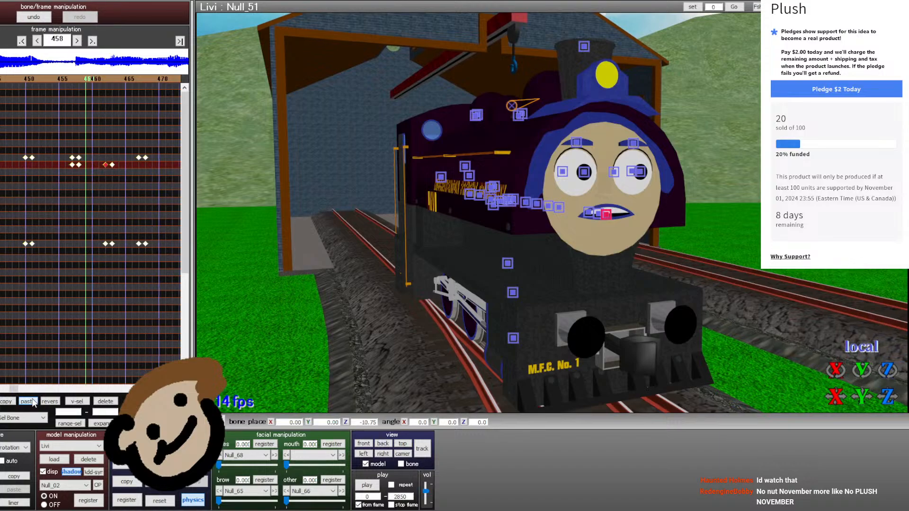
{"action": "key", "text": "Right"}
{"action": "key", "text": "Right"}
{"action": "key", "text": "Right"}
{"action": "key", "text": "Right"}
{"action": "key", "text": "Right"}
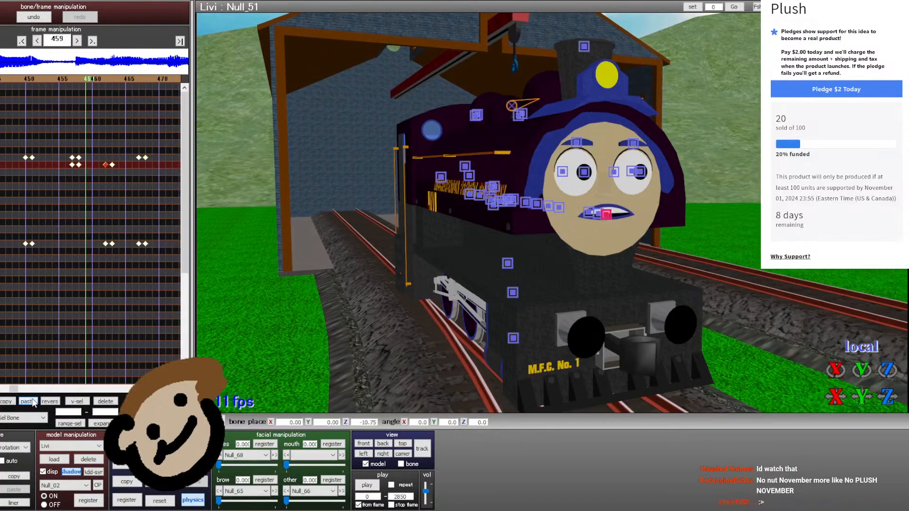
{"action": "key", "text": "Left"}
{"action": "left_click_drag", "start_coordinate": [101, 174], "coordinate": [77, 158]}
- Step through the frames up to 471 to check the retimed mouth shapes against the audio
{"action": "key", "text": "Right"}
{"action": "key", "text": "Right"}
{"action": "key", "text": "Right"}
{"action": "key", "text": "Right"}
{"action": "key", "text": "Right"}
{"action": "key", "text": "Right"}
{"action": "key", "text": "Right"}
{"action": "key", "text": "Right"}
{"action": "key", "text": "Right"}
{"action": "key", "text": "Right"}
{"action": "key", "text": "Right"}
{"action": "key", "text": "Right"}
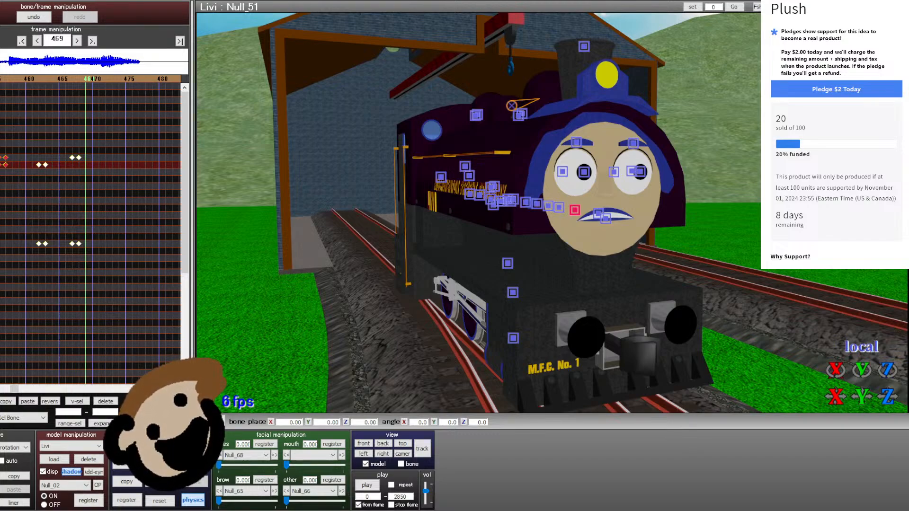
{"action": "key", "text": "Left"}
{"action": "key", "text": "Right"}
{"action": "key", "text": "Right"}
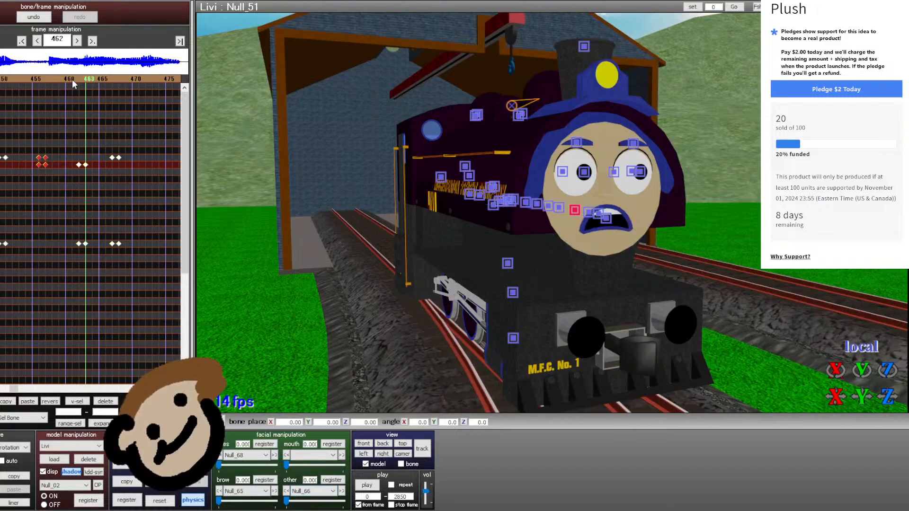
{"action": "key", "text": "Right"}
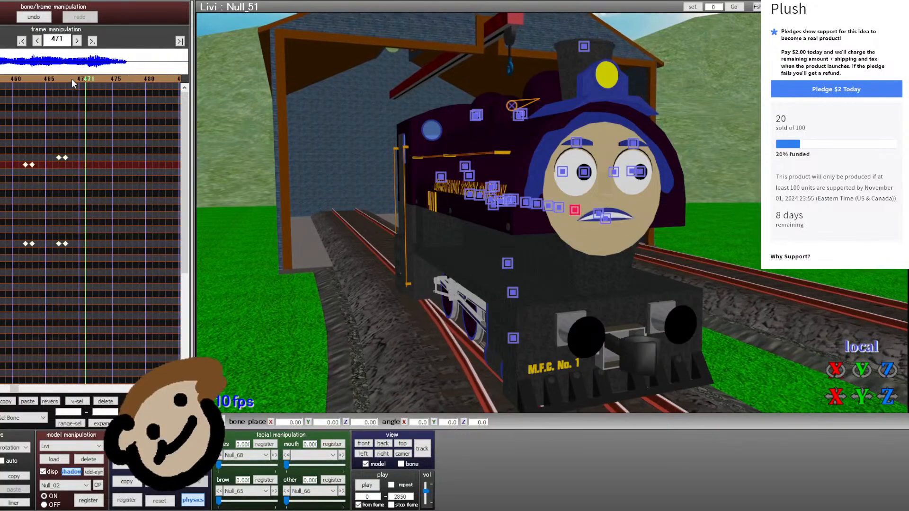
- Go back and scrub through the frames from about 433 to 452 to review the transition between expressions
{"action": "left_click", "coordinate": [20, 79]}
{"action": "left_click", "coordinate": [19, 79]}
{"action": "left_click", "coordinate": [20, 79]}
{"action": "left_click", "coordinate": [19, 79]}
{"action": "key", "text": "Right"}
{"action": "key", "text": "Right"}
{"action": "key", "text": "Right"}
{"action": "key", "text": "Right"}
{"action": "key", "text": "Right"}
{"action": "key", "text": "Right"}
{"action": "key", "text": "Right"}
{"action": "key", "text": "Right"}
{"action": "key", "text": "Right"}
{"action": "key", "text": "Right"}
{"action": "key", "text": "Right"}
{"action": "key", "text": "Right"}
{"action": "key", "text": "Right"}
{"action": "key", "text": "Right"}
{"action": "key", "text": "Right"}
{"action": "key", "text": "Right"}
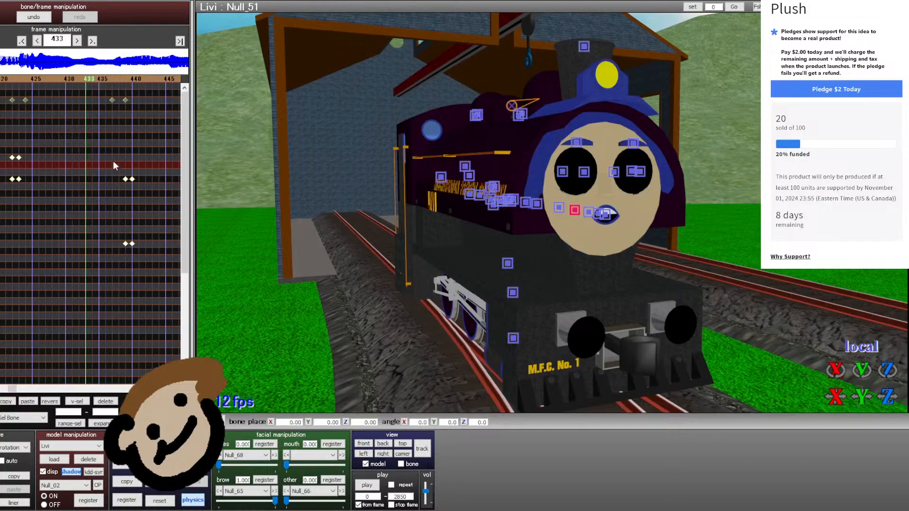
{"action": "key", "text": "Right"}
{"action": "key", "text": "Right"}
{"action": "key", "text": "Right"}
{"action": "key", "text": "Right"}
{"action": "key", "text": "Right"}
{"action": "key", "text": "Right"}
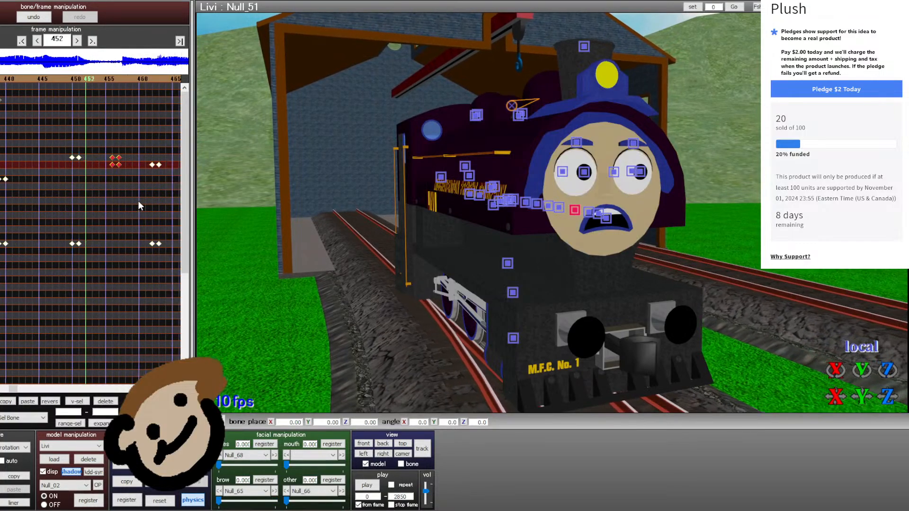
- Copy the mouth keyframes at frames 422–423 in both rows and 439–440 in the lower row, and paste them starting at frame 470
{"action": "left_click", "coordinate": [4, 388]}
{"action": "left_click", "coordinate": [4, 388]}
{"action": "left_click", "coordinate": [4, 388]}
{"action": "key", "text": "Right"}
{"action": "key", "text": "Right"}
{"action": "key", "text": "Right"}
{"action": "key", "text": "Right"}
{"action": "key", "text": "Right"}
{"action": "key", "text": "Right"}
{"action": "key", "text": "Right"}
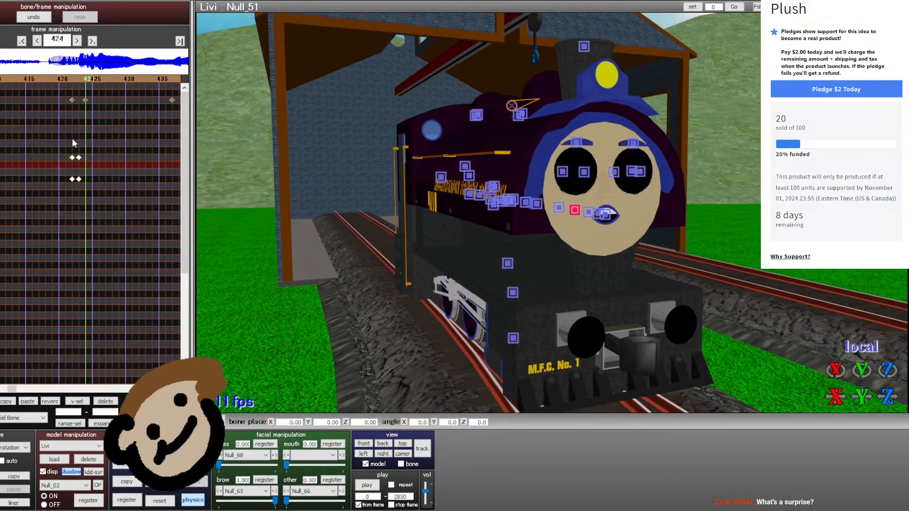
{"action": "left_click_drag", "start_coordinate": [14, 134], "coordinate": [160, 181]}
{"action": "key", "text": "Right"}
{"action": "key", "text": "Right"}
{"action": "key", "text": "Right"}
{"action": "key", "text": "Right"}
{"action": "key", "text": "Right"}
{"action": "key", "text": "Right"}
{"action": "key", "text": "Right"}
{"action": "key", "text": "Right"}
{"action": "key", "text": "Right"}
{"action": "key", "text": "Right"}
{"action": "key", "text": "Right"}
{"action": "key", "text": "Right"}
{"action": "key", "text": "Right"}
{"action": "key", "text": "Right"}
{"action": "key", "text": "Right"}
{"action": "key", "text": "Right"}
{"action": "key", "text": "Right"}
{"action": "key", "text": "Right"}
{"action": "key", "text": "Right"}
{"action": "key", "text": "Right"}
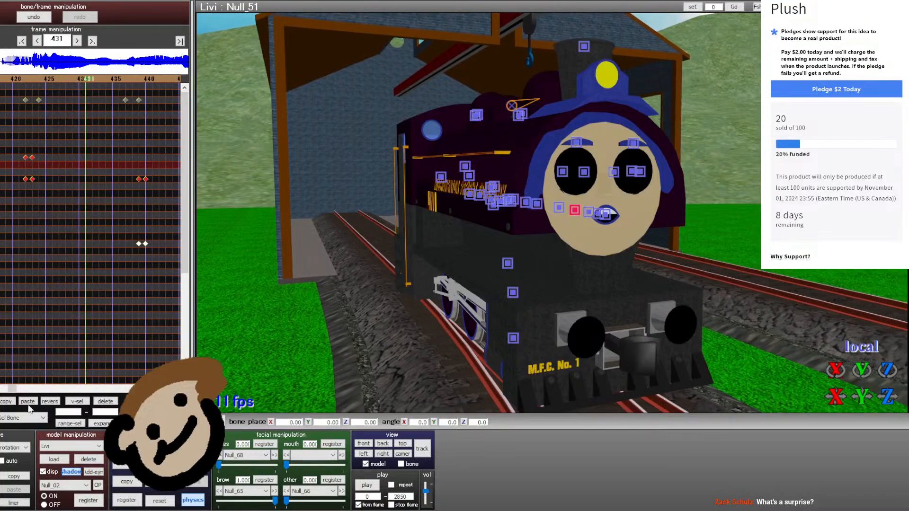
{"action": "key", "text": "Right"}
{"action": "key", "text": "Right"}
{"action": "key", "text": "Right"}
{"action": "key", "text": "Right"}
{"action": "key", "text": "Right"}
{"action": "key", "text": "Right"}
{"action": "key", "text": "Right"}
{"action": "key", "text": "Right"}
{"action": "key", "text": "Right"}
{"action": "key", "text": "Right"}
{"action": "key", "text": "Right"}
{"action": "key", "text": "Right"}
{"action": "key", "text": "Right"}
{"action": "key", "text": "Right"}
{"action": "key", "text": "Right"}
{"action": "key", "text": "Right"}
{"action": "key", "text": "Right"}
{"action": "key", "text": "Right"}
{"action": "key", "text": "Right"}
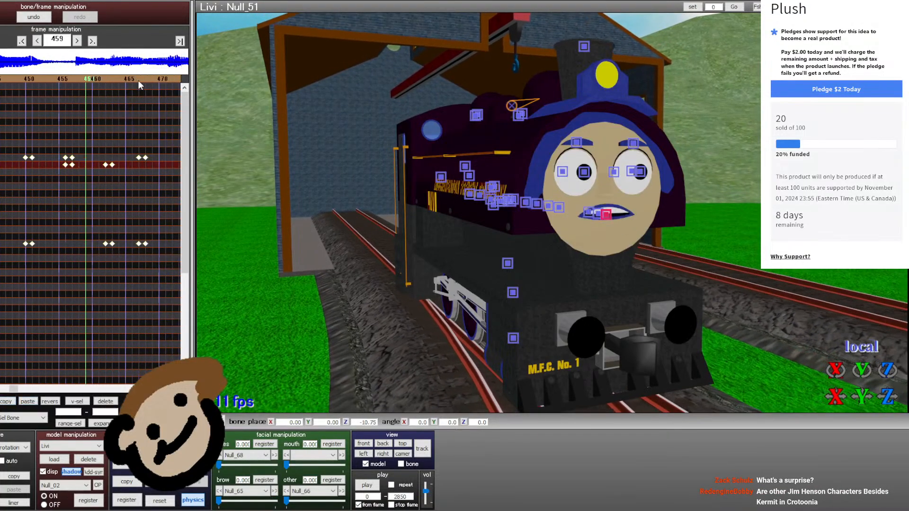
{"action": "key", "text": "Left"}
{"action": "key", "text": "Left"}
{"action": "key", "text": "Left"}
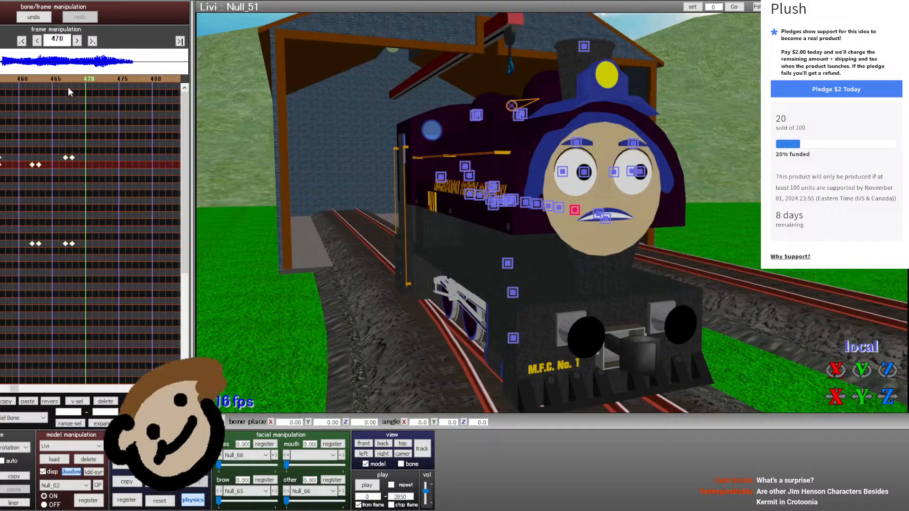
{"action": "left_click", "coordinate": [28, 402]}
- Move the pasted lower-row mouth keyframe pair from frames 487–488 back to frames 474 and 475
{"action": "key", "text": "Right"}
{"action": "key", "text": "Right"}
{"action": "key", "text": "Right"}
{"action": "key", "text": "Right"}
{"action": "key", "text": "Right"}
{"action": "key", "text": "Right"}
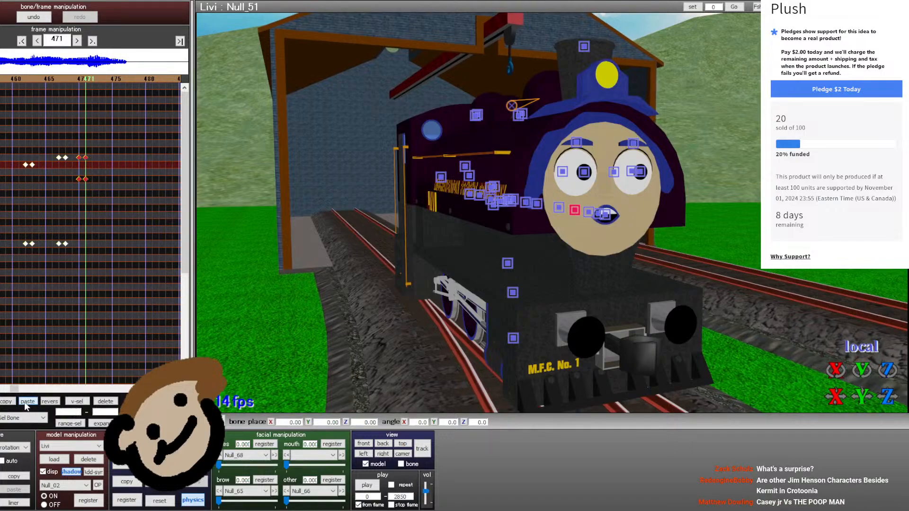
{"action": "key", "text": "Right"}
{"action": "key", "text": "Right"}
{"action": "key", "text": "Right"}
{"action": "left_click_drag", "start_coordinate": [155, 188], "coordinate": [58, 183]}
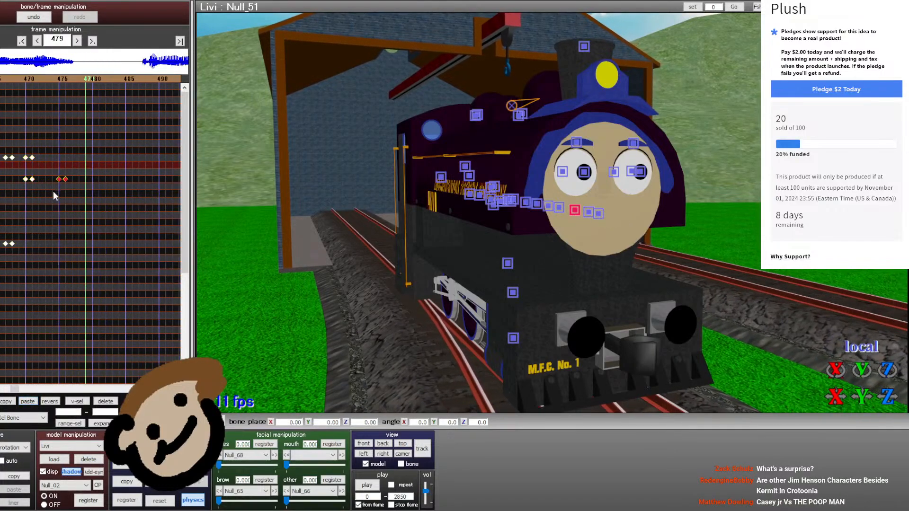
{"action": "key", "text": "Left"}
{"action": "key", "text": "Left"}
{"action": "key", "text": "Left"}
{"action": "key", "text": "Left"}
{"action": "key", "text": "Left"}
{"action": "key", "text": "Left"}
{"action": "key", "text": "Left"}
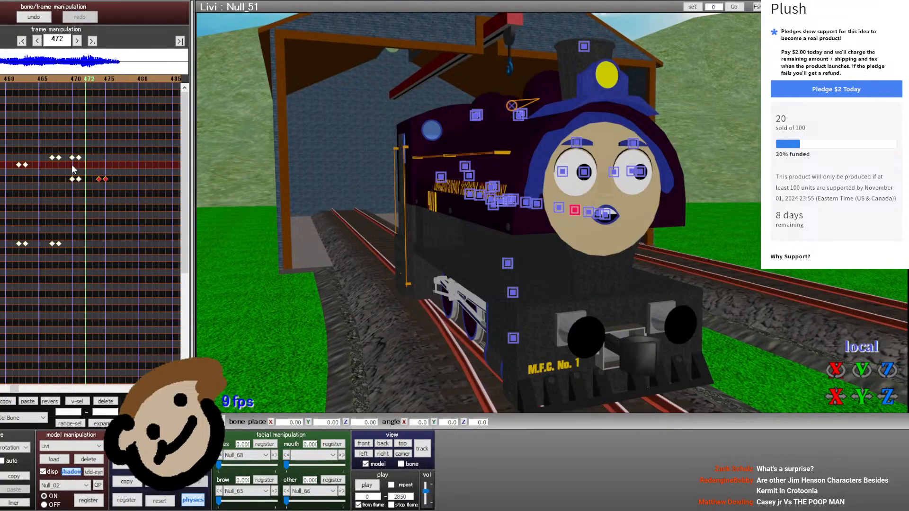
- Copy the upper-row mouth keyframe pair at frames 467 and 468 and paste it at frames 474 and 475
{"action": "left_click_drag", "start_coordinate": [55, 161], "coordinate": [48, 153]}
{"action": "key", "text": "Right"}
{"action": "key", "text": "Right"}
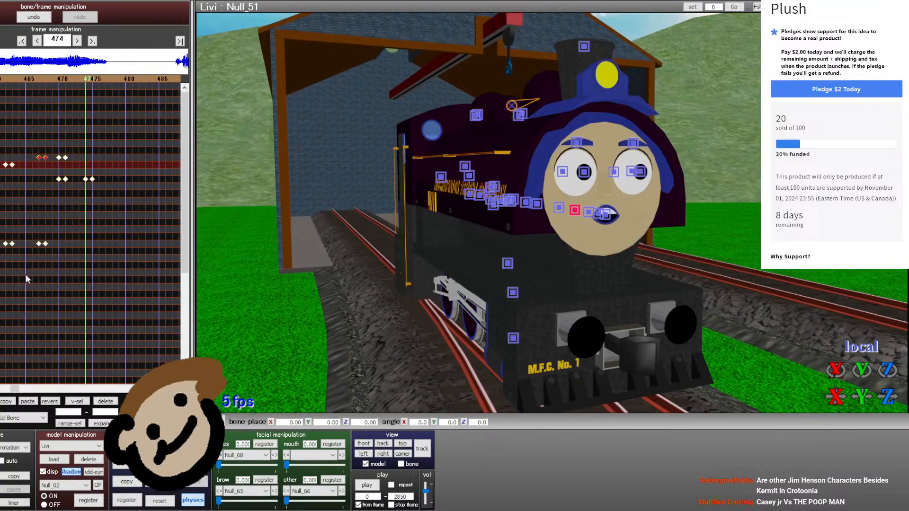
{"action": "left_click", "coordinate": [8, 401]}
{"action": "left_click", "coordinate": [27, 401]}
{"action": "key", "text": "Right"}
{"action": "key", "text": "Right"}
{"action": "key", "text": "Right"}
{"action": "key", "text": "Right"}
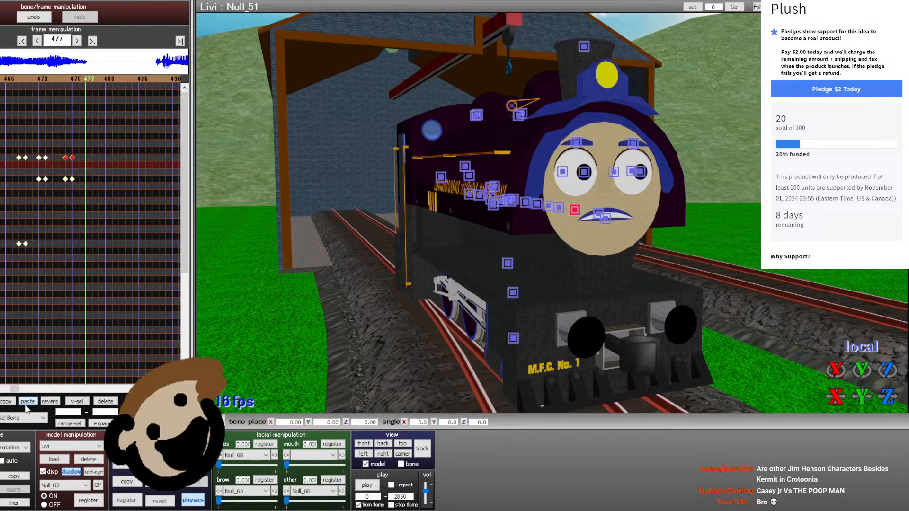
- Step forward to frame 487 to check the held mouth shape against the pause in the audio
{"action": "key", "text": "Right"}
{"action": "key", "text": "Right"}
{"action": "key", "text": "Right"}
{"action": "key", "text": "Right"}
{"action": "key", "text": "Right"}
{"action": "key", "text": "Right"}
{"action": "key", "text": "Right"}
{"action": "key", "text": "Right"}
{"action": "key", "text": "Right"}
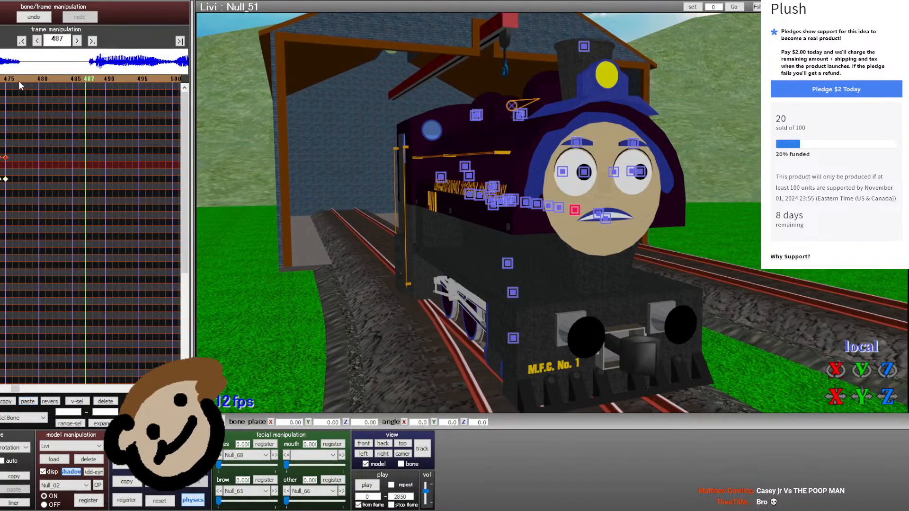
- Return to the earlier mouth keyframes around frame 459 and widen the timeline area to show the whole mouth sequence at once
{"action": "left_click", "coordinate": [18, 81]}
{"action": "left_click", "coordinate": [19, 81]}
{"action": "left_click", "coordinate": [18, 81]}
{"action": "left_click", "coordinate": [18, 81]}
{"action": "left_click_drag", "start_coordinate": [193, 163], "coordinate": [462, 182]}
{"action": "key", "text": "Right"}
{"action": "key", "text": "Right"}
{"action": "key", "text": "Right"}
{"action": "key", "text": "Right"}
{"action": "key", "text": "Right"}
{"action": "key", "text": "Right"}
{"action": "key", "text": "Right"}
{"action": "key", "text": "Right"}
{"action": "key", "text": "Right"}
{"action": "key", "text": "Right"}
{"action": "key", "text": "Right"}
{"action": "key", "text": "Right"}
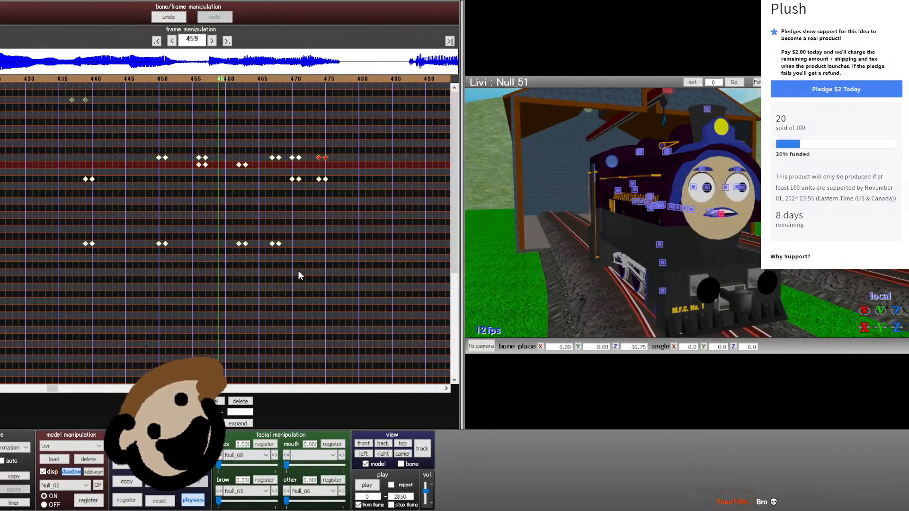
- Copy all mouth keyframes from frames 439 to 468 and paste the sequence starting at frame 487
{"action": "left_click_drag", "start_coordinate": [297, 271], "coordinate": [115, 157]}
{"action": "left_click_drag", "start_coordinate": [62, 142], "coordinate": [286, 282]}
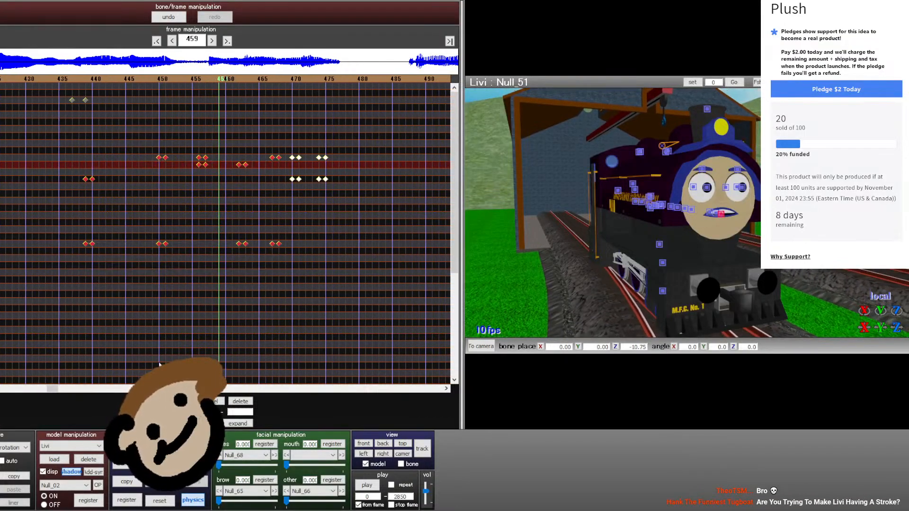
{"action": "key", "text": "Right"}
{"action": "key", "text": "Right"}
{"action": "key", "text": "Right"}
{"action": "key", "text": "Right"}
{"action": "key", "text": "Right"}
{"action": "key", "text": "Right"}
{"action": "key", "text": "Right"}
{"action": "key", "text": "Right"}
{"action": "key", "text": "Right"}
{"action": "key", "text": "Right"}
{"action": "key", "text": "Right"}
{"action": "key", "text": "Right"}
{"action": "key", "text": "Right"}
{"action": "key", "text": "Right"}
{"action": "key", "text": "Right"}
{"action": "key", "text": "Right"}
{"action": "key", "text": "Right"}
{"action": "key", "text": "Right"}
{"action": "key", "text": "Right"}
{"action": "key", "text": "Right"}
{"action": "key", "text": "Right"}
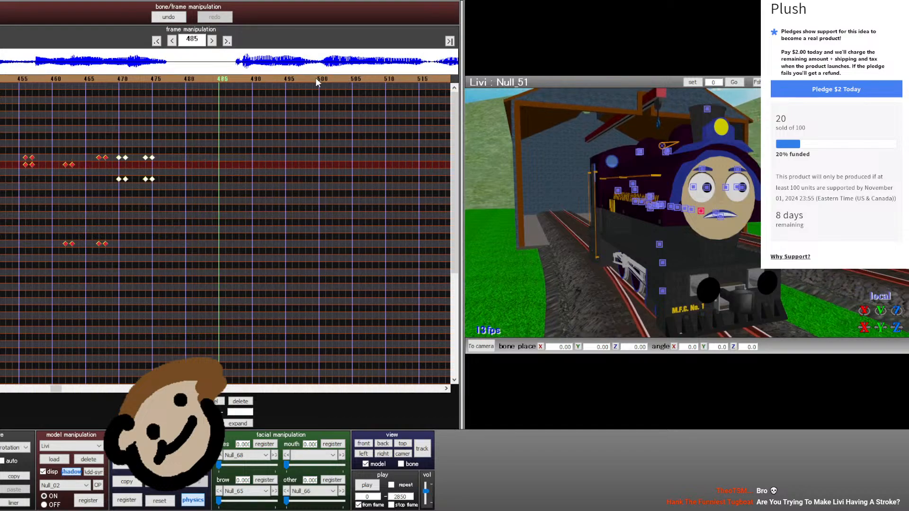
{"action": "key", "text": "Right"}
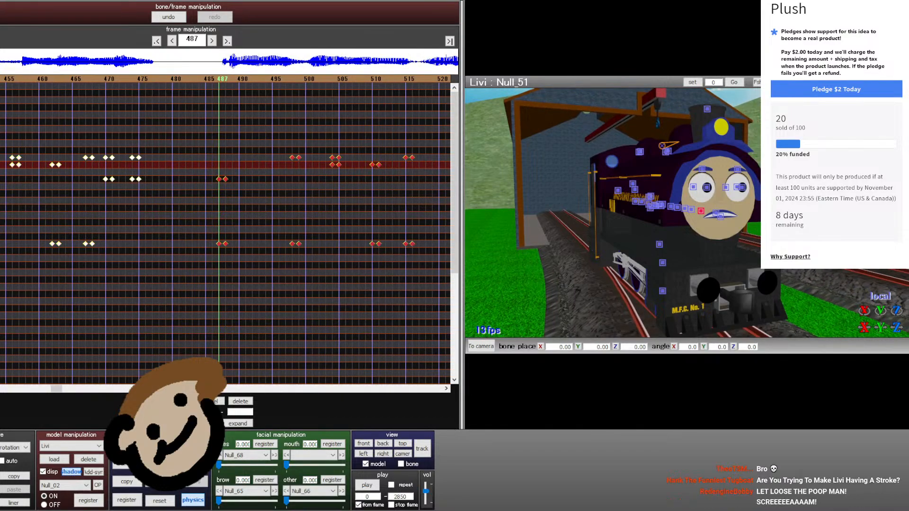
{"action": "key", "text": "ctrl+v"}
- Delete the pasted third-row keyframe pair at frames 487–488 and paste a copy of the upper-row pair from frames 470–471 there
{"action": "key", "text": "Right"}
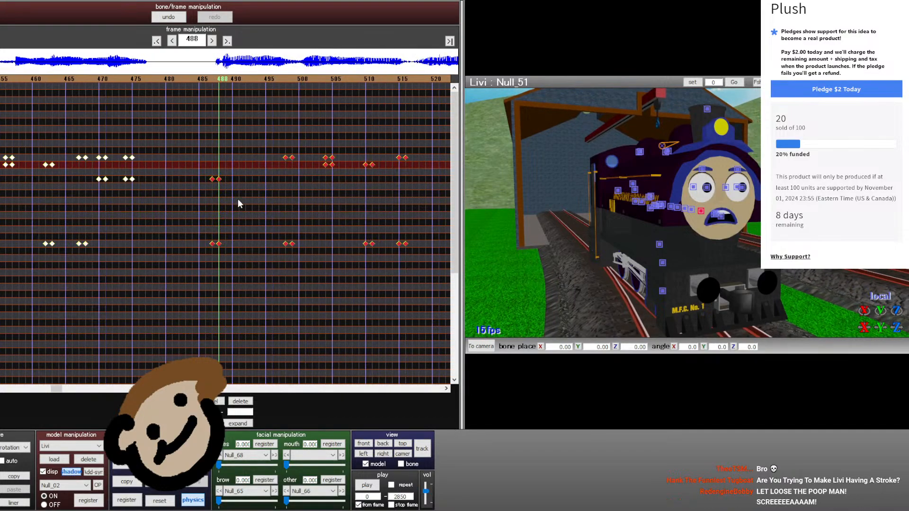
{"action": "left_click_drag", "start_coordinate": [237, 198], "coordinate": [195, 173]}
{"action": "left_click", "coordinate": [240, 401]}
{"action": "key", "text": "Left"}
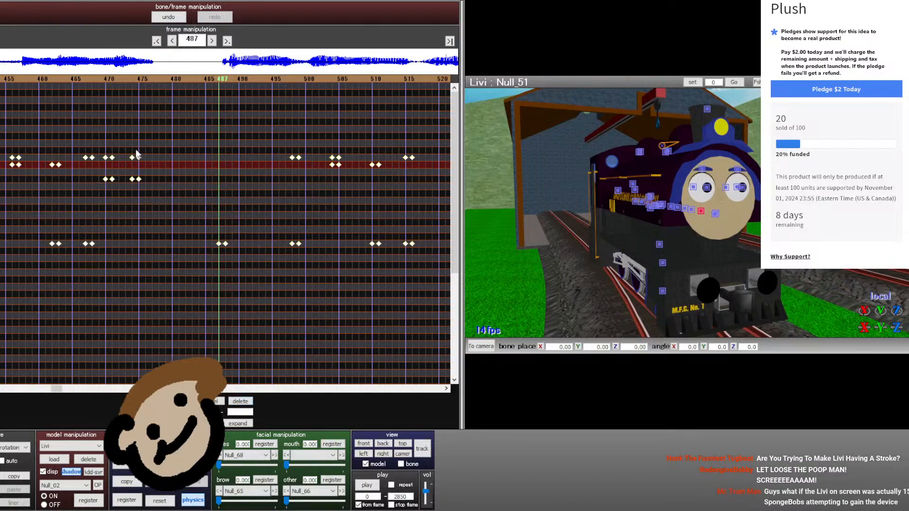
{"action": "left_click_drag", "start_coordinate": [119, 150], "coordinate": [101, 164]}
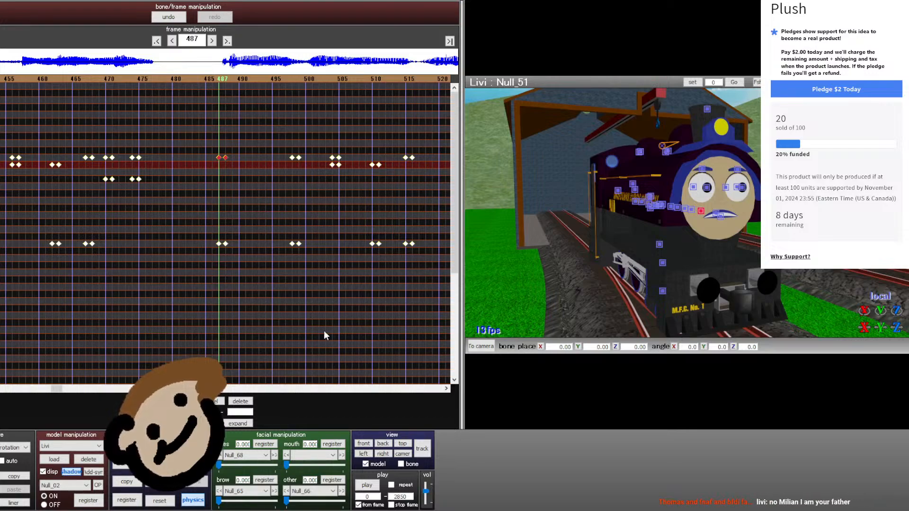
- Scrub back from frame 487 and forward to frame 491 to review the mouth opening against the audio
{"action": "key", "text": "Left"}
{"action": "key", "text": "Left"}
{"action": "key", "text": "Left"}
{"action": "key", "text": "Left"}
{"action": "key", "text": "Left"}
{"action": "key", "text": "Left"}
{"action": "key", "text": "Right"}
{"action": "key", "text": "Right"}
{"action": "key", "text": "Right"}
{"action": "key", "text": "Right"}
{"action": "key", "text": "Right"}
{"action": "key", "text": "Right"}
{"action": "key", "text": "Right"}
{"action": "key", "text": "Right"}
{"action": "key", "text": "Right"}
{"action": "key", "text": "Right"}
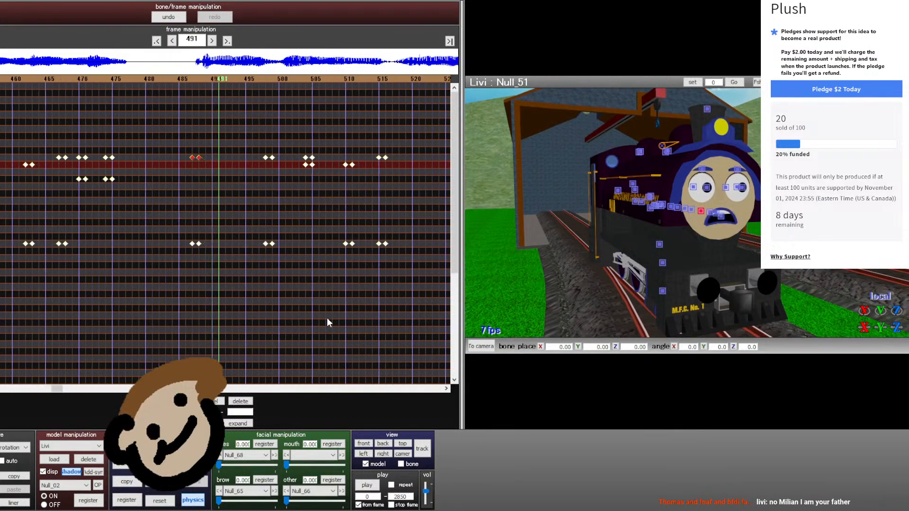
- Step forward from frame 491 to 514 to review the pasted mouth keyframes against the audio
{"action": "key", "text": "Right"}
{"action": "key", "text": "Right"}
{"action": "key", "text": "Right"}
{"action": "key", "text": "Right"}
{"action": "key", "text": "Right"}
{"action": "key", "text": "Right"}
{"action": "key", "text": "Right"}
{"action": "key", "text": "Right"}
{"action": "key", "text": "Right"}
{"action": "key", "text": "Right"}
{"action": "key", "text": "Right"}
{"action": "key", "text": "Right"}
{"action": "key", "text": "Right"}
{"action": "key", "text": "Right"}
{"action": "key", "text": "Right"}
{"action": "key", "text": "Right"}
{"action": "key", "text": "Right"}
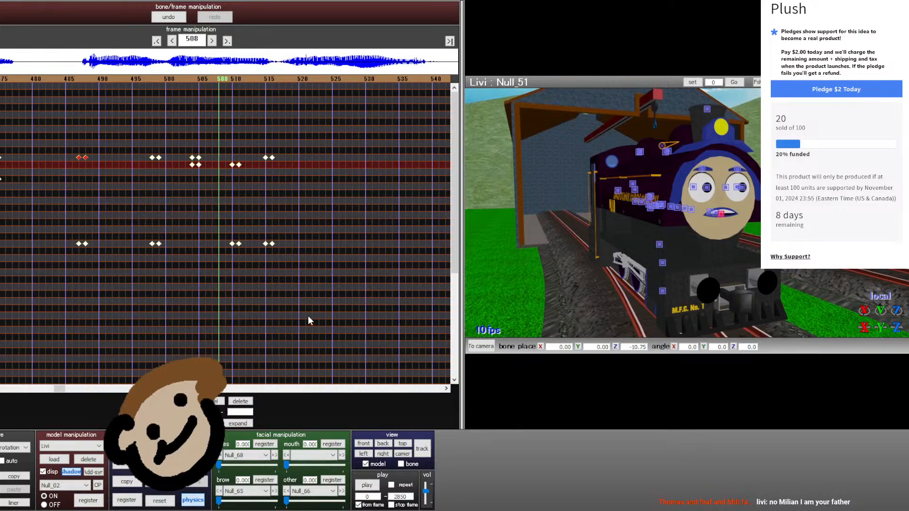
{"action": "key", "text": "Right"}
{"action": "key", "text": "Right"}
{"action": "key", "text": "Right"}
{"action": "key", "text": "Right"}
{"action": "key", "text": "Right"}
{"action": "key", "text": "Right"}
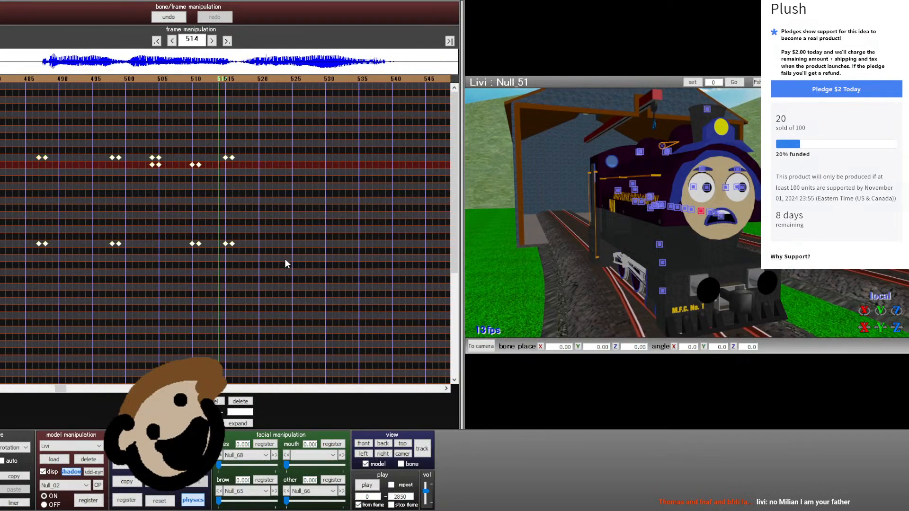
- Move the block of mouth keyframes after frame 488 five frames earlier so that it starts at frame 493
{"action": "left_click_drag", "start_coordinate": [284, 259], "coordinate": [77, 157]}
{"action": "key", "text": "Right"}
{"action": "key", "text": "Right"}
{"action": "key", "text": "Right"}
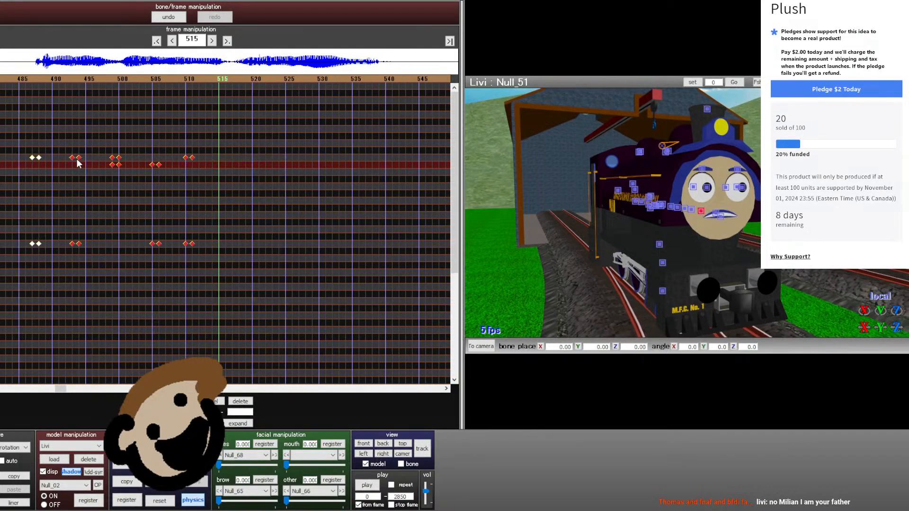
- Scrub back to frame 488 and forward to frame 517 to check the retimed mouth keyframes against the audio
{"action": "key", "text": "Left"}
{"action": "key", "text": "Left"}
{"action": "key", "text": "Left"}
{"action": "key", "text": "Left"}
{"action": "key", "text": "Left"}
{"action": "key", "text": "Left"}
{"action": "key", "text": "Left"}
{"action": "key", "text": "Left"}
{"action": "key", "text": "Left"}
{"action": "key", "text": "Left"}
{"action": "key", "text": "Left"}
{"action": "key", "text": "Left"}
{"action": "key", "text": "Left"}
{"action": "key", "text": "Left"}
{"action": "key", "text": "Left"}
{"action": "key", "text": "Left"}
{"action": "key", "text": "Left"}
{"action": "key", "text": "Left"}
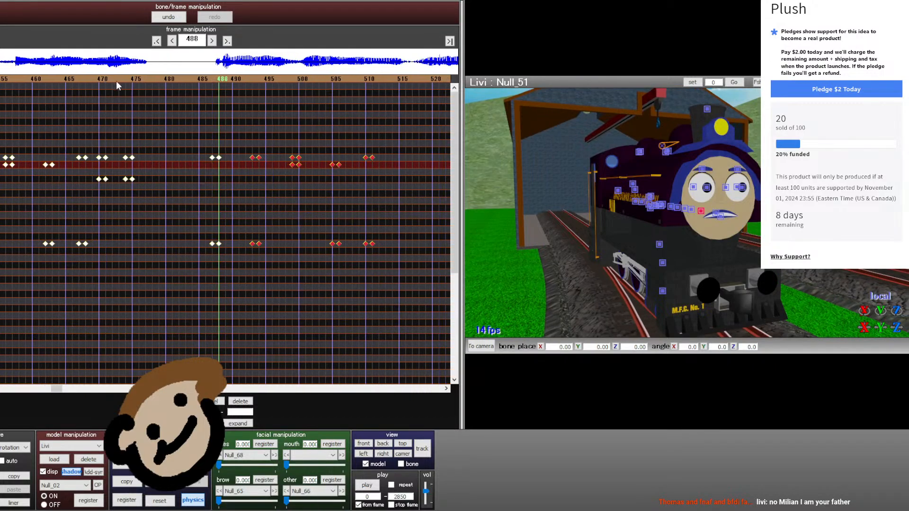
{"action": "key", "text": "Right"}
{"action": "key", "text": "Right"}
{"action": "key", "text": "Right"}
{"action": "key", "text": "Right"}
{"action": "key", "text": "Right"}
{"action": "key", "text": "Right"}
{"action": "key", "text": "Right"}
{"action": "key", "text": "Right"}
{"action": "key", "text": "Right"}
{"action": "key", "text": "Right"}
{"action": "key", "text": "Right"}
{"action": "key", "text": "Right"}
{"action": "key", "text": "Right"}
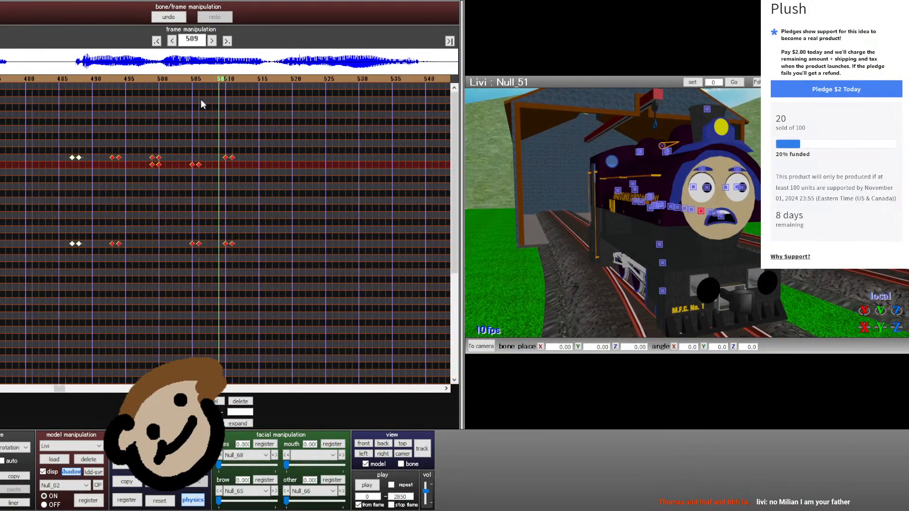
{"action": "key", "text": "Right"}
{"action": "key", "text": "Right"}
{"action": "key", "text": "Right"}
{"action": "key", "text": "Right"}
{"action": "key", "text": "Right"}
{"action": "key", "text": "Right"}
{"action": "key", "text": "Right"}
{"action": "key", "text": "Right"}
{"action": "key", "text": "Right"}
{"action": "key", "text": "Right"}
{"action": "key", "text": "Right"}
{"action": "key", "text": "Right"}
{"action": "key", "text": "Right"}
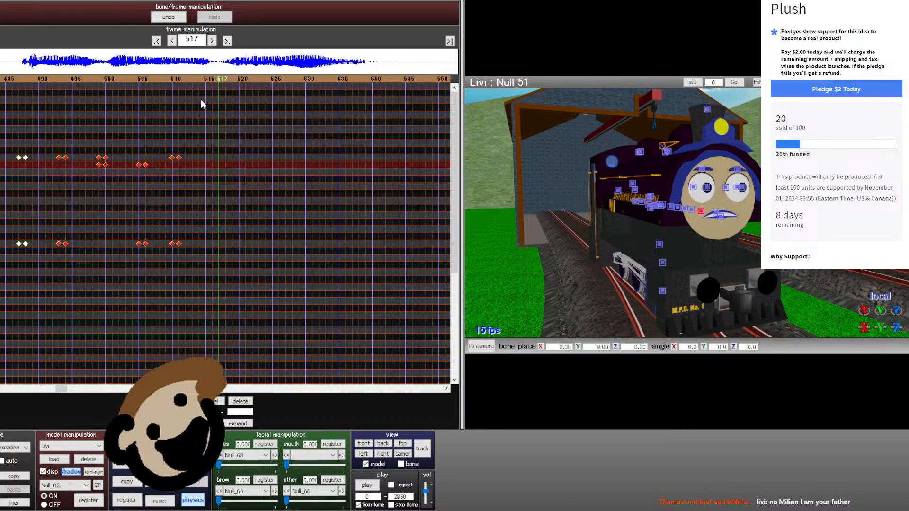
- Rewind from frame 517 and replay the mouth movement, including the pause around frame 482, to check its timing
{"action": "key", "text": "Left"}
{"action": "key", "text": "Left"}
{"action": "key", "text": "Left"}
{"action": "key", "text": "Left"}
{"action": "key", "text": "Left"}
{"action": "key", "text": "Left"}
{"action": "key", "text": "Left"}
{"action": "key", "text": "Left"}
{"action": "key", "text": "Left"}
{"action": "key", "text": "Left"}
{"action": "key", "text": "Left"}
{"action": "key", "text": "Left"}
{"action": "key", "text": "Left"}
{"action": "key", "text": "Left"}
{"action": "key", "text": "Left"}
{"action": "key", "text": "Left"}
{"action": "key", "text": "Left"}
{"action": "key", "text": "Left"}
{"action": "key", "text": "Left"}
{"action": "key", "text": "Left"}
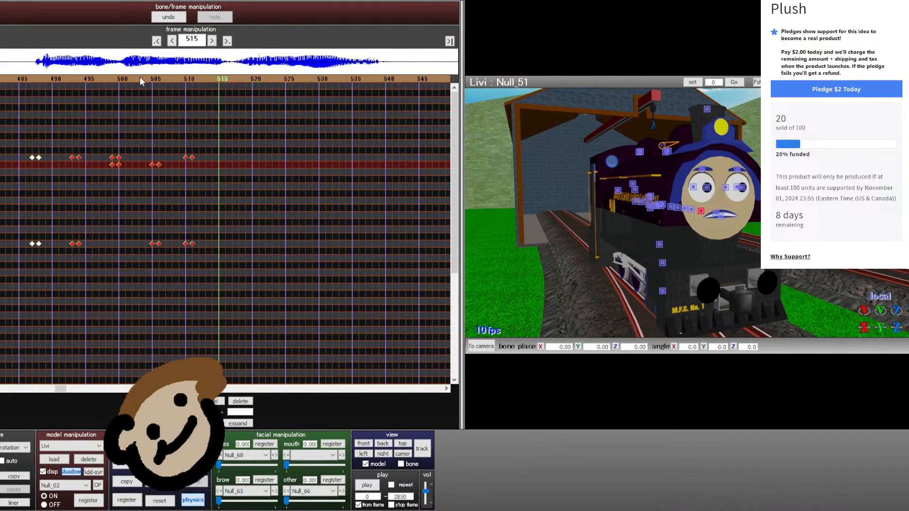
{"action": "key", "text": "Right"}
{"action": "key", "text": "Right"}
{"action": "key", "text": "Right"}
{"action": "key", "text": "Right"}
{"action": "key", "text": "Right"}
{"action": "key", "text": "Right"}
{"action": "key", "text": "Right"}
{"action": "key", "text": "Right"}
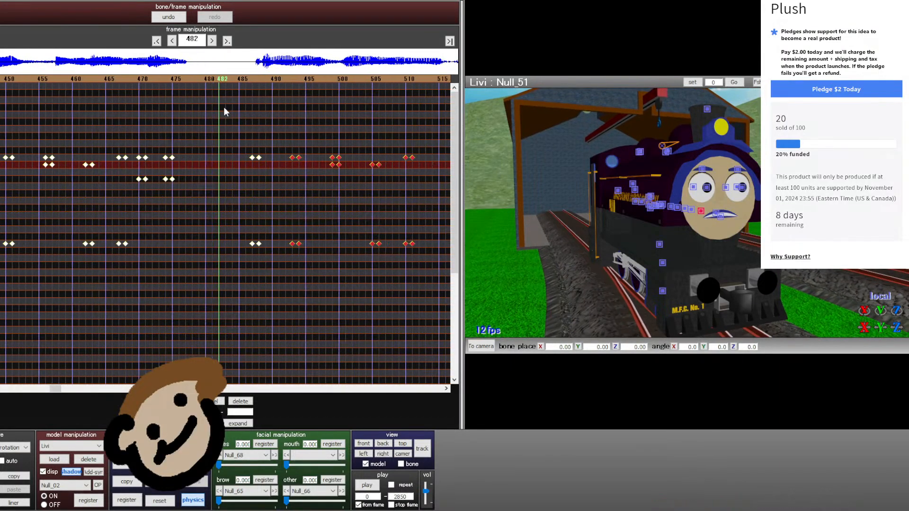
- Copy the mouth keyframe pairs at frames 470–471 and 474–475 on both rows and paste them starting at frame 518
{"action": "left_click_drag", "start_coordinate": [123, 163], "coordinate": [158, 188]}
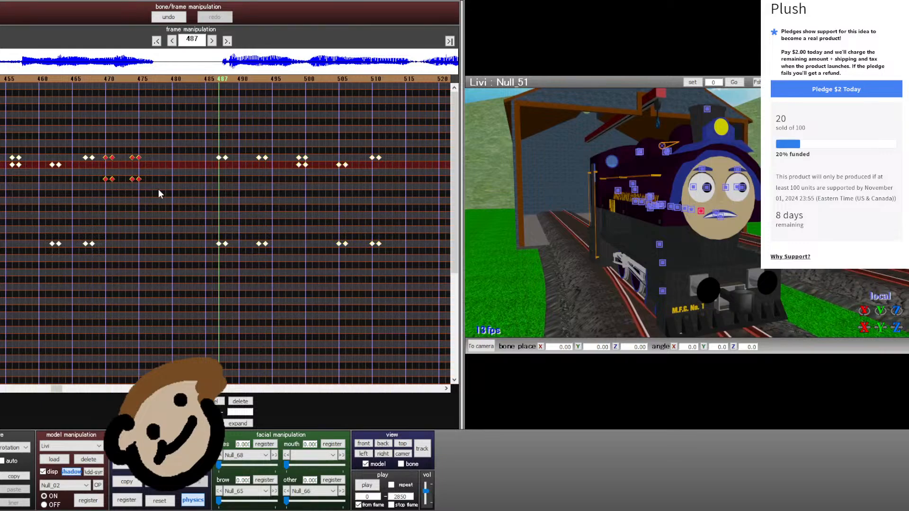
{"action": "key", "text": "Right"}
{"action": "key", "text": "Right"}
{"action": "key", "text": "Right"}
{"action": "key", "text": "Right"}
{"action": "key", "text": "Right"}
{"action": "key", "text": "Right"}
{"action": "key", "text": "Right"}
{"action": "key", "text": "Right"}
{"action": "key", "text": "Right"}
{"action": "key", "text": "Right"}
{"action": "key", "text": "Right"}
{"action": "key", "text": "Right"}
{"action": "key", "text": "Right"}
{"action": "key", "text": "Right"}
{"action": "key", "text": "Right"}
{"action": "key", "text": "Right"}
{"action": "key", "text": "Right"}
{"action": "key", "text": "Right"}
{"action": "key", "text": "Right"}
{"action": "key", "text": "Right"}
{"action": "key", "text": "Right"}
{"action": "key", "text": "Right"}
{"action": "key", "text": "Right"}
{"action": "key", "text": "Right"}
{"action": "key", "text": "Right"}
{"action": "key", "text": "Right"}
{"action": "key", "text": "Right"}
{"action": "key", "text": "Right"}
{"action": "key", "text": "Right"}
{"action": "key", "text": "Right"}
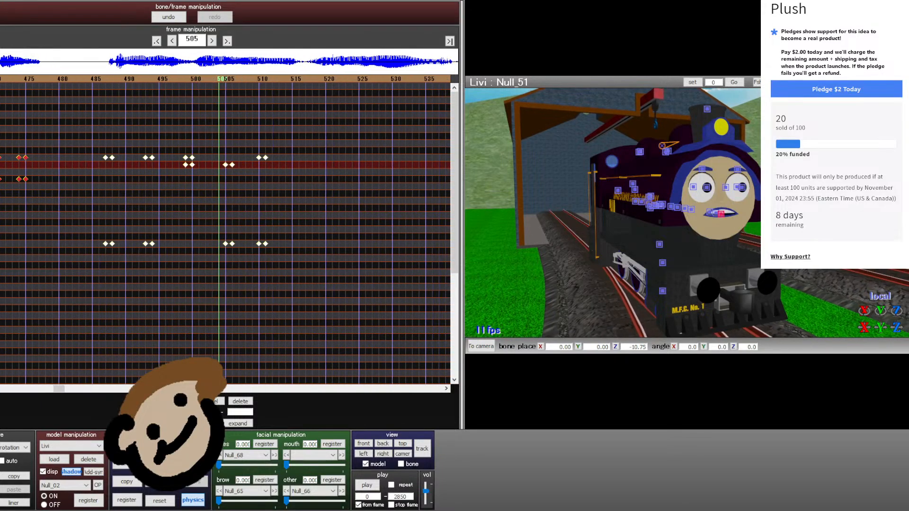
{"action": "key", "text": "Right"}
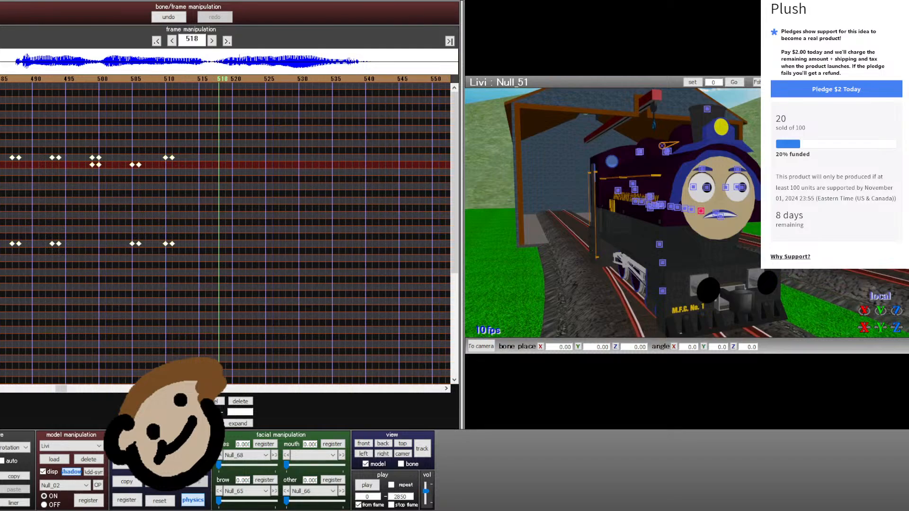
{"action": "key", "text": "ctrl+v"}
- Review the audio up to frame 529 and shift the pasted mouth keyframes one frame later to start at frame 519
{"action": "key", "text": "Right"}
{"action": "key", "text": "Right"}
{"action": "key", "text": "Right"}
{"action": "key", "text": "Right"}
{"action": "key", "text": "Right"}
{"action": "key", "text": "Right"}
{"action": "key", "text": "Right"}
{"action": "key", "text": "Right"}
{"action": "key", "text": "Right"}
{"action": "key", "text": "Right"}
{"action": "key", "text": "Right"}
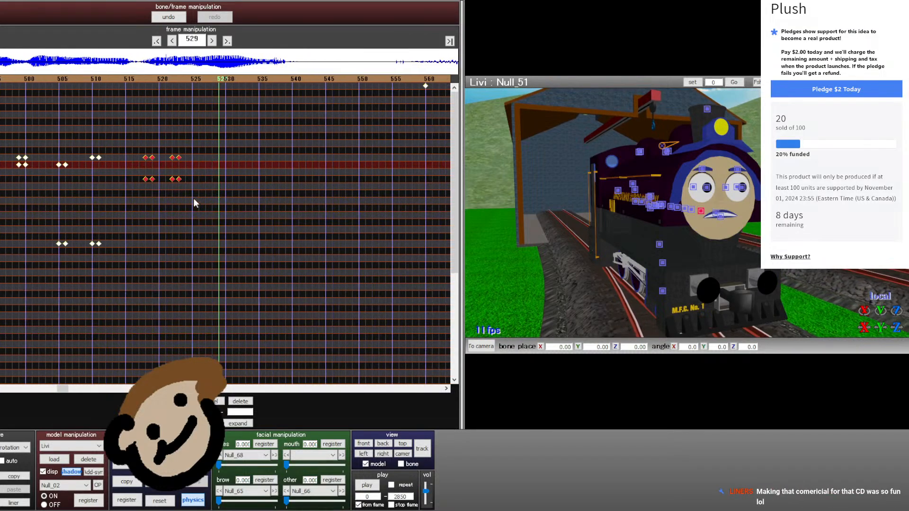
{"action": "left_click_drag", "start_coordinate": [180, 179], "coordinate": [186, 178]}
{"action": "left_click", "coordinate": [141, 77]}
{"action": "key", "text": "Right"}
{"action": "key", "text": "Right"}
{"action": "key", "text": "Right"}
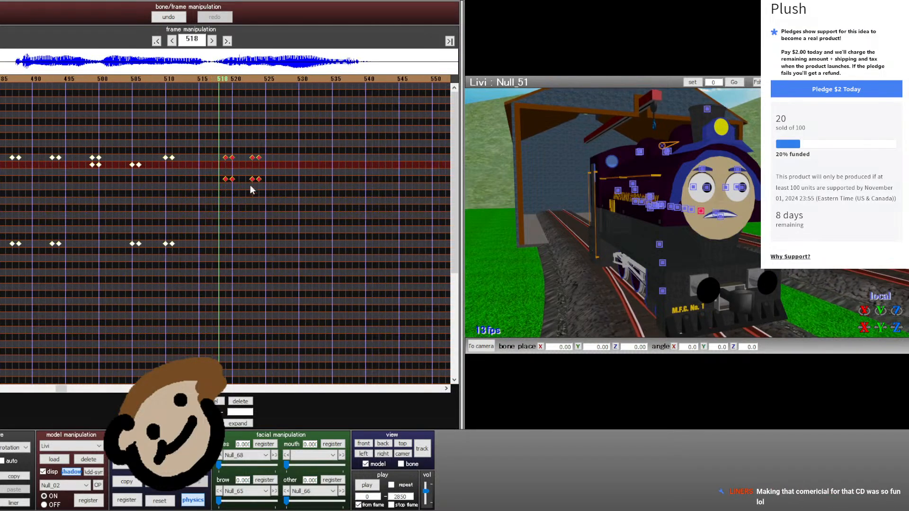
- Move the second pasted mouth keyframe pair on both rows to frames 529–530 and check the mouth shape from frame 518 onward
{"action": "left_click_drag", "start_coordinate": [250, 186], "coordinate": [284, 160]}
{"action": "key", "text": "Right"}
{"action": "key", "text": "Right"}
{"action": "key", "text": "Right"}
{"action": "key", "text": "Right"}
{"action": "key", "text": "Right"}
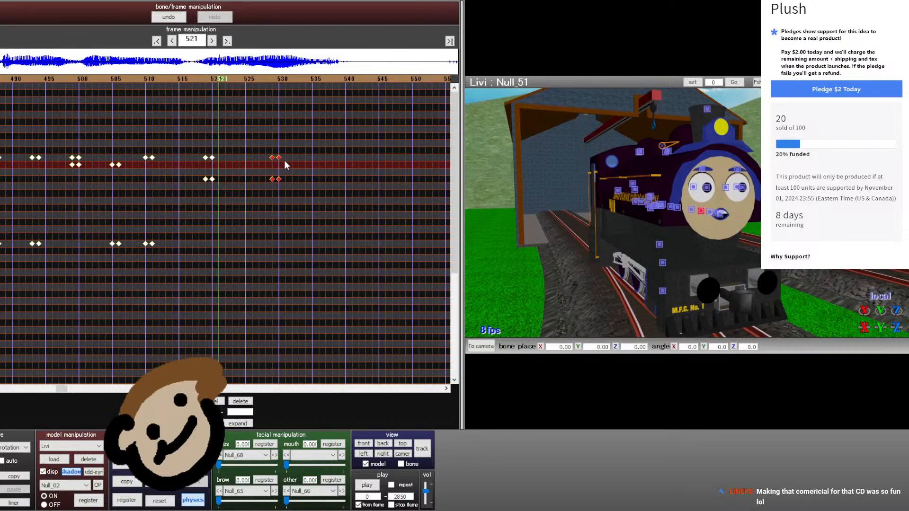
- Move the second pasted mouth keyframe pair on both rows to frames 539–540, where the sound fades out
{"action": "key", "text": "Right"}
{"action": "key", "text": "Right"}
{"action": "key", "text": "Right"}
{"action": "key", "text": "Right"}
{"action": "key", "text": "Right"}
{"action": "key", "text": "Right"}
{"action": "key", "text": "Right"}
{"action": "key", "text": "Right"}
{"action": "key", "text": "Right"}
{"action": "key", "text": "Right"}
{"action": "key", "text": "Right"}
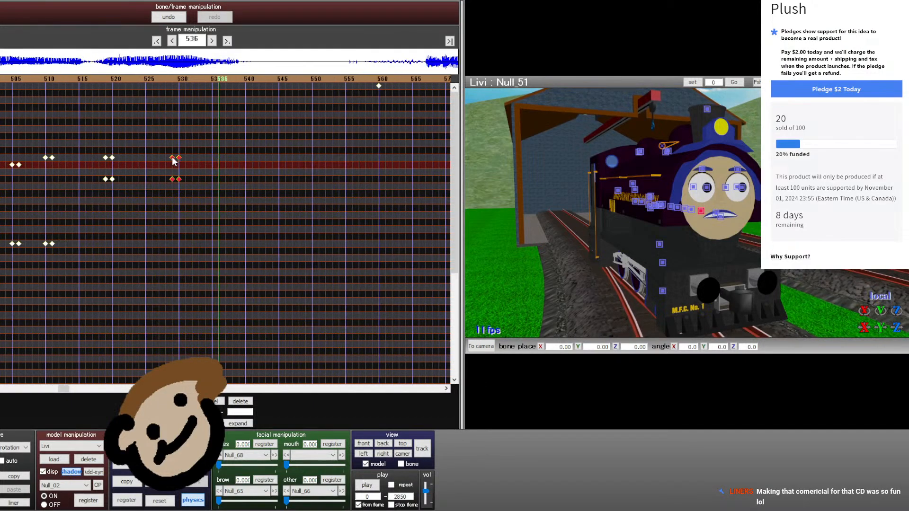
{"action": "left_click_drag", "start_coordinate": [173, 161], "coordinate": [244, 161]}
- Review the audio from frame 536 to 569 to locate where the next mouth movements should start and end
{"action": "key", "text": "Right"}
{"action": "key", "text": "Right"}
{"action": "key", "text": "Right"}
{"action": "key", "text": "Right"}
{"action": "key", "text": "Right"}
{"action": "key", "text": "Right"}
{"action": "key", "text": "Right"}
{"action": "key", "text": "Right"}
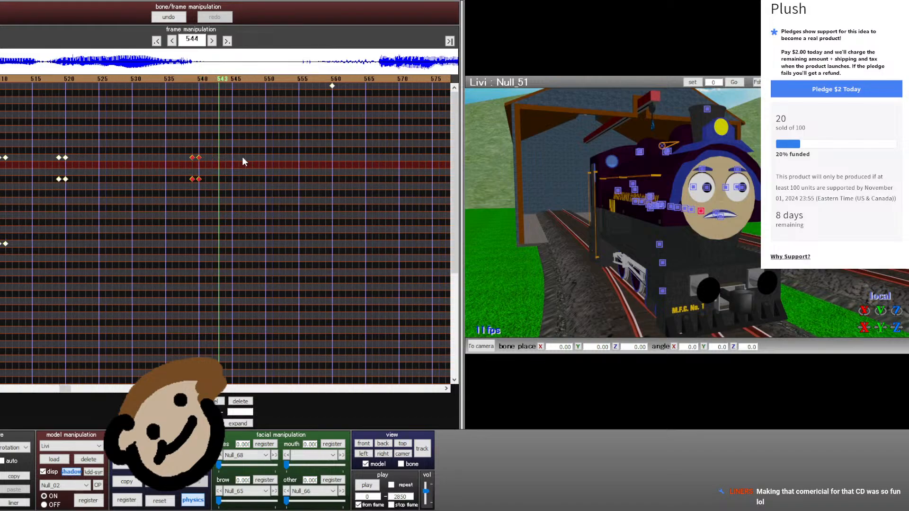
{"action": "key", "text": "Right"}
{"action": "key", "text": "Right"}
{"action": "key", "text": "Right"}
{"action": "key", "text": "Right"}
{"action": "key", "text": "Right"}
{"action": "key", "text": "Right"}
{"action": "key", "text": "Right"}
{"action": "key", "text": "Right"}
{"action": "key", "text": "Right"}
{"action": "key", "text": "Right"}
{"action": "key", "text": "Right"}
{"action": "key", "text": "Right"}
{"action": "key", "text": "Right"}
{"action": "key", "text": "Right"}
{"action": "key", "text": "Right"}
{"action": "key", "text": "Right"}
{"action": "key", "text": "Right"}
{"action": "key", "text": "Right"}
{"action": "key", "text": "Right"}
{"action": "key", "text": "Right"}
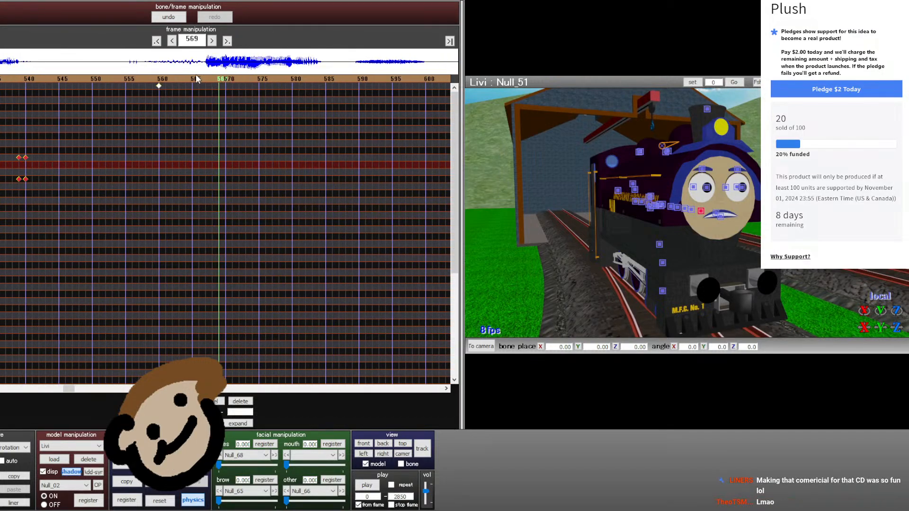
{"action": "key", "text": "Left"}
{"action": "key", "text": "Left"}
{"action": "key", "text": "Left"}
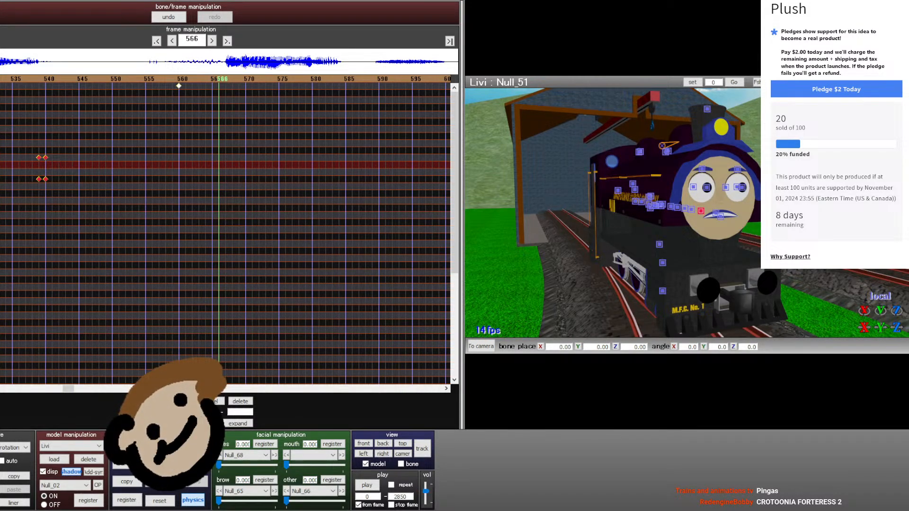
- Replay the quiet stretch around frame 550 and paste the copied mouth keyframe pairs on both rows starting at frame 555
{"action": "left_click_drag", "start_coordinate": [213, 79], "coordinate": [163, 80]}
{"action": "key", "text": "Right"}
{"action": "key", "text": "Right"}
{"action": "key", "text": "Right"}
{"action": "key", "text": "Right"}
{"action": "key", "text": "Right"}
{"action": "key", "text": "Right"}
{"action": "key", "text": "Right"}
{"action": "key", "text": "Right"}
{"action": "key", "text": "Right"}
{"action": "key", "text": "Right"}
{"action": "key", "text": "Right"}
{"action": "key", "text": "Right"}
{"action": "key", "text": "Right"}
{"action": "key", "text": "Right"}
{"action": "key", "text": "Right"}
{"action": "key", "text": "Right"}
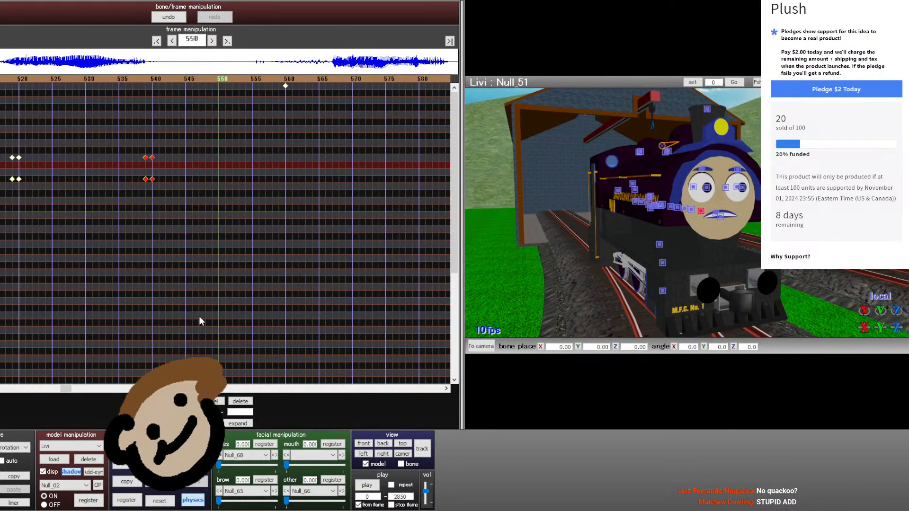
{"action": "key", "text": "Left"}
{"action": "left_click", "coordinate": [177, 401]}
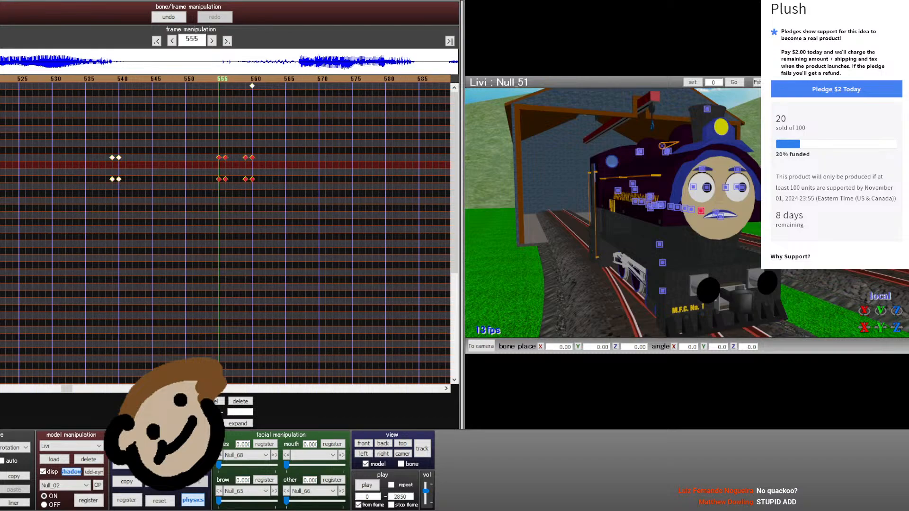
- Move the second pasted mouth keyframe pair on both rows from frames 559–560 to frames 567–568
{"action": "key", "text": "Right"}
{"action": "key", "text": "Right"}
{"action": "key", "text": "Right"}
{"action": "key", "text": "Right"}
{"action": "key", "text": "Right"}
{"action": "key", "text": "Right"}
{"action": "key", "text": "Right"}
{"action": "key", "text": "Right"}
{"action": "key", "text": "Right"}
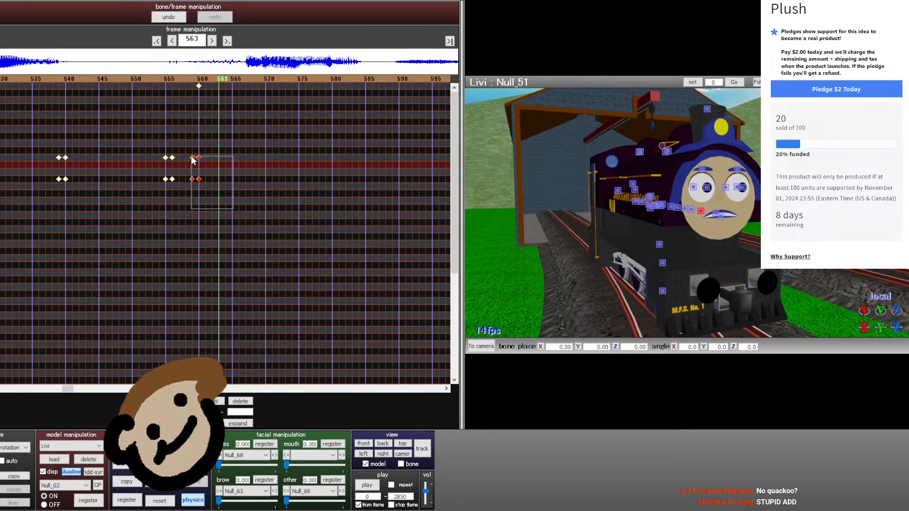
{"action": "mouse_move", "coordinate": [192, 157]}
{"action": "left_mouse_down"}
{"action": "mouse_move", "coordinate": [276, 162]}
{"action": "mouse_move", "coordinate": [207, 166]}
{"action": "left_mouse_up"}
{"action": "key", "text": "Right"}
{"action": "key", "text": "Right"}
{"action": "key", "text": "Right"}
{"action": "key", "text": "Right"}
{"action": "key", "text": "Right"}
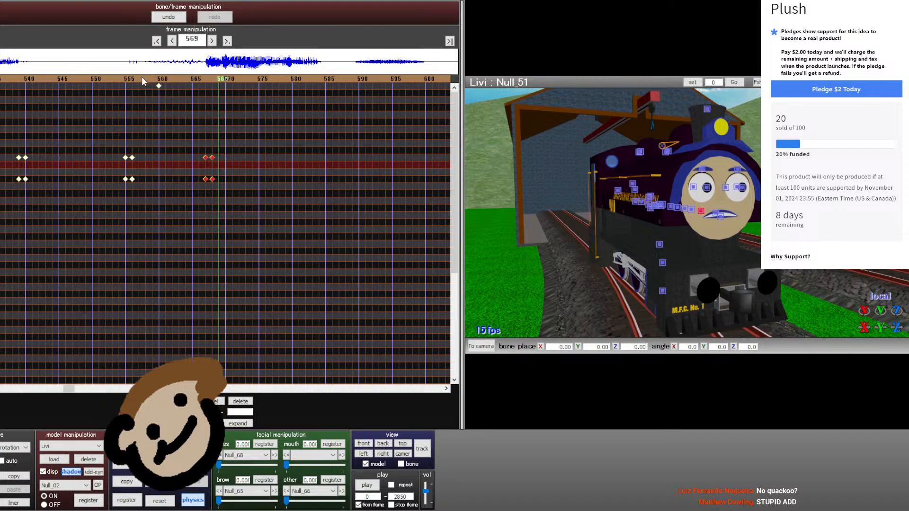
- Copy the Null_51 keyframe pairs at frames 499–500 and 505–506 and paste them starting at frame 567
{"action": "key", "text": "Left"}
{"action": "key", "text": "Left"}
{"action": "key", "text": "Left"}
{"action": "key", "text": "Left"}
{"action": "key", "text": "Left"}
{"action": "key", "text": "Left"}
{"action": "key", "text": "Left"}
{"action": "key", "text": "Left"}
{"action": "key", "text": "Left"}
{"action": "key", "text": "Left"}
{"action": "key", "text": "Left"}
{"action": "key", "text": "Left"}
{"action": "key", "text": "Left"}
{"action": "key", "text": "Left"}
{"action": "key", "text": "Left"}
{"action": "key", "text": "Left"}
{"action": "key", "text": "Left"}
{"action": "key", "text": "Left"}
{"action": "key", "text": "Left"}
{"action": "key", "text": "Left"}
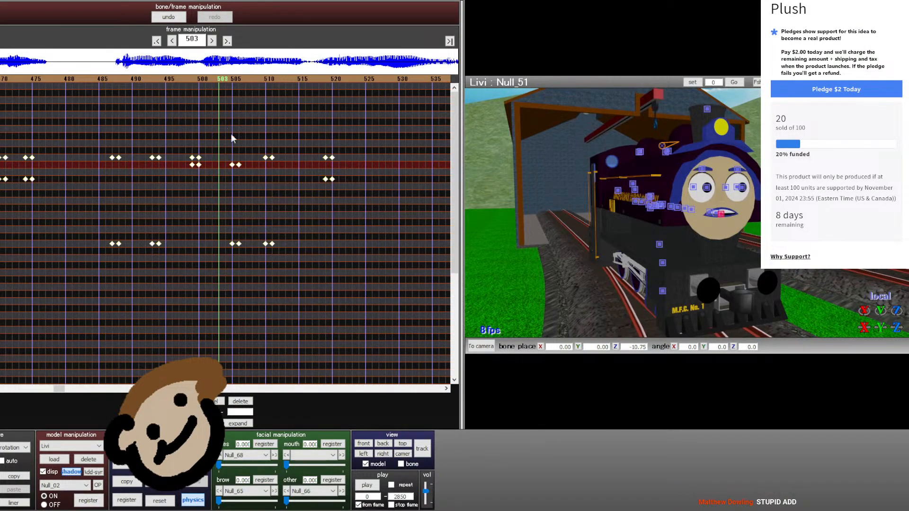
{"action": "key", "text": "Left"}
{"action": "key", "text": "Left"}
{"action": "key", "text": "Left"}
{"action": "key", "text": "Left"}
{"action": "left_click_drag", "start_coordinate": [269, 161], "coordinate": [216, 168]}
{"action": "key", "text": "Right"}
{"action": "key", "text": "Right"}
{"action": "key", "text": "Right"}
{"action": "key", "text": "Right"}
{"action": "key", "text": "Right"}
{"action": "key", "text": "Right"}
{"action": "key", "text": "Right"}
{"action": "key", "text": "Right"}
{"action": "key", "text": "Right"}
{"action": "key", "text": "Right"}
{"action": "key", "text": "Right"}
{"action": "key", "text": "Right"}
{"action": "key", "text": "Right"}
{"action": "key", "text": "Right"}
{"action": "key", "text": "Right"}
{"action": "key", "text": "Right"}
{"action": "key", "text": "Right"}
{"action": "key", "text": "Right"}
{"action": "key", "text": "Right"}
{"action": "key", "text": "Right"}
{"action": "key", "text": "Right"}
{"action": "key", "text": "Right"}
{"action": "key", "text": "Right"}
{"action": "key", "text": "Right"}
{"action": "key", "text": "Right"}
{"action": "key", "text": "Right"}
{"action": "key", "text": "Right"}
{"action": "key", "text": "Right"}
{"action": "key", "text": "Right"}
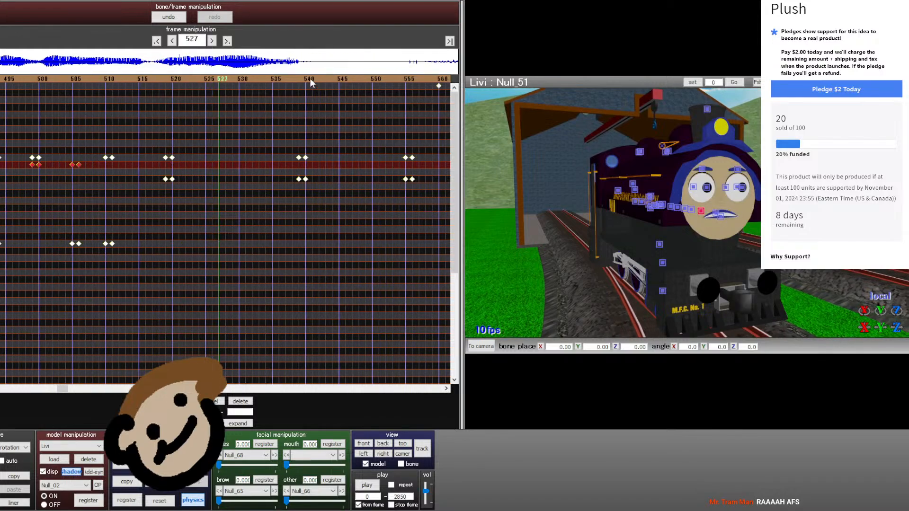
{"action": "left_click", "coordinate": [158, 78]}
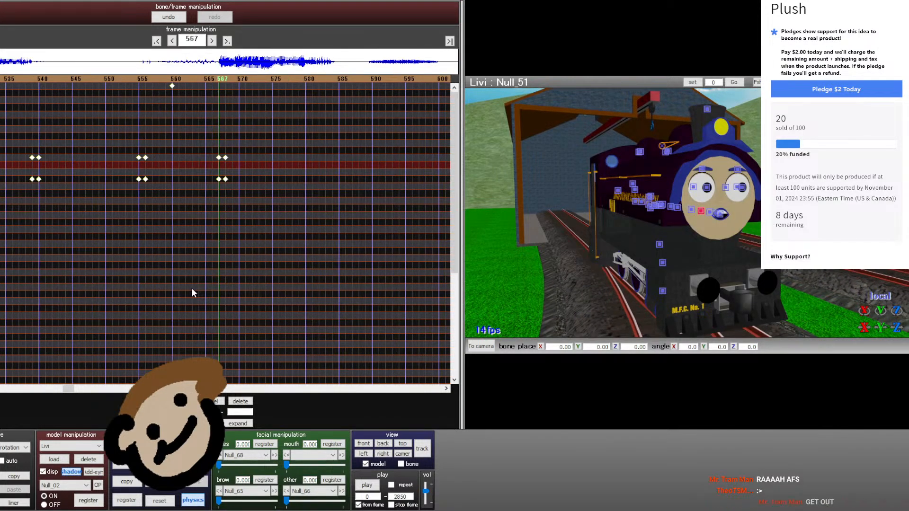
{"action": "key", "text": "ctrl+v"}
{"action": "key", "text": "Right"}
{"action": "key", "text": "Right"}
{"action": "key", "text": "Right"}
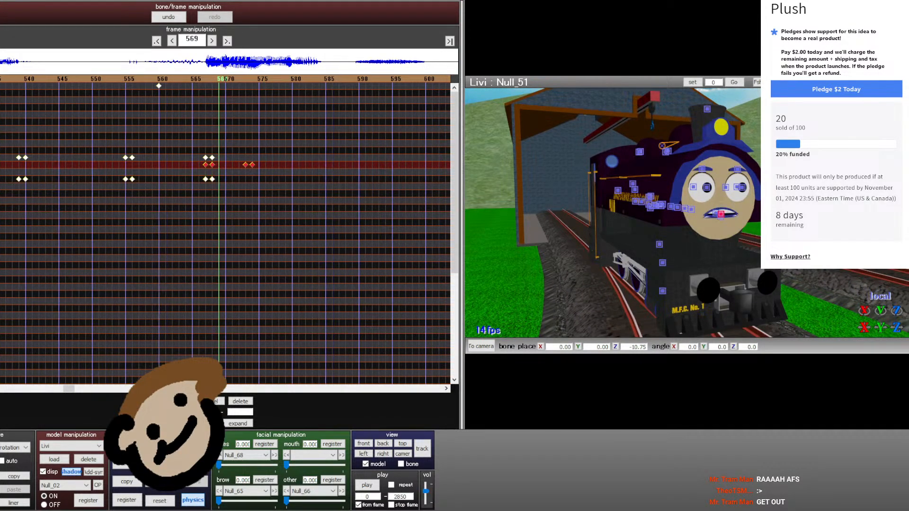
{"action": "key", "text": "Left"}
{"action": "key", "text": "Left"}
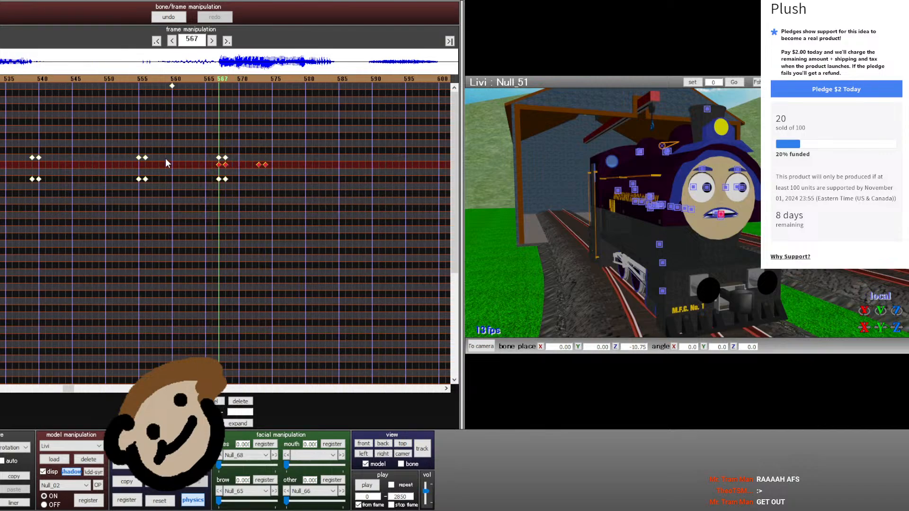
- Try to reuse the keyframe pair at frames 555–556 on the row above Null_51 at frame 573
{"action": "left_click_drag", "start_coordinate": [155, 149], "coordinate": [135, 162]}
{"action": "key", "text": "Right"}
{"action": "key", "text": "Right"}
{"action": "key", "text": "Right"}
{"action": "key", "text": "Right"}
{"action": "key", "text": "Right"}
{"action": "key", "text": "Right"}
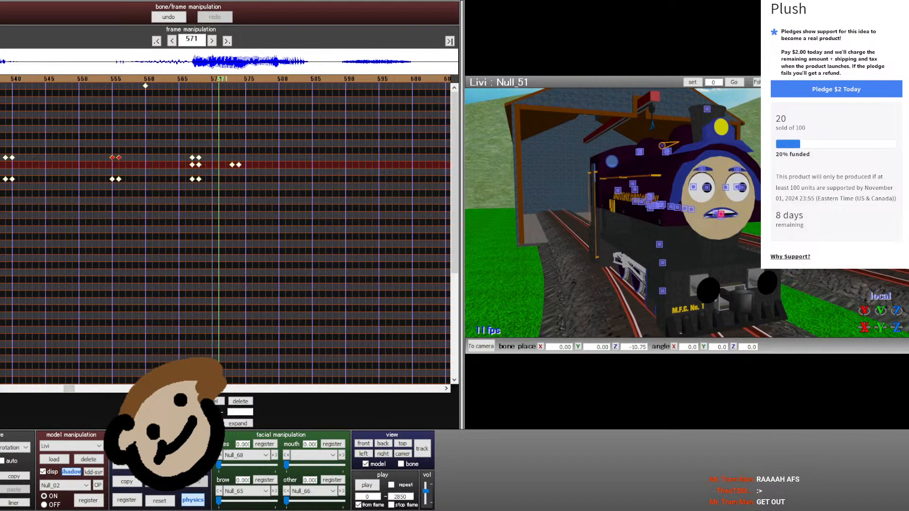
{"action": "left_click", "coordinate": [241, 401]}
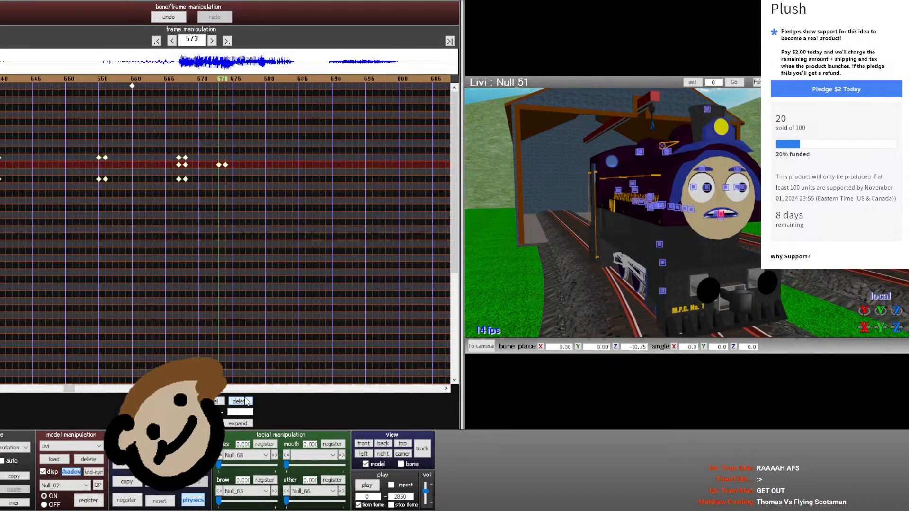
- Try a copy of the keyframe pair at frames 555–556 on the lower mouth row at frames 573–574
{"action": "left_click_drag", "start_coordinate": [124, 174], "coordinate": [95, 189]}
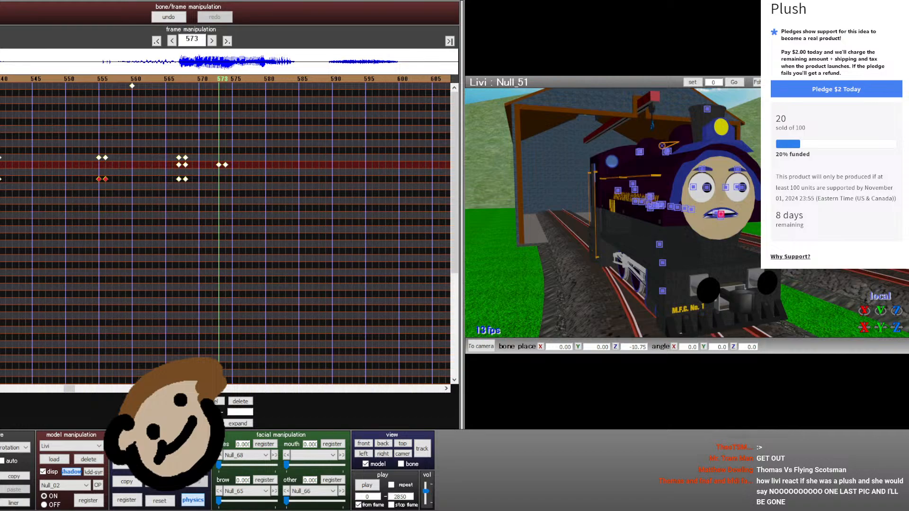
{"action": "key", "text": "Left"}
{"action": "key", "text": "Left"}
{"action": "key", "text": "Left"}
{"action": "key", "text": "Left"}
{"action": "key", "text": "Left"}
{"action": "key", "text": "Left"}
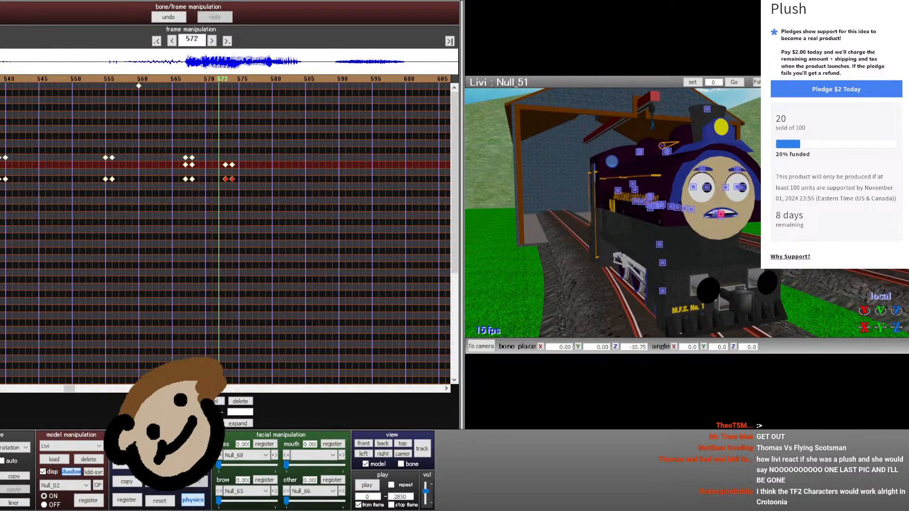
- Delete the lower row's keyframe pair at frames 573–574 and move the upper row's pair from frames 567–568 to 573–574
{"action": "left_click", "coordinate": [240, 401]}
{"action": "key", "text": "Right"}
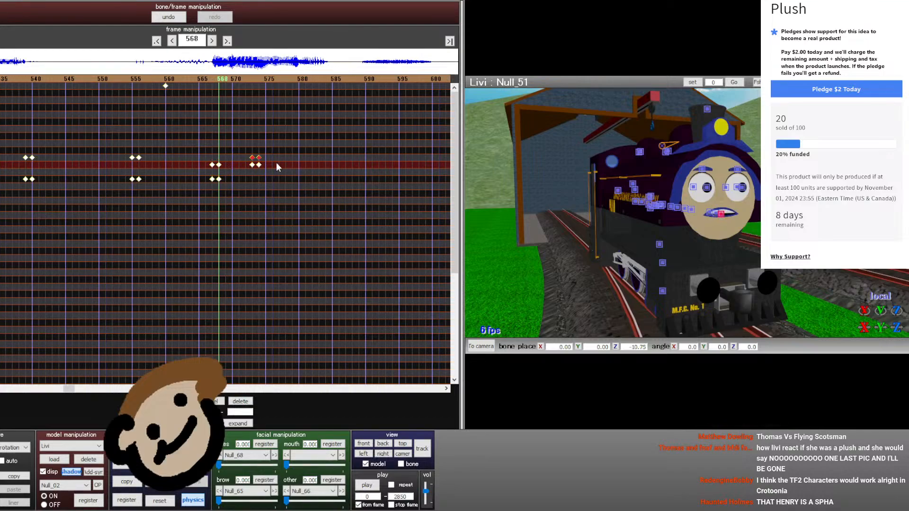
- Check the mouth poses against the audio waveform frame by frame from frame 568 to 578
{"action": "key", "text": "Right"}
{"action": "key", "text": "Right"}
{"action": "key", "text": "Right"}
{"action": "key", "text": "Right"}
{"action": "key", "text": "Right"}
{"action": "key", "text": "Right"}
{"action": "key", "text": "Right"}
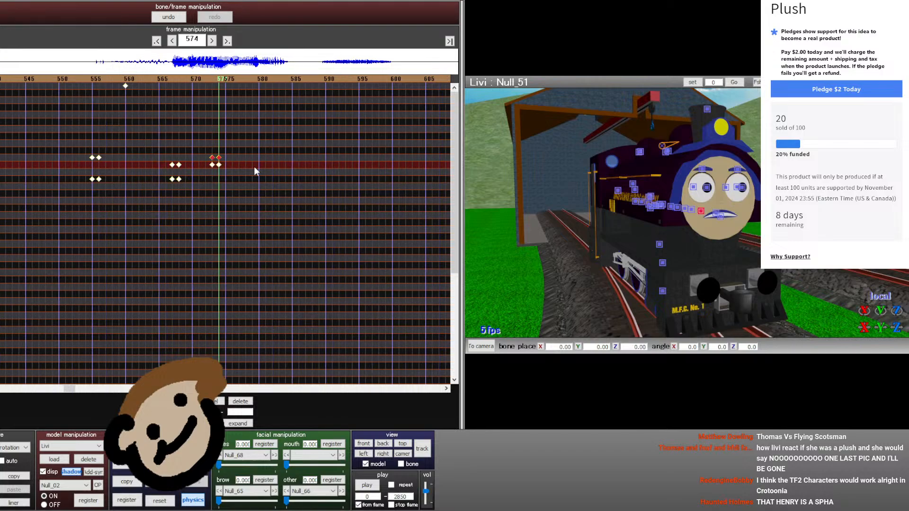
{"action": "key", "text": "Right"}
{"action": "key", "text": "Right"}
{"action": "key", "text": "Right"}
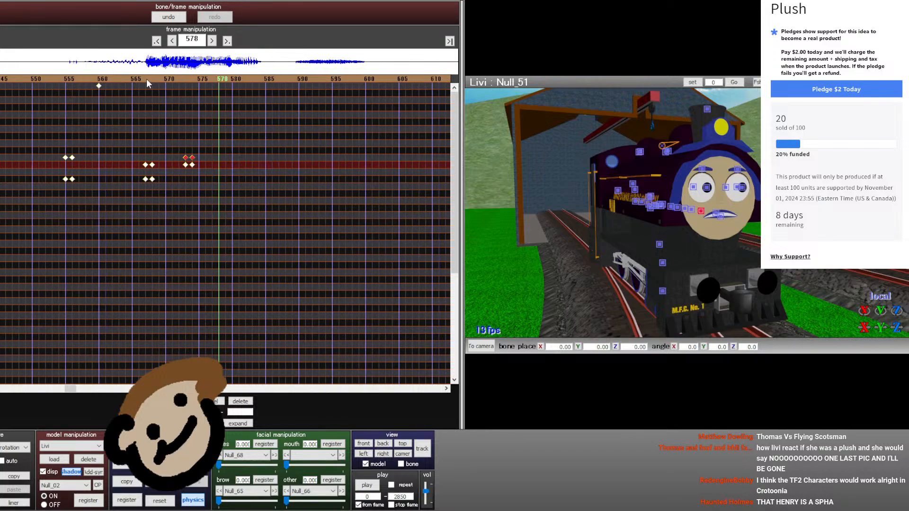
- Copy the keyframe pairs at frames 505–506 and 510–511 on the row above Null_48 and paste them starting at frame 578
{"action": "key", "text": "Left"}
{"action": "key", "text": "Left"}
{"action": "key", "text": "Left"}
{"action": "key", "text": "Left"}
{"action": "key", "text": "Left"}
{"action": "key", "text": "Left"}
{"action": "key", "text": "Left"}
{"action": "key", "text": "Left"}
{"action": "key", "text": "Left"}
{"action": "key", "text": "Left"}
{"action": "key", "text": "Left"}
{"action": "key", "text": "Left"}
{"action": "key", "text": "Left"}
{"action": "key", "text": "Left"}
{"action": "key", "text": "Left"}
{"action": "key", "text": "Left"}
{"action": "key", "text": "Left"}
{"action": "key", "text": "Left"}
{"action": "key", "text": "Left"}
{"action": "key", "text": "Left"}
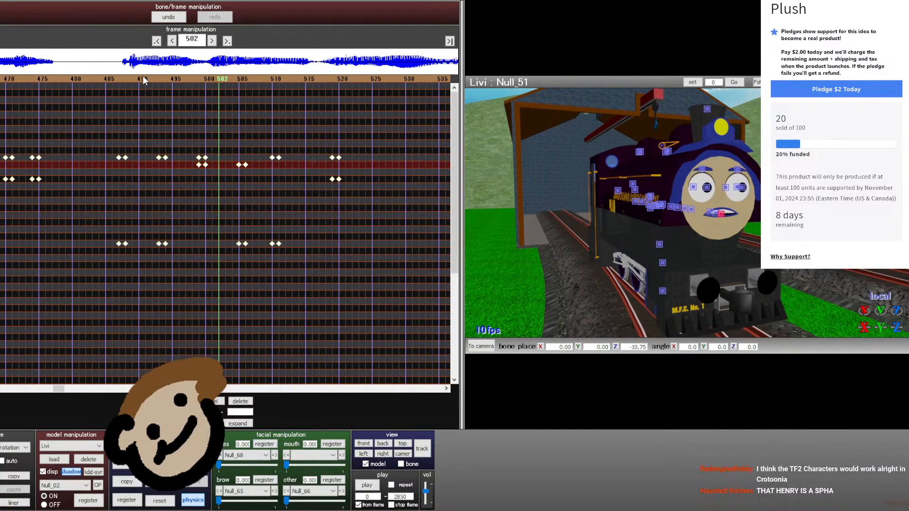
{"action": "key", "text": "Right"}
{"action": "key", "text": "Right"}
{"action": "key", "text": "Right"}
{"action": "key", "text": "Right"}
{"action": "key", "text": "Right"}
{"action": "key", "text": "Right"}
{"action": "key", "text": "Right"}
{"action": "key", "text": "Right"}
{"action": "left_click_drag", "start_coordinate": [250, 264], "coordinate": [180, 239]}
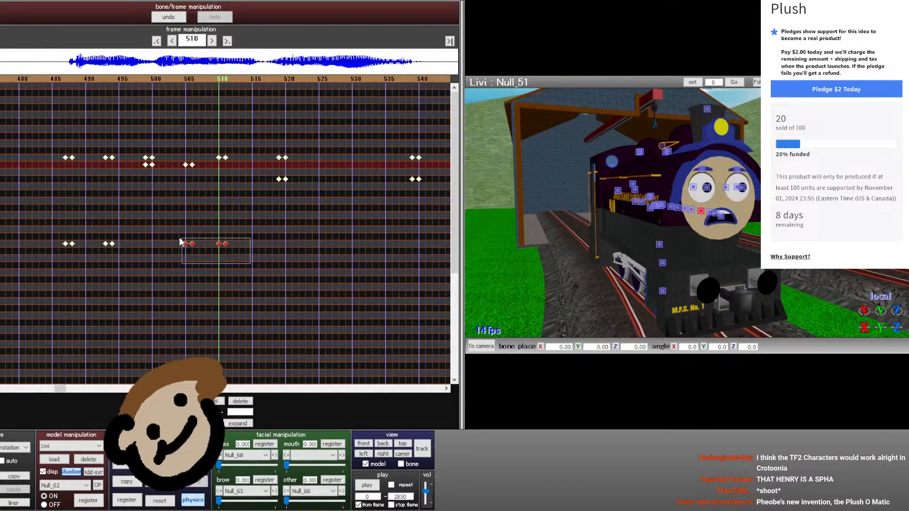
{"action": "key", "text": "Right"}
{"action": "key", "text": "Right"}
{"action": "key", "text": "Right"}
{"action": "key", "text": "Right"}
{"action": "key", "text": "Right"}
{"action": "key", "text": "Right"}
{"action": "key", "text": "Right"}
{"action": "key", "text": "Right"}
{"action": "key", "text": "Right"}
{"action": "key", "text": "Right"}
{"action": "key", "text": "Right"}
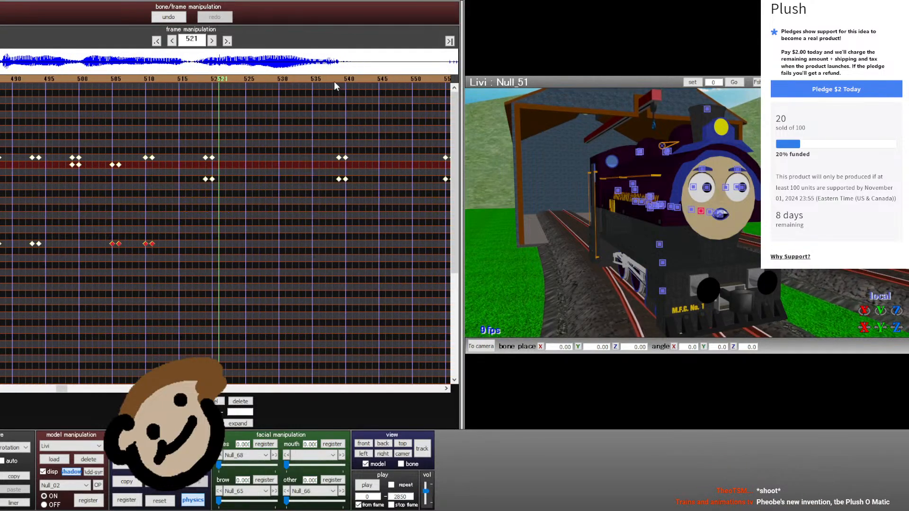
{"action": "key", "text": "Right"}
{"action": "key", "text": "Right"}
{"action": "key", "text": "Right"}
{"action": "key", "text": "Right"}
{"action": "key", "text": "Right"}
{"action": "key", "text": "Right"}
{"action": "key", "text": "Right"}
{"action": "key", "text": "Right"}
{"action": "key", "text": "Right"}
{"action": "key", "text": "Right"}
{"action": "key", "text": "Right"}
{"action": "key", "text": "Right"}
{"action": "key", "text": "Right"}
{"action": "key", "text": "Right"}
{"action": "key", "text": "Right"}
{"action": "key", "text": "Right"}
{"action": "key", "text": "Right"}
{"action": "key", "text": "Right"}
{"action": "key", "text": "Right"}
{"action": "key", "text": "Right"}
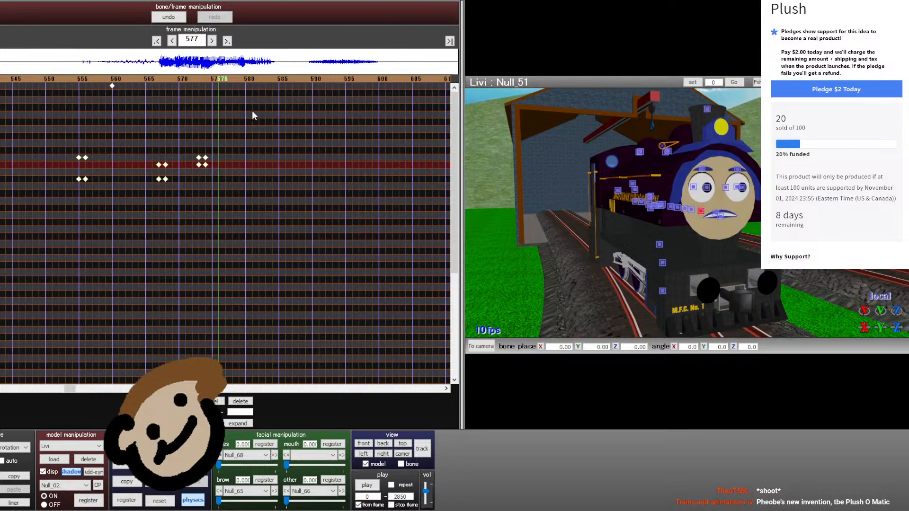
{"action": "key", "text": "Right"}
{"action": "key", "text": "Right"}
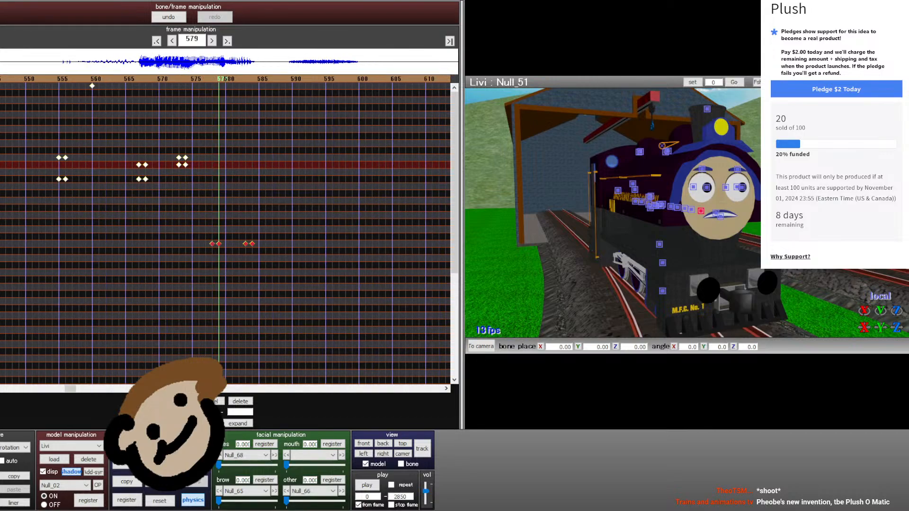
- Copy the Null_50 keyframe pairs at frames 555–556 and 573–574 and paste them starting at frame 578
{"action": "left_click_drag", "start_coordinate": [192, 152], "coordinate": [54, 160]}
{"action": "key", "text": "Left"}
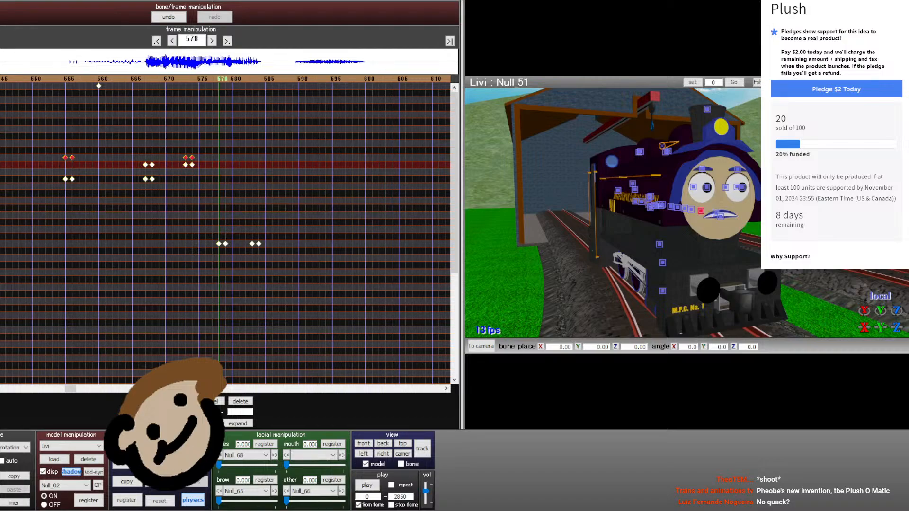
{"action": "key", "text": "Right"}
{"action": "left_click_drag", "start_coordinate": [331, 153], "coordinate": [338, 162]}
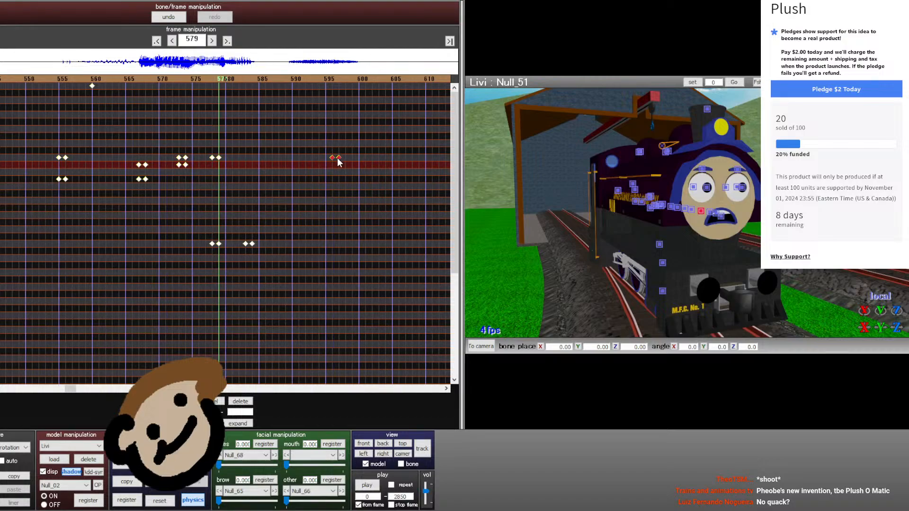
- Move the Null_50 keyframe pair from frames 596–597 to frames 583–584
{"action": "key", "text": "Right"}
{"action": "key", "text": "Right"}
{"action": "key", "text": "Right"}
{"action": "key", "text": "Right"}
{"action": "key", "text": "Right"}
{"action": "key", "text": "Right"}
{"action": "key", "text": "Right"}
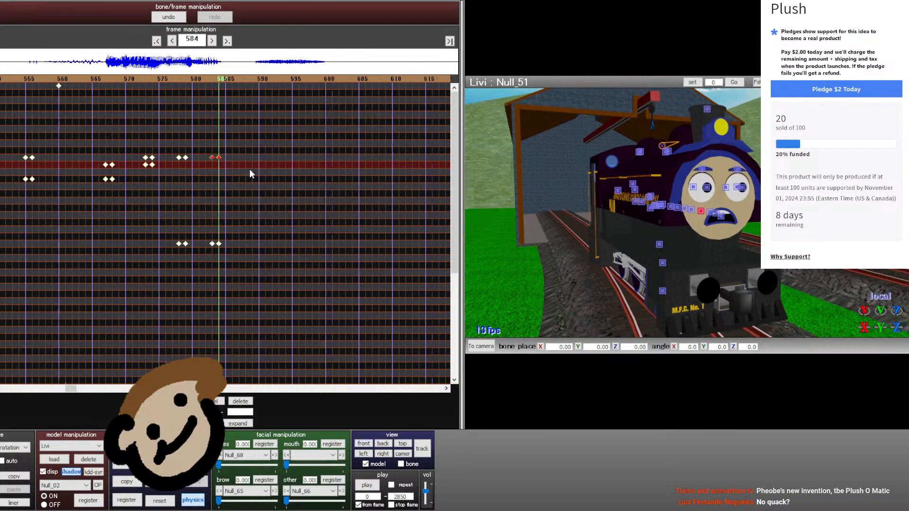
- Check the mouth pose against the remaining audio waveform from frame 584 to frame 600
{"action": "key", "text": "Right"}
{"action": "key", "text": "Right"}
{"action": "key", "text": "Right"}
{"action": "key", "text": "Right"}
{"action": "key", "text": "Right"}
{"action": "key", "text": "Right"}
{"action": "key", "text": "Right"}
{"action": "key", "text": "Right"}
{"action": "key", "text": "Right"}
{"action": "key", "text": "Right"}
{"action": "key", "text": "Right"}
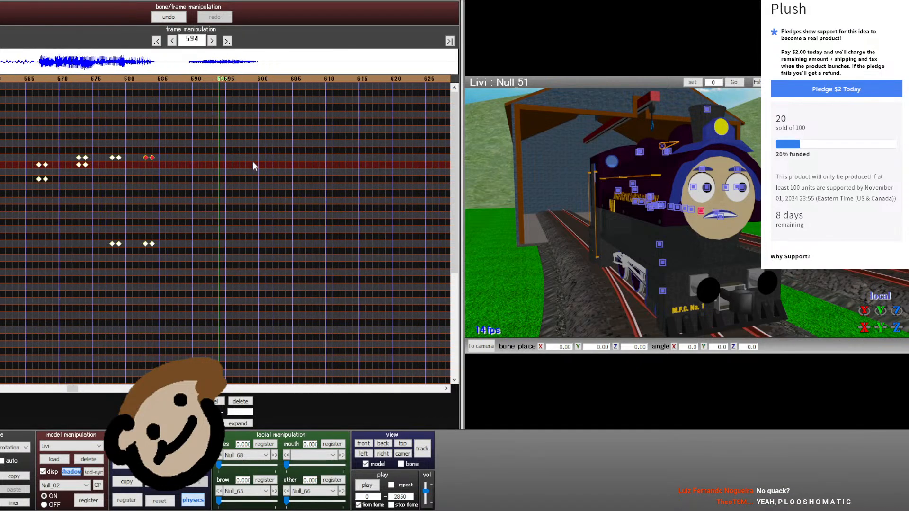
{"action": "key", "text": "Right"}
{"action": "key", "text": "Right"}
{"action": "key", "text": "Right"}
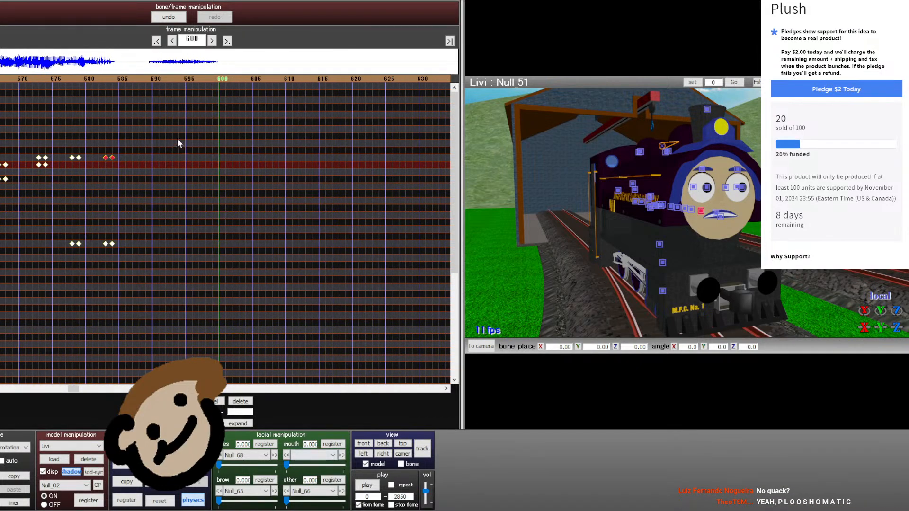
- Return to about frame 566 and review the mouth animation frame by frame up to frame 600
{"action": "left_click", "coordinate": [104, 78]}
{"action": "left_click", "coordinate": [104, 78]}
{"action": "key", "text": "Right"}
{"action": "key", "text": "Right"}
{"action": "key", "text": "Right"}
{"action": "key", "text": "Right"}
{"action": "key", "text": "Right"}
{"action": "key", "text": "Right"}
{"action": "key", "text": "Right"}
{"action": "key", "text": "Right"}
{"action": "key", "text": "Right"}
{"action": "key", "text": "Right"}
{"action": "key", "text": "Right"}
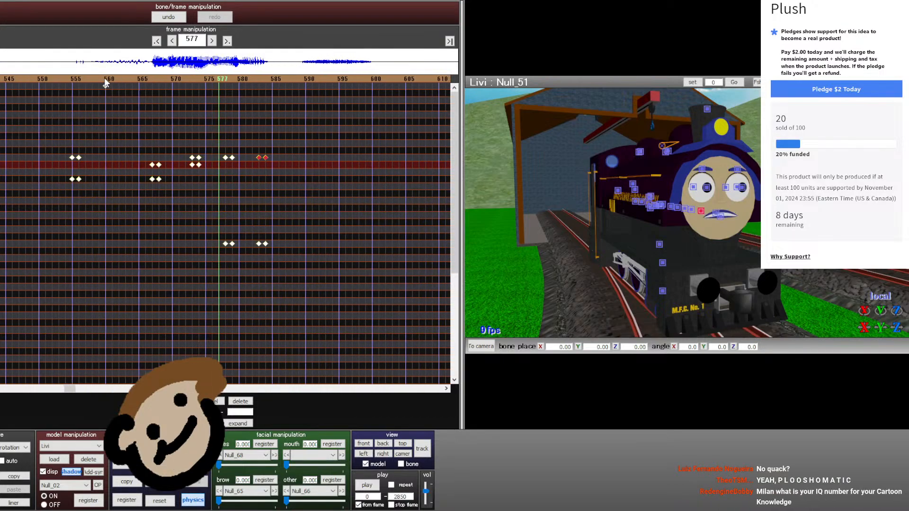
{"action": "key", "text": "Right"}
{"action": "key", "text": "Right"}
{"action": "key", "text": "Right"}
{"action": "key", "text": "Right"}
{"action": "key", "text": "Right"}
{"action": "key", "text": "Right"}
{"action": "key", "text": "Right"}
{"action": "key", "text": "Right"}
{"action": "key", "text": "Right"}
{"action": "key", "text": "Right"}
{"action": "key", "text": "Right"}
{"action": "key", "text": "Right"}
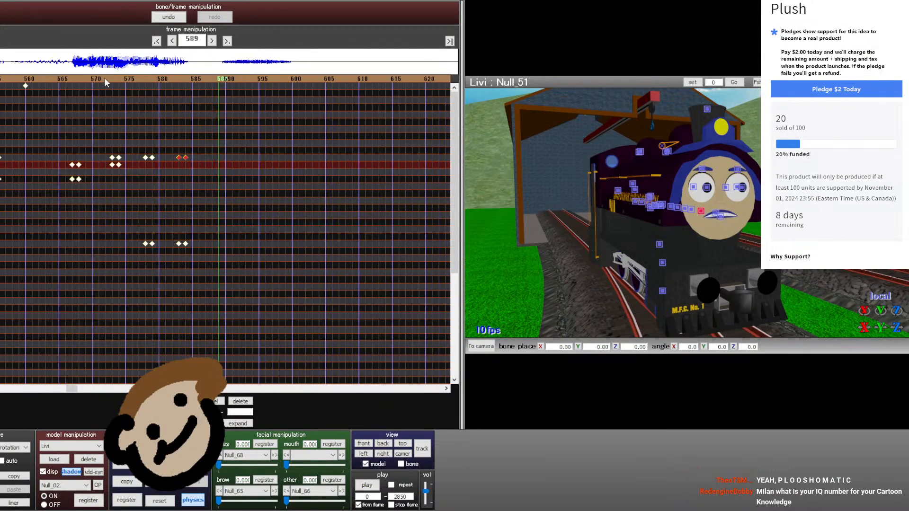
{"action": "key", "text": "Right"}
{"action": "key", "text": "Right"}
{"action": "key", "text": "Right"}
{"action": "key", "text": "Right"}
{"action": "key", "text": "Right"}
{"action": "key", "text": "Right"}
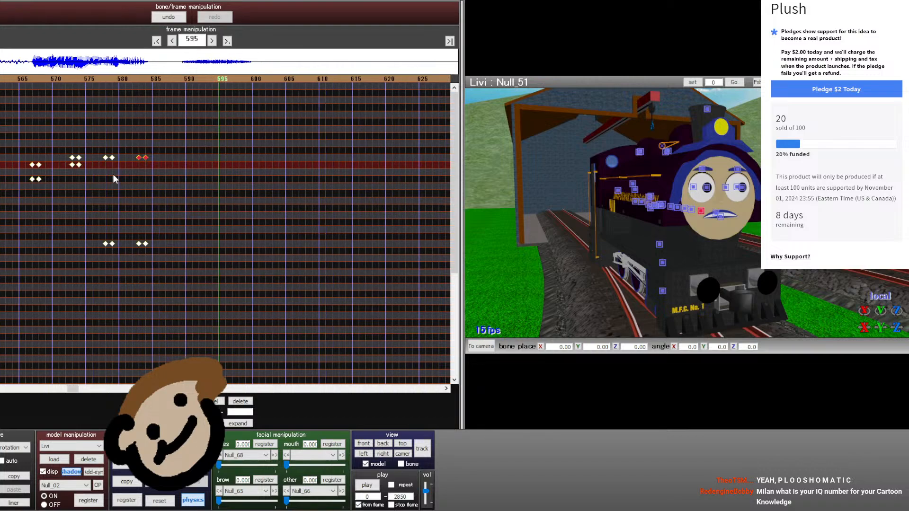
{"action": "key", "text": "Right"}
{"action": "key", "text": "Right"}
{"action": "key", "text": "Right"}
{"action": "key", "text": "Right"}
{"action": "key", "text": "Right"}
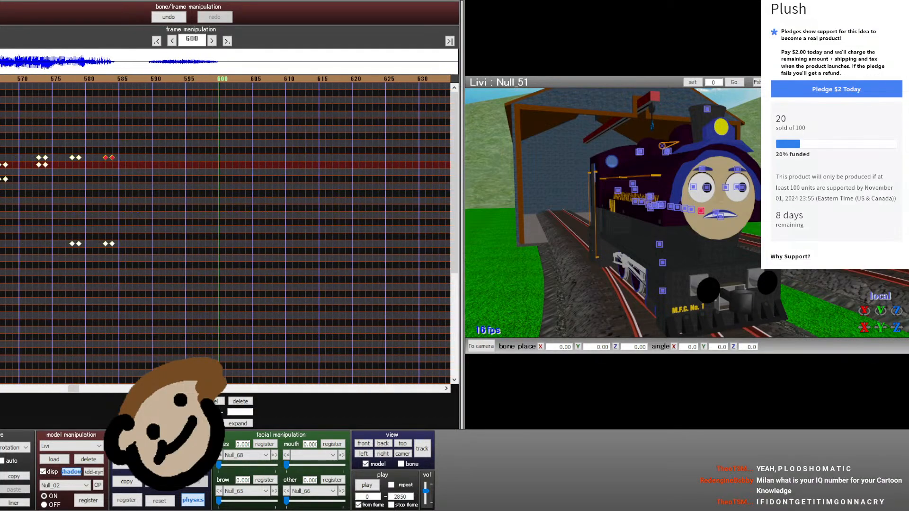
- Register a Null_50 keyframe at frame 600 in its current pose and another at frame 601 with the bone reset
{"action": "left_click", "coordinate": [715, 214]}
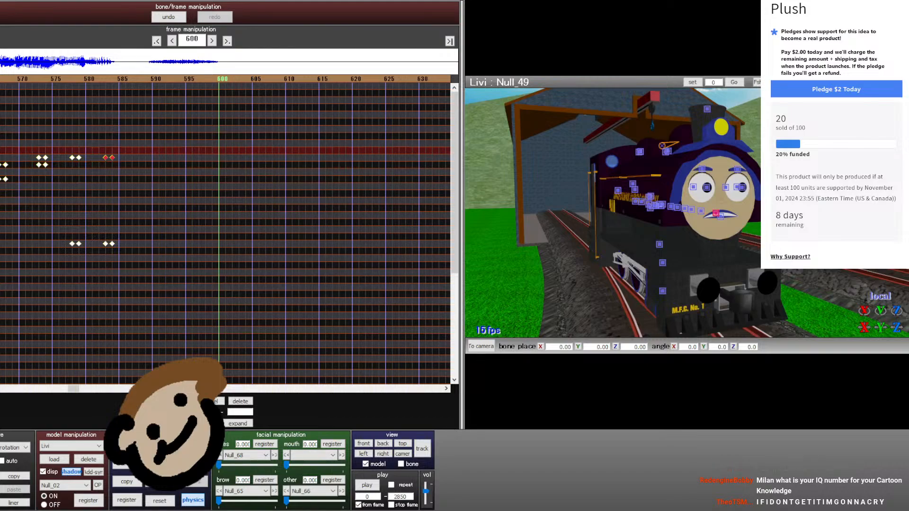
{"action": "left_click", "coordinate": [1, 157]}
{"action": "left_click", "coordinate": [131, 500]}
{"action": "key", "text": "Right"}
{"action": "left_click", "coordinate": [157, 500]}
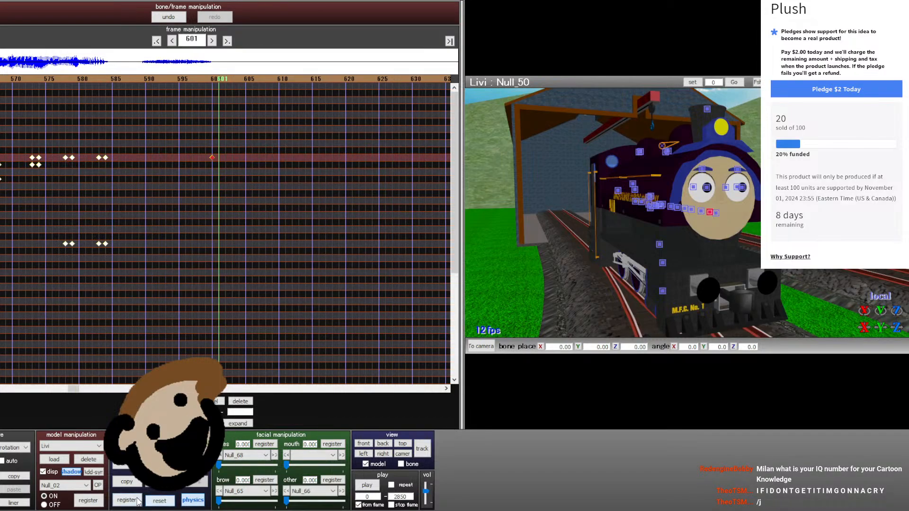
{"action": "left_click", "coordinate": [131, 500]}
- Register a Null_48 keyframe at frame 600 in its current pose and another at frame 601 with the bone reset
{"action": "left_click", "coordinate": [1, 251]}
{"action": "left_click", "coordinate": [126, 500]}
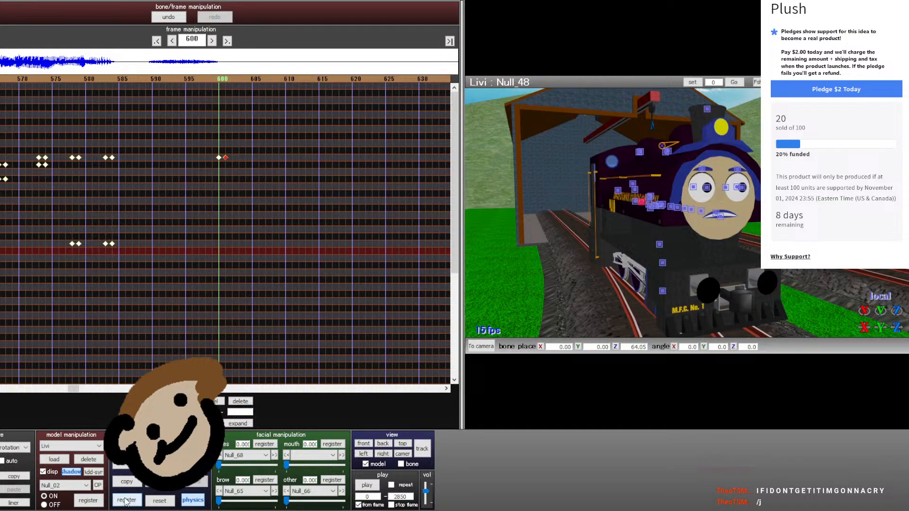
{"action": "left_click", "coordinate": [156, 500]}
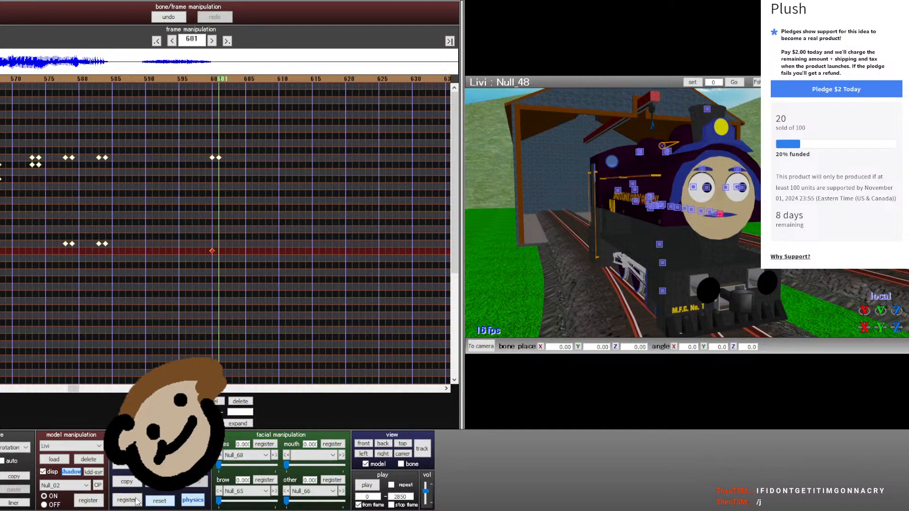
{"action": "left_click", "coordinate": [127, 500]}
- View the camera shot at frame 721 and return to editing the Livi model
{"action": "key", "text": "Tab"}
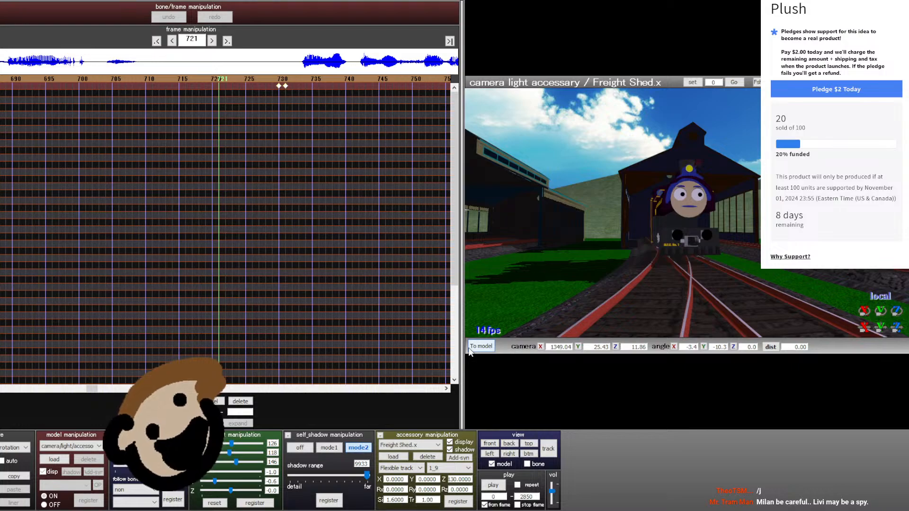
{"action": "left_click", "coordinate": [481, 346]}
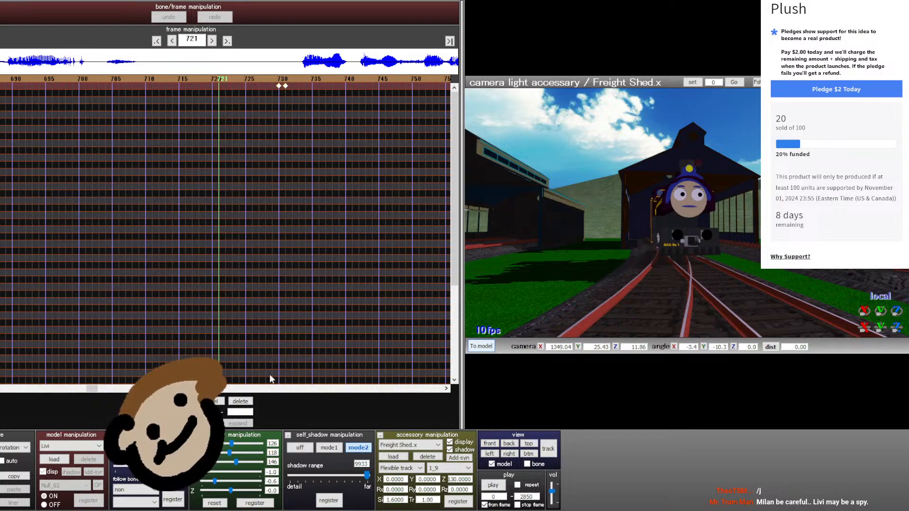
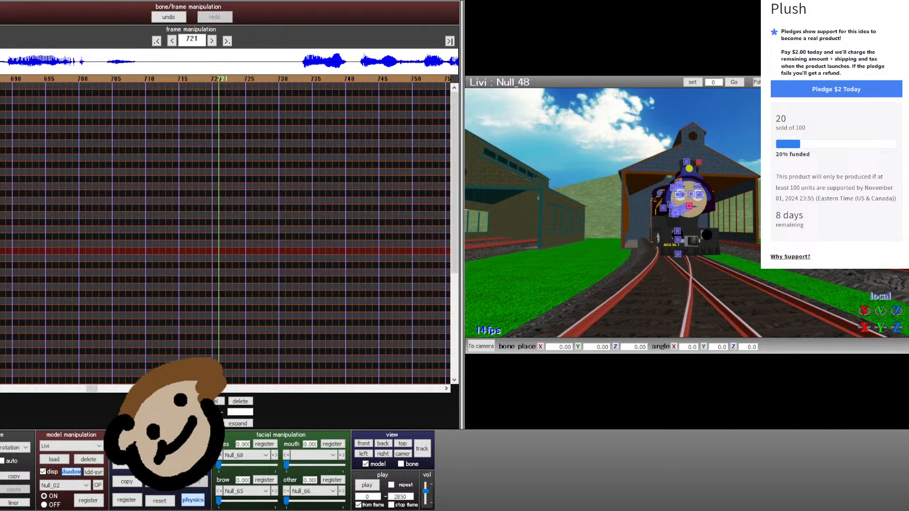
- Go back through the timeline from frame 721 to about frame 549 and examine the existing mouth keyframes
{"action": "key", "text": "Left"}
{"action": "key", "text": "Left"}
{"action": "key", "text": "Left"}
{"action": "key", "text": "Left"}
{"action": "key", "text": "Left"}
{"action": "key", "text": "Left"}
{"action": "key", "text": "Left"}
{"action": "key", "text": "Left"}
{"action": "key", "text": "Left"}
{"action": "key", "text": "Left"}
{"action": "key", "text": "Left"}
{"action": "key", "text": "Left"}
{"action": "key", "text": "Left"}
{"action": "key", "text": "Left"}
{"action": "key", "text": "Left"}
{"action": "key", "text": "Left"}
{"action": "key", "text": "Left"}
{"action": "key", "text": "Left"}
{"action": "key", "text": "Left"}
{"action": "key", "text": "Left"}
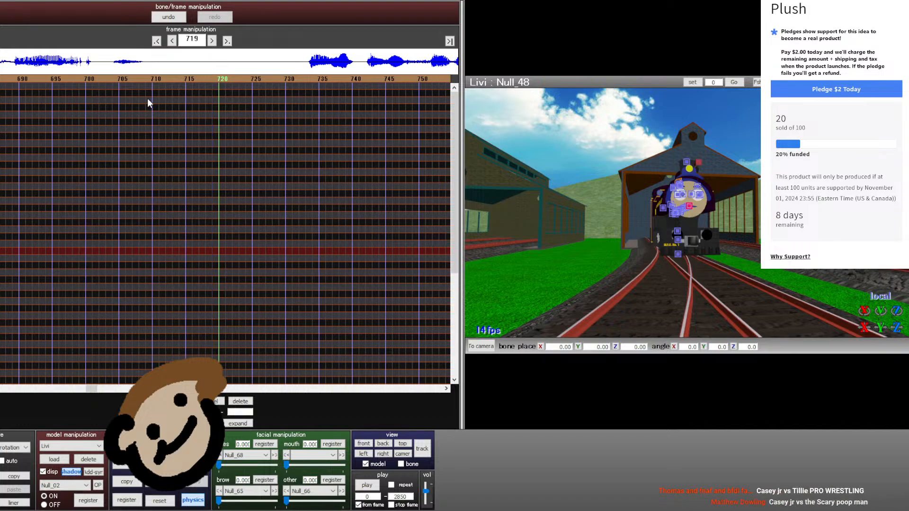
{"action": "key", "text": "Left"}
{"action": "key", "text": "Left"}
{"action": "key", "text": "Left"}
{"action": "key", "text": "Left"}
{"action": "key", "text": "Left"}
{"action": "key", "text": "Left"}
{"action": "key", "text": "Left"}
{"action": "key", "text": "Left"}
{"action": "key", "text": "Left"}
{"action": "key", "text": "Left"}
{"action": "key", "text": "Left"}
{"action": "key", "text": "Left"}
{"action": "key", "text": "Left"}
{"action": "key", "text": "Left"}
{"action": "key", "text": "Left"}
{"action": "key", "text": "Left"}
{"action": "key", "text": "Left"}
{"action": "key", "text": "Left"}
{"action": "key", "text": "Left"}
{"action": "key", "text": "Left"}
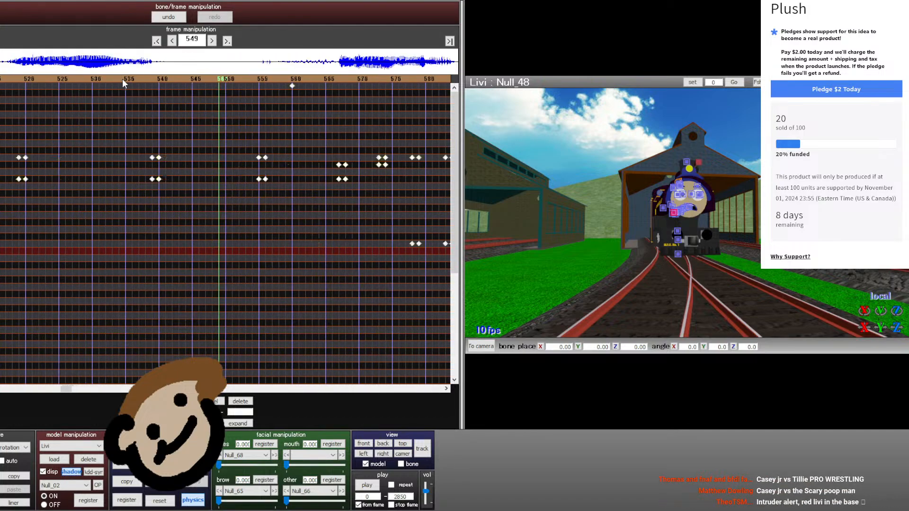
- Check the camera shot at frame 546, return to editing the Livi model and frame the view on its face
{"action": "left_click", "coordinate": [481, 347]}
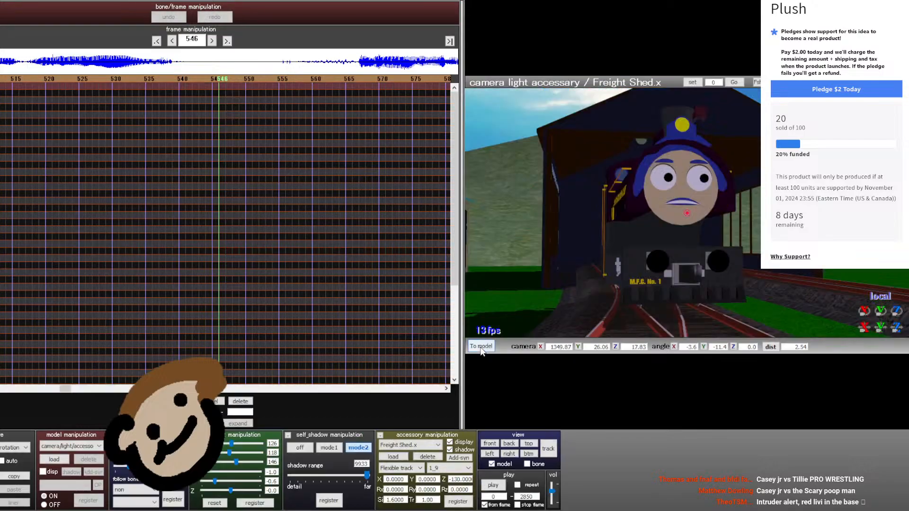
{"action": "left_click", "coordinate": [387, 454]}
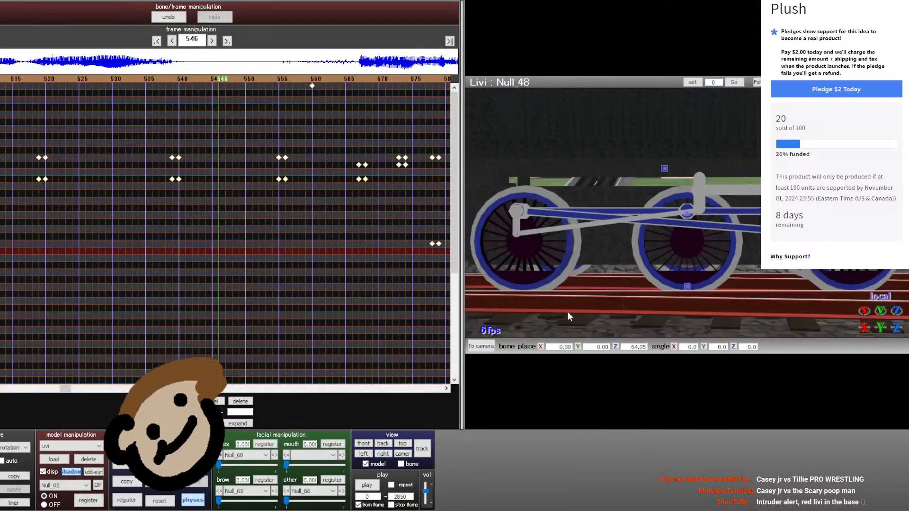
{"action": "scroll", "coordinate": [663, 167], "scroll_direction": "down", "scroll_amount": 5}
{"action": "right_click_drag", "start_coordinate": [663, 167], "coordinate": [709, 195]}
{"action": "middle_click_drag", "start_coordinate": [669, 311], "coordinate": [651, 362]}
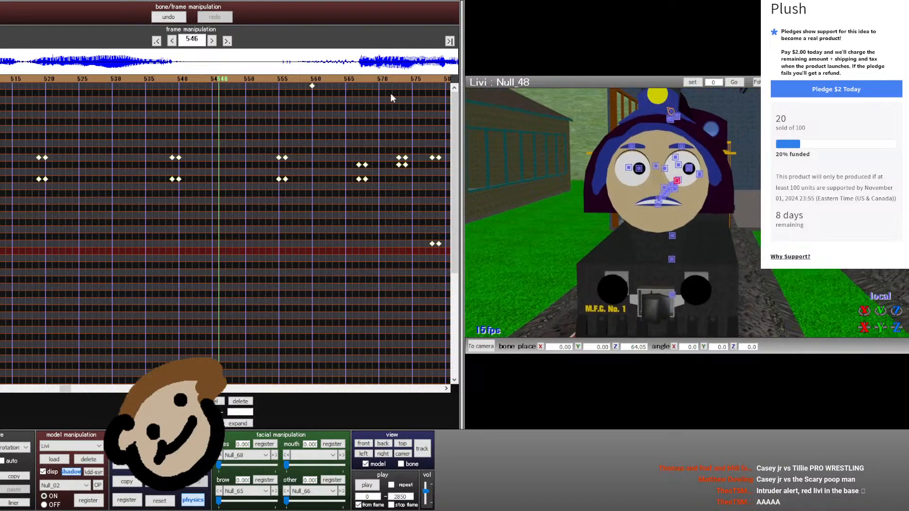
- Go forward from frame 546 to about frame 664 and examine the audio waveform for the next spoken sound
{"action": "left_click", "coordinate": [389, 77]}
{"action": "left_click", "coordinate": [389, 78]}
{"action": "key", "text": "Right"}
{"action": "key", "text": "Right"}
{"action": "key", "text": "Right"}
{"action": "key", "text": "Right"}
{"action": "key", "text": "Right"}
{"action": "key", "text": "Right"}
{"action": "key", "text": "Right"}
{"action": "key", "text": "Right"}
{"action": "key", "text": "Right"}
{"action": "key", "text": "Right"}
{"action": "left_click", "coordinate": [389, 78]}
{"action": "left_click", "coordinate": [388, 77]}
{"action": "key", "text": "Right"}
{"action": "key", "text": "Right"}
{"action": "key", "text": "Right"}
{"action": "key", "text": "Right"}
{"action": "key", "text": "Right"}
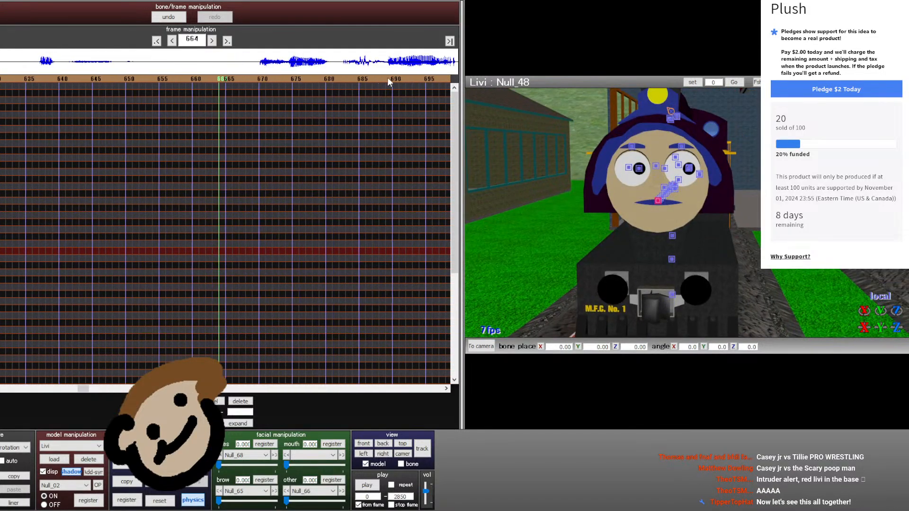
- Register Null_48 keyframes at frames 635 and 636, with the closed mouth hidden at frame 636
{"action": "left_click", "coordinate": [29, 79]}
{"action": "key", "text": "Left"}
{"action": "key", "text": "Left"}
{"action": "key", "text": "Left"}
{"action": "key", "text": "Left"}
{"action": "key", "text": "Left"}
{"action": "key", "text": "Left"}
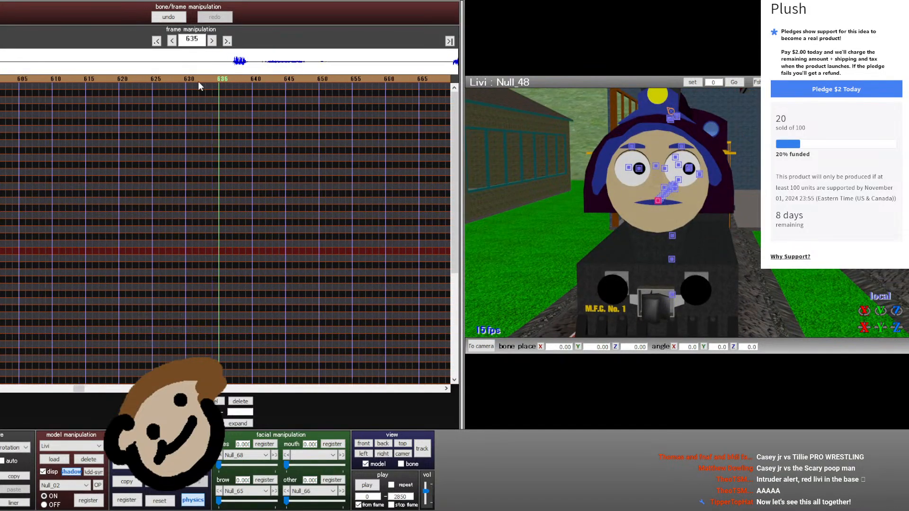
{"action": "key", "text": "Right"}
{"action": "key", "text": "Right"}
{"action": "key", "text": "Right"}
{"action": "key", "text": "Right"}
{"action": "key", "text": "Right"}
{"action": "key", "text": "Left"}
{"action": "left_click", "coordinate": [136, 502]}
{"action": "key", "text": "Right"}
{"action": "left_click", "coordinate": [136, 502]}
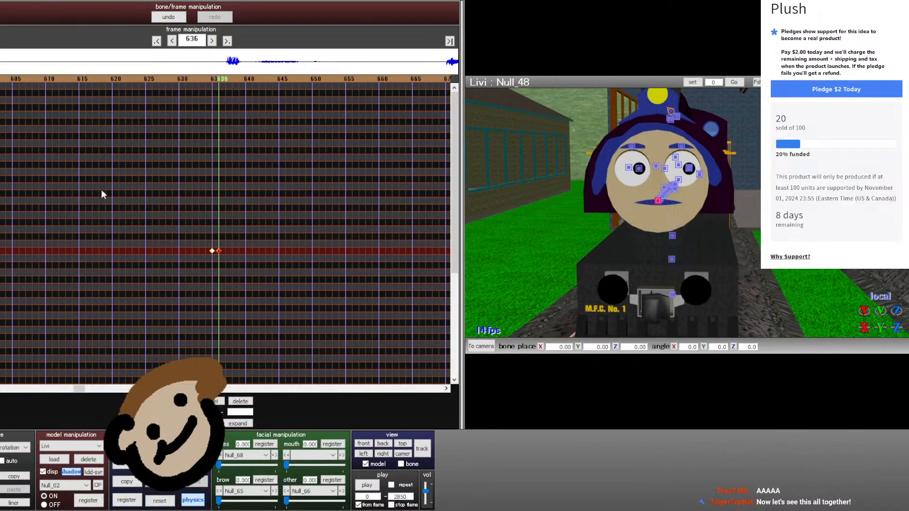
{"action": "key", "text": "Left"}
{"action": "key", "text": "Left"}
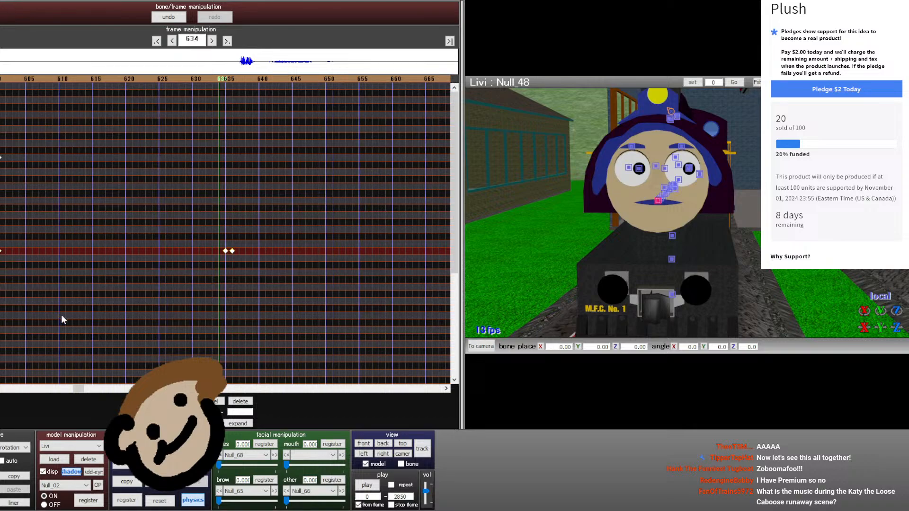
{"action": "key", "text": "Right"}
{"action": "key", "text": "Right"}
{"action": "key", "text": "Left"}
{"action": "key", "text": "Left"}
- Review the existing mouth animation and keyframes between frames 635 and 555
{"action": "key", "text": "Left"}
{"action": "key", "text": "Left"}
{"action": "key", "text": "Left"}
{"action": "key", "text": "Left"}
{"action": "key", "text": "Left"}
{"action": "key", "text": "Left"}
{"action": "key", "text": "Left"}
{"action": "key", "text": "Left"}
{"action": "key", "text": "Left"}
{"action": "key", "text": "Left"}
{"action": "key", "text": "Left"}
{"action": "key", "text": "Left"}
{"action": "key", "text": "Left"}
{"action": "key", "text": "Left"}
{"action": "key", "text": "Left"}
{"action": "key", "text": "Left"}
{"action": "key", "text": "Left"}
{"action": "key", "text": "Left"}
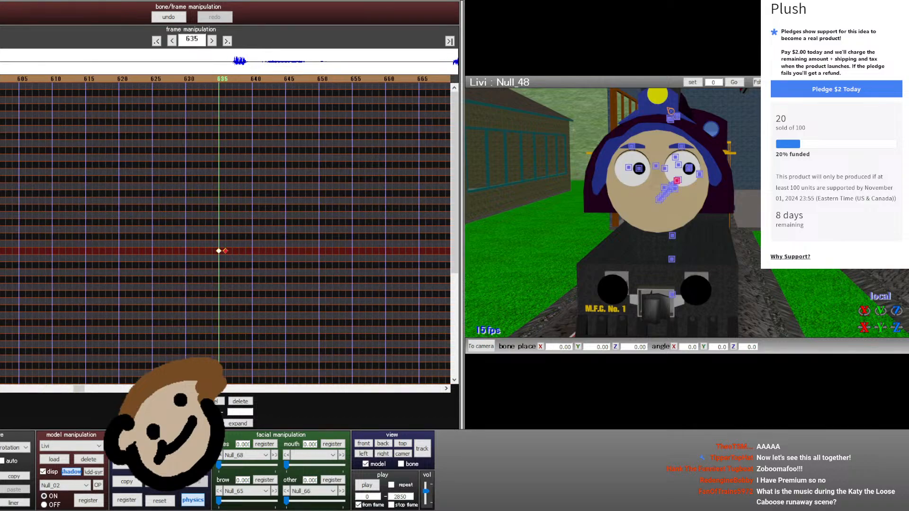
{"action": "key", "text": "Right"}
{"action": "key", "text": "Right"}
{"action": "key", "text": "Right"}
{"action": "key", "text": "Right"}
{"action": "key", "text": "Right"}
{"action": "key", "text": "Right"}
{"action": "key", "text": "Right"}
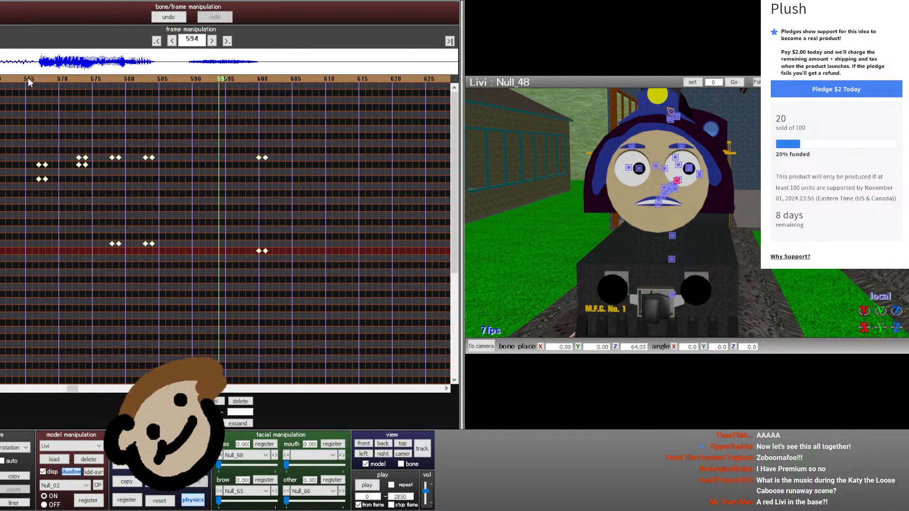
{"action": "key", "text": "Left"}
{"action": "key", "text": "Left"}
{"action": "key", "text": "Left"}
{"action": "key", "text": "Left"}
{"action": "key", "text": "Left"}
{"action": "key", "text": "Left"}
{"action": "key", "text": "Left"}
{"action": "key", "text": "Left"}
{"action": "key", "text": "Left"}
{"action": "key", "text": "Left"}
{"action": "key", "text": "Left"}
{"action": "key", "text": "Left"}
{"action": "key", "text": "Left"}
{"action": "key", "text": "Left"}
{"action": "key", "text": "Left"}
{"action": "key", "text": "Left"}
{"action": "key", "text": "Left"}
{"action": "key", "text": "Left"}
{"action": "key", "text": "Left"}
{"action": "key", "text": "Left"}
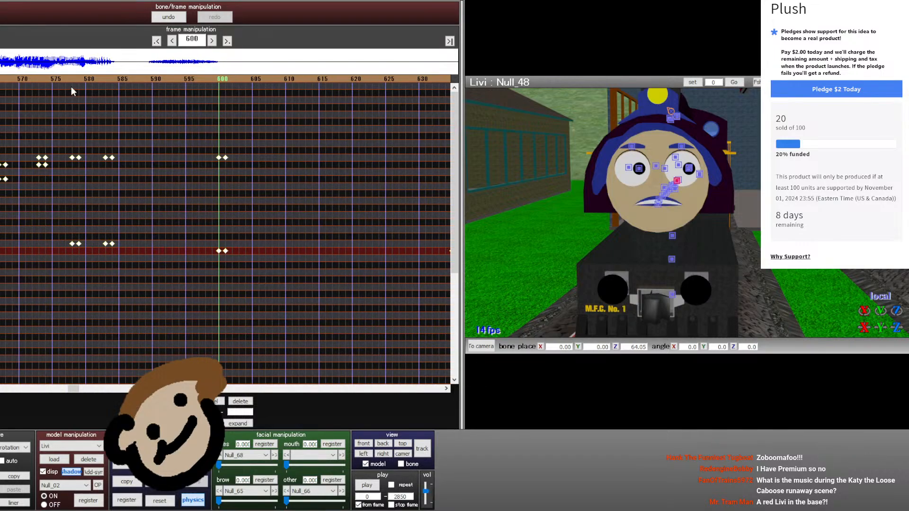
{"action": "key", "text": "Right"}
{"action": "key", "text": "Right"}
{"action": "key", "text": "Right"}
{"action": "key", "text": "Right"}
{"action": "key", "text": "Right"}
{"action": "key", "text": "Right"}
{"action": "key", "text": "Right"}
{"action": "key", "text": "Right"}
{"action": "key", "text": "Right"}
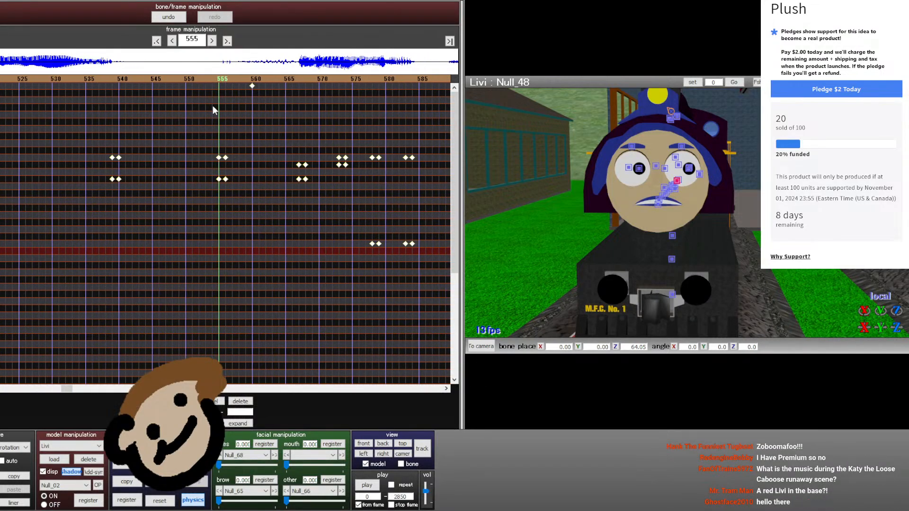
- Select all the mouth keyframes from frame 555 through frame 584, leaving out those at frames 600 and 601
{"action": "left_click_drag", "start_coordinate": [177, 194], "coordinate": [323, 139]}
{"action": "key", "text": "Right"}
{"action": "key", "text": "Right"}
{"action": "key", "text": "Right"}
{"action": "key", "text": "Right"}
{"action": "key", "text": "Right"}
{"action": "key", "text": "Right"}
{"action": "key", "text": "Right"}
{"action": "key", "text": "Right"}
{"action": "key", "text": "Right"}
{"action": "key", "text": "Right"}
{"action": "key", "text": "Right"}
{"action": "key", "text": "Right"}
{"action": "key", "text": "Right"}
{"action": "key", "text": "Right"}
{"action": "key", "text": "Right"}
{"action": "key", "text": "Right"}
{"action": "key", "text": "Right"}
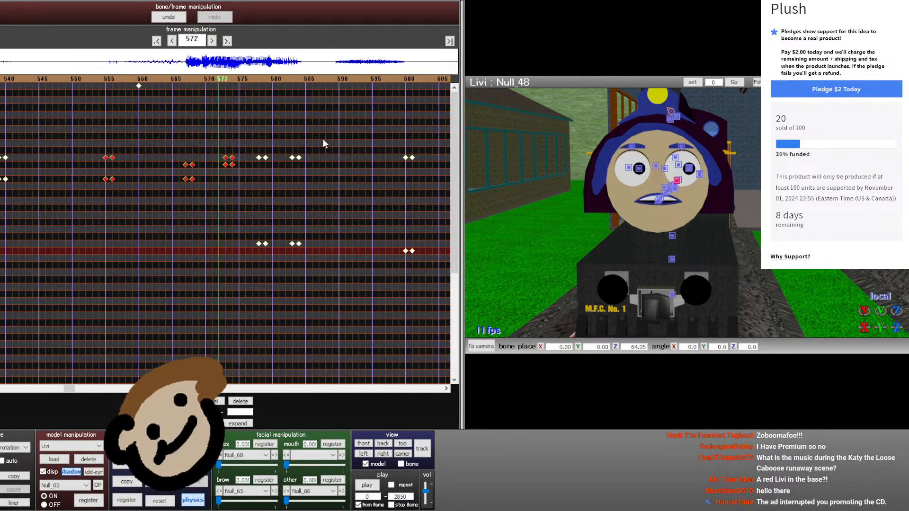
{"action": "left_click_drag", "start_coordinate": [294, 138], "coordinate": [226, 246]}
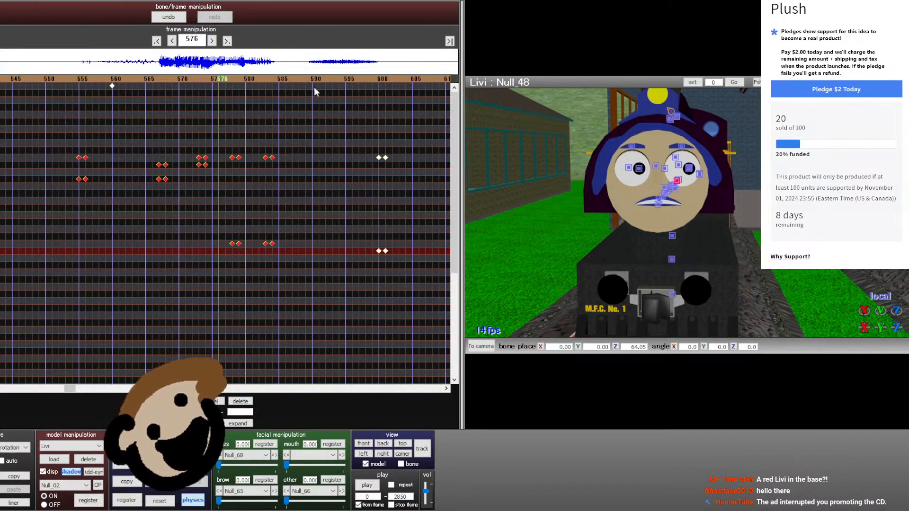
- Paste the copied mouth keyframes at frame 683 and shift the whole set one frame earlier to start at frame 682
{"action": "left_click", "coordinate": [327, 80]}
{"action": "left_click", "coordinate": [326, 79]}
{"action": "left_click", "coordinate": [327, 80]}
{"action": "left_click", "coordinate": [326, 80]}
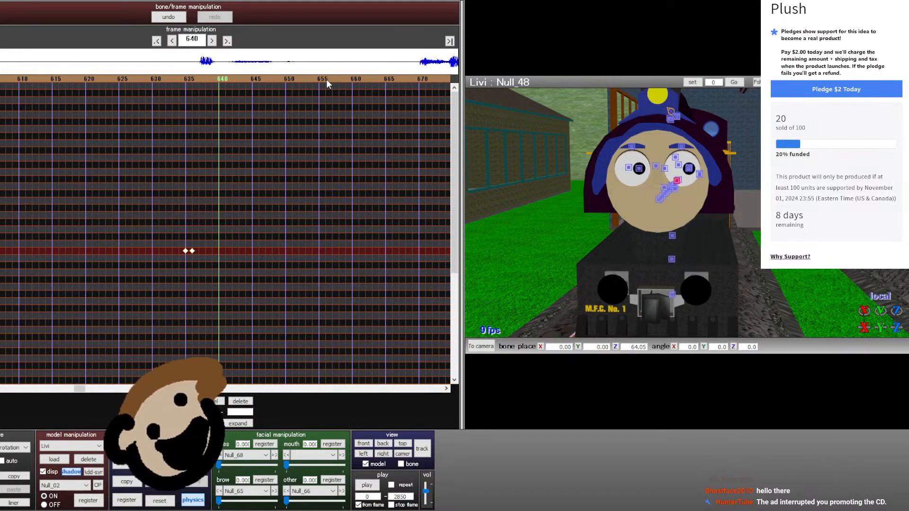
{"action": "left_click", "coordinate": [198, 79]}
{"action": "left_click", "coordinate": [251, 80]}
{"action": "left_click", "coordinate": [252, 79]}
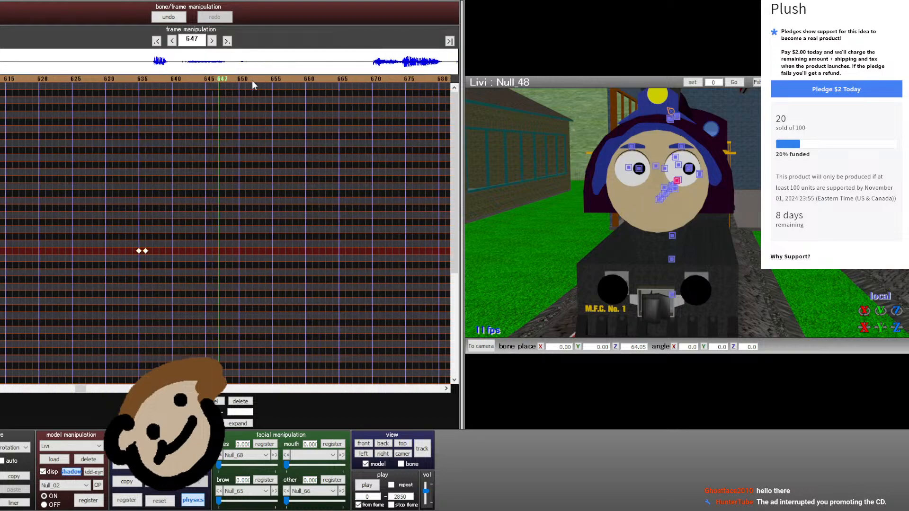
{"action": "left_click", "coordinate": [251, 80]}
{"action": "left_click", "coordinate": [252, 80]}
{"action": "left_click", "coordinate": [251, 80]}
{"action": "left_click", "coordinate": [252, 80]}
{"action": "left_click", "coordinate": [252, 81]}
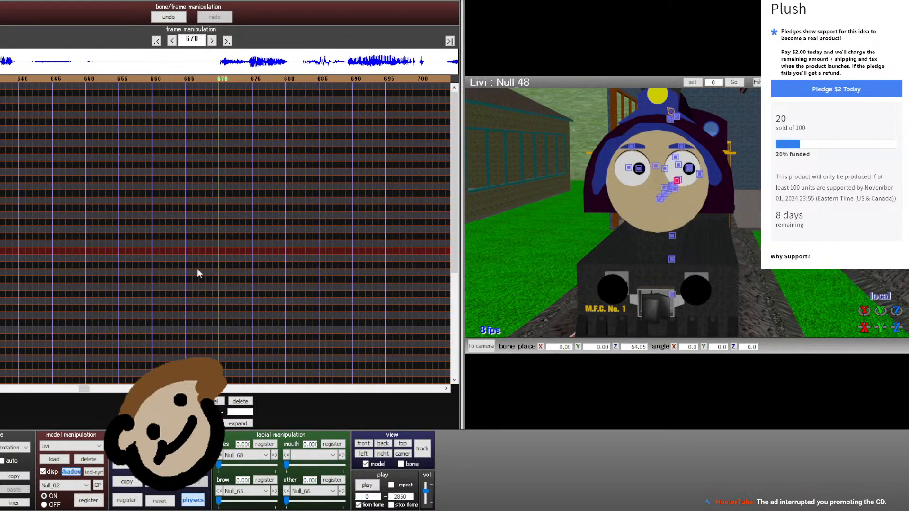
{"action": "key", "text": "Right"}
{"action": "key", "text": "Right"}
{"action": "key", "text": "Right"}
{"action": "key", "text": "Right"}
{"action": "key", "text": "Right"}
{"action": "key", "text": "Right"}
{"action": "key", "text": "Right"}
{"action": "key", "text": "Right"}
{"action": "key", "text": "Right"}
{"action": "key", "text": "Right"}
{"action": "key", "text": "Right"}
{"action": "key", "text": "Right"}
{"action": "key", "text": "Right"}
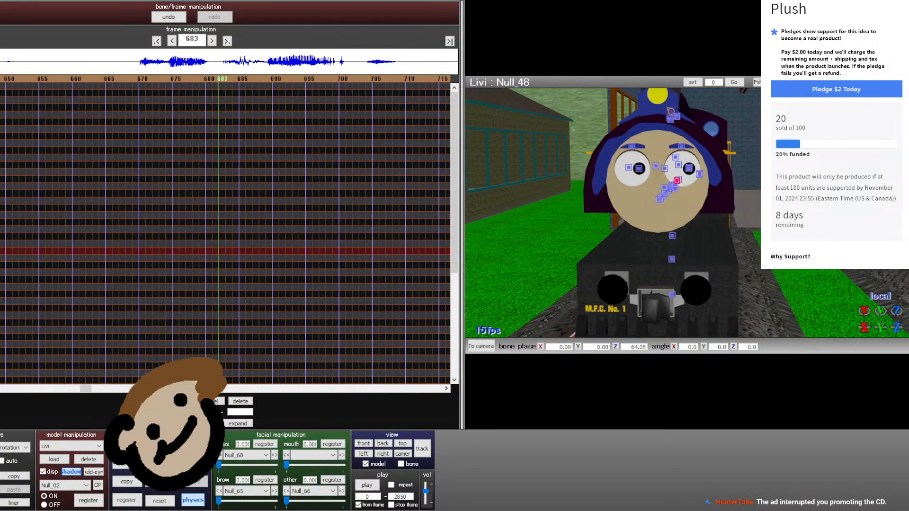
{"action": "key", "text": "Right"}
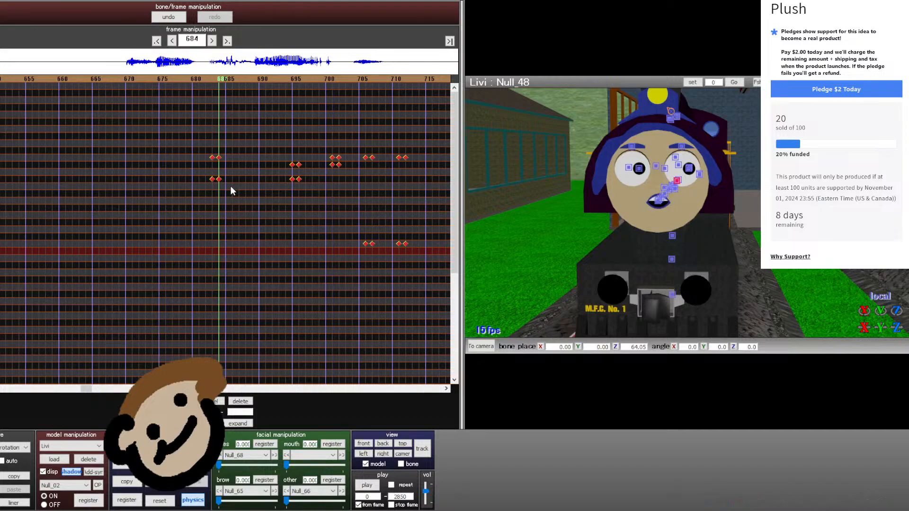
{"action": "left_click_drag", "start_coordinate": [212, 178], "coordinate": [205, 179]}
- Move all the pasted mouth keyframes after frame 683 five frames earlier, so this group starts at frame 689
{"action": "key", "text": "Right"}
{"action": "key", "text": "Right"}
{"action": "key", "text": "Right"}
{"action": "key", "text": "Right"}
{"action": "key", "text": "Right"}
{"action": "key", "text": "Right"}
{"action": "key", "text": "Right"}
{"action": "key", "text": "Right"}
{"action": "key", "text": "Right"}
{"action": "key", "text": "Right"}
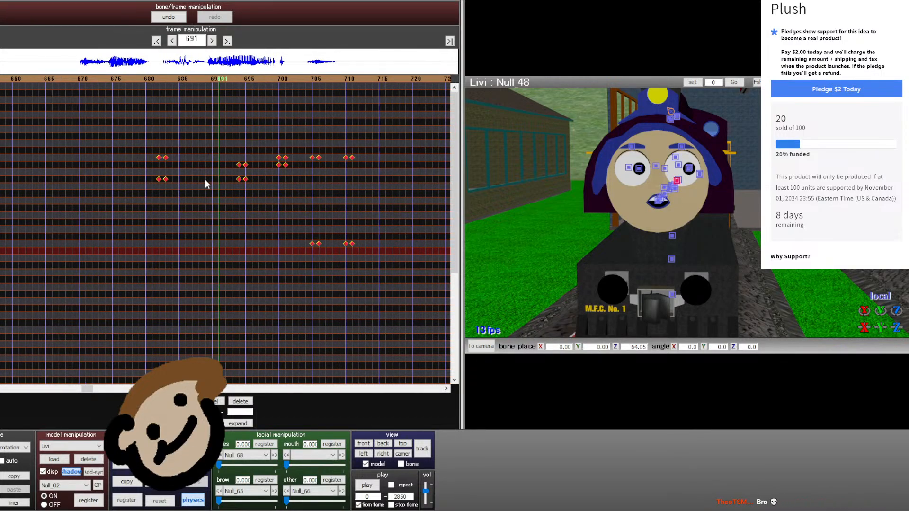
{"action": "left_click_drag", "start_coordinate": [210, 128], "coordinate": [367, 290]}
{"action": "left_click_drag", "start_coordinate": [329, 247], "coordinate": [294, 246]}
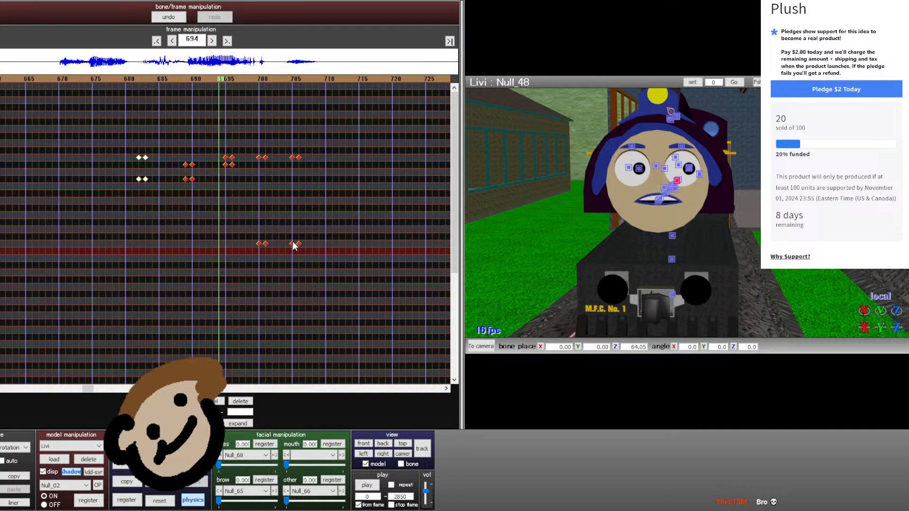
- Check the pasted mouth shapes against the audio waveform, forward to frame 706 and back to frame 682
{"action": "key", "text": "Right"}
{"action": "key", "text": "Right"}
{"action": "key", "text": "Right"}
{"action": "key", "text": "Right"}
{"action": "key", "text": "Right"}
{"action": "key", "text": "Right"}
{"action": "key", "text": "Right"}
{"action": "key", "text": "Right"}
{"action": "key", "text": "Right"}
{"action": "key", "text": "Right"}
{"action": "key", "text": "Right"}
{"action": "key", "text": "Right"}
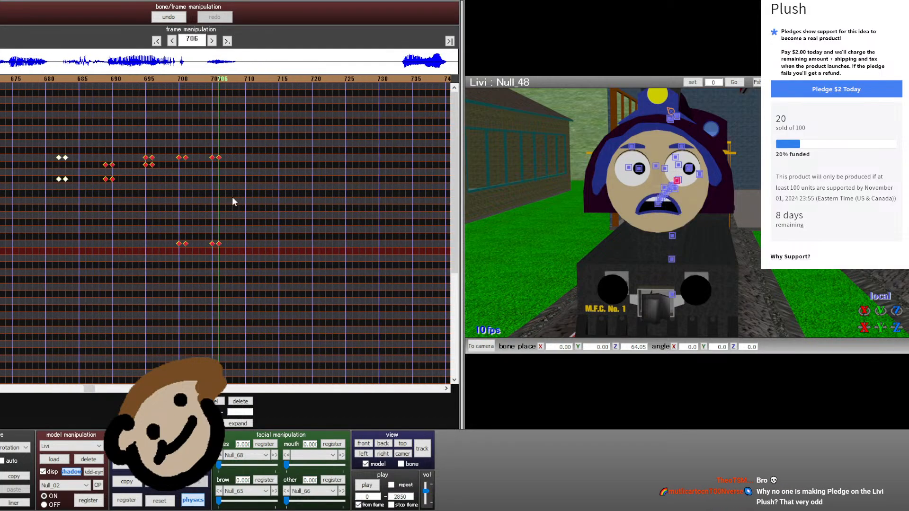
{"action": "key", "text": "Left"}
{"action": "key", "text": "Left"}
{"action": "key", "text": "Left"}
{"action": "key", "text": "Left"}
{"action": "key", "text": "Left"}
{"action": "key", "text": "Left"}
{"action": "key", "text": "Left"}
{"action": "key", "text": "Left"}
{"action": "key", "text": "Left"}
{"action": "key", "text": "Left"}
{"action": "key", "text": "Left"}
{"action": "key", "text": "Left"}
{"action": "key", "text": "Left"}
{"action": "key", "text": "Left"}
{"action": "key", "text": "Left"}
{"action": "key", "text": "Left"}
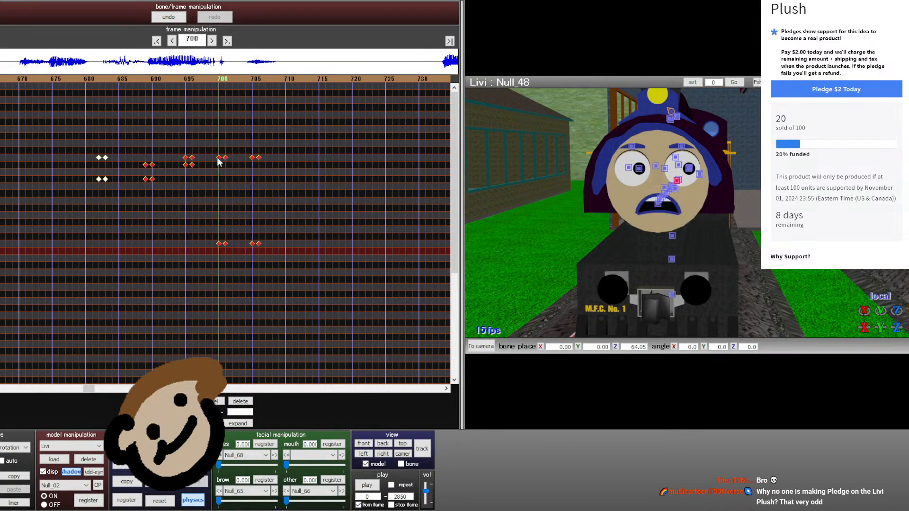
{"action": "key", "text": "Left"}
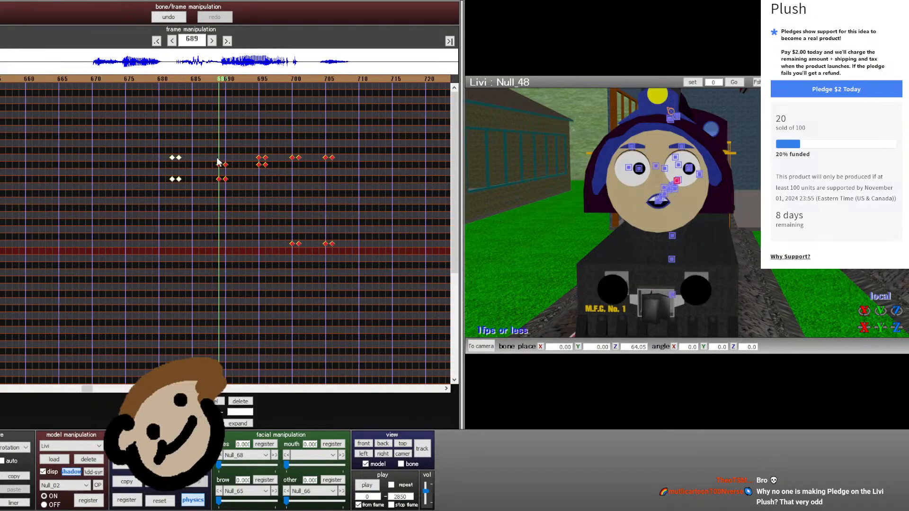
{"action": "key", "text": "Right"}
{"action": "key", "text": "Right"}
{"action": "key", "text": "Left"}
{"action": "key", "text": "Left"}
{"action": "key", "text": "Left"}
{"action": "key", "text": "Left"}
{"action": "key", "text": "Left"}
{"action": "key", "text": "Left"}
{"action": "key", "text": "Left"}
{"action": "key", "text": "Left"}
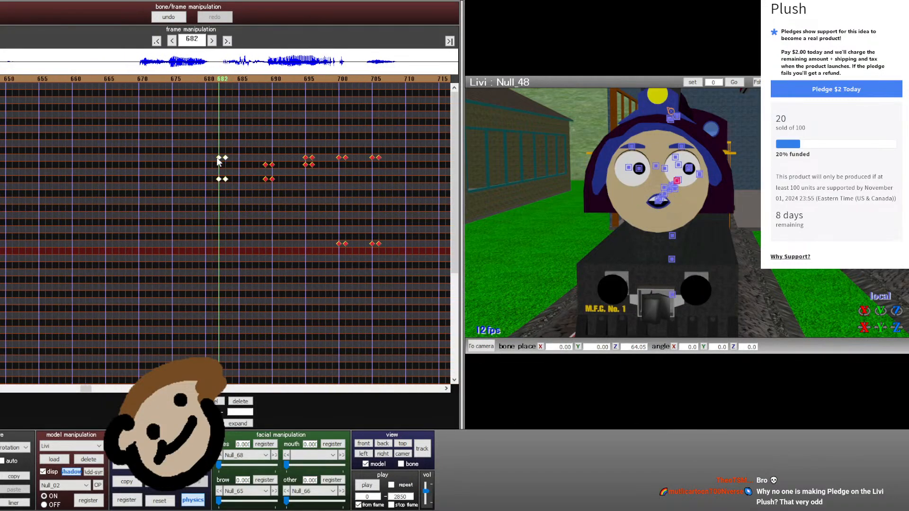
- Move the mouth keyframes from frame 695 onward three frames earlier, so this group starts at frame 692
{"action": "key", "text": "Right"}
{"action": "key", "text": "Right"}
{"action": "key", "text": "Right"}
{"action": "key", "text": "Right"}
{"action": "key", "text": "Right"}
{"action": "key", "text": "Right"}
{"action": "key", "text": "Right"}
{"action": "key", "text": "Right"}
{"action": "key", "text": "Right"}
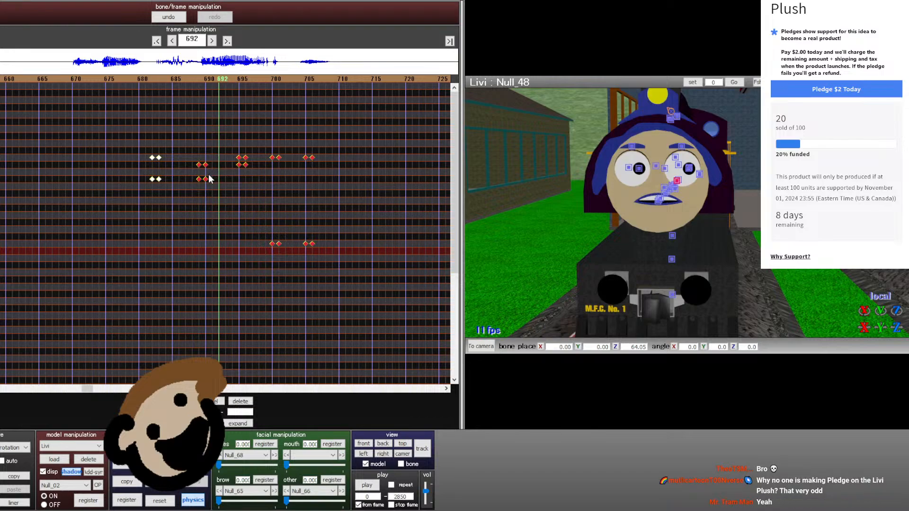
{"action": "key", "text": "Right"}
{"action": "left_click_drag", "start_coordinate": [227, 147], "coordinate": [281, 246]}
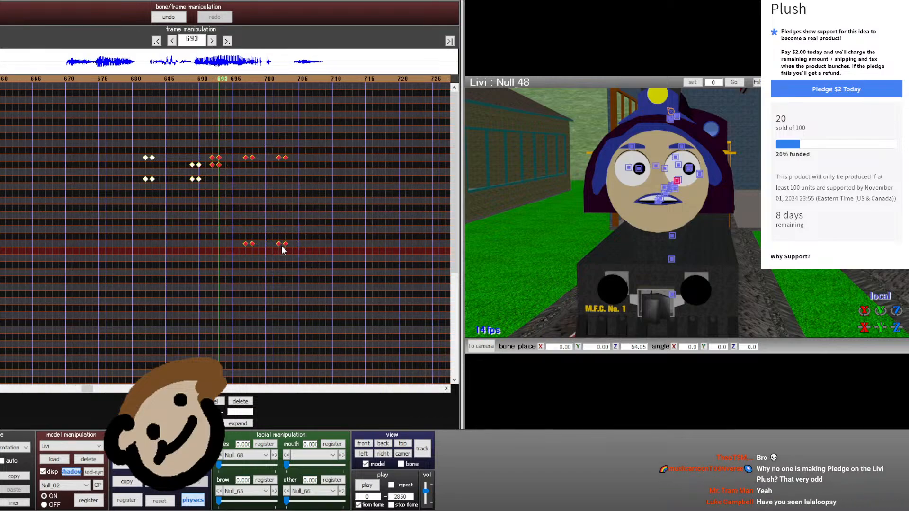
- Move the mouth keyframes at frames 697 and 698 to frames 700 and 701 in both keyframe rows
{"action": "key", "text": "Right"}
{"action": "key", "text": "Right"}
{"action": "key", "text": "Right"}
{"action": "key", "text": "Right"}
{"action": "key", "text": "Right"}
{"action": "key", "text": "Right"}
{"action": "key", "text": "Right"}
{"action": "key", "text": "Right"}
{"action": "key", "text": "Right"}
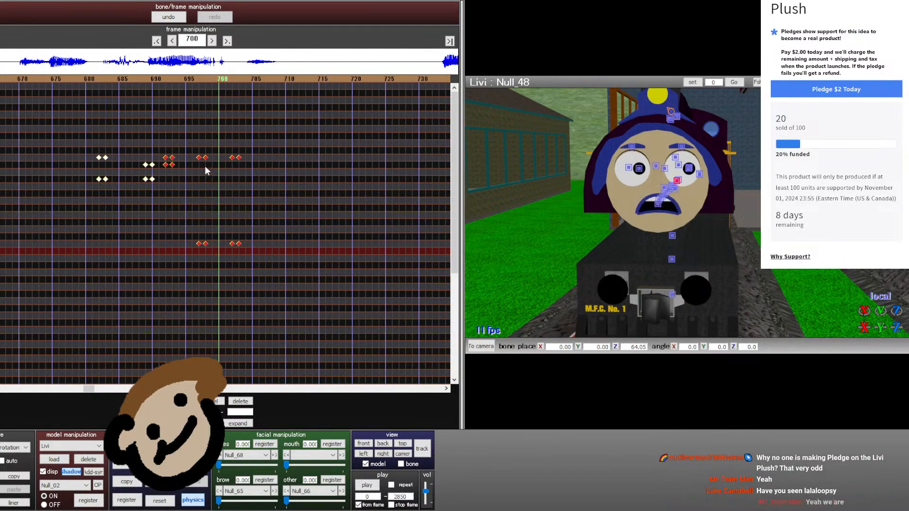
{"action": "key", "text": "Left"}
{"action": "key", "text": "Left"}
{"action": "key", "text": "Left"}
{"action": "key", "text": "Left"}
{"action": "key", "text": "Left"}
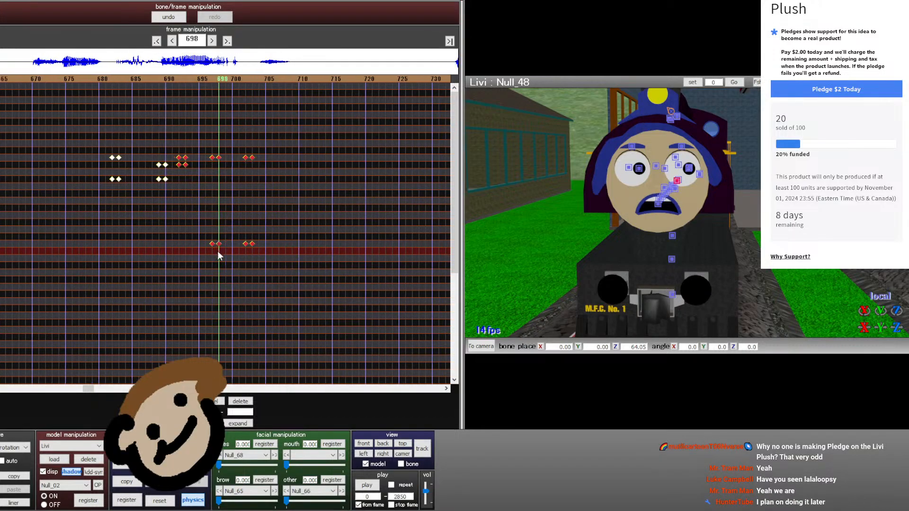
{"action": "left_click_drag", "start_coordinate": [246, 253], "coordinate": [248, 166]}
{"action": "left_click_drag", "start_coordinate": [285, 291], "coordinate": [211, 248]}
- Review the mouth keyframes backward from frame 698 to frame 682 against the audio waveform
{"action": "key", "text": "Left"}
{"action": "key", "text": "Left"}
{"action": "key", "text": "Left"}
{"action": "key", "text": "Left"}
{"action": "key", "text": "Left"}
{"action": "key", "text": "Left"}
{"action": "key", "text": "Left"}
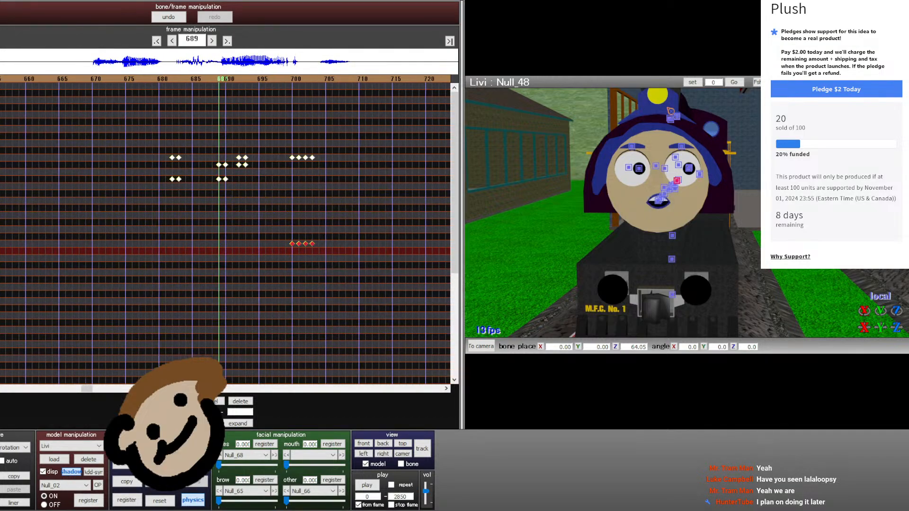
{"action": "key", "text": "Right"}
{"action": "key", "text": "Left"}
{"action": "key", "text": "Left"}
{"action": "key", "text": "Left"}
{"action": "key", "text": "Left"}
{"action": "key", "text": "Left"}
{"action": "key", "text": "Left"}
{"action": "key", "text": "Left"}
{"action": "key", "text": "Left"}
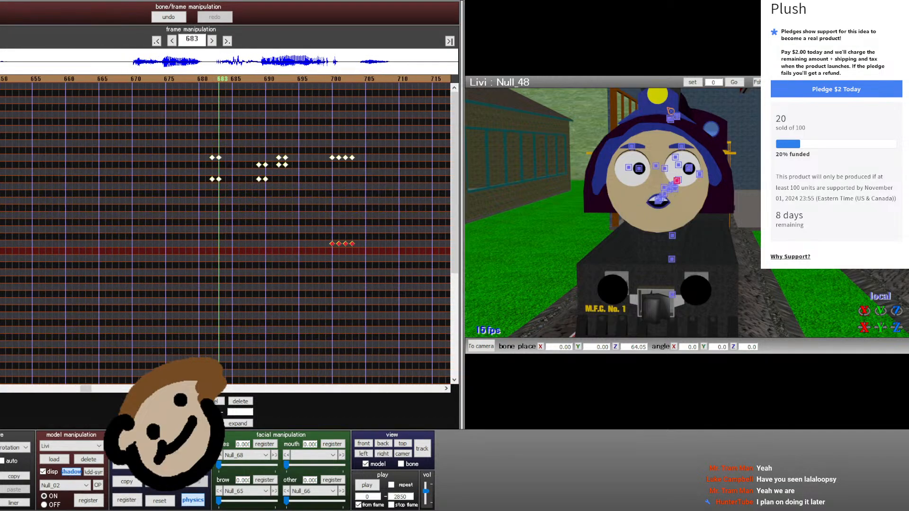
- Move the mouth keyframes at frames 689 and 690 two frames earlier, to frames 687 and 688
{"action": "key", "text": "Right"}
{"action": "key", "text": "Right"}
{"action": "key", "text": "Right"}
{"action": "key", "text": "Right"}
{"action": "key", "text": "Right"}
{"action": "key", "text": "Right"}
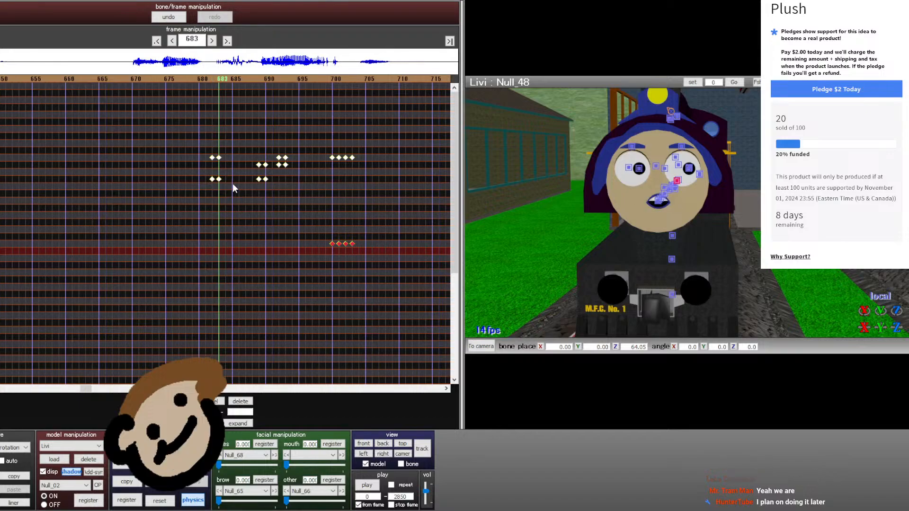
{"action": "key", "text": "Right"}
{"action": "left_click_drag", "start_coordinate": [234, 183], "coordinate": [200, 164]}
{"action": "key", "text": "Left"}
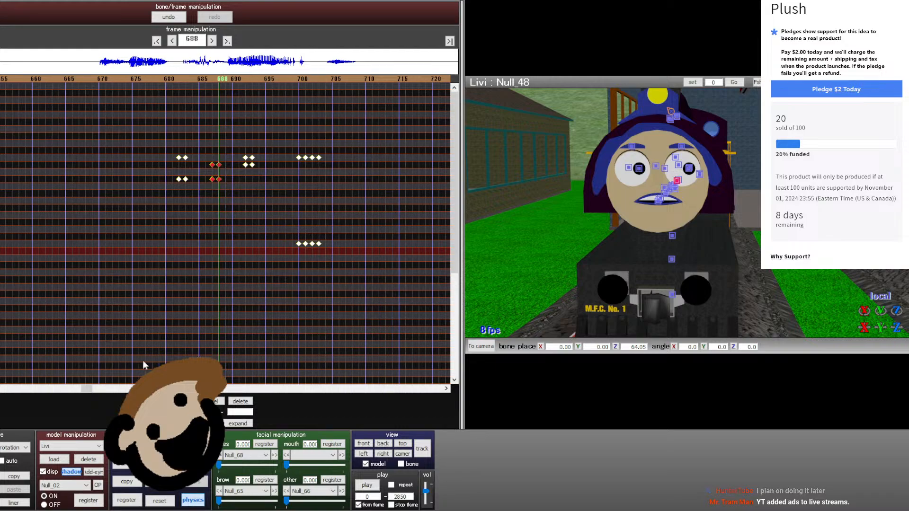
{"action": "left_click", "coordinate": [159, 401]}
{"action": "key", "text": "Right"}
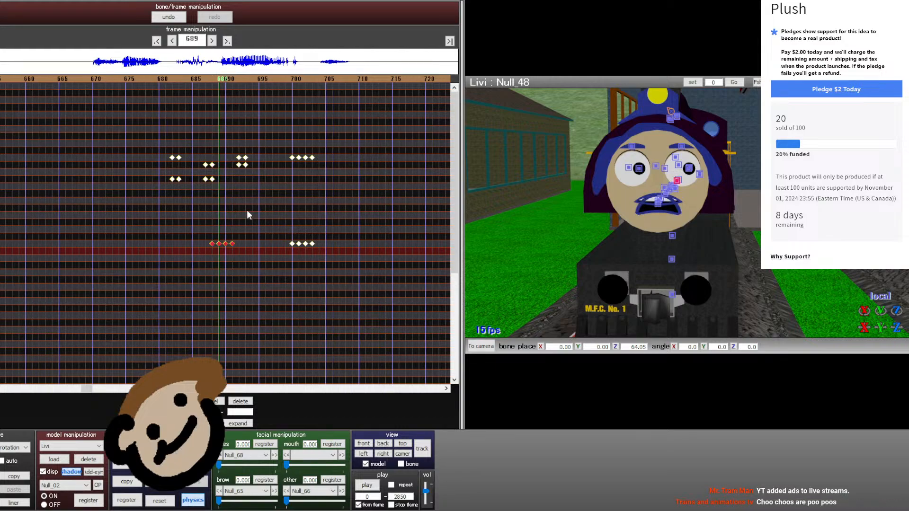
{"action": "key", "text": "Right"}
{"action": "key", "text": "Right"}
{"action": "key", "text": "Right"}
{"action": "key", "text": "Right"}
{"action": "key", "text": "Right"}
{"action": "key", "text": "Right"}
{"action": "left_click", "coordinate": [240, 401]}
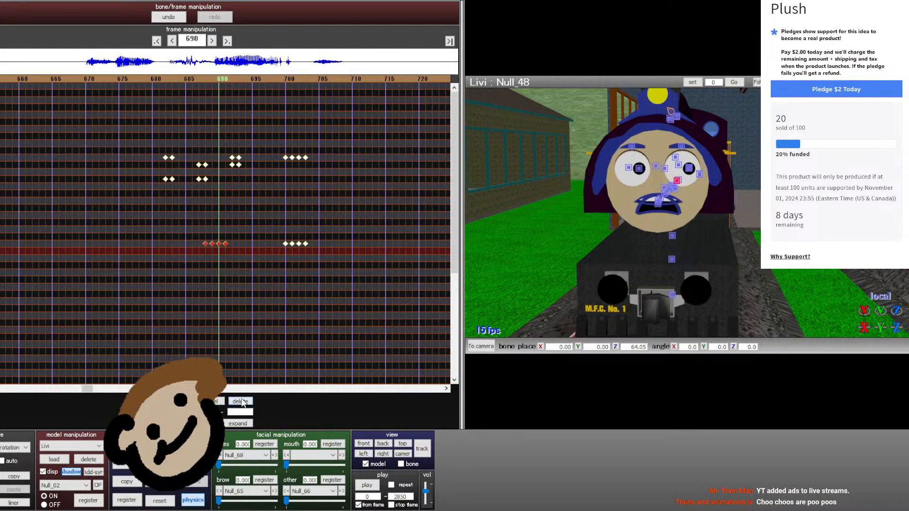
- Move the last two mouth keyframe pairs earlier in both rows, to frames 695–696 and 700–701
{"action": "key", "text": "Right"}
{"action": "key", "text": "Right"}
{"action": "key", "text": "Right"}
{"action": "key", "text": "Right"}
{"action": "key", "text": "Right"}
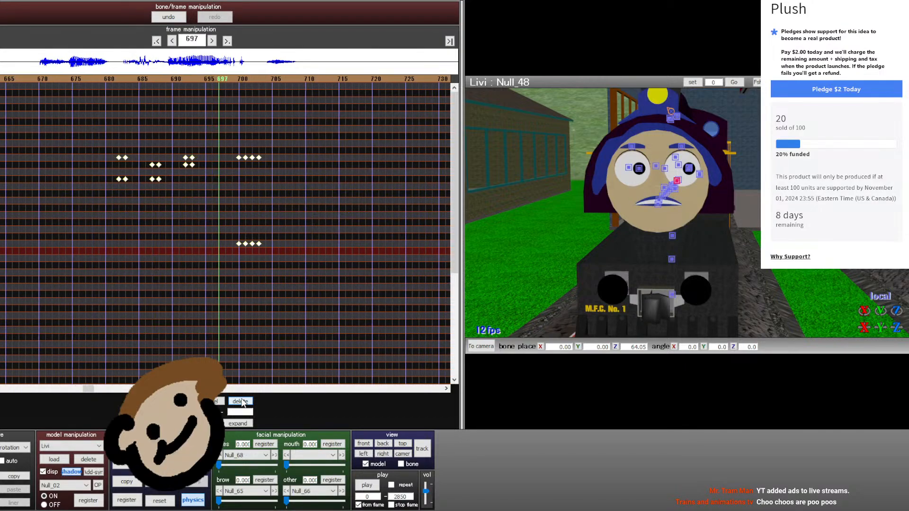
{"action": "mouse_move", "coordinate": [220, 146]}
{"action": "left_mouse_down"}
{"action": "mouse_move", "coordinate": [220, 214]}
{"action": "mouse_move", "coordinate": [239, 253]}
{"action": "mouse_move", "coordinate": [225, 243]}
{"action": "mouse_move", "coordinate": [217, 150]}
{"action": "mouse_move", "coordinate": [211, 161]}
{"action": "left_mouse_up"}
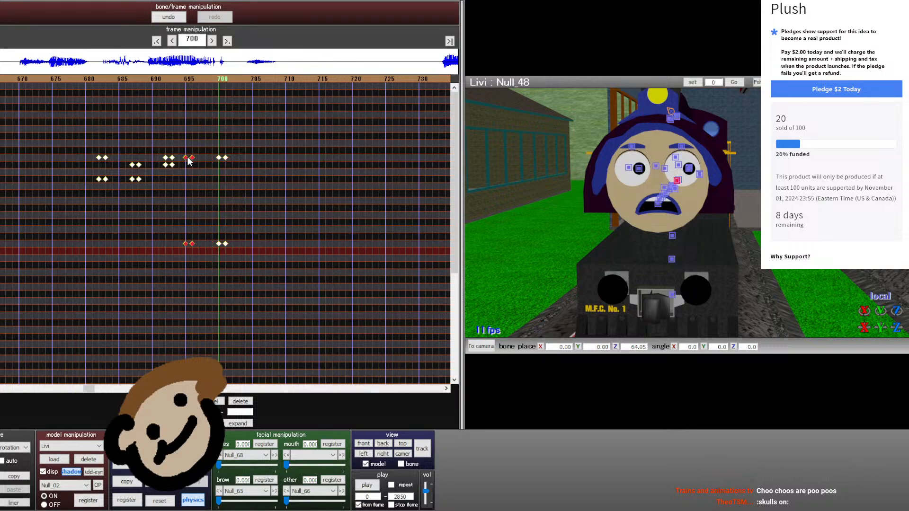
- Return from frame 700 to frame 681 and play back the retimed mouth animation with the audio
{"action": "key", "text": "Left"}
{"action": "key", "text": "Left"}
{"action": "key", "text": "Left"}
{"action": "key", "text": "Left"}
{"action": "key", "text": "Left"}
{"action": "key", "text": "Left"}
{"action": "key", "text": "Left"}
{"action": "key", "text": "Left"}
{"action": "key", "text": "Left"}
{"action": "key", "text": "Left"}
{"action": "key", "text": "Left"}
{"action": "key", "text": "Left"}
{"action": "key", "text": "Left"}
{"action": "key", "text": "Left"}
{"action": "key", "text": "Left"}
{"action": "key", "text": "Left"}
{"action": "key", "text": "Left"}
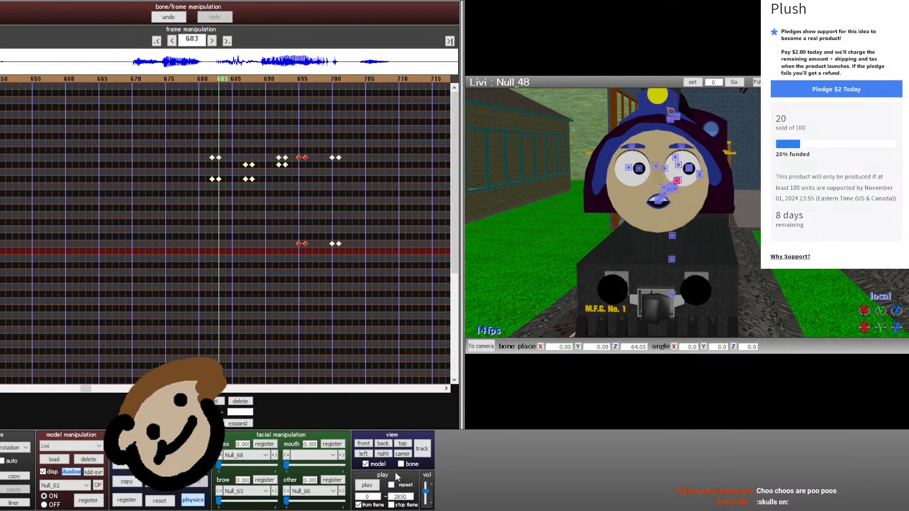
{"action": "key", "text": "Left"}
{"action": "key", "text": "Left"}
{"action": "left_click", "coordinate": [369, 486]}
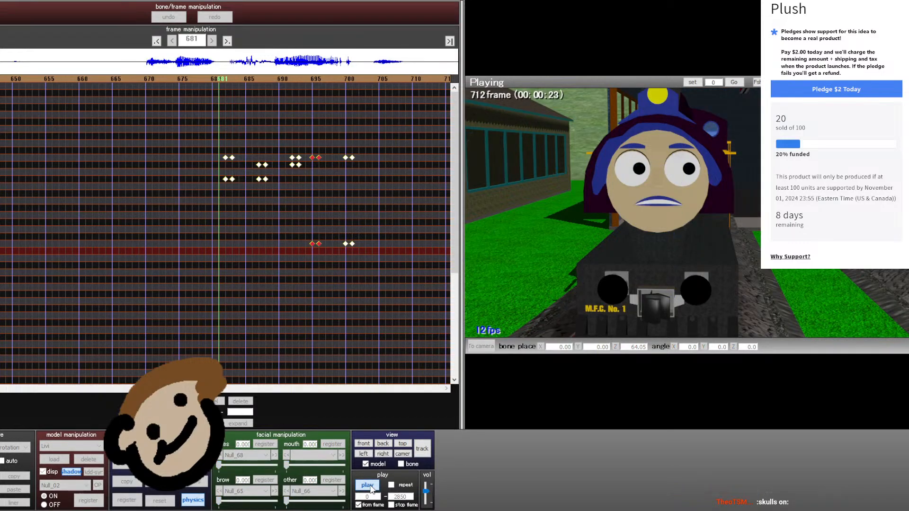
{"action": "left_click", "coordinate": [368, 486]}
- Move both mouth keyframe pairs in the lowest keyframe row eight frames earlier, to frames 687–688 and 692–693
{"action": "key", "text": "Right"}
{"action": "key", "text": "Right"}
{"action": "key", "text": "Right"}
{"action": "key", "text": "Right"}
{"action": "key", "text": "Right"}
{"action": "key", "text": "Right"}
{"action": "key", "text": "Right"}
{"action": "key", "text": "Right"}
{"action": "key", "text": "Right"}
{"action": "key", "text": "Right"}
{"action": "key", "text": "Right"}
{"action": "key", "text": "Right"}
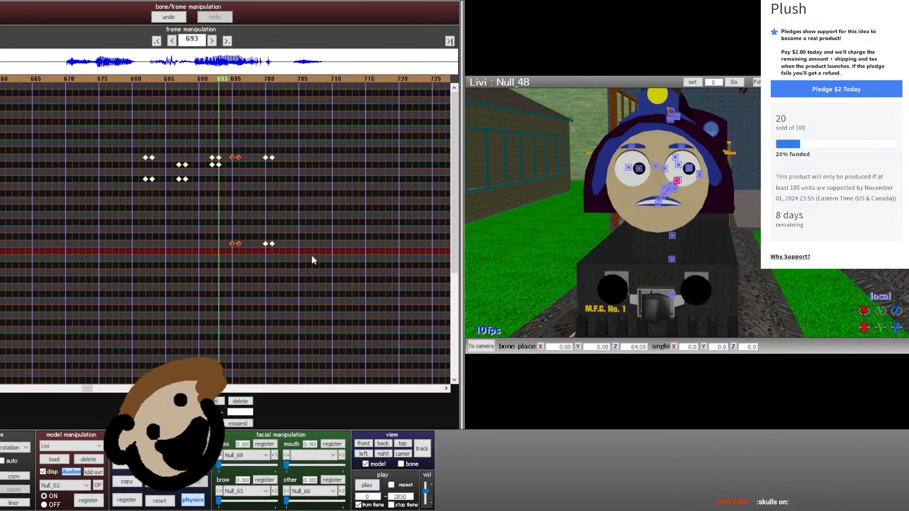
{"action": "key", "text": "Left"}
{"action": "key", "text": "Left"}
{"action": "key", "text": "Left"}
{"action": "key", "text": "Left"}
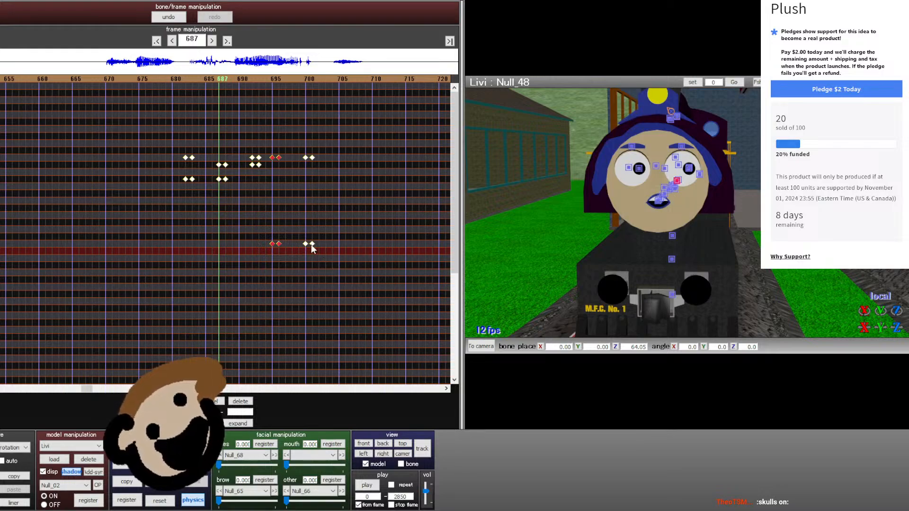
{"action": "left_click_drag", "start_coordinate": [324, 250], "coordinate": [270, 239]}
{"action": "left_click_drag", "start_coordinate": [272, 243], "coordinate": [220, 242]}
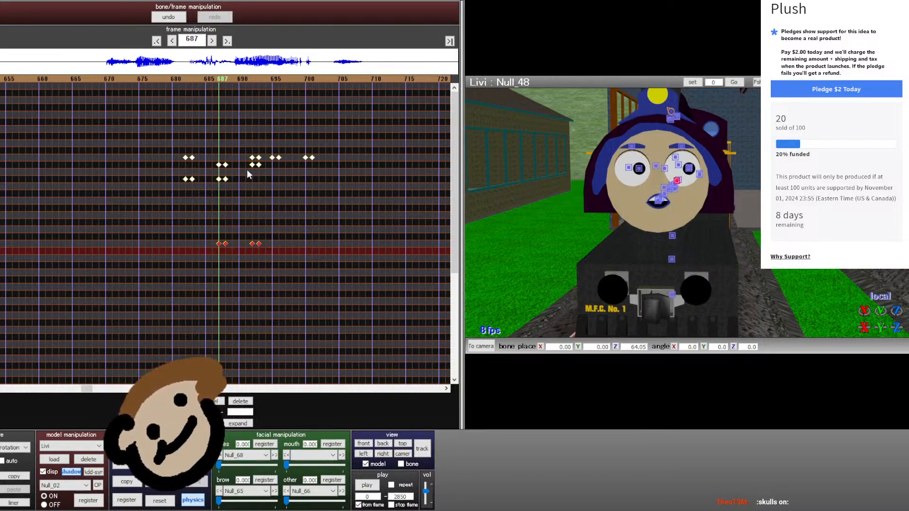
- Place the second row's mouth keyframe pairs at frames 697–698 and 700–701, and move the top row's 695–696 pair to 697–698
{"action": "left_click_drag", "start_coordinate": [271, 176], "coordinate": [226, 162]}
{"action": "key", "text": "Right"}
{"action": "key", "text": "Right"}
{"action": "key", "text": "Right"}
{"action": "key", "text": "Right"}
{"action": "key", "text": "Right"}
{"action": "key", "text": "Right"}
{"action": "key", "text": "Right"}
{"action": "key", "text": "Right"}
{"action": "key", "text": "Right"}
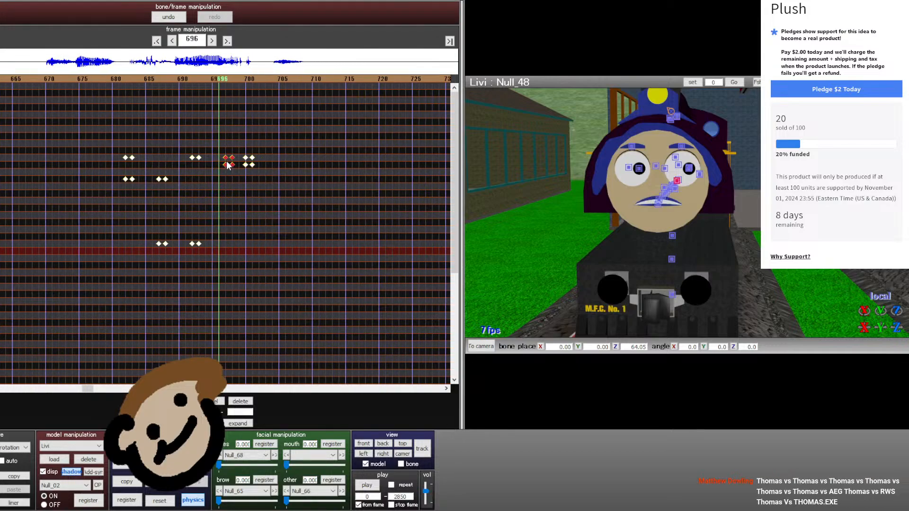
- Move the mouth keyframes at frames 697–698 one frame earlier in the top two keyframe rows, to frames 696–697
{"action": "key", "text": "Right"}
{"action": "key", "text": "Right"}
{"action": "key", "text": "Right"}
{"action": "key", "text": "Right"}
{"action": "key", "text": "Left"}
{"action": "key", "text": "Left"}
{"action": "key", "text": "Left"}
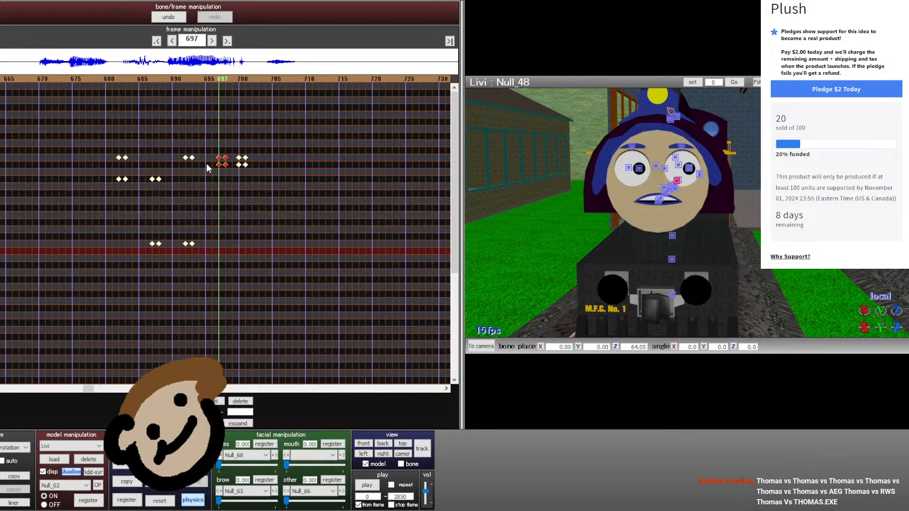
{"action": "left_click_drag", "start_coordinate": [218, 167], "coordinate": [212, 166]}
{"action": "key", "text": "Right"}
{"action": "key", "text": "Right"}
{"action": "key", "text": "Right"}
{"action": "key", "text": "Right"}
{"action": "key", "text": "Right"}
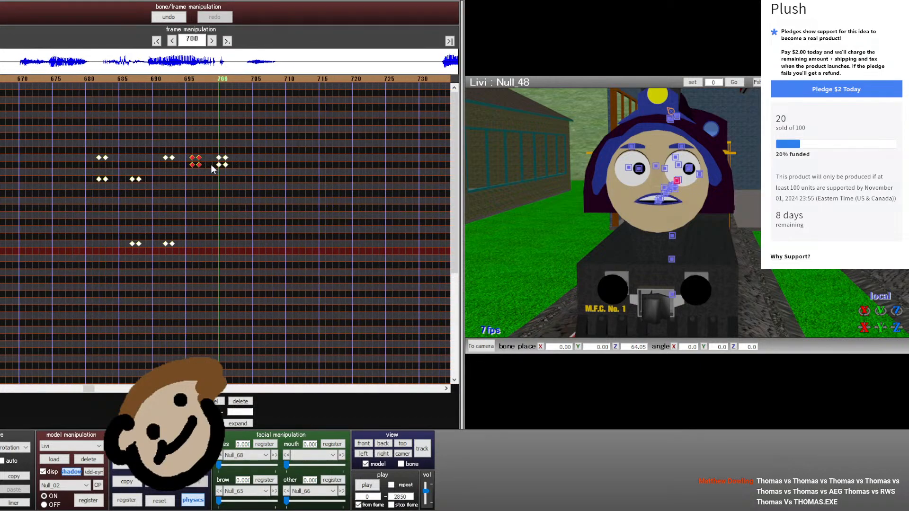
- Shift the mouth keyframes at 687–688 and 692–693 in the top, third and lowest keyframe rows one frame later, to 688–689 and 693–694
{"action": "key", "text": "Left"}
{"action": "key", "text": "Left"}
{"action": "key", "text": "Left"}
{"action": "key", "text": "Left"}
{"action": "key", "text": "Left"}
{"action": "key", "text": "Left"}
{"action": "key", "text": "Left"}
{"action": "key", "text": "Left"}
{"action": "key", "text": "Left"}
{"action": "key", "text": "Left"}
{"action": "key", "text": "Left"}
{"action": "key", "text": "Left"}
{"action": "key", "text": "Left"}
{"action": "key", "text": "Left"}
{"action": "key", "text": "Left"}
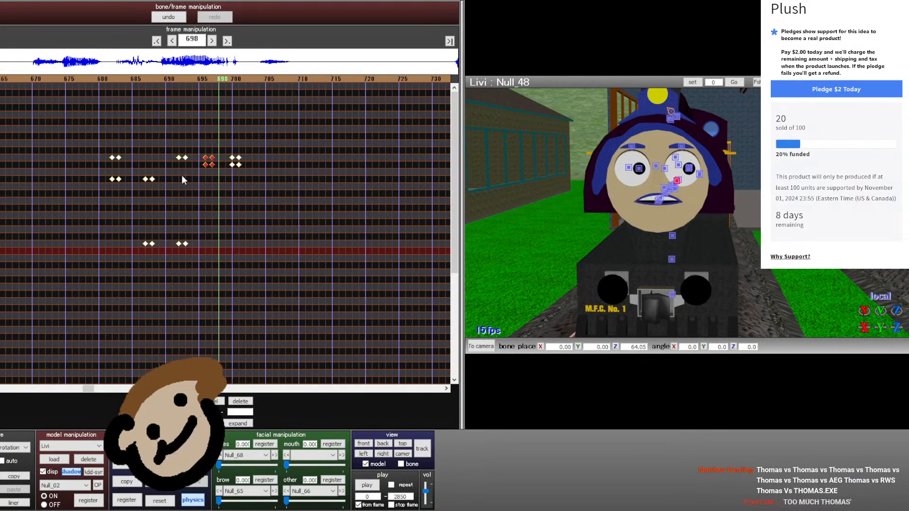
{"action": "key", "text": "Right"}
{"action": "key", "text": "Right"}
{"action": "key", "text": "Right"}
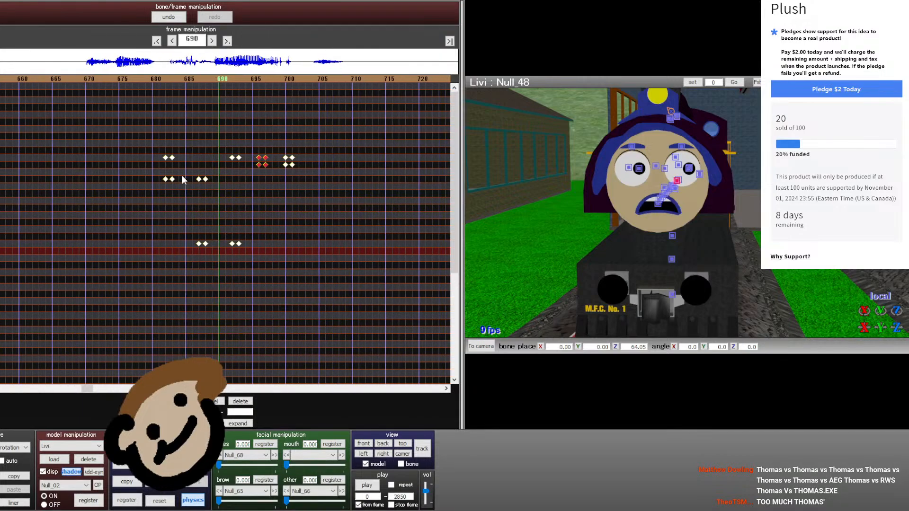
{"action": "left_click_drag", "start_coordinate": [256, 259], "coordinate": [212, 180]}
- Review the shifted mouth keyframes between frames 687 and 697 backward and forward against the audio waveform
{"action": "key", "text": "Right"}
{"action": "key", "text": "Right"}
{"action": "key", "text": "Right"}
{"action": "key", "text": "Right"}
{"action": "key", "text": "Right"}
{"action": "key", "text": "Right"}
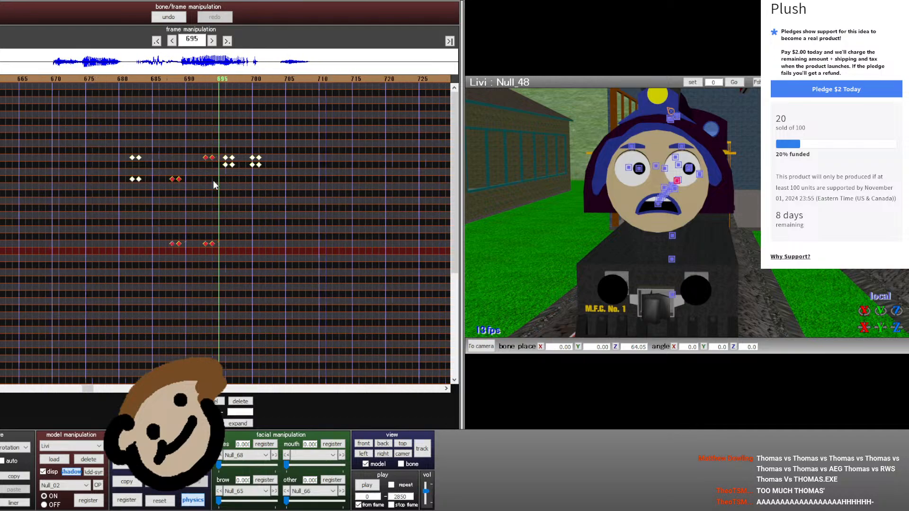
{"action": "key", "text": "Left"}
{"action": "key", "text": "Left"}
{"action": "key", "text": "Left"}
{"action": "key", "text": "Left"}
{"action": "key", "text": "Left"}
{"action": "key", "text": "Left"}
{"action": "key", "text": "Left"}
{"action": "key", "text": "Left"}
{"action": "key", "text": "Left"}
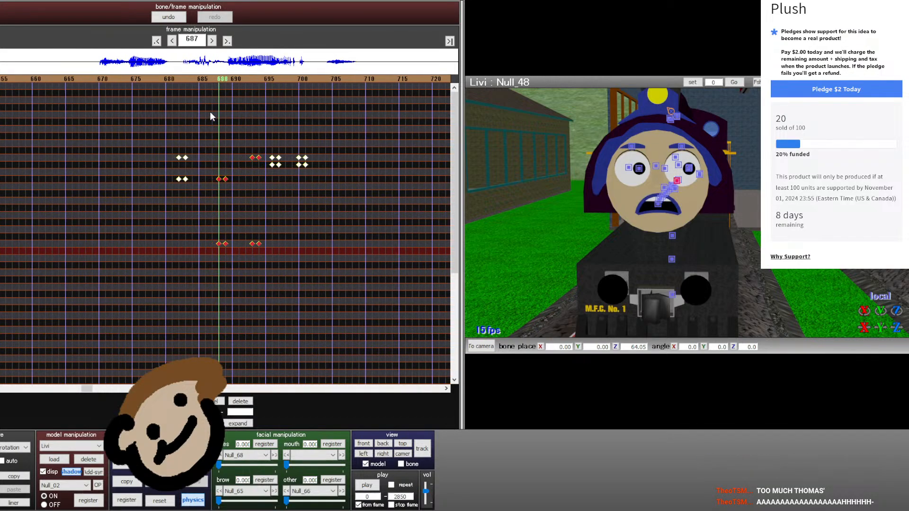
{"action": "key", "text": "Right"}
{"action": "key", "text": "Right"}
{"action": "key", "text": "Right"}
{"action": "key", "text": "Right"}
{"action": "key", "text": "Right"}
{"action": "key", "text": "Right"}
{"action": "key", "text": "Right"}
{"action": "key", "text": "Right"}
{"action": "key", "text": "Right"}
{"action": "key", "text": "Right"}
{"action": "key", "text": "Right"}
{"action": "key", "text": "Right"}
{"action": "key", "text": "Right"}
{"action": "key", "text": "Right"}
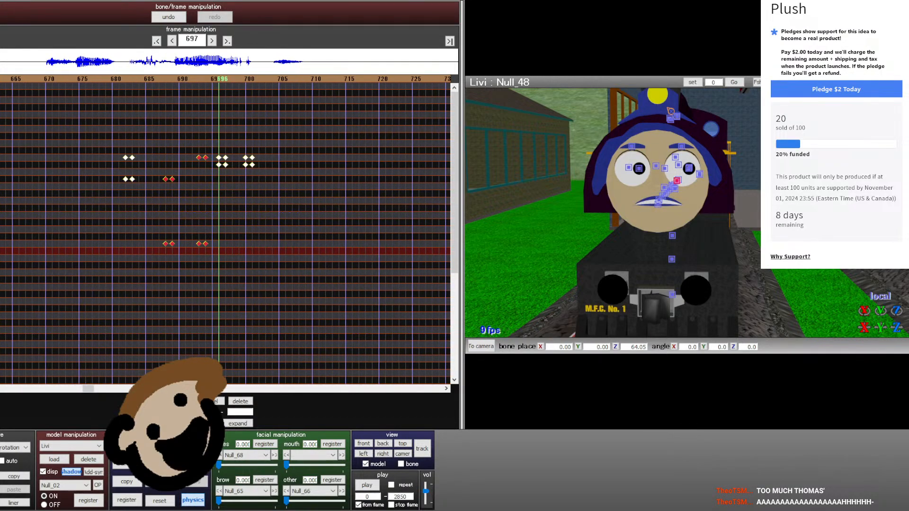
- Review the mouth keyframes and audio waveform from about frame 520 forward to frame 664
{"action": "left_click", "coordinate": [113, 78]}
{"action": "left_click", "coordinate": [113, 79]}
{"action": "left_click", "coordinate": [113, 78]}
{"action": "left_click", "coordinate": [113, 79]}
{"action": "left_click", "coordinate": [112, 79]}
{"action": "left_click", "coordinate": [113, 79]}
{"action": "left_click", "coordinate": [113, 79]}
{"action": "left_click", "coordinate": [113, 79]}
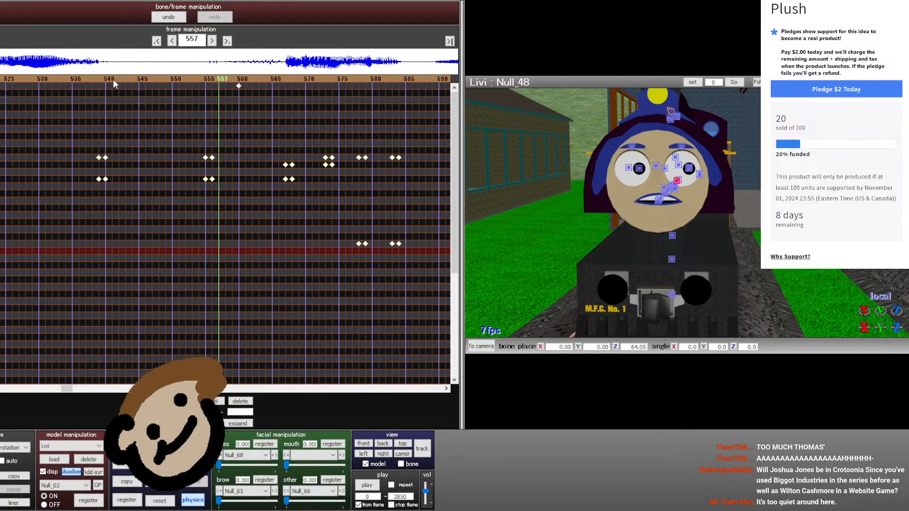
{"action": "left_click", "coordinate": [113, 78]}
{"action": "left_click", "coordinate": [112, 79]}
{"action": "left_click", "coordinate": [113, 78]}
{"action": "key", "text": "Right"}
{"action": "key", "text": "Right"}
{"action": "key", "text": "Right"}
{"action": "key", "text": "Right"}
{"action": "left_click", "coordinate": [339, 77]}
{"action": "left_click", "coordinate": [338, 78]}
{"action": "left_click", "coordinate": [339, 78]}
{"action": "key", "text": "Right"}
{"action": "key", "text": "Right"}
{"action": "key", "text": "Right"}
{"action": "key", "text": "Right"}
{"action": "key", "text": "Right"}
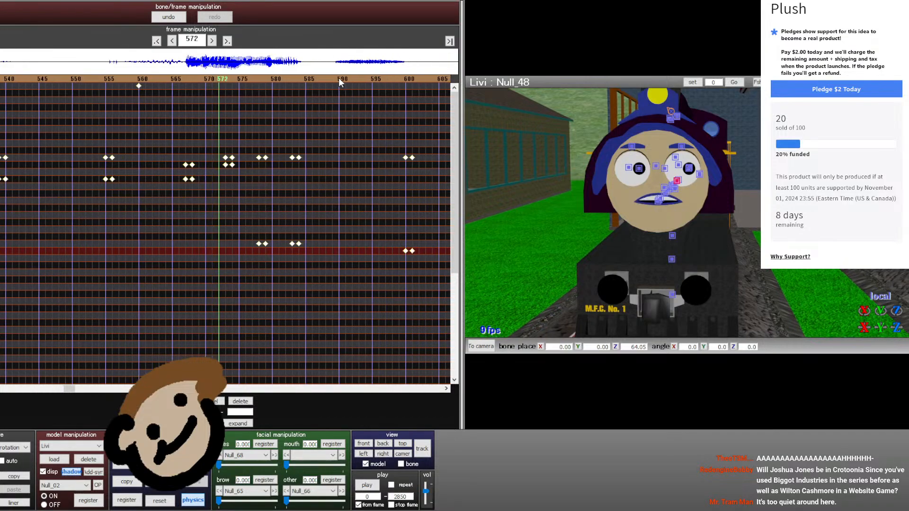
{"action": "key", "text": "Right"}
{"action": "key", "text": "Right"}
{"action": "key", "text": "Right"}
{"action": "key", "text": "Right"}
{"action": "key", "text": "Right"}
{"action": "left_click", "coordinate": [339, 78]}
{"action": "left_click", "coordinate": [339, 78]}
{"action": "left_click", "coordinate": [338, 78]}
{"action": "key", "text": "Right"}
{"action": "key", "text": "Right"}
{"action": "key", "text": "Right"}
{"action": "key", "text": "Right"}
{"action": "left_click", "coordinate": [339, 77]}
{"action": "key", "text": "Right"}
{"action": "key", "text": "Right"}
{"action": "key", "text": "Right"}
{"action": "key", "text": "Right"}
{"action": "key", "text": "Right"}
{"action": "key", "text": "Right"}
{"action": "key", "text": "Right"}
{"action": "key", "text": "Right"}
{"action": "key", "text": "Right"}
{"action": "key", "text": "Right"}
{"action": "key", "text": "Right"}
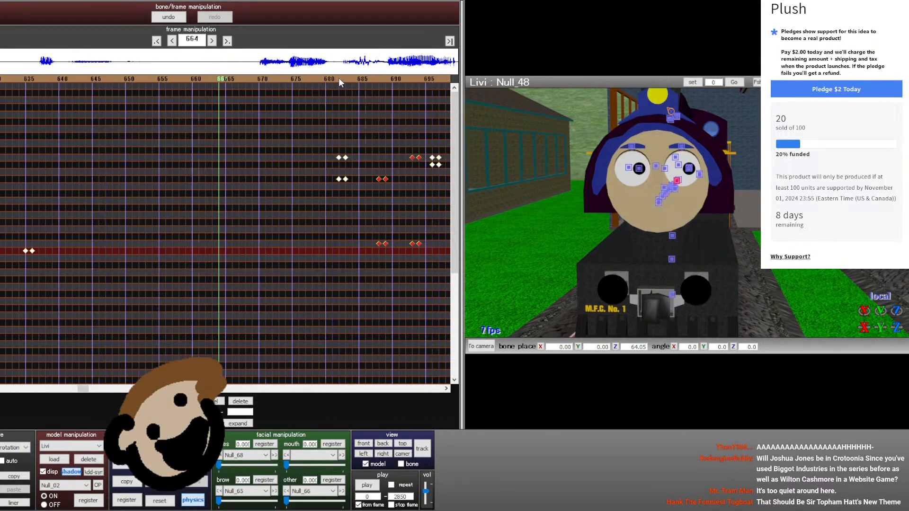
- Examine the unkeyed stretch before the speech around frame 663 and select the lowest row's keyframe pair at 635–636
{"action": "key", "text": "Right"}
{"action": "key", "text": "Right"}
{"action": "key", "text": "Right"}
{"action": "key", "text": "Right"}
{"action": "key", "text": "Right"}
{"action": "key", "text": "Left"}
{"action": "key", "text": "Left"}
{"action": "key", "text": "Left"}
{"action": "key", "text": "Left"}
{"action": "key", "text": "Left"}
{"action": "key", "text": "Left"}
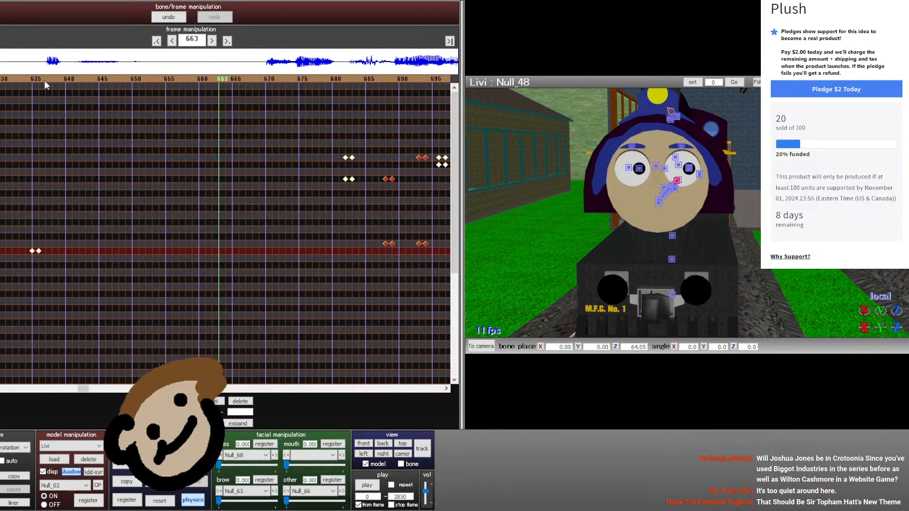
{"action": "key", "text": "Left"}
{"action": "key", "text": "Left"}
{"action": "key", "text": "Right"}
{"action": "key", "text": "Right"}
{"action": "key", "text": "Right"}
{"action": "key", "text": "Right"}
{"action": "mouse_move", "coordinate": [81, 268]}
{"action": "left_mouse_down"}
{"action": "mouse_move", "coordinate": [16, 241]}
{"action": "mouse_move", "coordinate": [69, 255]}
{"action": "left_mouse_up"}
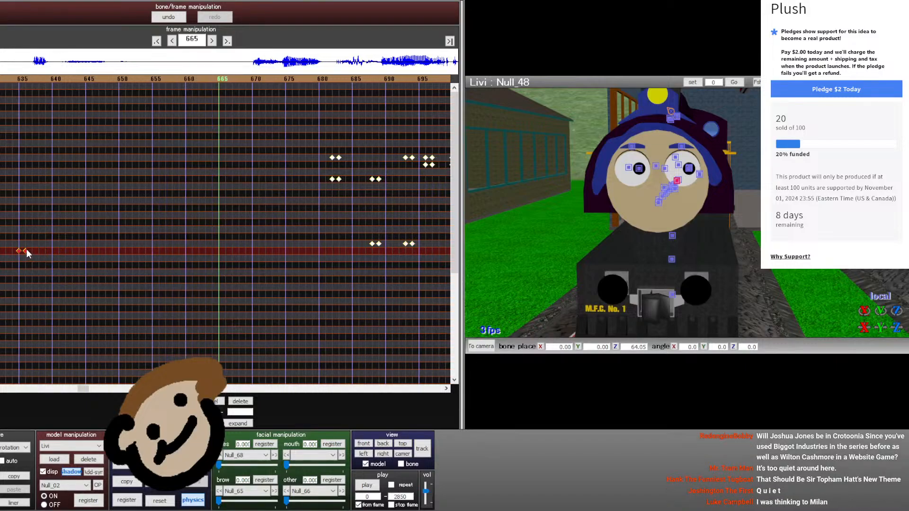
- Copy the second row's mouth keyframe pairs at frames 567–568 and 573–574 and paste them at frames 635–636 and 641–642
{"action": "left_click", "coordinate": [23, 78]}
{"action": "left_click", "coordinate": [23, 78]}
{"action": "left_click", "coordinate": [23, 78]}
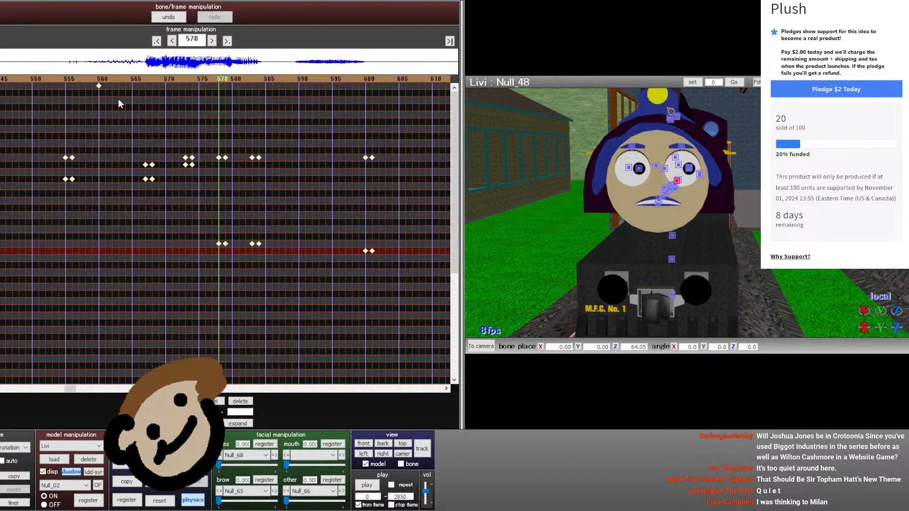
{"action": "key", "text": "Left"}
{"action": "key", "text": "Left"}
{"action": "key", "text": "Left"}
{"action": "key", "text": "Left"}
{"action": "key", "text": "Left"}
{"action": "key", "text": "Left"}
{"action": "key", "text": "Left"}
{"action": "key", "text": "Left"}
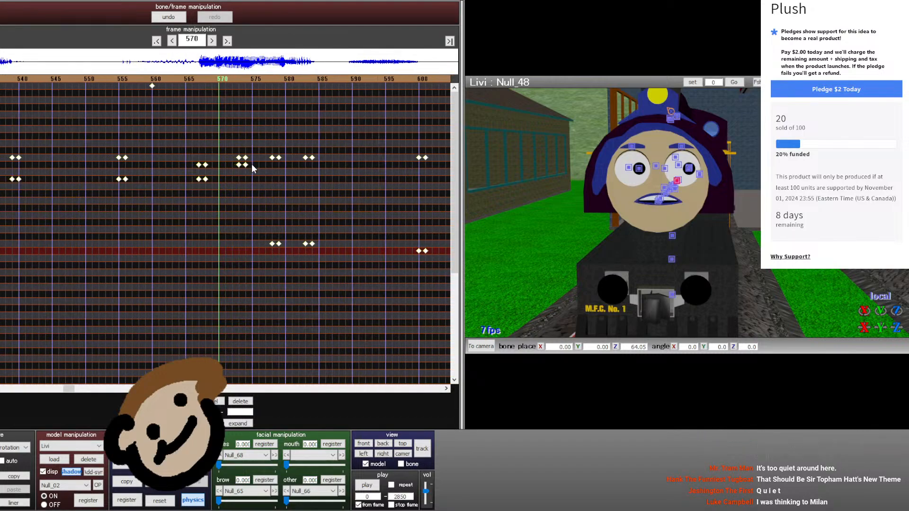
{"action": "left_click_drag", "start_coordinate": [255, 162], "coordinate": [200, 176]}
{"action": "key", "text": "Right"}
{"action": "key", "text": "Right"}
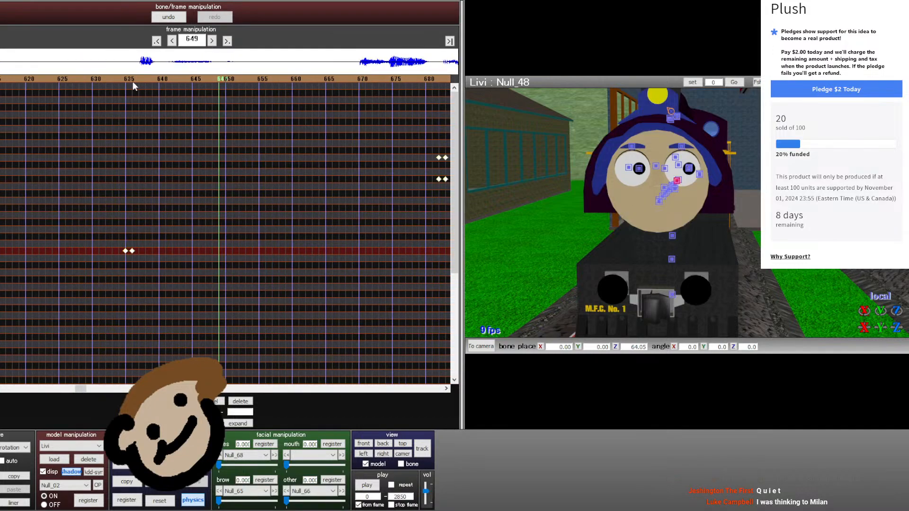
{"action": "key", "text": "ctrl+v"}
- Copy the top row's mouth keyframe pairs at frames 583–584 and 600–601 and paste them at frames 641–642 and 658–659
{"action": "key", "text": "Left"}
{"action": "key", "text": "Left"}
{"action": "key", "text": "Left"}
{"action": "key", "text": "Left"}
{"action": "key", "text": "Left"}
{"action": "key", "text": "Left"}
{"action": "key", "text": "Left"}
{"action": "key", "text": "Left"}
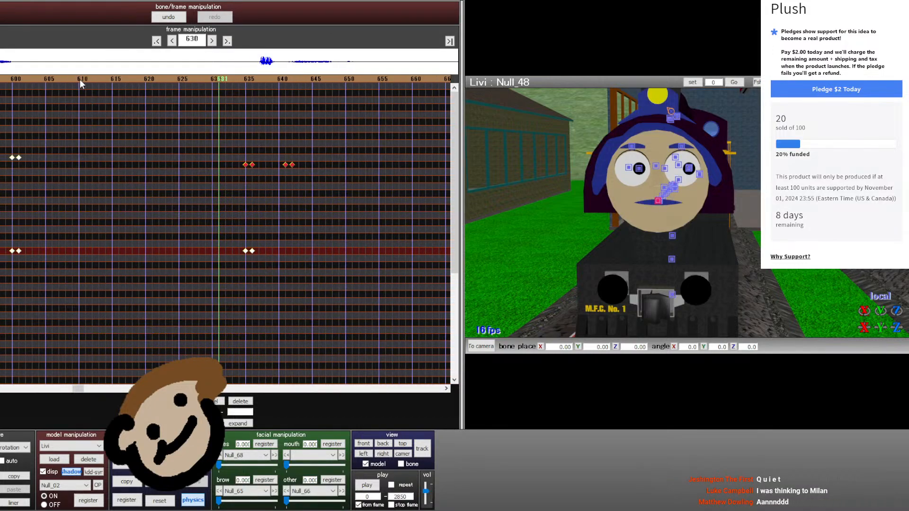
{"action": "left_click", "coordinate": [50, 78]}
{"action": "left_click", "coordinate": [51, 78]}
{"action": "key", "text": "Right"}
{"action": "key", "text": "Right"}
{"action": "key", "text": "Right"}
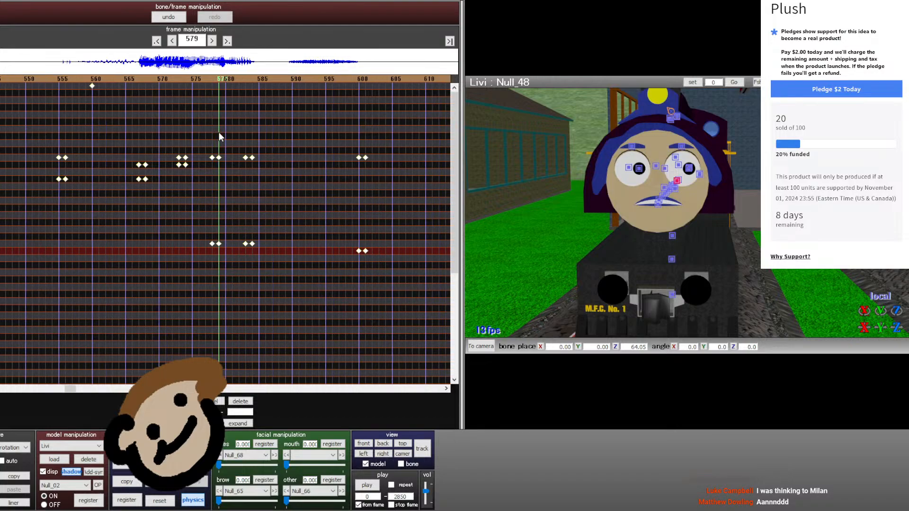
{"action": "key", "text": "Right"}
{"action": "key", "text": "Right"}
{"action": "key", "text": "Right"}
{"action": "key", "text": "Right"}
{"action": "key", "text": "Right"}
{"action": "key", "text": "Right"}
{"action": "key", "text": "Right"}
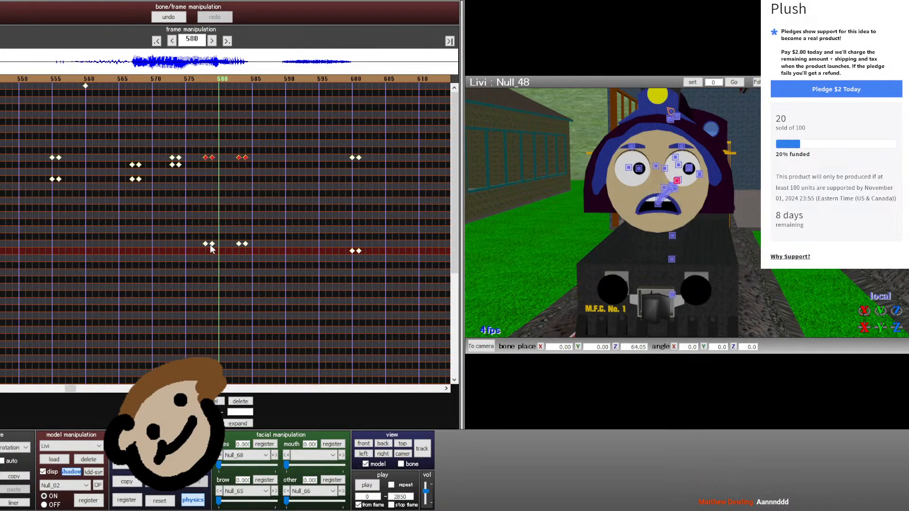
{"action": "left_click", "coordinate": [208, 157]}
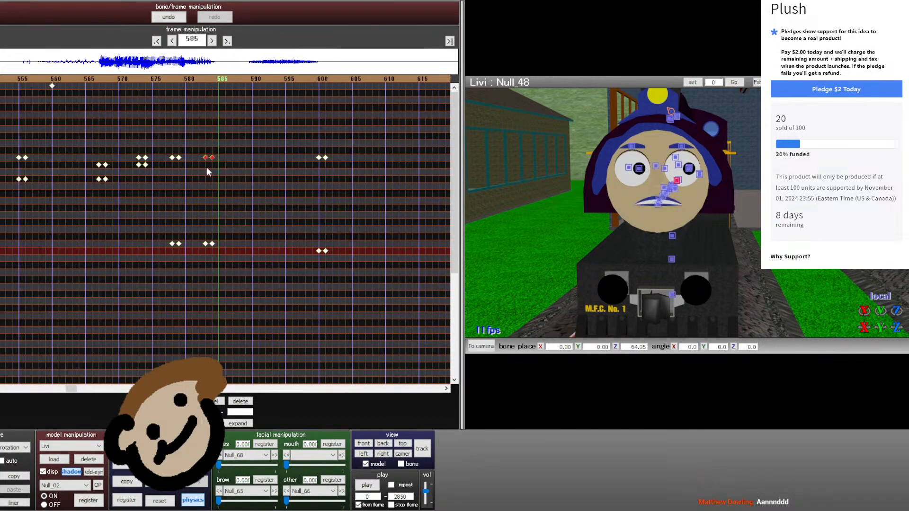
{"action": "left_click", "coordinate": [323, 157], "text": "ctrl"}
{"action": "key", "text": "Right"}
{"action": "key", "text": "Right"}
{"action": "key", "text": "Right"}
{"action": "key", "text": "Right"}
{"action": "key", "text": "Right"}
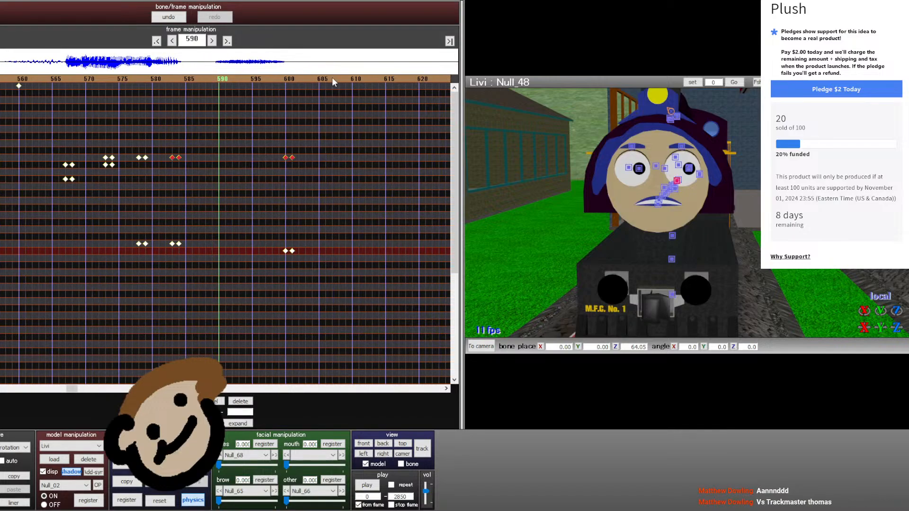
{"action": "left_click", "coordinate": [355, 75]}
{"action": "left_click", "coordinate": [357, 75]}
{"action": "key", "text": "Right"}
{"action": "key", "text": "Right"}
{"action": "key", "text": "Right"}
{"action": "key", "text": "Right"}
{"action": "key", "text": "Right"}
{"action": "key", "text": "Right"}
{"action": "key", "text": "Right"}
{"action": "key", "text": "Right"}
{"action": "key", "text": "Right"}
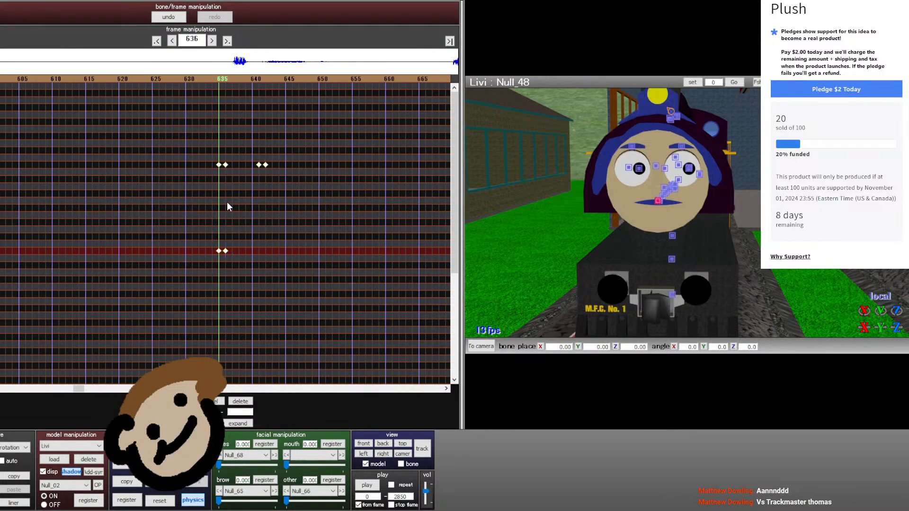
{"action": "key", "text": "Right"}
{"action": "key", "text": "Right"}
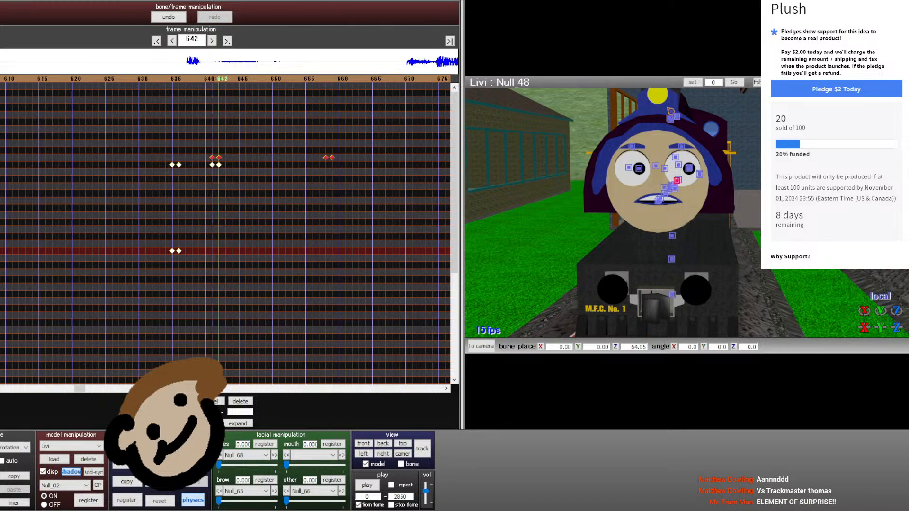
- Delete the top row's mouth keyframe pair at frames 658–659
{"action": "key", "text": "Right"}
{"action": "key", "text": "Right"}
{"action": "key", "text": "Right"}
{"action": "key", "text": "Right"}
{"action": "key", "text": "Right"}
{"action": "key", "text": "Right"}
{"action": "key", "text": "Right"}
{"action": "key", "text": "Right"}
{"action": "key", "text": "Right"}
{"action": "key", "text": "Right"}
{"action": "key", "text": "Right"}
{"action": "key", "text": "Right"}
{"action": "key", "text": "Right"}
{"action": "key", "text": "Right"}
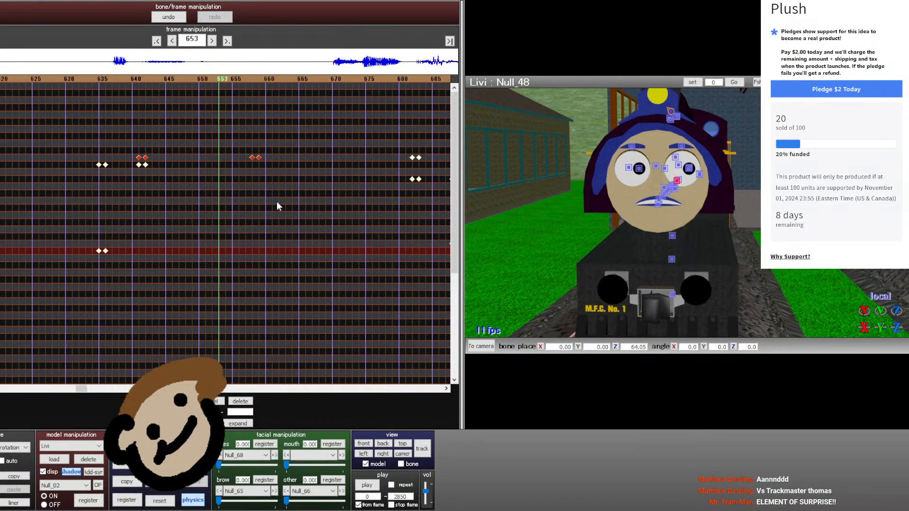
{"action": "left_click_drag", "start_coordinate": [261, 187], "coordinate": [217, 145]}
{"action": "left_click", "coordinate": [240, 401]}
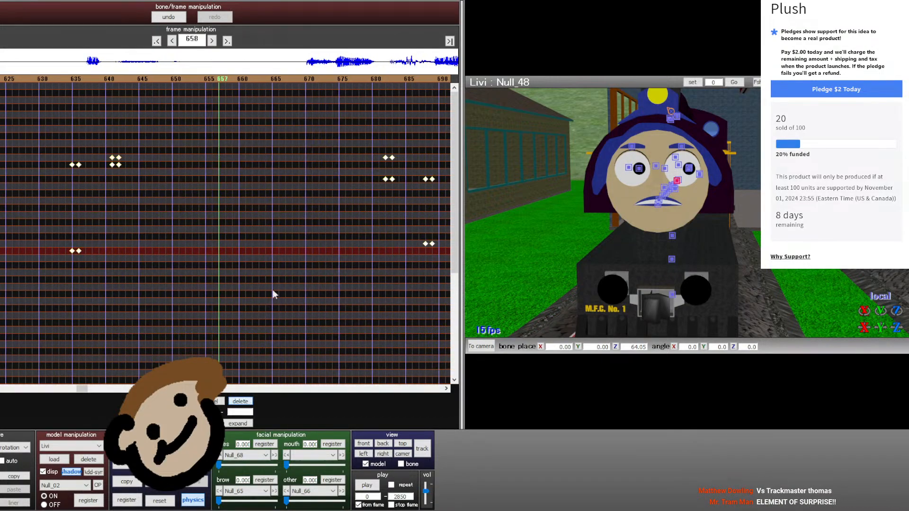
- Duplicate the top and third rows' pairs at 682–683 to 670–671, and the third row's 688–689 pair to 676–677
{"action": "key", "text": "Right"}
{"action": "key", "text": "Right"}
{"action": "key", "text": "Right"}
{"action": "key", "text": "Right"}
{"action": "key", "text": "Right"}
{"action": "key", "text": "Right"}
{"action": "key", "text": "Right"}
{"action": "key", "text": "Right"}
{"action": "key", "text": "Right"}
{"action": "key", "text": "Right"}
{"action": "key", "text": "Right"}
{"action": "left_click_drag", "start_coordinate": [380, 189], "coordinate": [300, 159]}
{"action": "key", "text": "ctrl+c"}
{"action": "key", "text": "Right"}
{"action": "key", "text": "Right"}
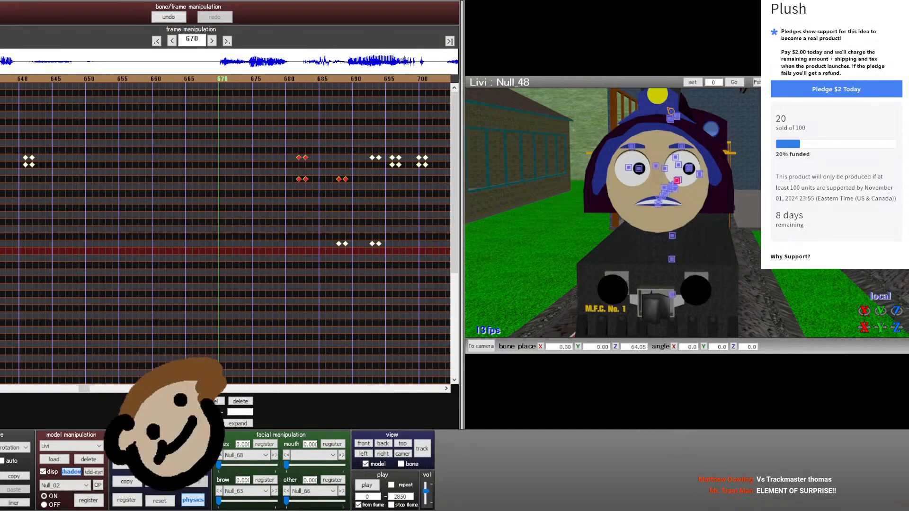
{"action": "key", "text": "ctrl+v"}
- Copy the top row's mouth keyframe pair from frames 693–694 and place it together with the third row's 676–677 pair at frames 678–679
{"action": "key", "text": "Right"}
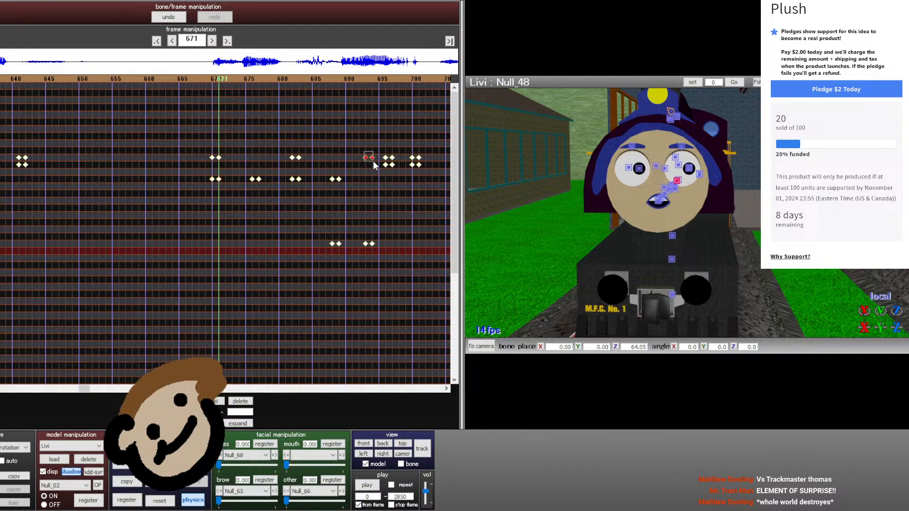
{"action": "key", "text": "Right"}
{"action": "key", "text": "Right"}
{"action": "key", "text": "Right"}
{"action": "key", "text": "Right"}
{"action": "key", "text": "Right"}
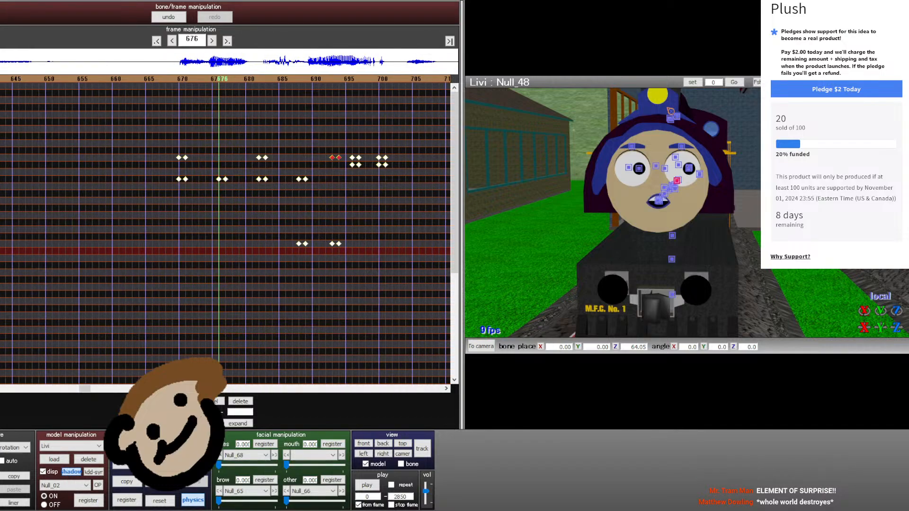
{"action": "left_click_drag", "start_coordinate": [216, 153], "coordinate": [240, 160]}
{"action": "key", "text": "Right"}
{"action": "key", "text": "Right"}
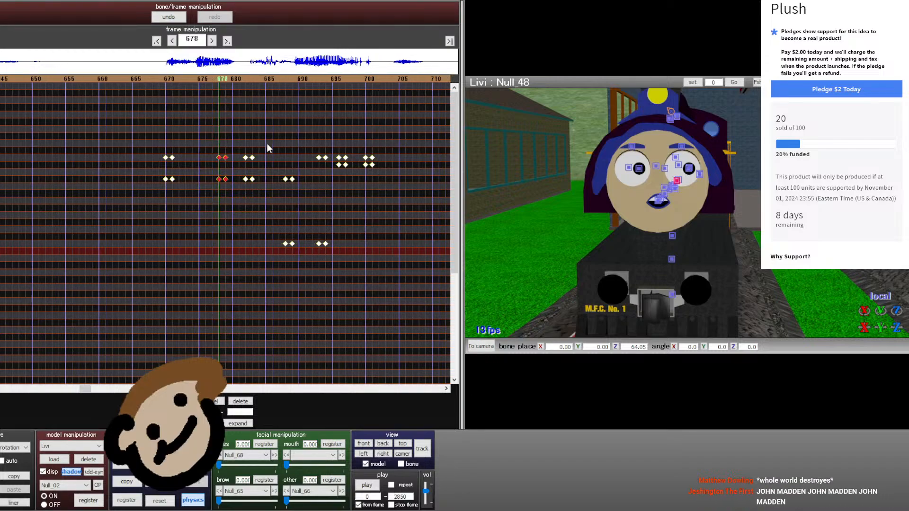
- Step through frames 678 to 702 to check Livi's mouth shapes against the audio waveform
{"action": "key", "text": "Right"}
{"action": "key", "text": "Right"}
{"action": "key", "text": "Right"}
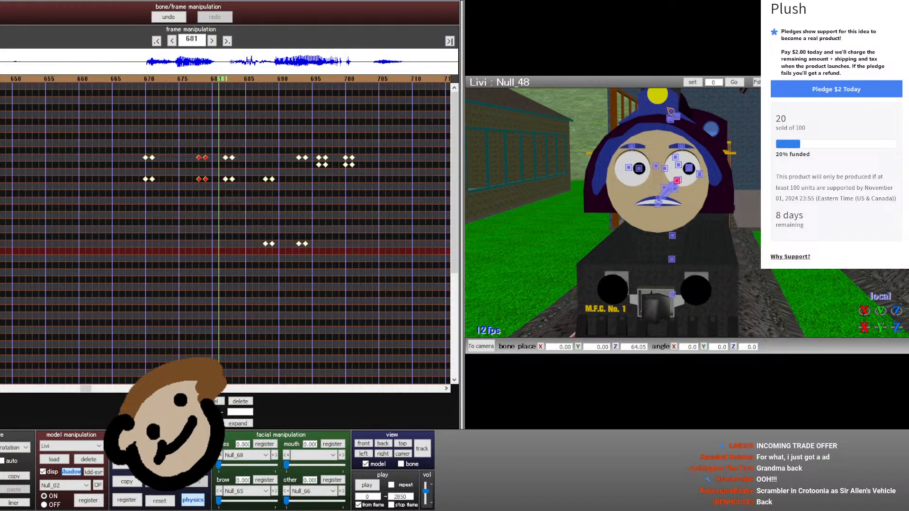
{"action": "key", "text": "Right"}
{"action": "key", "text": "Right"}
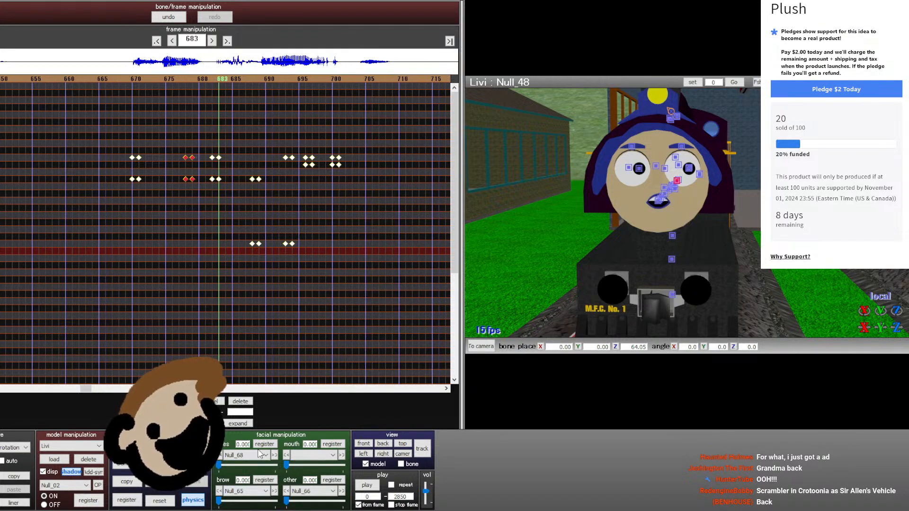
{"action": "key", "text": "Right"}
{"action": "key", "text": "Right"}
{"action": "key", "text": "Right"}
{"action": "key", "text": "Right"}
{"action": "key", "text": "Right"}
{"action": "key", "text": "Right"}
{"action": "key", "text": "Right"}
{"action": "key", "text": "Right"}
{"action": "key", "text": "Right"}
{"action": "key", "text": "Right"}
{"action": "key", "text": "Right"}
{"action": "key", "text": "Right"}
{"action": "key", "text": "Right"}
{"action": "key", "text": "Right"}
{"action": "key", "text": "Right"}
{"action": "key", "text": "Right"}
{"action": "key", "text": "Right"}
{"action": "key", "text": "Right"}
{"action": "key", "text": "Right"}
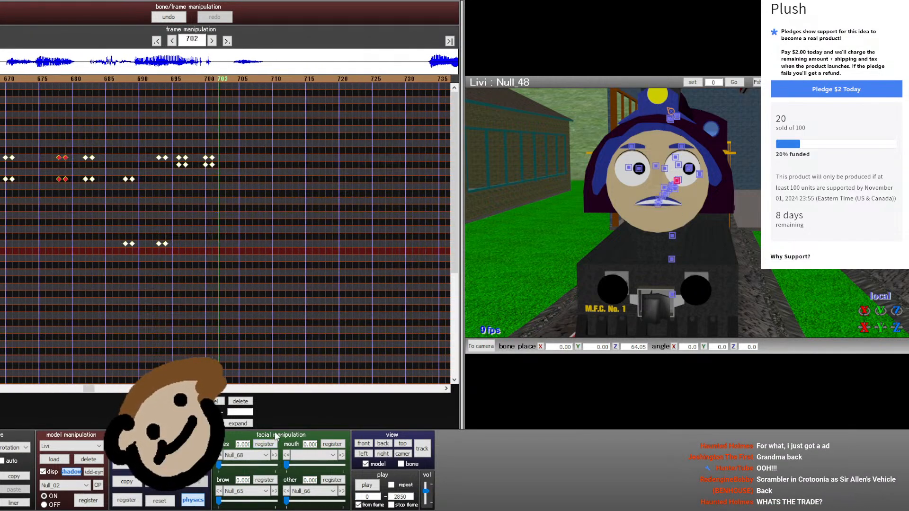
- Register the mouth bone Null_48 at frame 715, and register its reset position at frame 716
{"action": "left_click", "coordinate": [237, 79]}
{"action": "left_click", "coordinate": [238, 79]}
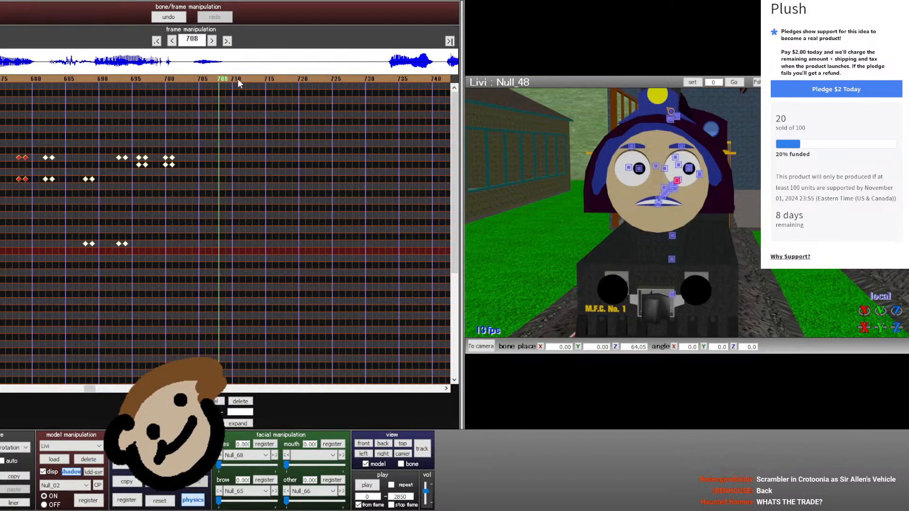
{"action": "left_click", "coordinate": [238, 79]}
{"action": "left_click", "coordinate": [237, 79]}
{"action": "left_click", "coordinate": [238, 79]}
{"action": "key", "text": "Left"}
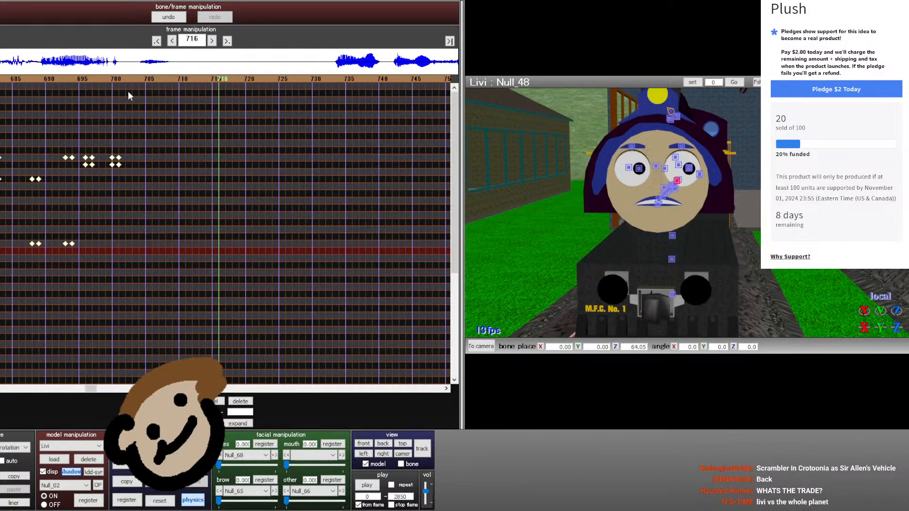
{"action": "key", "text": "Left"}
{"action": "left_click", "coordinate": [127, 500]}
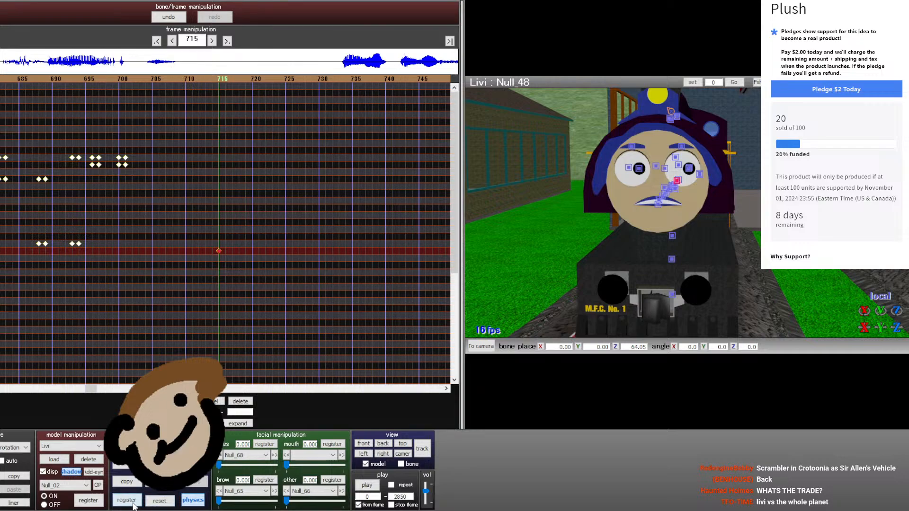
{"action": "key", "text": "Right"}
{"action": "left_click", "coordinate": [159, 502]}
{"action": "left_click", "coordinate": [126, 501]}
{"action": "key", "text": "Left"}
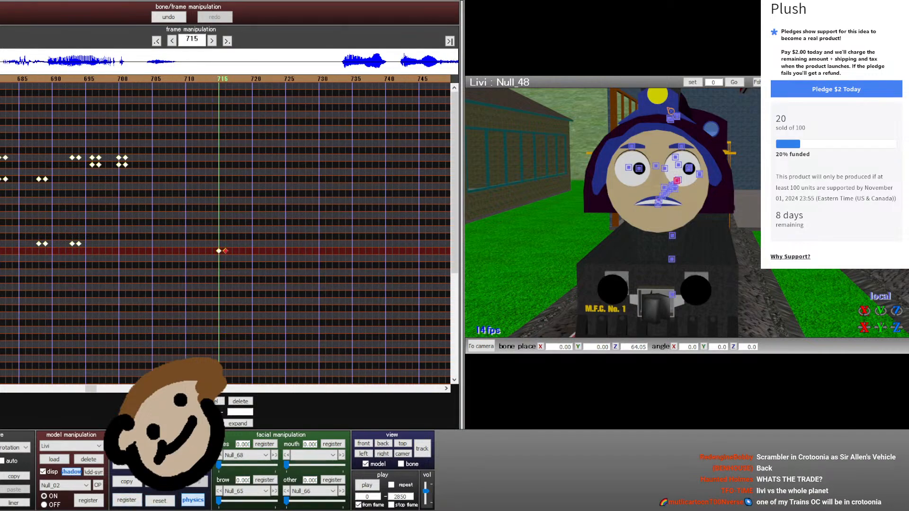
- Register the mouth bone Null_50 at frame 715, and register its reset position at frame 716
{"action": "left_click", "coordinate": [1, 165]}
{"action": "left_click", "coordinate": [657, 204]}
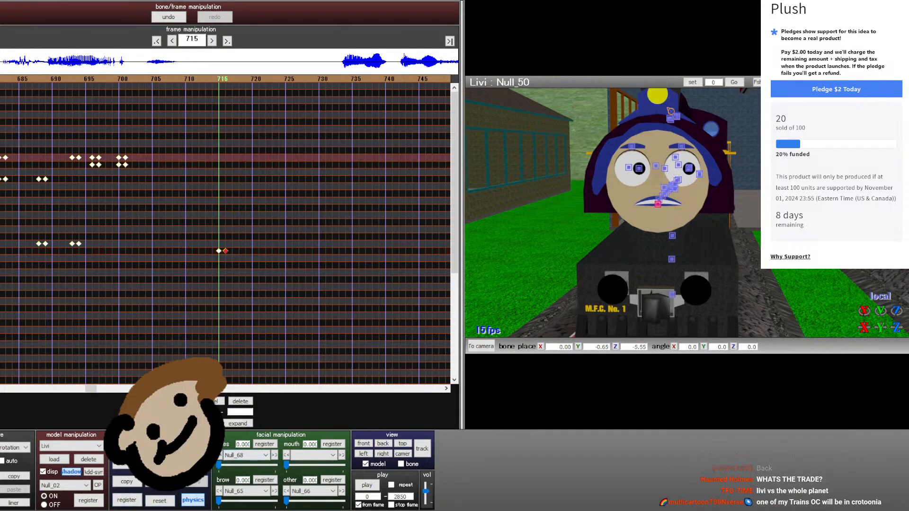
{"action": "left_click", "coordinate": [127, 499]}
{"action": "key", "text": "Right"}
{"action": "left_click", "coordinate": [159, 501]}
{"action": "left_click", "coordinate": [127, 500]}
- Switch from the model to camera editing and go back to the camera keyframe at frame 121
{"action": "key", "text": "Right"}
{"action": "key", "text": "Right"}
{"action": "key", "text": "Right"}
{"action": "key", "text": "Right"}
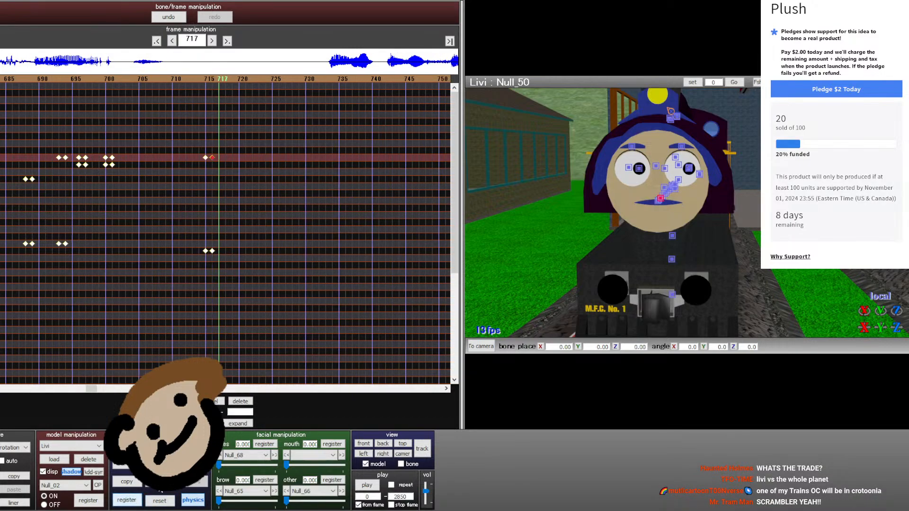
{"action": "key", "text": "Right"}
{"action": "key", "text": "Right"}
{"action": "key", "text": "Right"}
{"action": "key", "text": "Right"}
{"action": "left_click", "coordinate": [481, 347]}
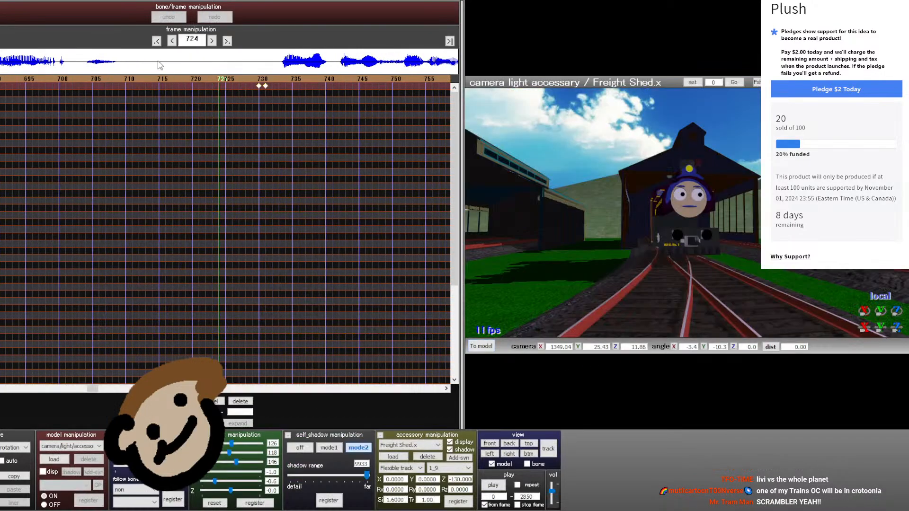
{"action": "left_click", "coordinate": [156, 42]}
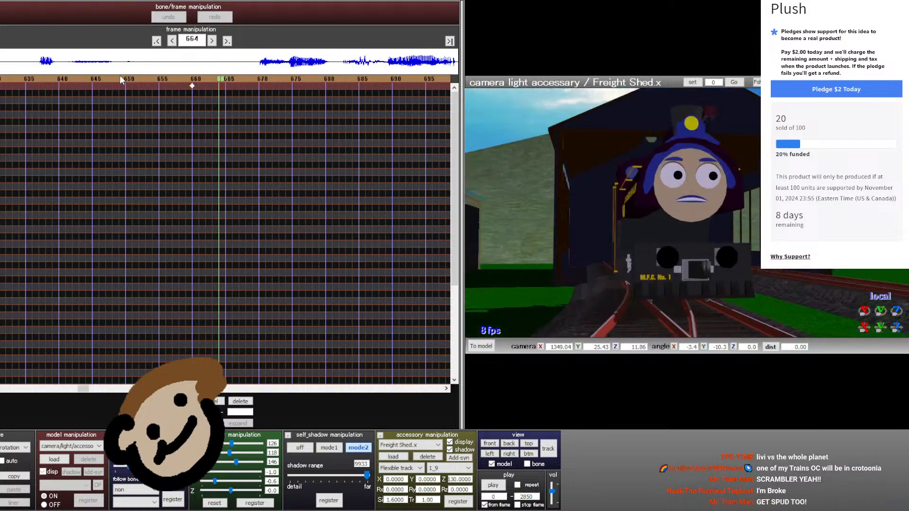
{"action": "left_click_drag", "start_coordinate": [120, 75], "coordinate": [121, 76]}
{"action": "left_click", "coordinate": [156, 41]}
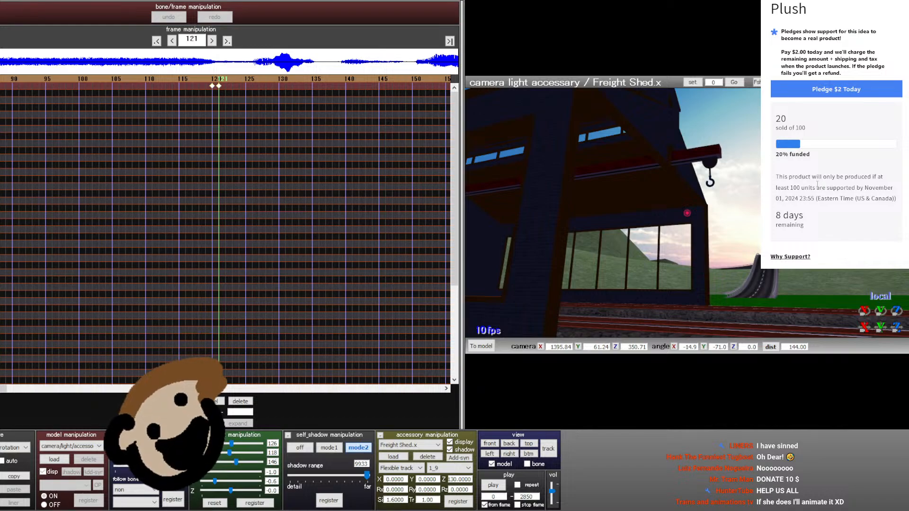
- Enlarge the preview area and play back the animation from frame 121 to review the scene
{"action": "double_click", "coordinate": [788, 122]}
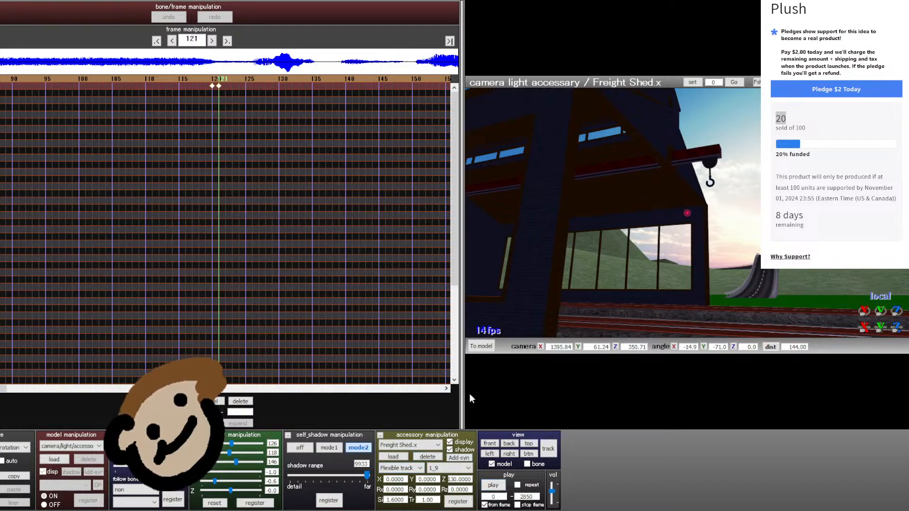
{"action": "left_click_drag", "start_coordinate": [464, 387], "coordinate": [208, 386]}
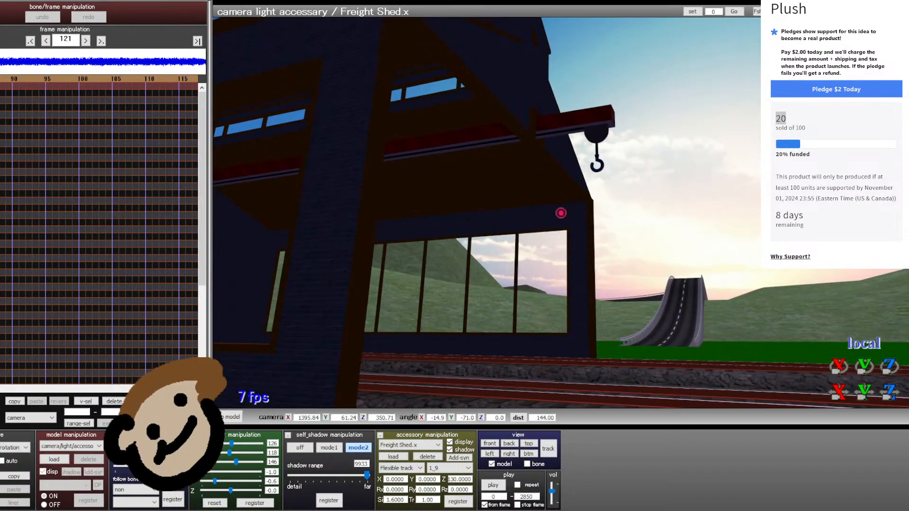
{"action": "left_click", "coordinate": [490, 486]}
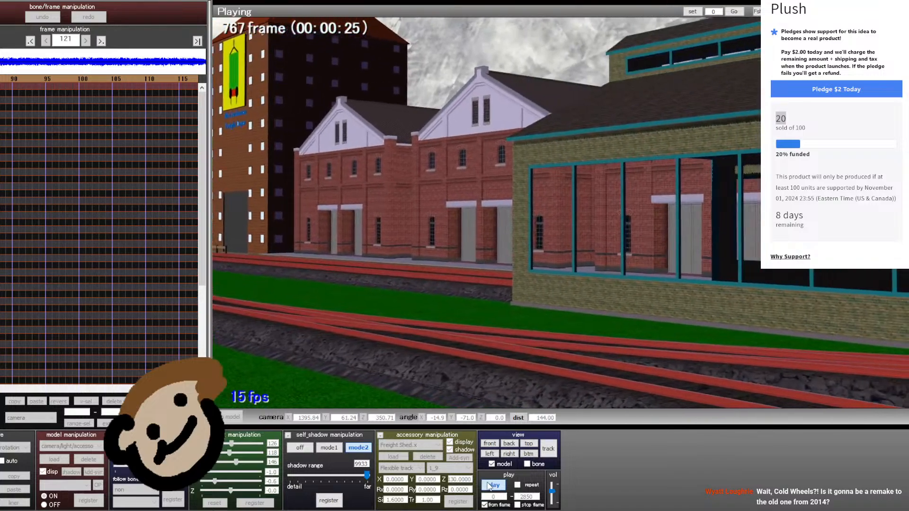
{"action": "left_click", "coordinate": [491, 485]}
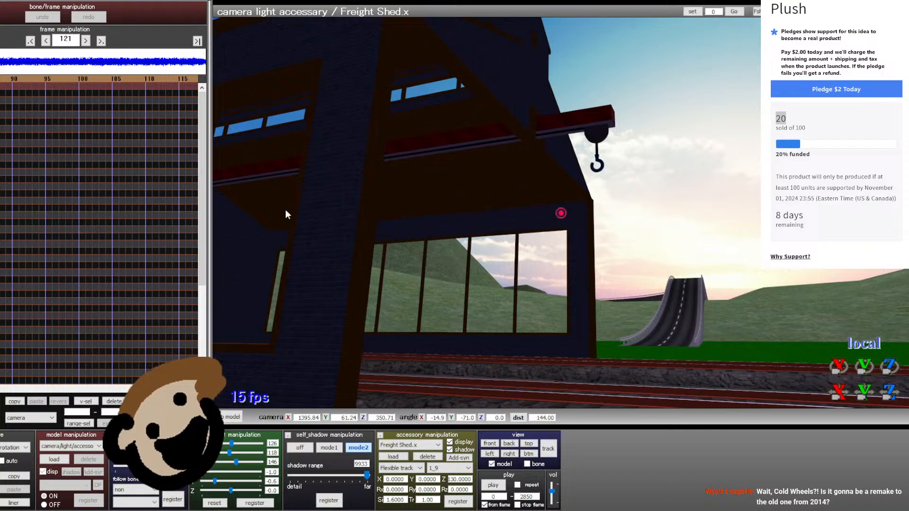
- Return to editing the Livi model and frame a close three-quarter view of the engine's face
{"action": "right_click_drag", "start_coordinate": [342, 234], "coordinate": [350, 312]}
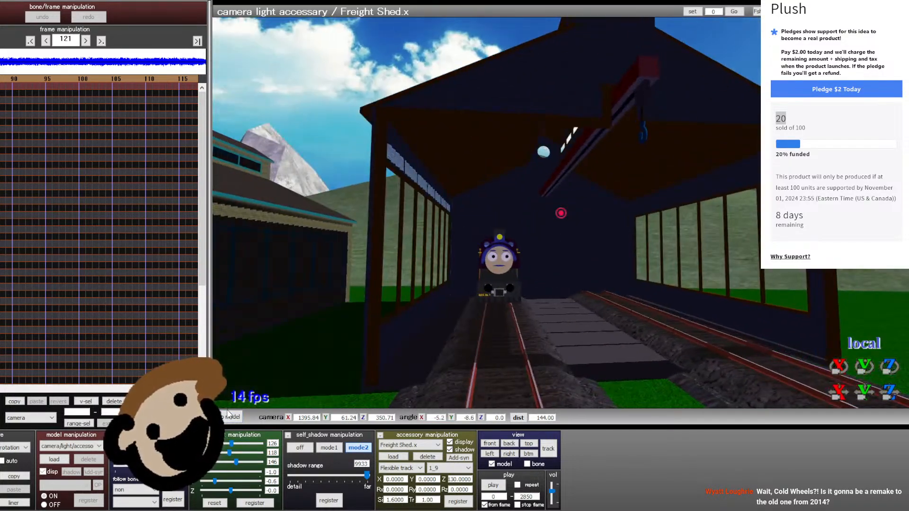
{"action": "left_click", "coordinate": [229, 417]}
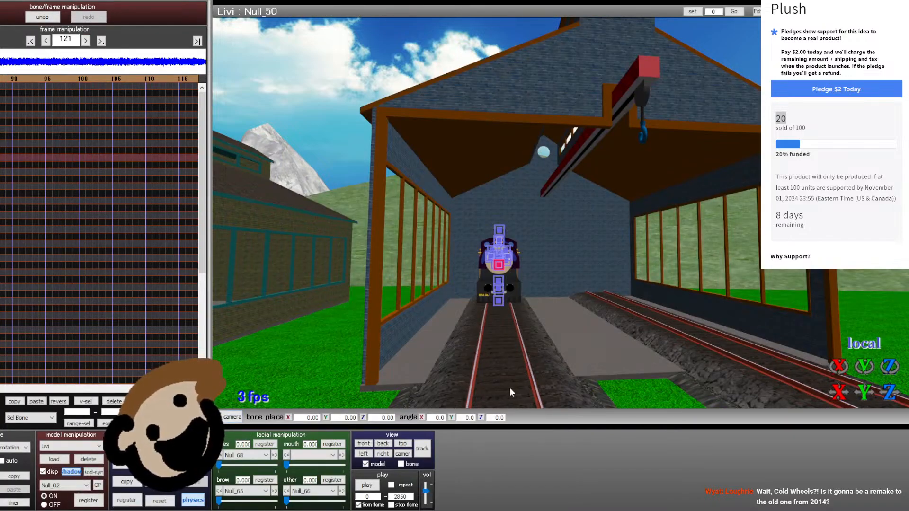
{"action": "left_click", "coordinate": [386, 453]}
{"action": "scroll", "coordinate": [526, 354], "scroll_direction": "down", "scroll_amount": 5}
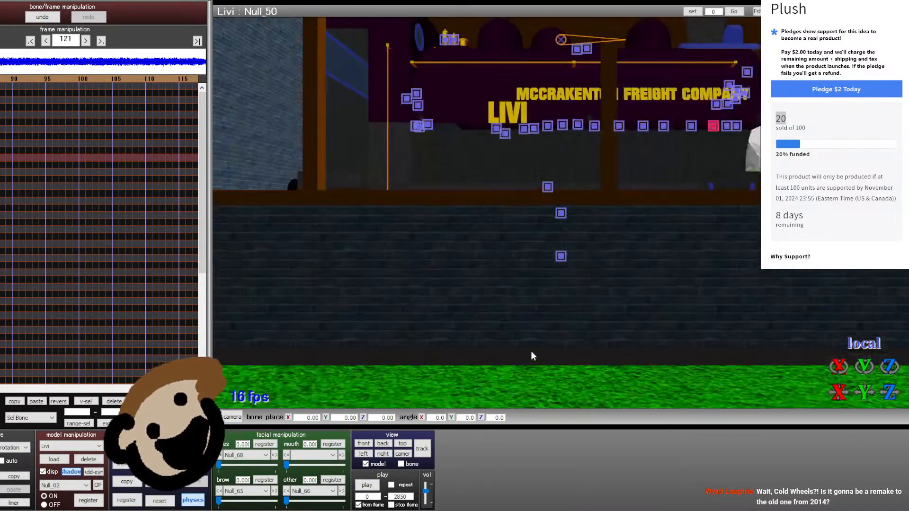
{"action": "right_click_drag", "start_coordinate": [530, 350], "coordinate": [422, 371]}
- Step forward from frame 121 to frame 224, examining Livi's face against the audio waveform up to the first mouth keyframes
{"action": "key", "text": "Right"}
{"action": "key", "text": "Right"}
{"action": "key", "text": "Right"}
{"action": "key", "text": "Right"}
{"action": "key", "text": "Right"}
{"action": "key", "text": "Right"}
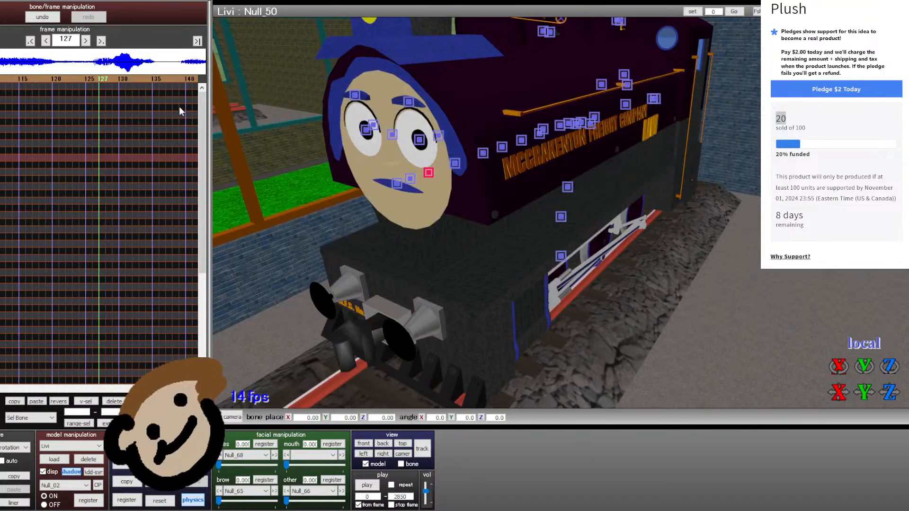
{"action": "key", "text": "Left"}
{"action": "key", "text": "Left"}
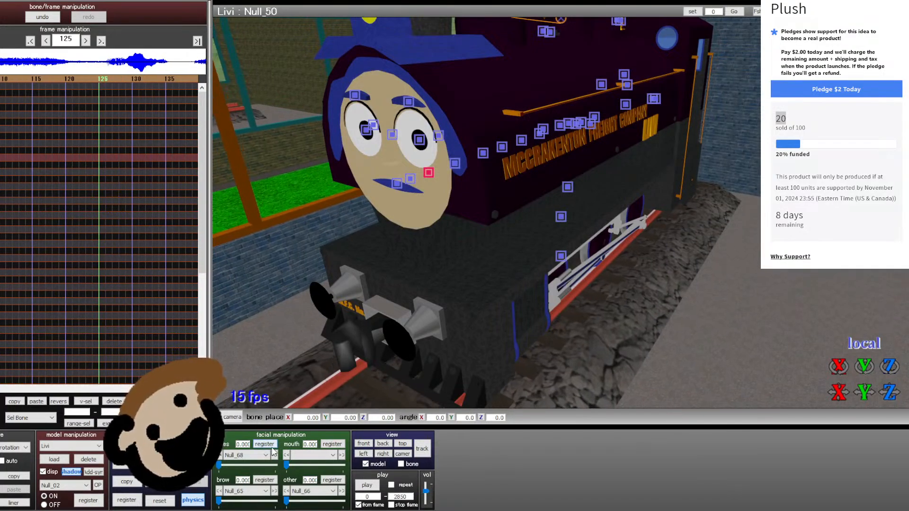
{"action": "key", "text": "Right"}
{"action": "key", "text": "Right"}
{"action": "key", "text": "Right"}
{"action": "key", "text": "Right"}
{"action": "key", "text": "Right"}
{"action": "key", "text": "Right"}
{"action": "key", "text": "Right"}
{"action": "key", "text": "Right"}
{"action": "key", "text": "Right"}
{"action": "key", "text": "Right"}
{"action": "key", "text": "Right"}
{"action": "key", "text": "Right"}
{"action": "key", "text": "Right"}
{"action": "key", "text": "Right"}
{"action": "key", "text": "Right"}
{"action": "key", "text": "Right"}
{"action": "key", "text": "Right"}
{"action": "key", "text": "Right"}
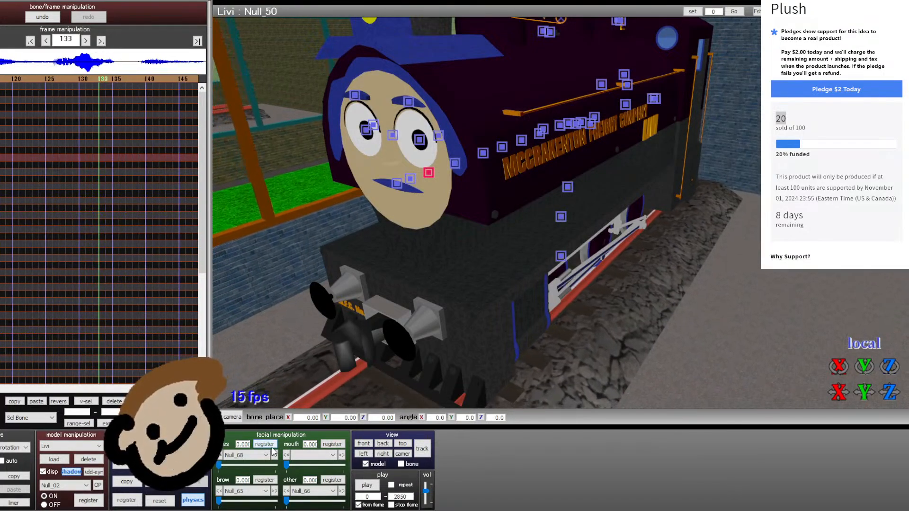
{"action": "key", "text": "Right"}
{"action": "key", "text": "Right"}
{"action": "key", "text": "Right"}
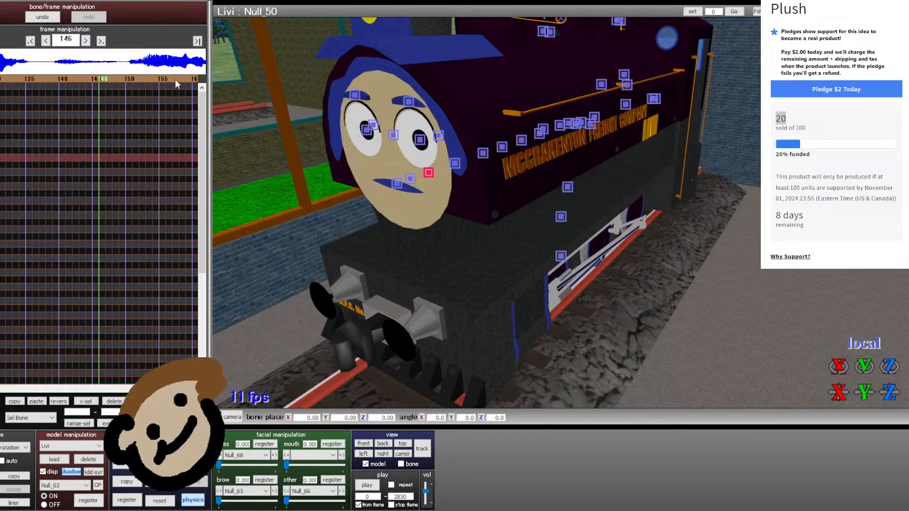
{"action": "key", "text": "Right"}
{"action": "key", "text": "Right"}
{"action": "key", "text": "Right"}
{"action": "key", "text": "Right"}
{"action": "key", "text": "Right"}
{"action": "key", "text": "Right"}
{"action": "key", "text": "Right"}
{"action": "key", "text": "Right"}
{"action": "key", "text": "Right"}
{"action": "key", "text": "Right"}
{"action": "key", "text": "Right"}
{"action": "key", "text": "Right"}
{"action": "key", "text": "Right"}
{"action": "key", "text": "Right"}
{"action": "key", "text": "Right"}
{"action": "key", "text": "Right"}
{"action": "key", "text": "Right"}
{"action": "key", "text": "Right"}
{"action": "key", "text": "Right"}
{"action": "key", "text": "Right"}
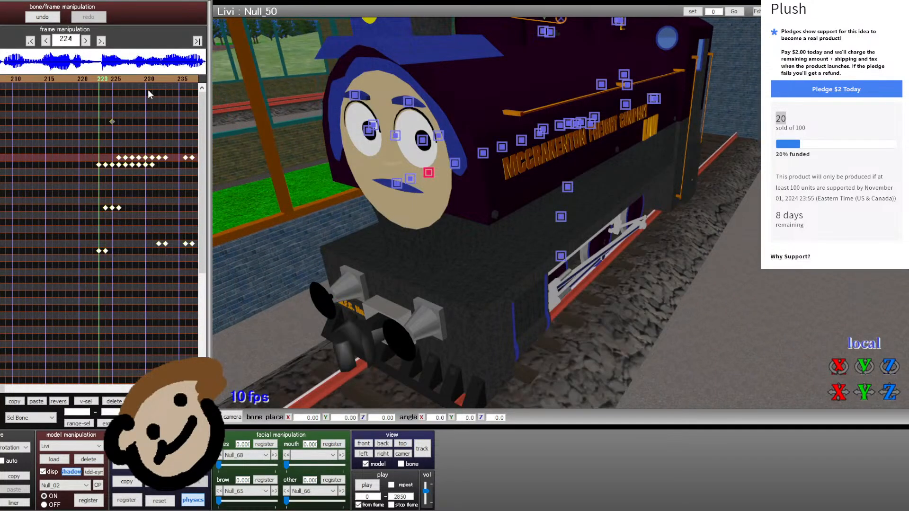
- Step forward from frame 224 to frame 389, examining Livi's mouth shapes and their keyframes against the audio waveform
{"action": "key", "text": "Right"}
{"action": "key", "text": "Right"}
{"action": "key", "text": "Right"}
{"action": "key", "text": "Right"}
{"action": "key", "text": "Right"}
{"action": "key", "text": "Right"}
{"action": "key", "text": "Right"}
{"action": "key", "text": "Right"}
{"action": "key", "text": "Right"}
{"action": "key", "text": "Right"}
{"action": "key", "text": "Right"}
{"action": "key", "text": "Right"}
{"action": "key", "text": "Right"}
{"action": "key", "text": "Right"}
{"action": "key", "text": "Right"}
{"action": "key", "text": "Right"}
{"action": "key", "text": "Right"}
{"action": "key", "text": "Right"}
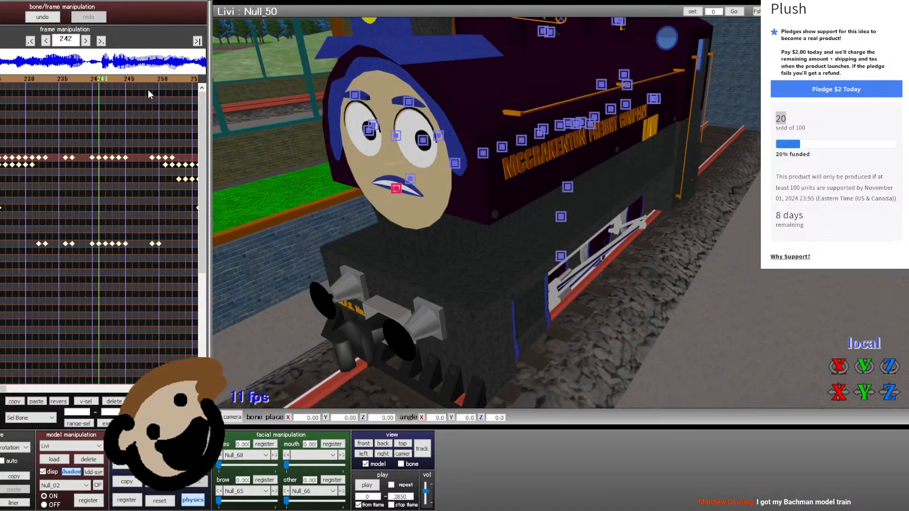
{"action": "key", "text": "Right"}
{"action": "key", "text": "Right"}
{"action": "key", "text": "Right"}
{"action": "key", "text": "Right"}
{"action": "key", "text": "Right"}
{"action": "key", "text": "Right"}
{"action": "key", "text": "Right"}
{"action": "key", "text": "Right"}
{"action": "key", "text": "Right"}
{"action": "key", "text": "Right"}
{"action": "key", "text": "Right"}
{"action": "key", "text": "Right"}
{"action": "key", "text": "Right"}
{"action": "key", "text": "Right"}
{"action": "key", "text": "Right"}
{"action": "key", "text": "Right"}
{"action": "key", "text": "Right"}
{"action": "key", "text": "Right"}
{"action": "key", "text": "Right"}
{"action": "key", "text": "Right"}
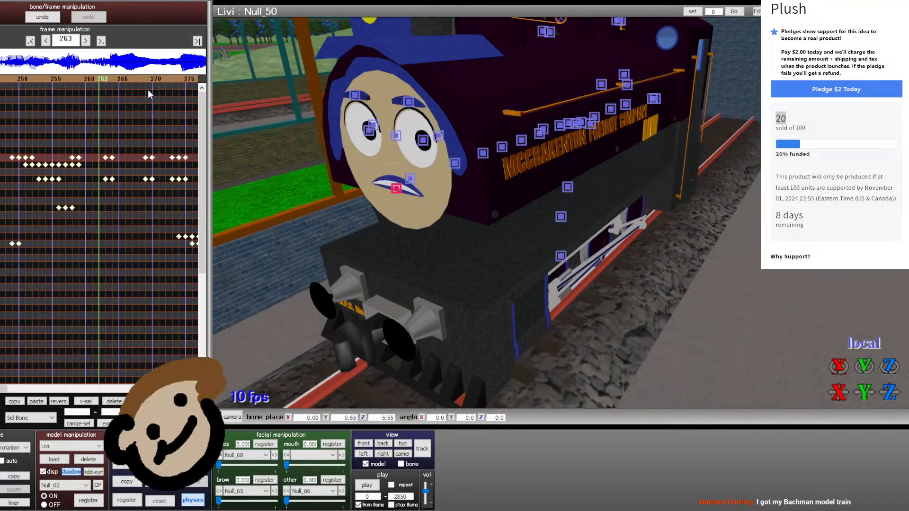
{"action": "key", "text": "Right"}
{"action": "key", "text": "Right"}
{"action": "key", "text": "Right"}
{"action": "key", "text": "Right"}
{"action": "key", "text": "Right"}
{"action": "key", "text": "Right"}
{"action": "key", "text": "Right"}
{"action": "key", "text": "Right"}
{"action": "key", "text": "Right"}
{"action": "key", "text": "Right"}
{"action": "key", "text": "Right"}
{"action": "key", "text": "Right"}
{"action": "key", "text": "Right"}
{"action": "key", "text": "Right"}
{"action": "key", "text": "Right"}
{"action": "key", "text": "Right"}
{"action": "key", "text": "Right"}
{"action": "key", "text": "Right"}
{"action": "key", "text": "Right"}
{"action": "key", "text": "Right"}
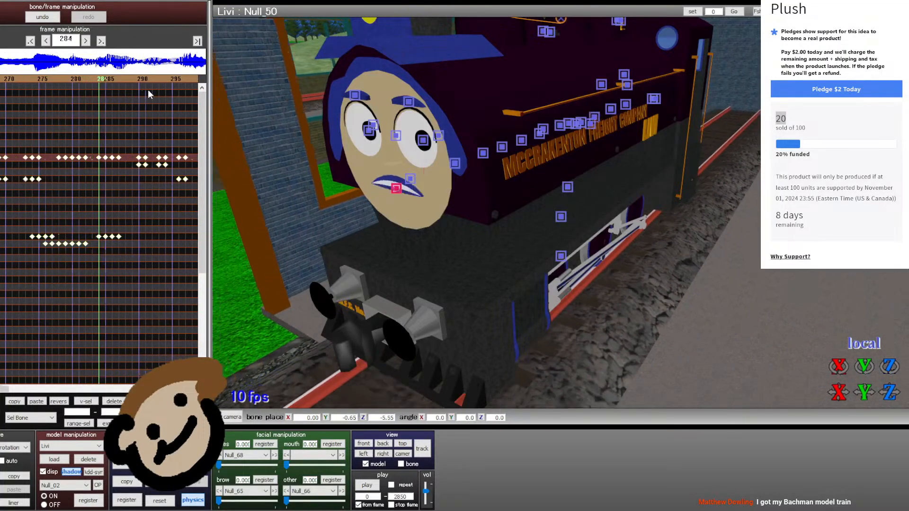
{"action": "key", "text": "Right"}
{"action": "key", "text": "Right"}
{"action": "key", "text": "Right"}
{"action": "key", "text": "Right"}
{"action": "key", "text": "Right"}
{"action": "key", "text": "Right"}
{"action": "key", "text": "Right"}
{"action": "key", "text": "Right"}
{"action": "key", "text": "Right"}
{"action": "key", "text": "Right"}
{"action": "key", "text": "Right"}
{"action": "key", "text": "Right"}
{"action": "key", "text": "Right"}
{"action": "key", "text": "Right"}
{"action": "key", "text": "Right"}
{"action": "key", "text": "Right"}
{"action": "key", "text": "Right"}
{"action": "key", "text": "Right"}
{"action": "key", "text": "Right"}
{"action": "key", "text": "Right"}
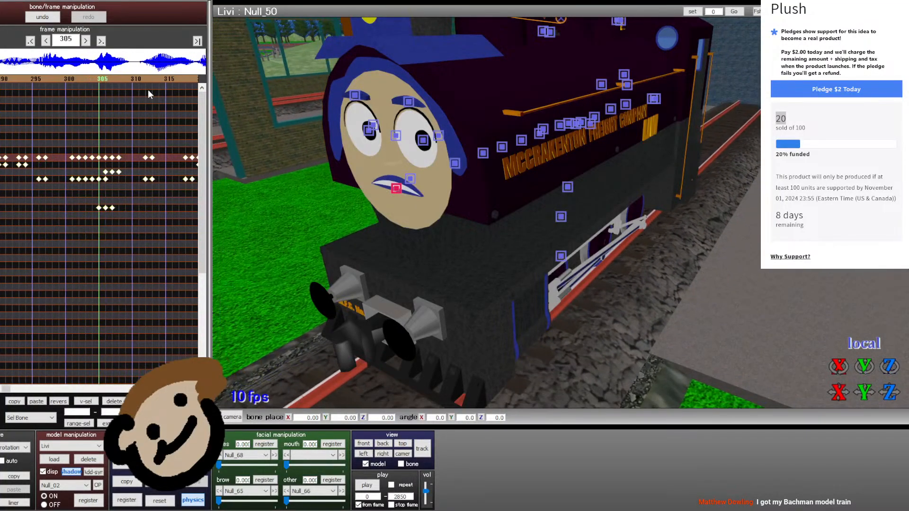
{"action": "key", "text": "Right"}
{"action": "key", "text": "Right"}
{"action": "key", "text": "Right"}
{"action": "key", "text": "Right"}
{"action": "key", "text": "Right"}
{"action": "key", "text": "Right"}
{"action": "key", "text": "Right"}
{"action": "key", "text": "Right"}
{"action": "key", "text": "Right"}
{"action": "key", "text": "Right"}
{"action": "key", "text": "Right"}
{"action": "key", "text": "Right"}
{"action": "key", "text": "Right"}
{"action": "key", "text": "Right"}
{"action": "key", "text": "Right"}
{"action": "key", "text": "Right"}
{"action": "key", "text": "Right"}
{"action": "key", "text": "Right"}
{"action": "key", "text": "Right"}
{"action": "key", "text": "Right"}
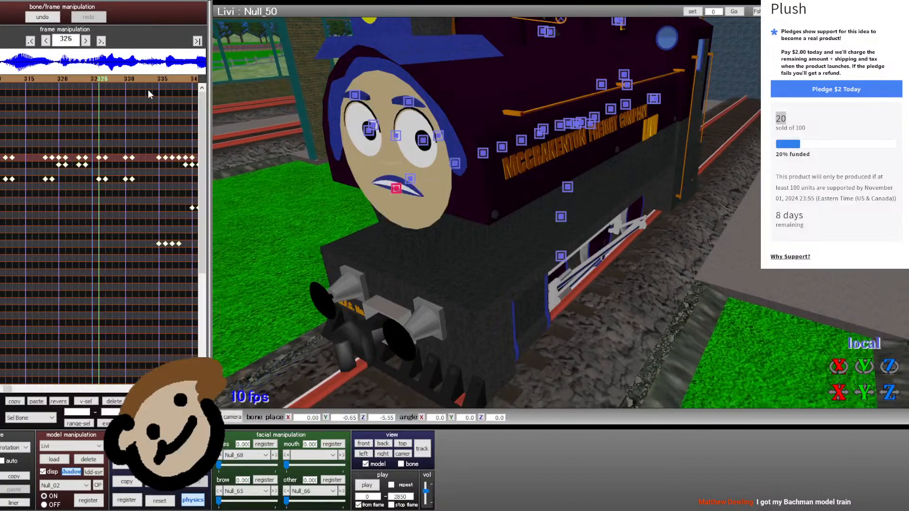
{"action": "key", "text": "Right"}
{"action": "key", "text": "Right"}
{"action": "key", "text": "Right"}
{"action": "key", "text": "Right"}
{"action": "key", "text": "Right"}
{"action": "key", "text": "Right"}
{"action": "key", "text": "Right"}
{"action": "key", "text": "Right"}
{"action": "key", "text": "Right"}
{"action": "key", "text": "Right"}
{"action": "key", "text": "Right"}
{"action": "key", "text": "Right"}
{"action": "key", "text": "Right"}
{"action": "key", "text": "Right"}
{"action": "key", "text": "Right"}
{"action": "key", "text": "Right"}
{"action": "key", "text": "Right"}
{"action": "key", "text": "Right"}
{"action": "key", "text": "Right"}
{"action": "key", "text": "Right"}
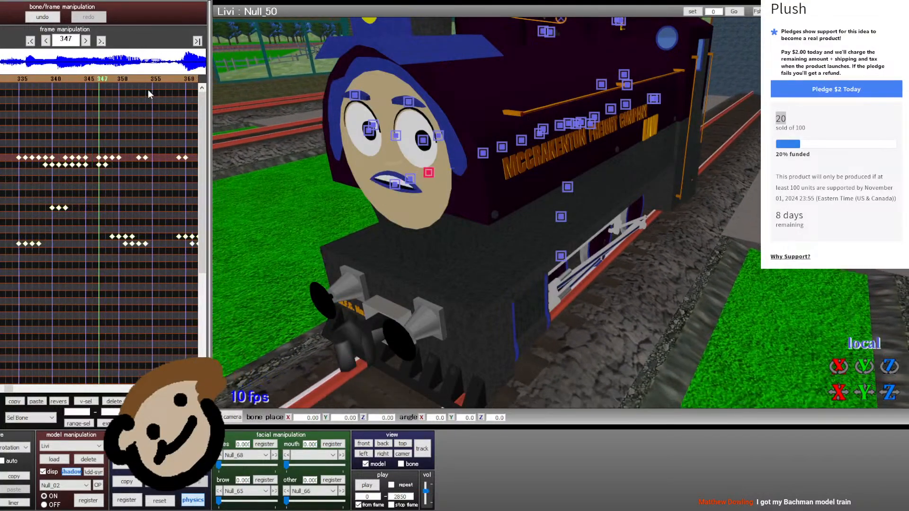
{"action": "key", "text": "Right"}
{"action": "key", "text": "Right"}
{"action": "key", "text": "Right"}
{"action": "key", "text": "Right"}
{"action": "key", "text": "Right"}
{"action": "key", "text": "Right"}
{"action": "key", "text": "Right"}
{"action": "key", "text": "Right"}
{"action": "key", "text": "Right"}
{"action": "key", "text": "Right"}
{"action": "key", "text": "Right"}
{"action": "key", "text": "Right"}
{"action": "key", "text": "Right"}
{"action": "key", "text": "Right"}
{"action": "key", "text": "Right"}
{"action": "key", "text": "Right"}
{"action": "key", "text": "Right"}
{"action": "key", "text": "Right"}
{"action": "key", "text": "Right"}
{"action": "key", "text": "Right"}
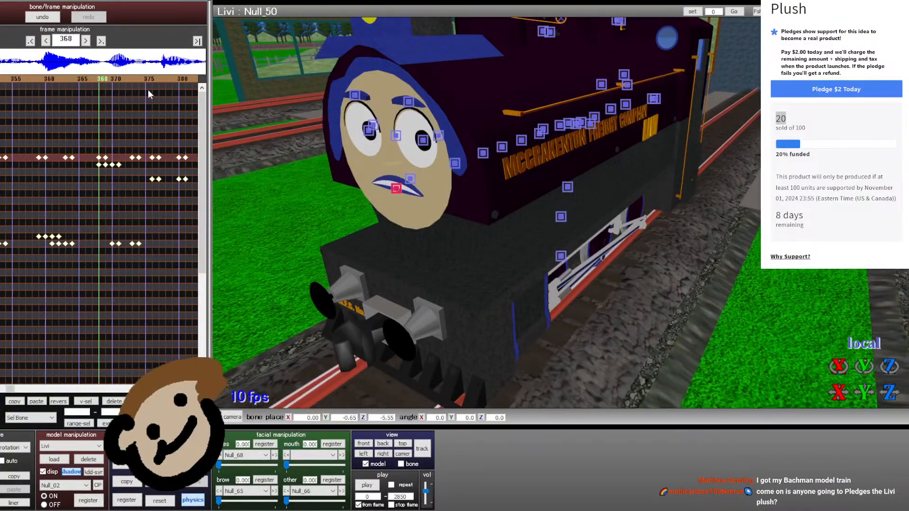
{"action": "key", "text": "Right"}
{"action": "key", "text": "Right"}
{"action": "key", "text": "Right"}
{"action": "key", "text": "Right"}
{"action": "key", "text": "Right"}
{"action": "key", "text": "Right"}
{"action": "key", "text": "Right"}
{"action": "key", "text": "Right"}
{"action": "key", "text": "Right"}
{"action": "key", "text": "Right"}
{"action": "key", "text": "Right"}
{"action": "key", "text": "Right"}
{"action": "key", "text": "Right"}
{"action": "key", "text": "Right"}
{"action": "key", "text": "Right"}
{"action": "key", "text": "Right"}
{"action": "key", "text": "Right"}
{"action": "key", "text": "Right"}
{"action": "key", "text": "Right"}
{"action": "key", "text": "Right"}
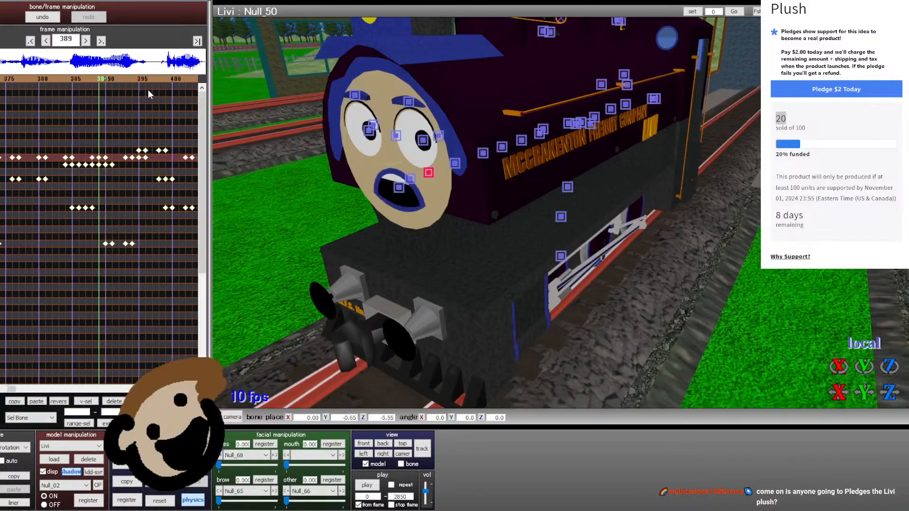
- Step forward from frame 389 to frame 559, examining Livi's mouth shapes and blink against the audio waveform and existing keyframes
{"action": "key", "text": "Right"}
{"action": "key", "text": "Right"}
{"action": "key", "text": "Right"}
{"action": "key", "text": "Right"}
{"action": "key", "text": "Right"}
{"action": "key", "text": "Right"}
{"action": "key", "text": "Right"}
{"action": "key", "text": "Right"}
{"action": "key", "text": "Right"}
{"action": "key", "text": "Right"}
{"action": "key", "text": "Right"}
{"action": "key", "text": "Right"}
{"action": "key", "text": "Right"}
{"action": "key", "text": "Right"}
{"action": "key", "text": "Right"}
{"action": "key", "text": "Right"}
{"action": "key", "text": "Right"}
{"action": "key", "text": "Right"}
{"action": "key", "text": "Right"}
{"action": "key", "text": "Right"}
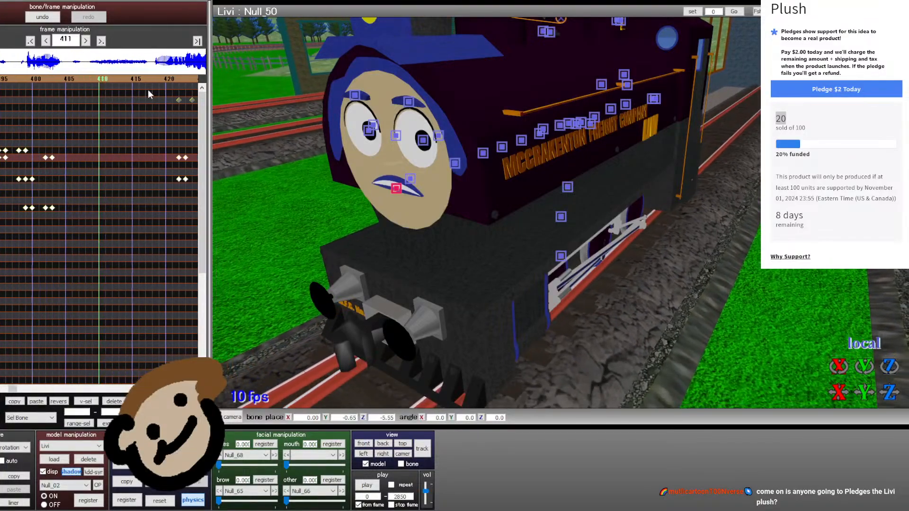
{"action": "key", "text": "Right"}
{"action": "key", "text": "Right"}
{"action": "key", "text": "Right"}
{"action": "key", "text": "Right"}
{"action": "key", "text": "Right"}
{"action": "key", "text": "Right"}
{"action": "key", "text": "Right"}
{"action": "key", "text": "Right"}
{"action": "key", "text": "Right"}
{"action": "key", "text": "Right"}
{"action": "key", "text": "Right"}
{"action": "key", "text": "Right"}
{"action": "key", "text": "Right"}
{"action": "key", "text": "Right"}
{"action": "key", "text": "Right"}
{"action": "key", "text": "Right"}
{"action": "key", "text": "Right"}
{"action": "key", "text": "Right"}
{"action": "key", "text": "Right"}
{"action": "key", "text": "Right"}
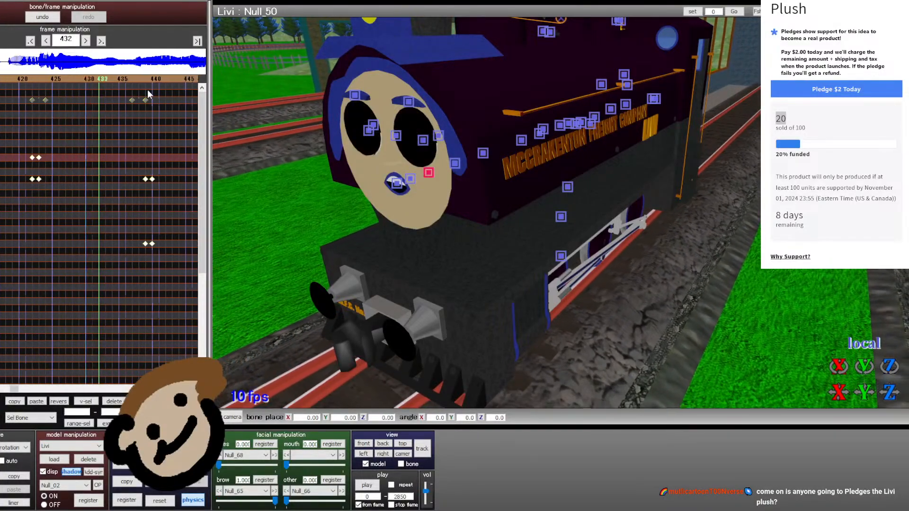
{"action": "key", "text": "Right"}
{"action": "key", "text": "Right"}
{"action": "key", "text": "Right"}
{"action": "key", "text": "Right"}
{"action": "key", "text": "Right"}
{"action": "key", "text": "Right"}
{"action": "key", "text": "Right"}
{"action": "key", "text": "Right"}
{"action": "key", "text": "Right"}
{"action": "key", "text": "Right"}
{"action": "key", "text": "Right"}
{"action": "key", "text": "Right"}
{"action": "key", "text": "Right"}
{"action": "key", "text": "Right"}
{"action": "key", "text": "Right"}
{"action": "key", "text": "Right"}
{"action": "key", "text": "Right"}
{"action": "key", "text": "Right"}
{"action": "key", "text": "Right"}
{"action": "key", "text": "Right"}
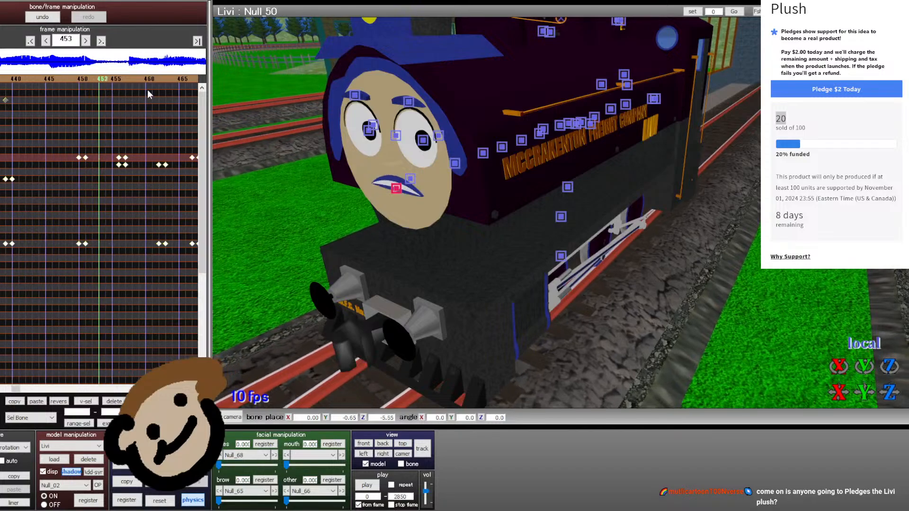
{"action": "key", "text": "Right"}
{"action": "key", "text": "Right"}
{"action": "key", "text": "Right"}
{"action": "key", "text": "Right"}
{"action": "key", "text": "Right"}
{"action": "key", "text": "Right"}
{"action": "key", "text": "Right"}
{"action": "key", "text": "Right"}
{"action": "key", "text": "Right"}
{"action": "key", "text": "Right"}
{"action": "key", "text": "Right"}
{"action": "key", "text": "Right"}
{"action": "key", "text": "Right"}
{"action": "key", "text": "Right"}
{"action": "key", "text": "Right"}
{"action": "key", "text": "Right"}
{"action": "key", "text": "Right"}
{"action": "key", "text": "Right"}
{"action": "key", "text": "Right"}
{"action": "key", "text": "Right"}
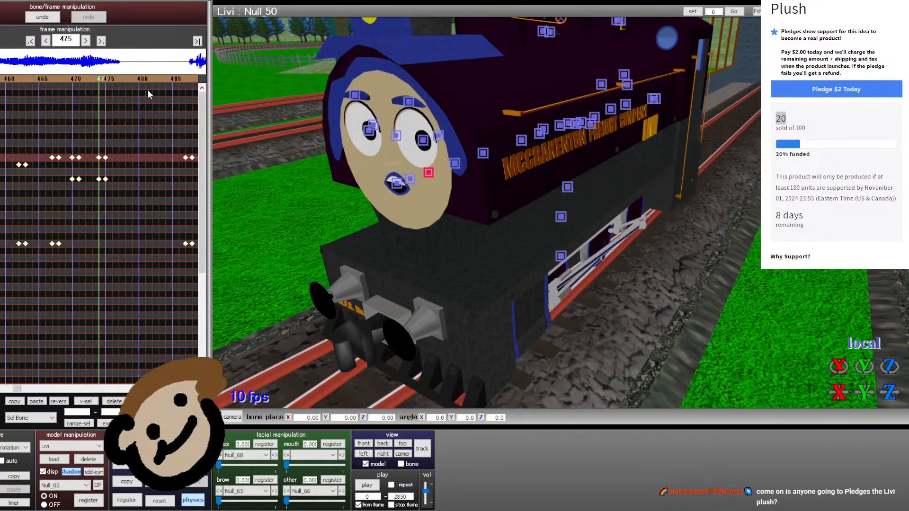
{"action": "key", "text": "Right"}
{"action": "key", "text": "Right"}
{"action": "key", "text": "Right"}
{"action": "key", "text": "Right"}
{"action": "key", "text": "Right"}
{"action": "key", "text": "Right"}
{"action": "key", "text": "Right"}
{"action": "key", "text": "Right"}
{"action": "key", "text": "Right"}
{"action": "key", "text": "Right"}
{"action": "key", "text": "Right"}
{"action": "key", "text": "Right"}
{"action": "key", "text": "Right"}
{"action": "key", "text": "Right"}
{"action": "key", "text": "Right"}
{"action": "key", "text": "Right"}
{"action": "key", "text": "Right"}
{"action": "key", "text": "Right"}
{"action": "key", "text": "Right"}
{"action": "key", "text": "Right"}
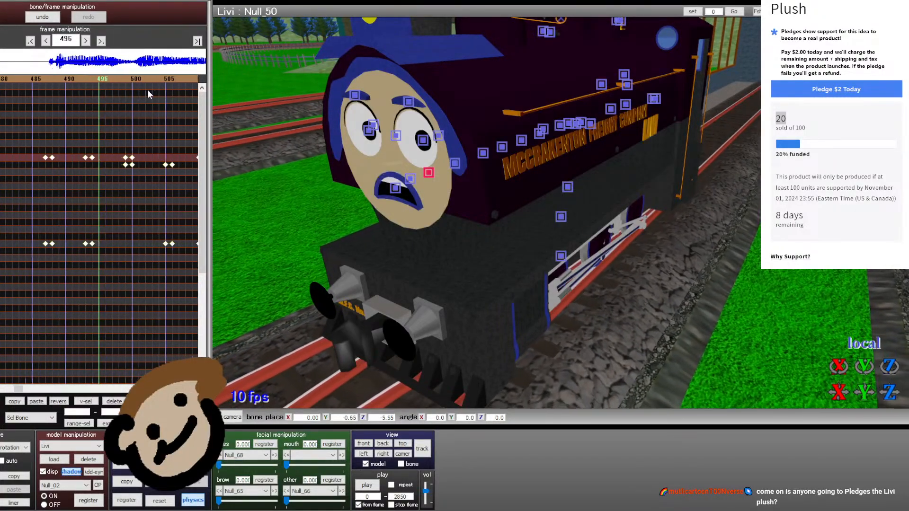
{"action": "key", "text": "Right"}
{"action": "key", "text": "Right"}
{"action": "key", "text": "Right"}
{"action": "key", "text": "Right"}
{"action": "key", "text": "Right"}
{"action": "key", "text": "Right"}
{"action": "key", "text": "Right"}
{"action": "key", "text": "Right"}
{"action": "key", "text": "Right"}
{"action": "key", "text": "Right"}
{"action": "key", "text": "Right"}
{"action": "key", "text": "Right"}
{"action": "key", "text": "Right"}
{"action": "key", "text": "Right"}
{"action": "key", "text": "Right"}
{"action": "key", "text": "Right"}
{"action": "key", "text": "Right"}
{"action": "key", "text": "Right"}
{"action": "key", "text": "Right"}
{"action": "key", "text": "Right"}
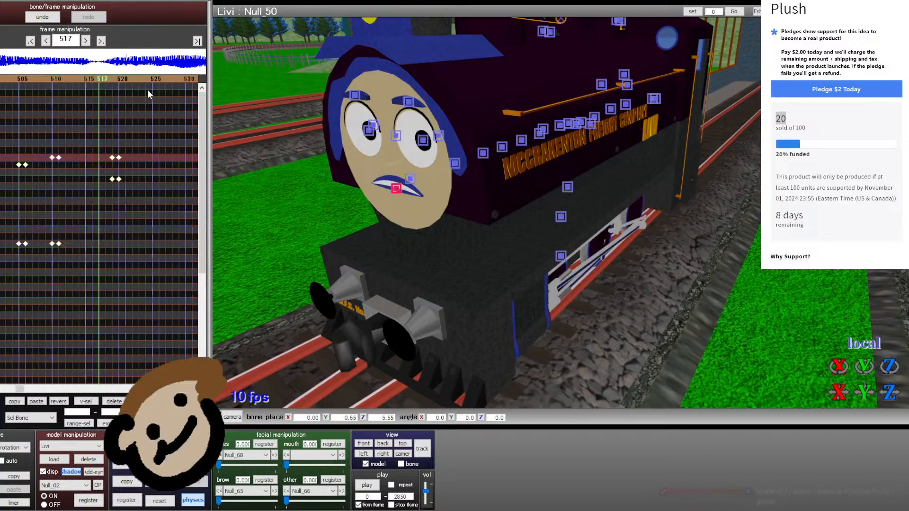
{"action": "key", "text": "Right"}
{"action": "key", "text": "Right"}
{"action": "key", "text": "Right"}
{"action": "key", "text": "Right"}
{"action": "key", "text": "Right"}
{"action": "key", "text": "Right"}
{"action": "key", "text": "Right"}
{"action": "key", "text": "Right"}
{"action": "key", "text": "Right"}
{"action": "key", "text": "Right"}
{"action": "key", "text": "Right"}
{"action": "key", "text": "Right"}
{"action": "key", "text": "Right"}
{"action": "key", "text": "Right"}
{"action": "key", "text": "Right"}
{"action": "key", "text": "Right"}
{"action": "key", "text": "Right"}
{"action": "key", "text": "Right"}
{"action": "key", "text": "Right"}
{"action": "key", "text": "Right"}
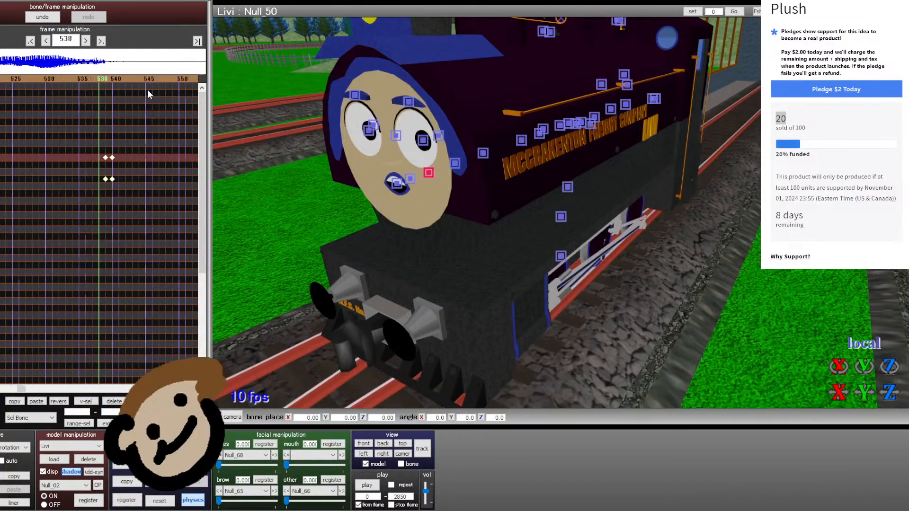
{"action": "key", "text": "Right"}
{"action": "key", "text": "Right"}
{"action": "key", "text": "Right"}
{"action": "key", "text": "Right"}
{"action": "key", "text": "Right"}
{"action": "key", "text": "Right"}
{"action": "key", "text": "Right"}
{"action": "key", "text": "Right"}
{"action": "key", "text": "Right"}
{"action": "key", "text": "Right"}
{"action": "key", "text": "Right"}
{"action": "key", "text": "Right"}
{"action": "key", "text": "Right"}
{"action": "key", "text": "Right"}
{"action": "key", "text": "Right"}
{"action": "key", "text": "Right"}
{"action": "key", "text": "Right"}
{"action": "key", "text": "Right"}
{"action": "key", "text": "Right"}
{"action": "key", "text": "Right"}
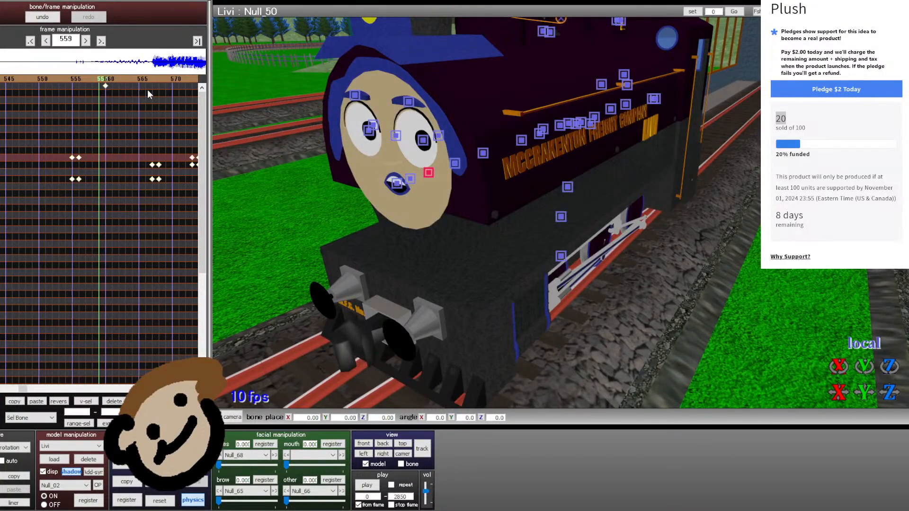
- Step forward from frame 559 to frame 720, examining Livi's mouth shapes and their keyframes against the audio waveform
{"action": "key", "text": "Right"}
{"action": "key", "text": "Right"}
{"action": "key", "text": "Right"}
{"action": "key", "text": "Right"}
{"action": "key", "text": "Right"}
{"action": "key", "text": "Right"}
{"action": "key", "text": "Right"}
{"action": "key", "text": "Right"}
{"action": "key", "text": "Right"}
{"action": "key", "text": "Right"}
{"action": "key", "text": "Right"}
{"action": "key", "text": "Right"}
{"action": "key", "text": "Right"}
{"action": "key", "text": "Right"}
{"action": "key", "text": "Right"}
{"action": "key", "text": "Right"}
{"action": "key", "text": "Right"}
{"action": "key", "text": "Right"}
{"action": "key", "text": "Right"}
{"action": "key", "text": "Right"}
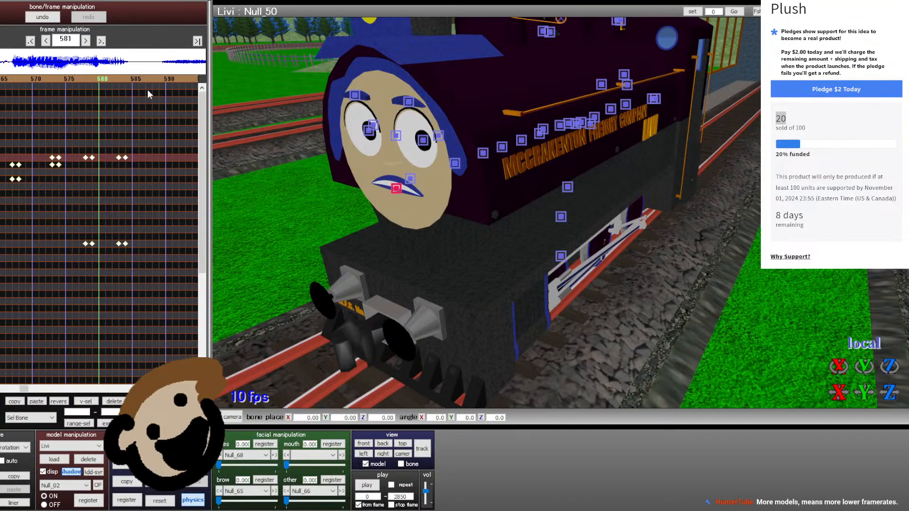
{"action": "key", "text": "Right"}
{"action": "key", "text": "Right"}
{"action": "key", "text": "Right"}
{"action": "key", "text": "Right"}
{"action": "key", "text": "Right"}
{"action": "key", "text": "Right"}
{"action": "key", "text": "Right"}
{"action": "key", "text": "Right"}
{"action": "key", "text": "Right"}
{"action": "key", "text": "Right"}
{"action": "key", "text": "Right"}
{"action": "key", "text": "Right"}
{"action": "key", "text": "Right"}
{"action": "key", "text": "Right"}
{"action": "key", "text": "Right"}
{"action": "key", "text": "Right"}
{"action": "key", "text": "Right"}
{"action": "key", "text": "Right"}
{"action": "key", "text": "Right"}
{"action": "key", "text": "Right"}
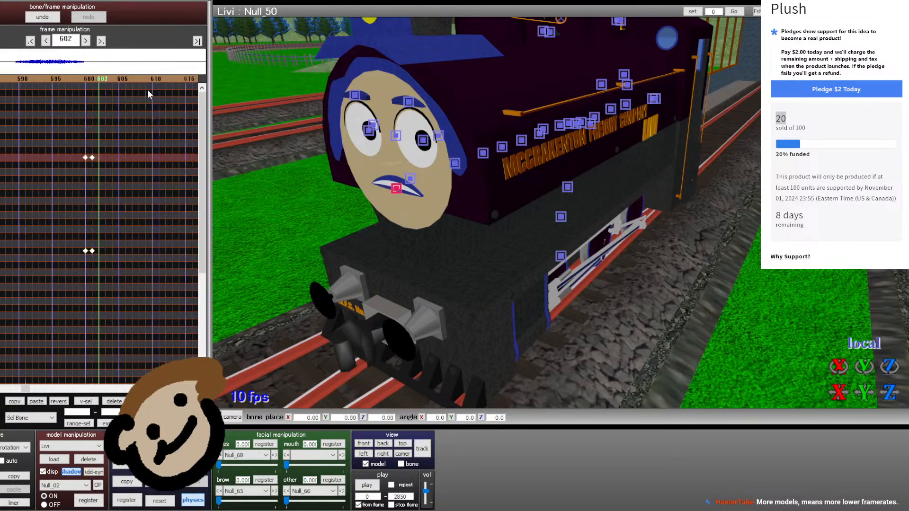
{"action": "key", "text": "Right"}
{"action": "key", "text": "Right"}
{"action": "key", "text": "Right"}
{"action": "key", "text": "Right"}
{"action": "key", "text": "Right"}
{"action": "key", "text": "Right"}
{"action": "key", "text": "Right"}
{"action": "key", "text": "Right"}
{"action": "key", "text": "Right"}
{"action": "key", "text": "Right"}
{"action": "key", "text": "Right"}
{"action": "key", "text": "Right"}
{"action": "key", "text": "Right"}
{"action": "key", "text": "Right"}
{"action": "key", "text": "Right"}
{"action": "key", "text": "Right"}
{"action": "key", "text": "Right"}
{"action": "key", "text": "Right"}
{"action": "key", "text": "Right"}
{"action": "key", "text": "Right"}
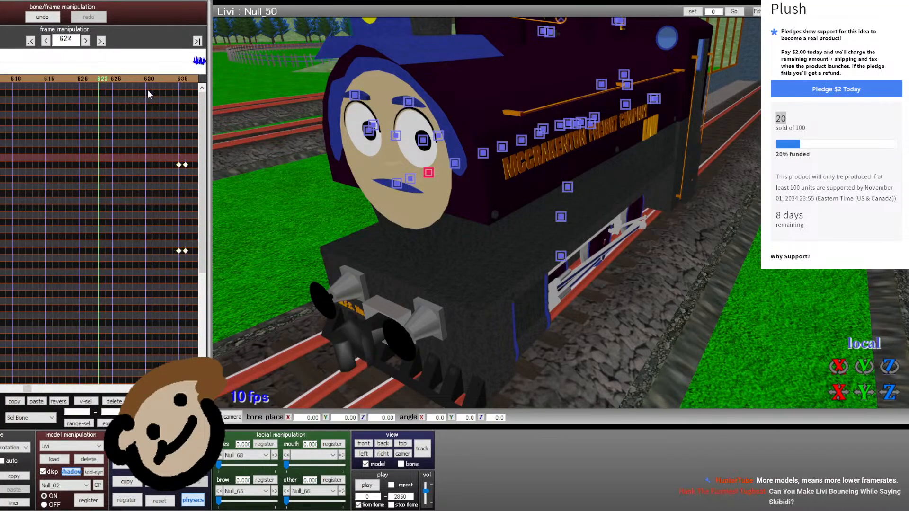
{"action": "key", "text": "Right"}
{"action": "key", "text": "Right"}
{"action": "key", "text": "Right"}
{"action": "key", "text": "Right"}
{"action": "key", "text": "Right"}
{"action": "key", "text": "Right"}
{"action": "key", "text": "Right"}
{"action": "key", "text": "Right"}
{"action": "key", "text": "Right"}
{"action": "key", "text": "Right"}
{"action": "key", "text": "Right"}
{"action": "key", "text": "Right"}
{"action": "key", "text": "Right"}
{"action": "key", "text": "Right"}
{"action": "key", "text": "Right"}
{"action": "key", "text": "Right"}
{"action": "key", "text": "Right"}
{"action": "key", "text": "Right"}
{"action": "key", "text": "Right"}
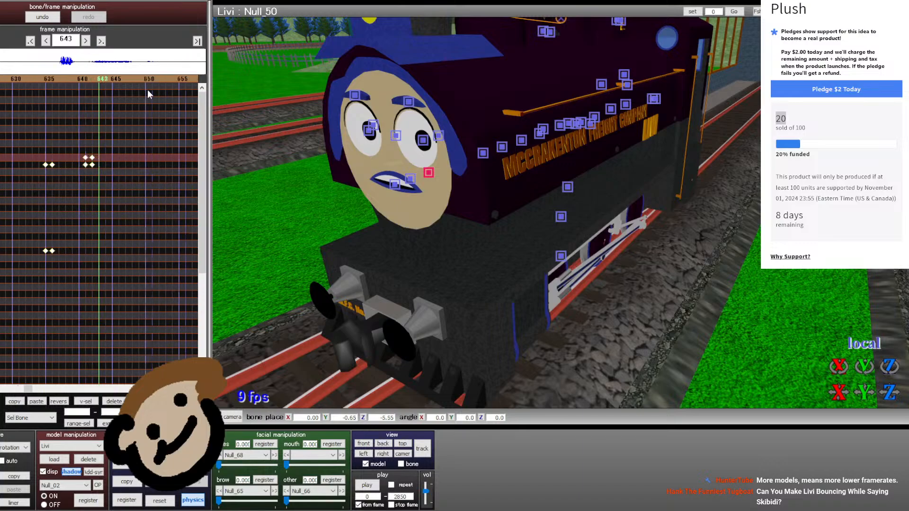
{"action": "key", "text": "Right"}
{"action": "key", "text": "Right"}
{"action": "key", "text": "Right"}
{"action": "key", "text": "Right"}
{"action": "key", "text": "Right"}
{"action": "key", "text": "Right"}
{"action": "key", "text": "Right"}
{"action": "key", "text": "Right"}
{"action": "key", "text": "Right"}
{"action": "key", "text": "Right"}
{"action": "key", "text": "Right"}
{"action": "key", "text": "Right"}
{"action": "key", "text": "Right"}
{"action": "key", "text": "Right"}
{"action": "key", "text": "Right"}
{"action": "key", "text": "Right"}
{"action": "key", "text": "Right"}
{"action": "key", "text": "Right"}
{"action": "key", "text": "Right"}
{"action": "key", "text": "Right"}
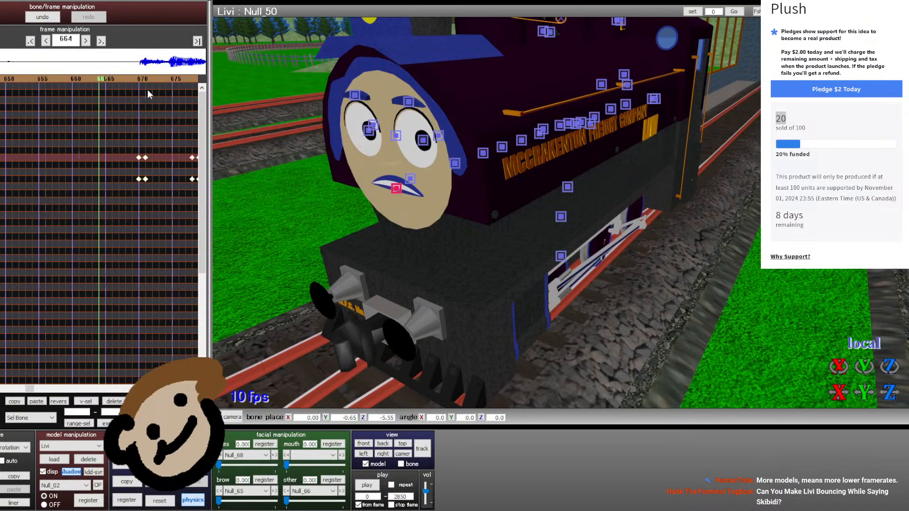
{"action": "key", "text": "Right"}
{"action": "key", "text": "Right"}
{"action": "key", "text": "Right"}
{"action": "key", "text": "Right"}
{"action": "key", "text": "Right"}
{"action": "key", "text": "Right"}
{"action": "key", "text": "Right"}
{"action": "key", "text": "Right"}
{"action": "key", "text": "Right"}
{"action": "key", "text": "Right"}
{"action": "key", "text": "Right"}
{"action": "key", "text": "Right"}
{"action": "key", "text": "Right"}
{"action": "key", "text": "Right"}
{"action": "key", "text": "Right"}
{"action": "key", "text": "Right"}
{"action": "key", "text": "Right"}
{"action": "key", "text": "Right"}
{"action": "key", "text": "Right"}
{"action": "key", "text": "Right"}
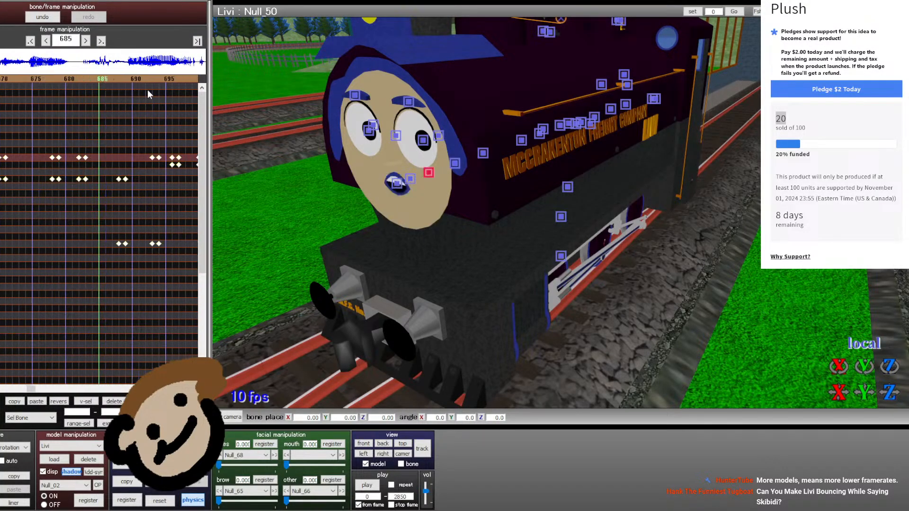
{"action": "key", "text": "Right"}
{"action": "key", "text": "Right"}
{"action": "key", "text": "Right"}
{"action": "key", "text": "Right"}
{"action": "key", "text": "Right"}
{"action": "key", "text": "Right"}
{"action": "key", "text": "Right"}
{"action": "key", "text": "Right"}
{"action": "key", "text": "Right"}
{"action": "key", "text": "Right"}
{"action": "key", "text": "Right"}
{"action": "key", "text": "Right"}
{"action": "key", "text": "Right"}
{"action": "key", "text": "Right"}
{"action": "key", "text": "Right"}
{"action": "key", "text": "Right"}
{"action": "key", "text": "Right"}
{"action": "key", "text": "Right"}
{"action": "key", "text": "Right"}
{"action": "key", "text": "Right"}
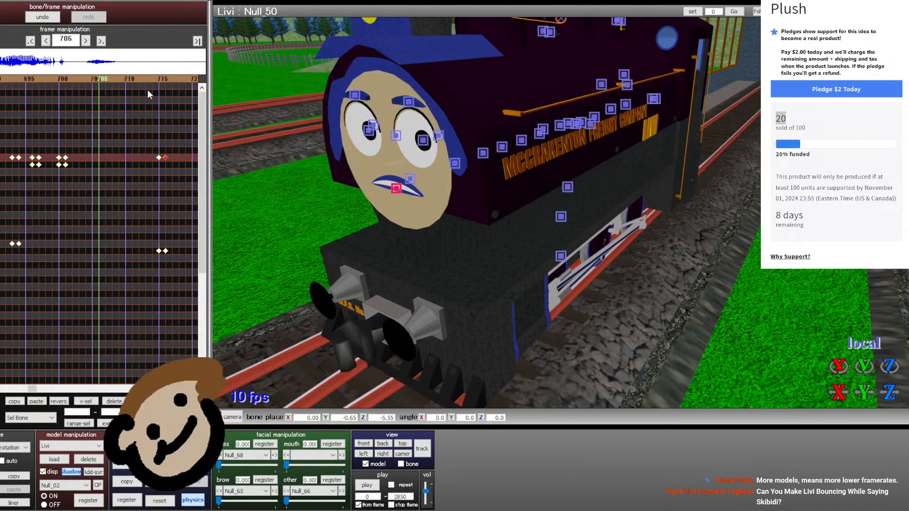
{"action": "key", "text": "Right"}
{"action": "key", "text": "Right"}
{"action": "key", "text": "Right"}
{"action": "key", "text": "Right"}
{"action": "key", "text": "Right"}
{"action": "key", "text": "Right"}
{"action": "key", "text": "Right"}
{"action": "key", "text": "Right"}
{"action": "key", "text": "Right"}
{"action": "key", "text": "Right"}
{"action": "key", "text": "Right"}
{"action": "key", "text": "Right"}
{"action": "key", "text": "Right"}
{"action": "key", "text": "Right"}
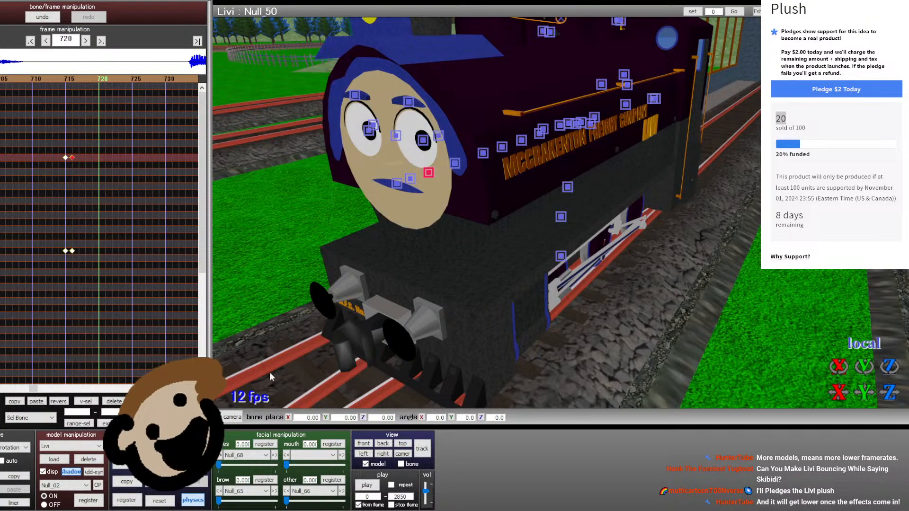
- Switch from the Livi model to camera editing and frame a wide, elevated view of the rail yard beside the shed
{"action": "left_click", "coordinate": [232, 417]}
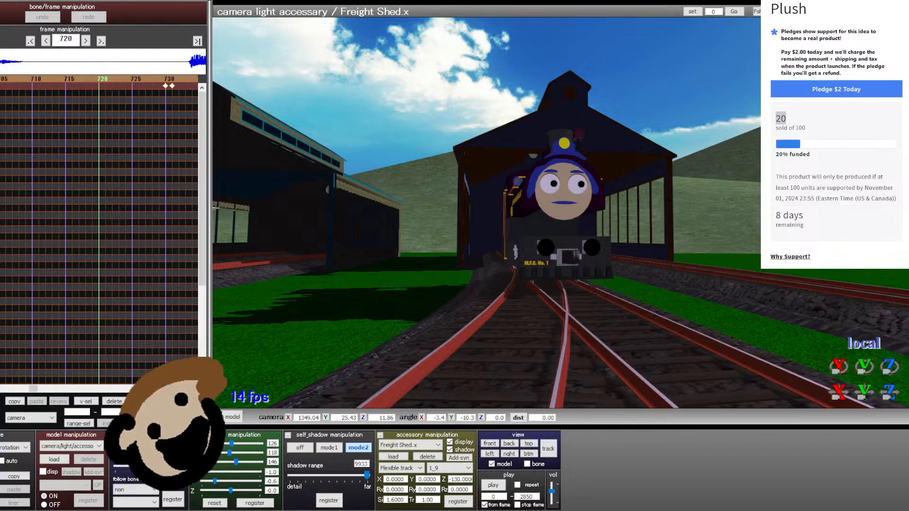
{"action": "right_click_drag", "start_coordinate": [285, 225], "coordinate": [476, 210]}
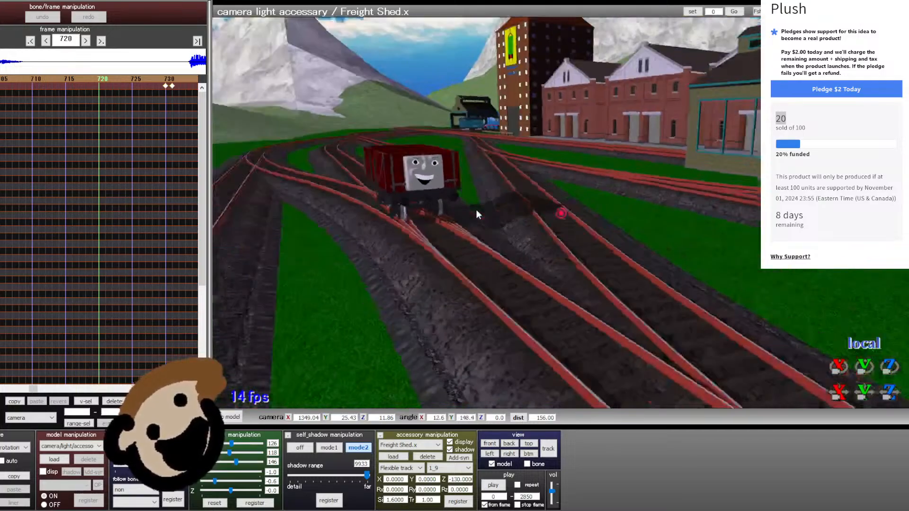
{"action": "scroll", "coordinate": [484, 211], "scroll_direction": "down", "scroll_amount": 5}
{"action": "scroll", "coordinate": [484, 211], "scroll_direction": "down", "scroll_amount": 10}
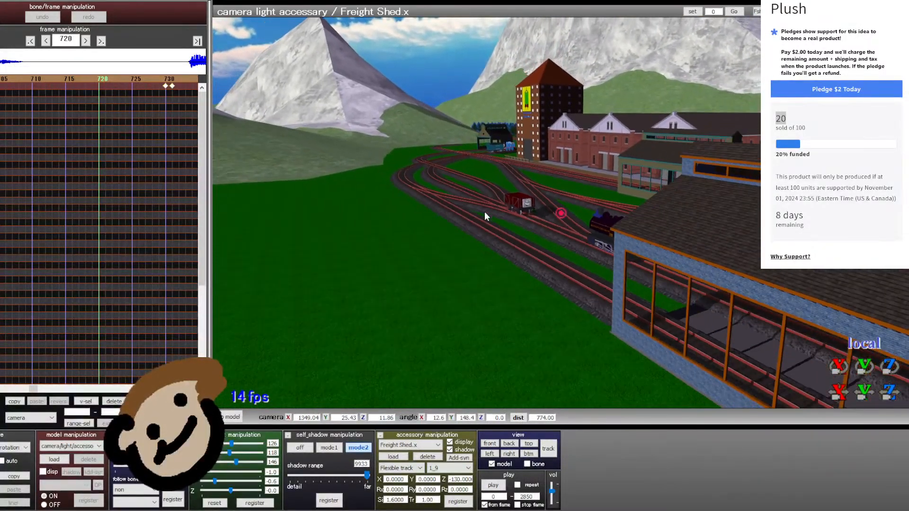
- Examine the whole rail yard from elevated and low angles, including the brick tower, warehouses, sheds, tracks and road bridge
{"action": "right_click_drag", "start_coordinate": [484, 212], "coordinate": [811, 236]}
{"action": "scroll", "coordinate": [845, 223], "scroll_direction": "down", "scroll_amount": 11}
{"action": "scroll", "coordinate": [812, 236], "scroll_direction": "down", "scroll_amount": 10}
{"action": "right_click_drag", "start_coordinate": [767, 204], "coordinate": [758, 202]}
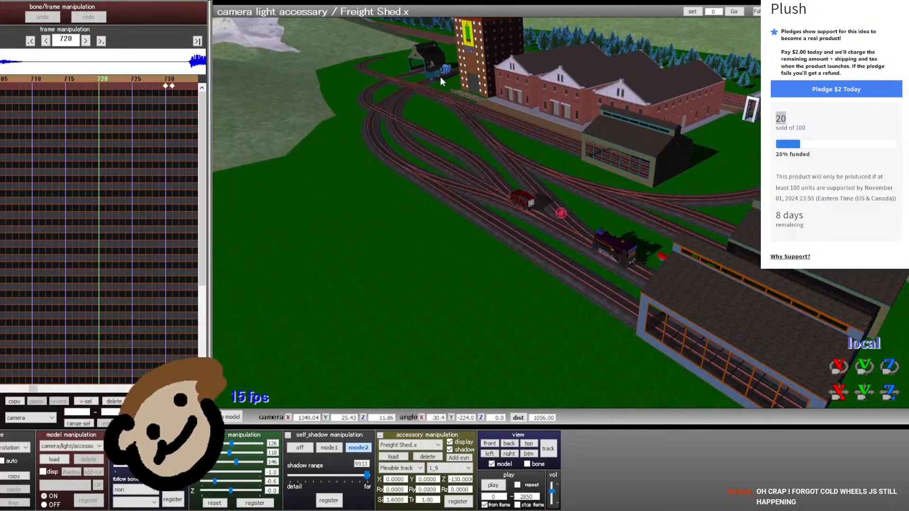
{"action": "right_click_drag", "start_coordinate": [458, 84], "coordinate": [504, 89]}
{"action": "scroll", "coordinate": [503, 89], "scroll_direction": "down", "scroll_amount": 5}
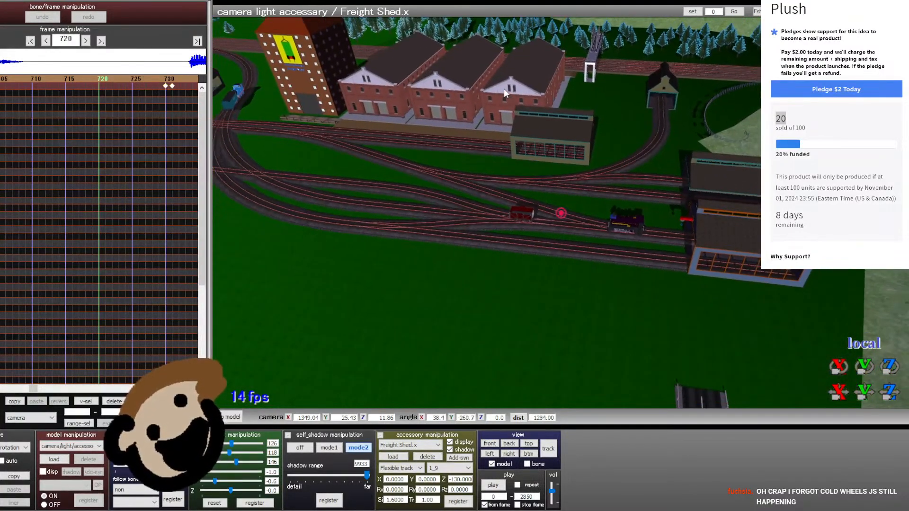
{"action": "scroll", "coordinate": [503, 89], "scroll_direction": "down", "scroll_amount": 8}
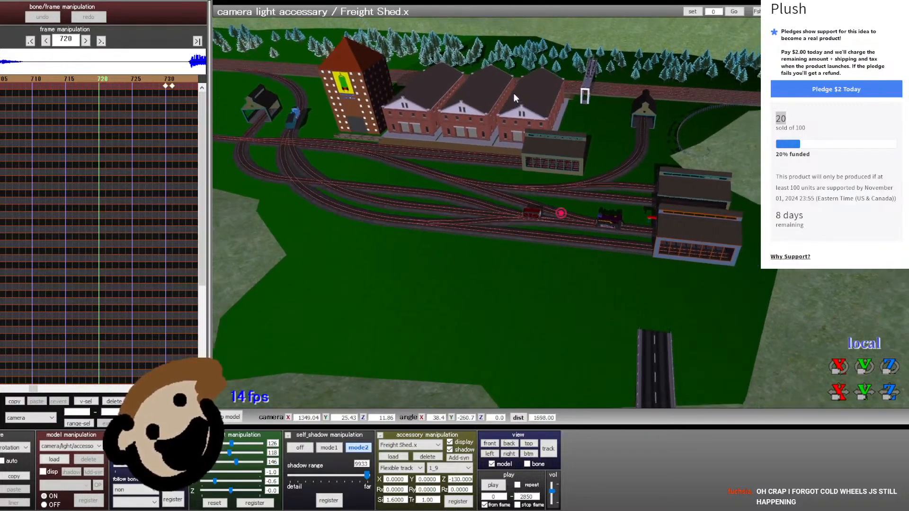
{"action": "scroll", "coordinate": [513, 93], "scroll_direction": "down", "scroll_amount": 8}
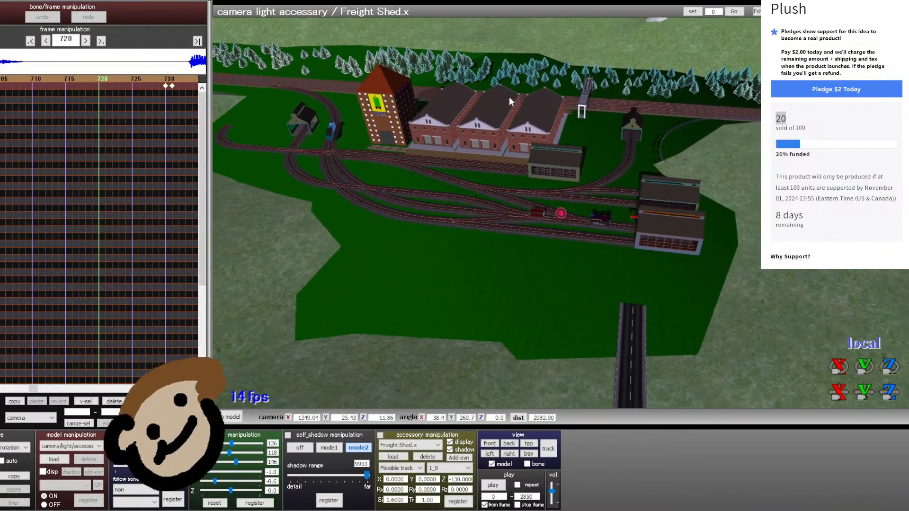
{"action": "right_click_drag", "start_coordinate": [509, 97], "coordinate": [489, 101]}
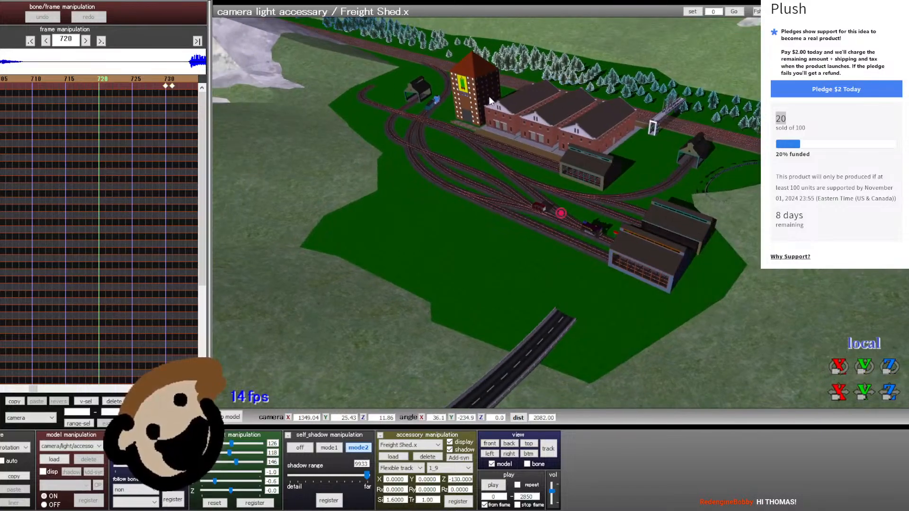
{"action": "scroll", "coordinate": [490, 102], "scroll_direction": "down", "scroll_amount": 3}
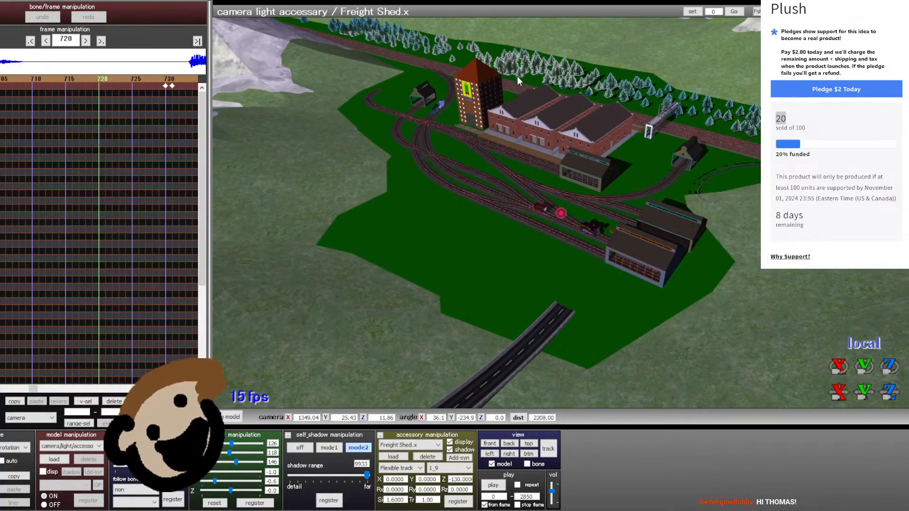
{"action": "right_click_drag", "start_coordinate": [337, 183], "coordinate": [478, 185]}
{"action": "right_click_drag", "start_coordinate": [351, 170], "coordinate": [348, 202]}
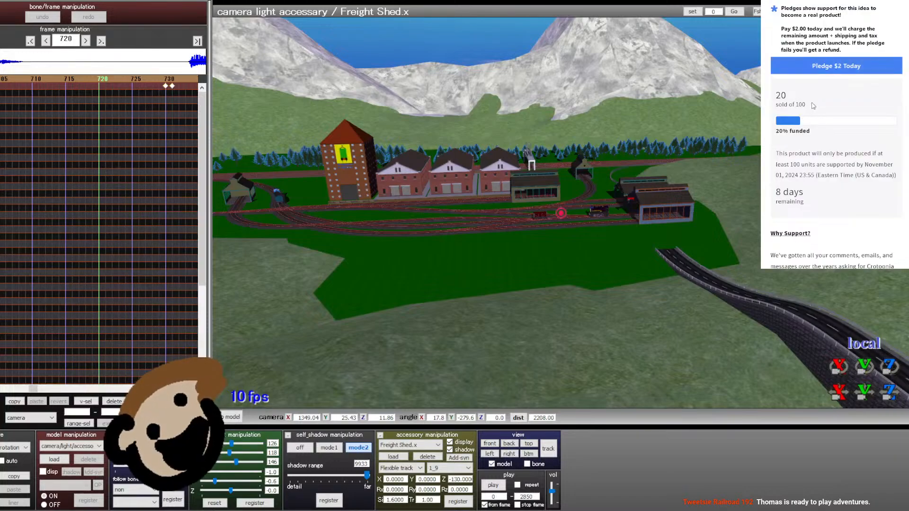
{"action": "scroll", "coordinate": [814, 108], "scroll_direction": "up", "scroll_amount": 2}
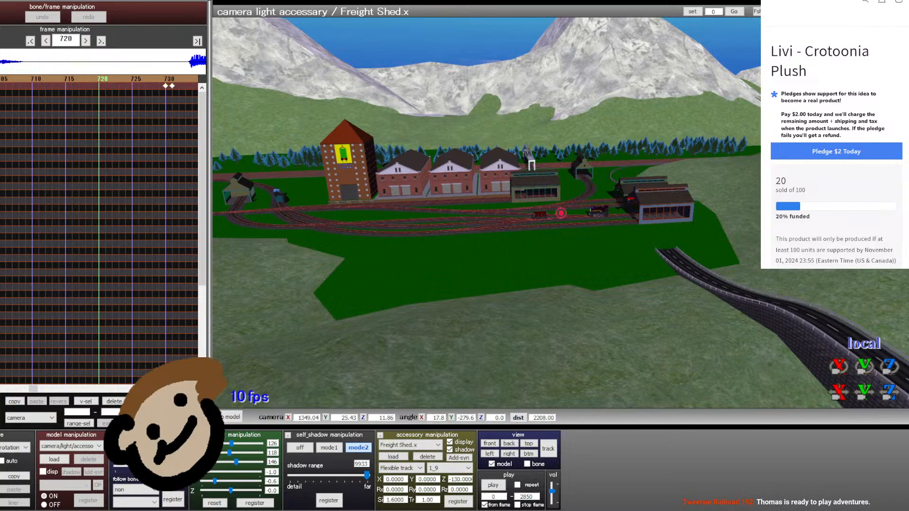
{"action": "scroll", "coordinate": [835, 137], "scroll_direction": "down", "scroll_amount": 1}
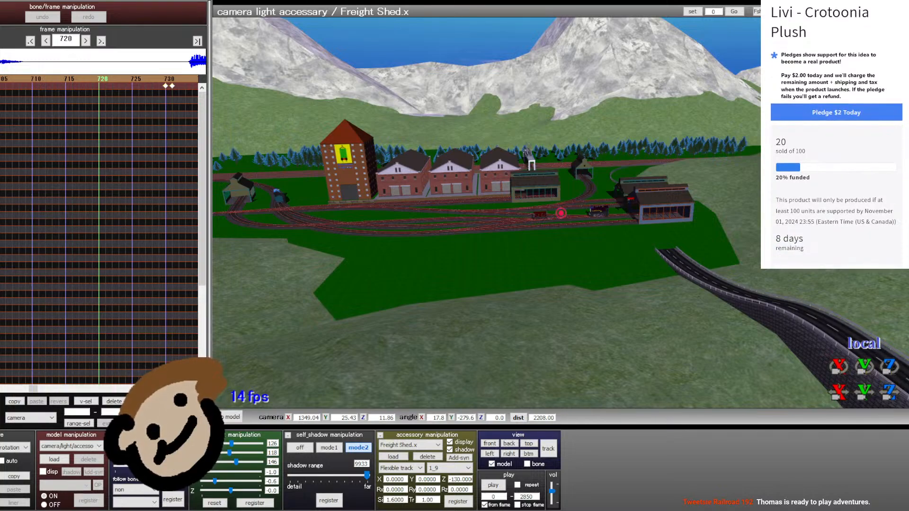
{"action": "scroll", "coordinate": [822, 144], "scroll_direction": "up", "scroll_amount": 1}
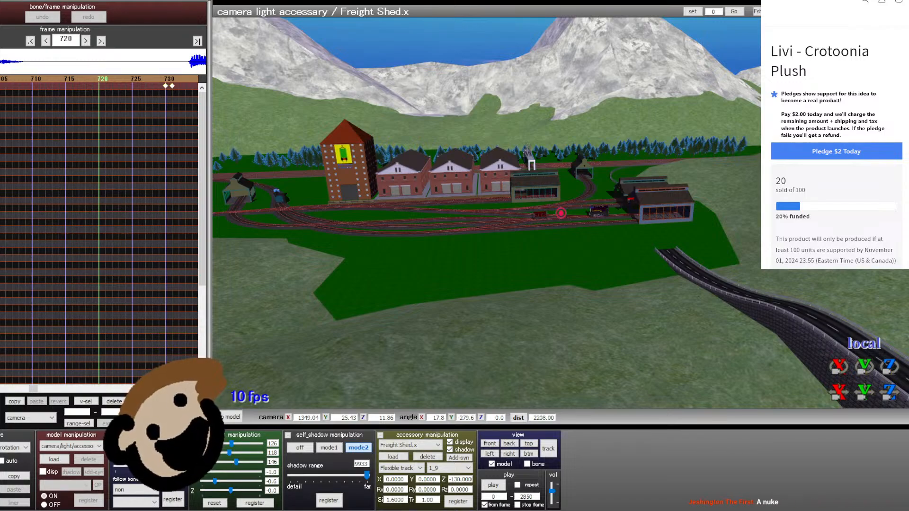
- Examine the yard tracks from beside the brick tower and blue coach, looking toward the distant sheds
{"action": "right_click_drag", "start_coordinate": [480, 294], "coordinate": [534, 288]}
{"action": "scroll", "coordinate": [533, 283], "scroll_direction": "up", "scroll_amount": 20}
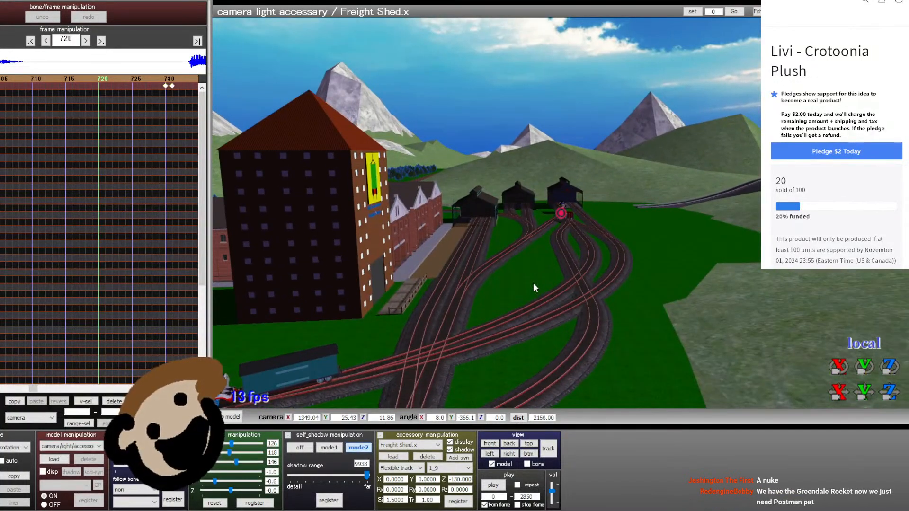